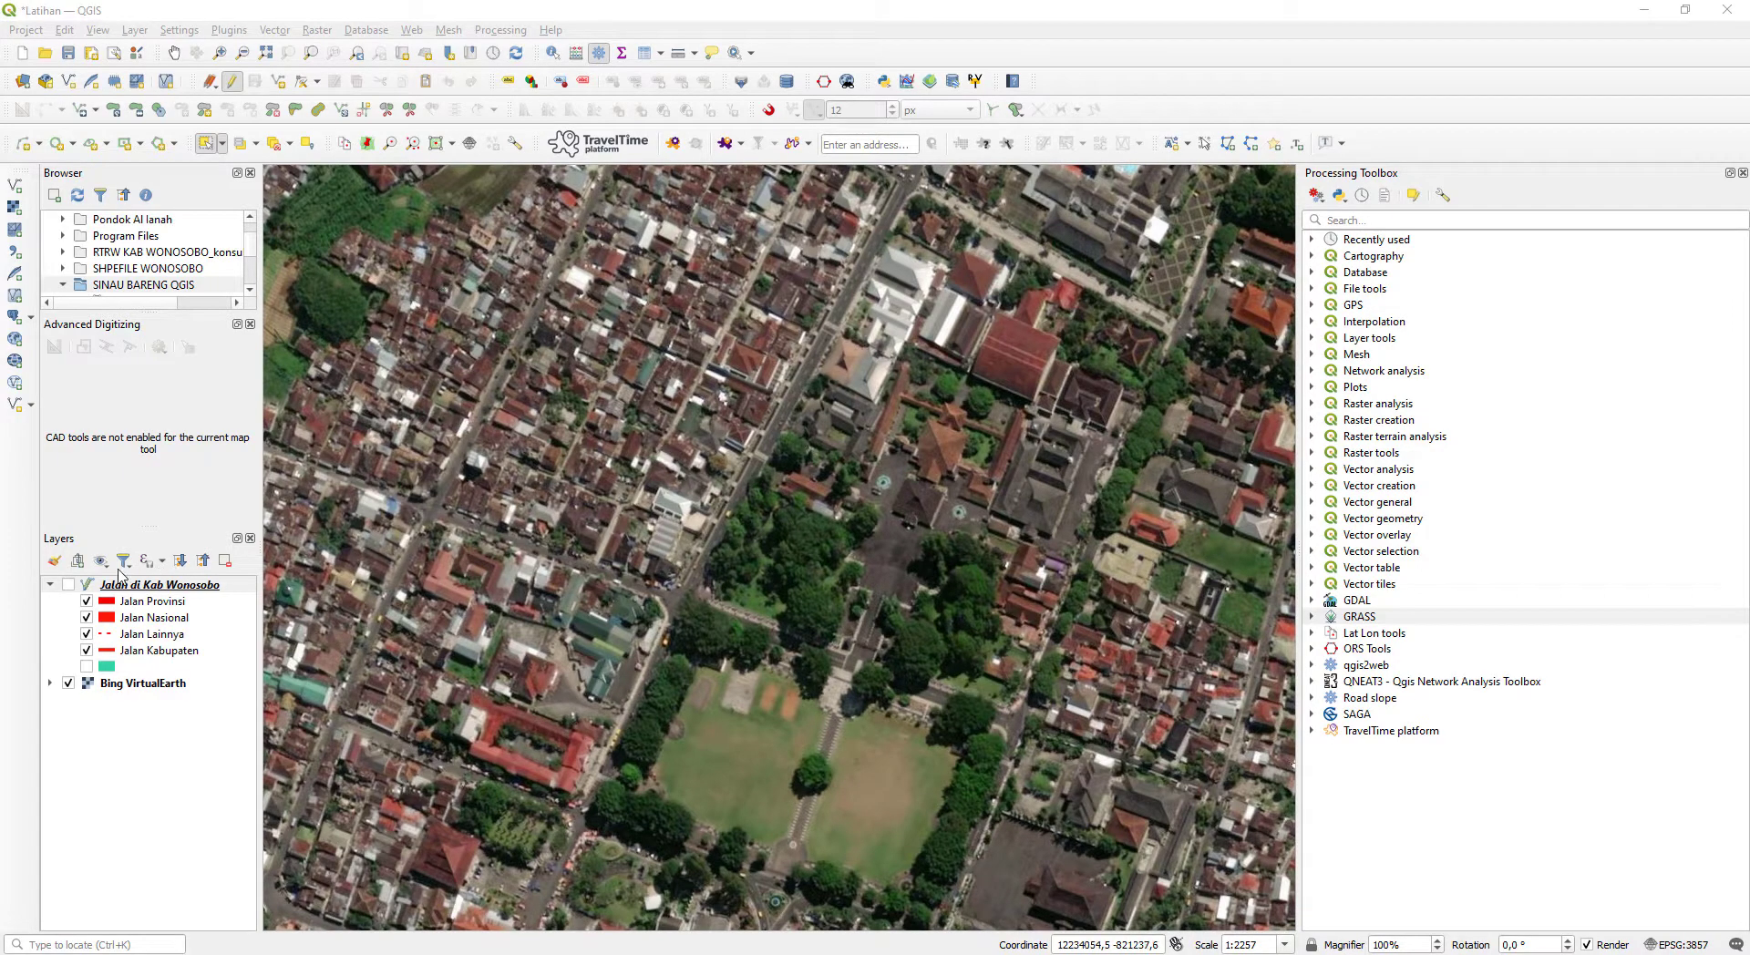
- View the roads of the Jalan di Kab Wonosobo layer, collapse its legend and switch the layer off
click(68, 584)
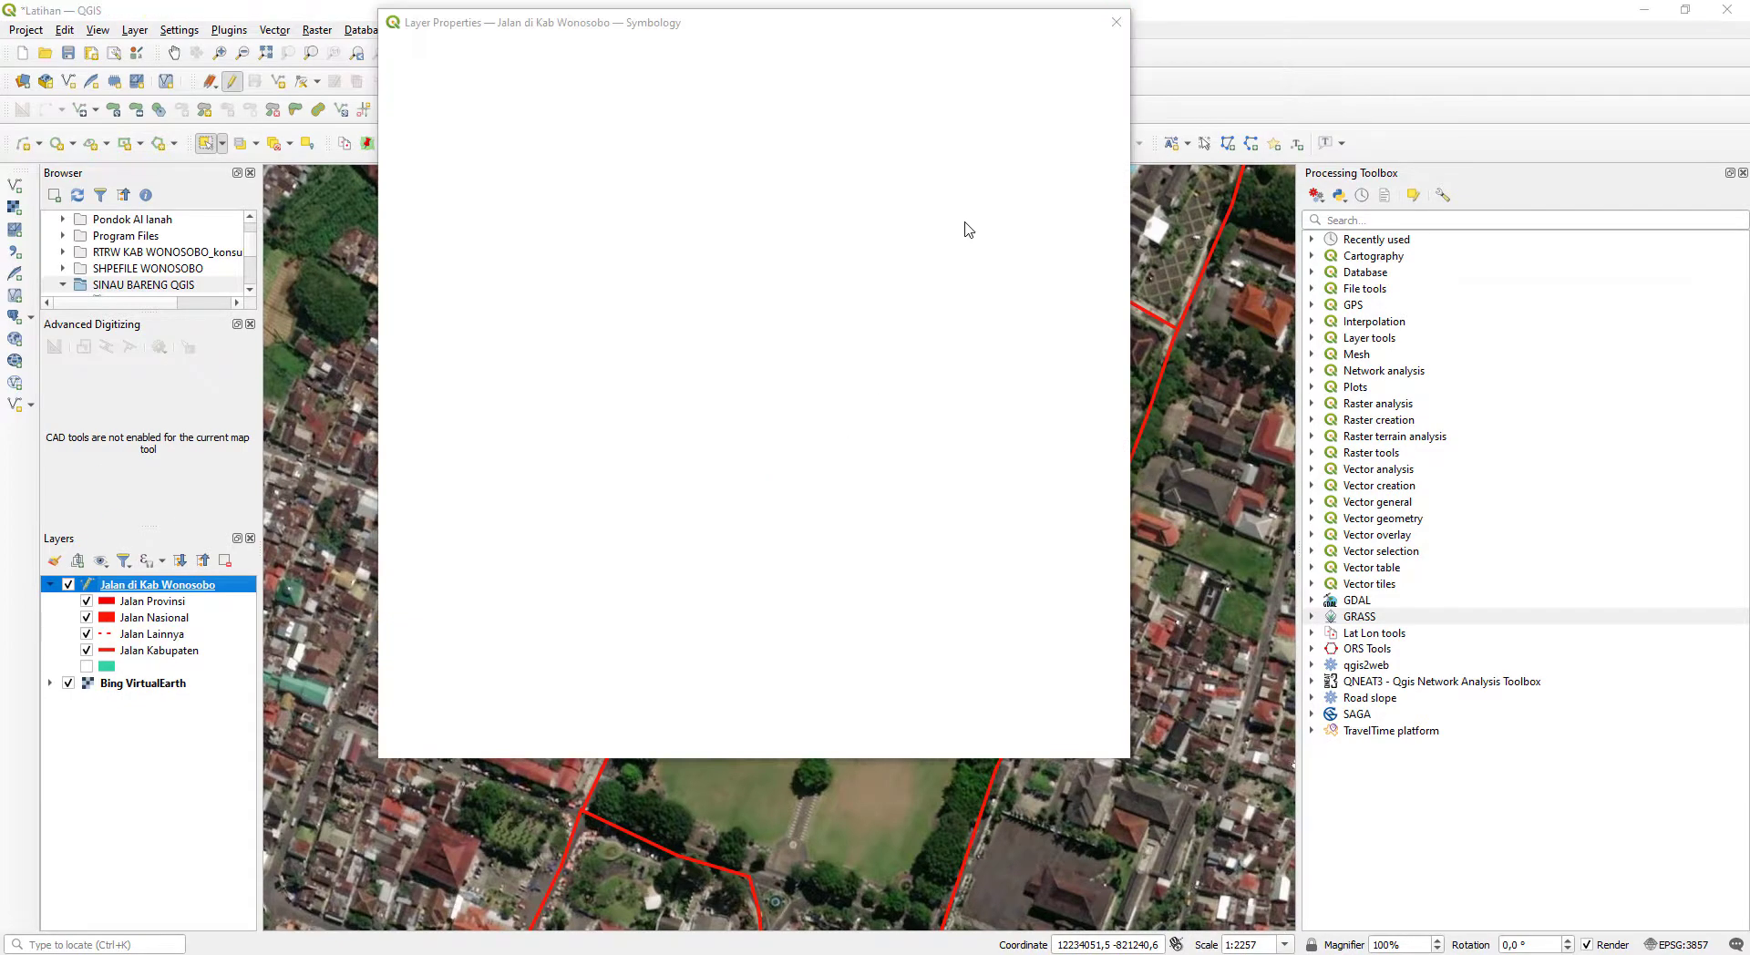
click(1116, 22)
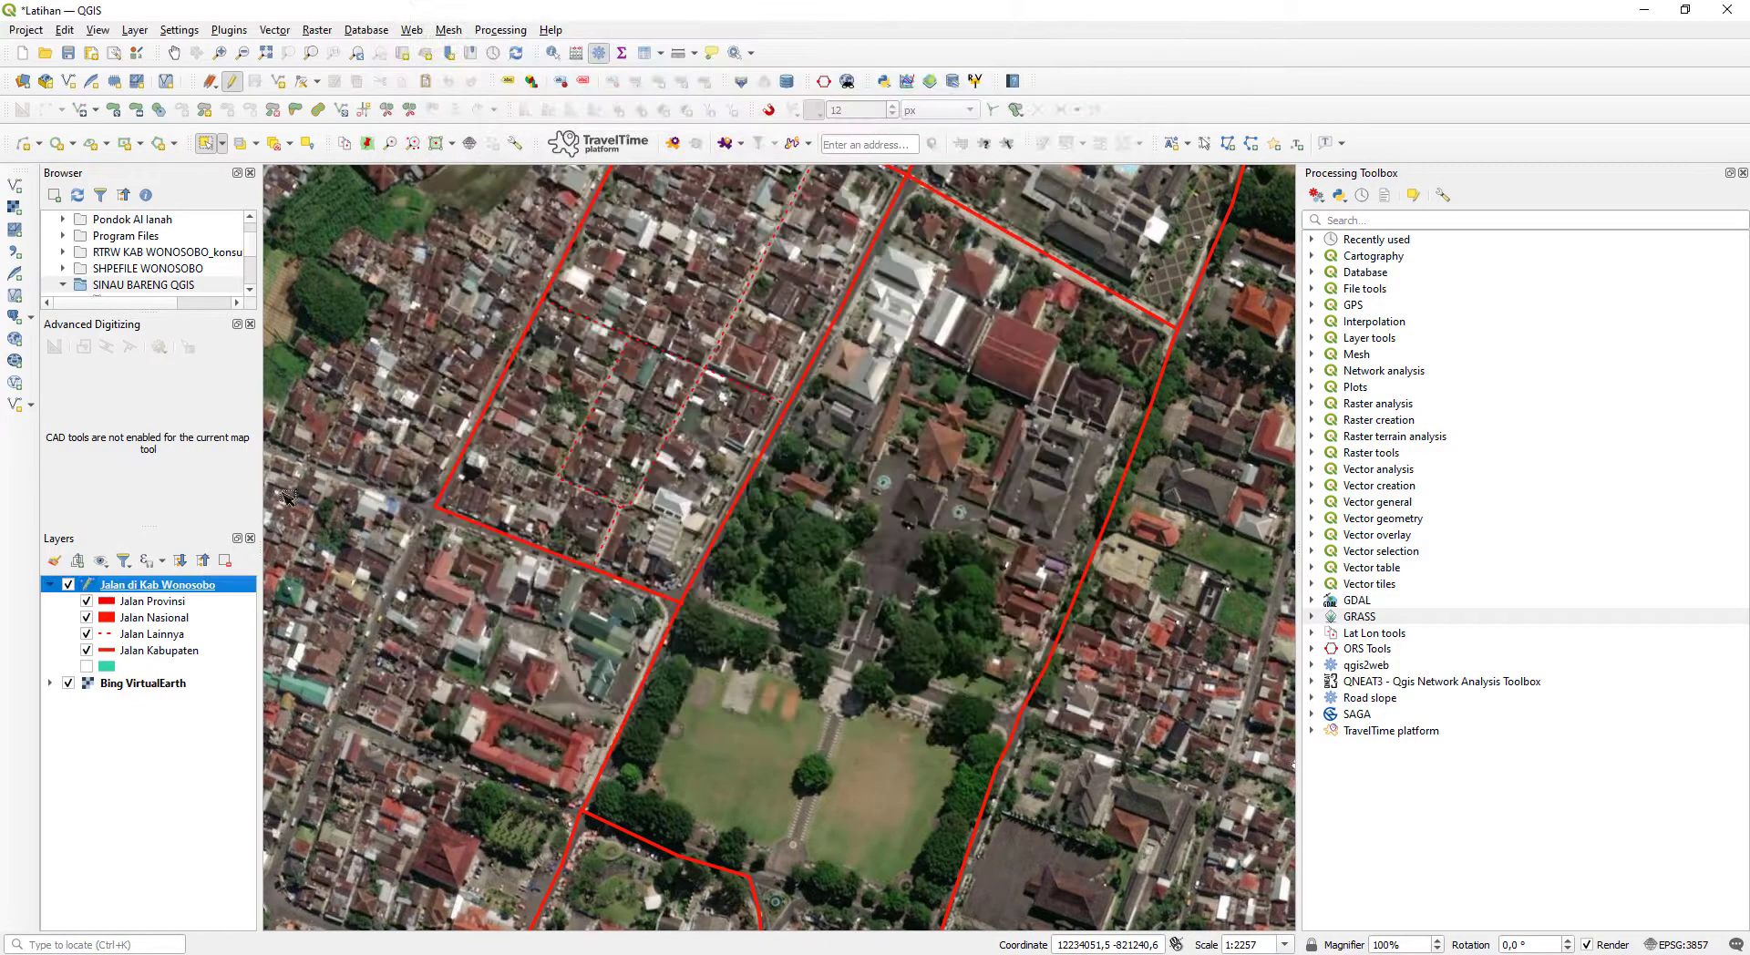
click(50, 585)
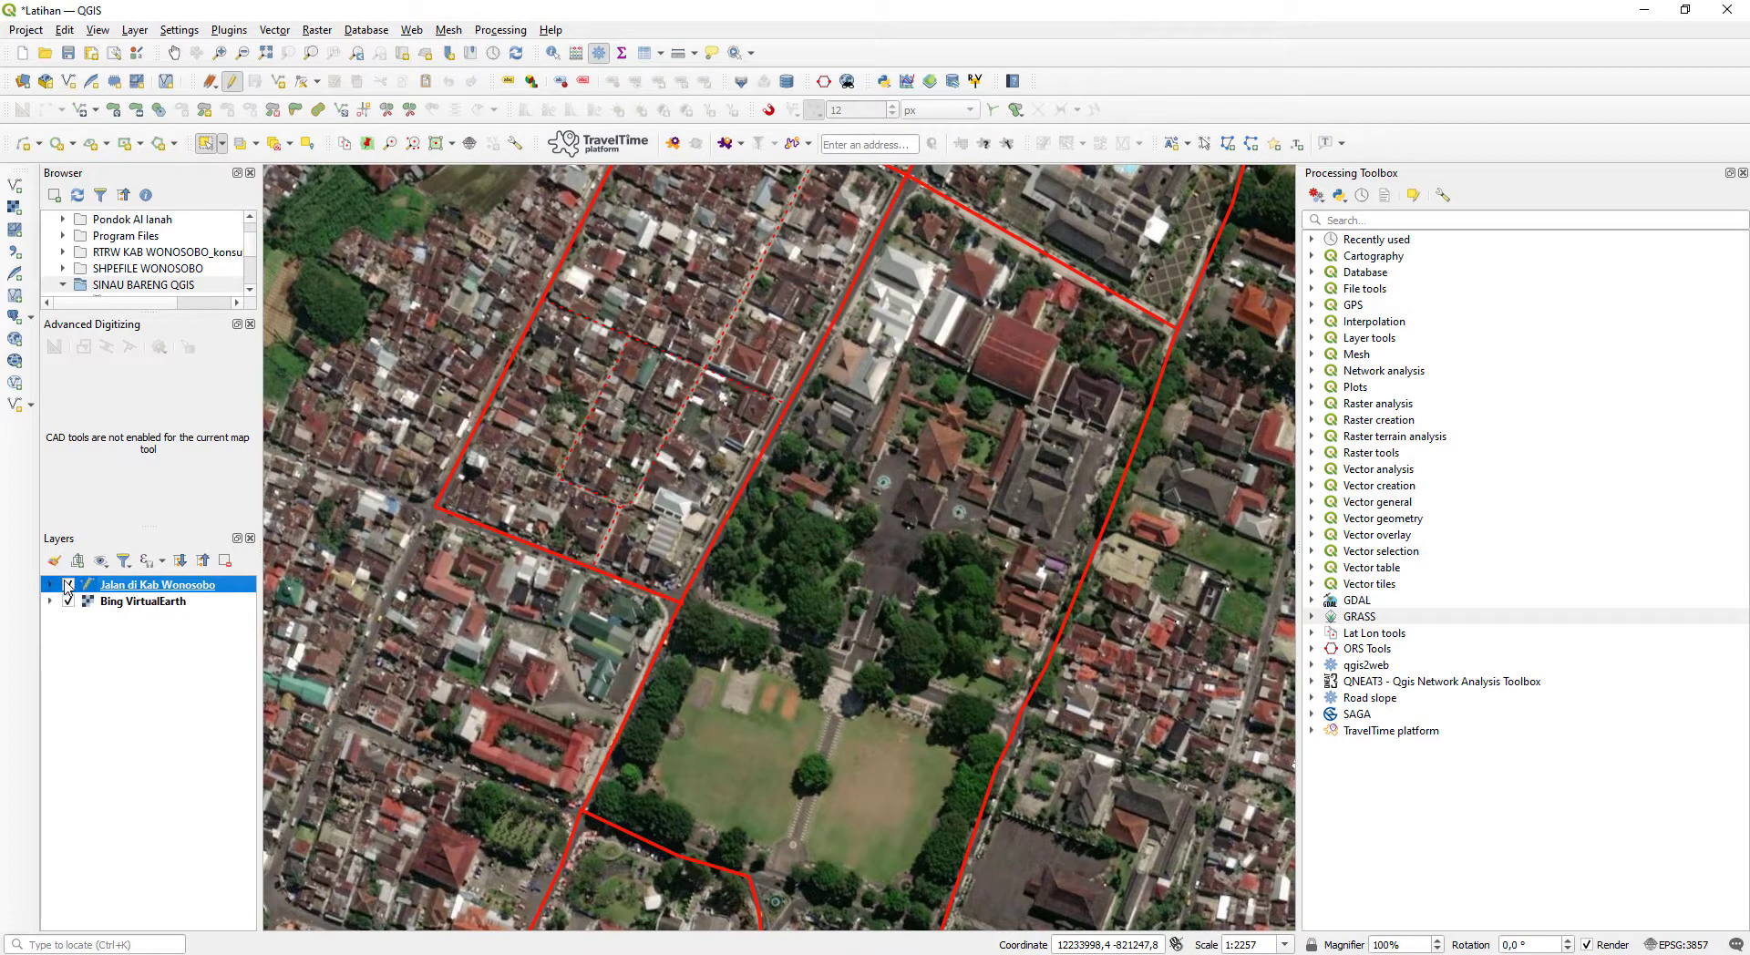
click(68, 585)
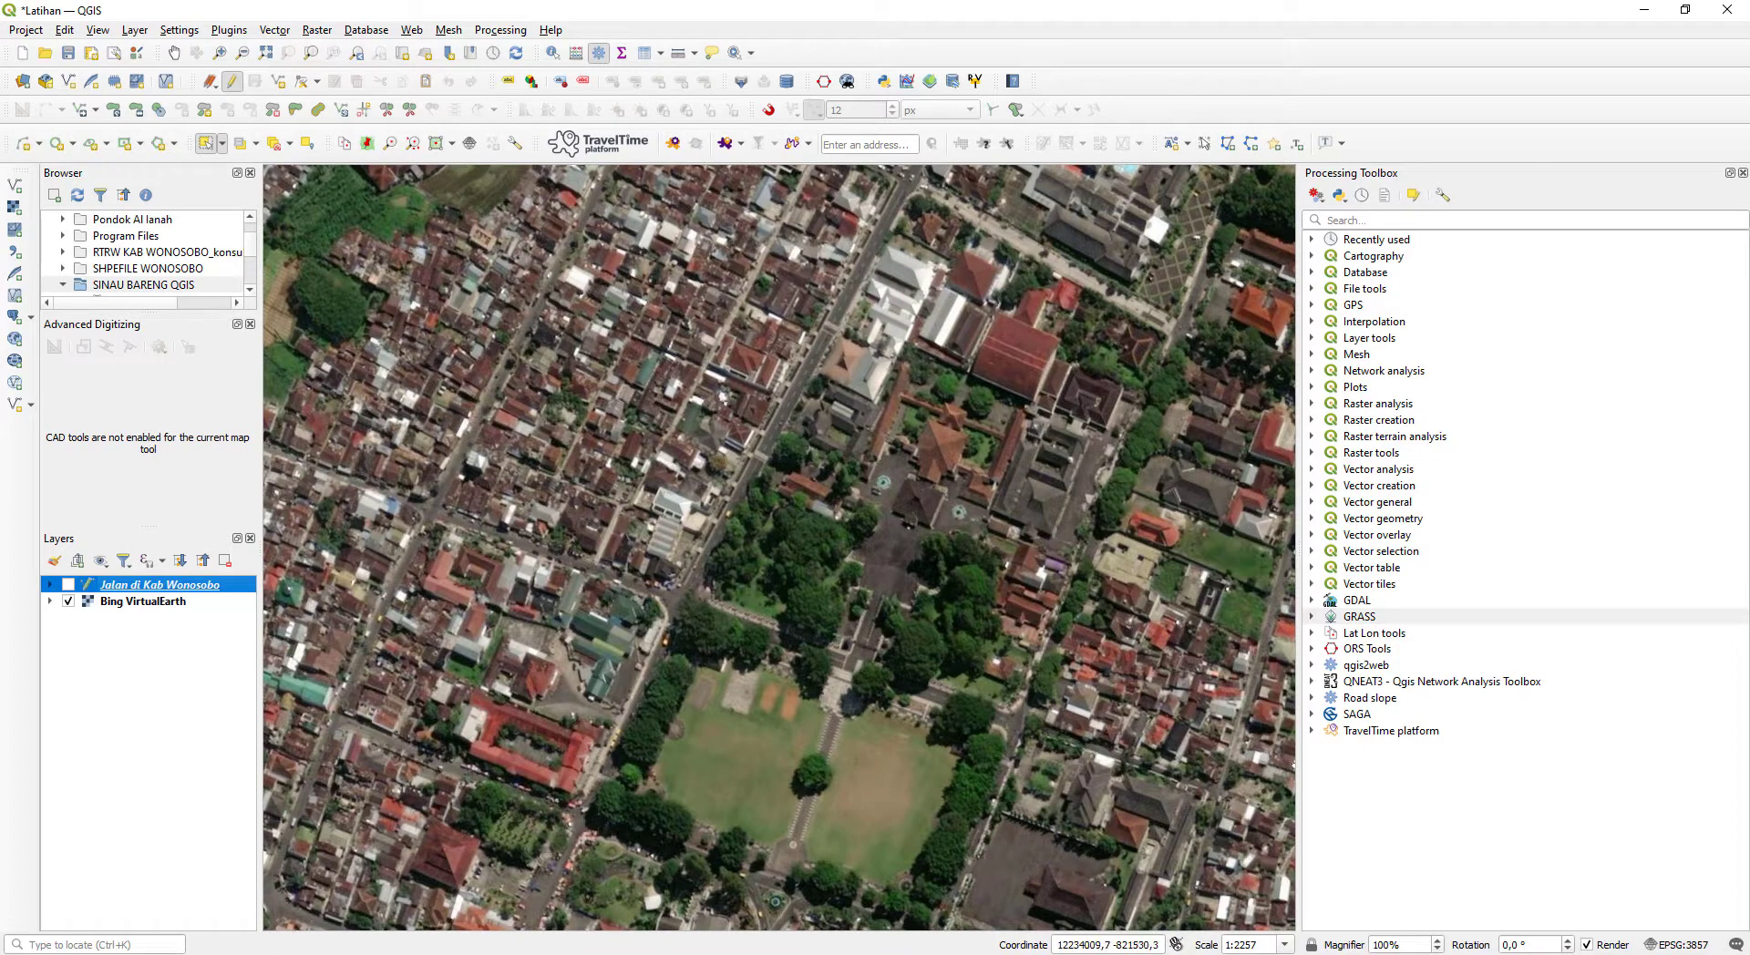
- Switch to Notepad, review the ID numbers listed under GARIS and POLYGON/AREA, and return to QGIS
key(alt+Tab)
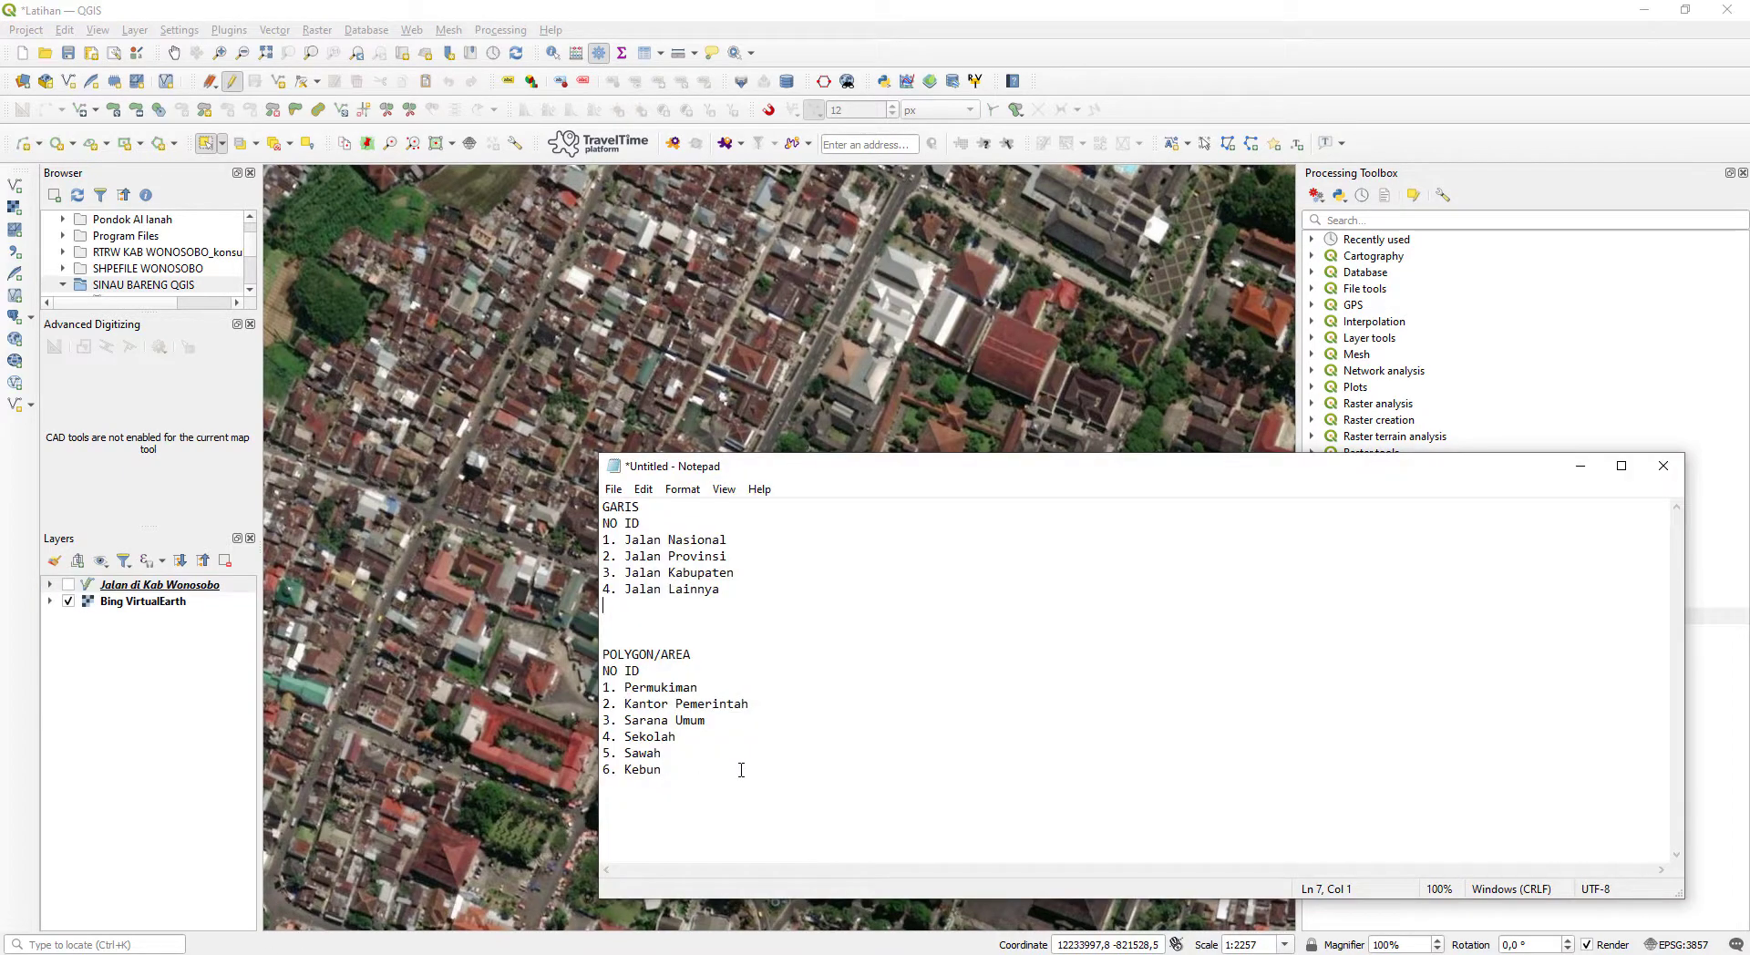
drag(742, 770, 603, 687)
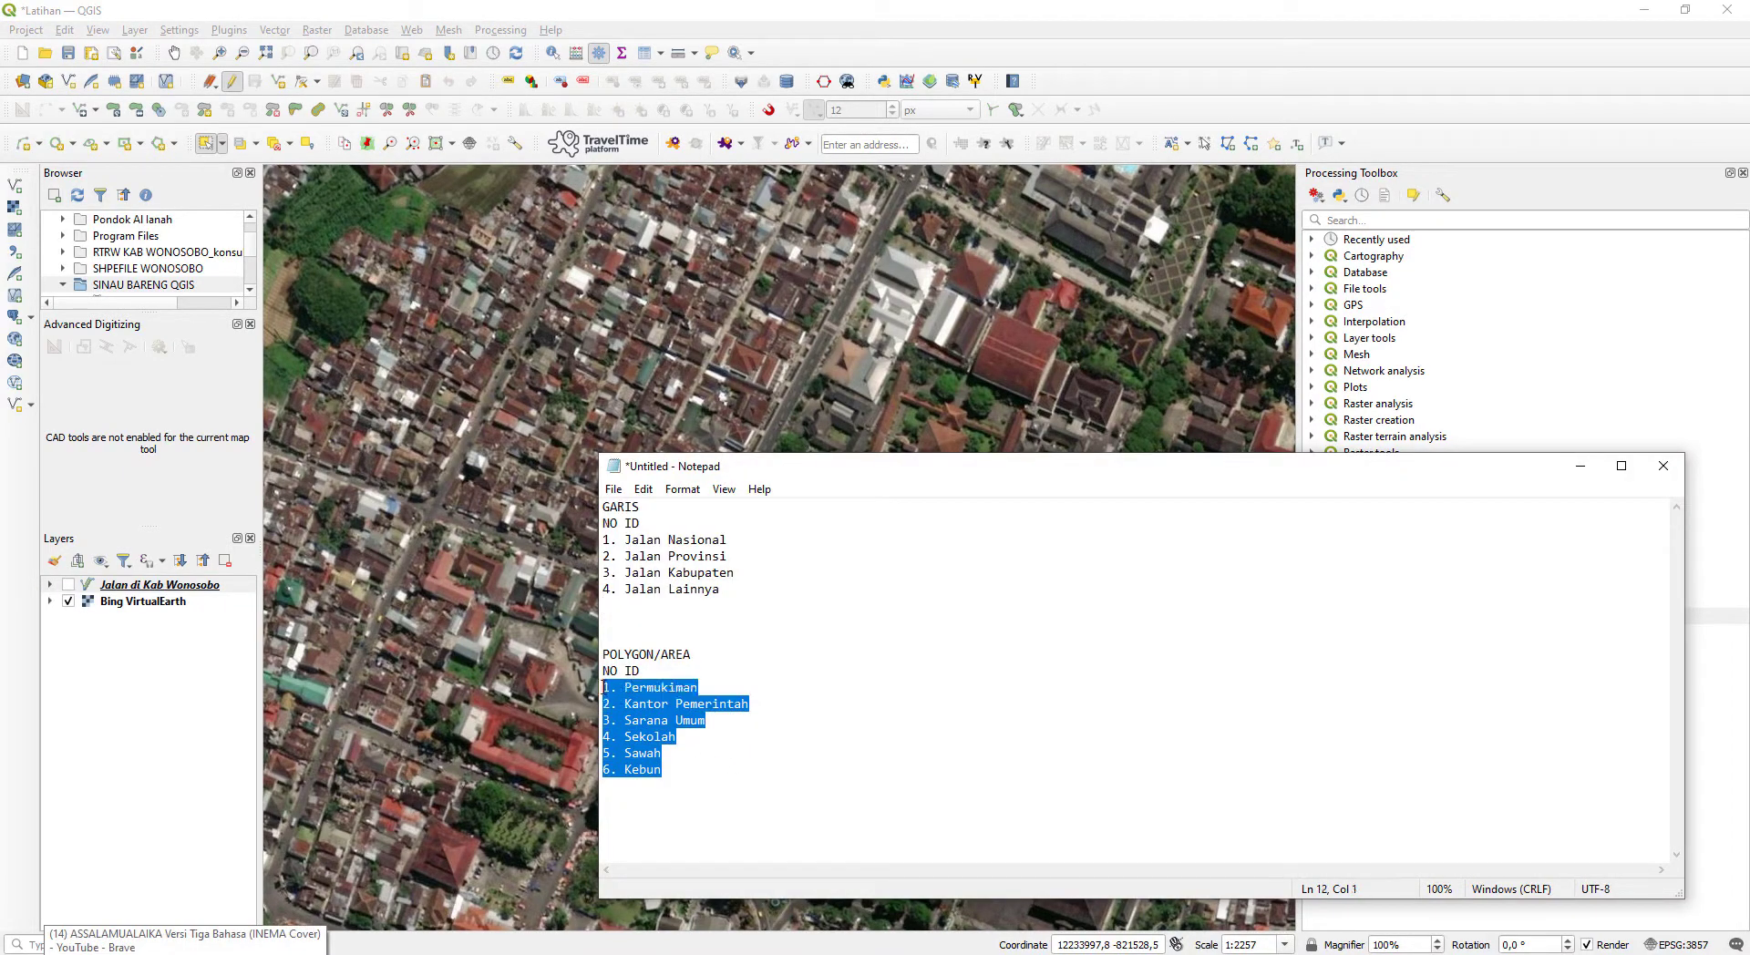
click(652, 705)
drag(693, 767, 604, 677)
click(766, 808)
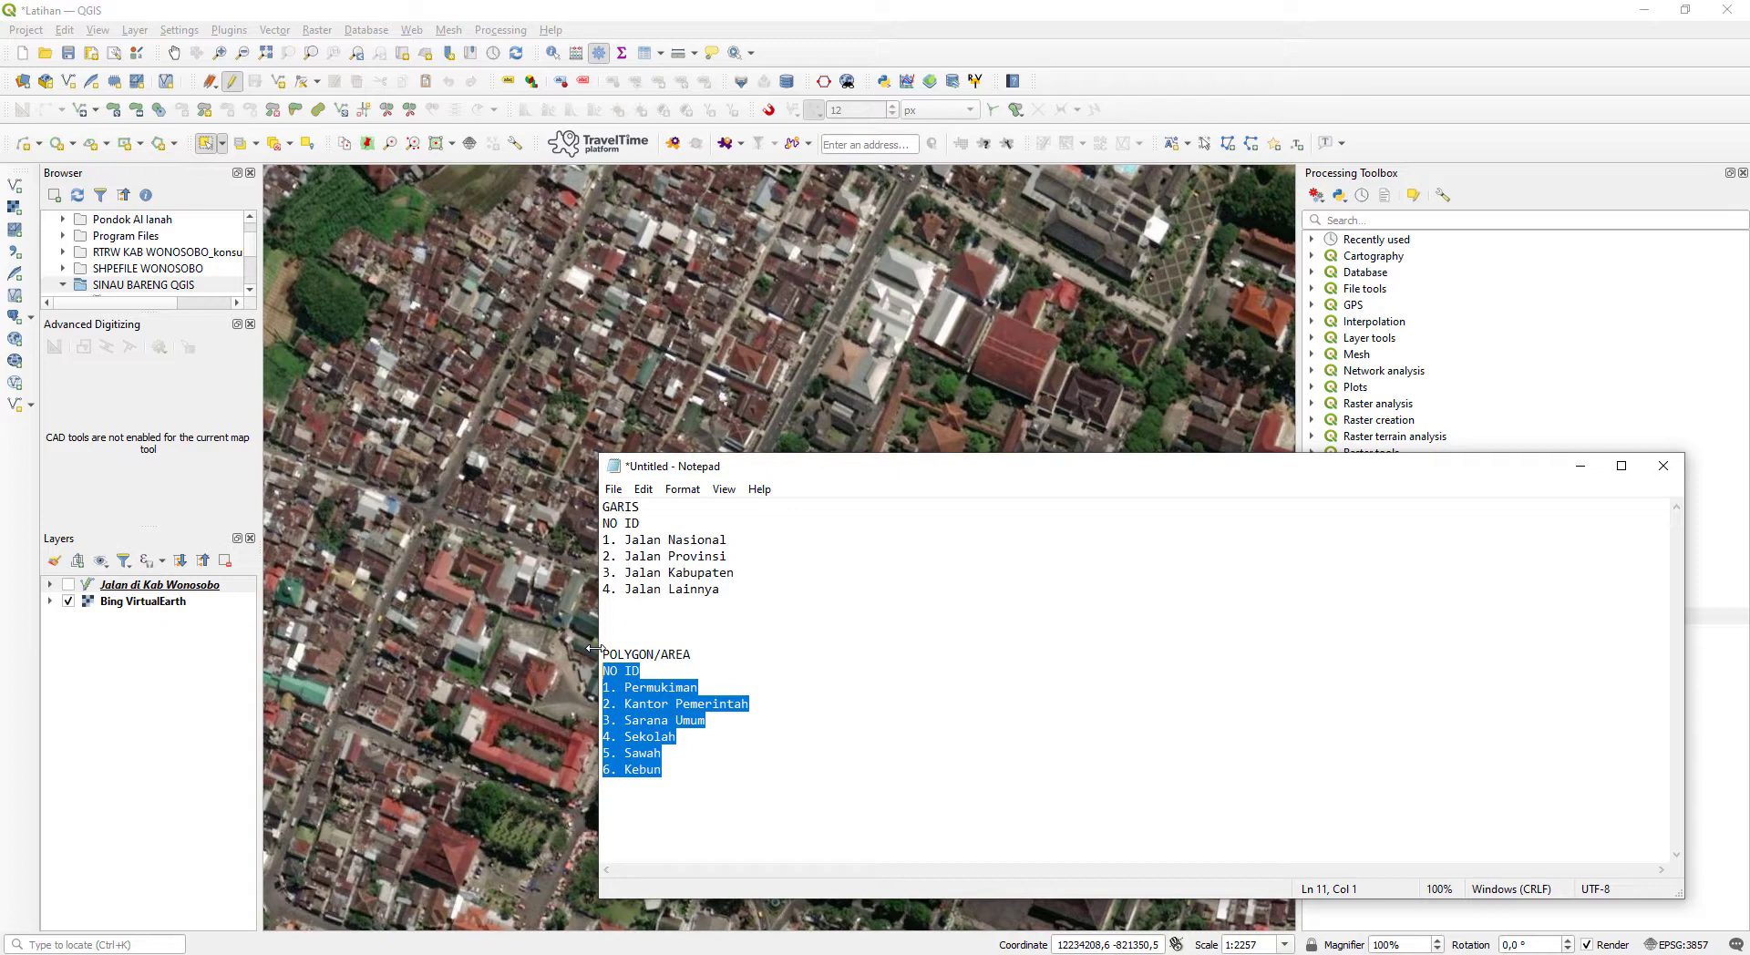
drag(710, 815, 590, 502)
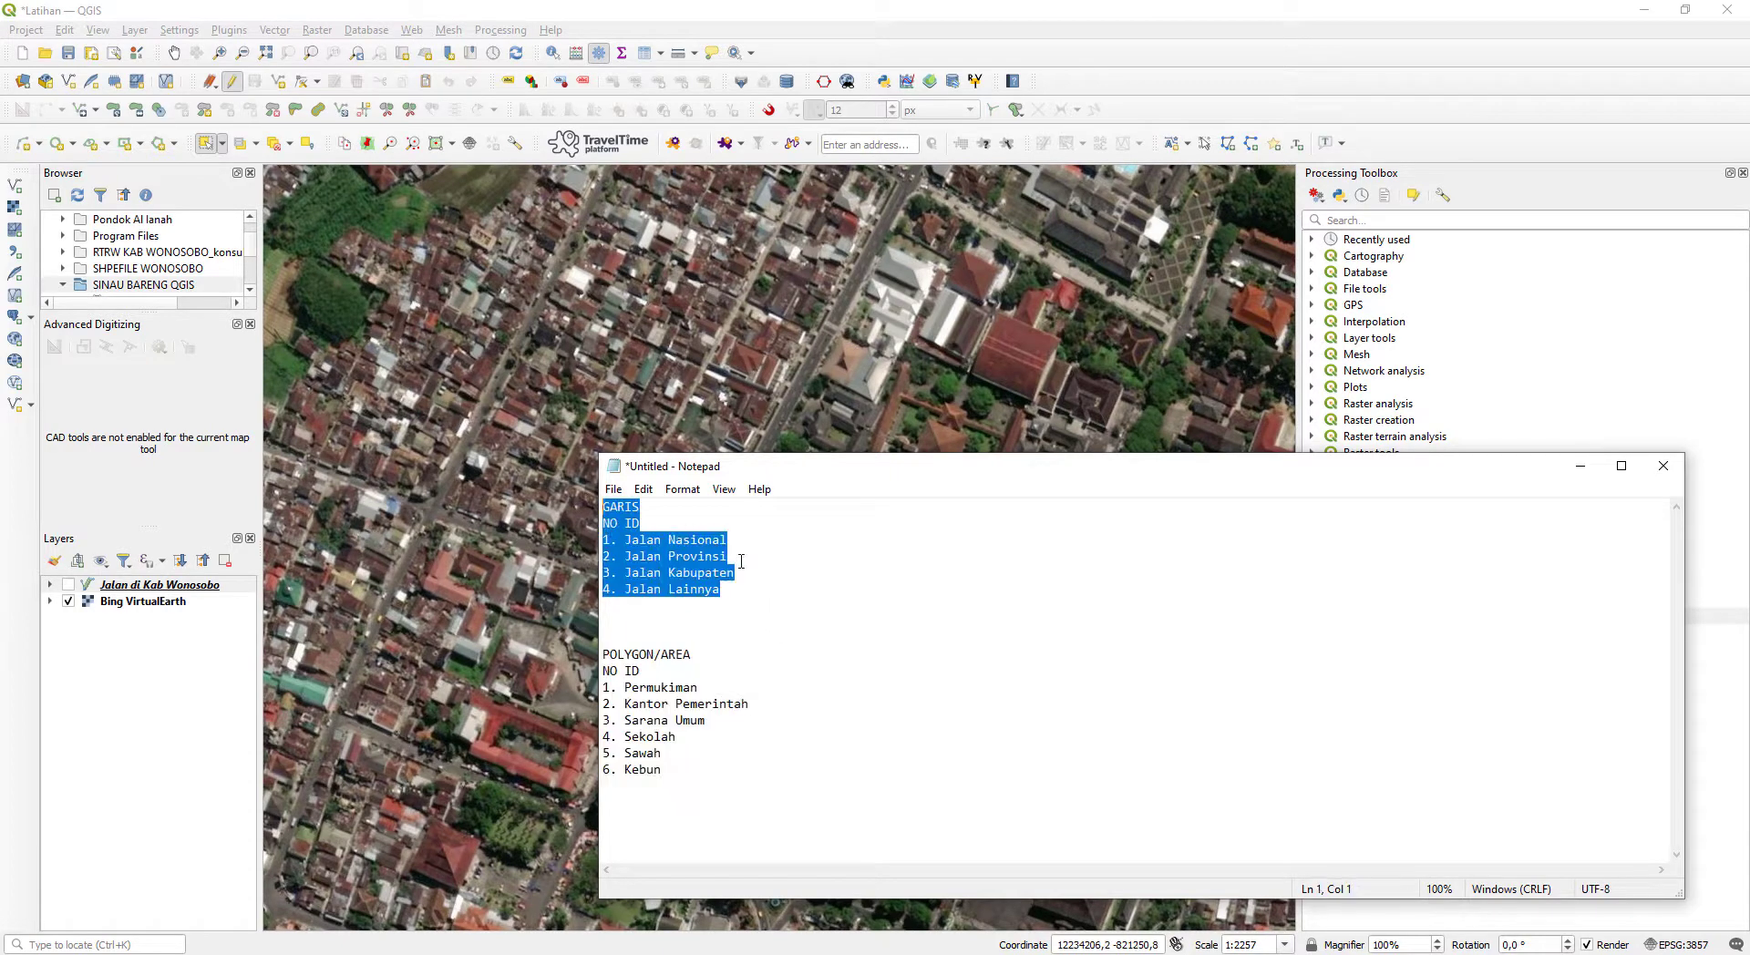
drag(736, 593, 594, 503)
drag(710, 771, 602, 638)
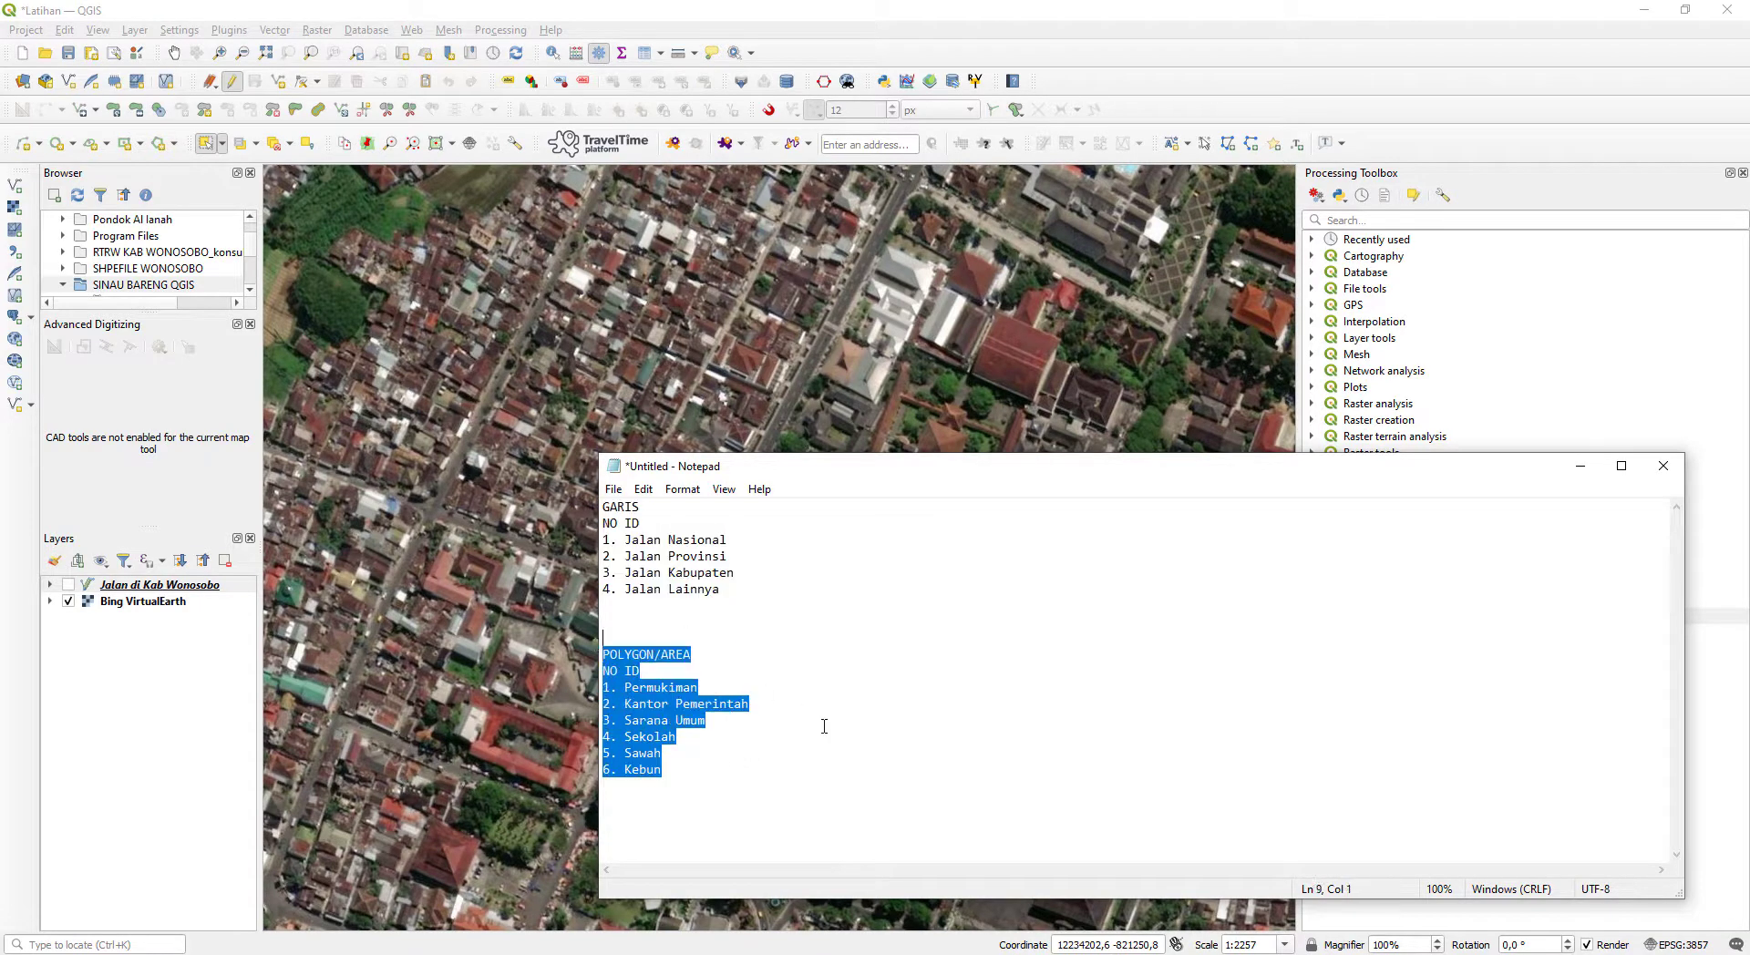
click(921, 35)
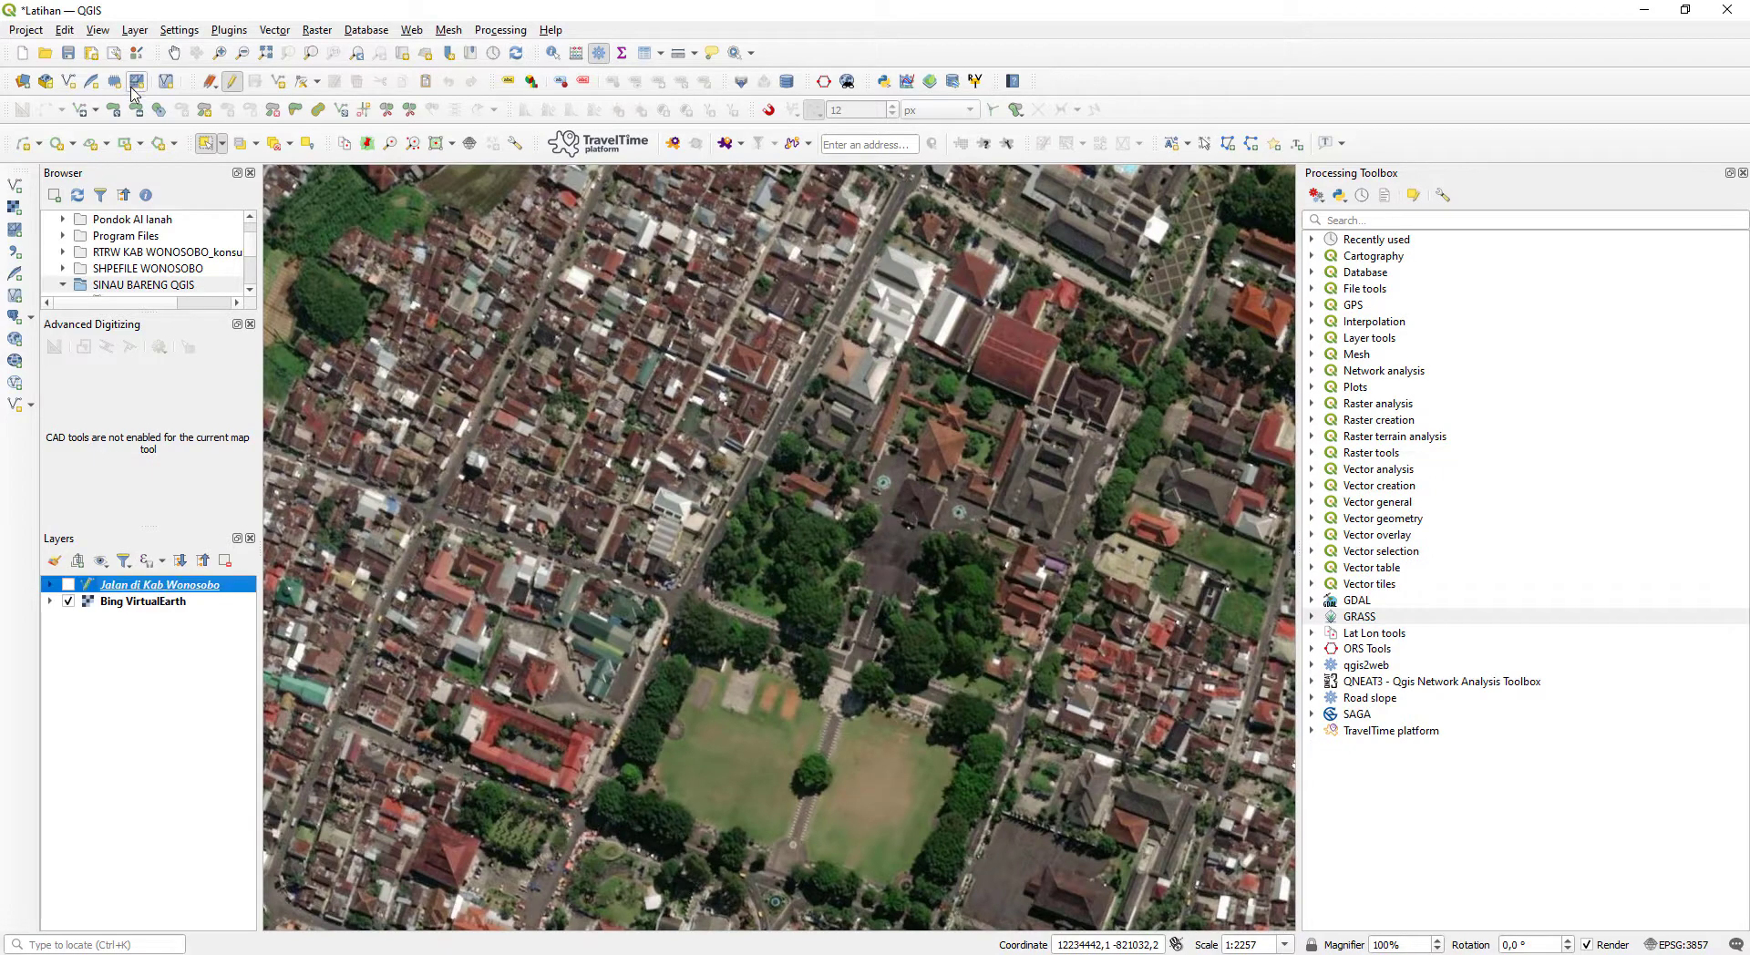
- Start a new shapefile layer with the file name Penggunaan Lahan in the SINAU BARENG QGIS folder
click(65, 84)
key(ctrl+shift+n)
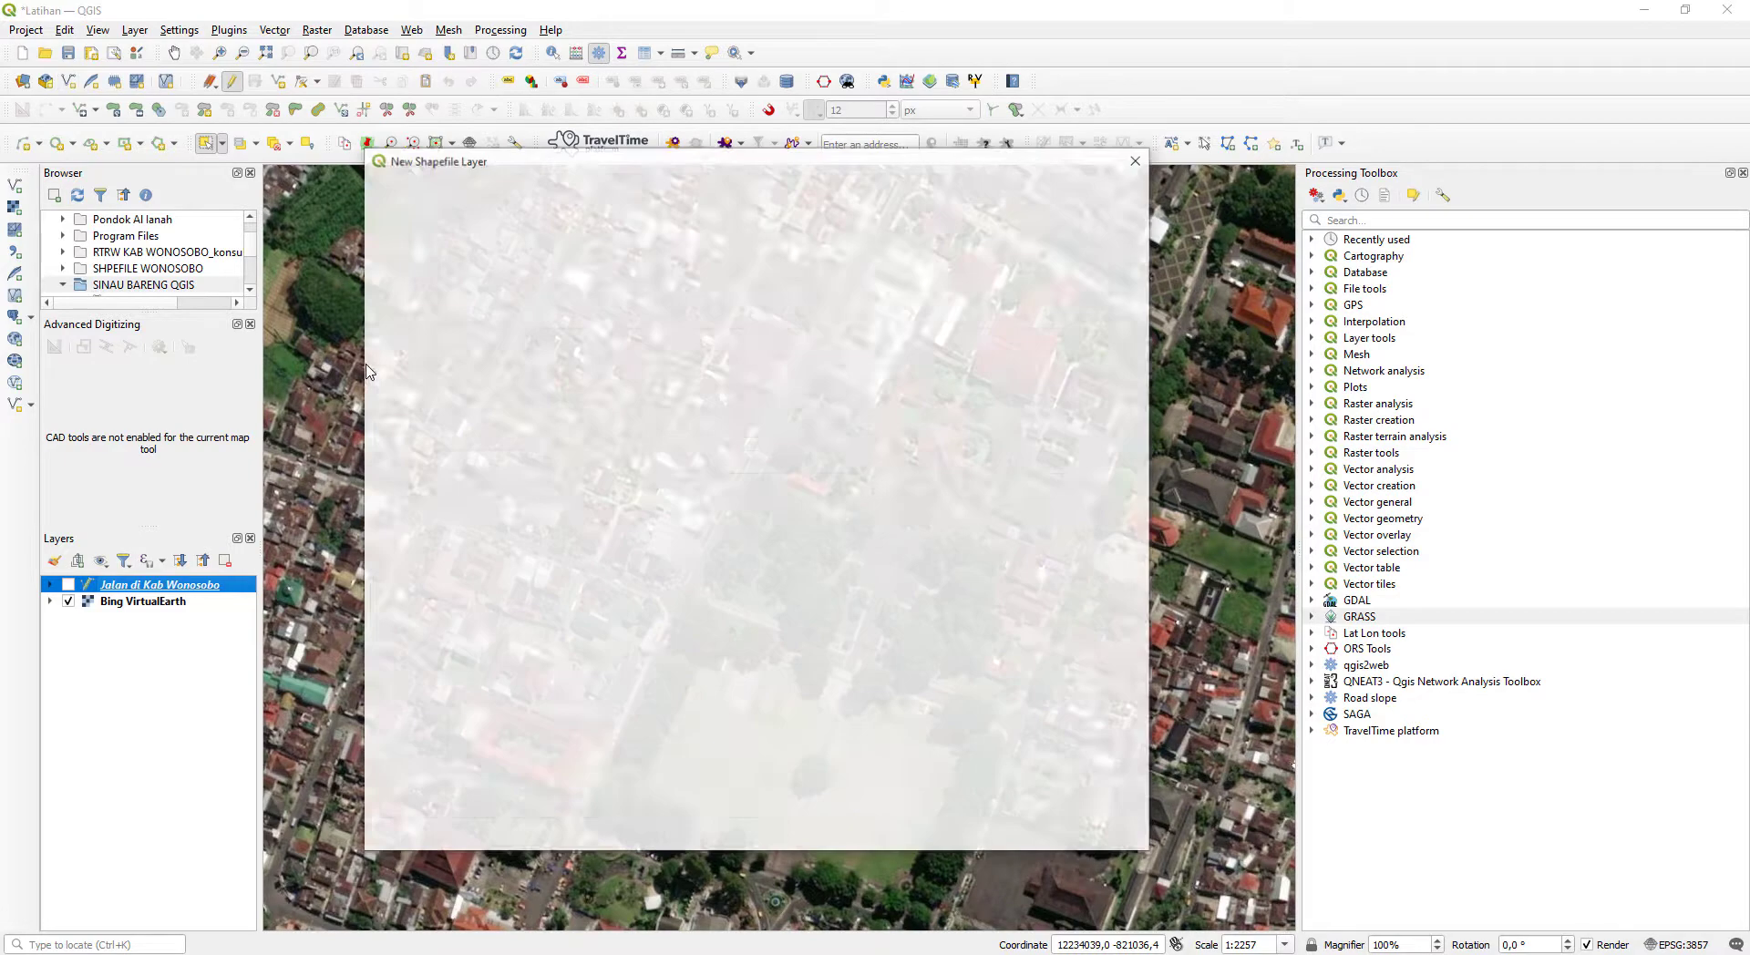
click(1131, 194)
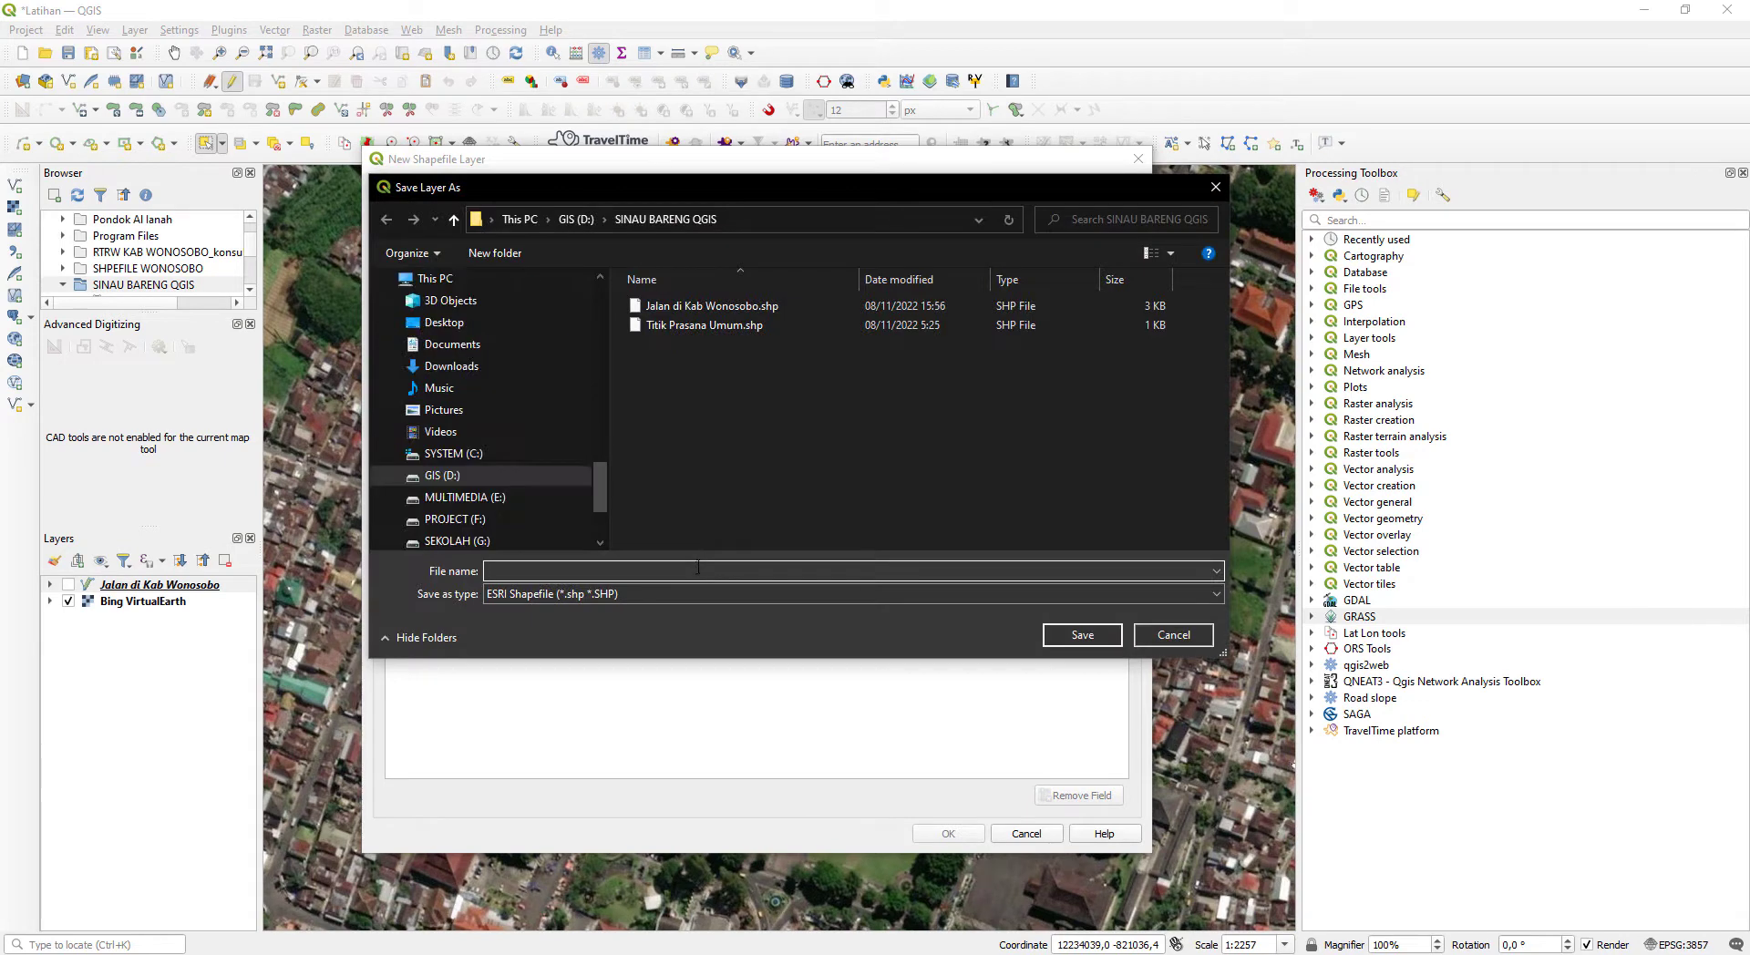
text(Penggunaan Lahan)
click(1075, 636)
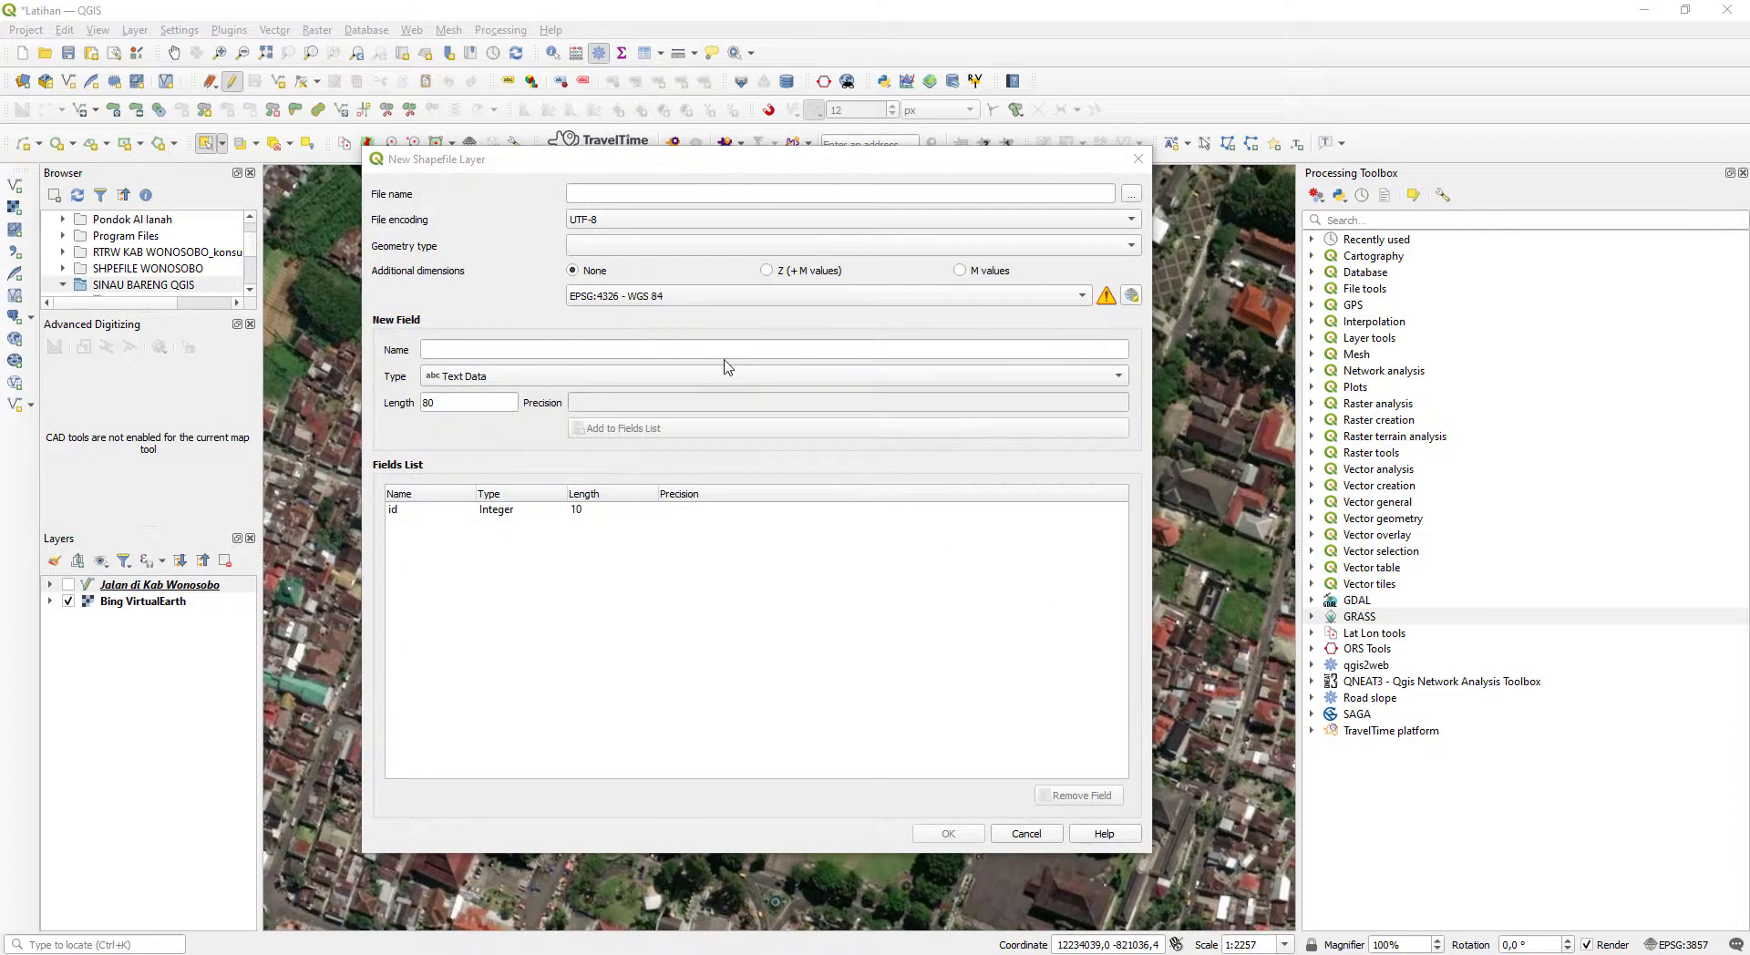
- Set the new shapefile's geometry type to Polygon and create the layer
click(627, 246)
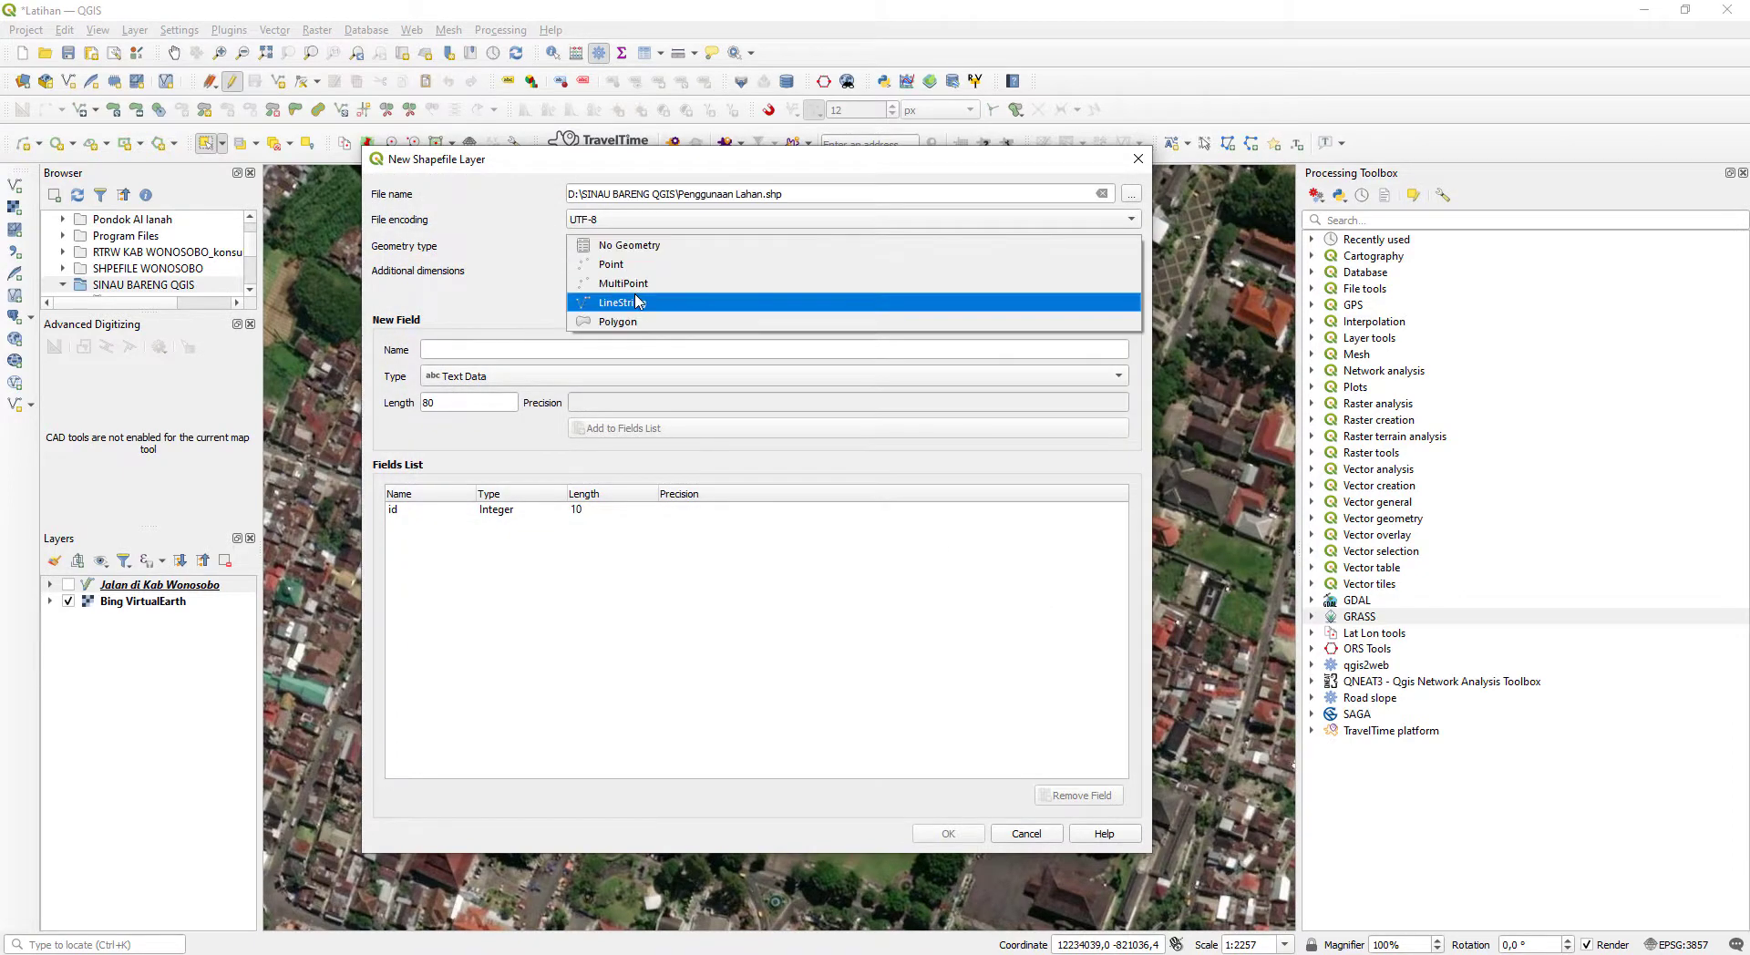
click(673, 325)
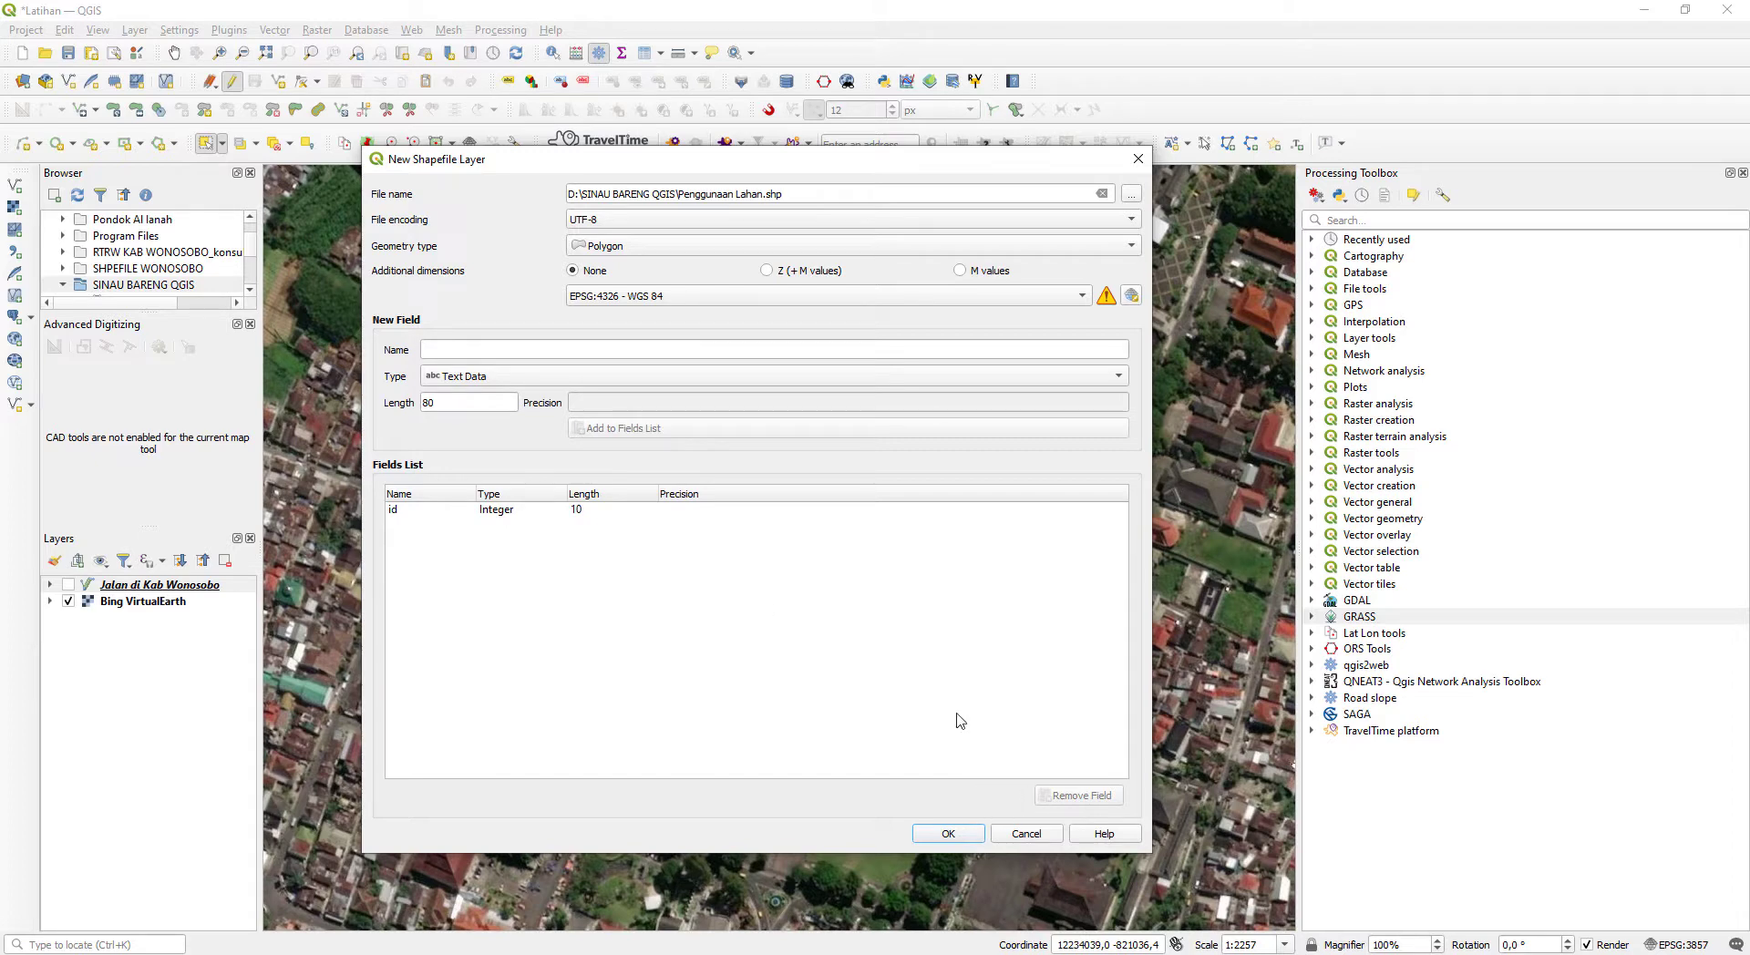
click(978, 838)
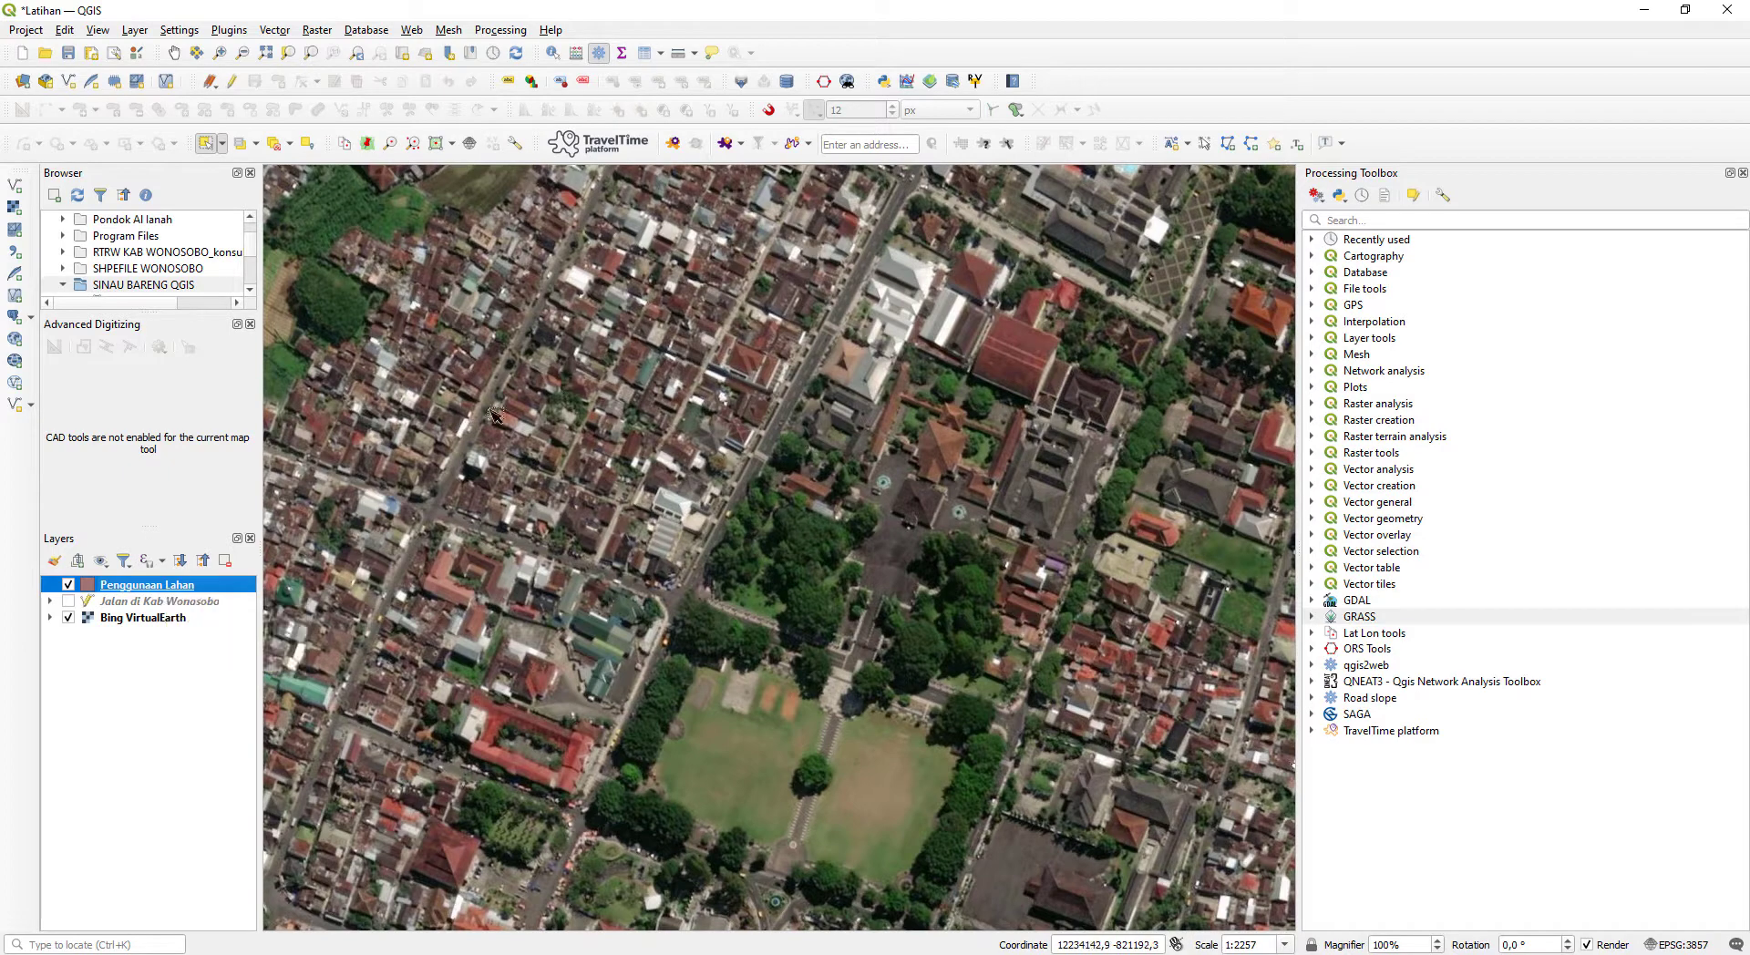
- Make Penggunaan Lahan the active layer and turn on editing for it
click(169, 604)
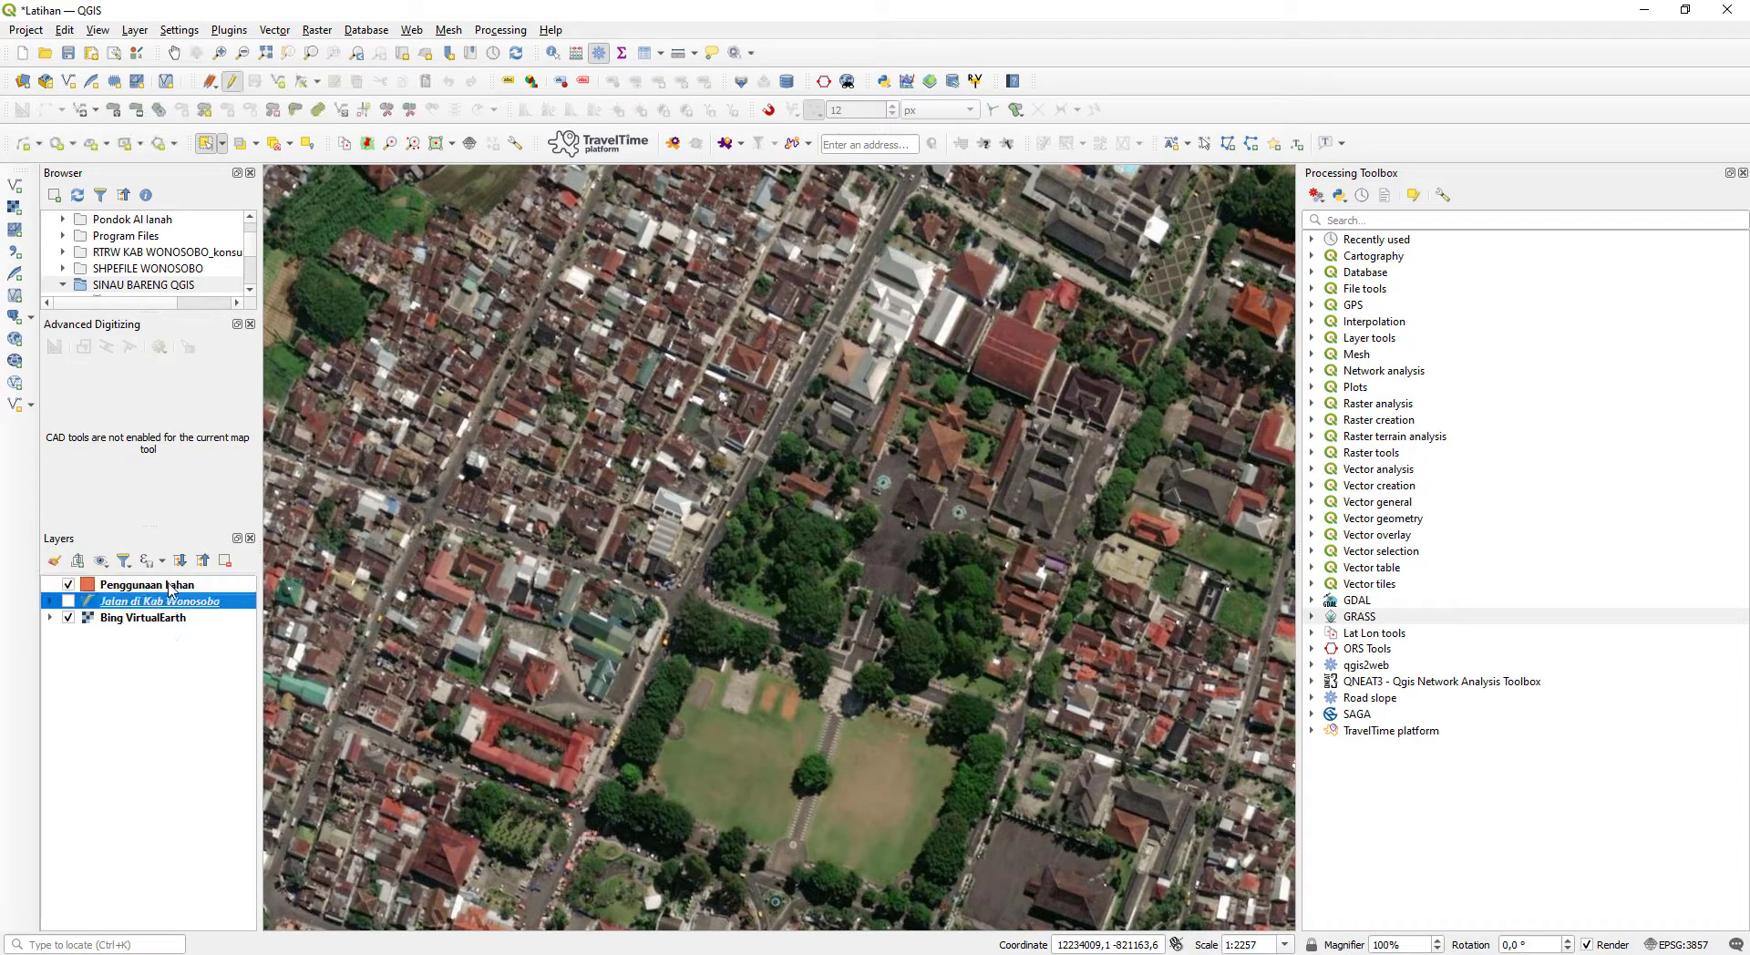
click(100, 586)
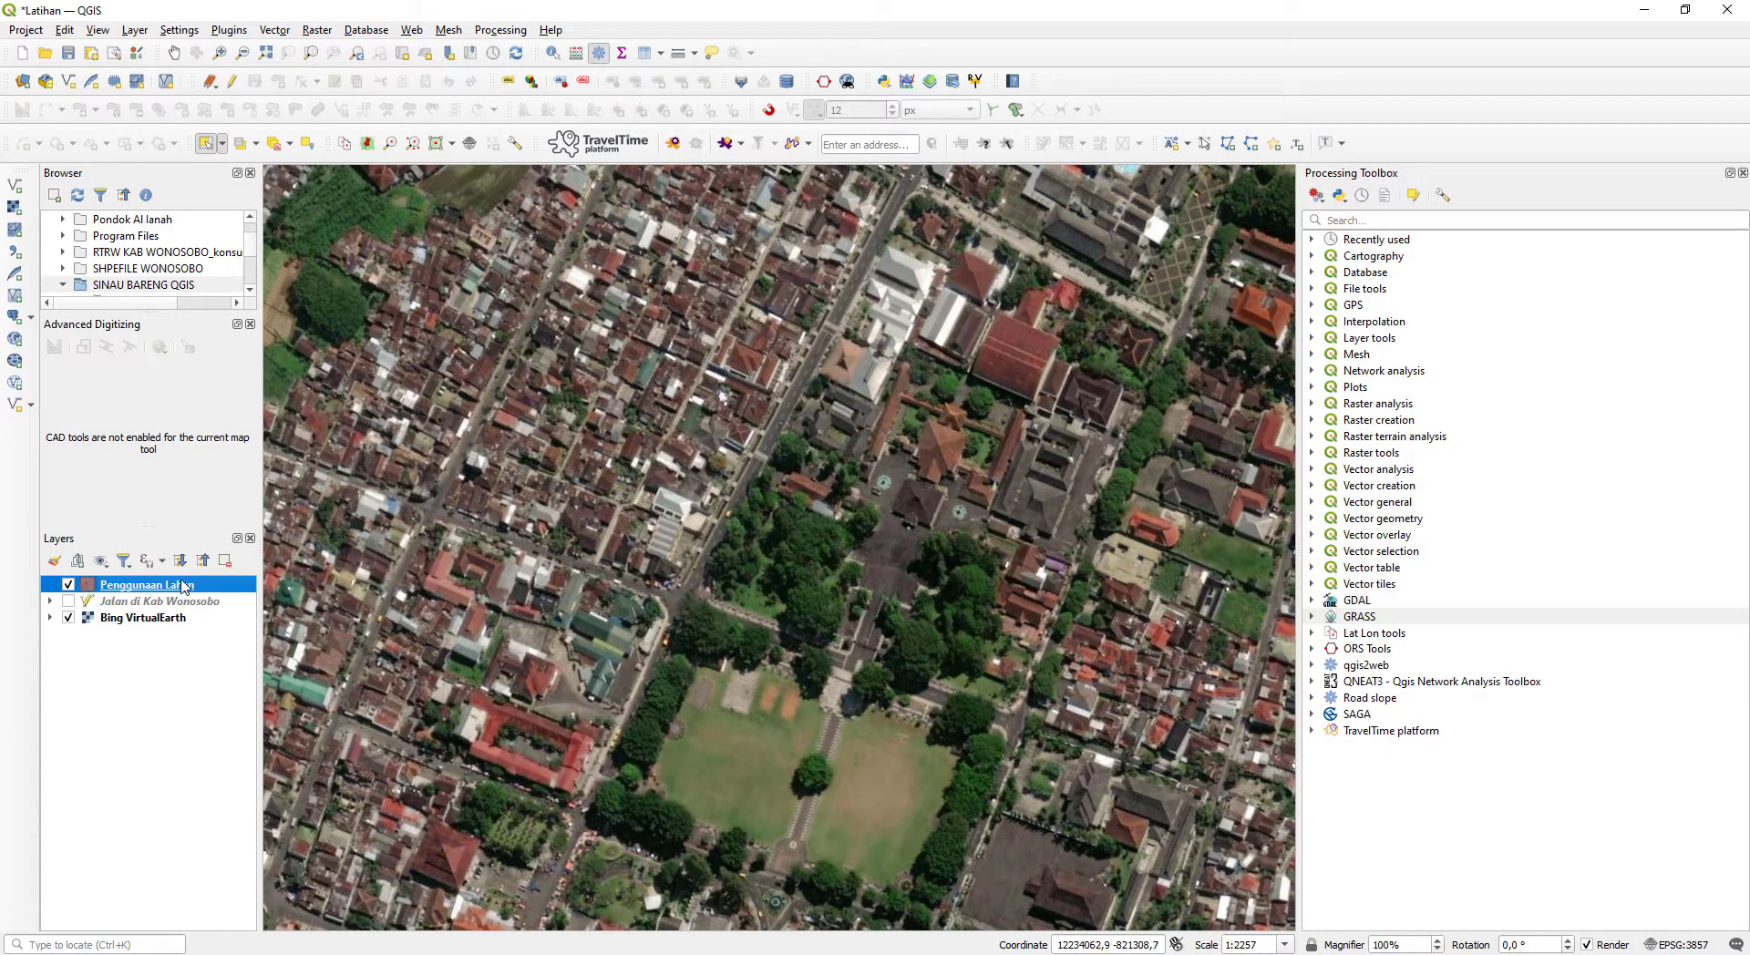
click(234, 82)
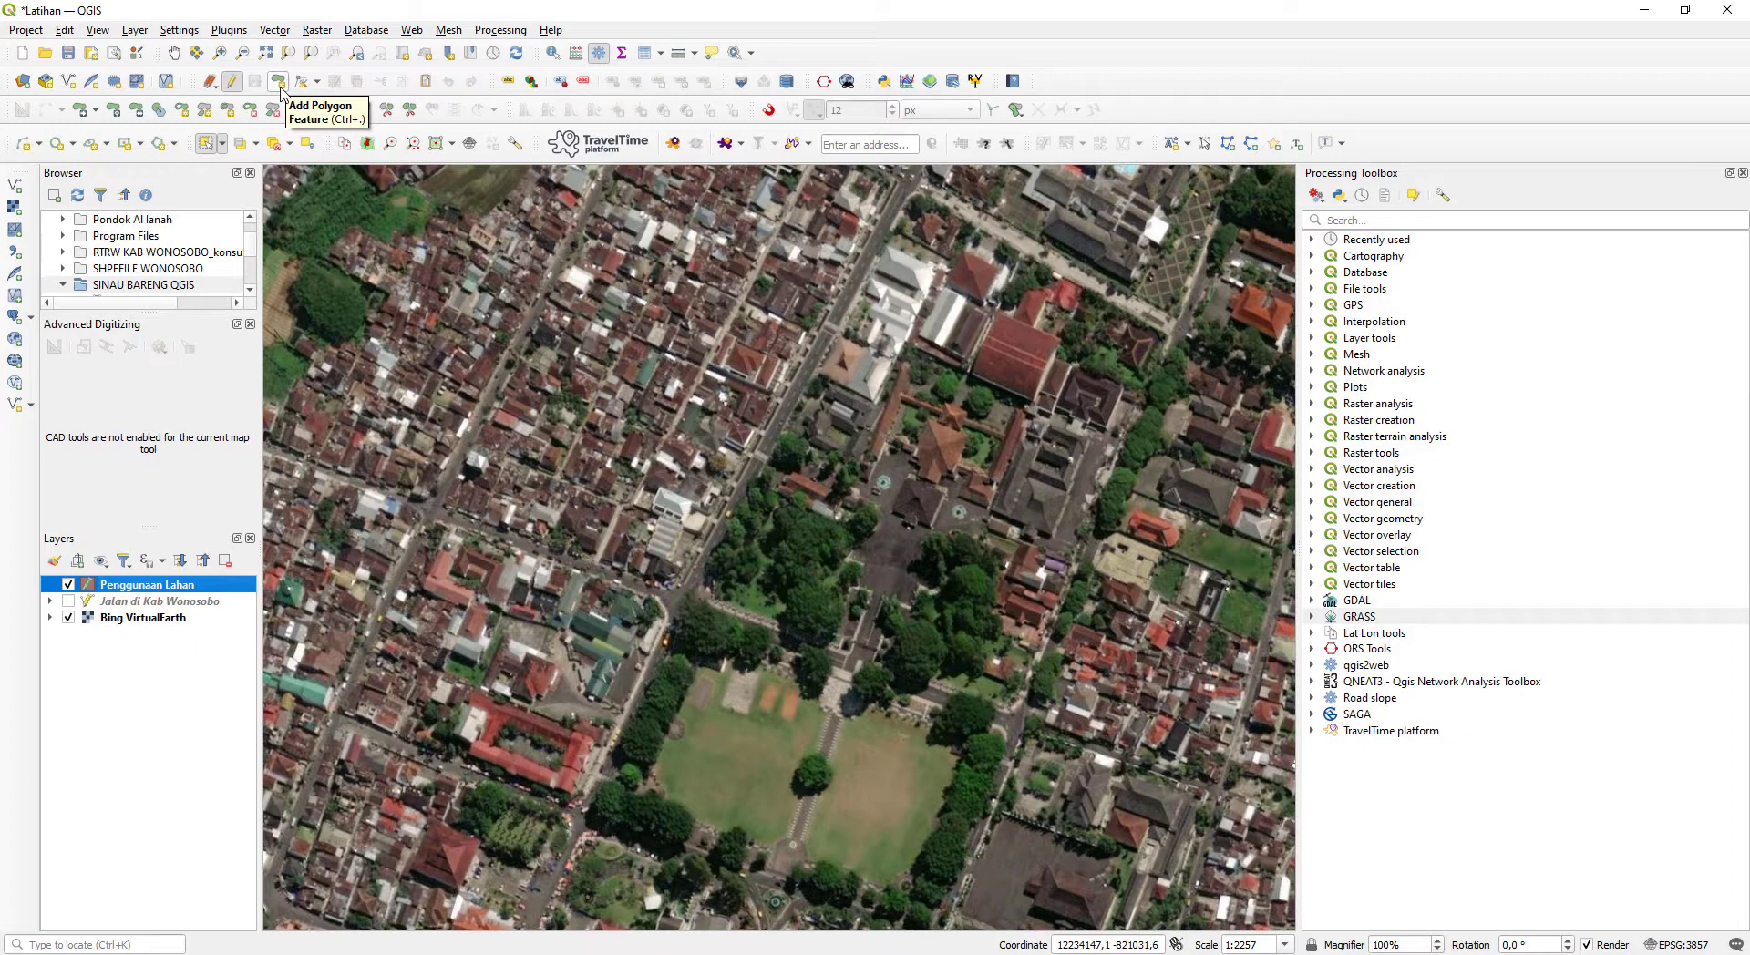
- Start a polygon feature around the large grass square, placing vertices at the corners of its northern edge
click(279, 84)
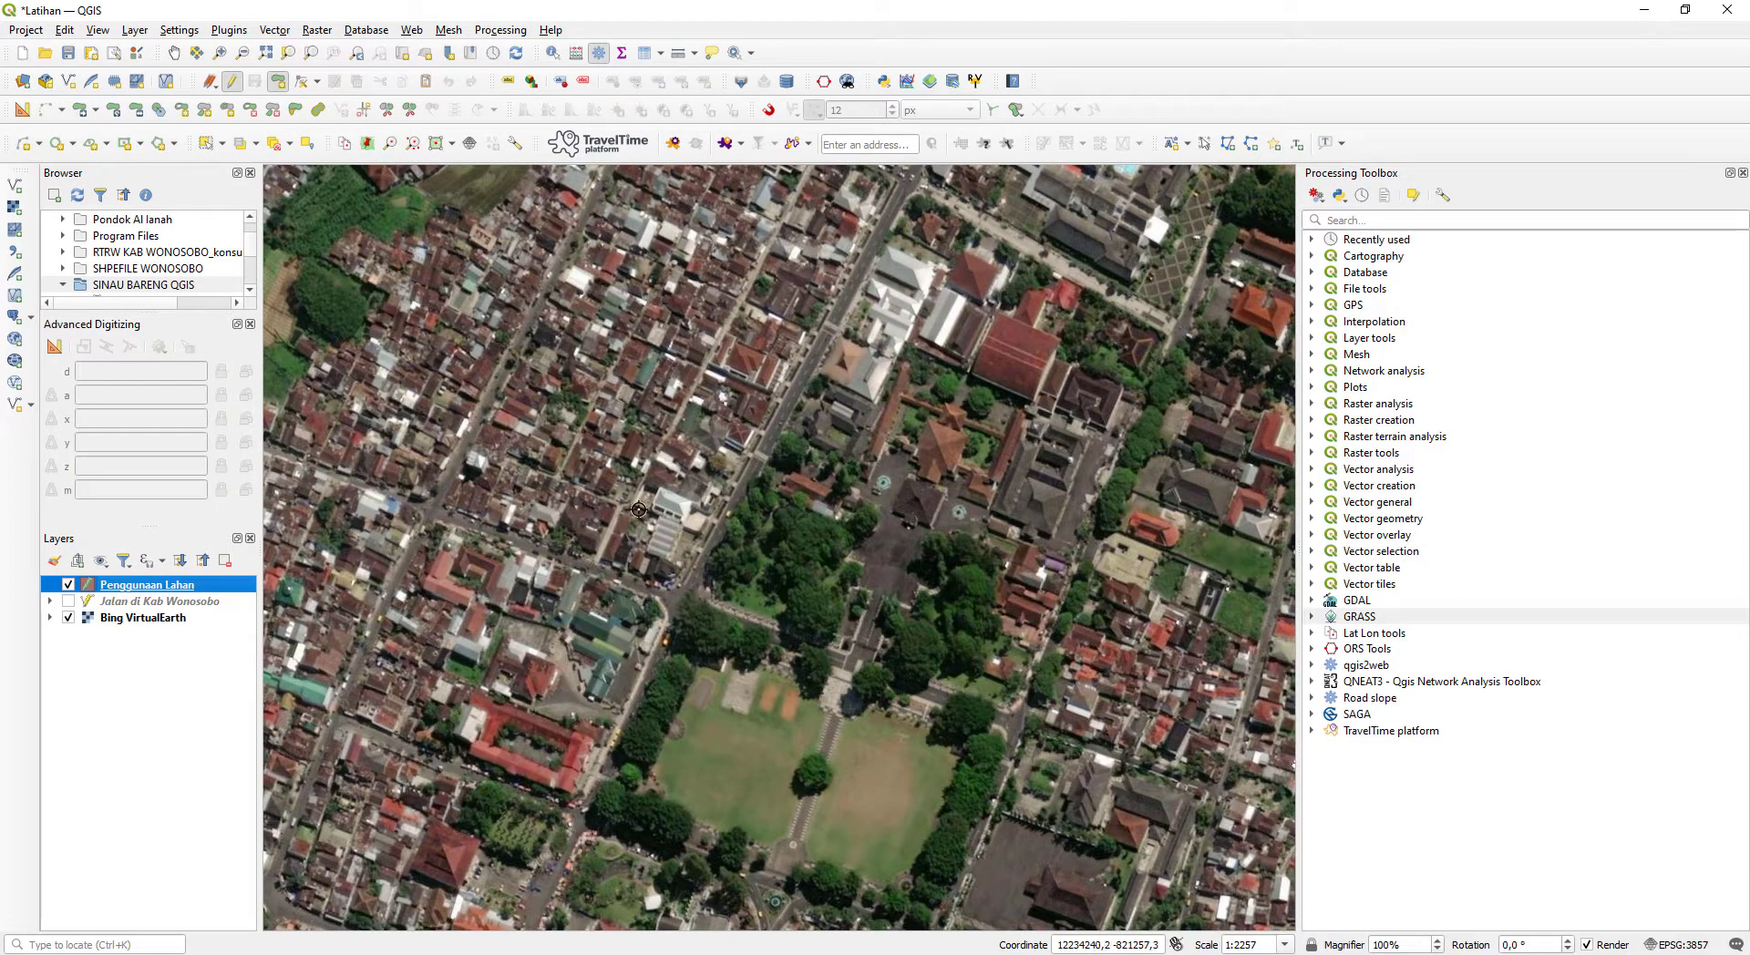
drag(743, 650, 690, 406)
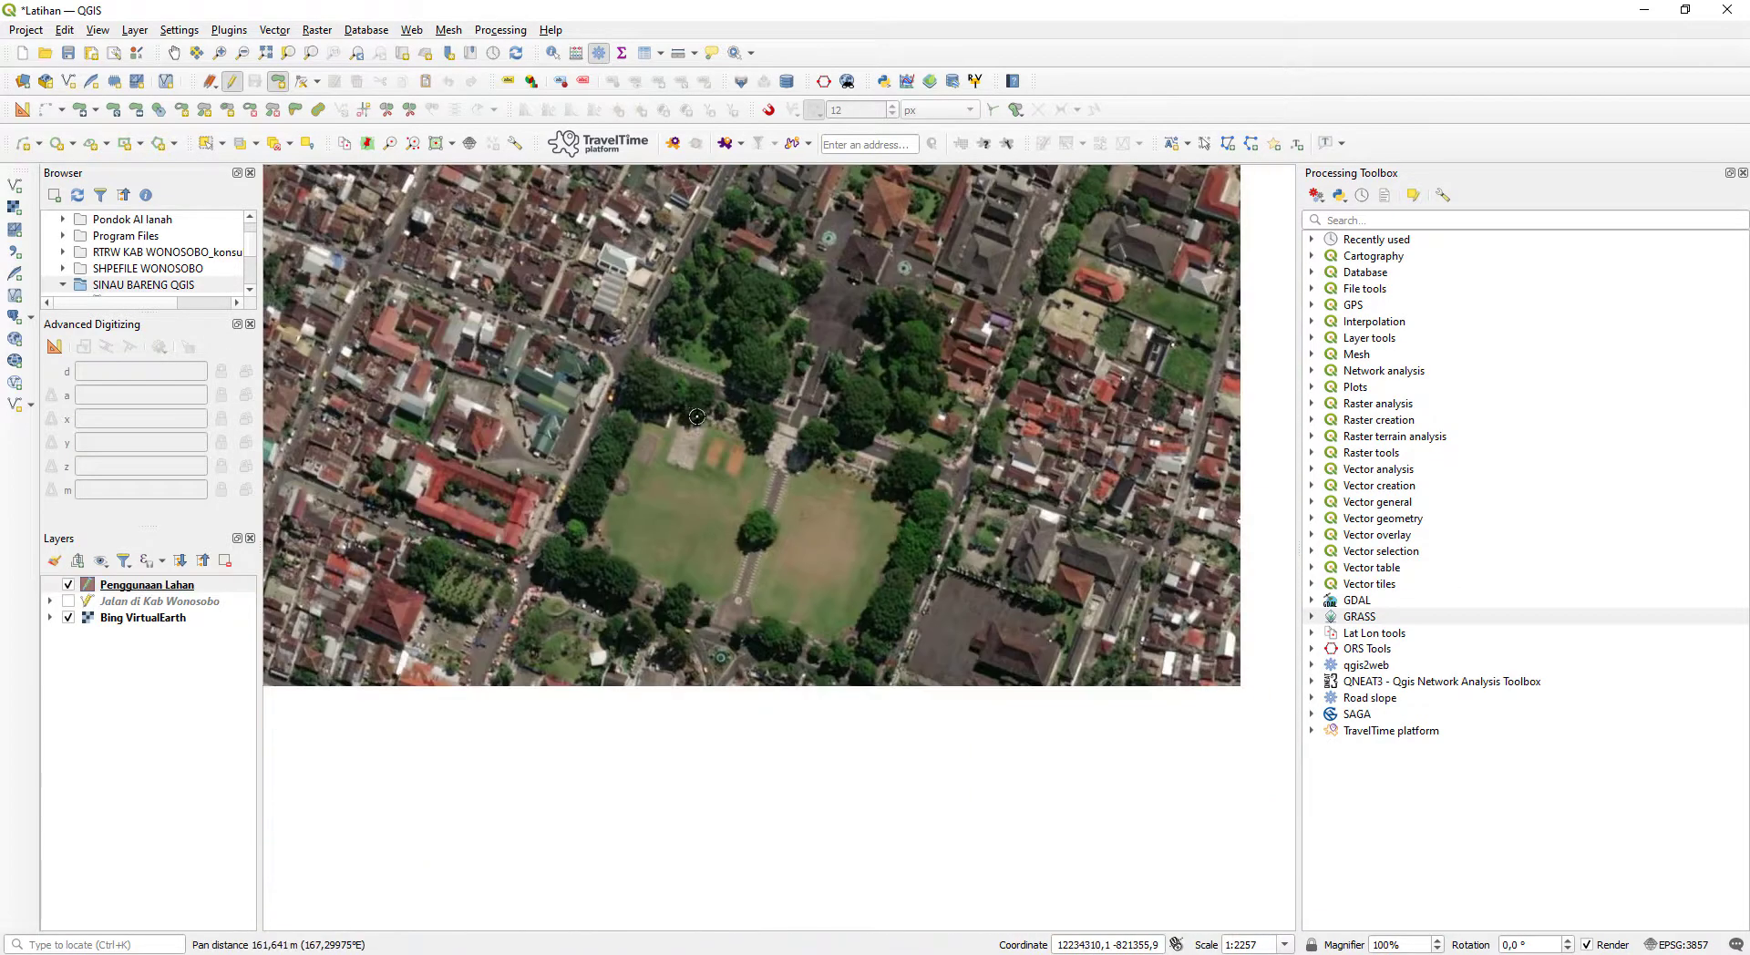
click(635, 369)
click(948, 493)
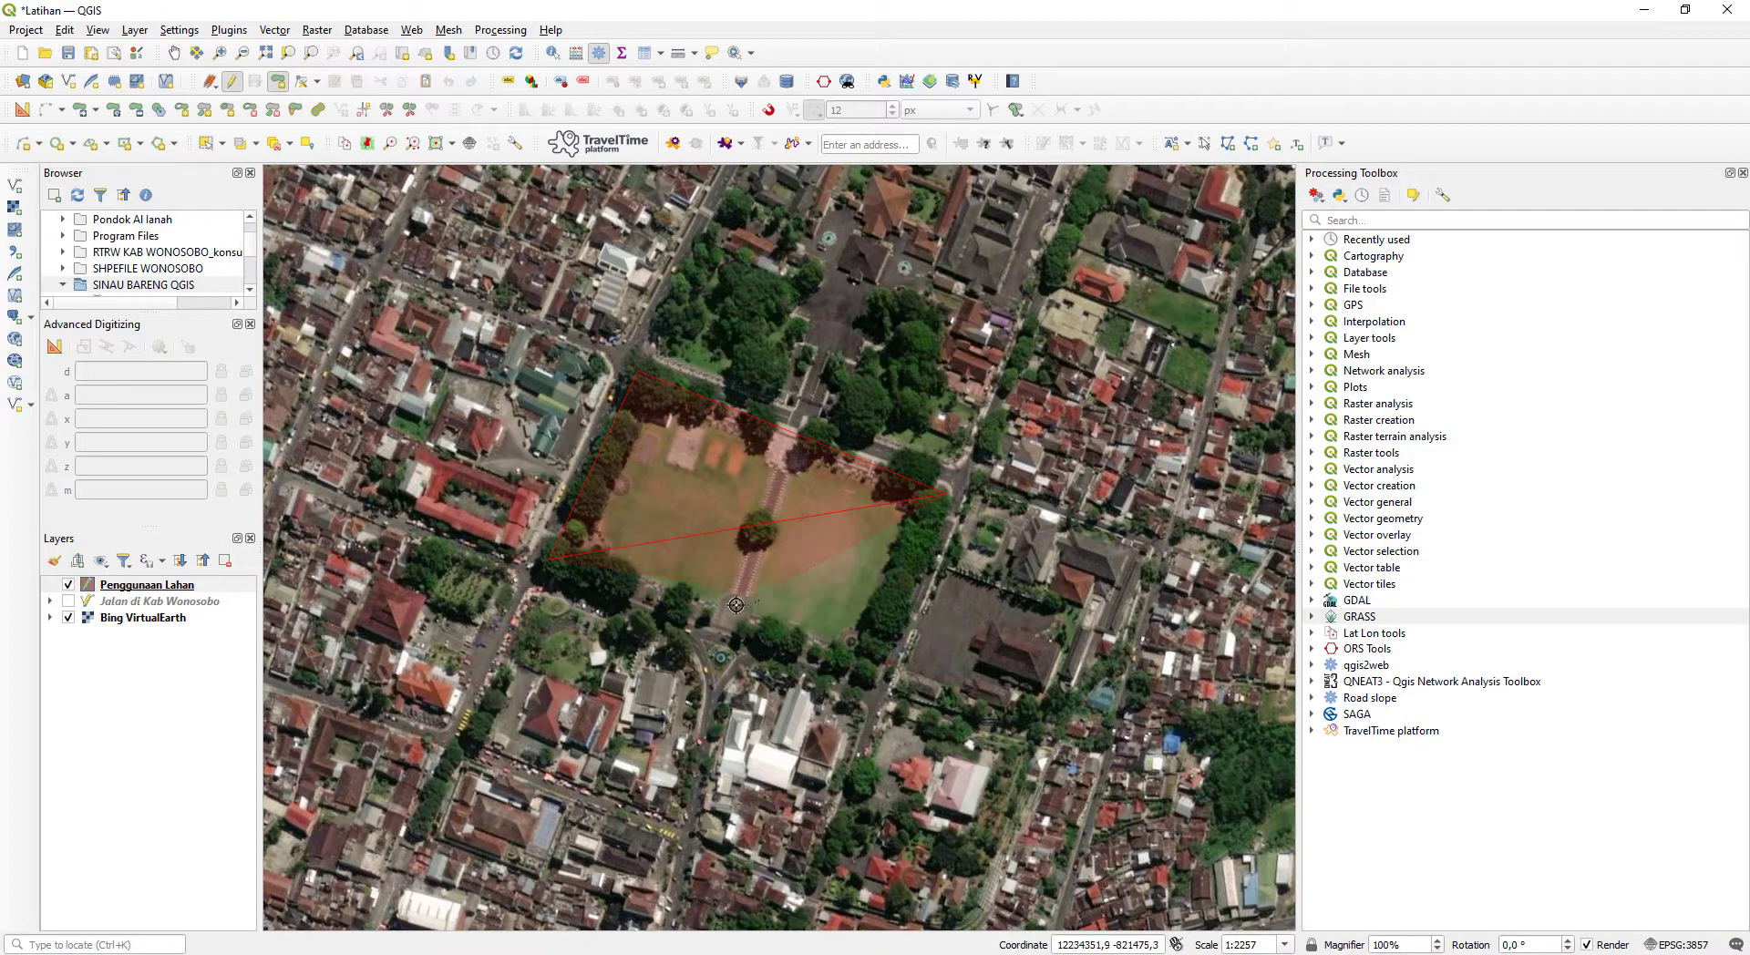
click(797, 616)
click(697, 475)
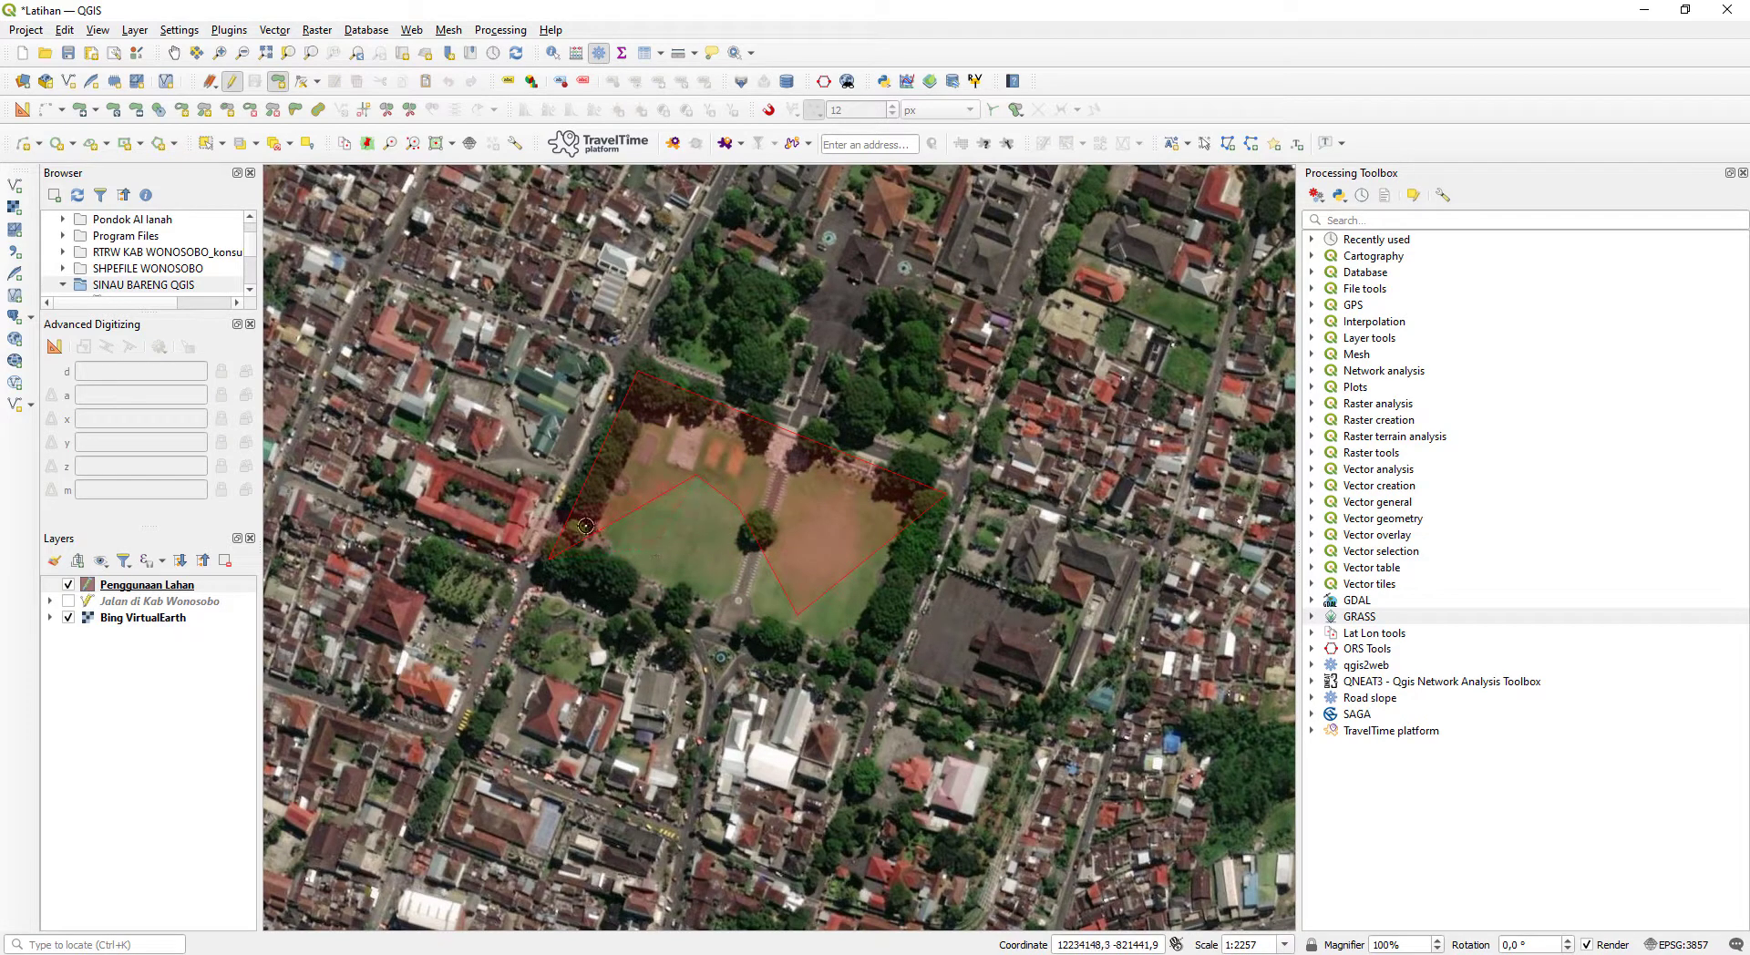
click(646, 562)
click(656, 457)
key(BackSpace)
key(BackSpace)
key(BackSpace)
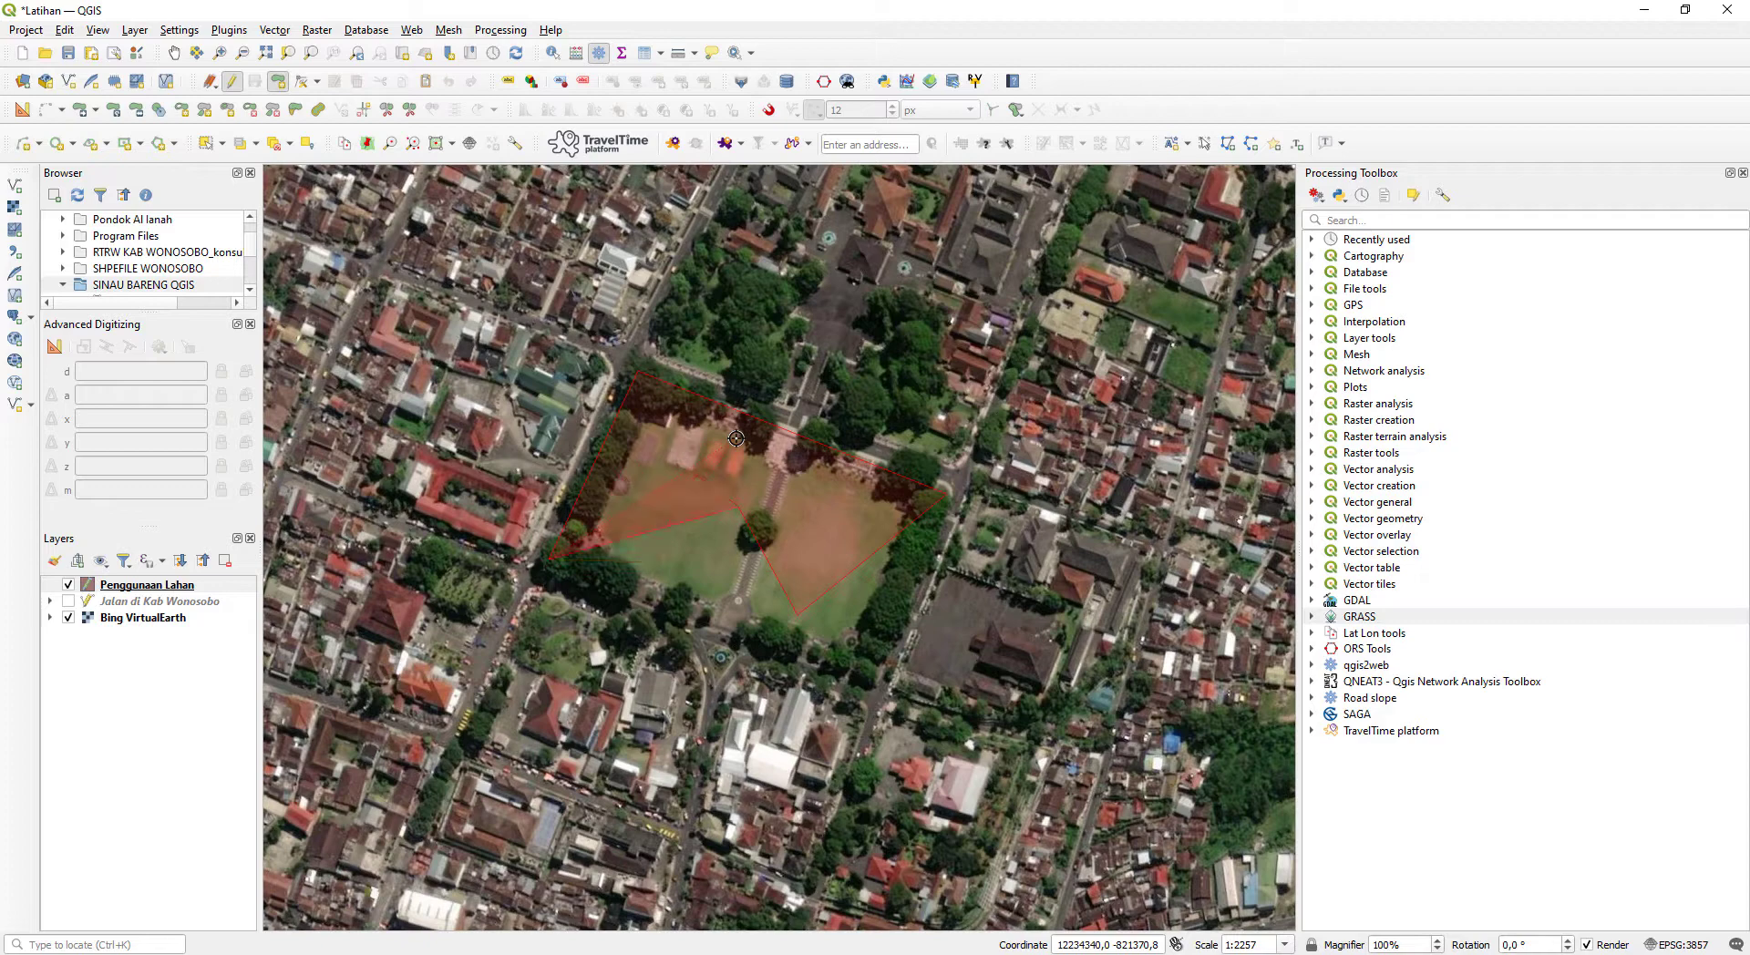
key(BackSpace)
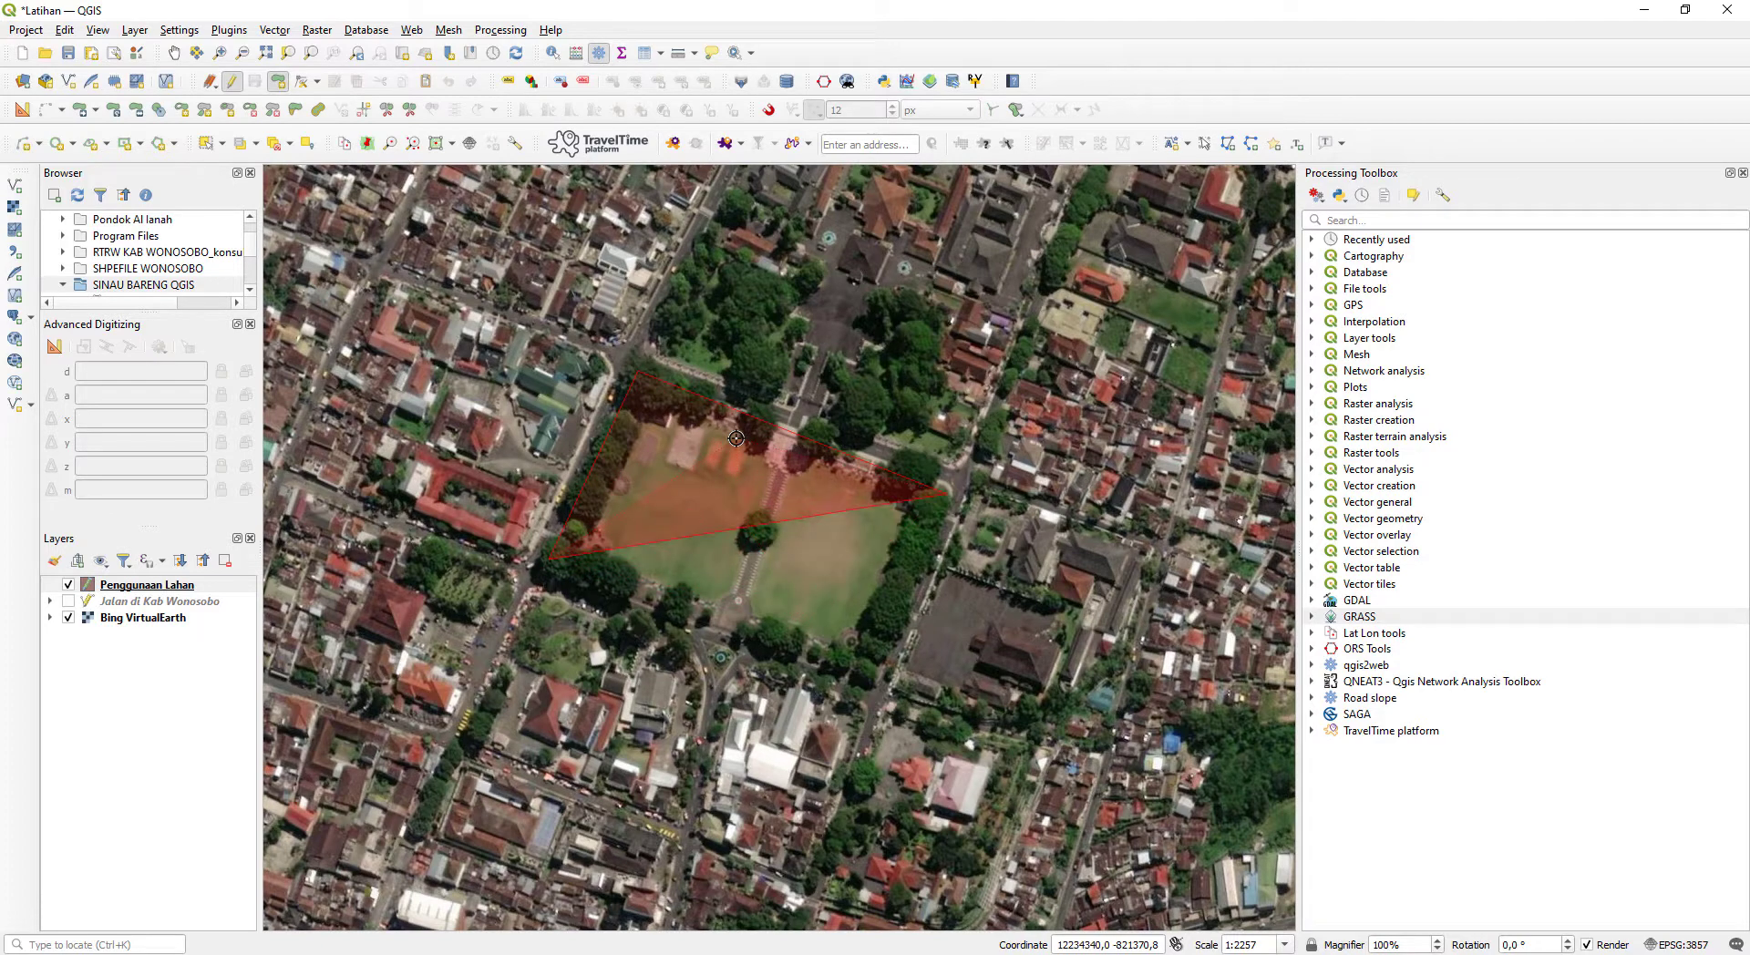
key(BackSpace)
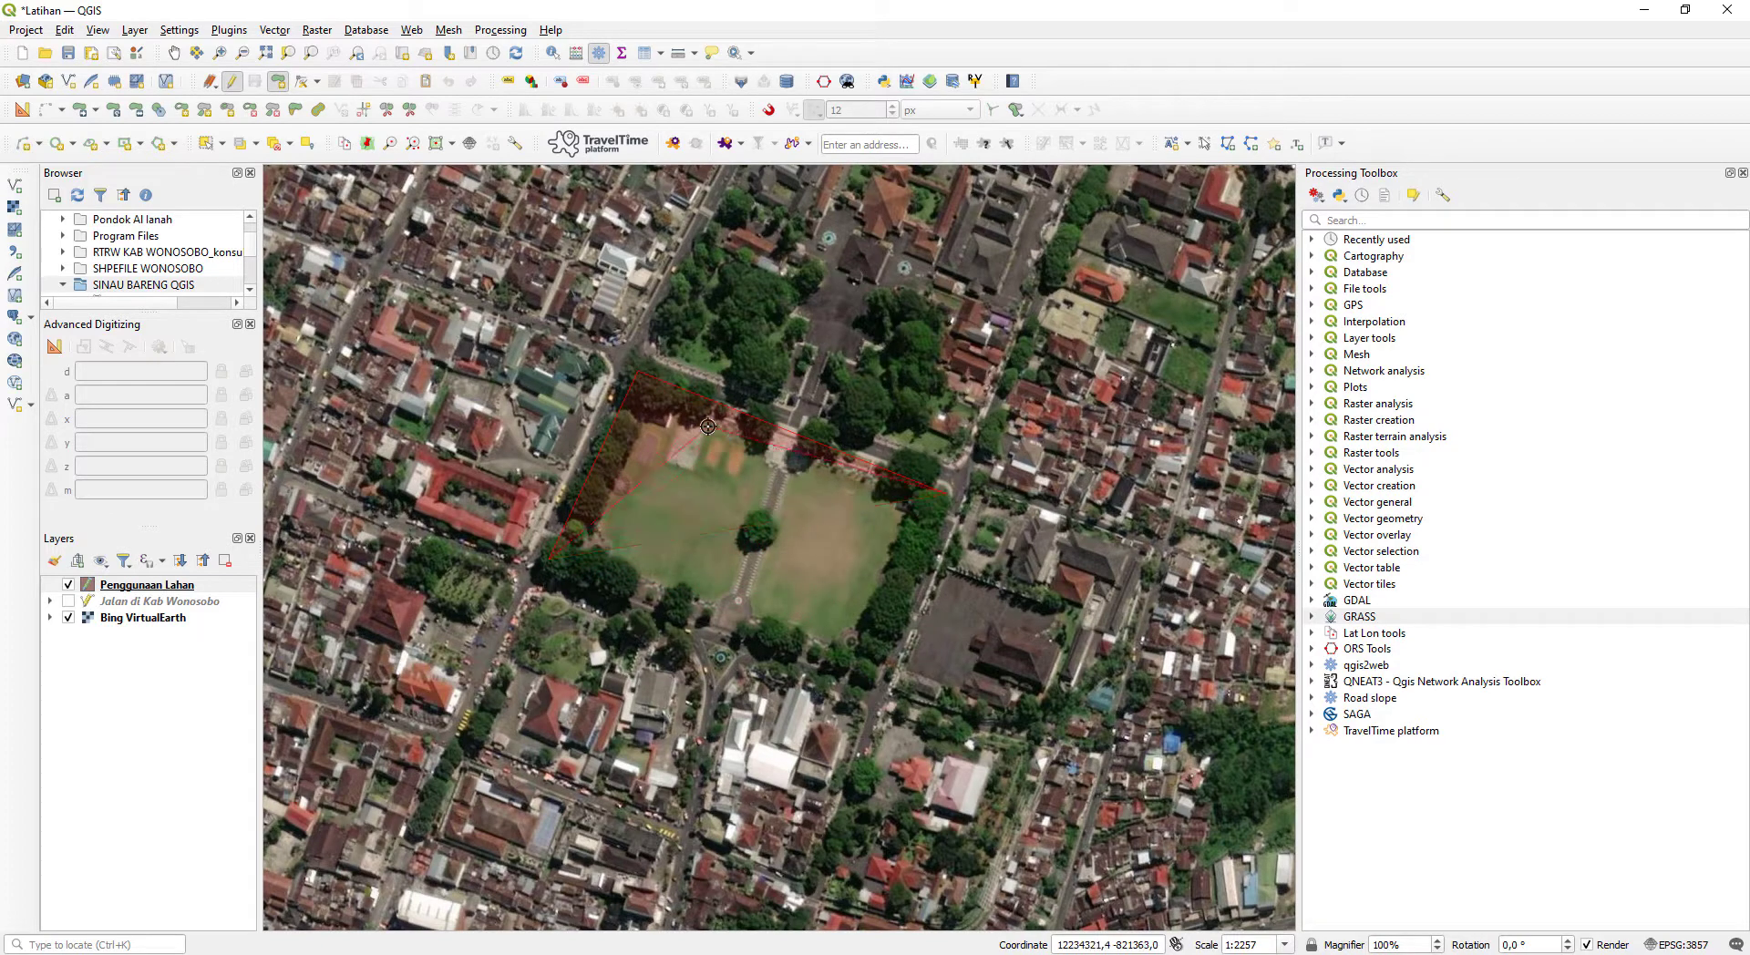
key(BackSpace)
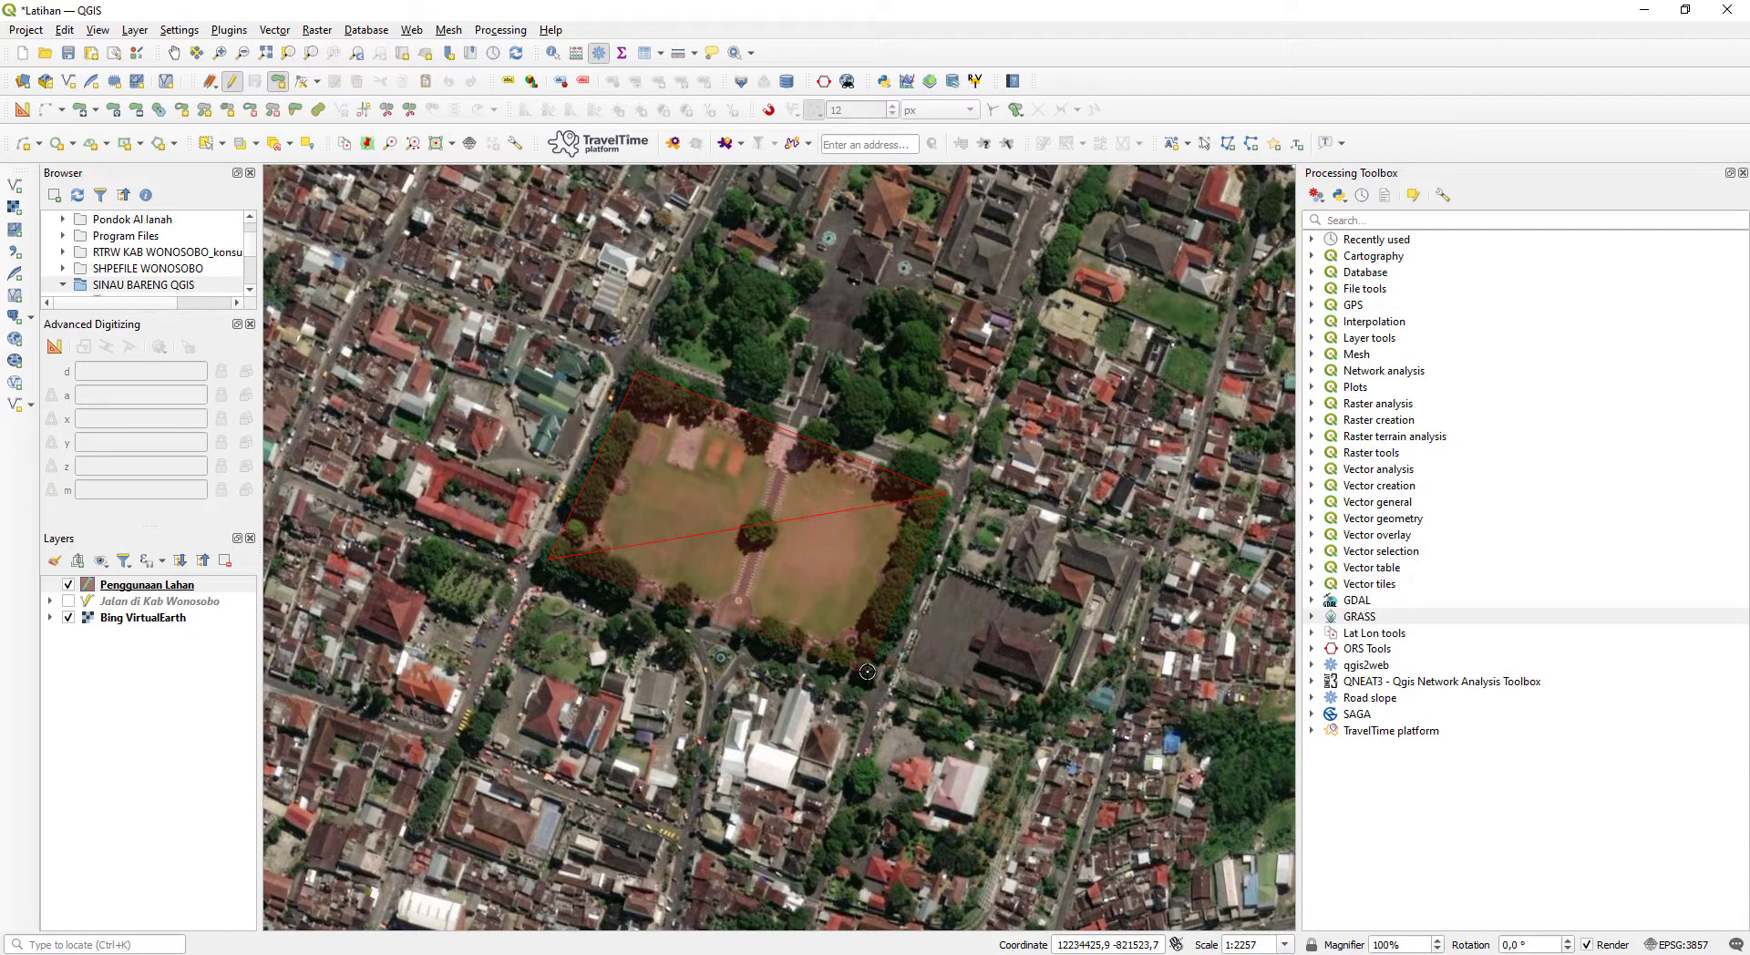
- Complete the polygon around the grass square with its southeast corner and finish the shape
click(894, 607)
click(867, 670)
right_click(723, 516)
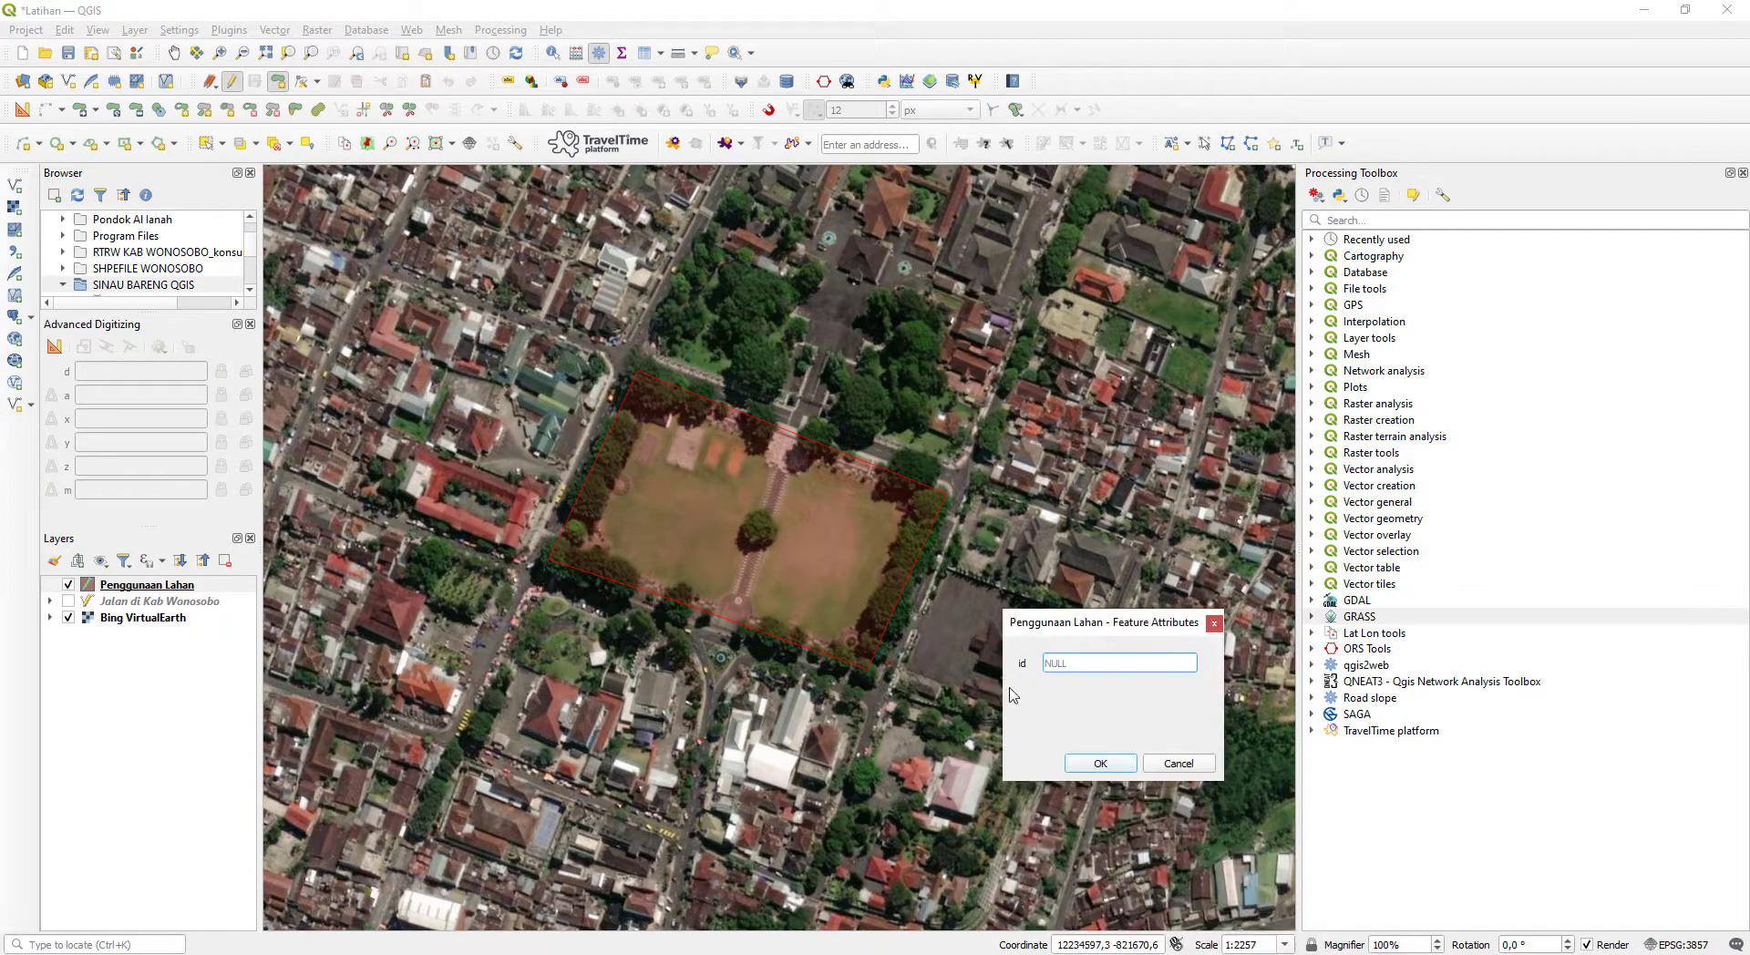
- Look up the Sarana Umum number in the Notepad list and save the grass square polygon with id 3
key(alt+Tab)
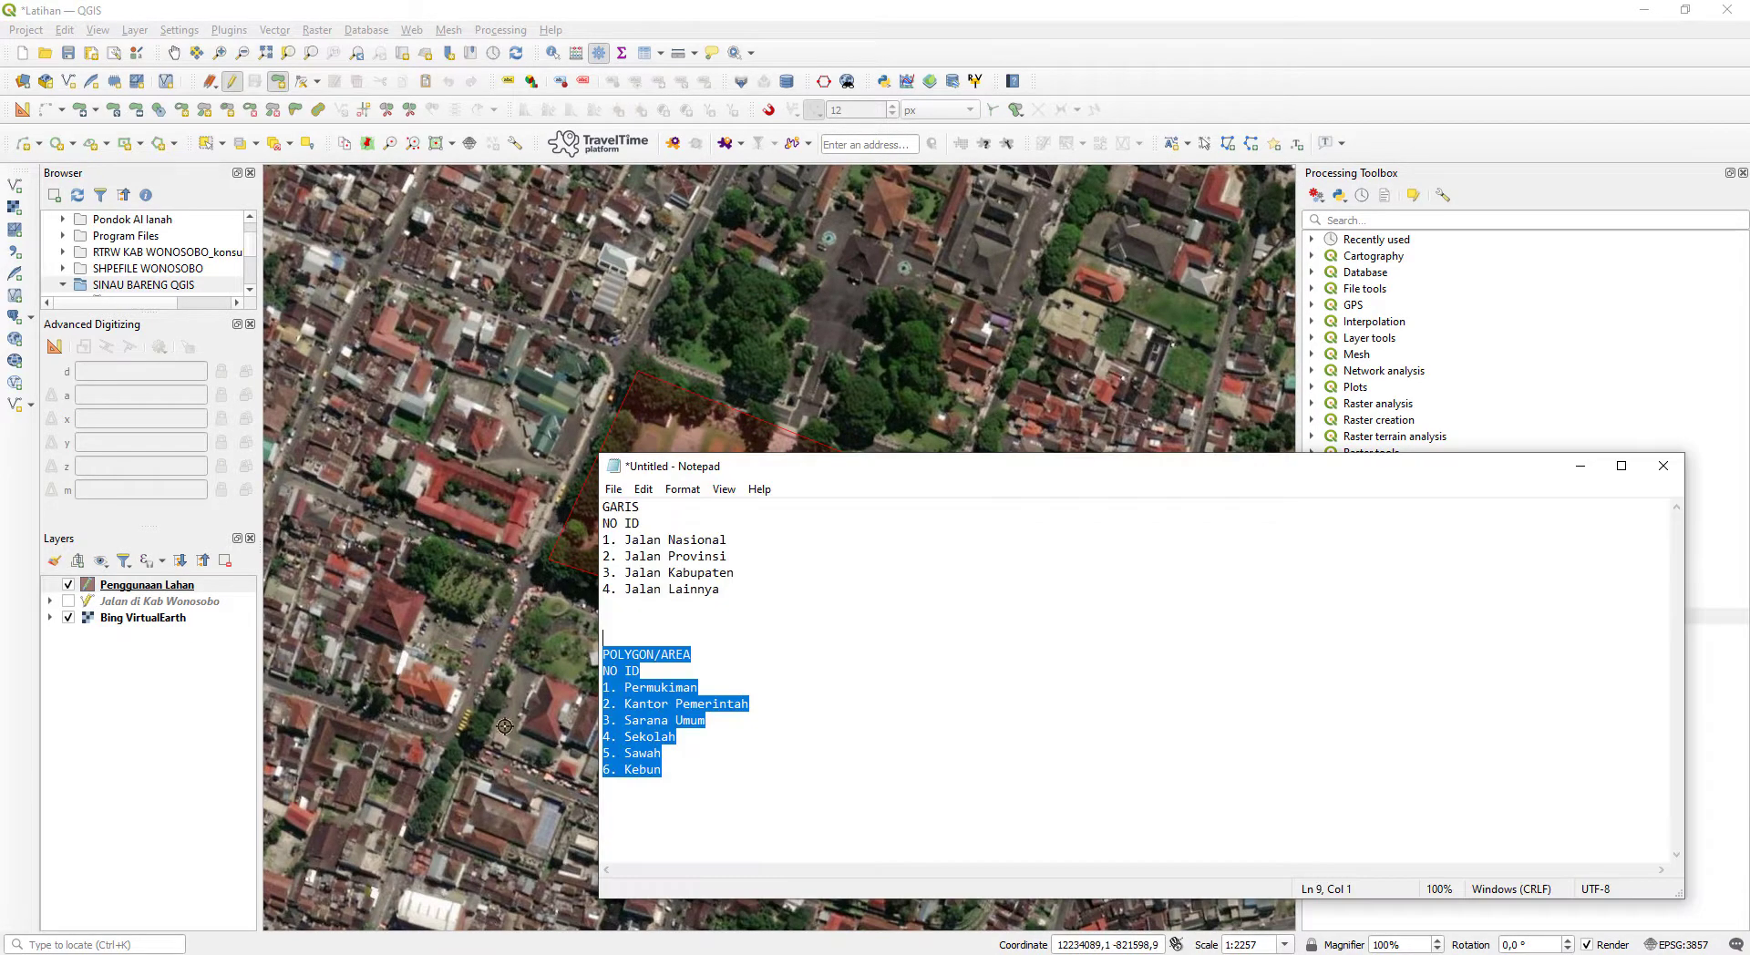
click(709, 722)
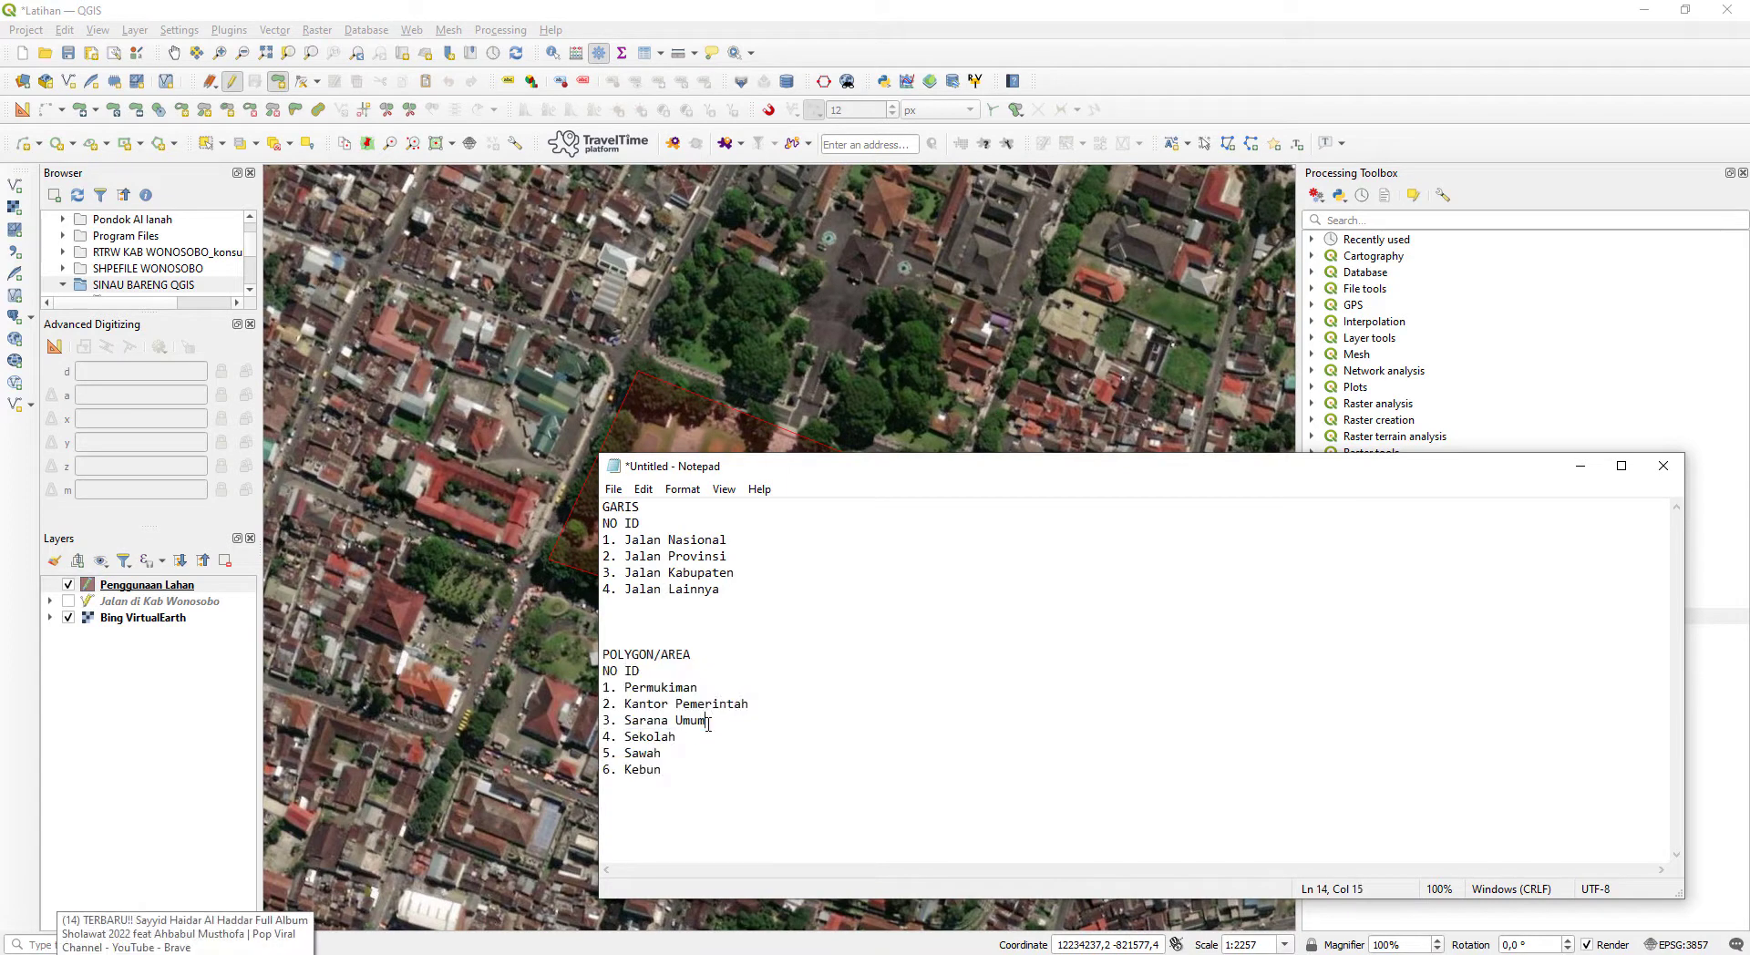
click(1581, 465)
click(1109, 664)
text(3)
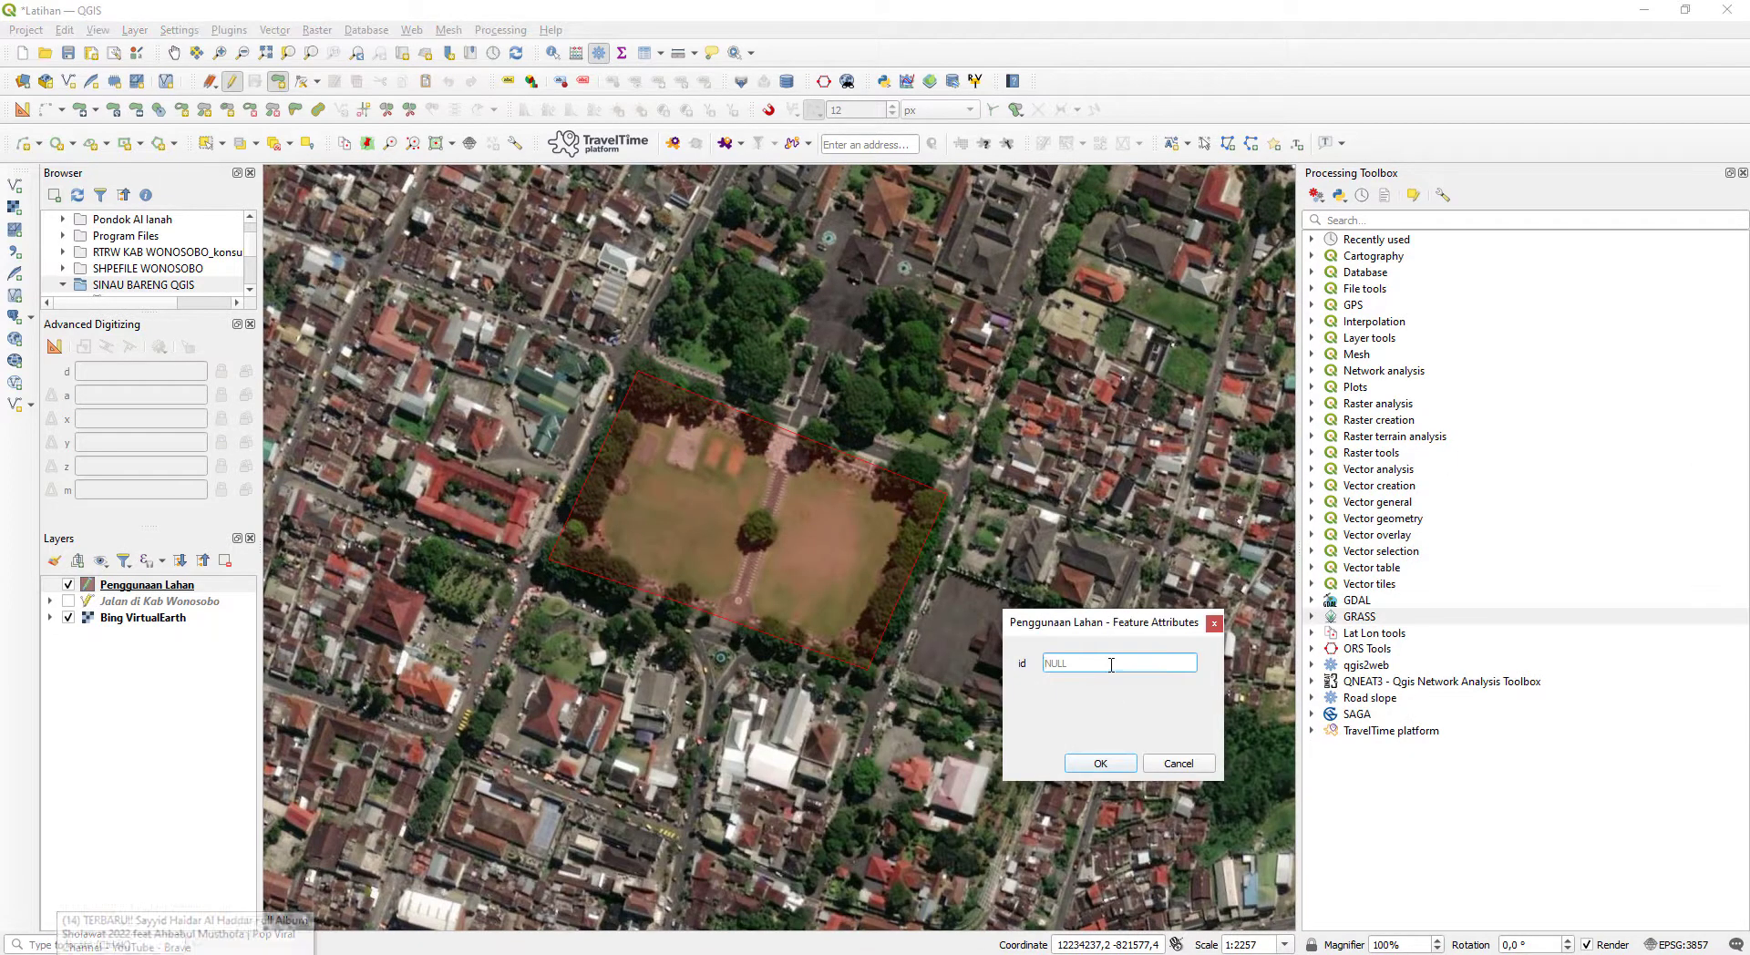
click(1122, 766)
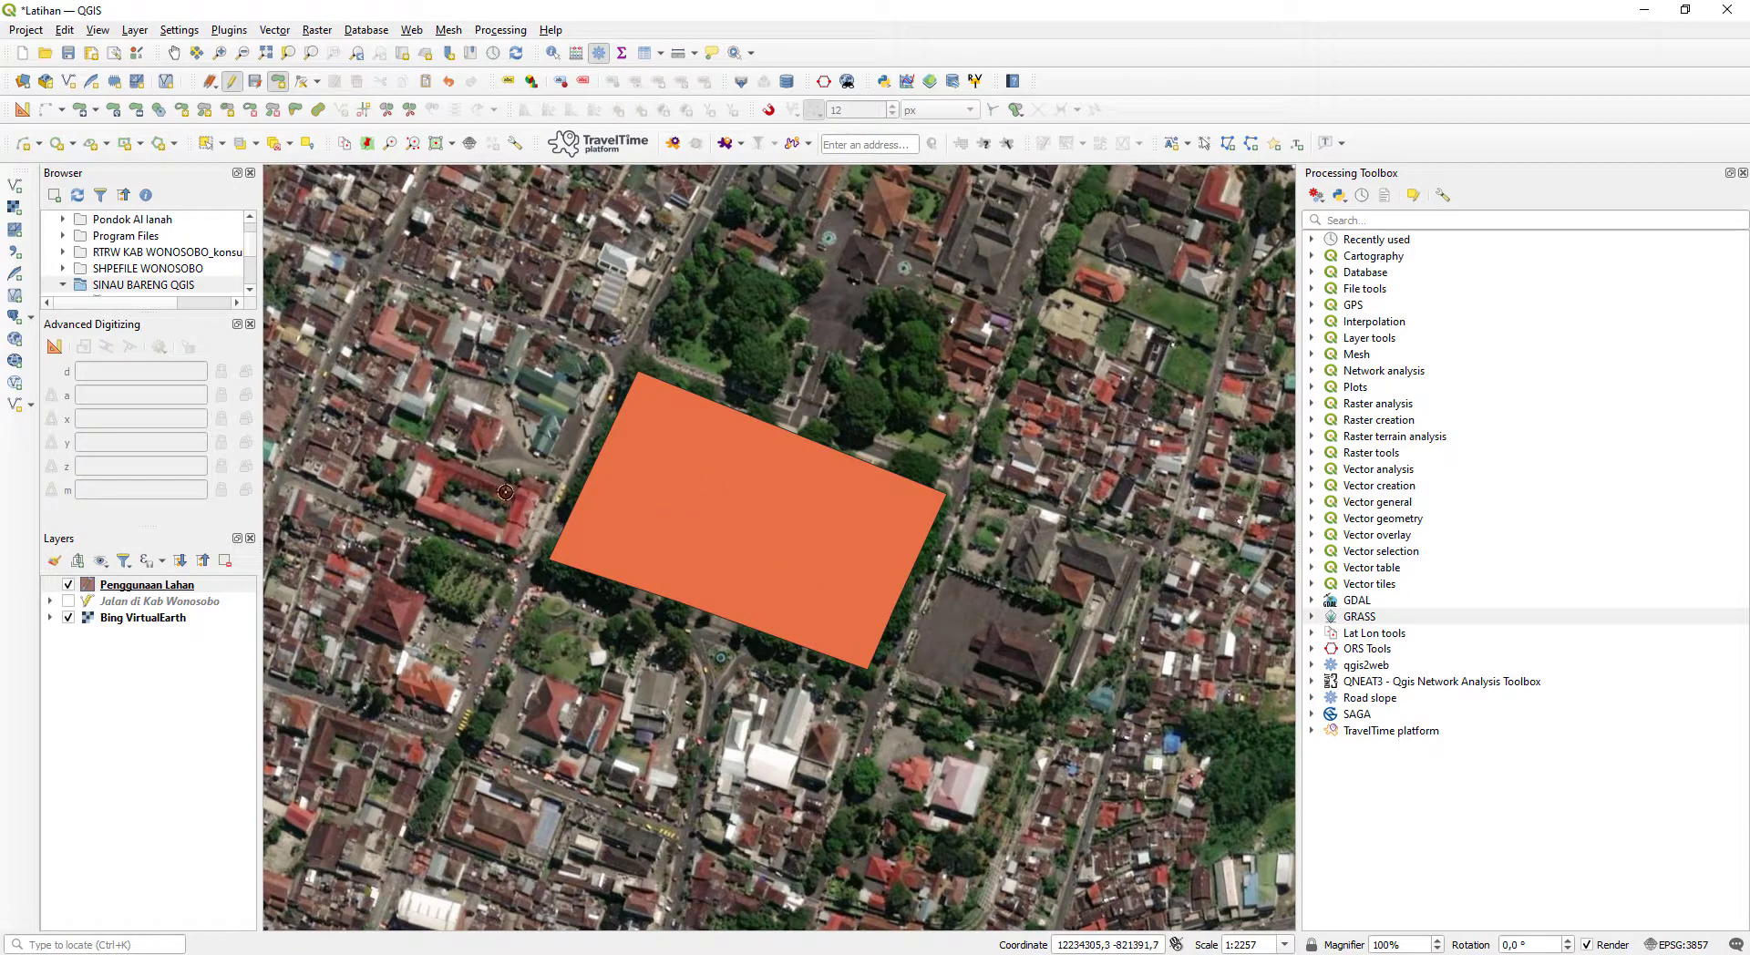
- Style the Penggunaan Lahan layer with the outline green symbol preset and apply it
drag(653, 475, 741, 536)
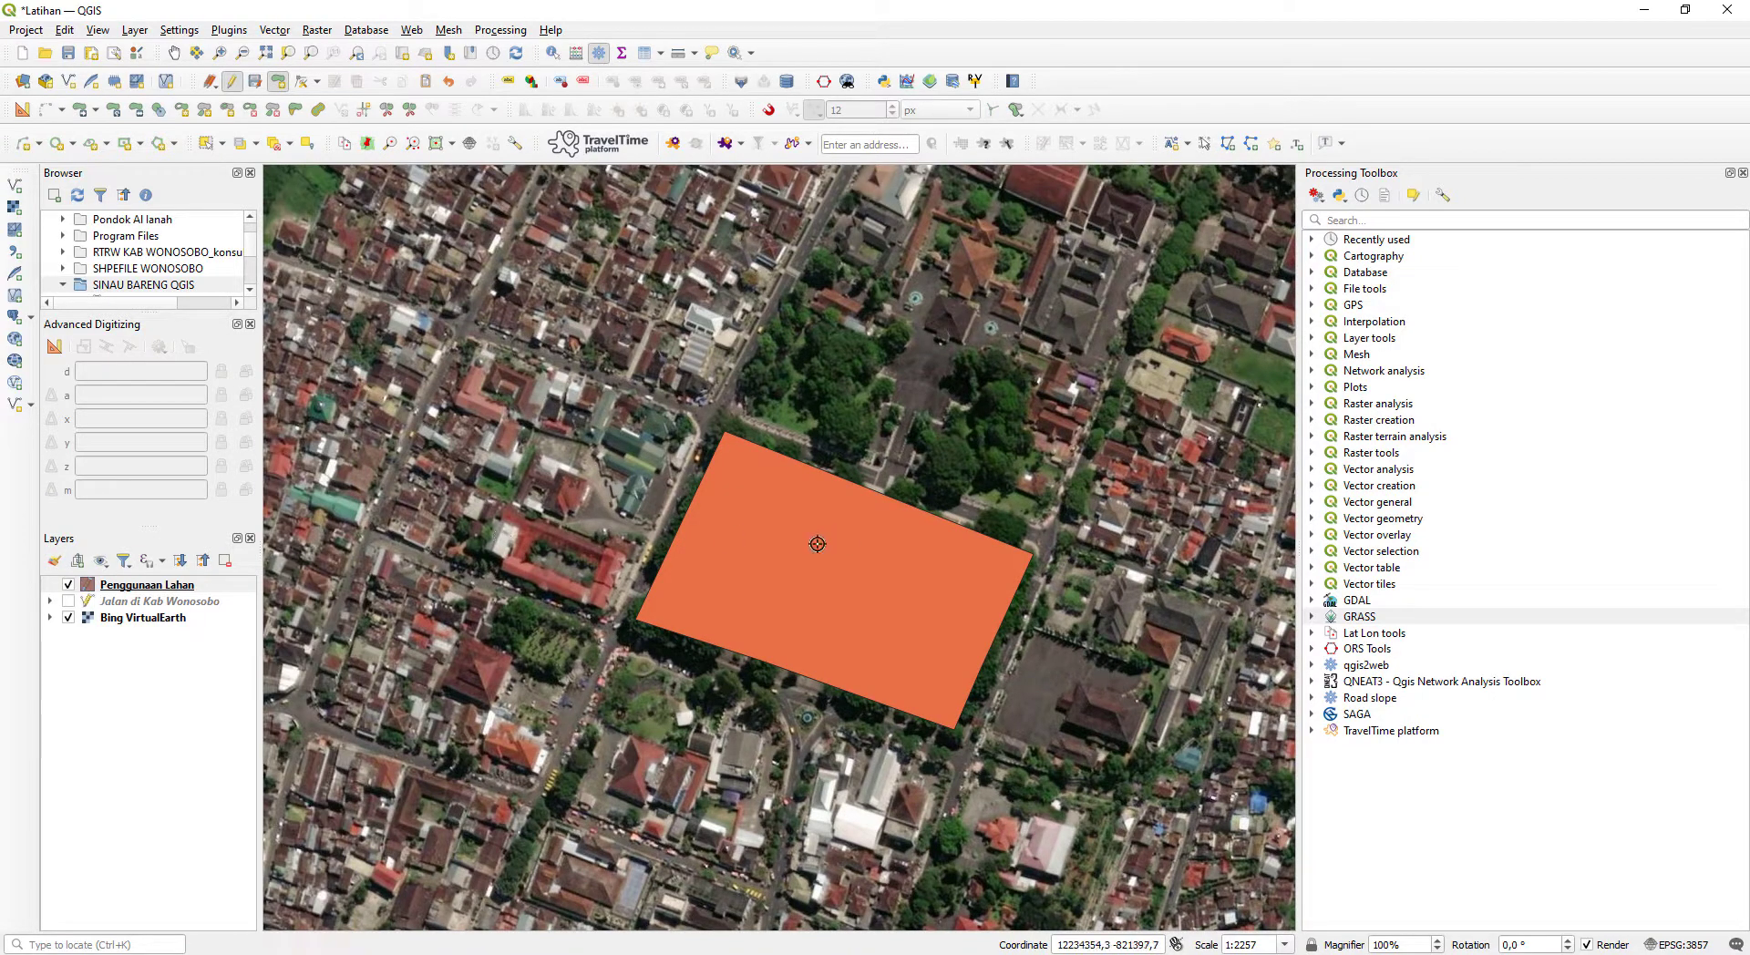
click(93, 584)
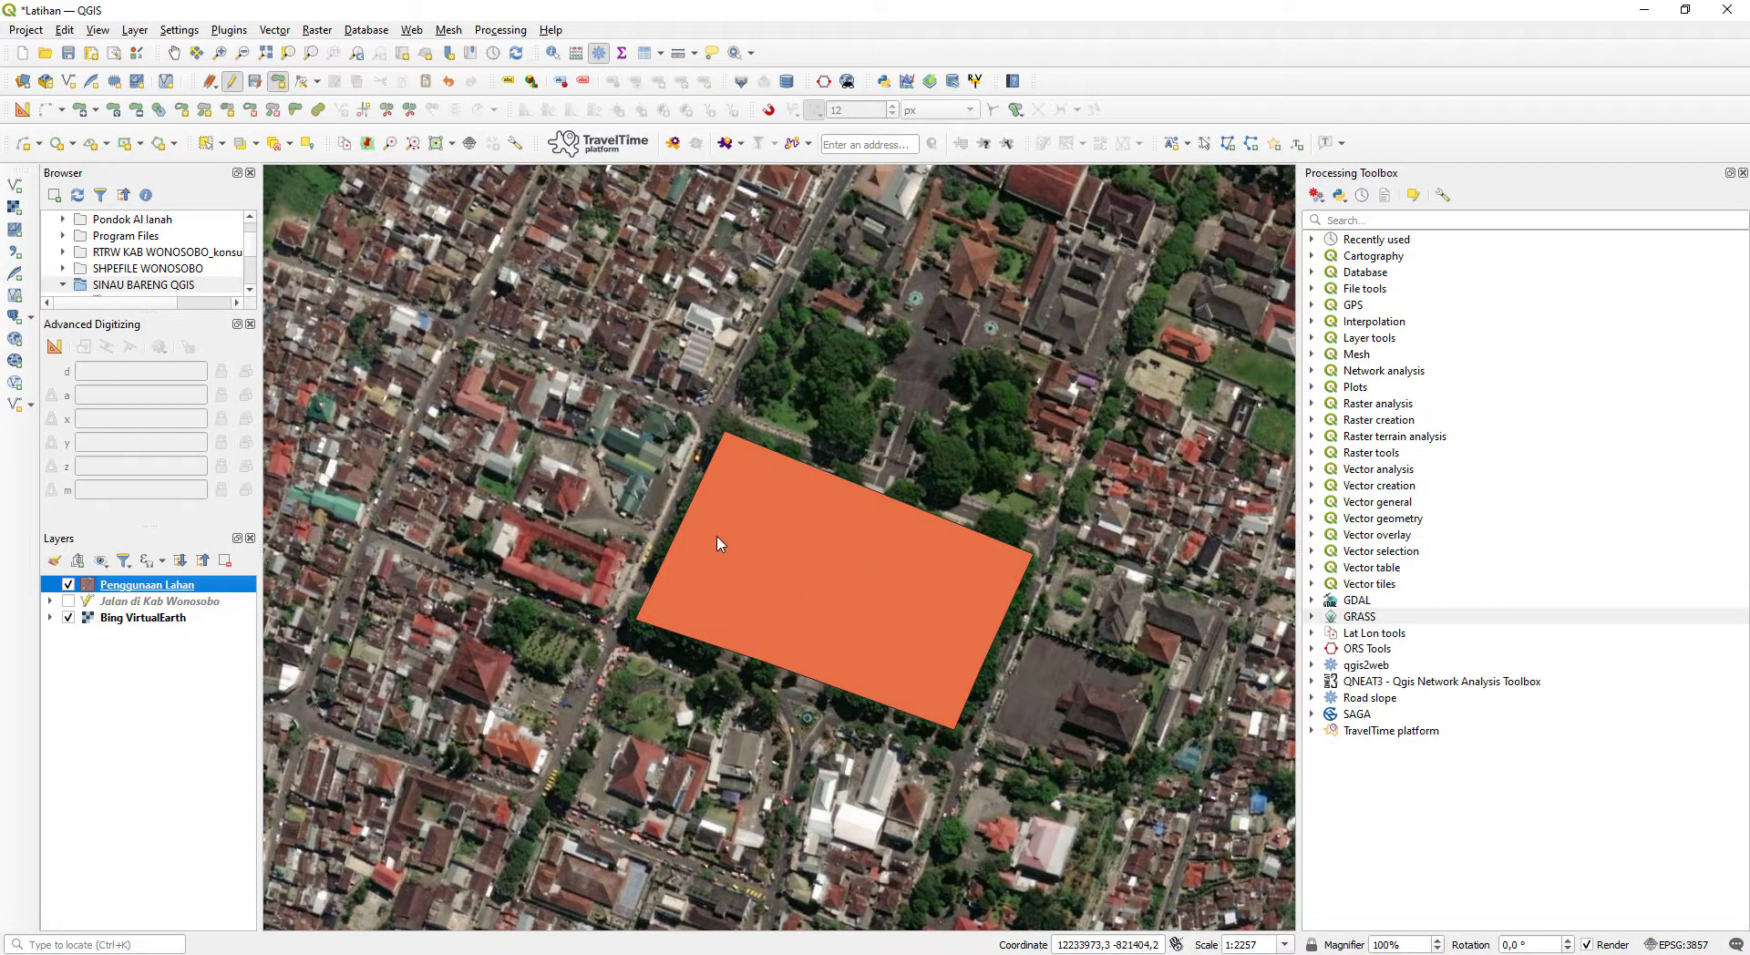
double_click(150, 586)
scroll(920, 491, down, 5)
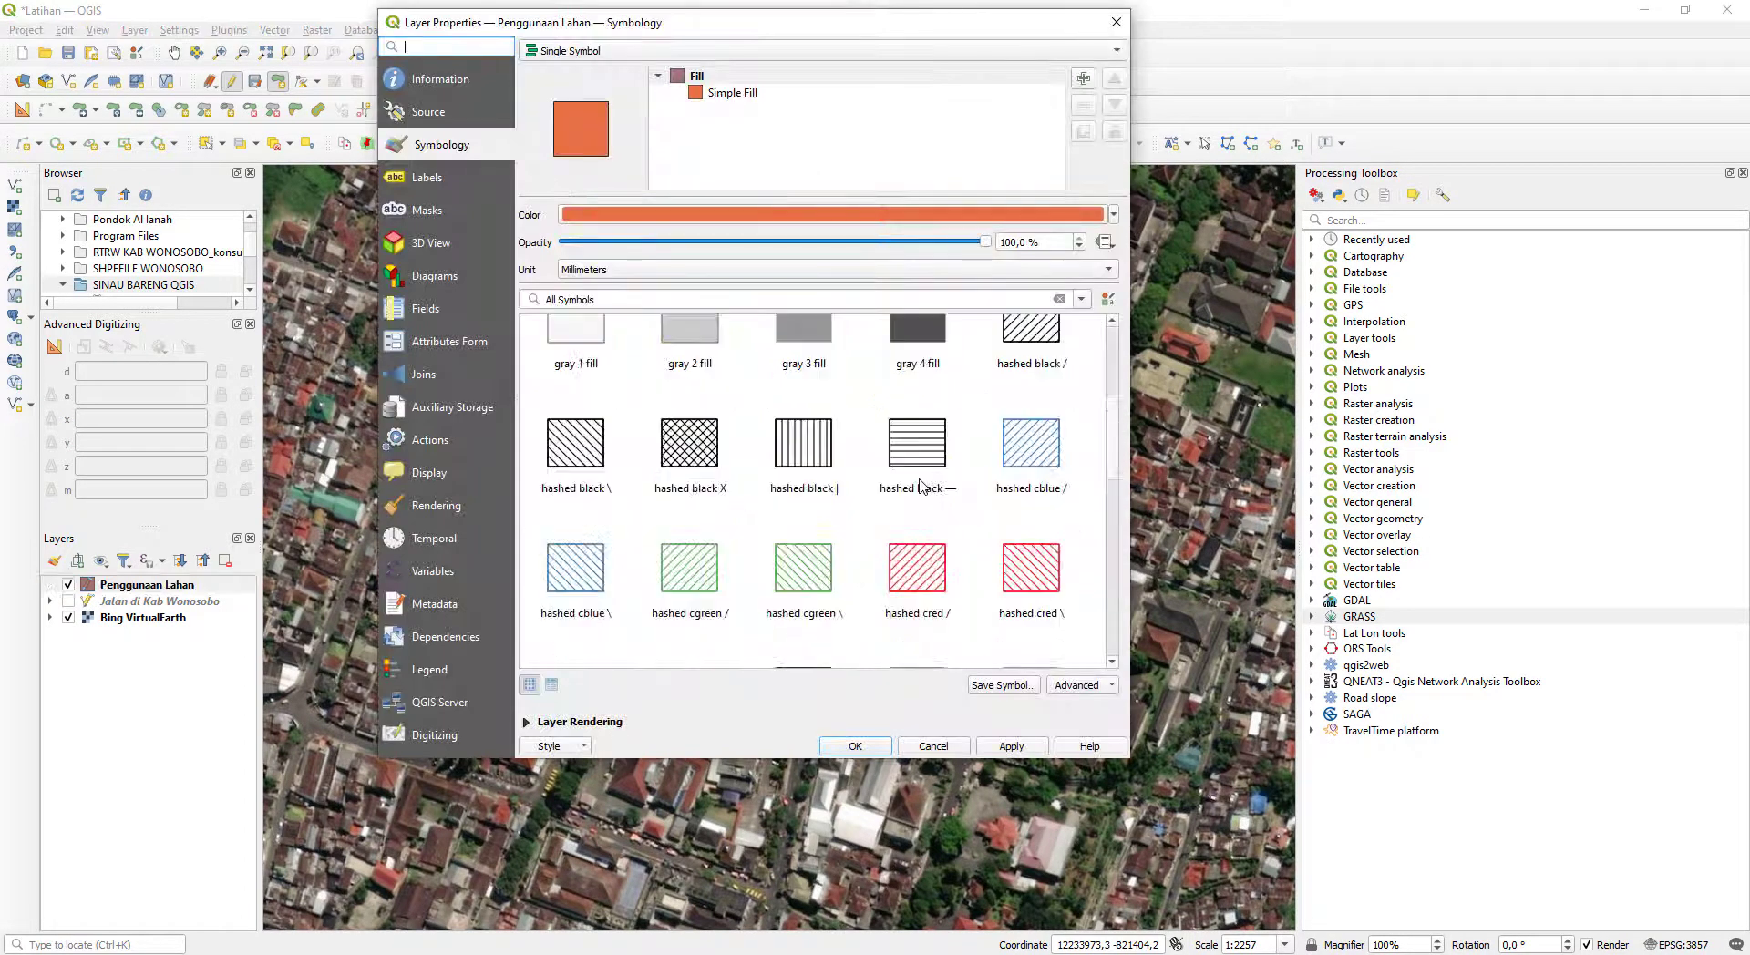
scroll(973, 479, up, 3)
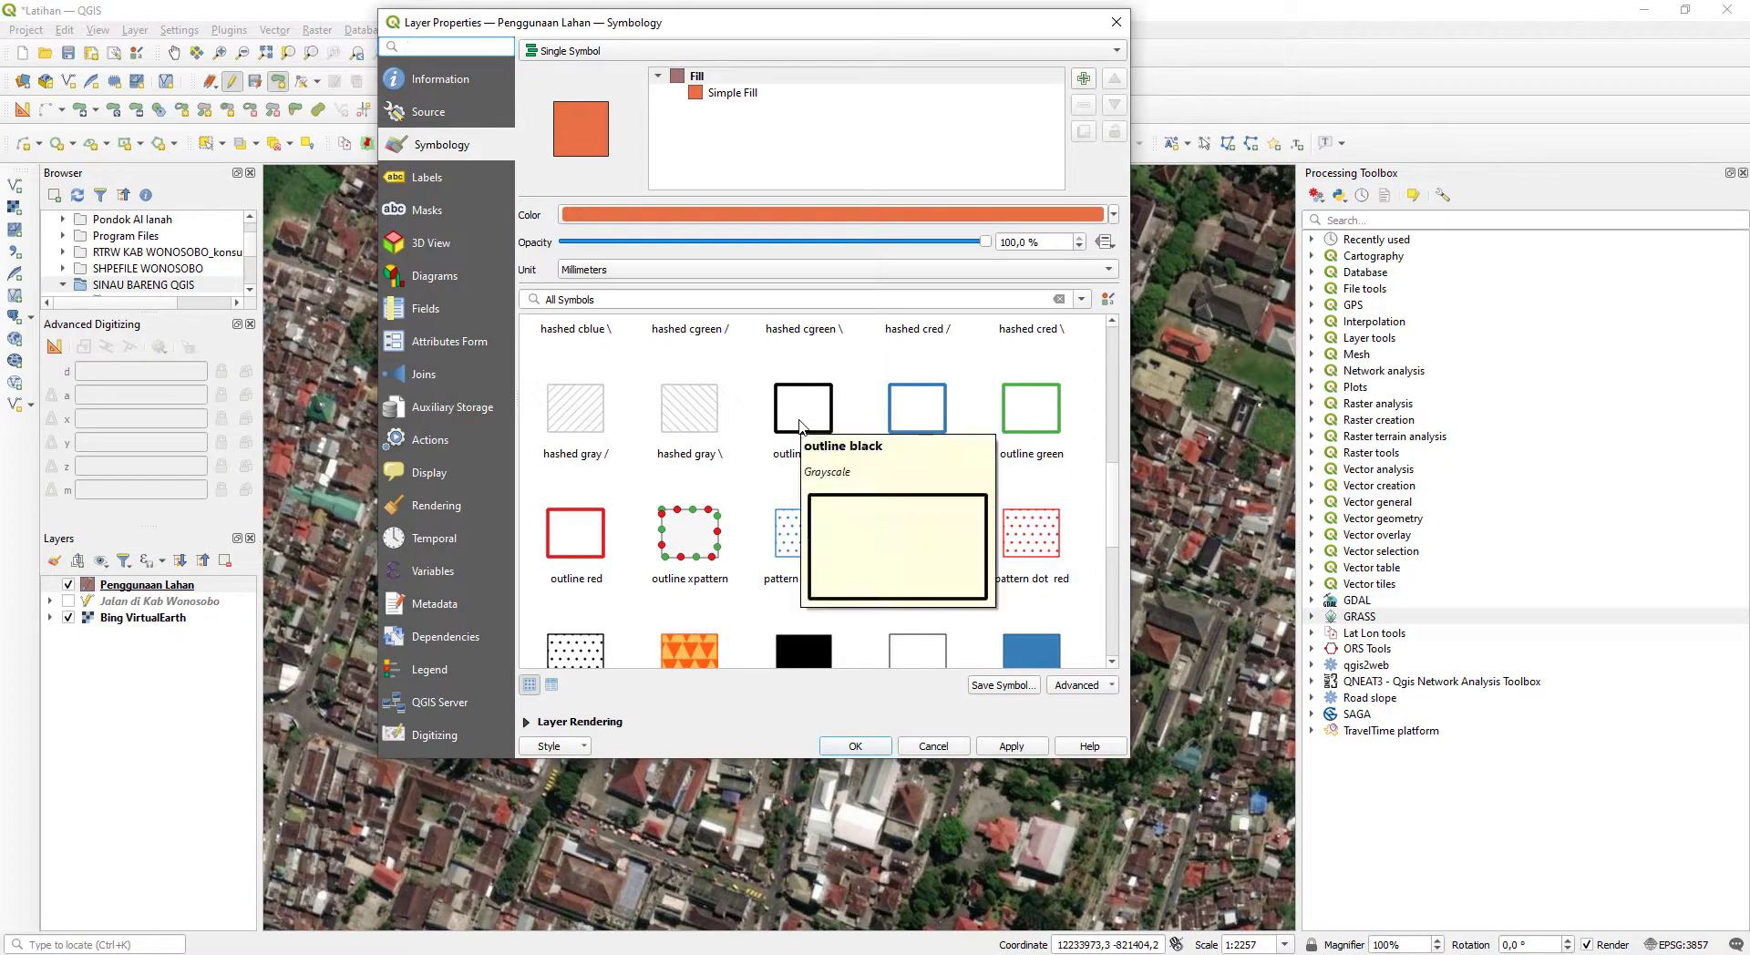
click(1020, 411)
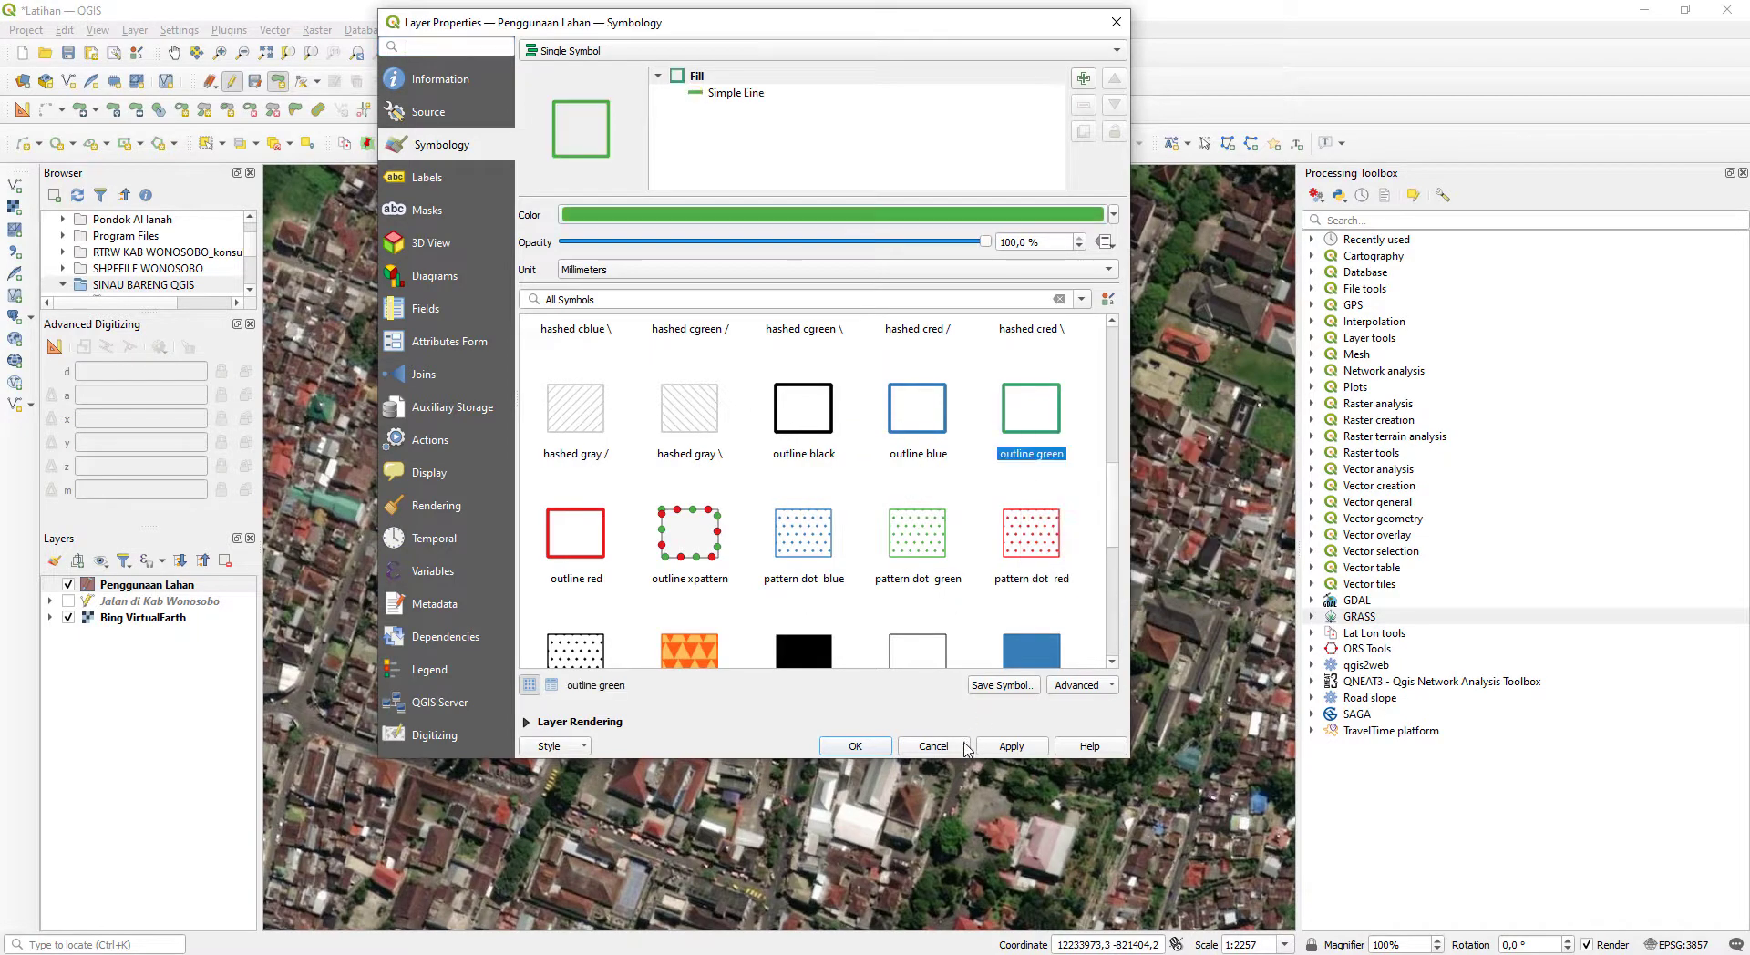
click(858, 746)
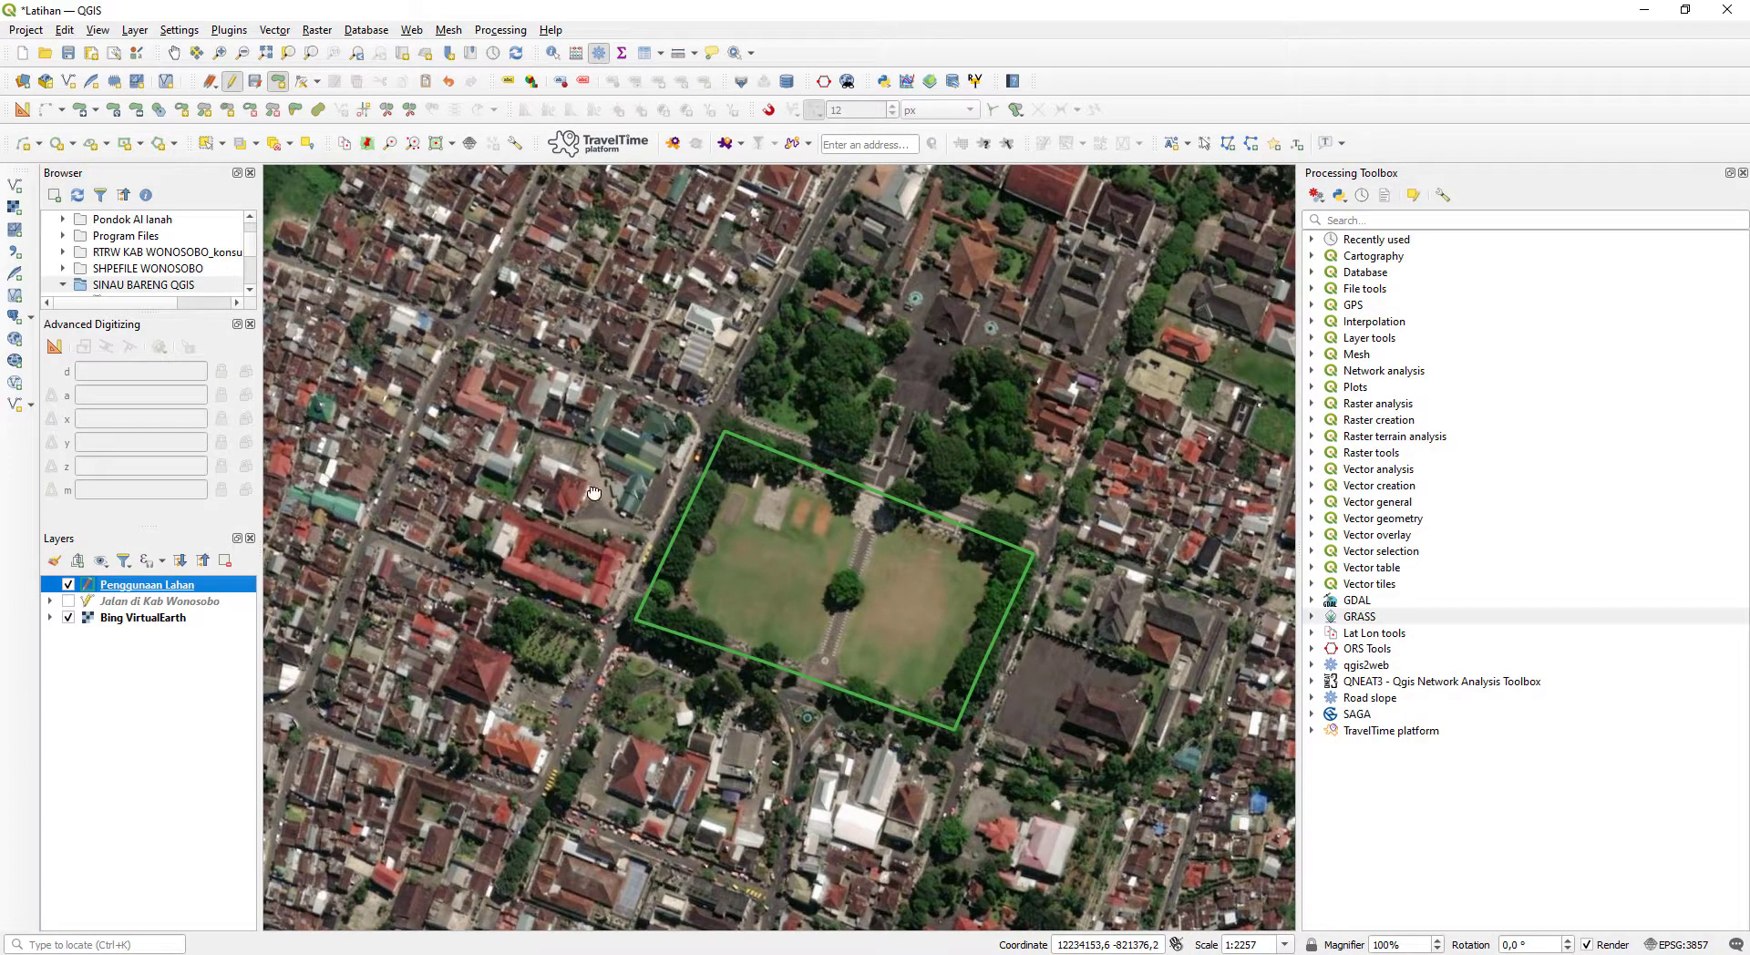
drag(583, 493, 725, 470)
scroll(717, 517, up, 1)
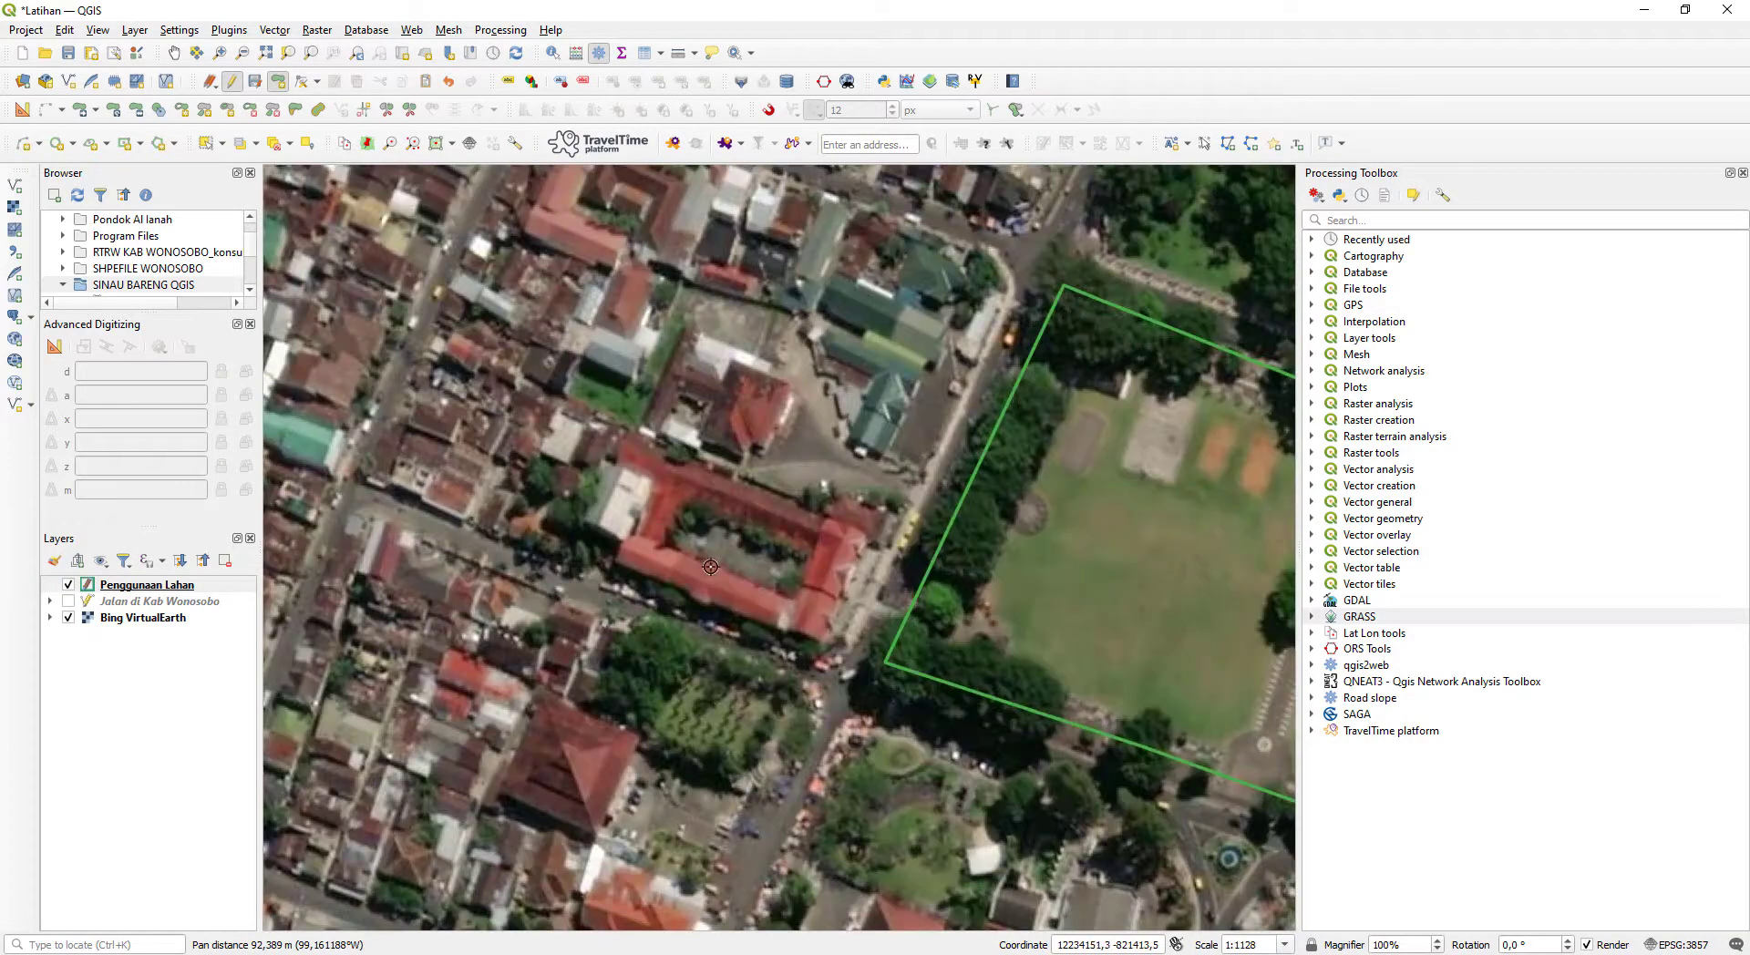
scroll(795, 590, down, 1)
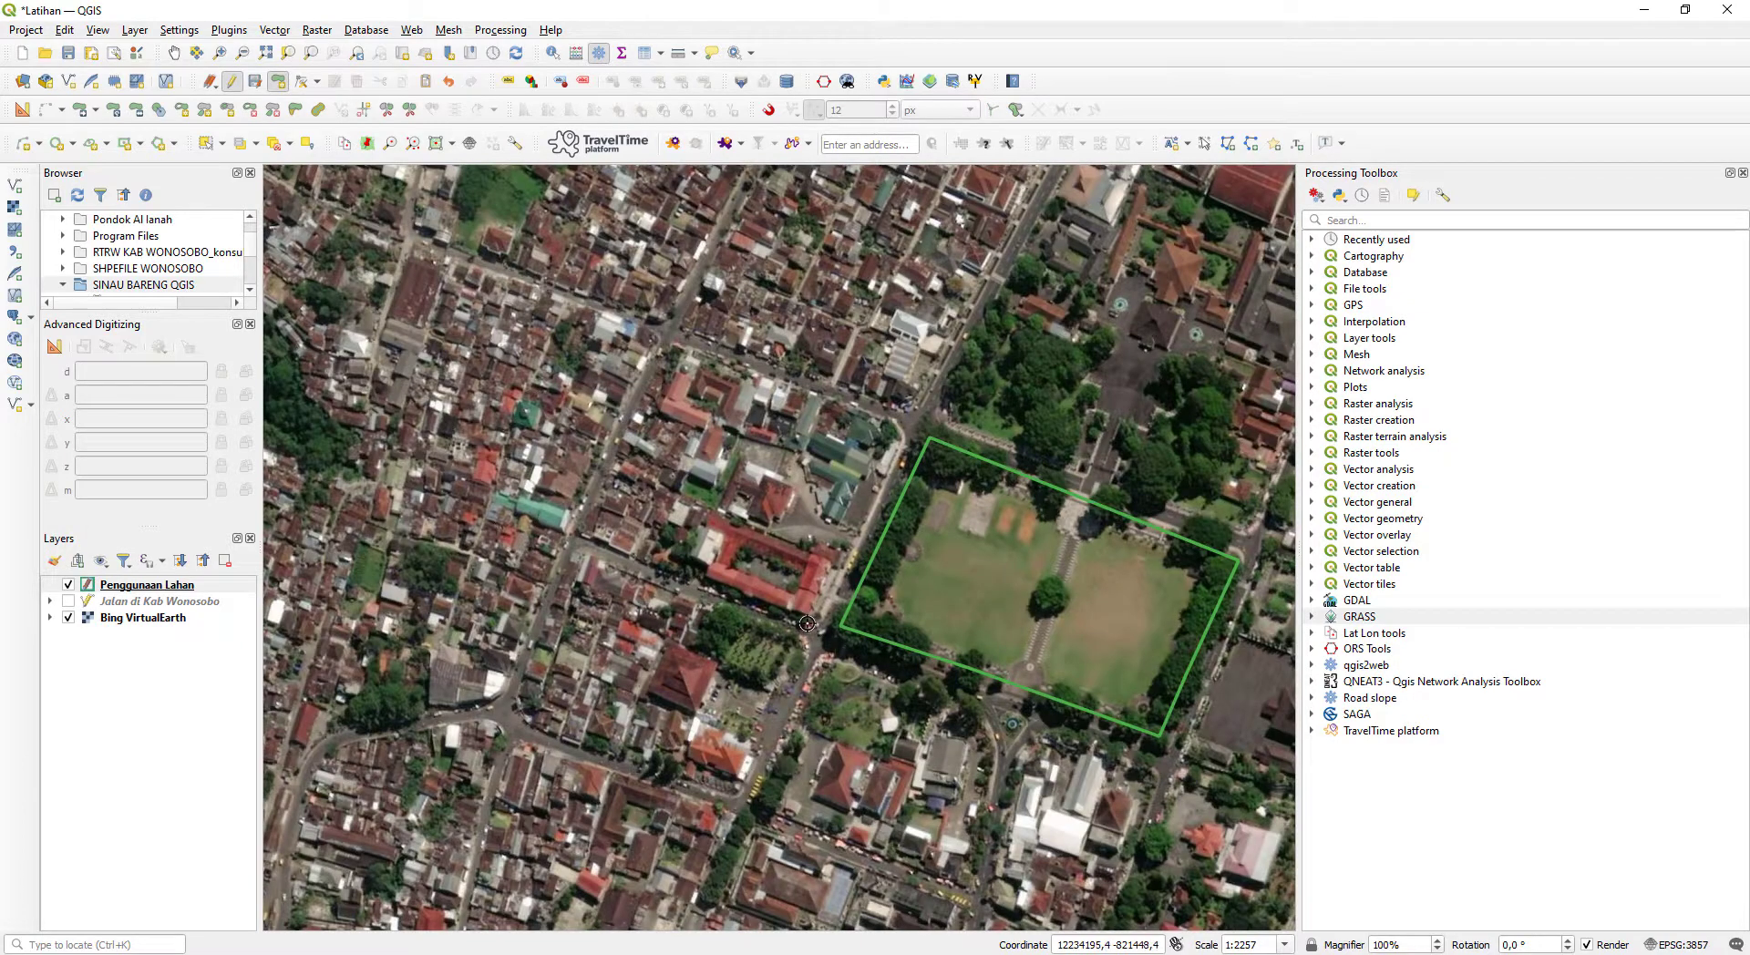
- Digitize a polygon around the red-roofed courtyard building just west of the grass square and finish the shape
click(685, 580)
click(708, 517)
right_click(832, 559)
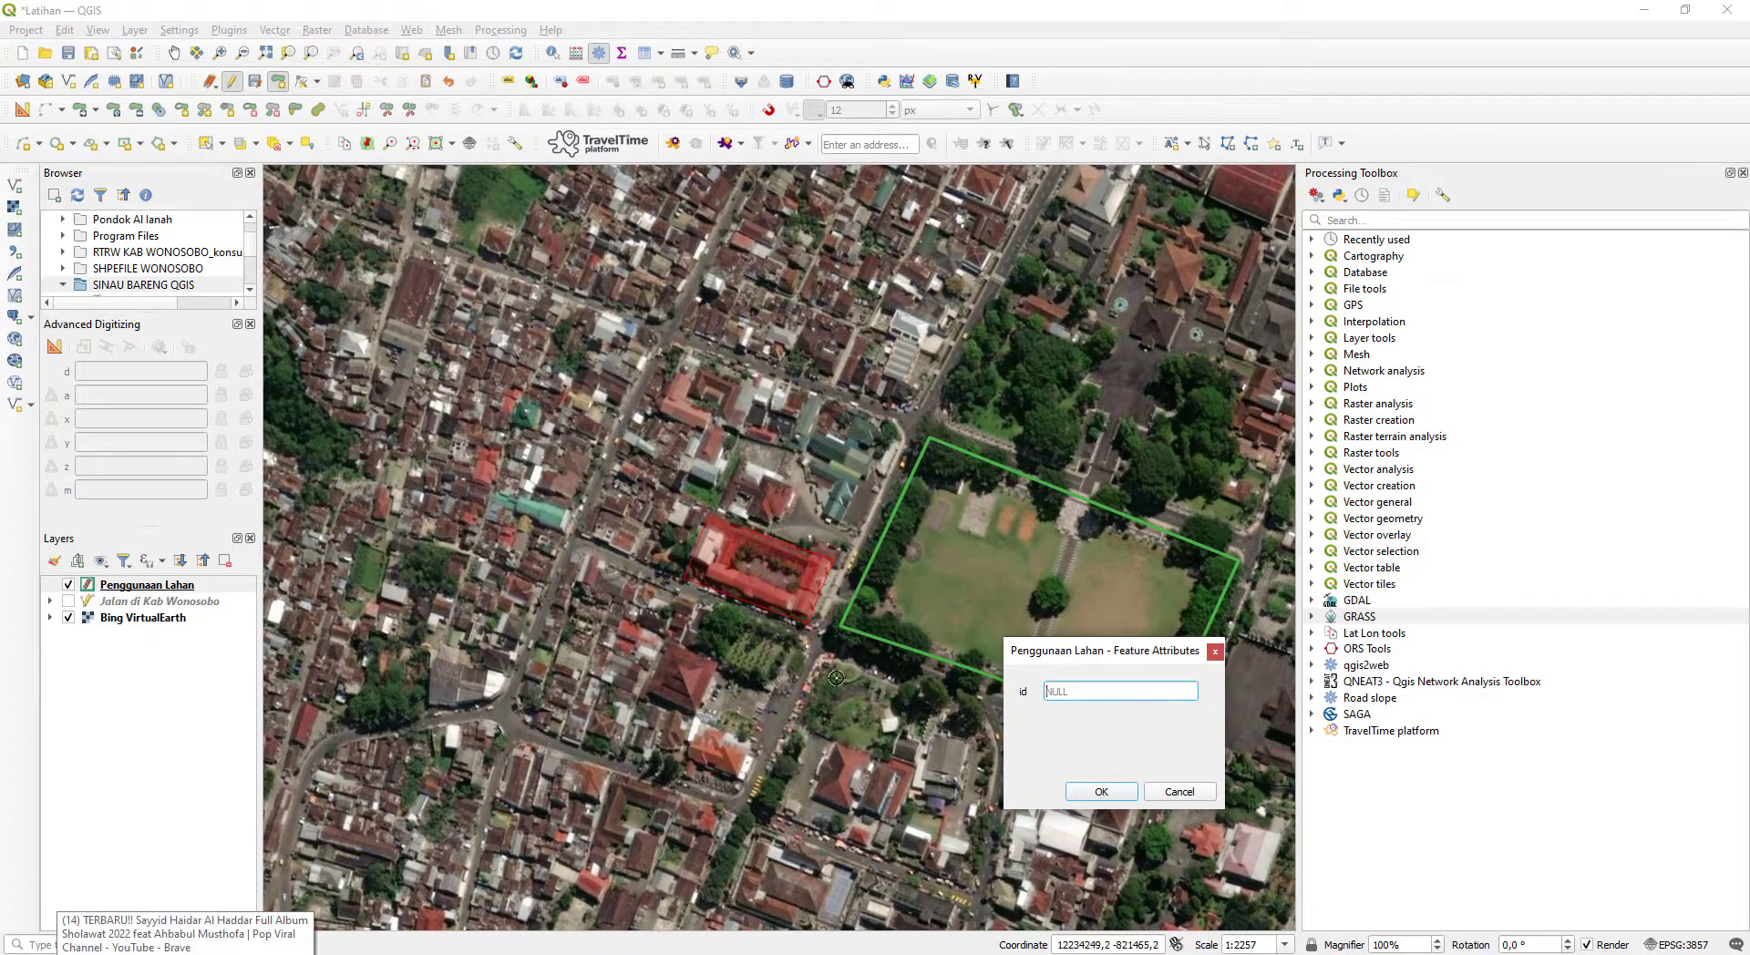
- Look up the Sekolah number in the Notepad list and save the red-roofed building polygon with id 4
click(228, 954)
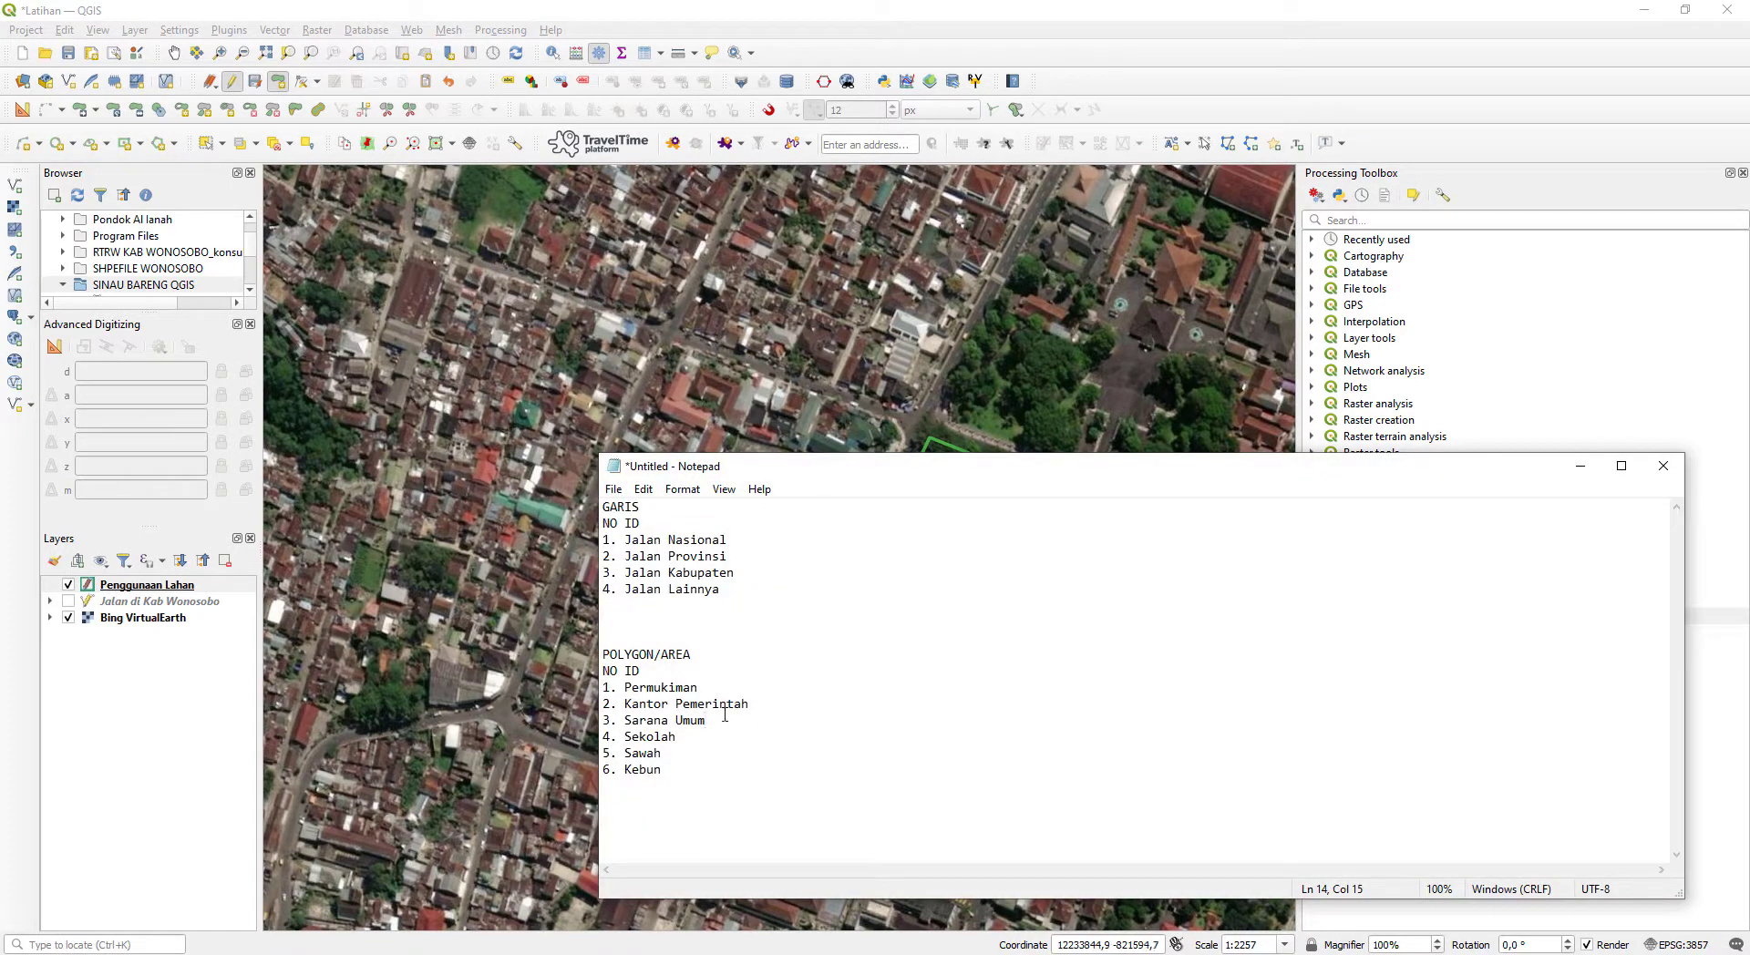
click(1581, 466)
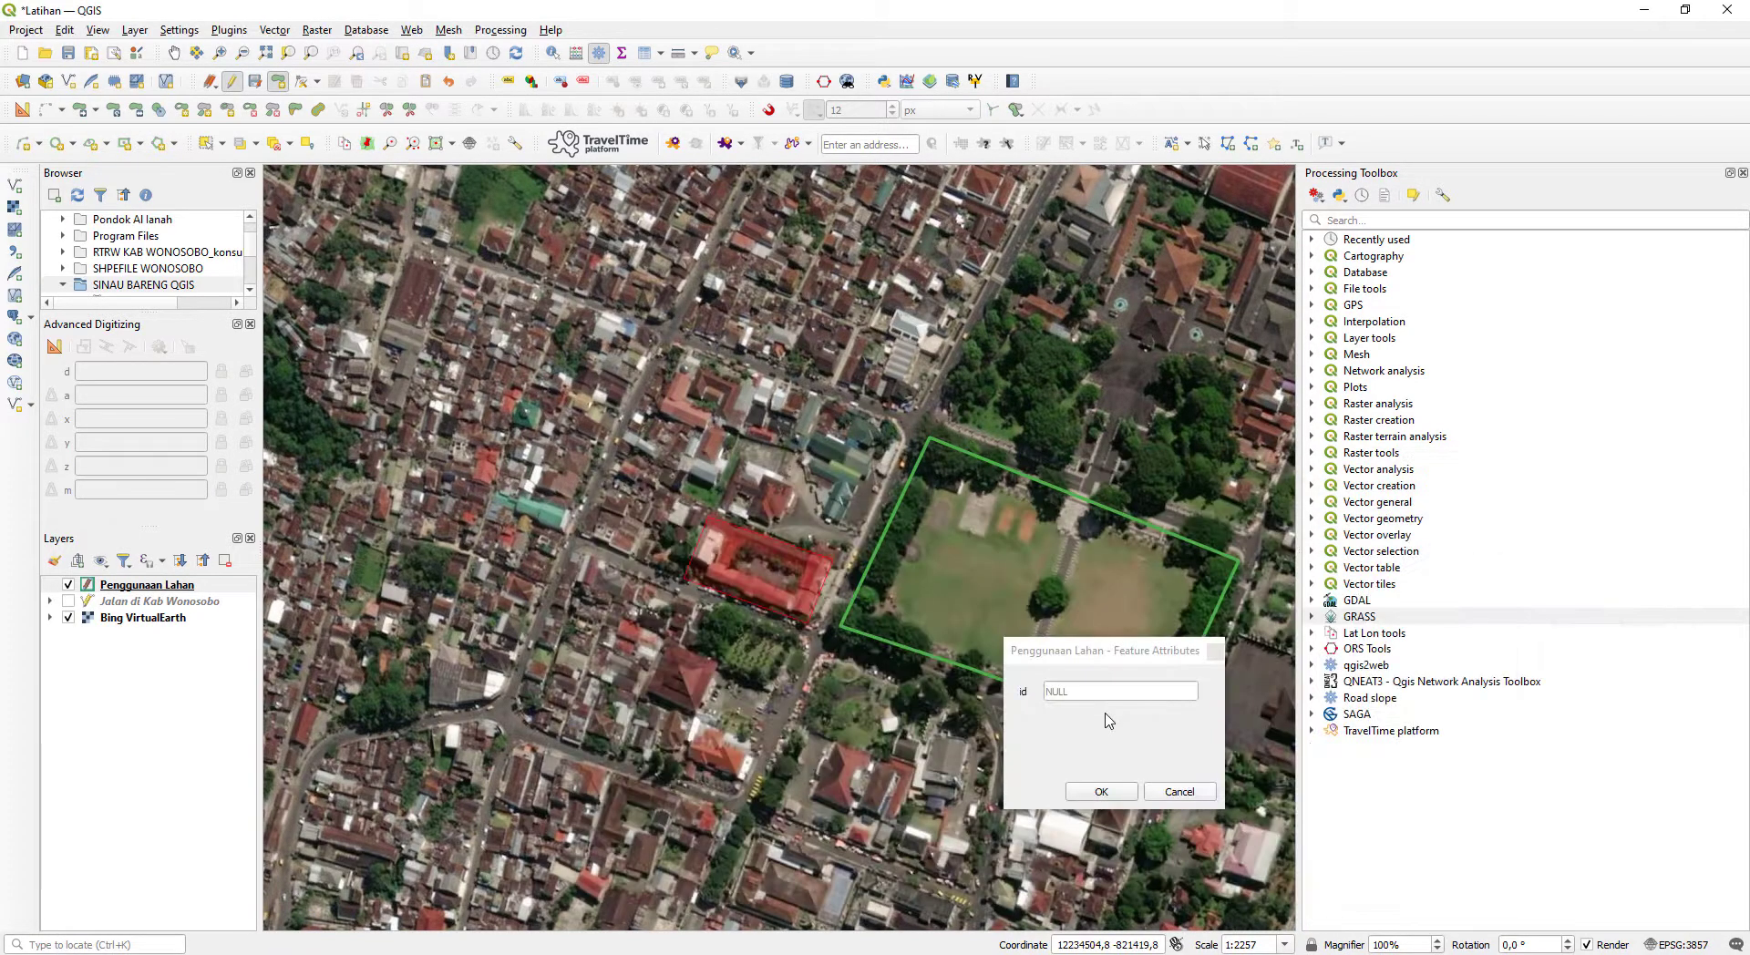
click(1103, 699)
text(4)
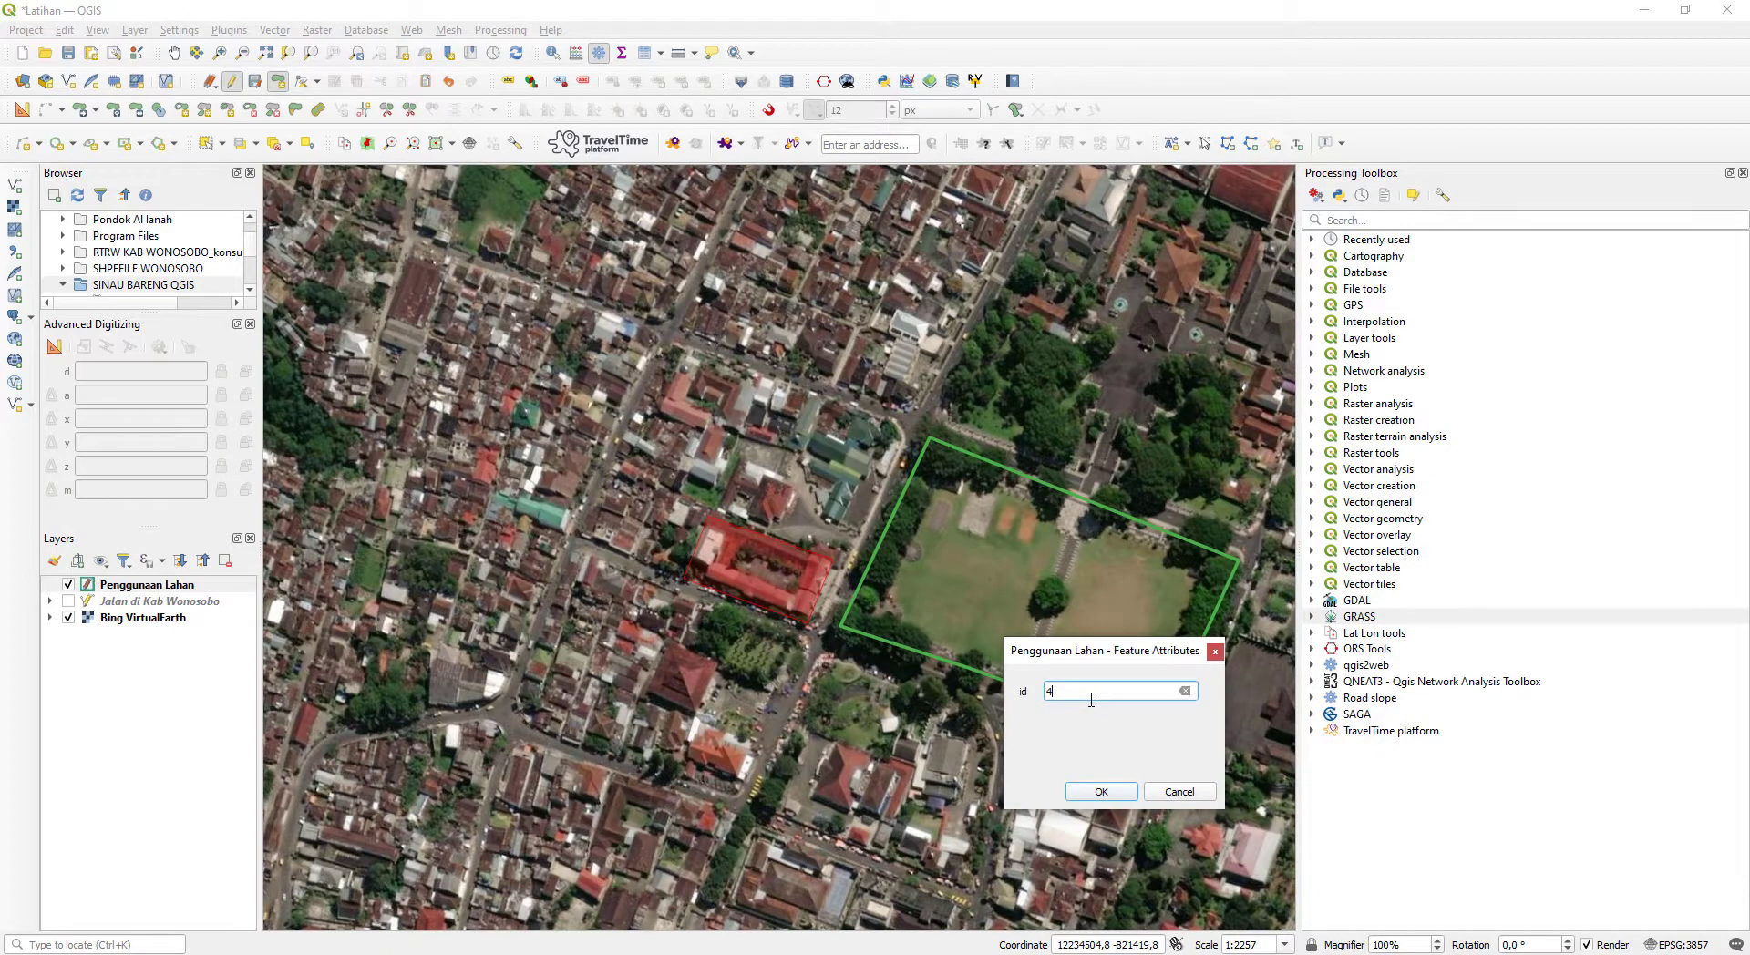
key(Return)
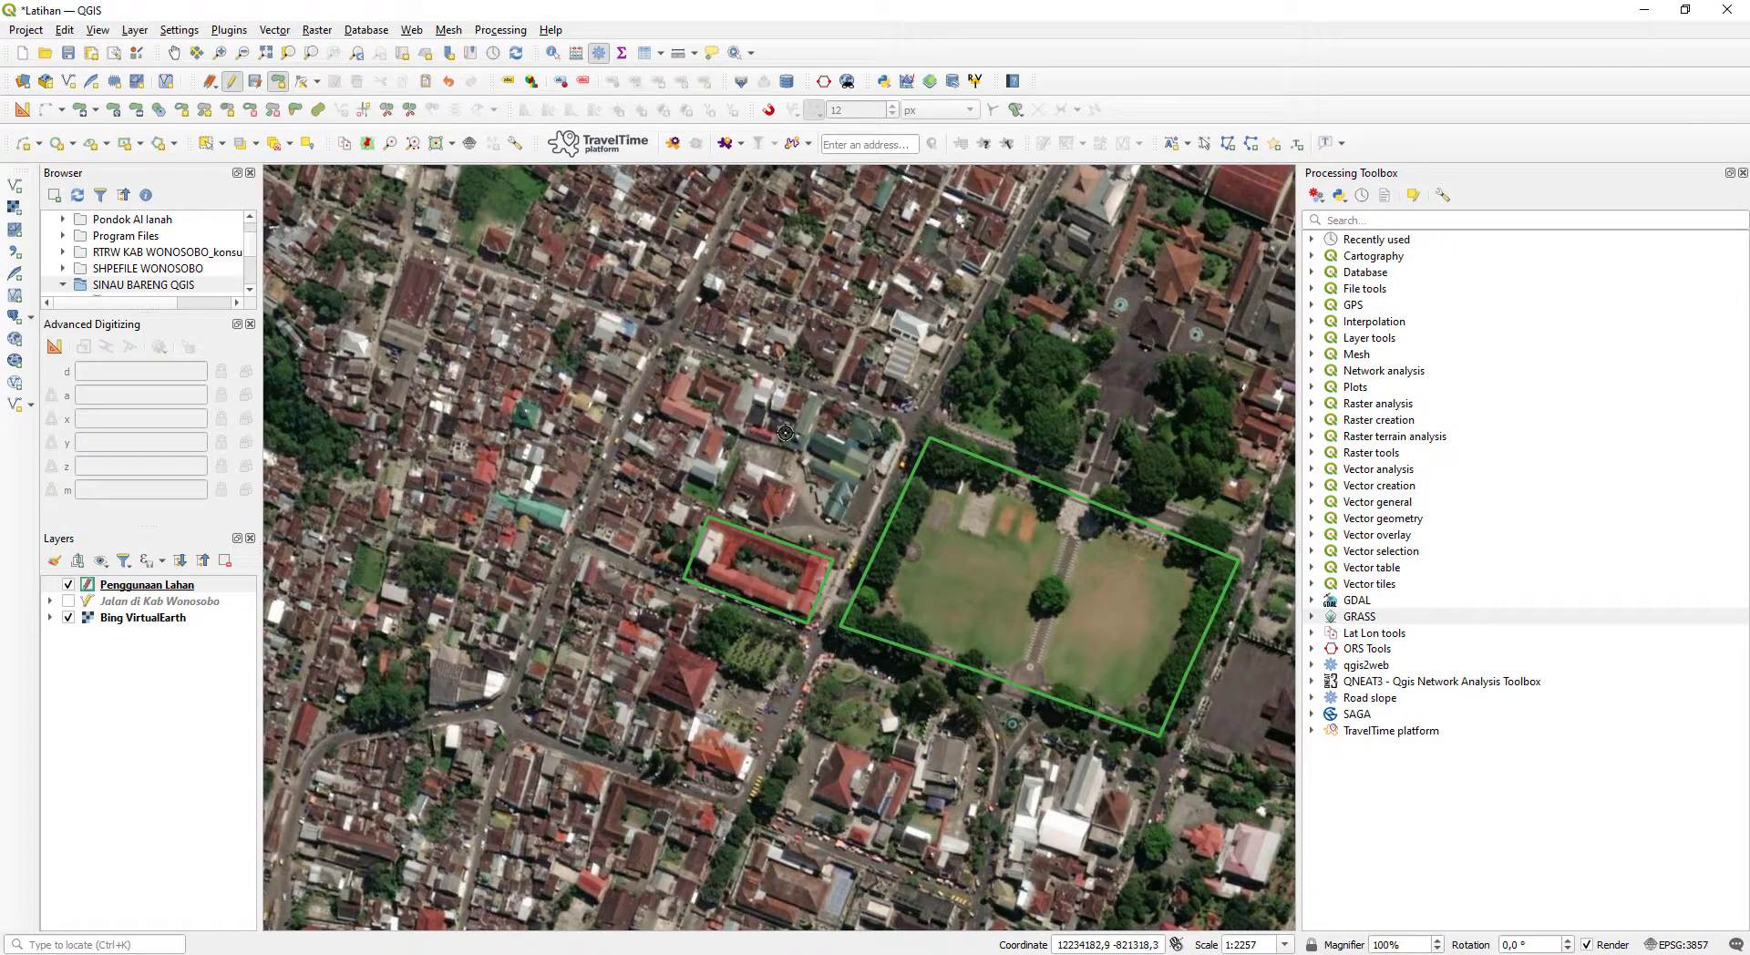
- Digitize a polygon around the green-roofed buildings at the road bend northwest of the grass square and finish the shape
scroll(758, 513, up, 1)
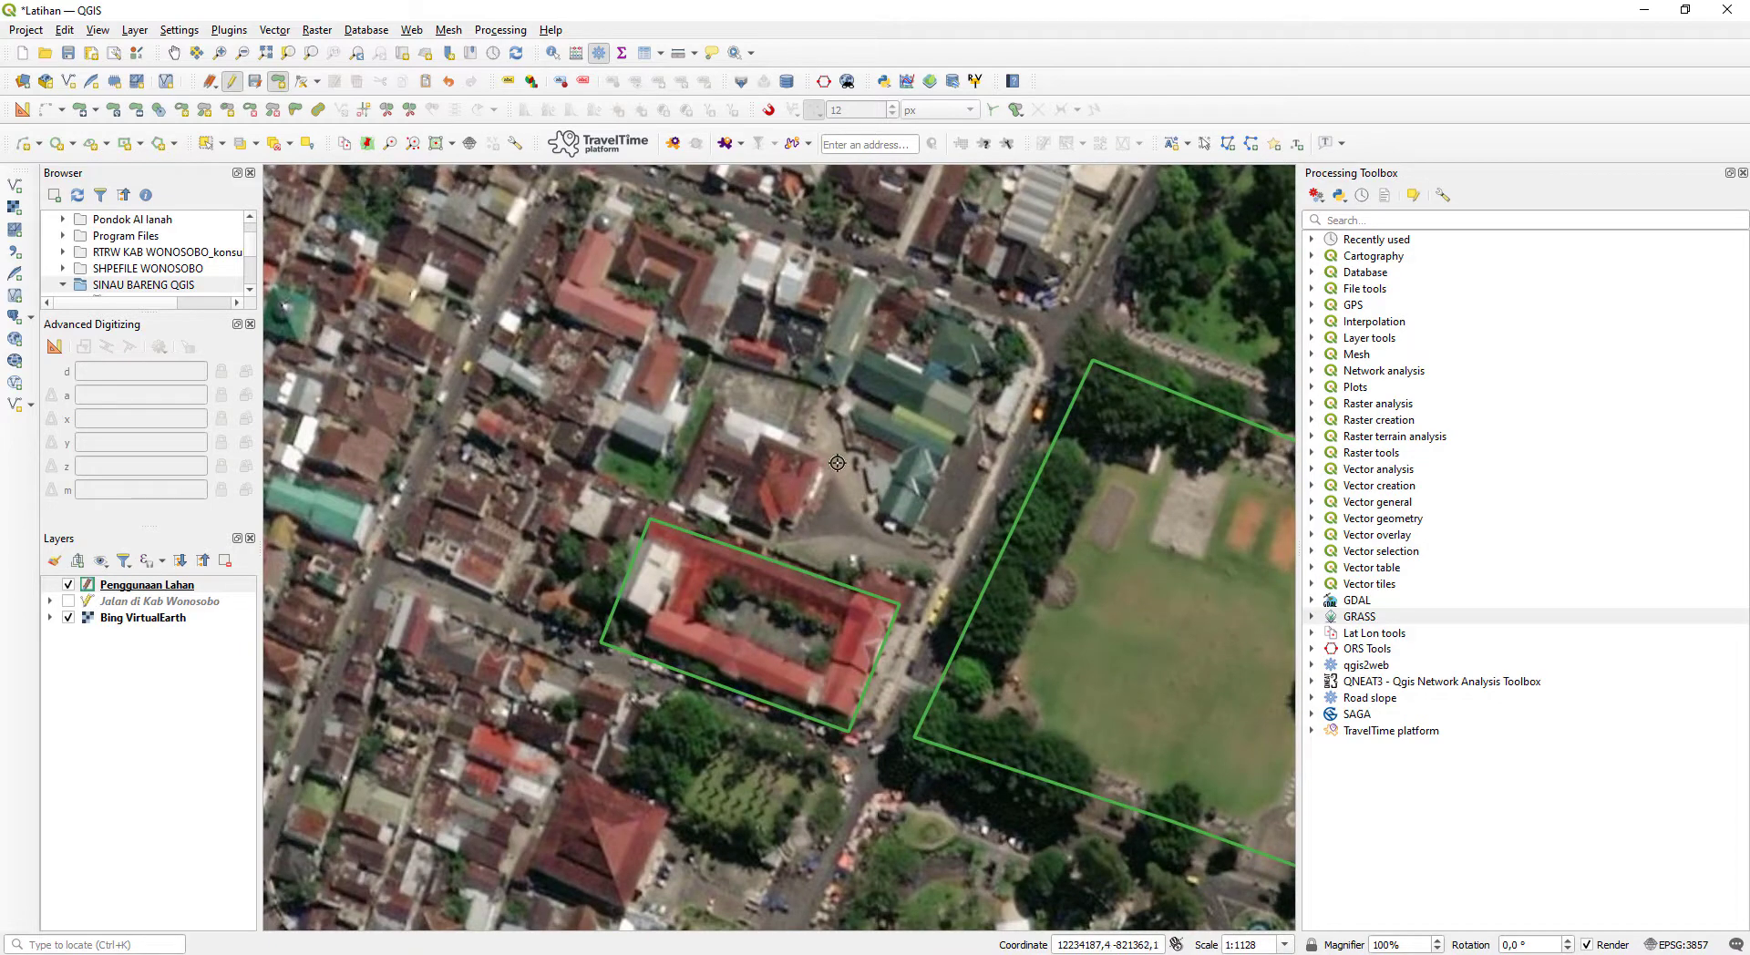
scroll(834, 465, down, 1)
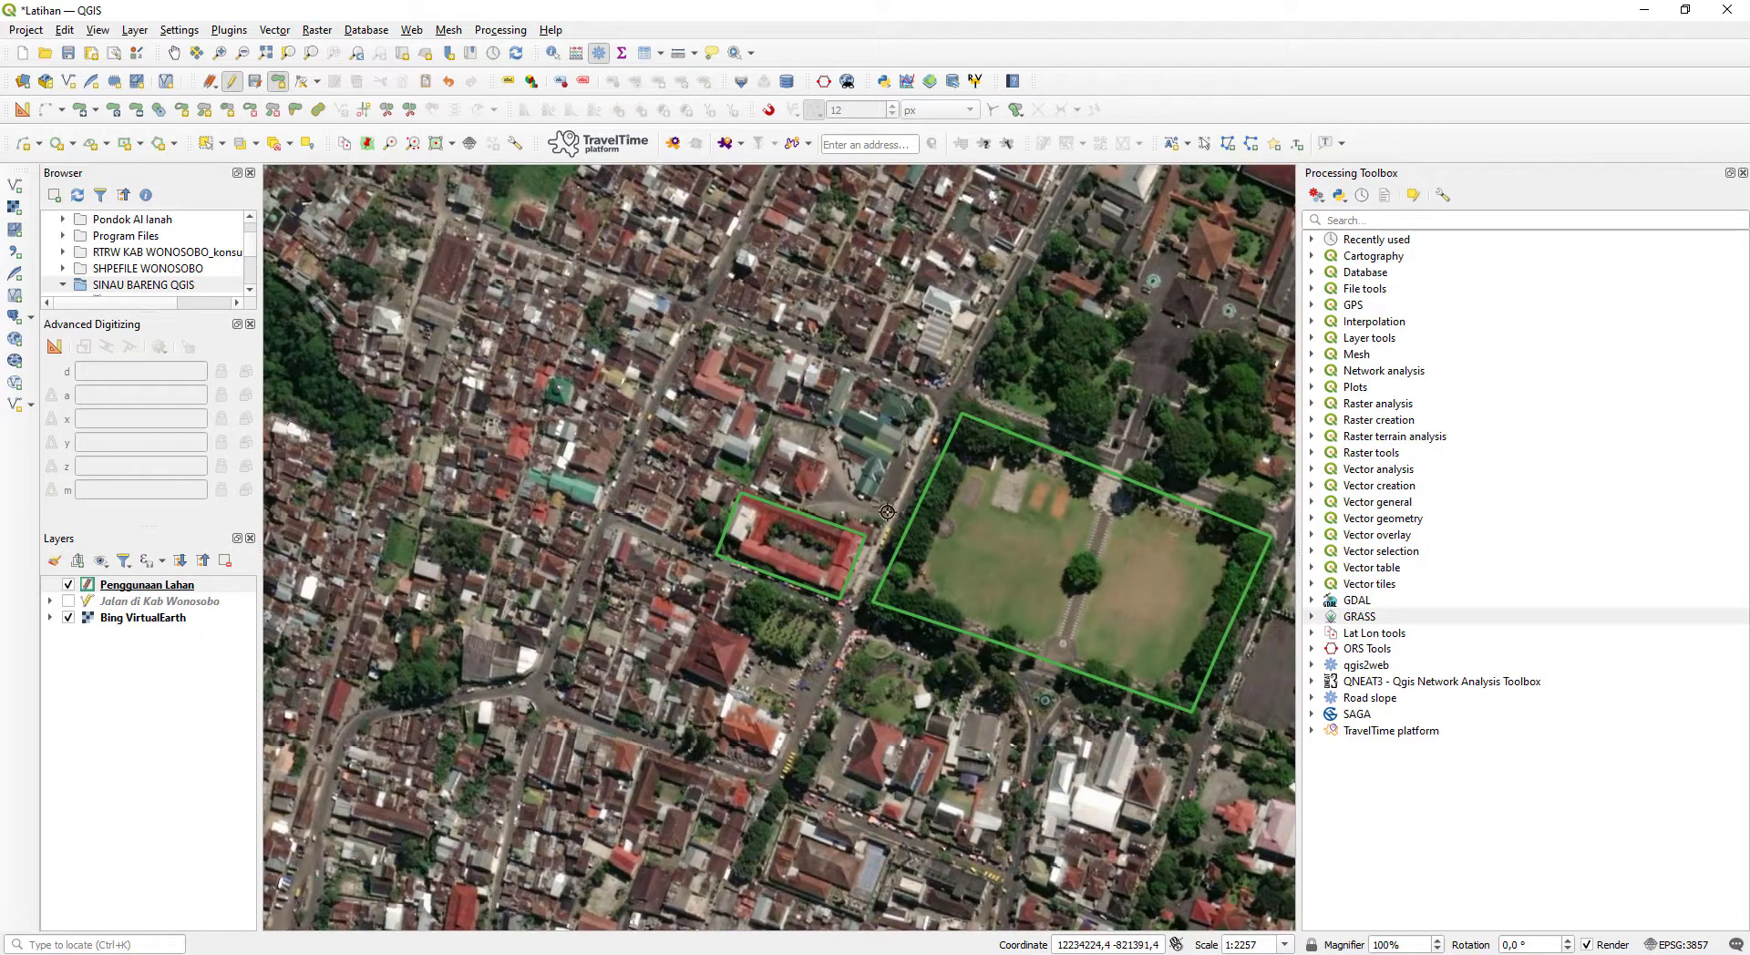
click(888, 512)
click(848, 464)
click(820, 425)
click(840, 370)
click(928, 399)
click(932, 415)
right_click(903, 482)
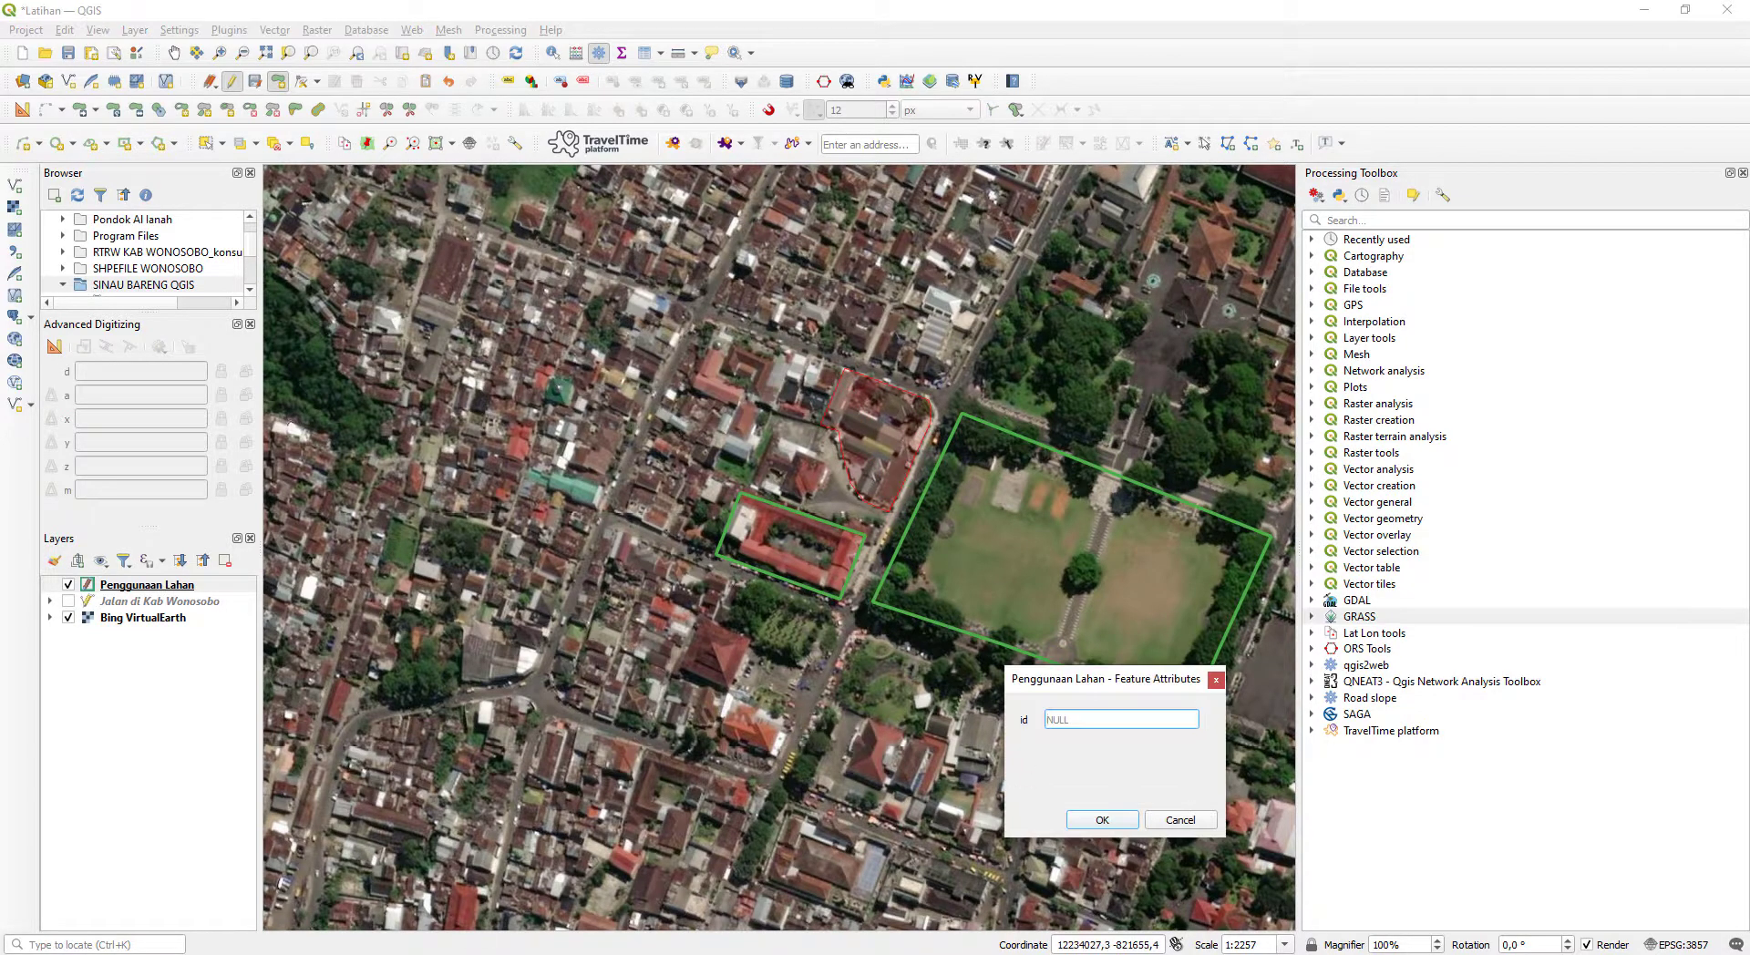
- Check the category numbers in the Notepad list and save the green-roofed buildings polygon with id 5
key(alt+Tab)
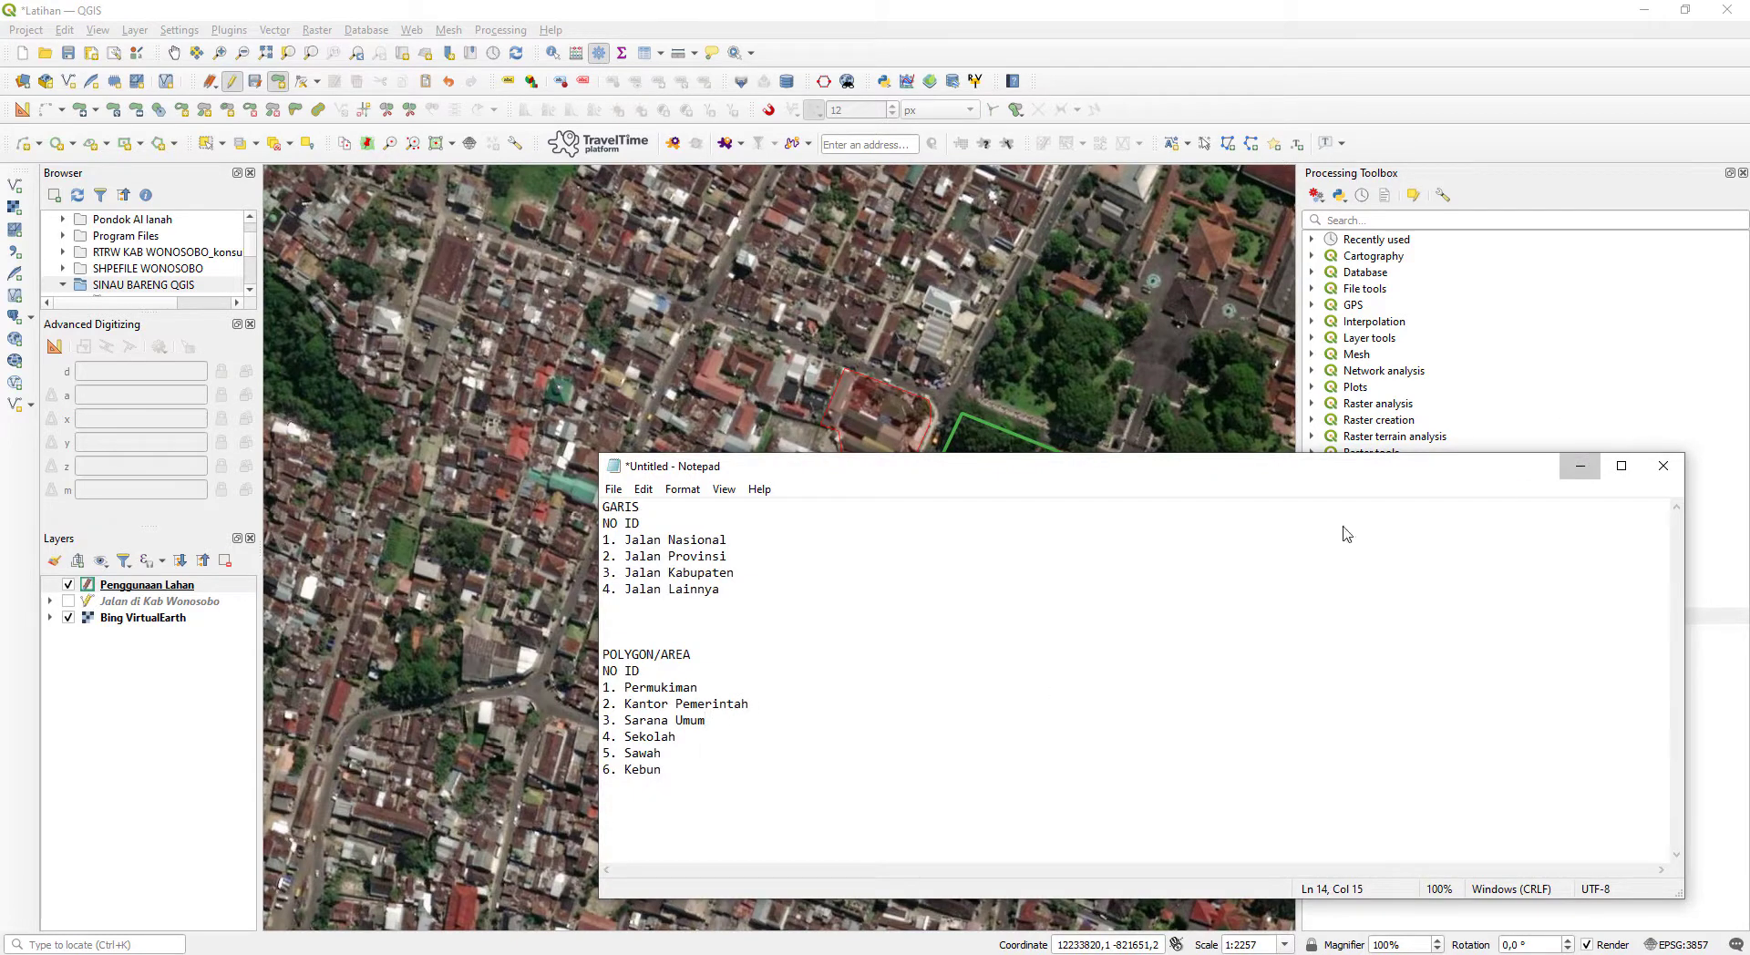
key(alt+Tab)
click(1112, 719)
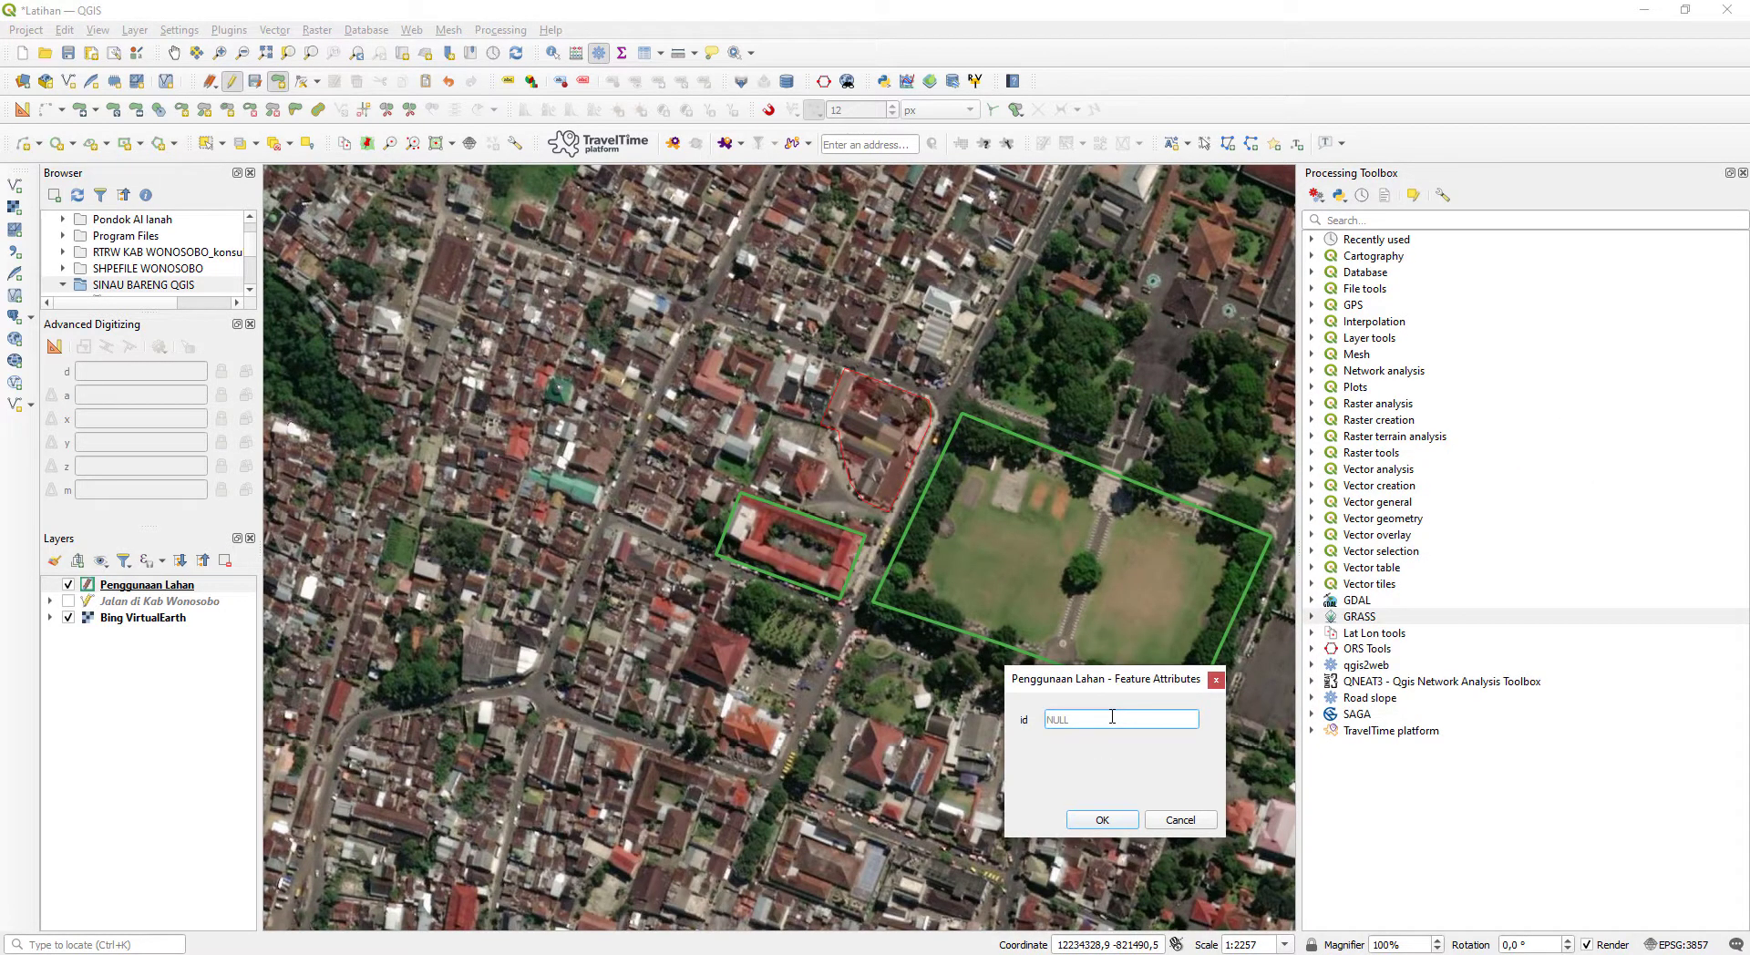
text(5)
key(Return)
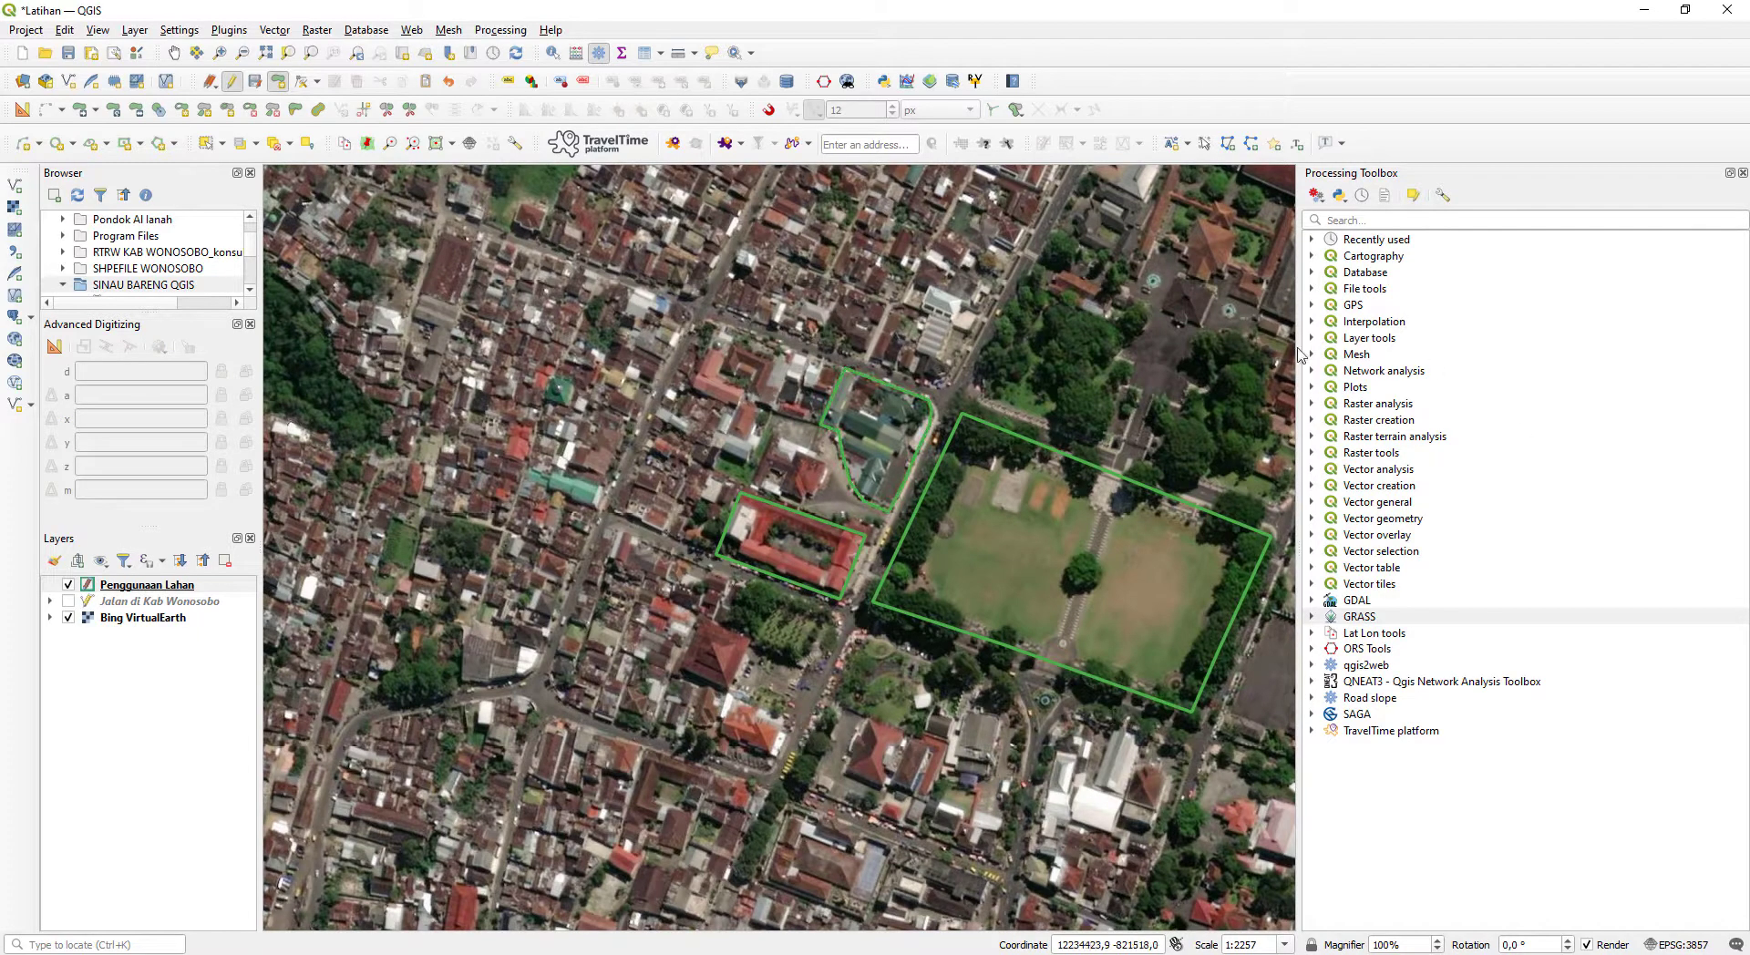
- Digitize a polygon around the large building complex and wooded grounds north of the grass square, following its stepped boundary
drag(1223, 349, 853, 509)
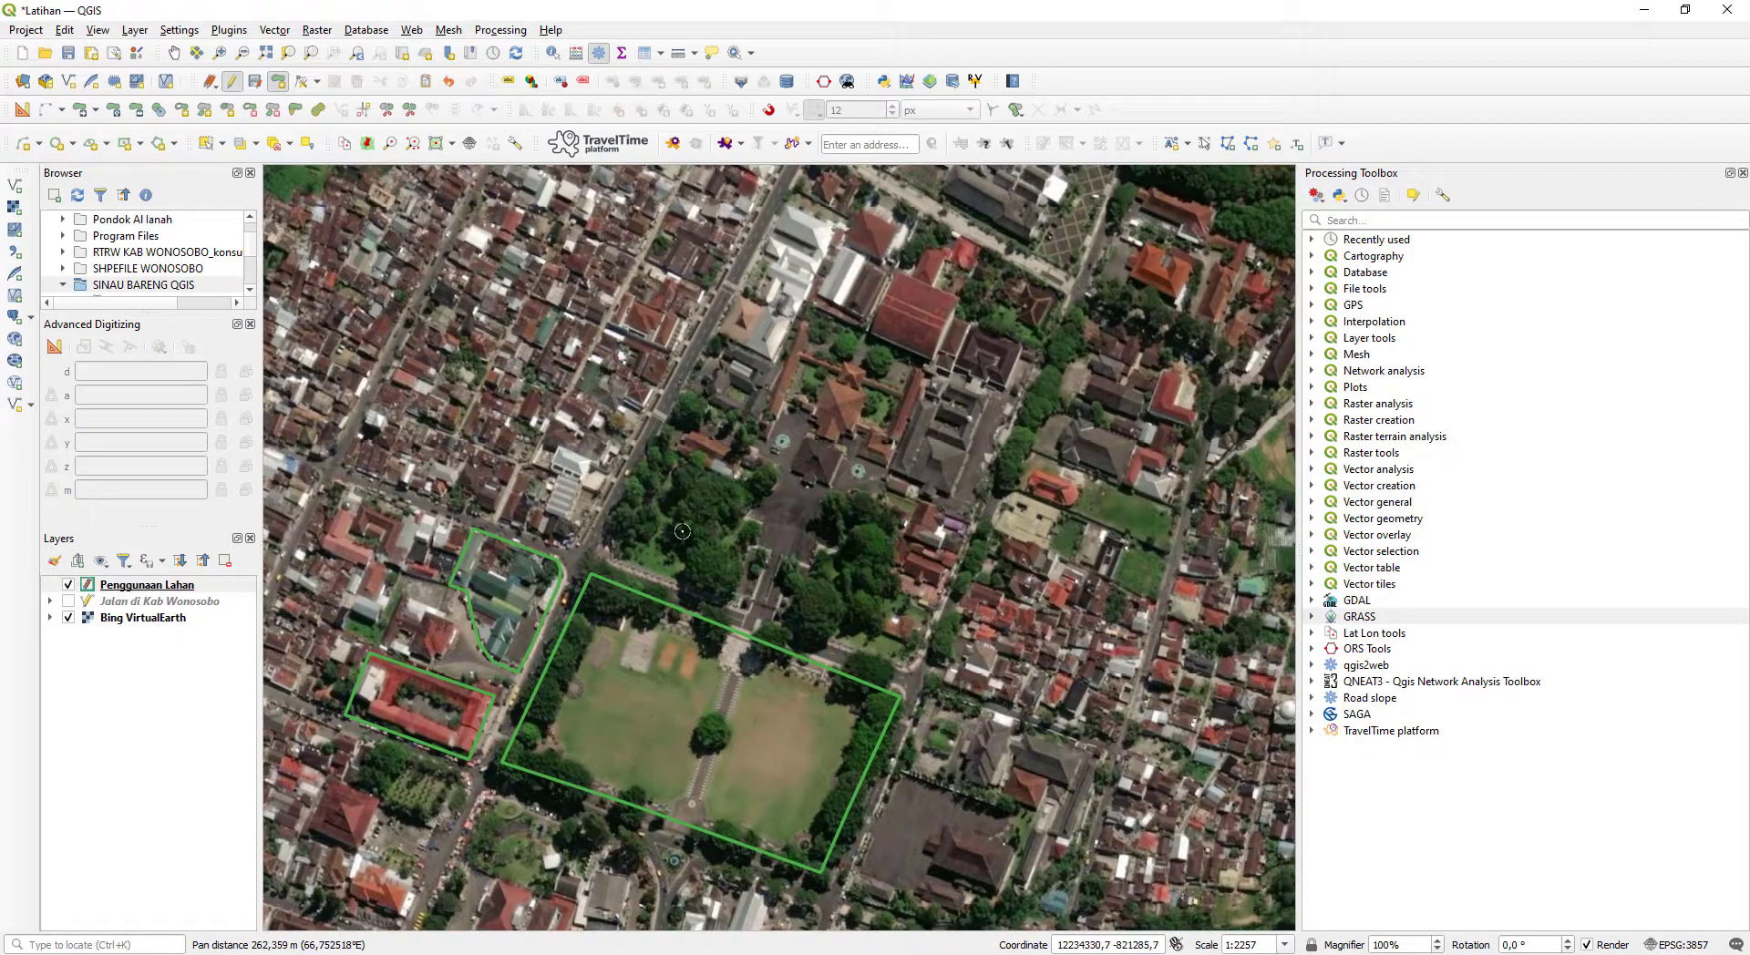
click(904, 671)
click(607, 555)
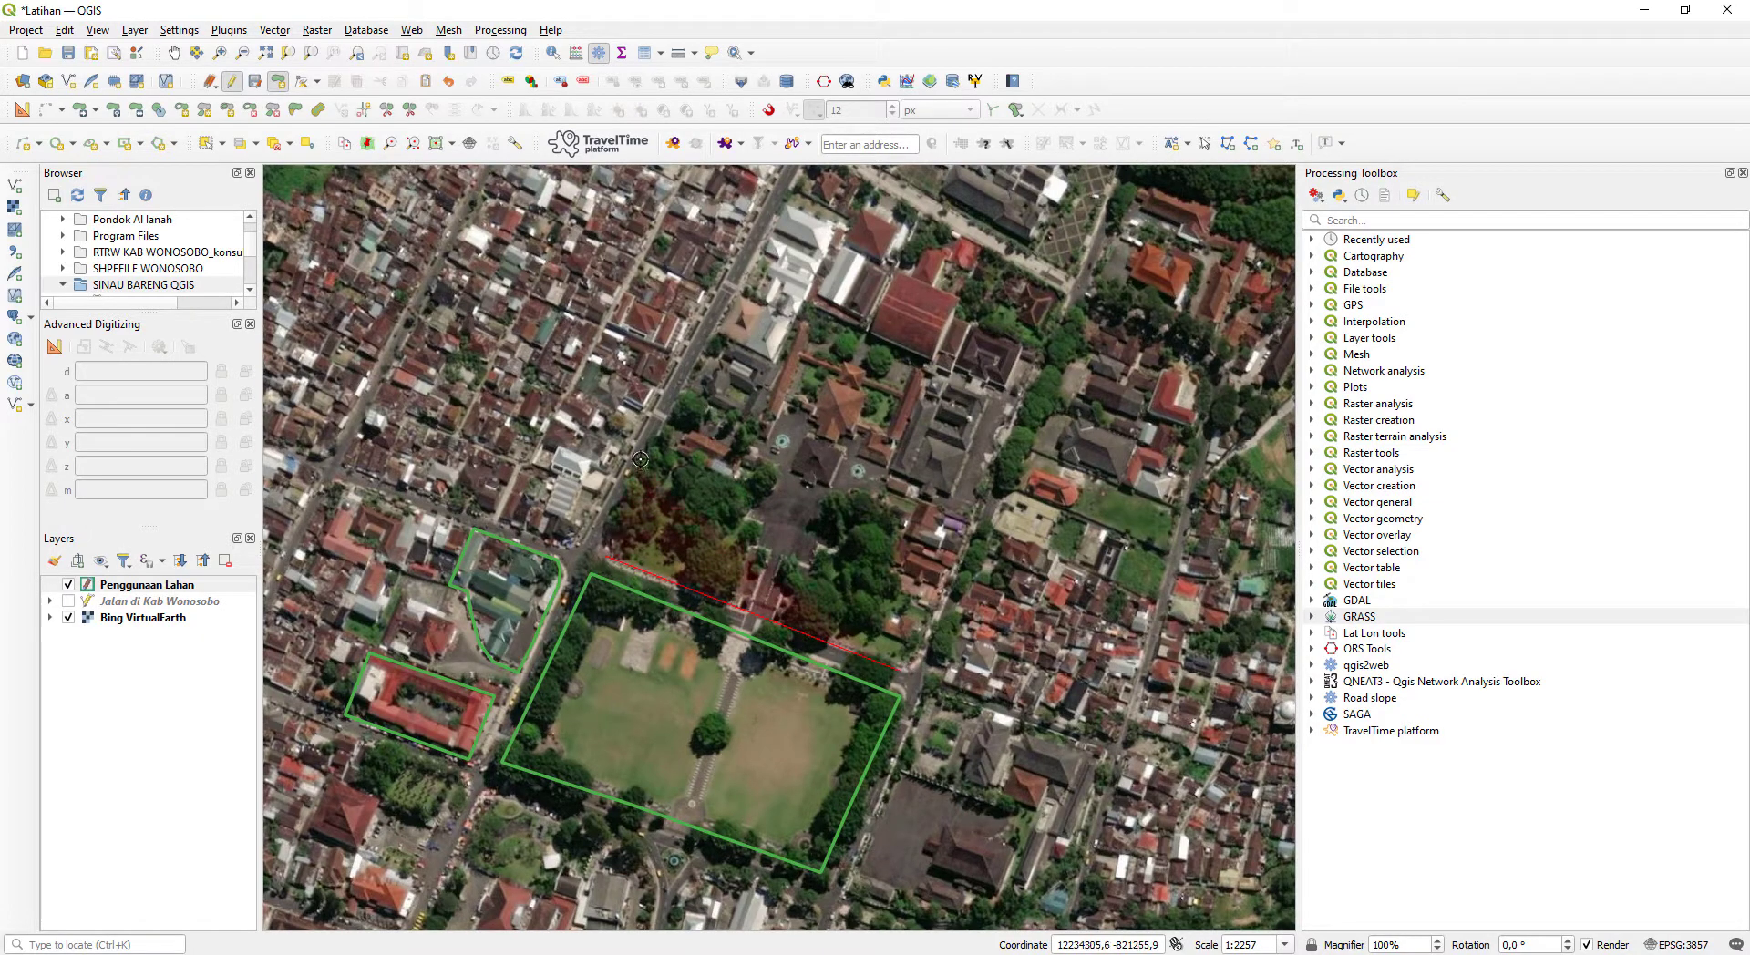
click(653, 451)
click(707, 335)
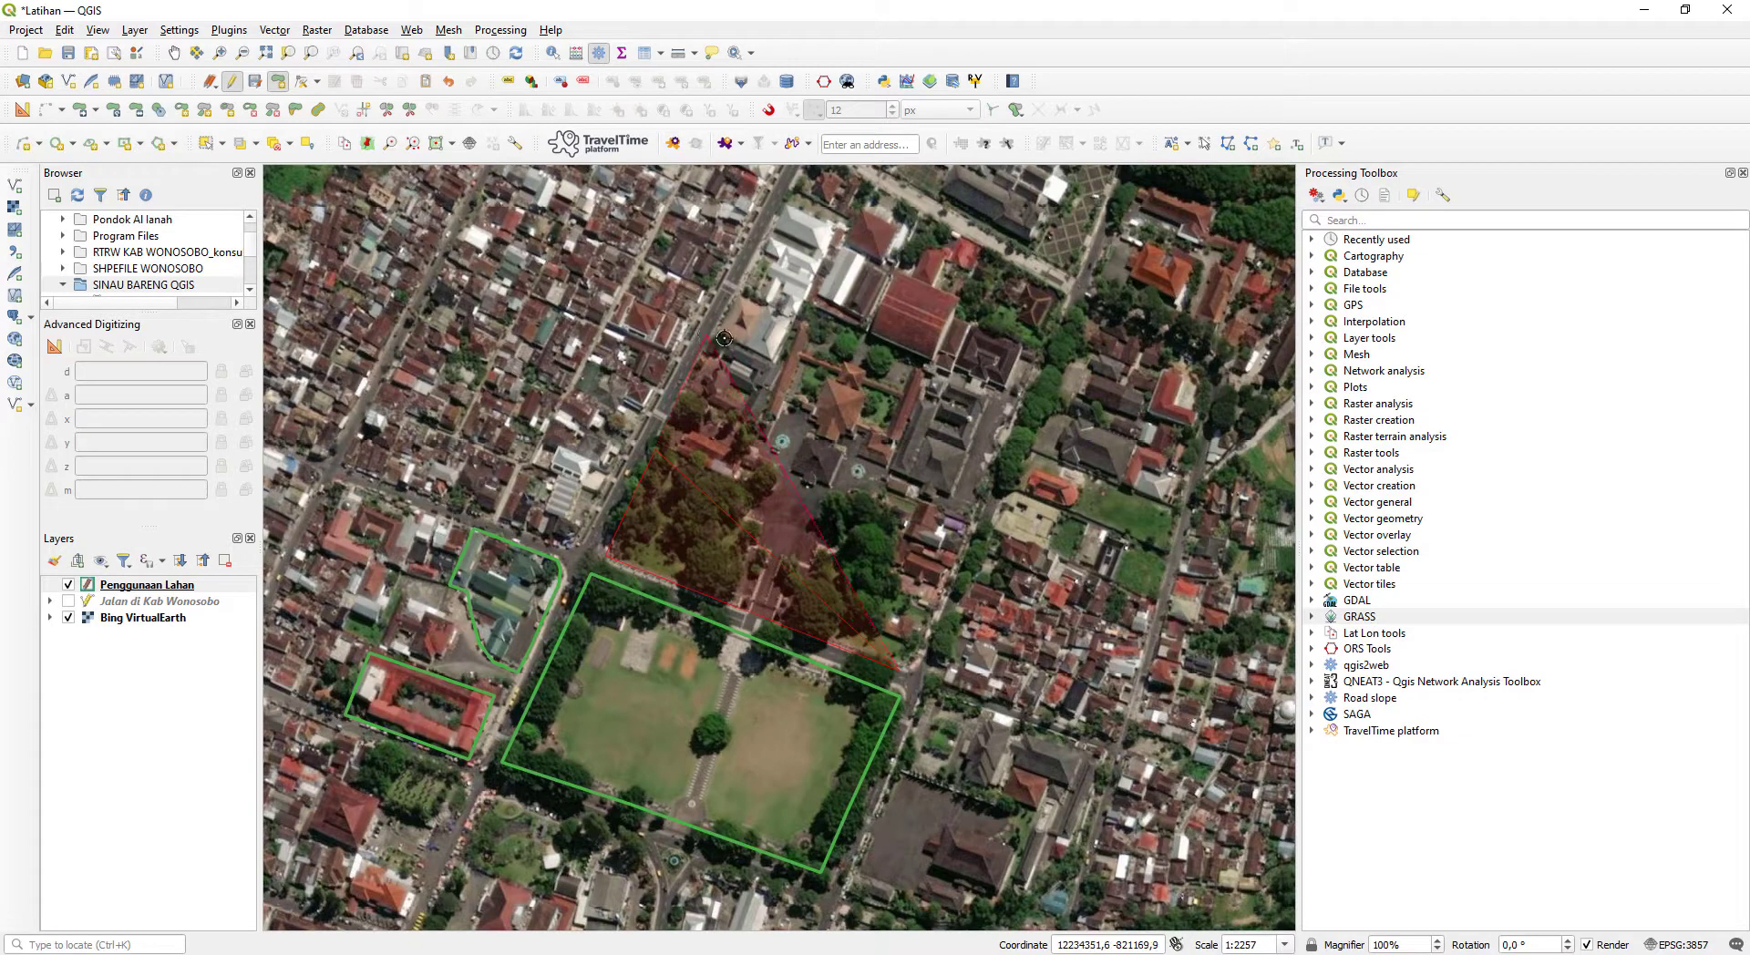
click(779, 358)
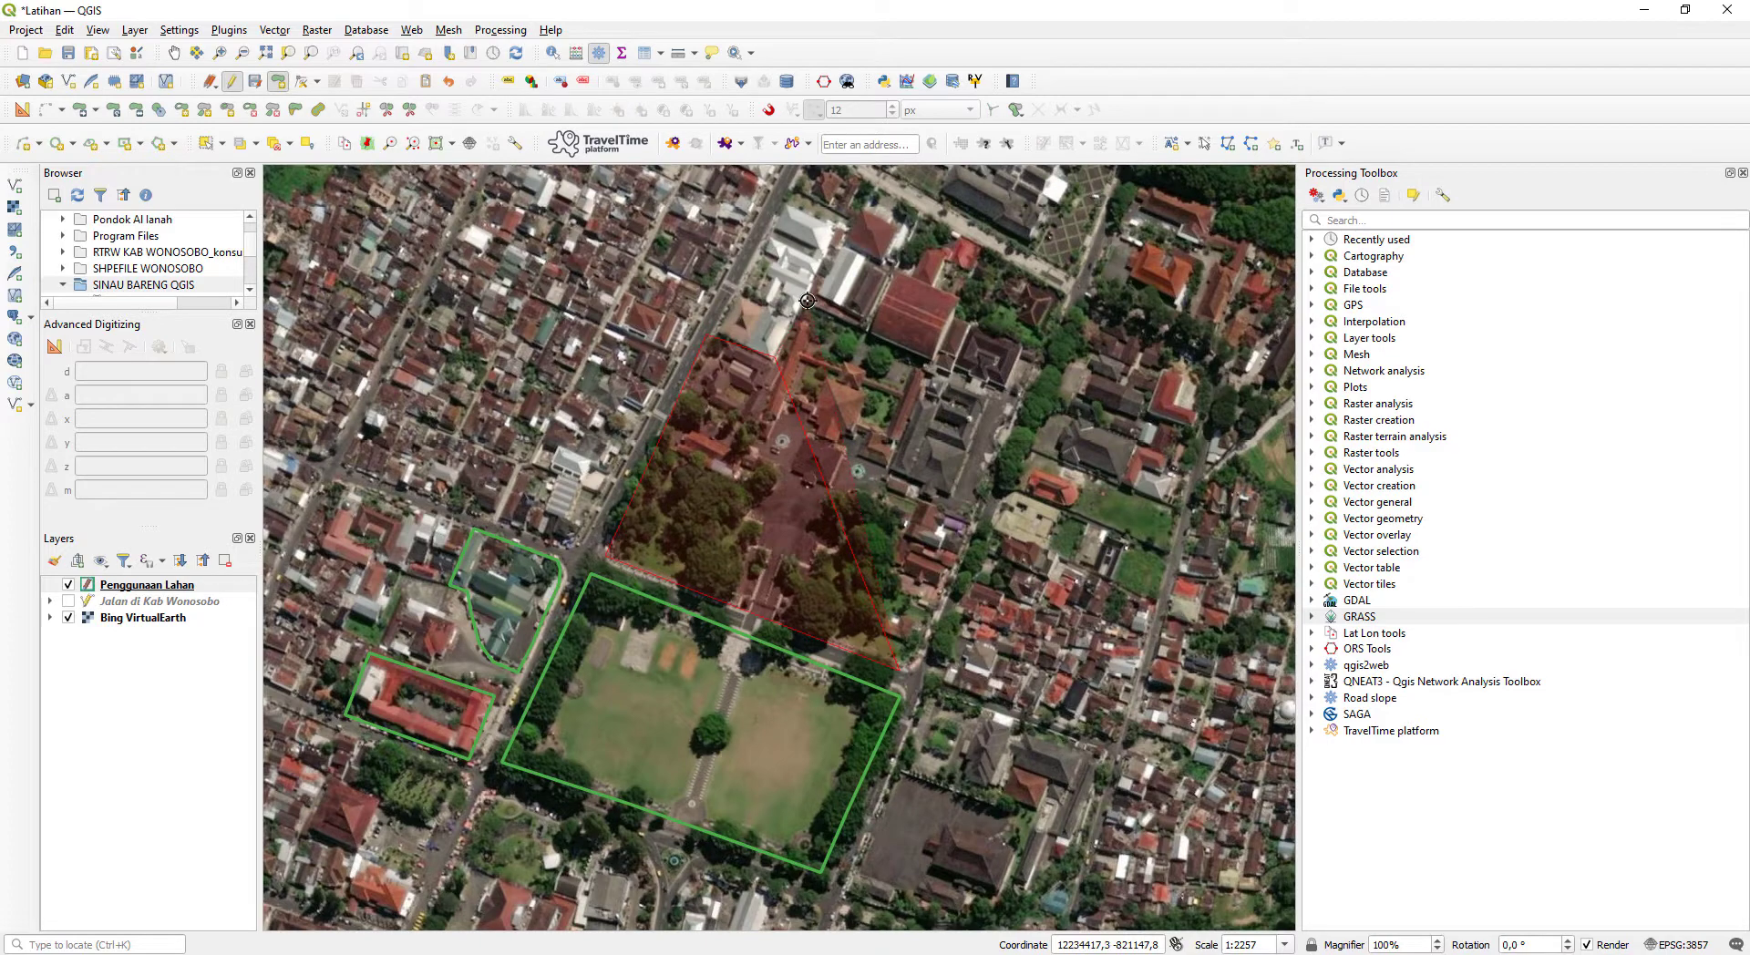
drag(807, 301, 785, 399)
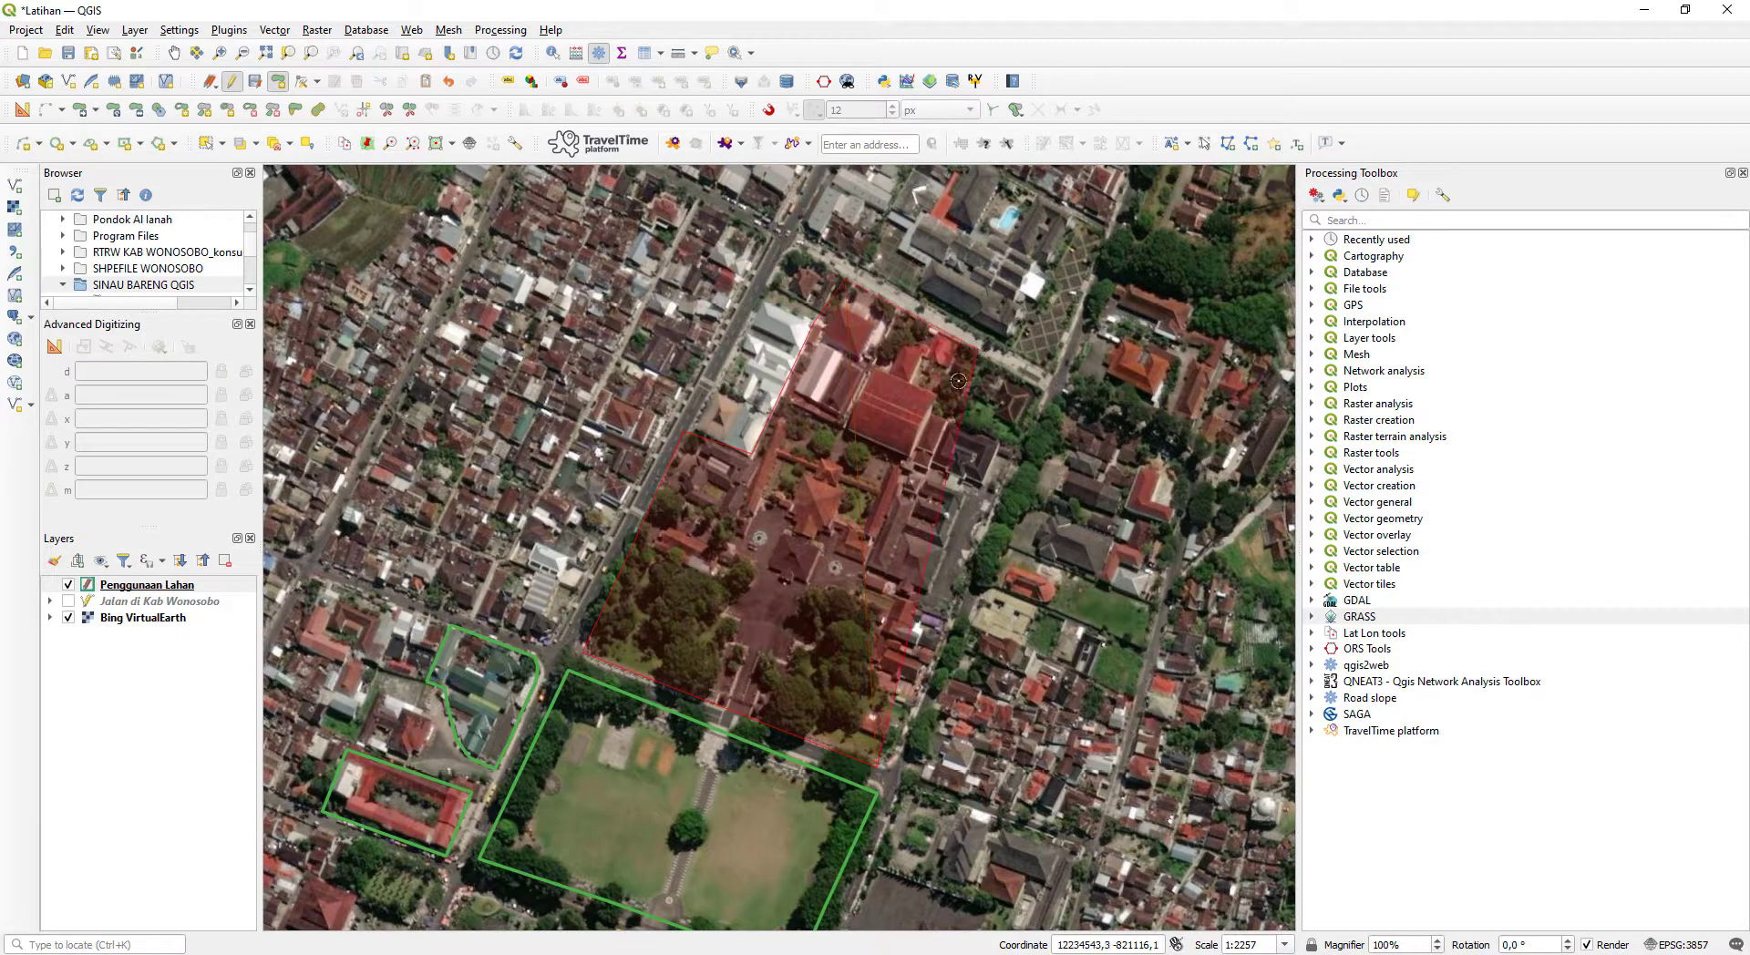
click(945, 413)
click(1019, 447)
right_click(903, 721)
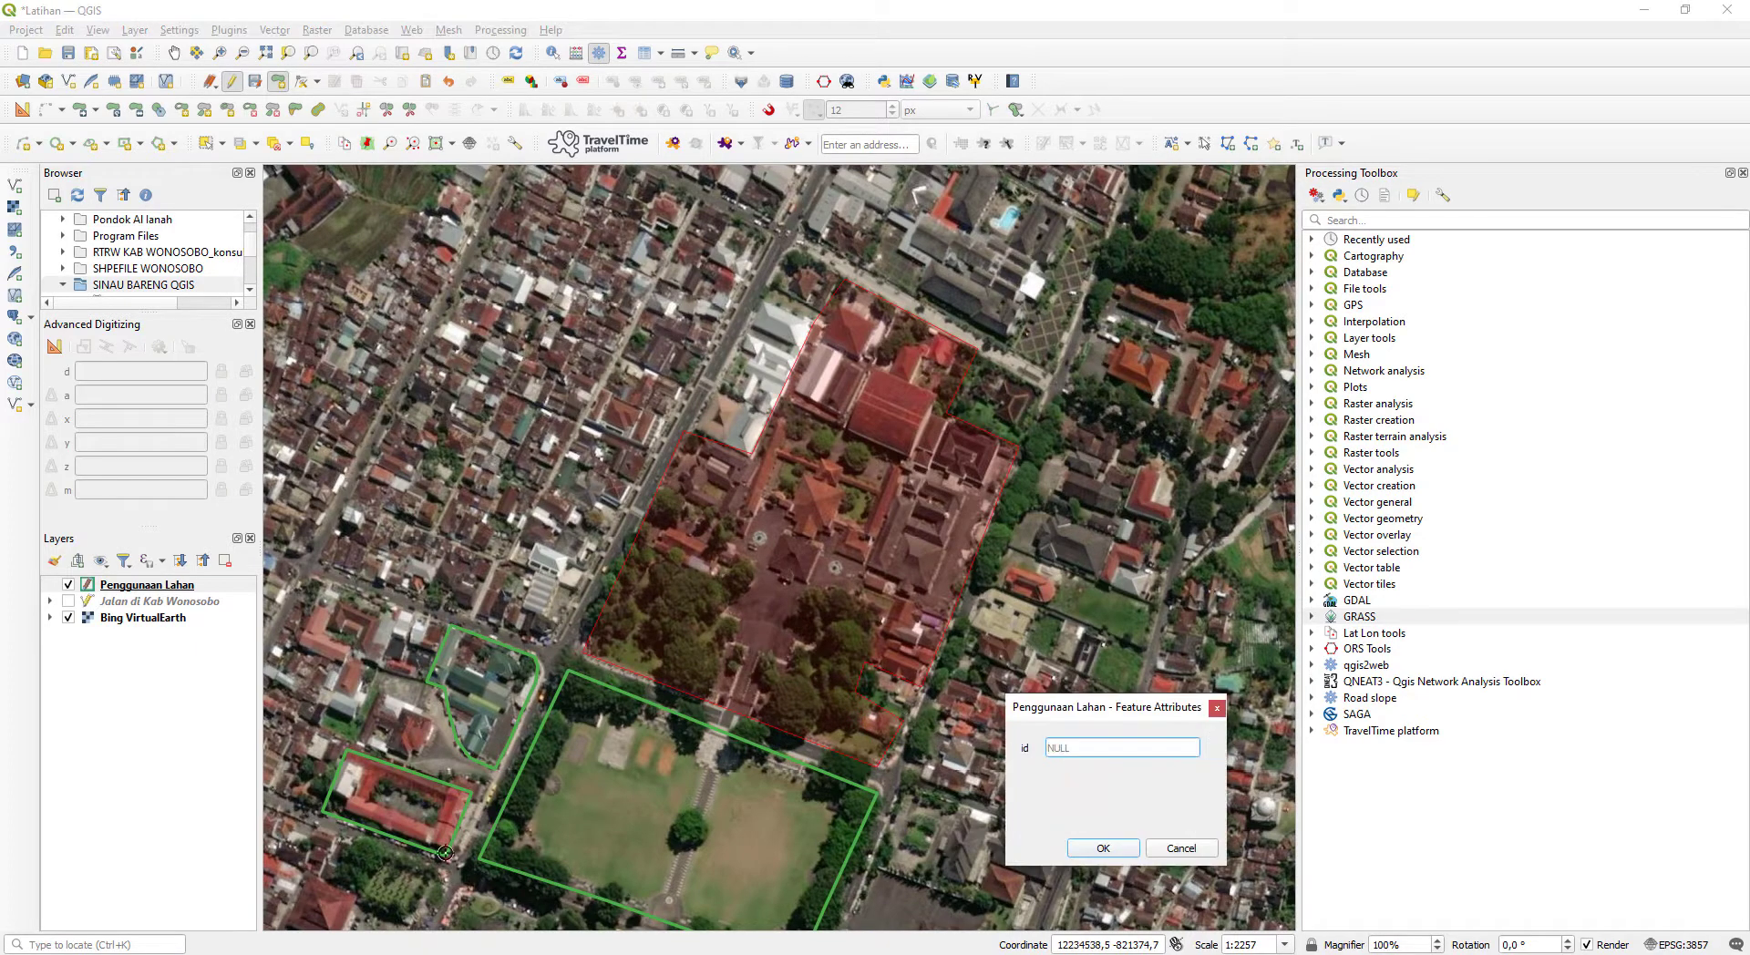
- Check the POLYGON/AREA category numbers in Notepad and save the large northern complex polygon
key(alt+Tab)
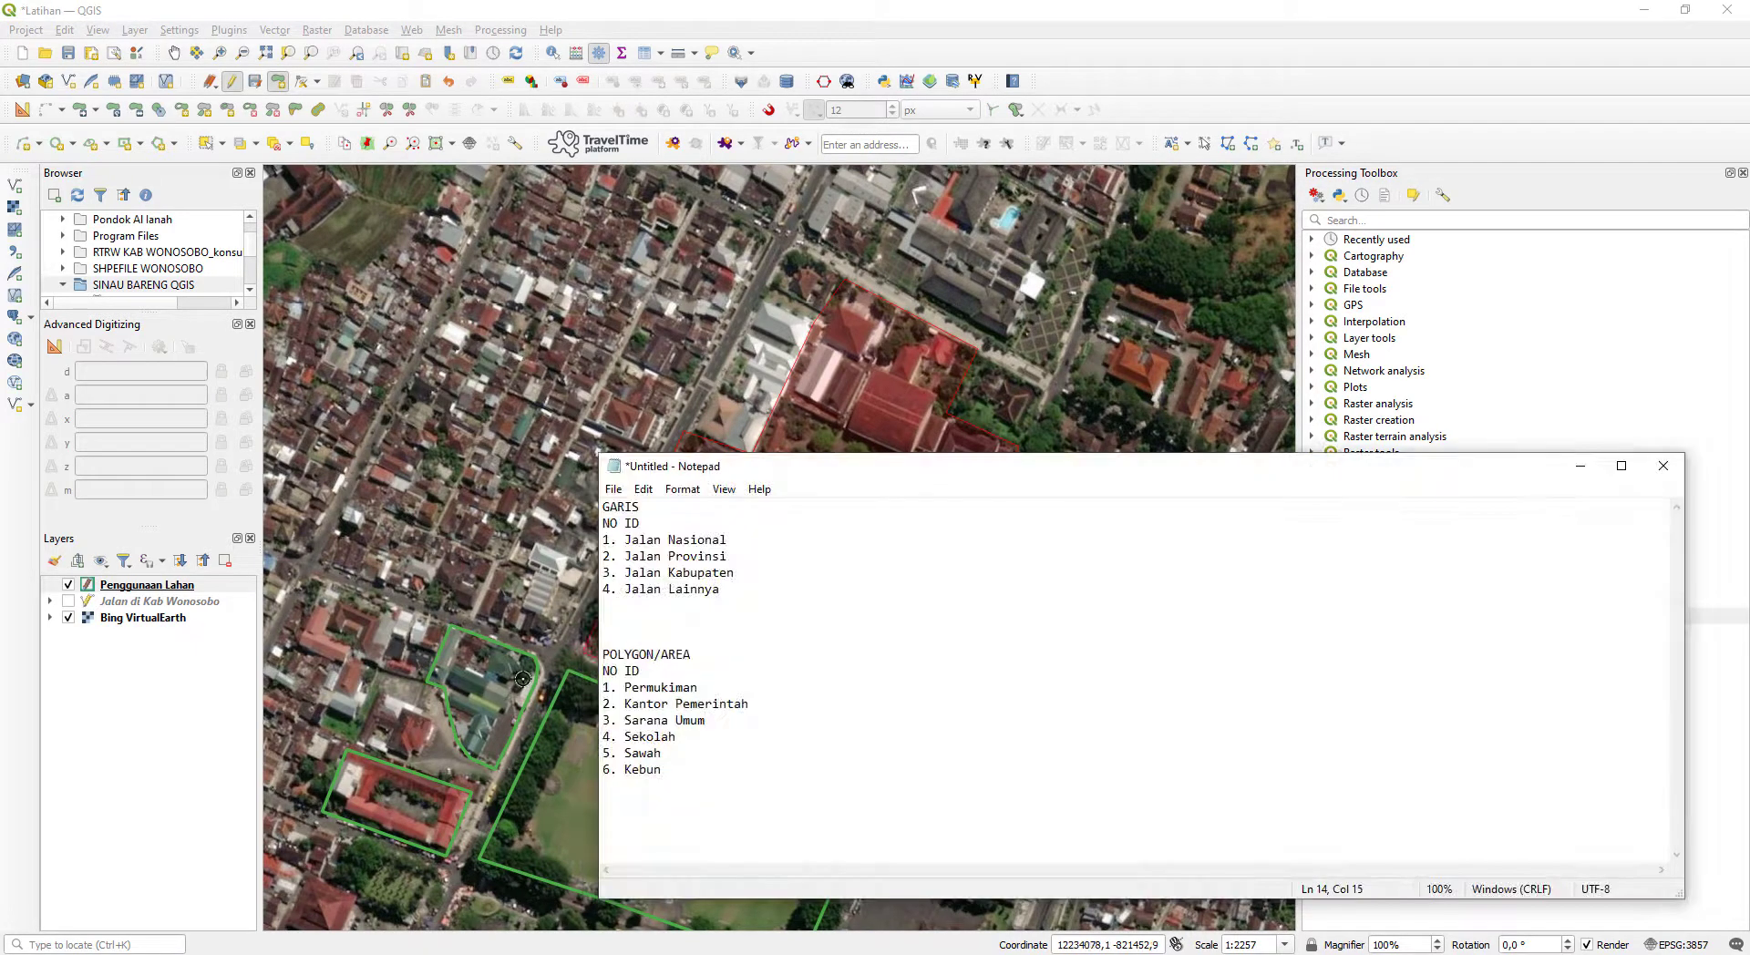
click(1581, 466)
click(1092, 748)
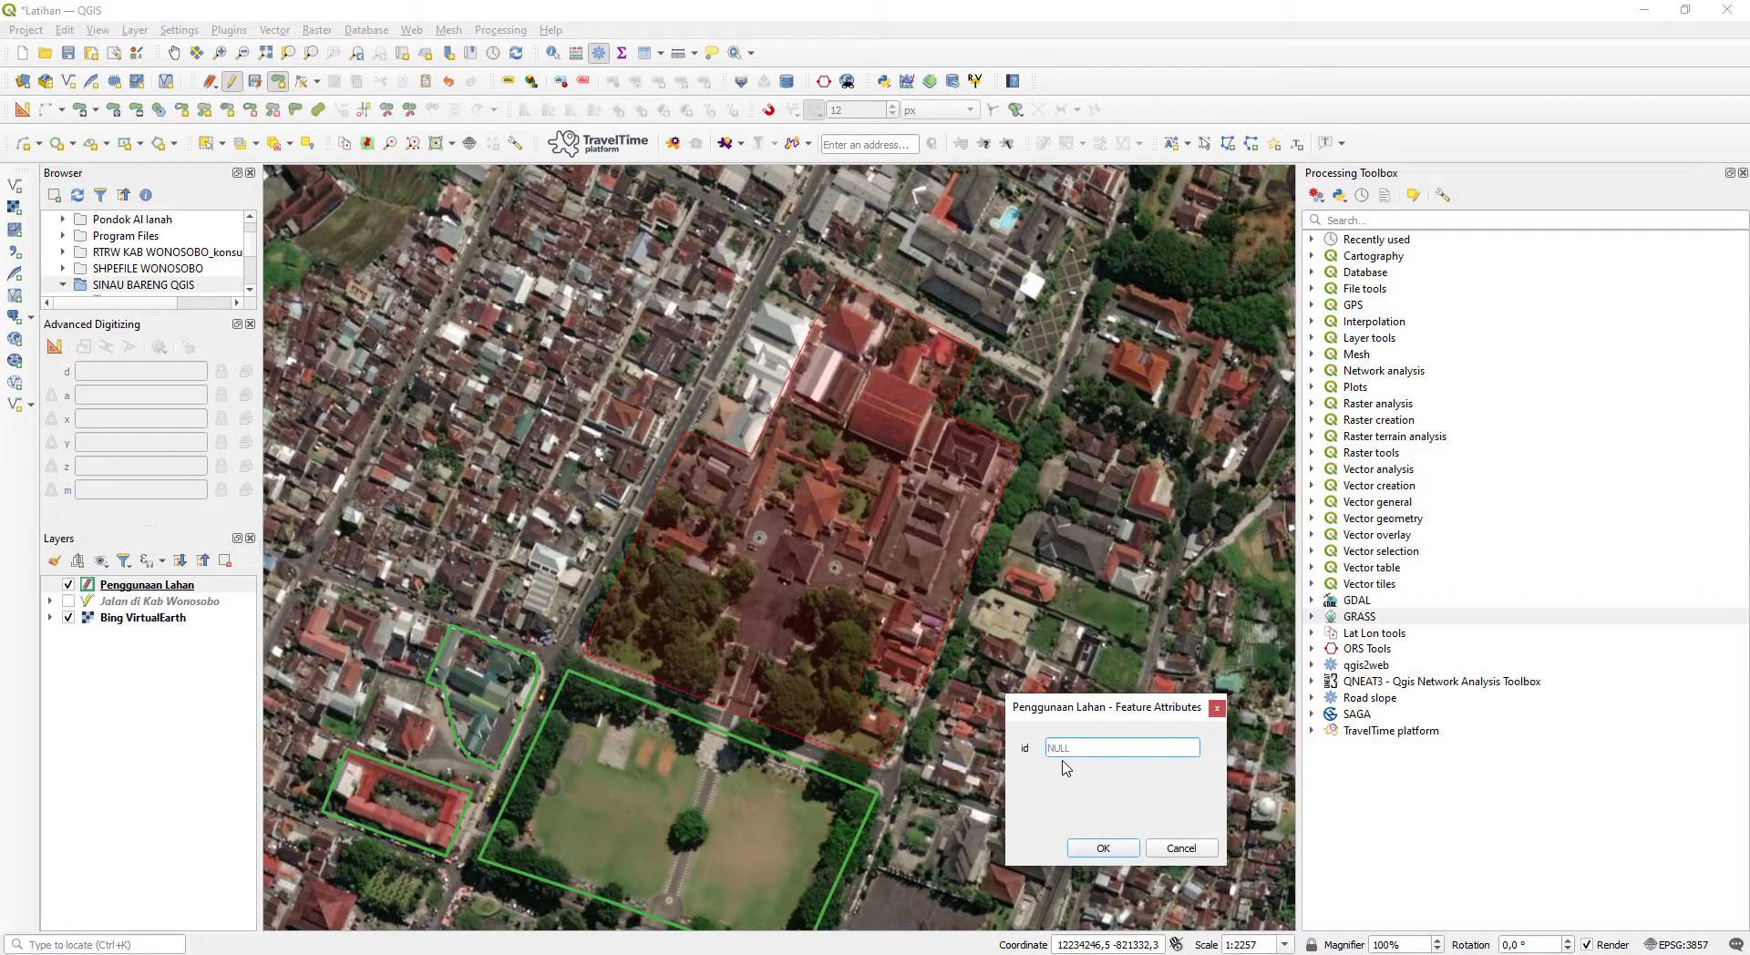
key(Return)
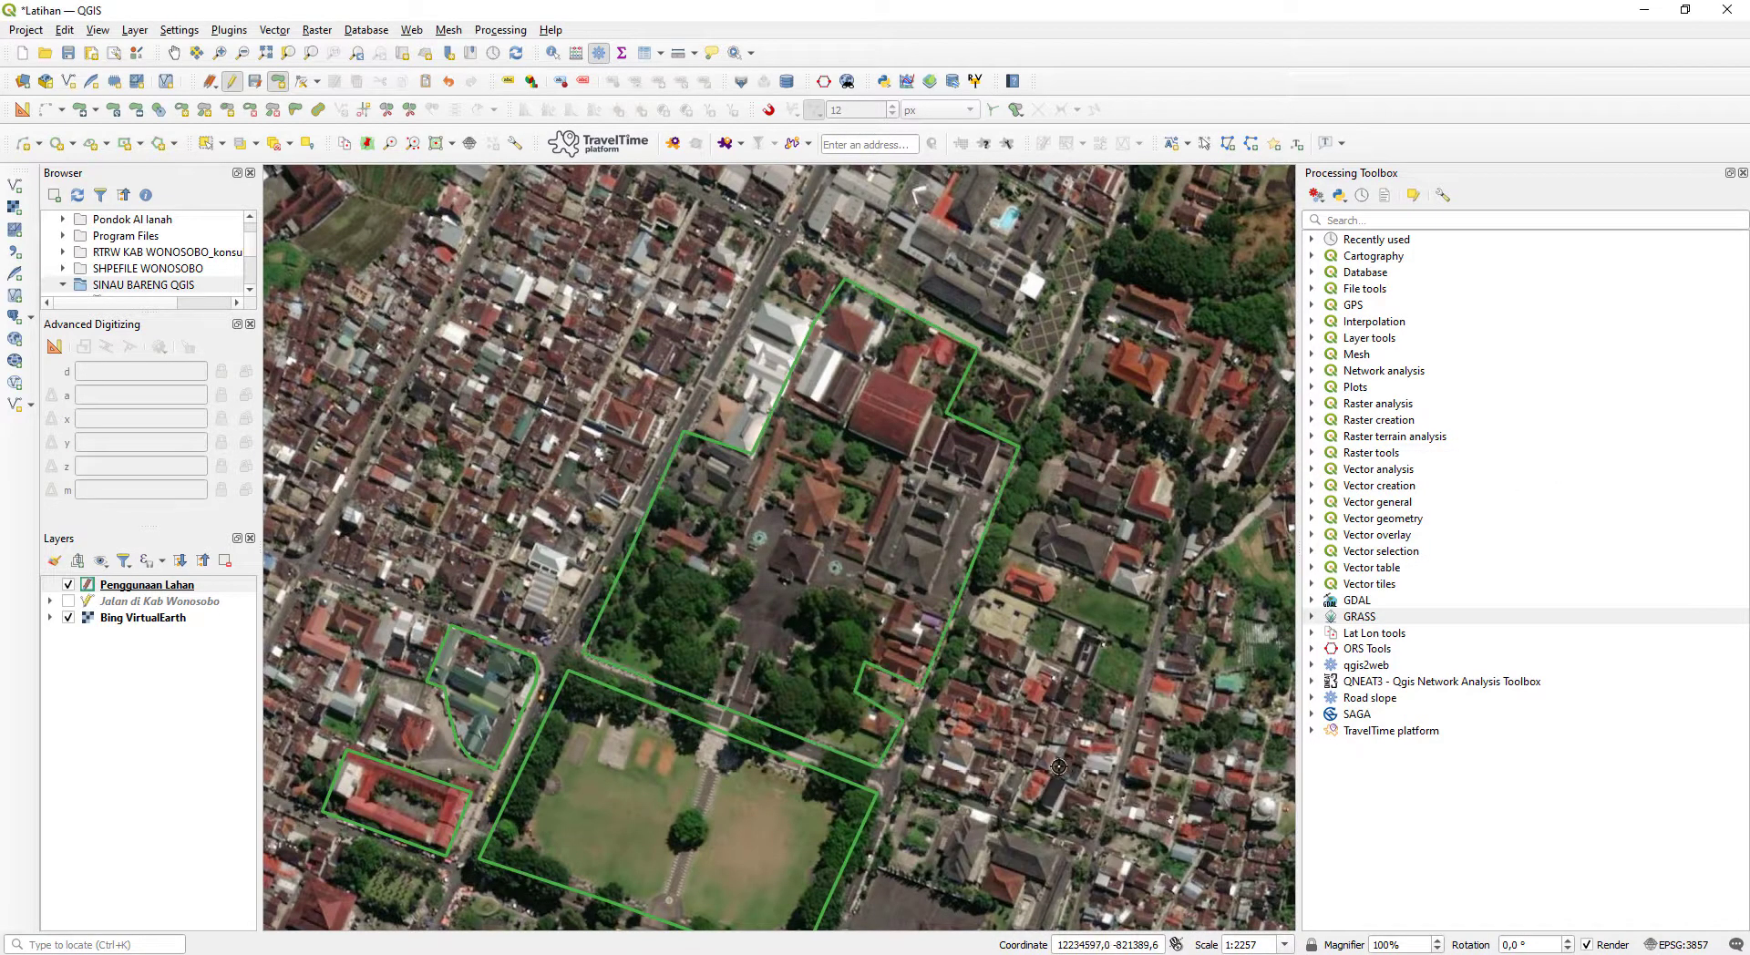
- Digitize a polygon around the building compound with the paved yard east of the grass square and save it with id 2
drag(975, 751, 939, 512)
drag(870, 677, 868, 619)
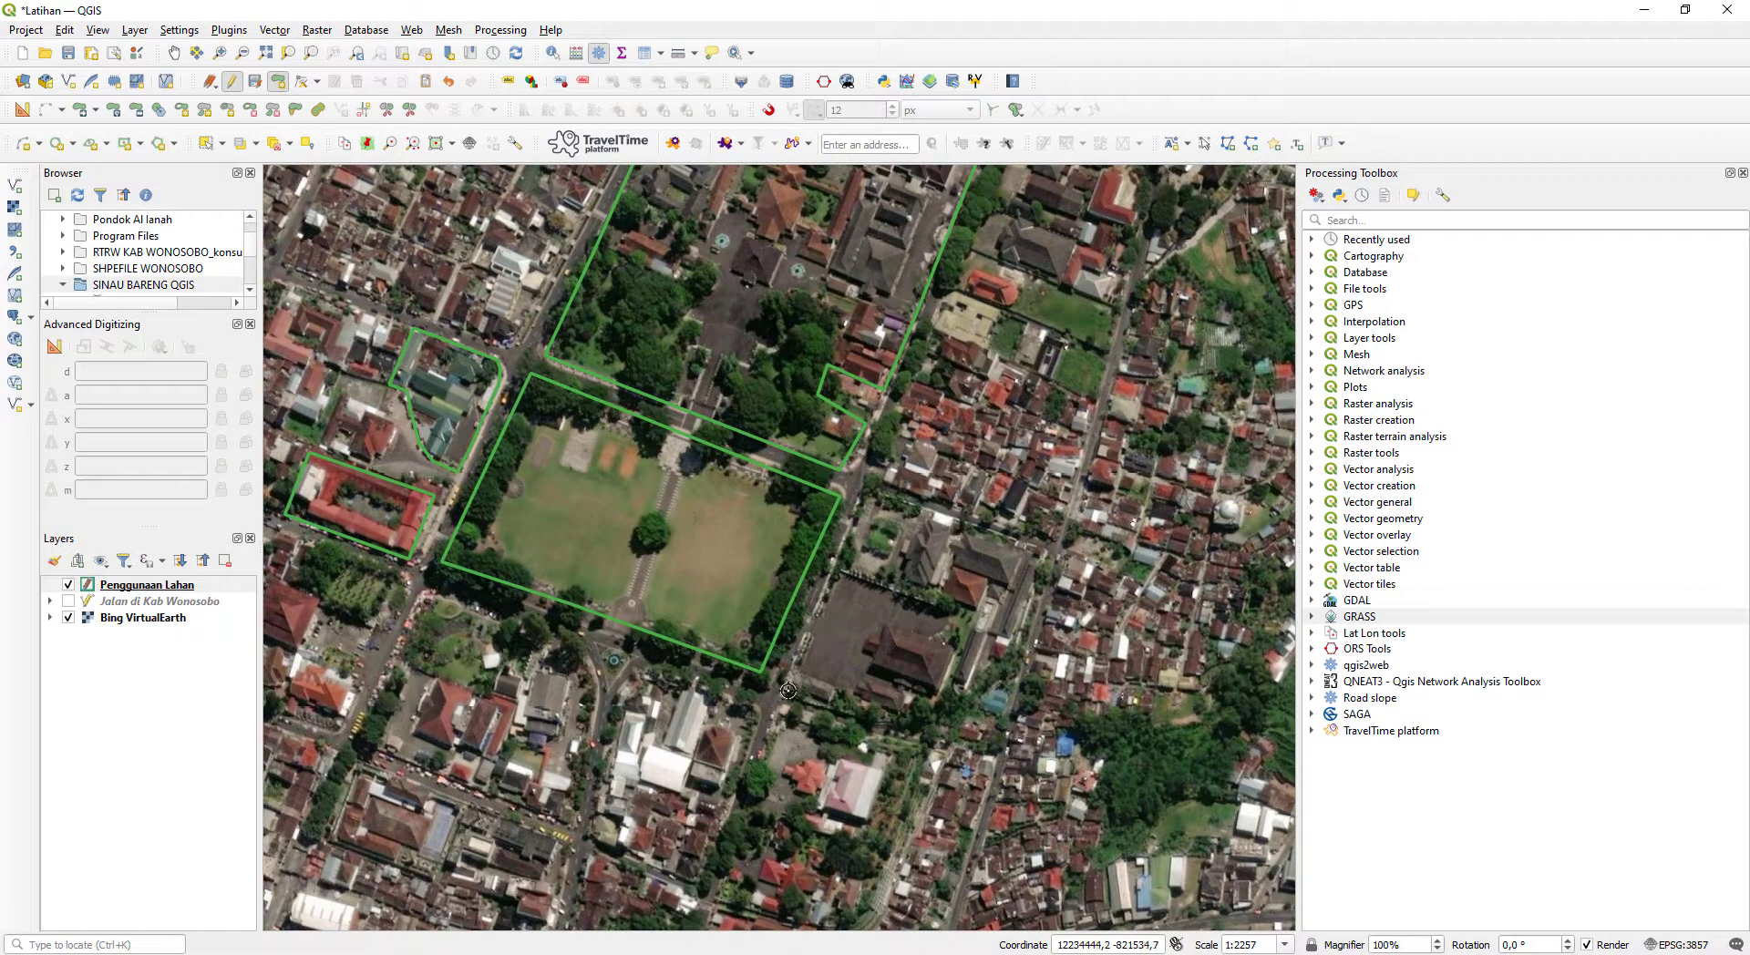
click(862, 489)
click(1045, 552)
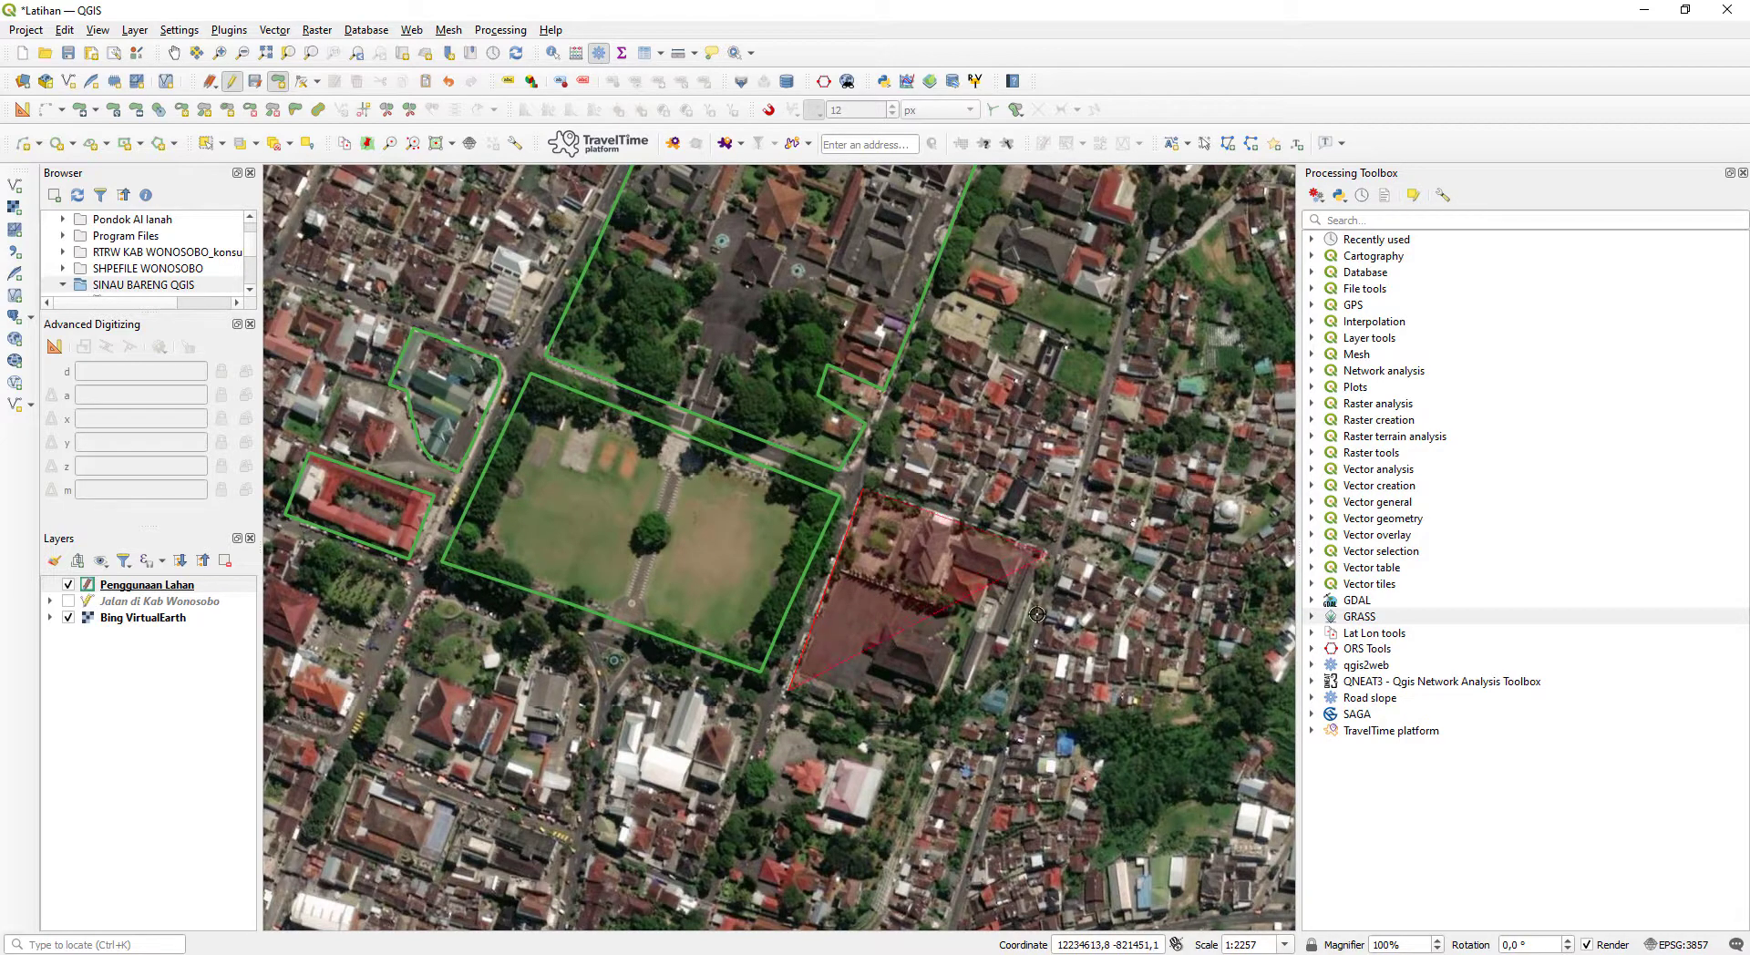
click(1010, 689)
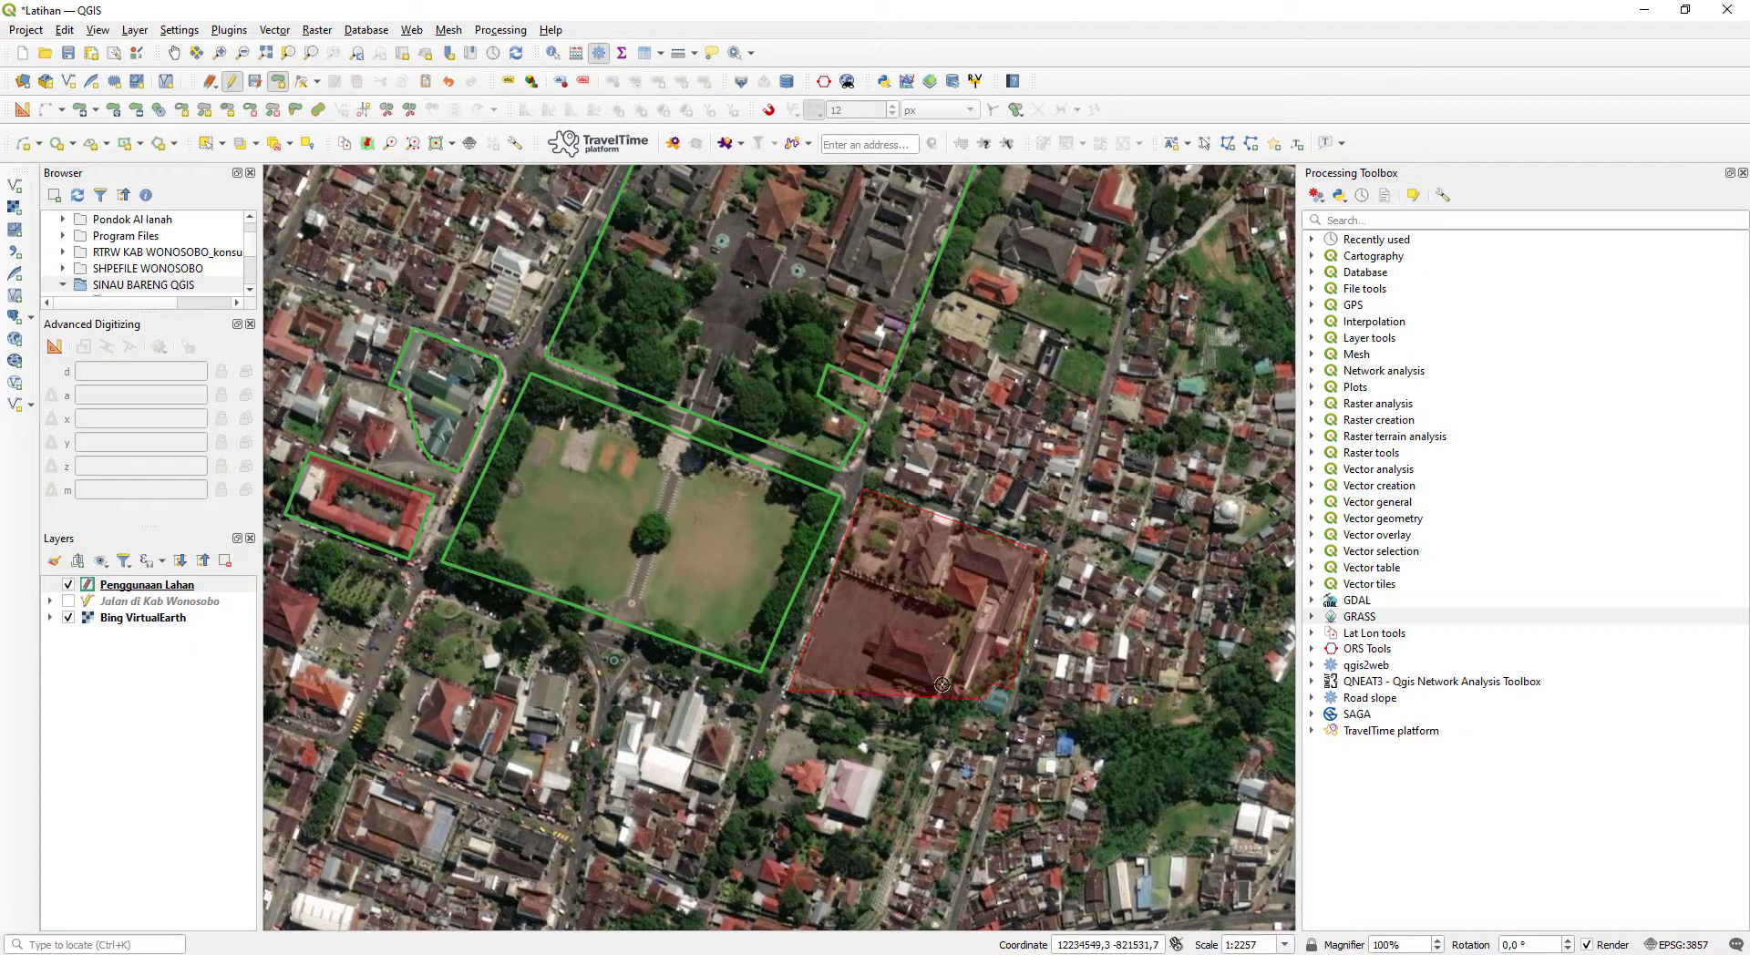
right_click(931, 733)
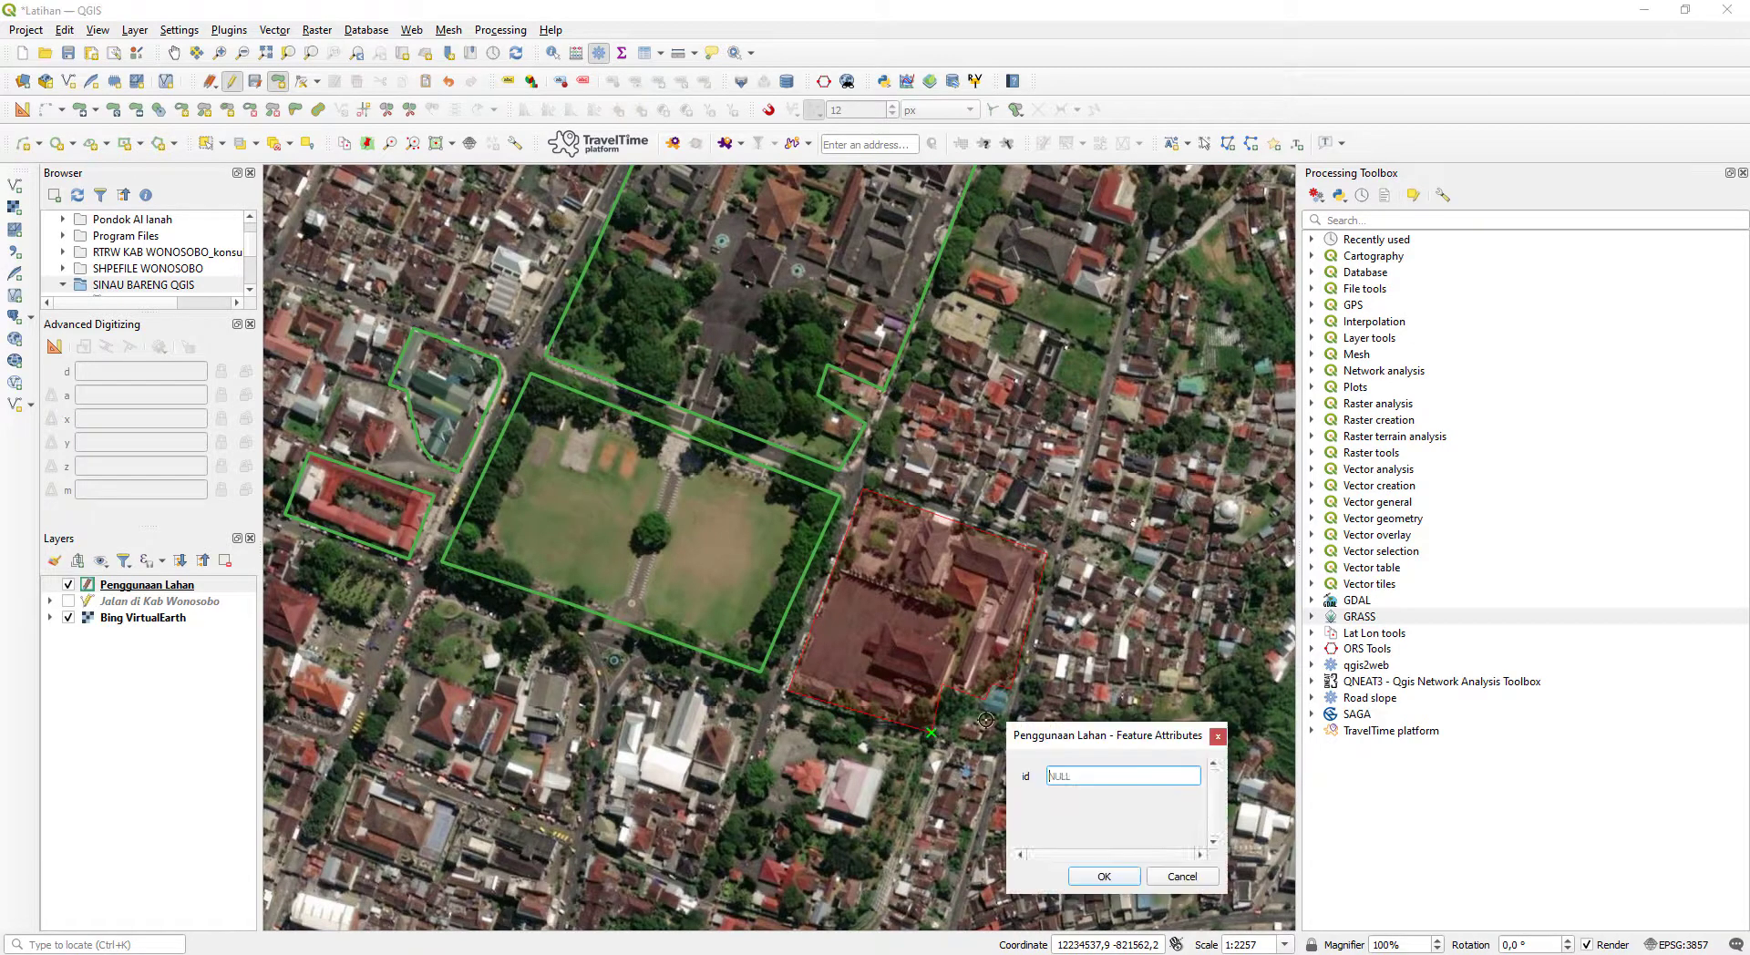
text(2)
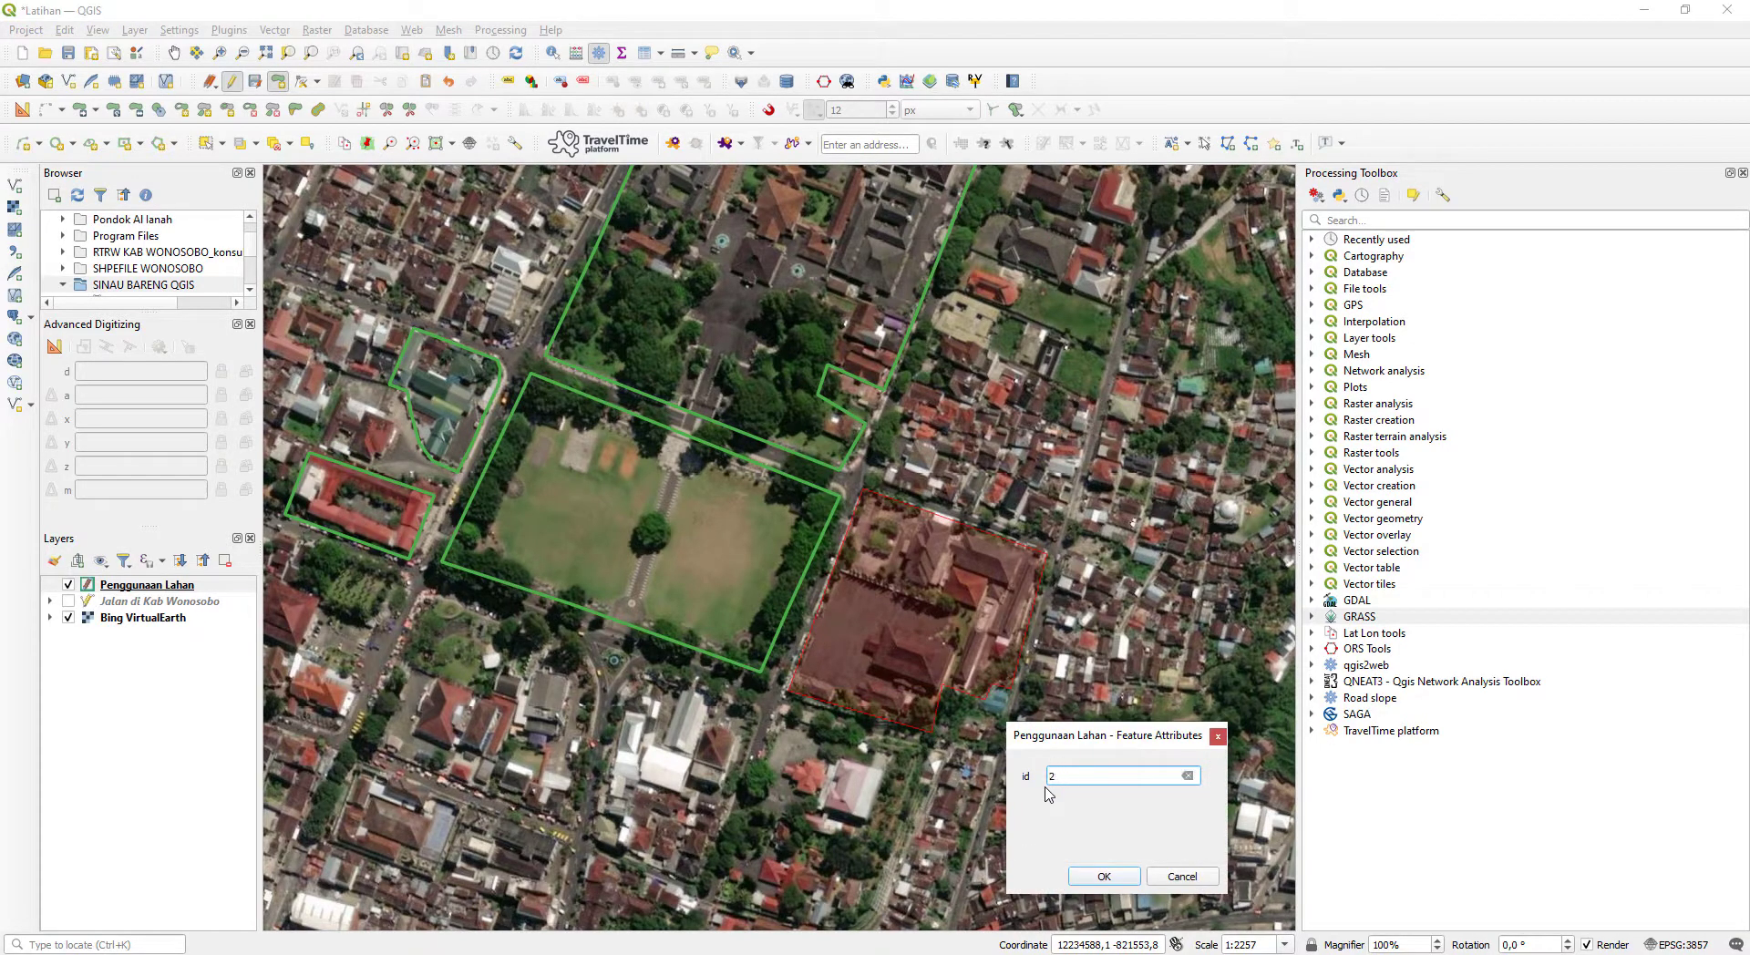
key(Return)
- Digitize a polygon around the red-roofed building compound at the road corner southwest of the grass square and save it with id 2
drag(547, 720, 798, 626)
drag(569, 508, 593, 639)
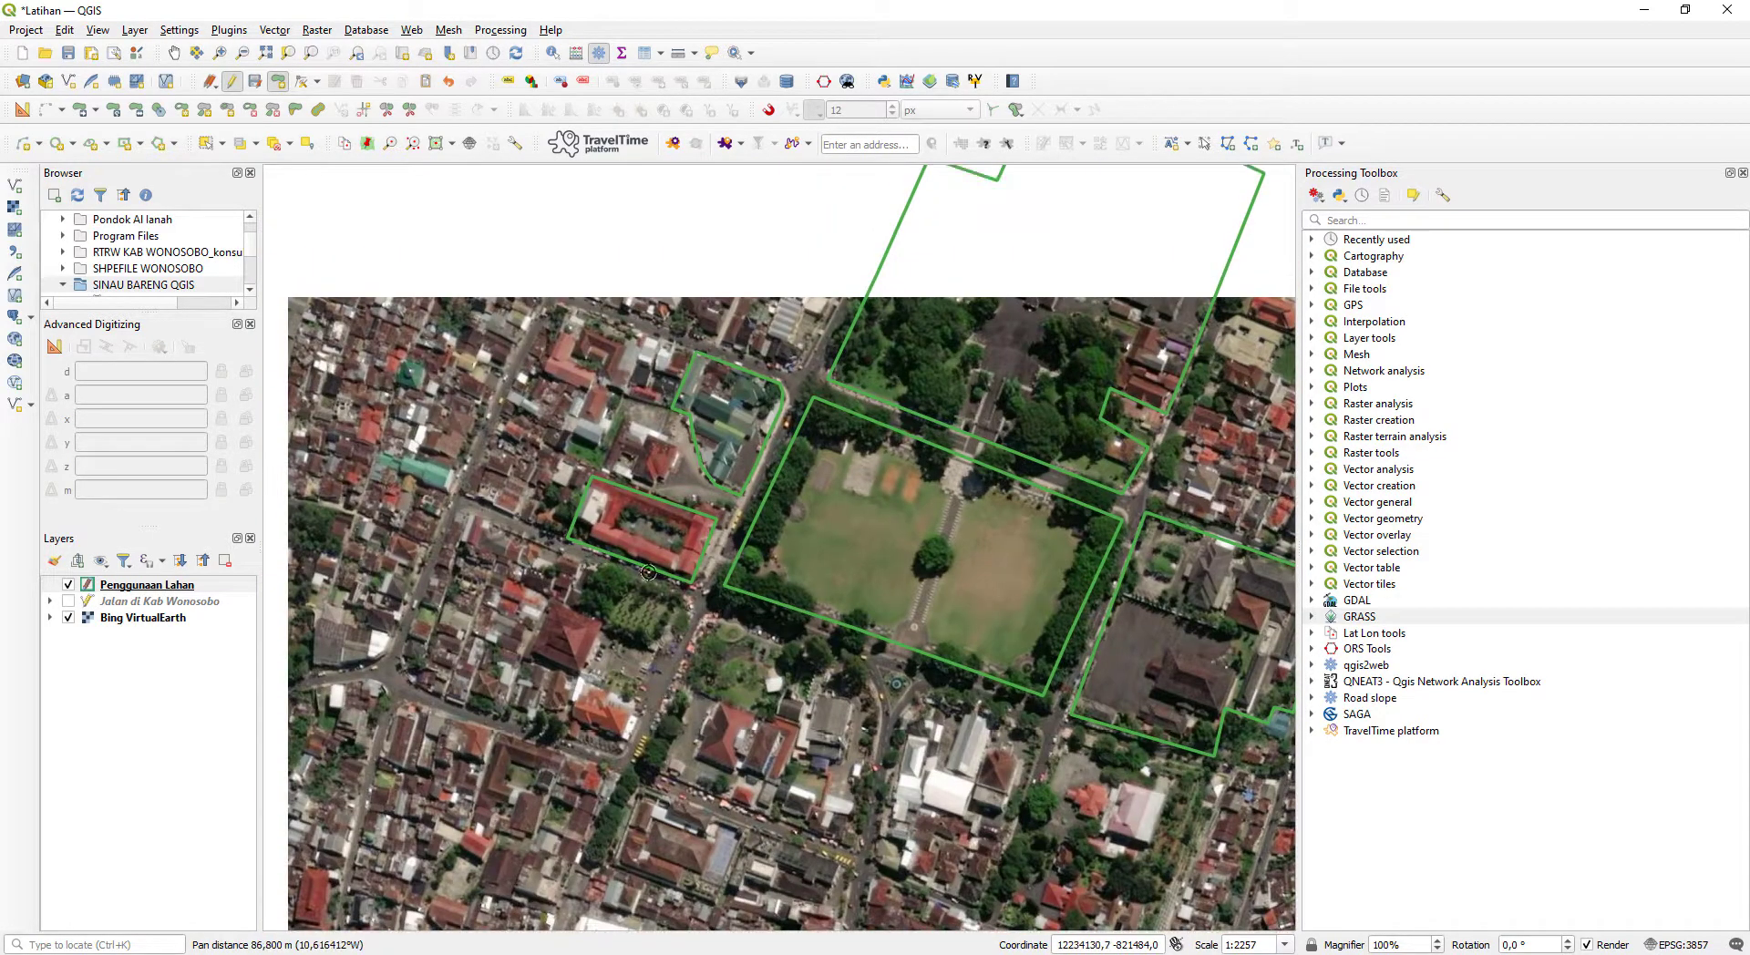
drag(733, 744, 698, 631)
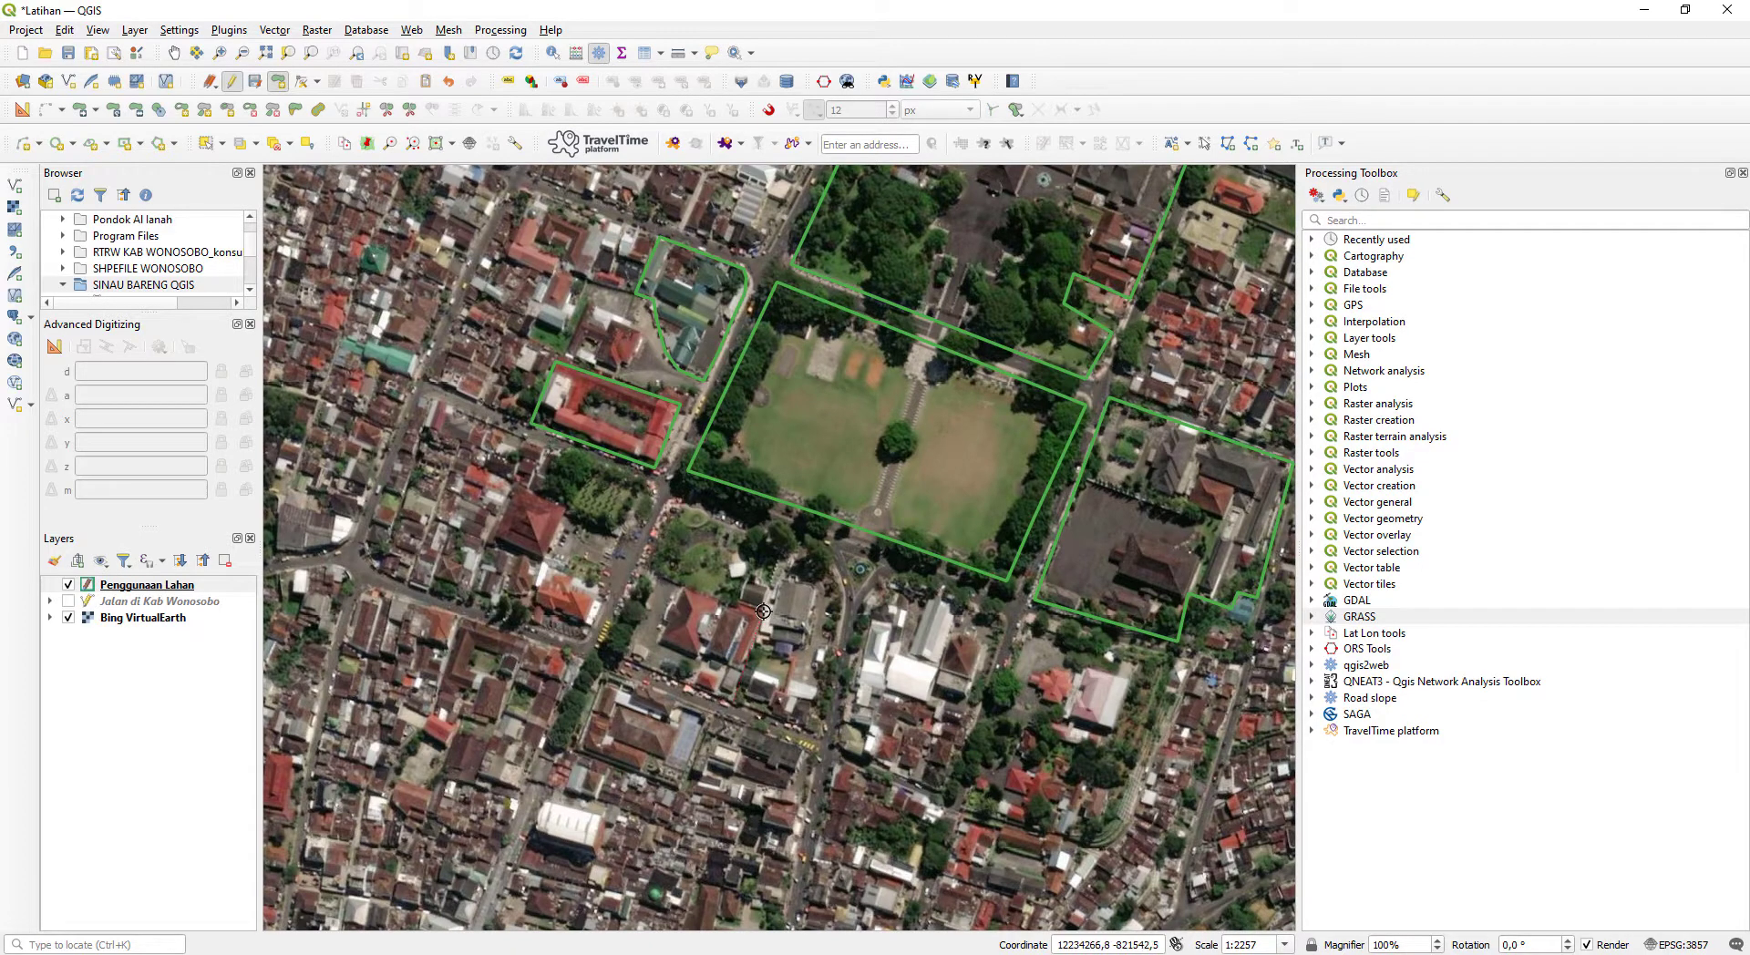
click(784, 545)
click(682, 584)
click(642, 570)
right_click(601, 648)
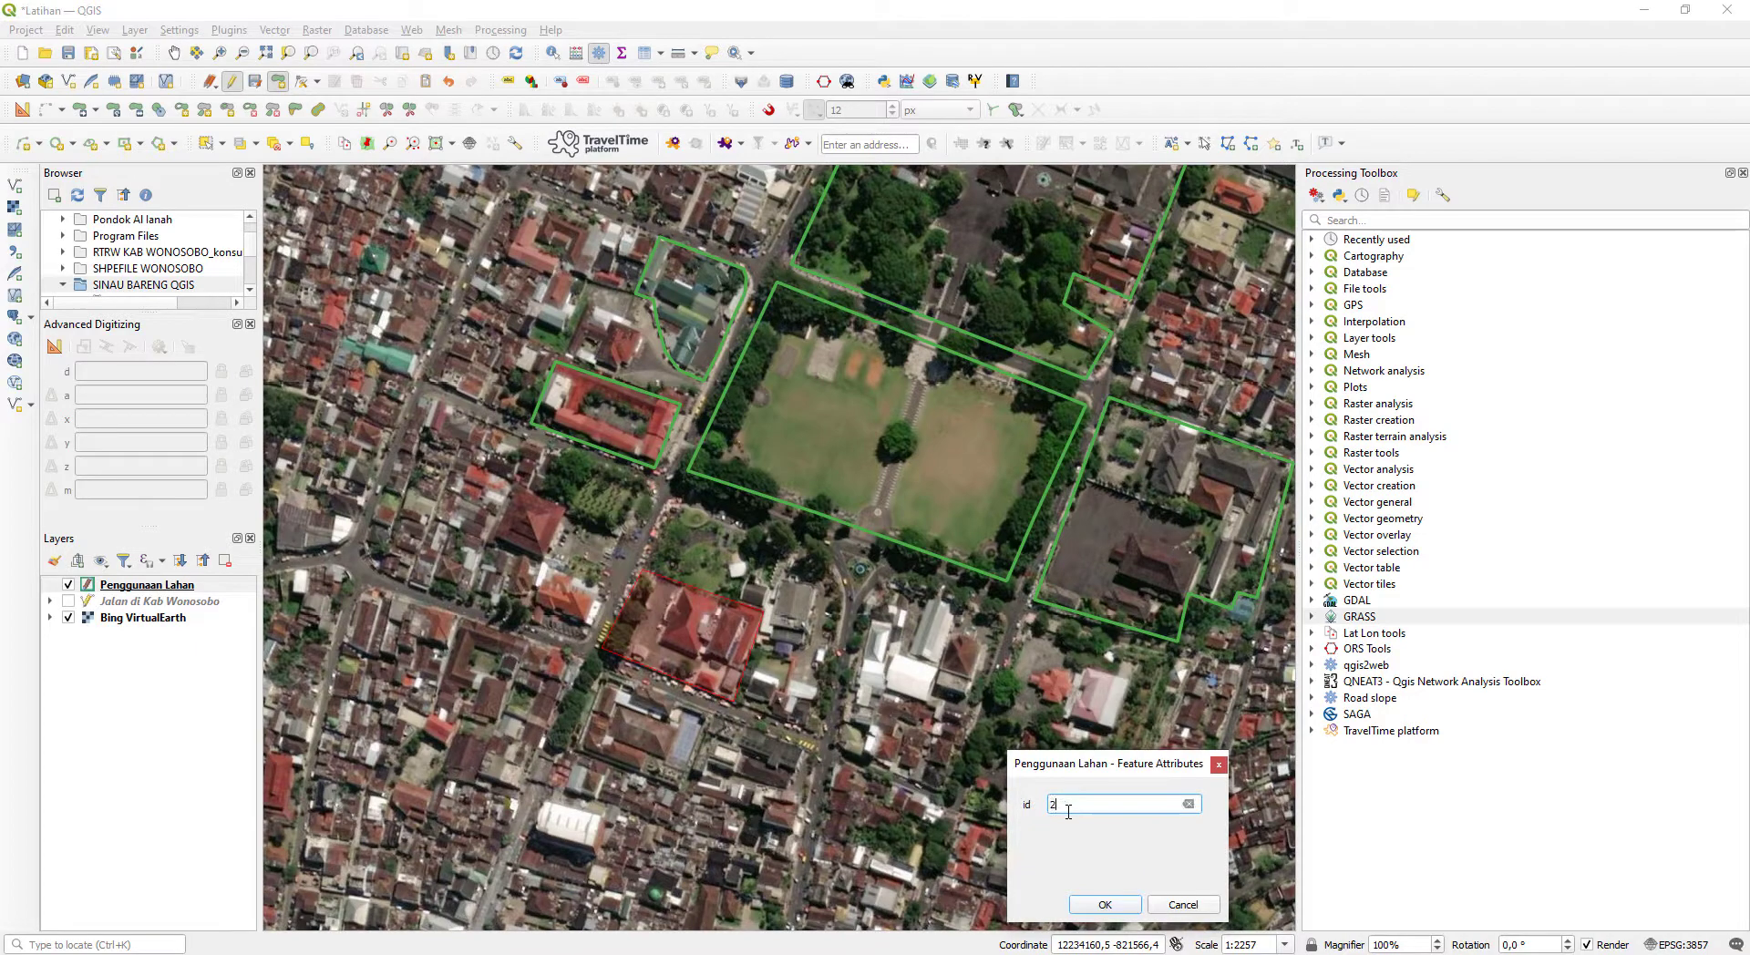
key(Return)
- Digitize a narrow polygon around the small building strip adjoining the southwest compound's northeast corner and finish the shape
scroll(678, 575, up, 1)
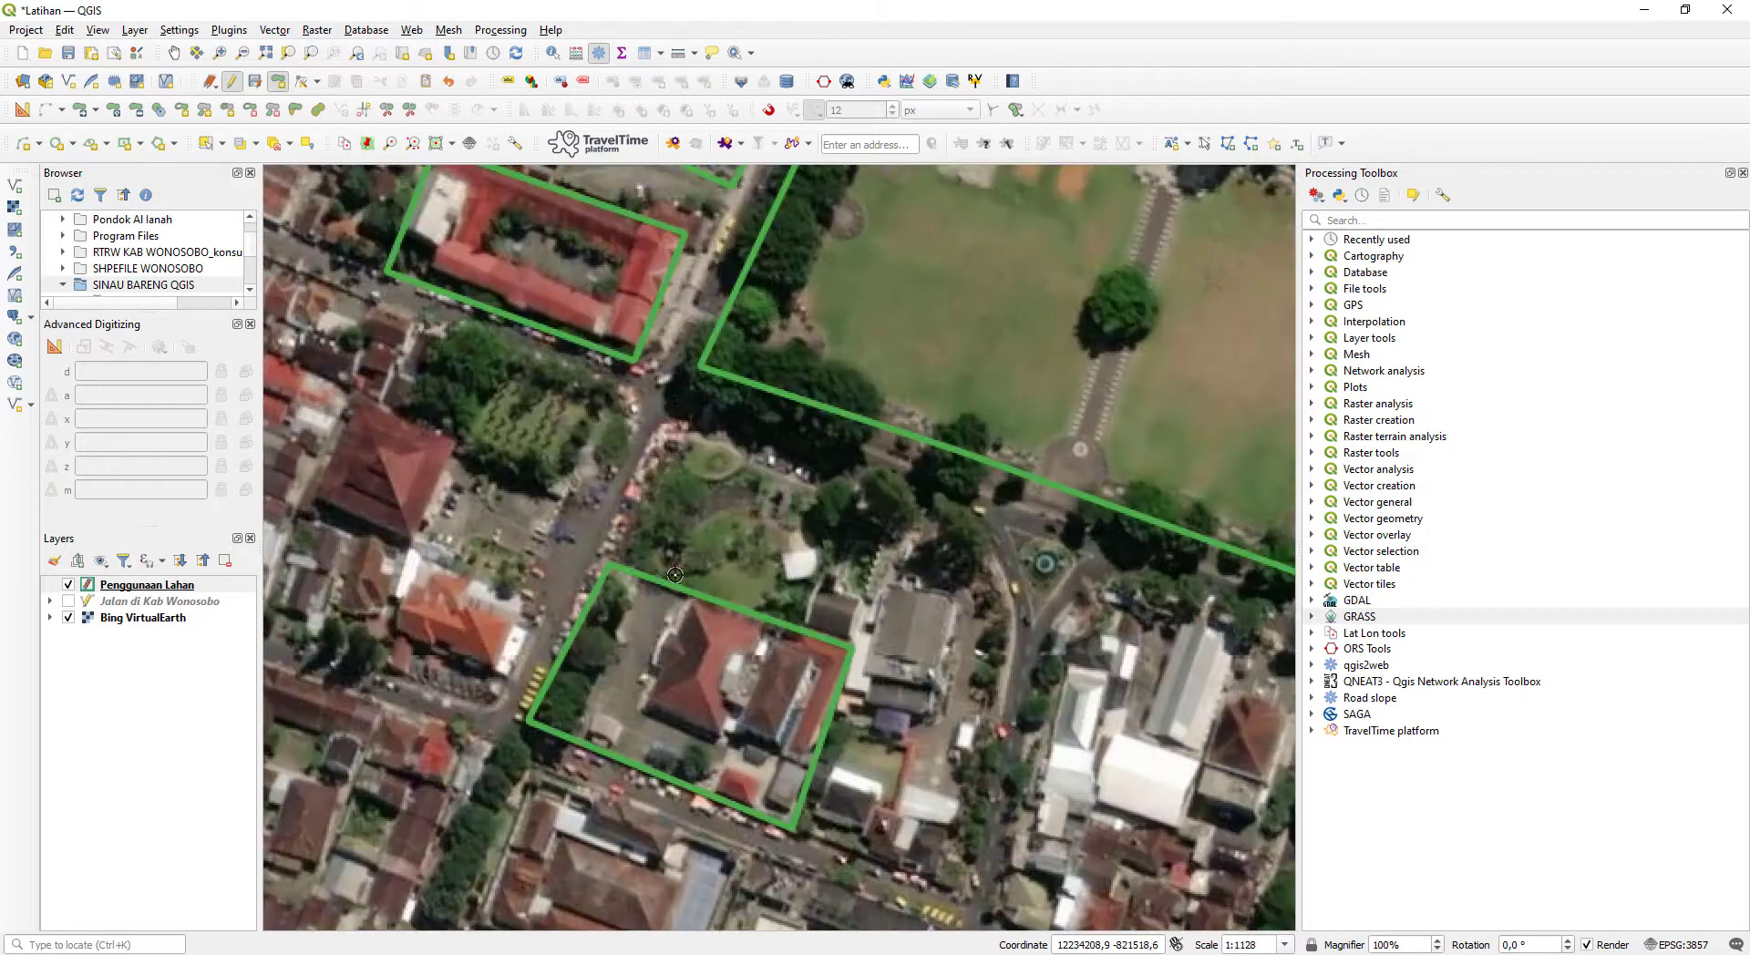
click(848, 642)
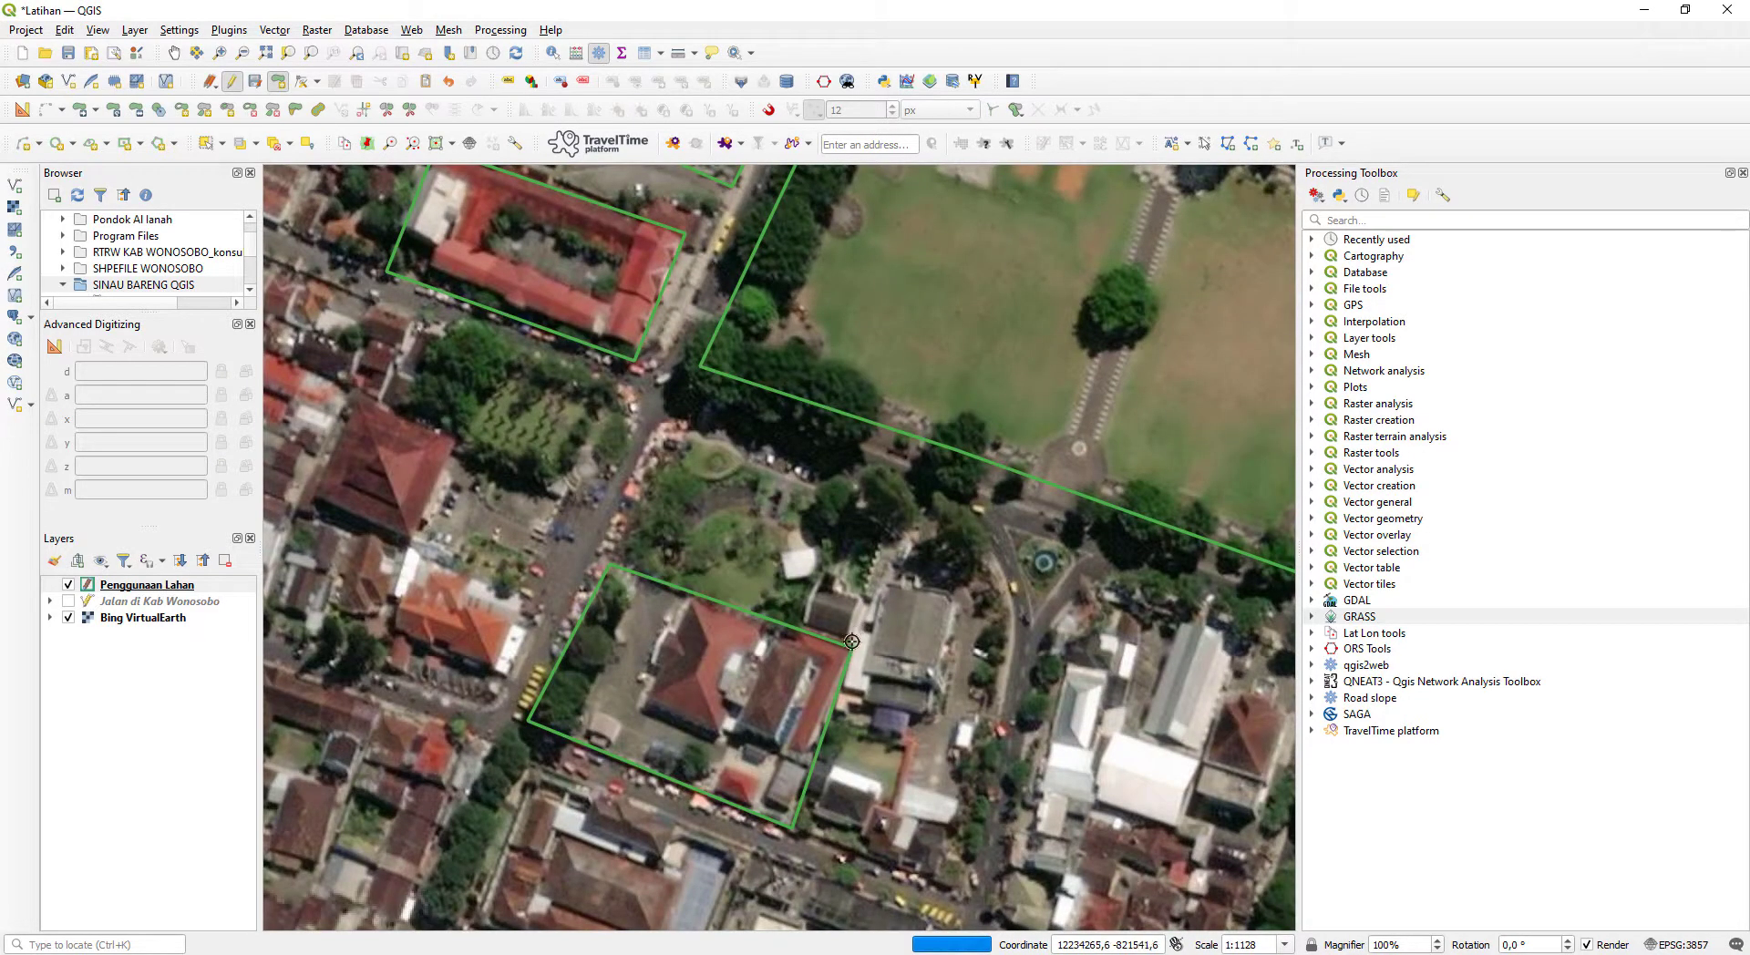
click(800, 623)
click(818, 574)
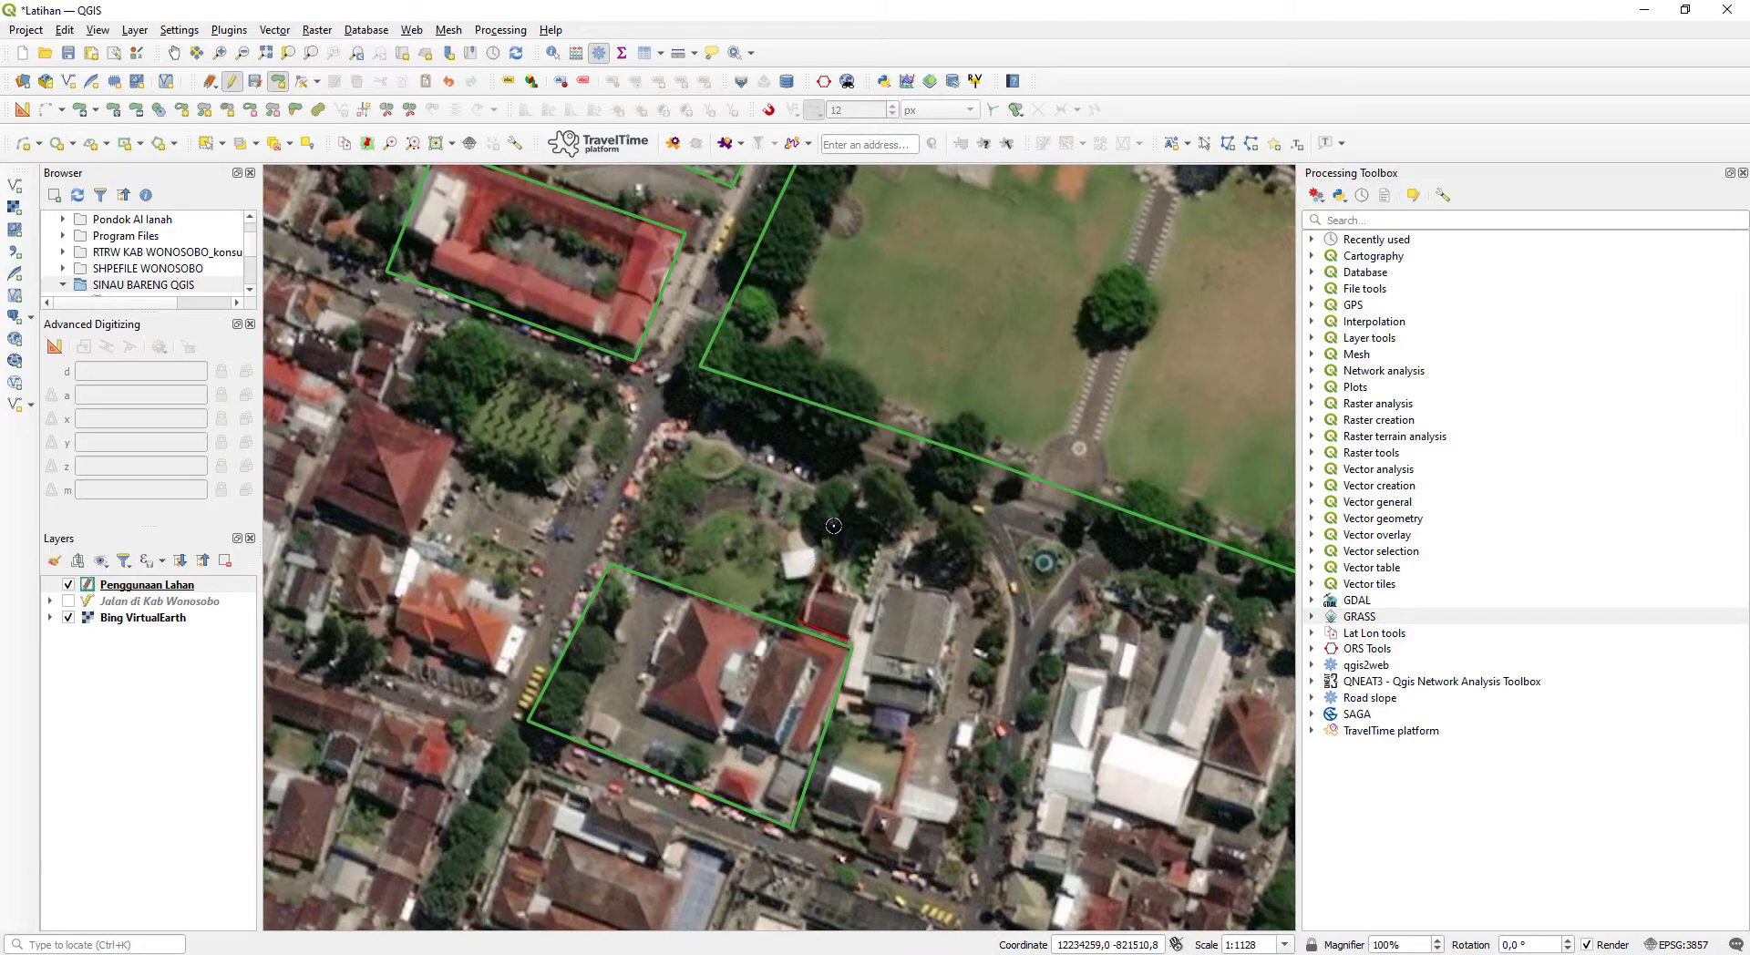
click(839, 505)
click(890, 518)
right_click(890, 518)
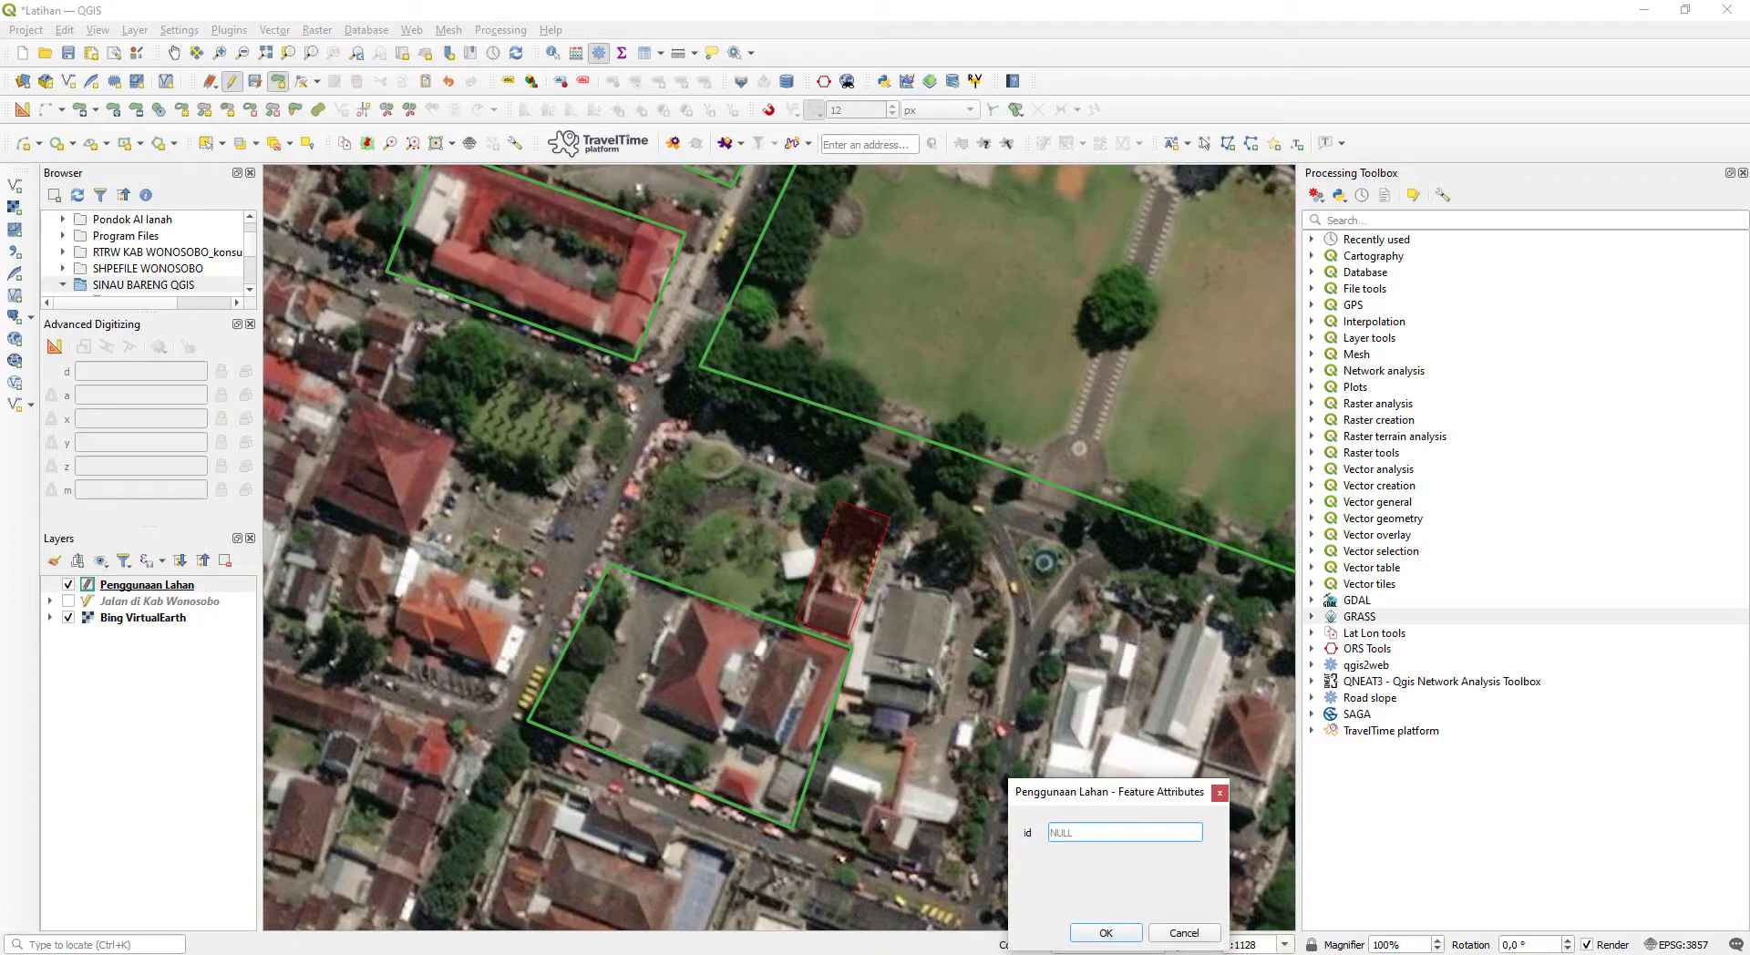
- Check the category numbers in the Notepad list and save the narrow building strip polygon
key(alt+Tab)
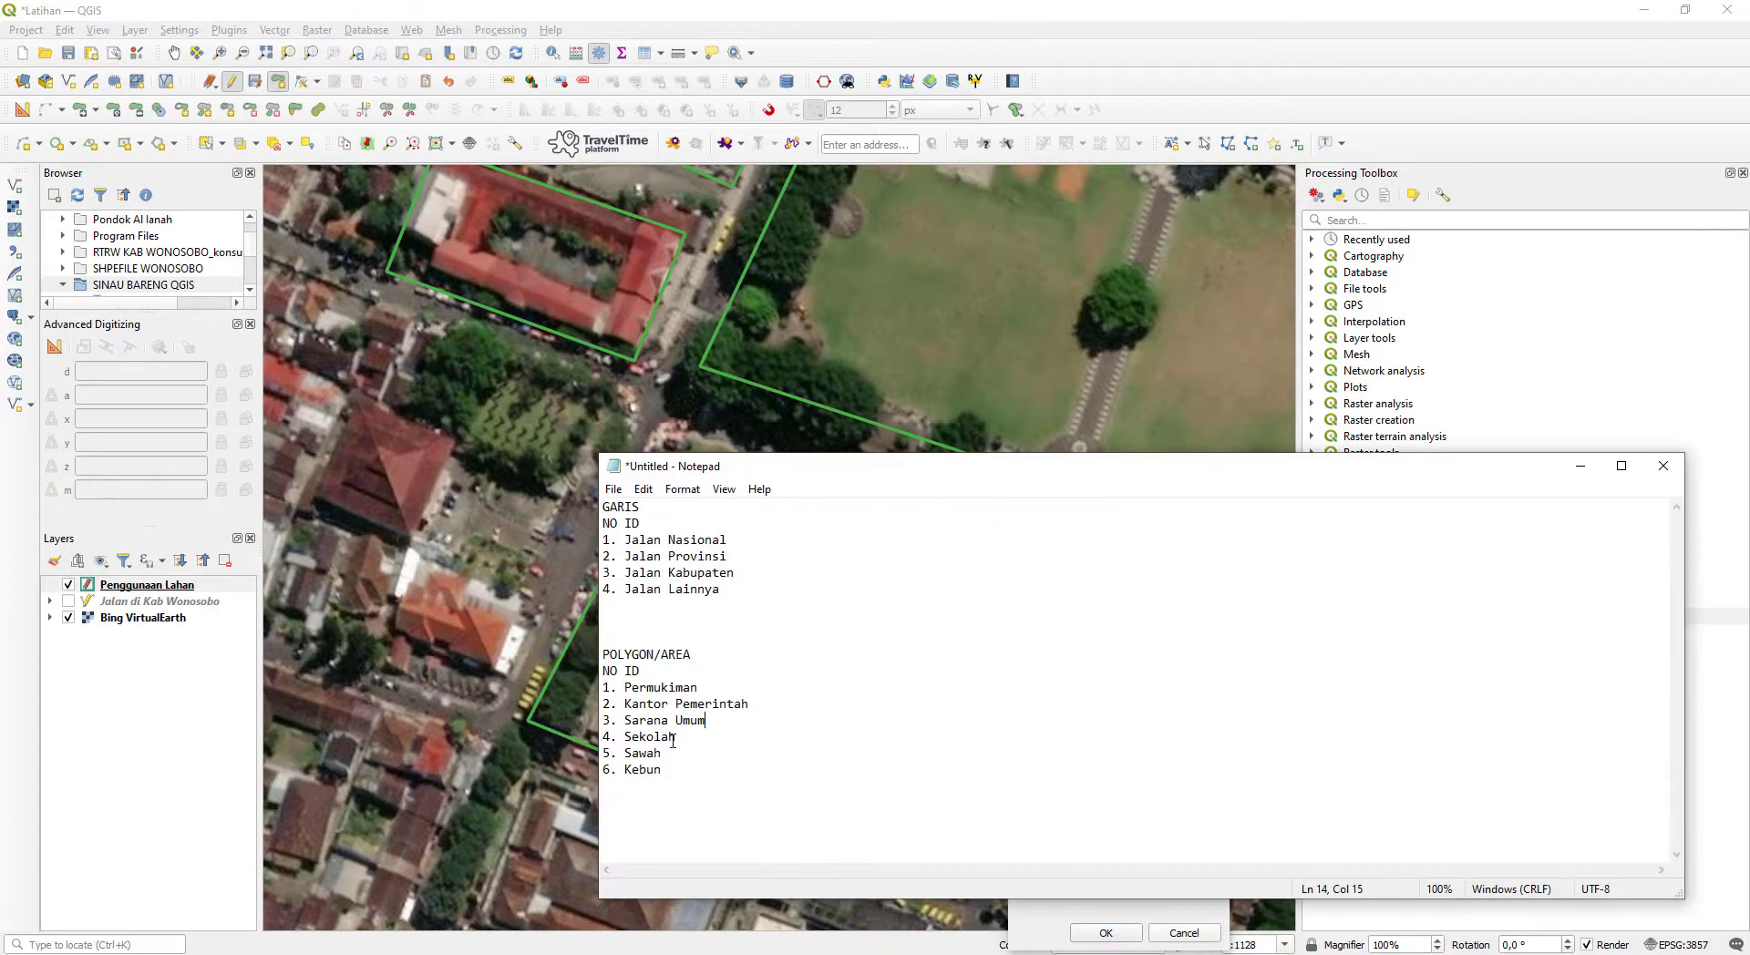
click(1580, 466)
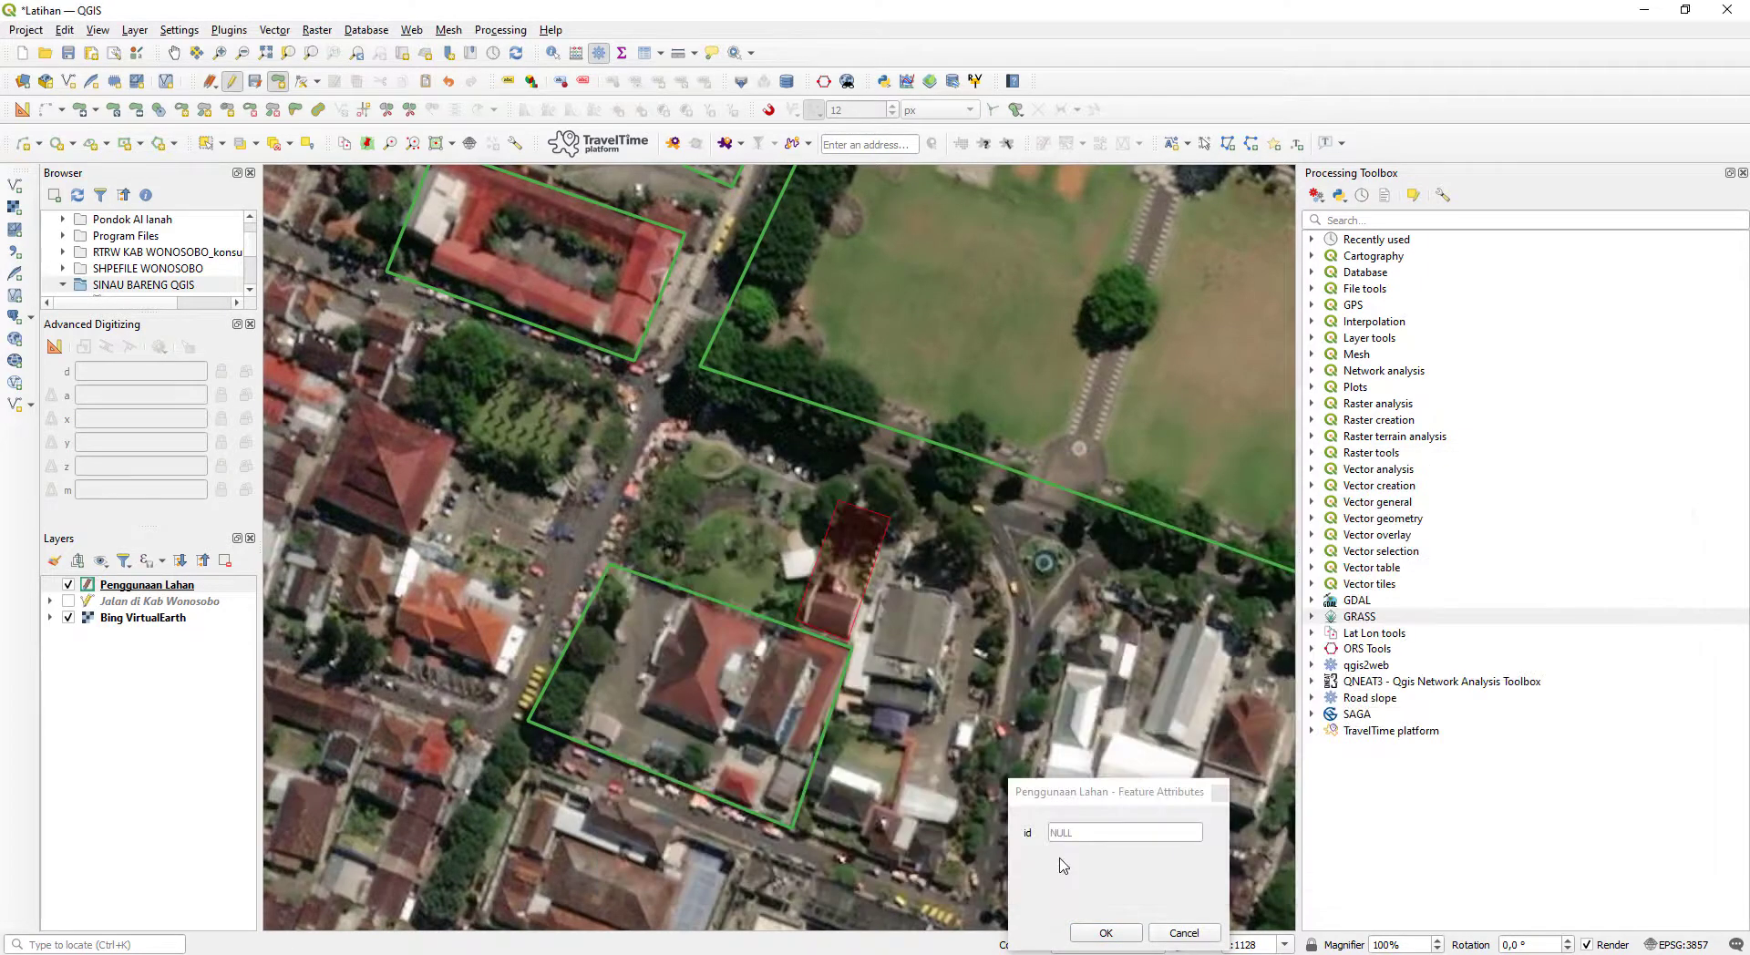
key(Return)
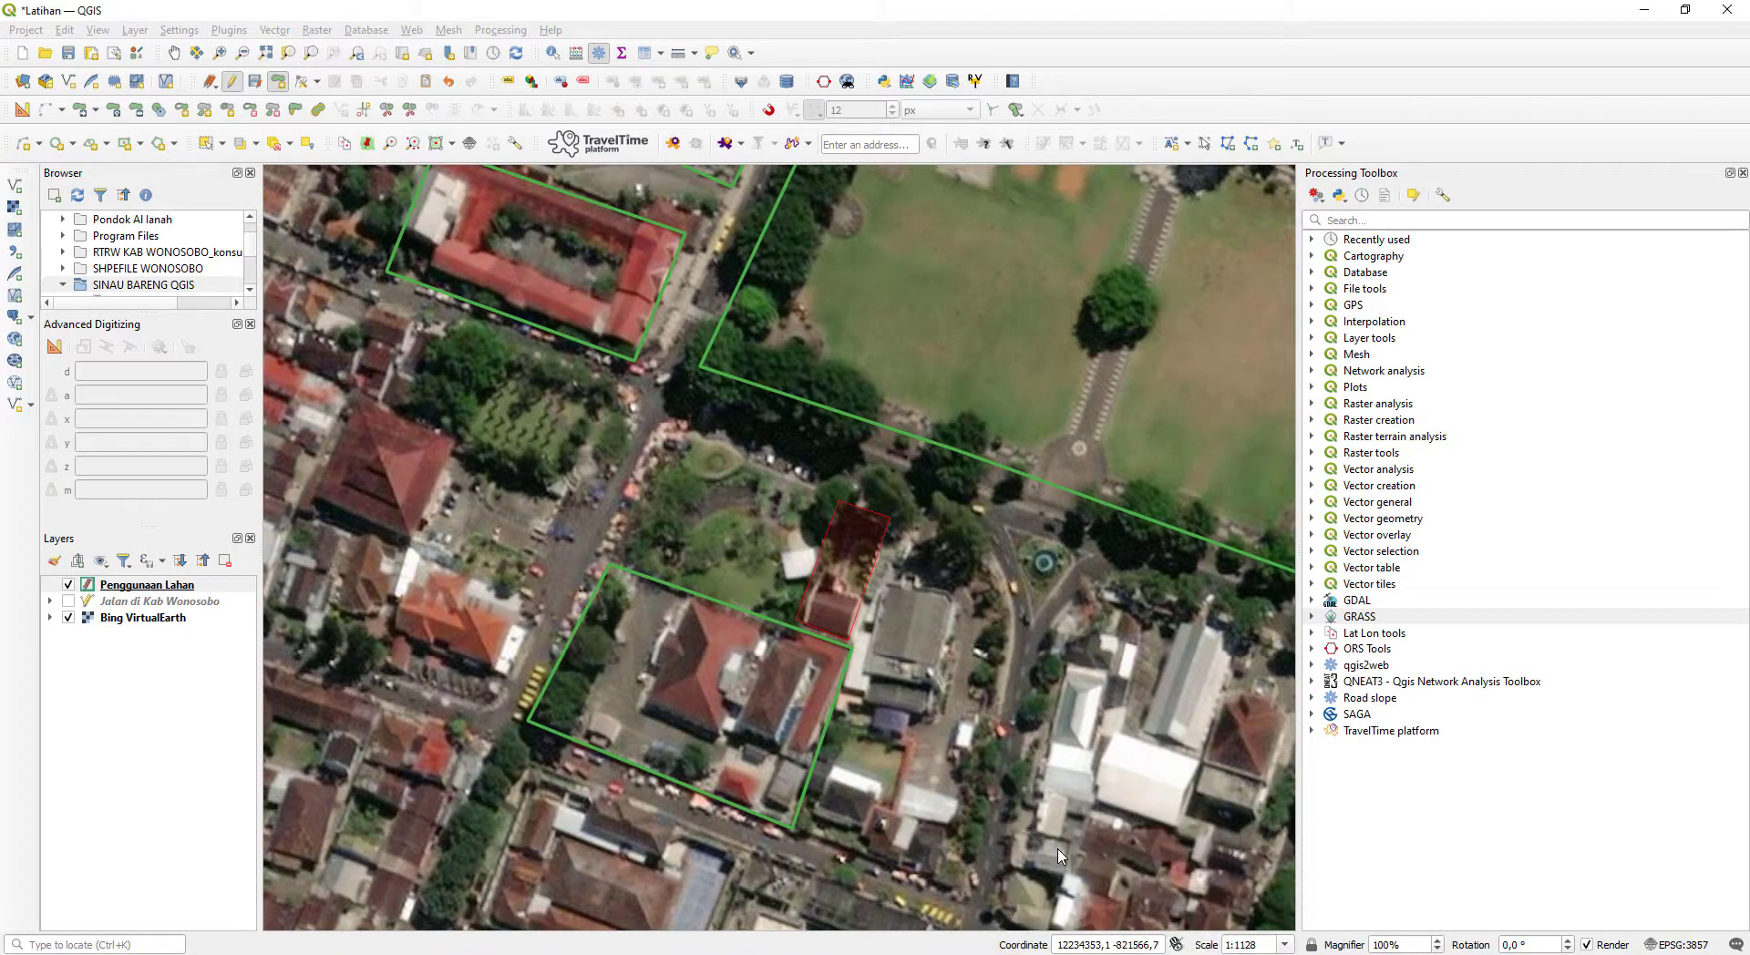
- Digitize a polygon around the small garden between the road, the southwest compound and the narrow building strip
click(611, 555)
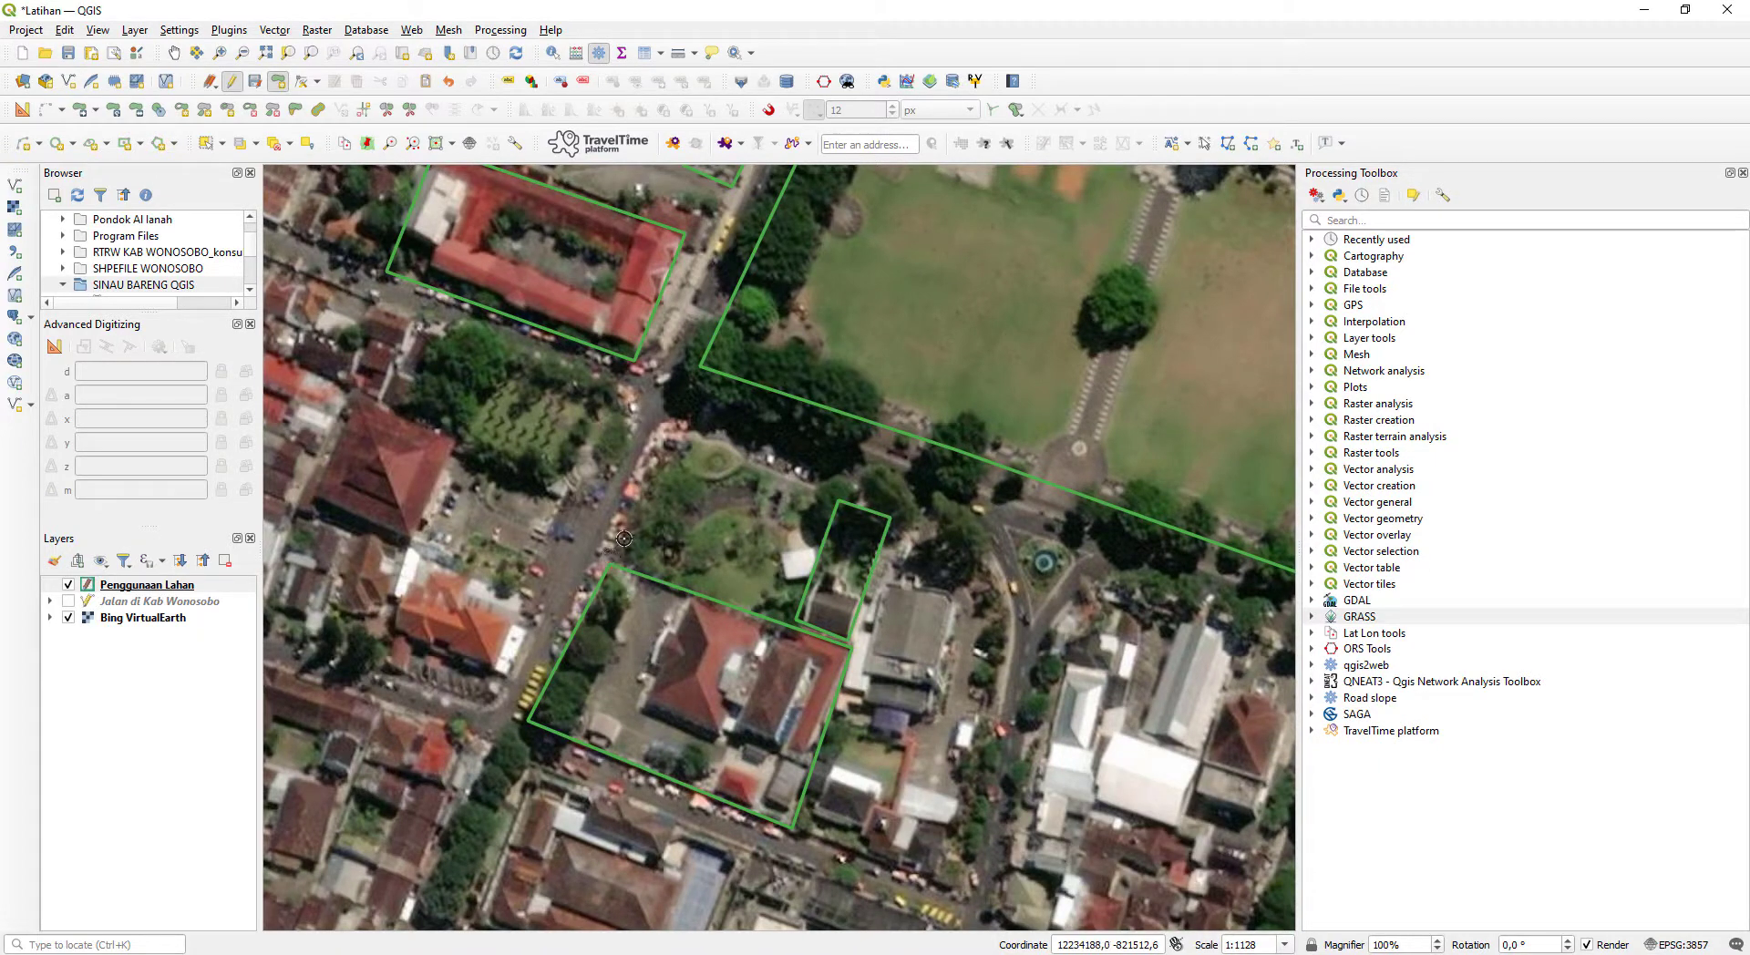
click(671, 441)
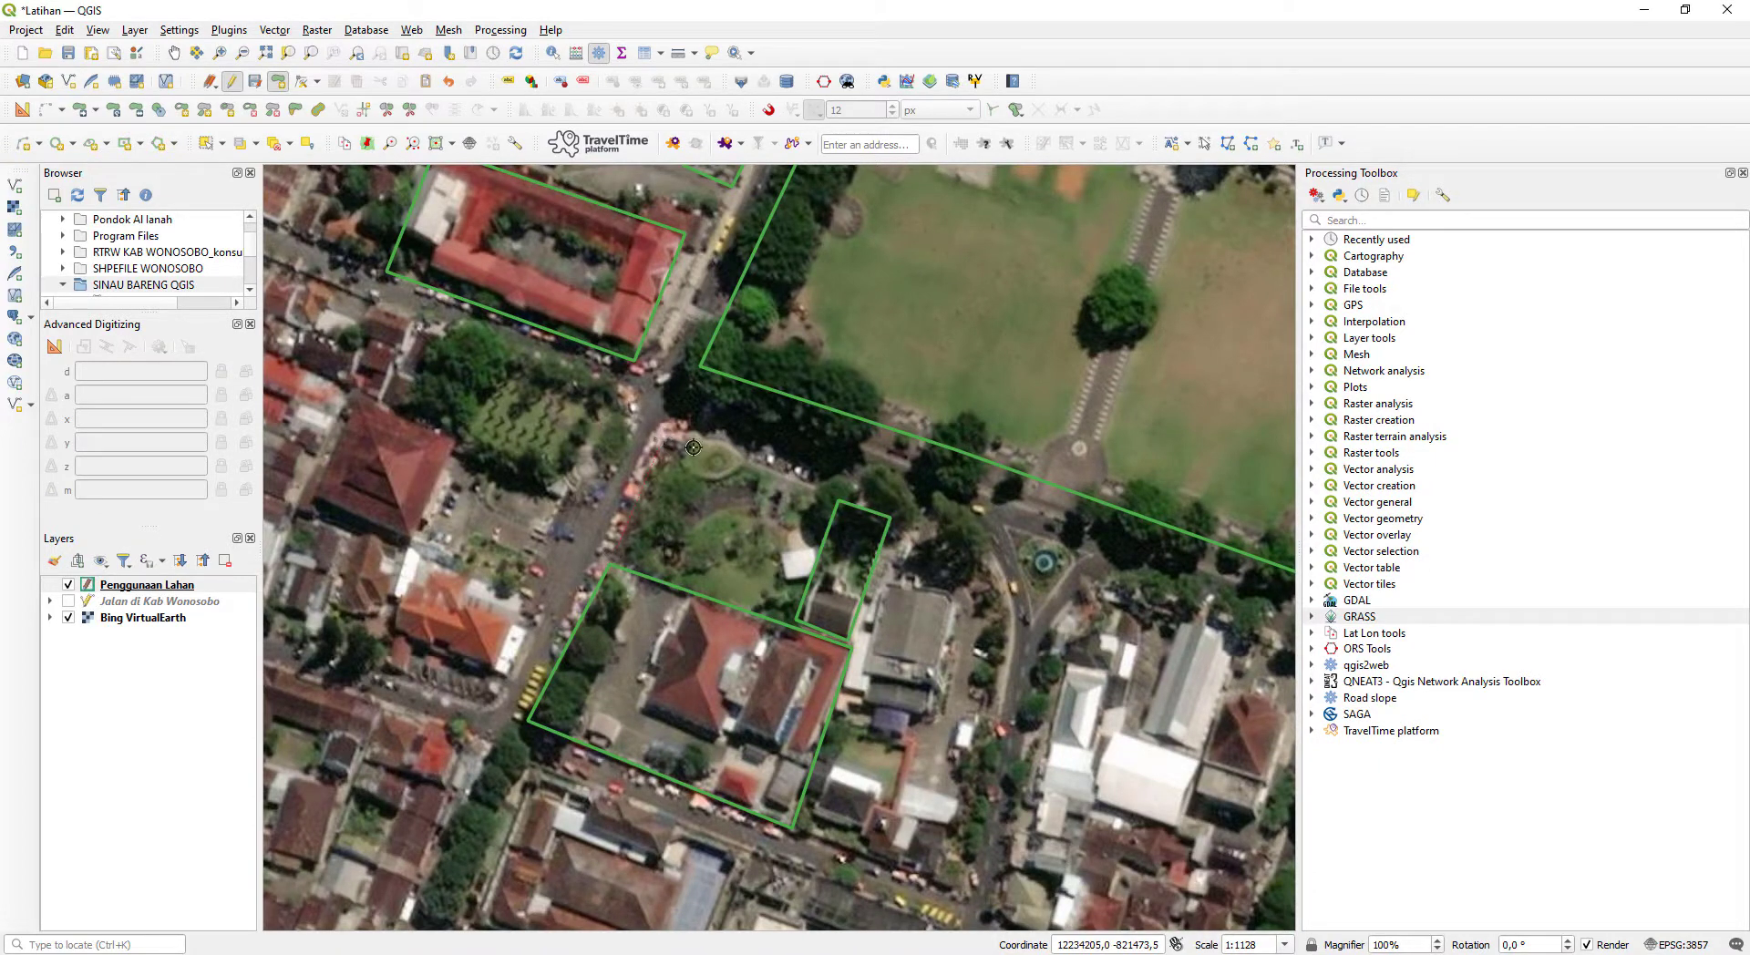
click(837, 496)
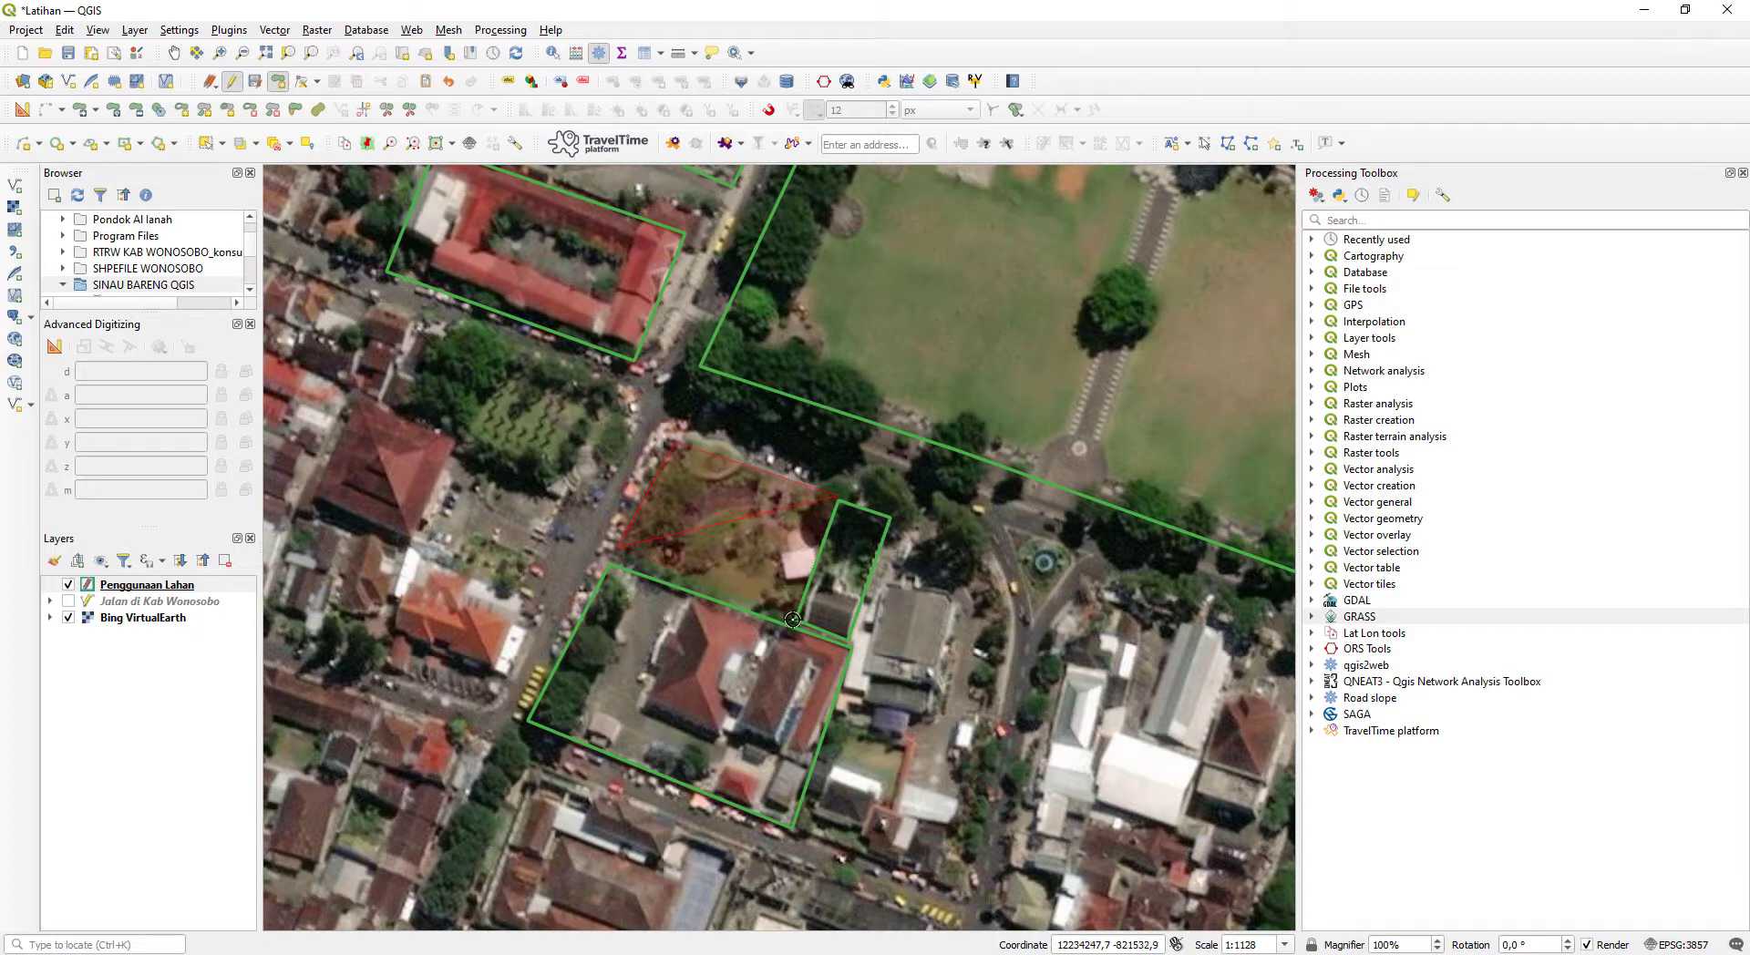
click(793, 619)
right_click(622, 557)
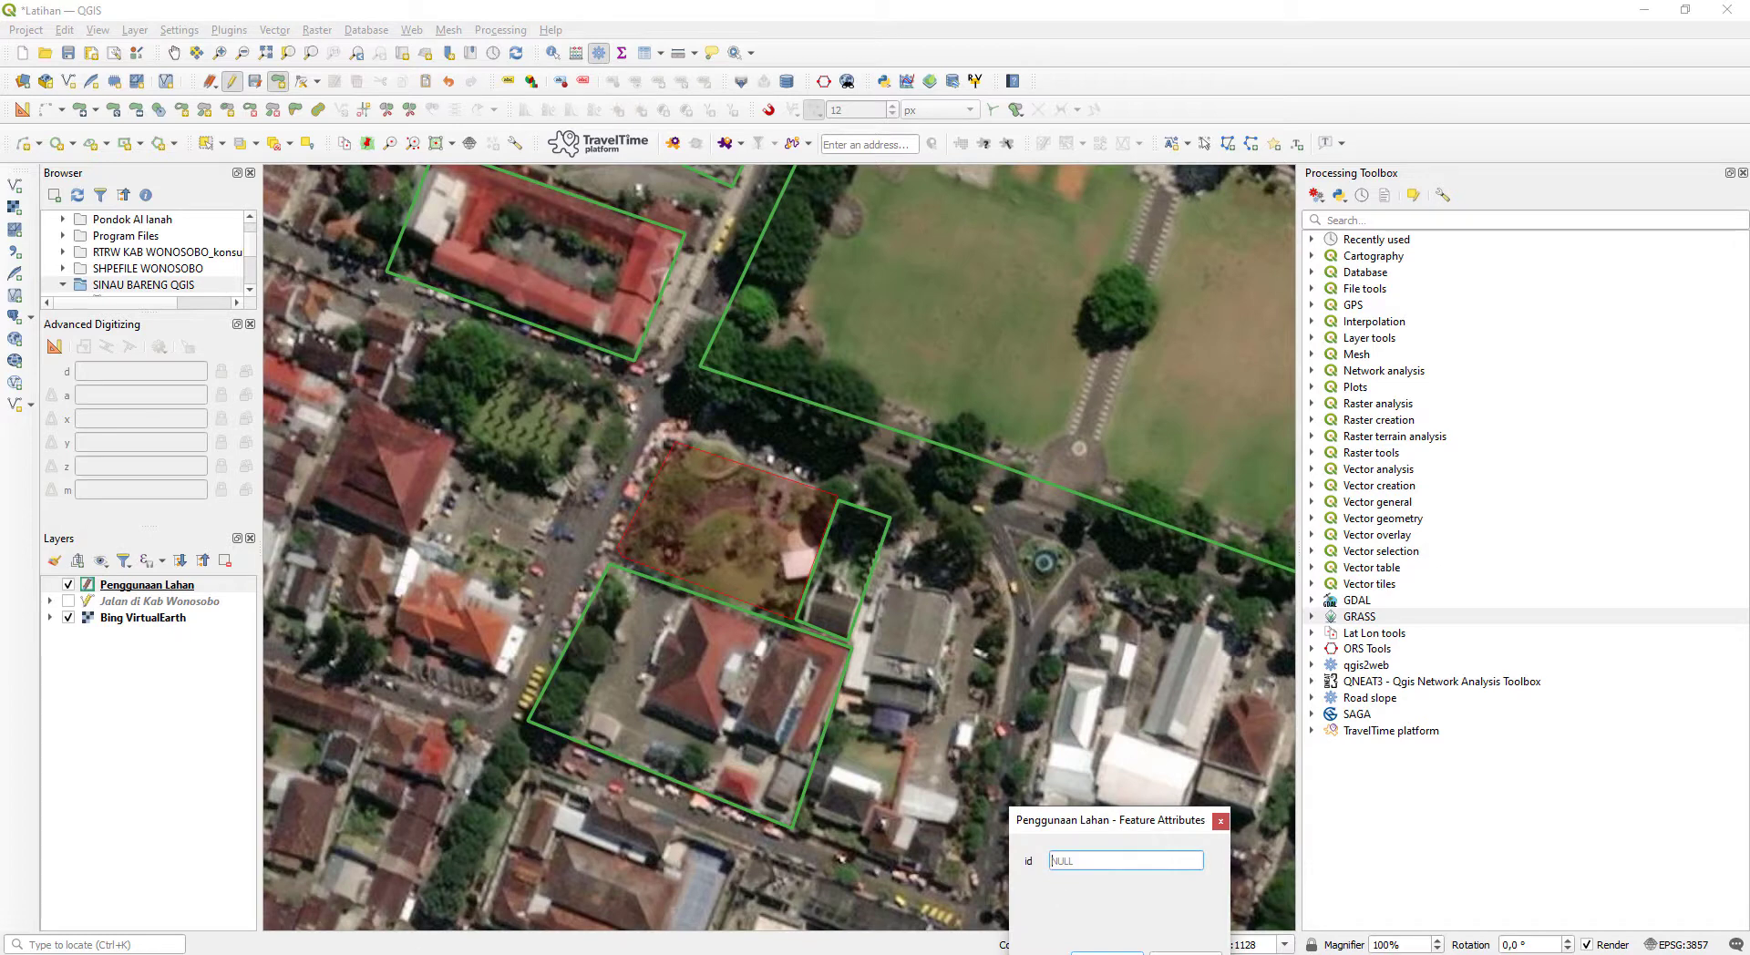
- Check the polygon category numbers in the Notepad list and save the small garden polygon
key(alt+Tab)
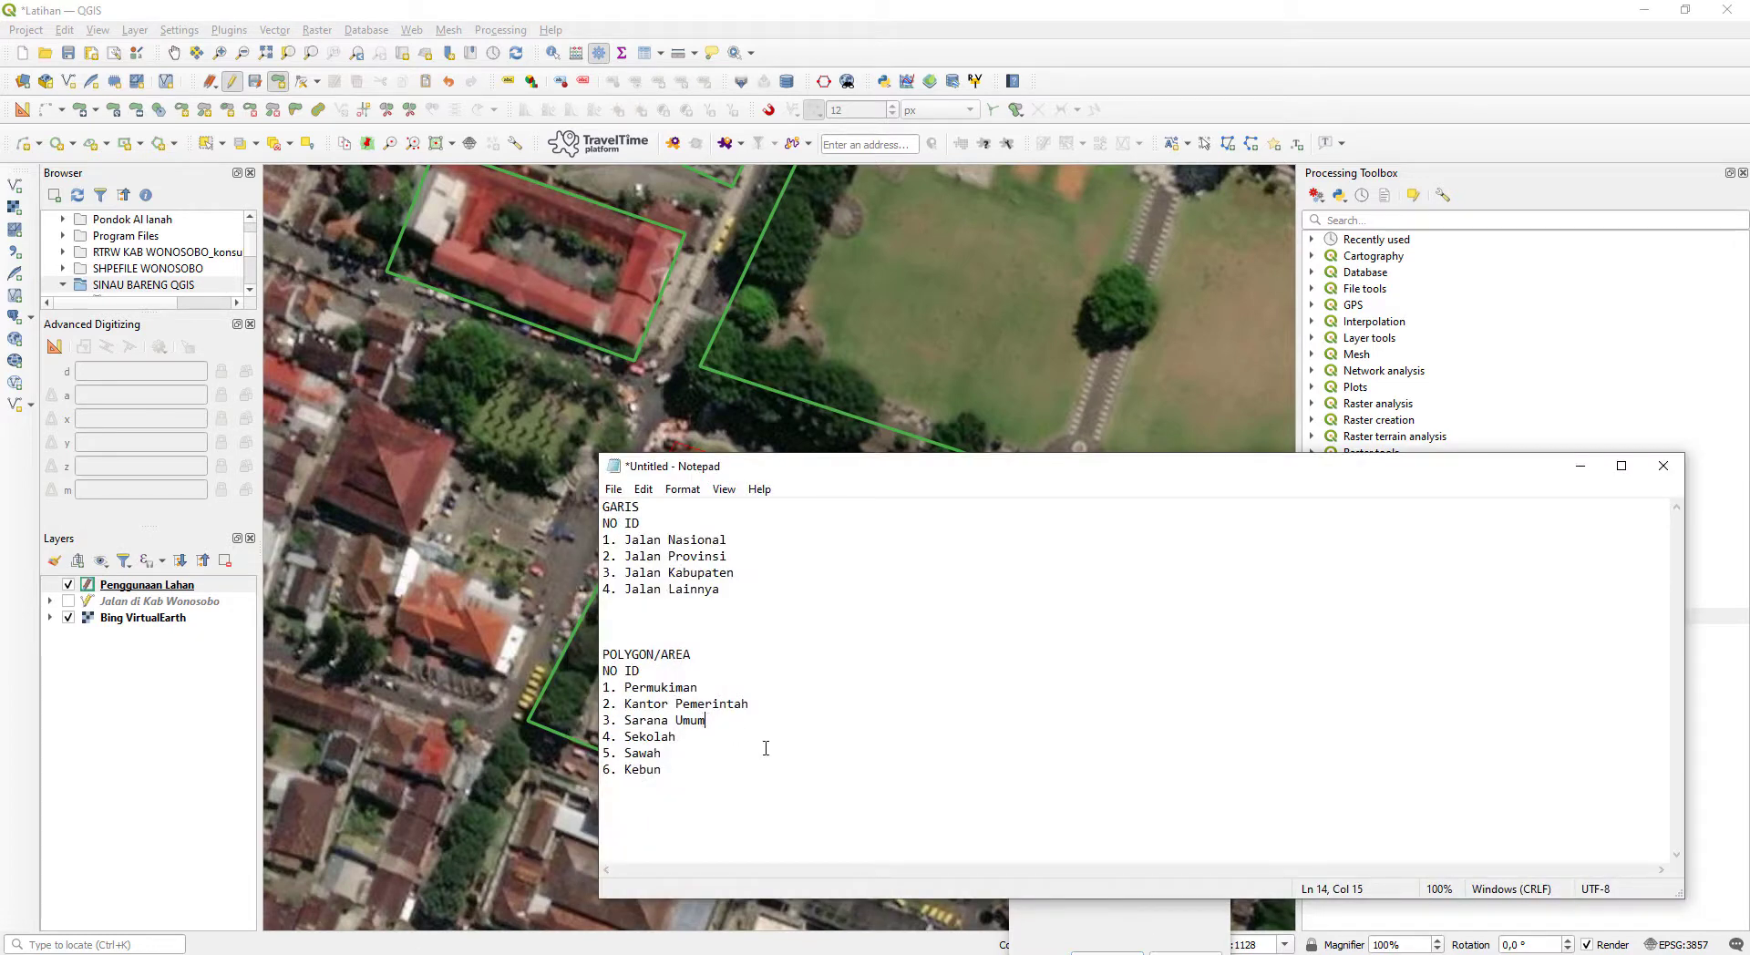
click(1080, 920)
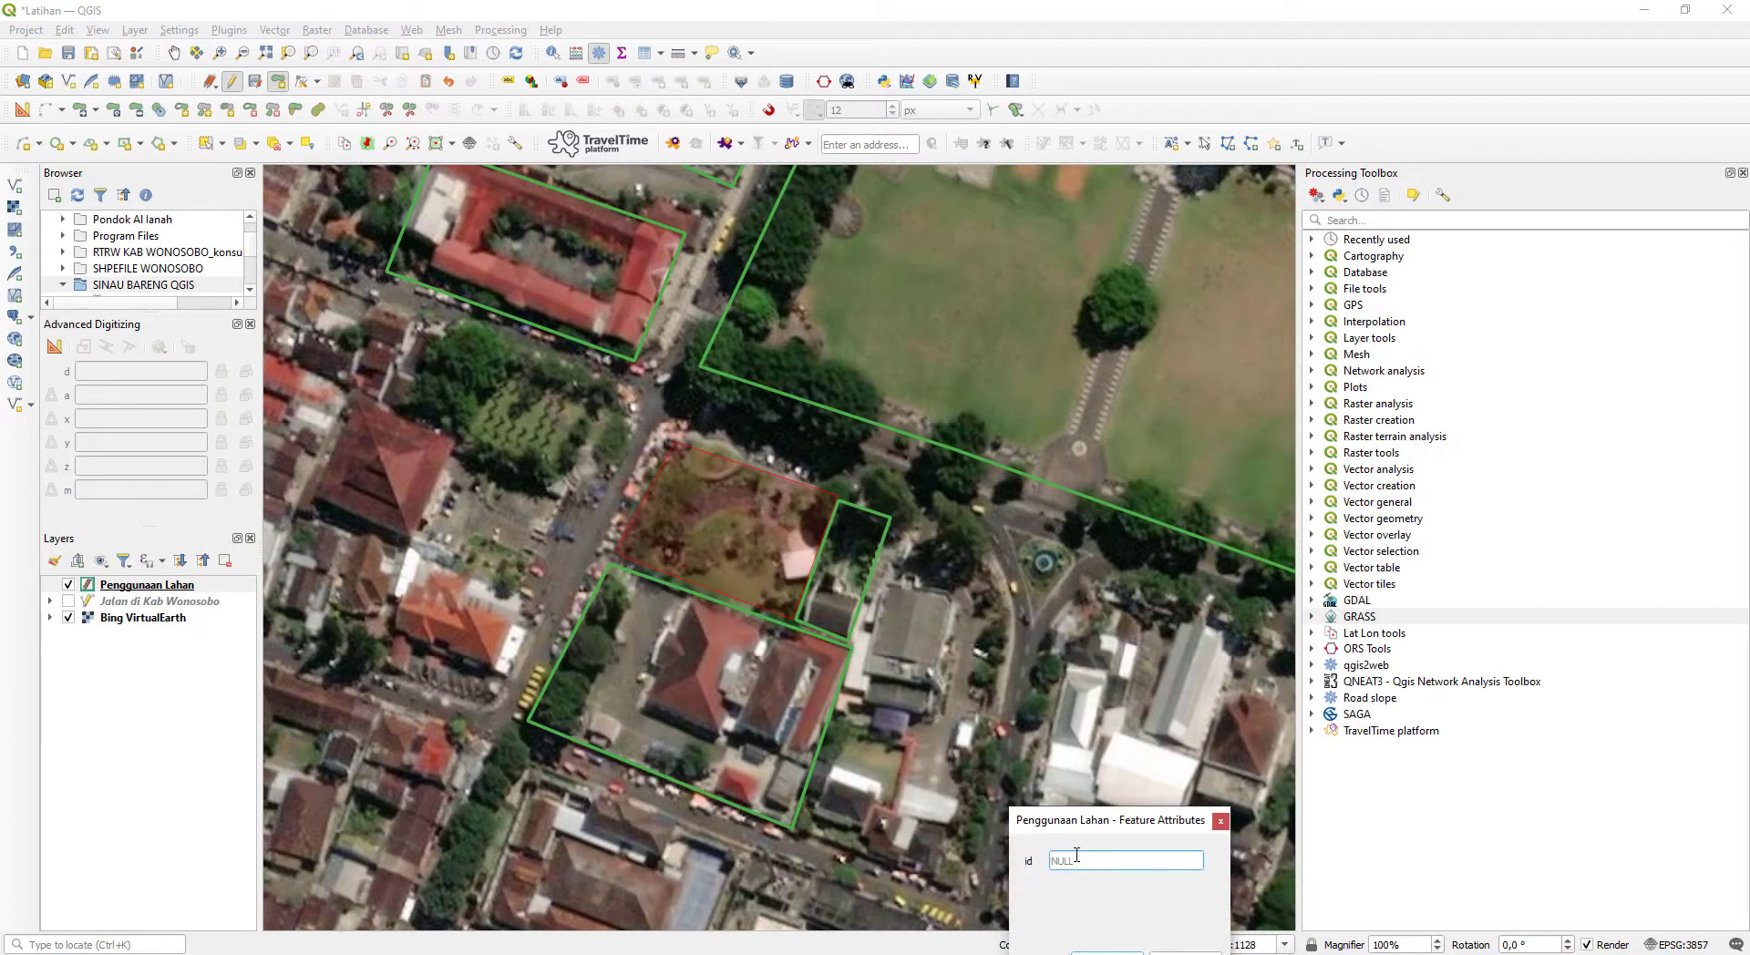
key(Return)
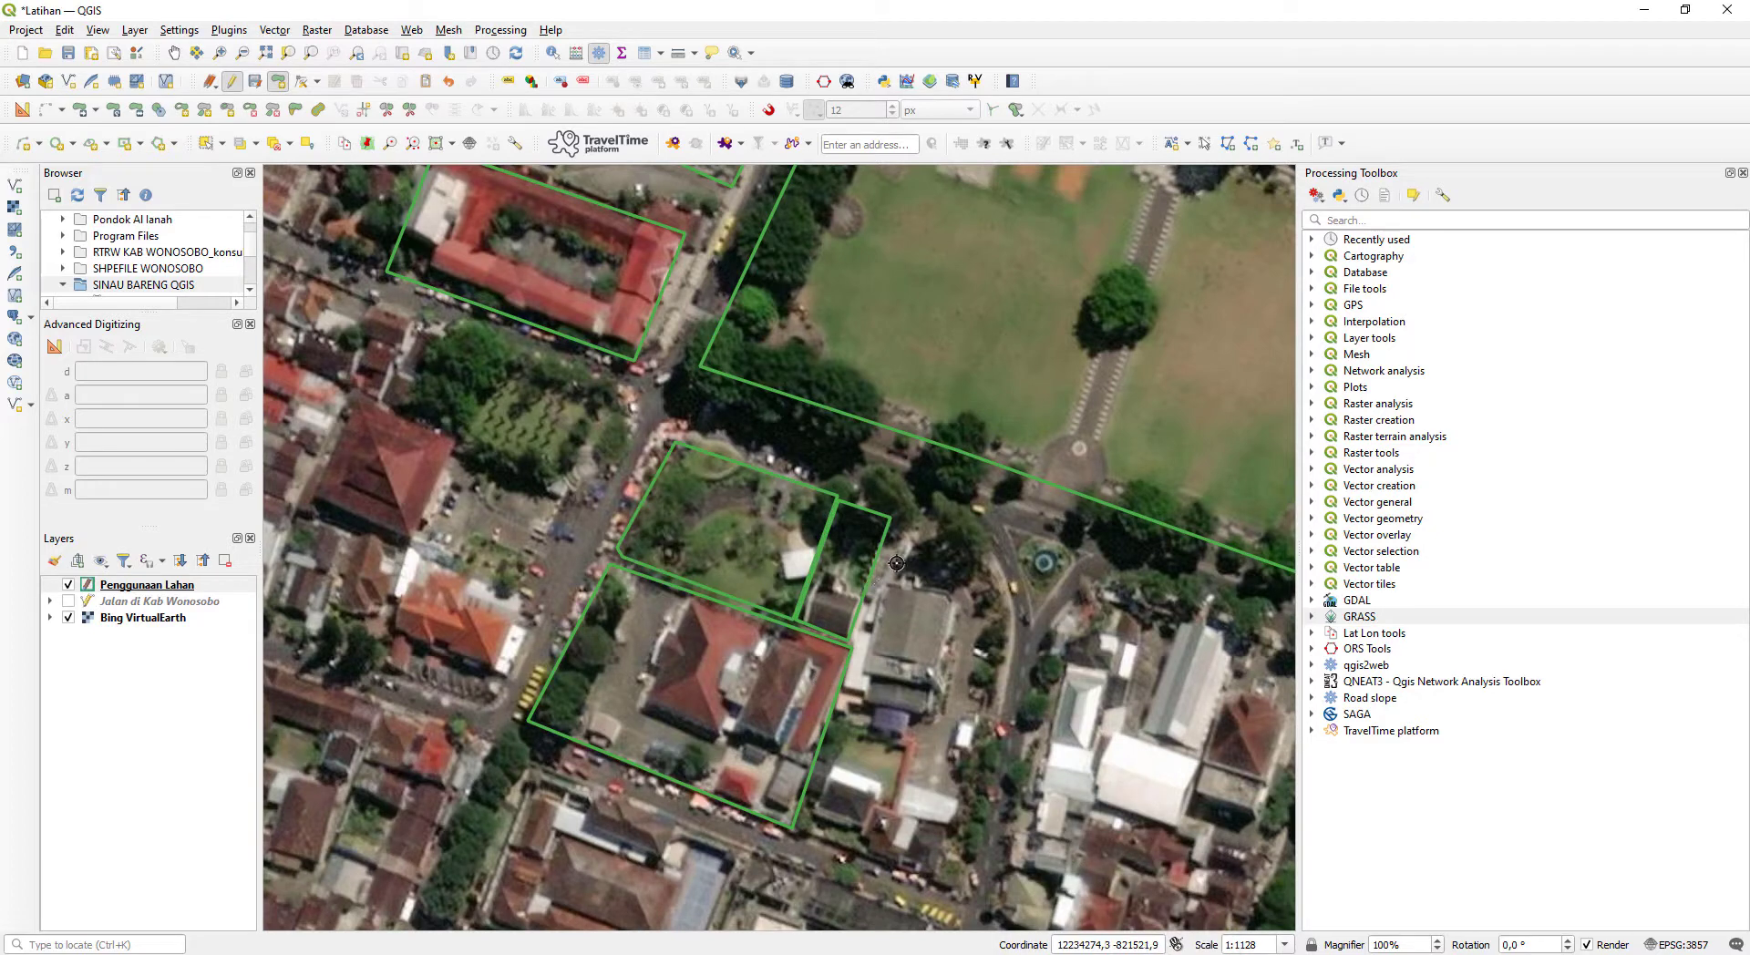
- Digitize a polygon around the curved-edge building block just east of the southwest compound, up to the surrounding roads, and save it with id 3
click(914, 516)
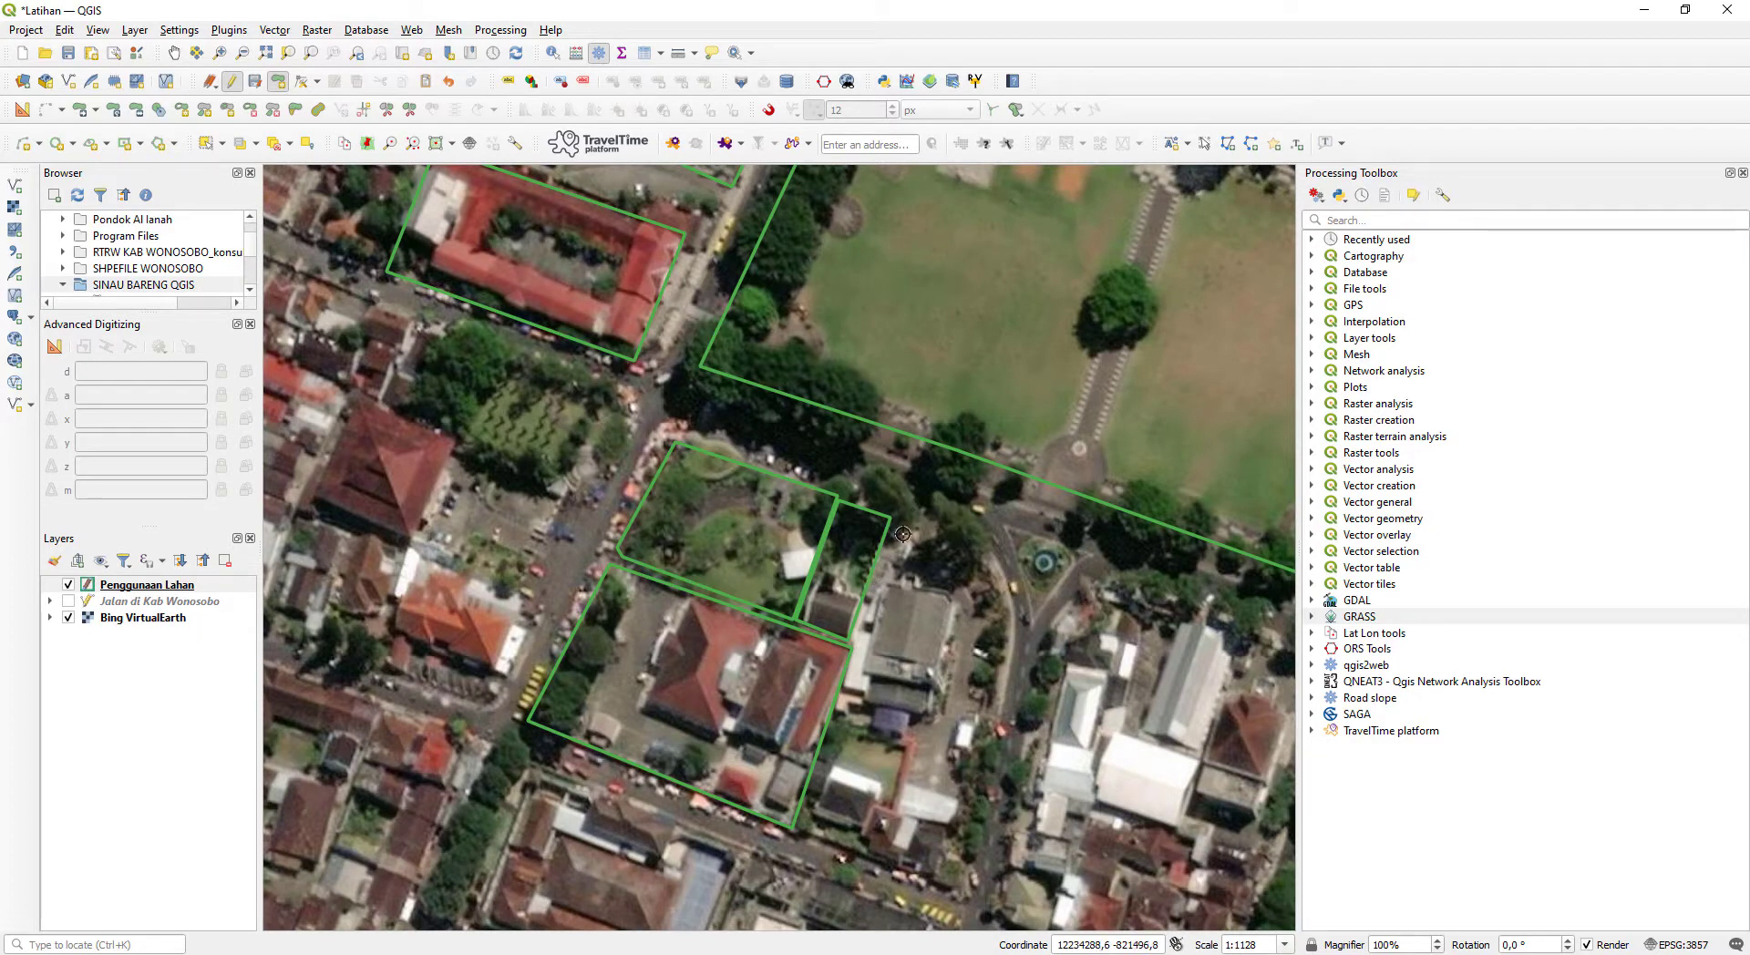
click(857, 658)
click(799, 829)
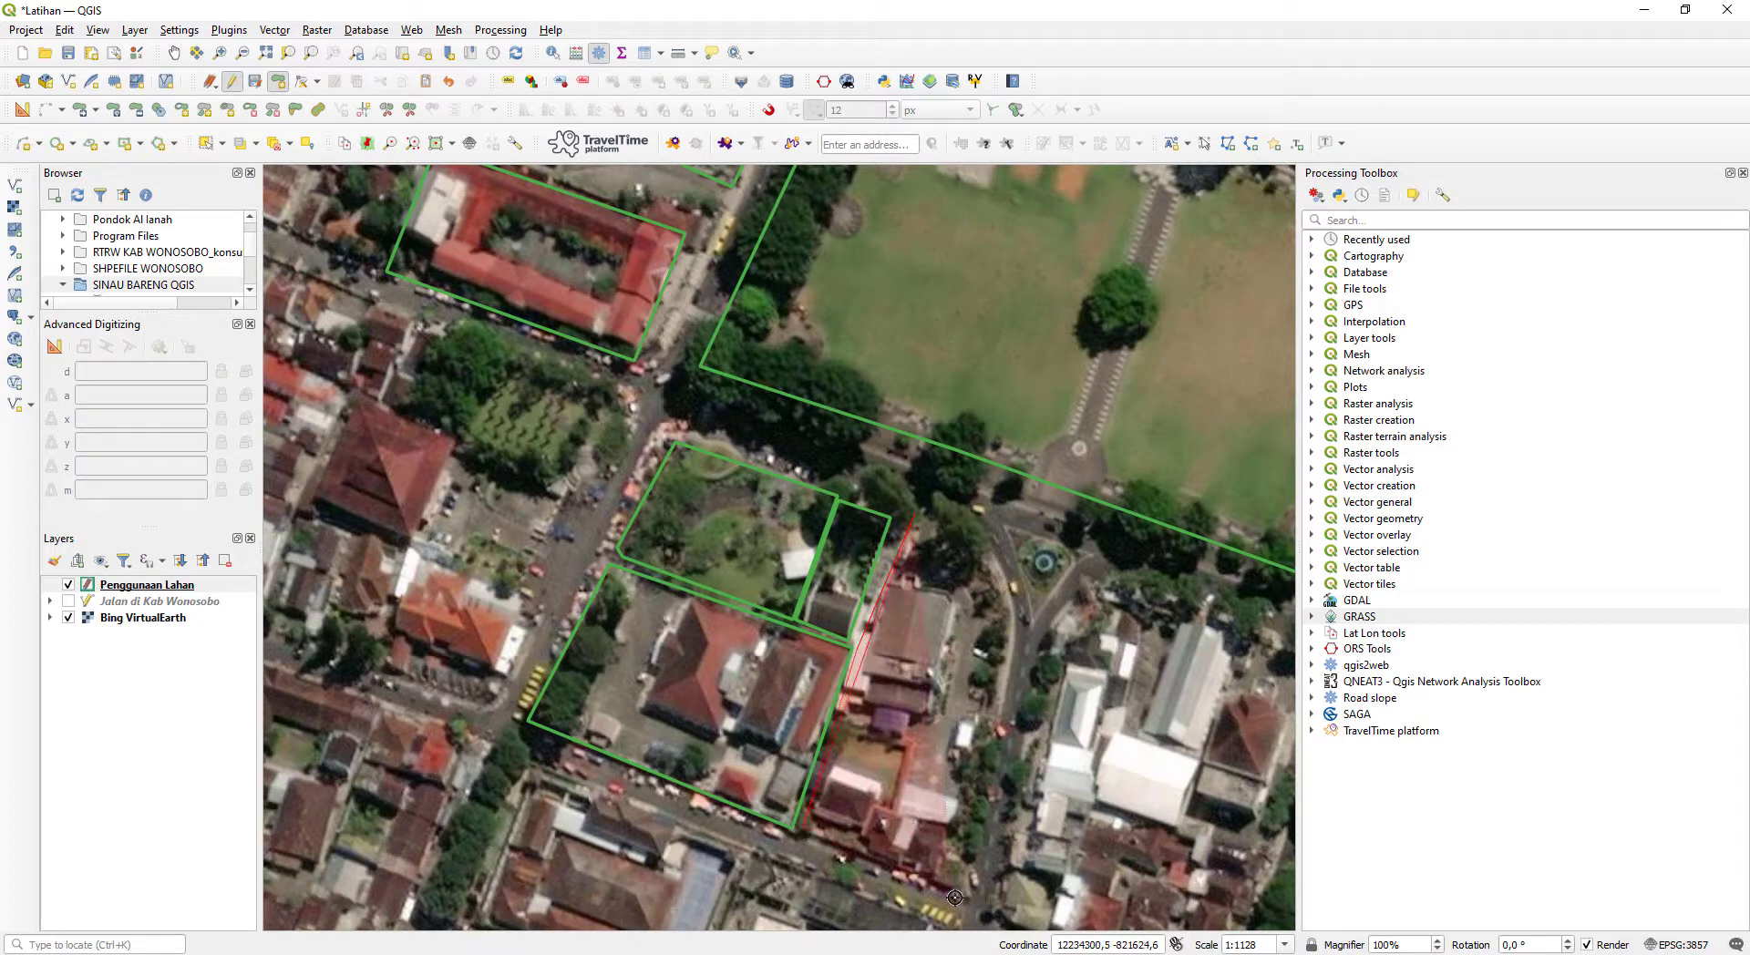
click(954, 894)
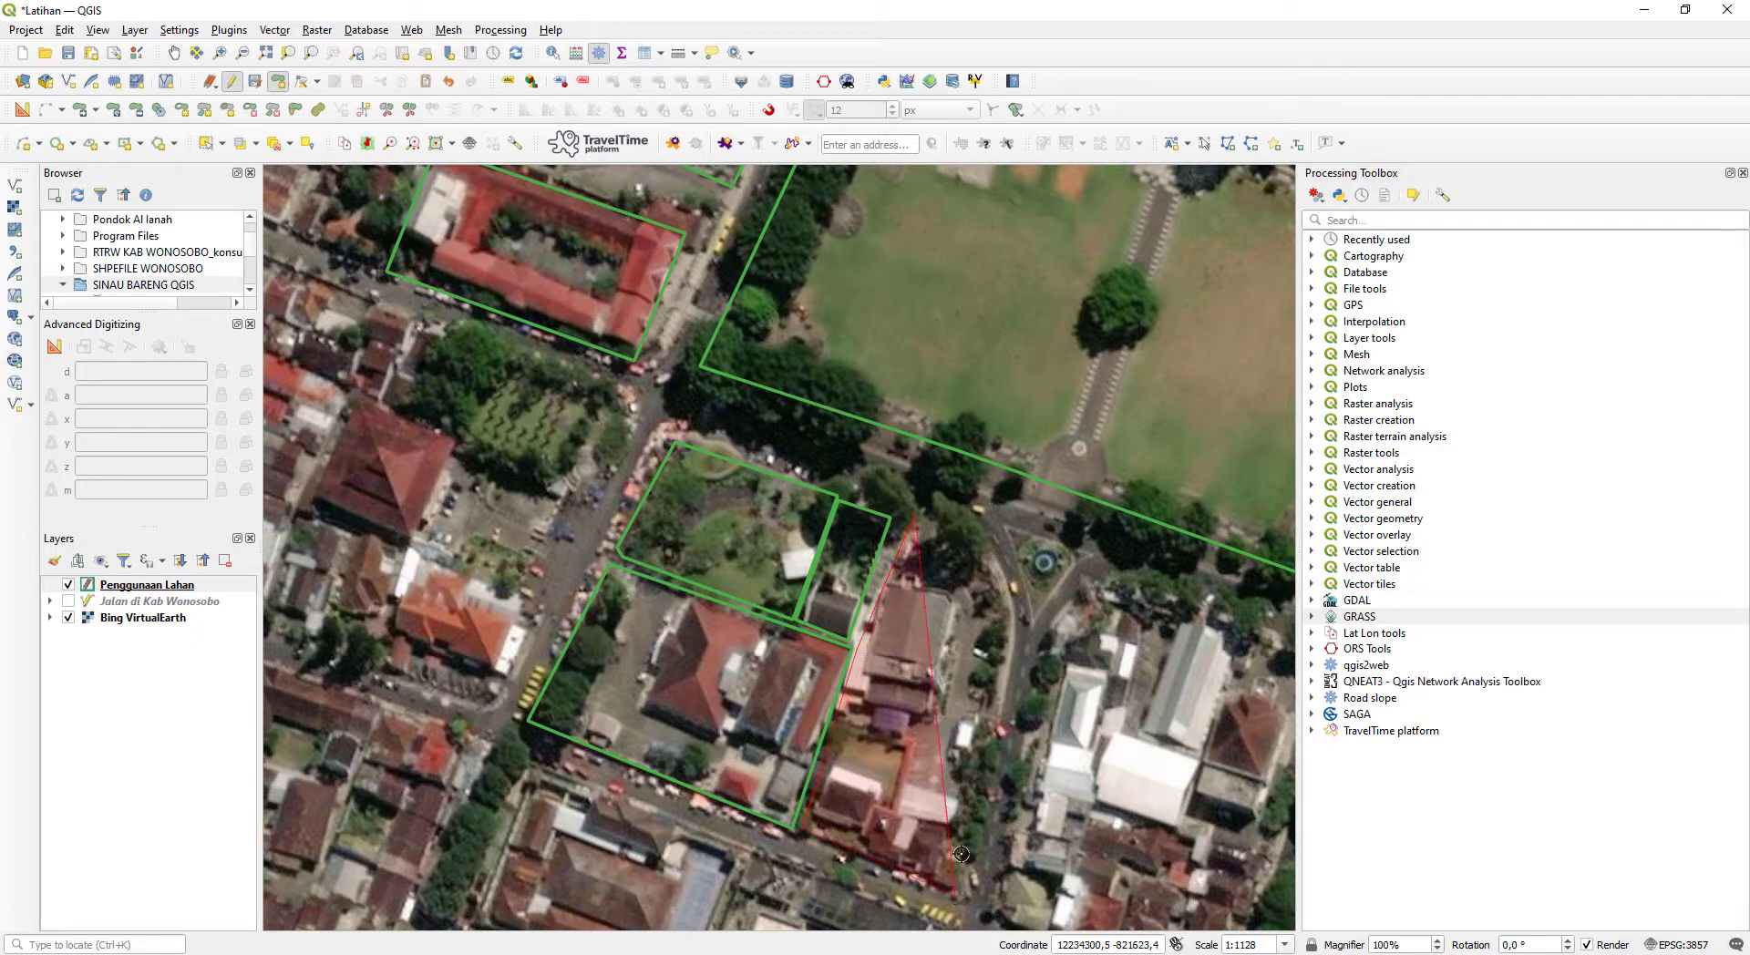
click(1006, 633)
click(994, 567)
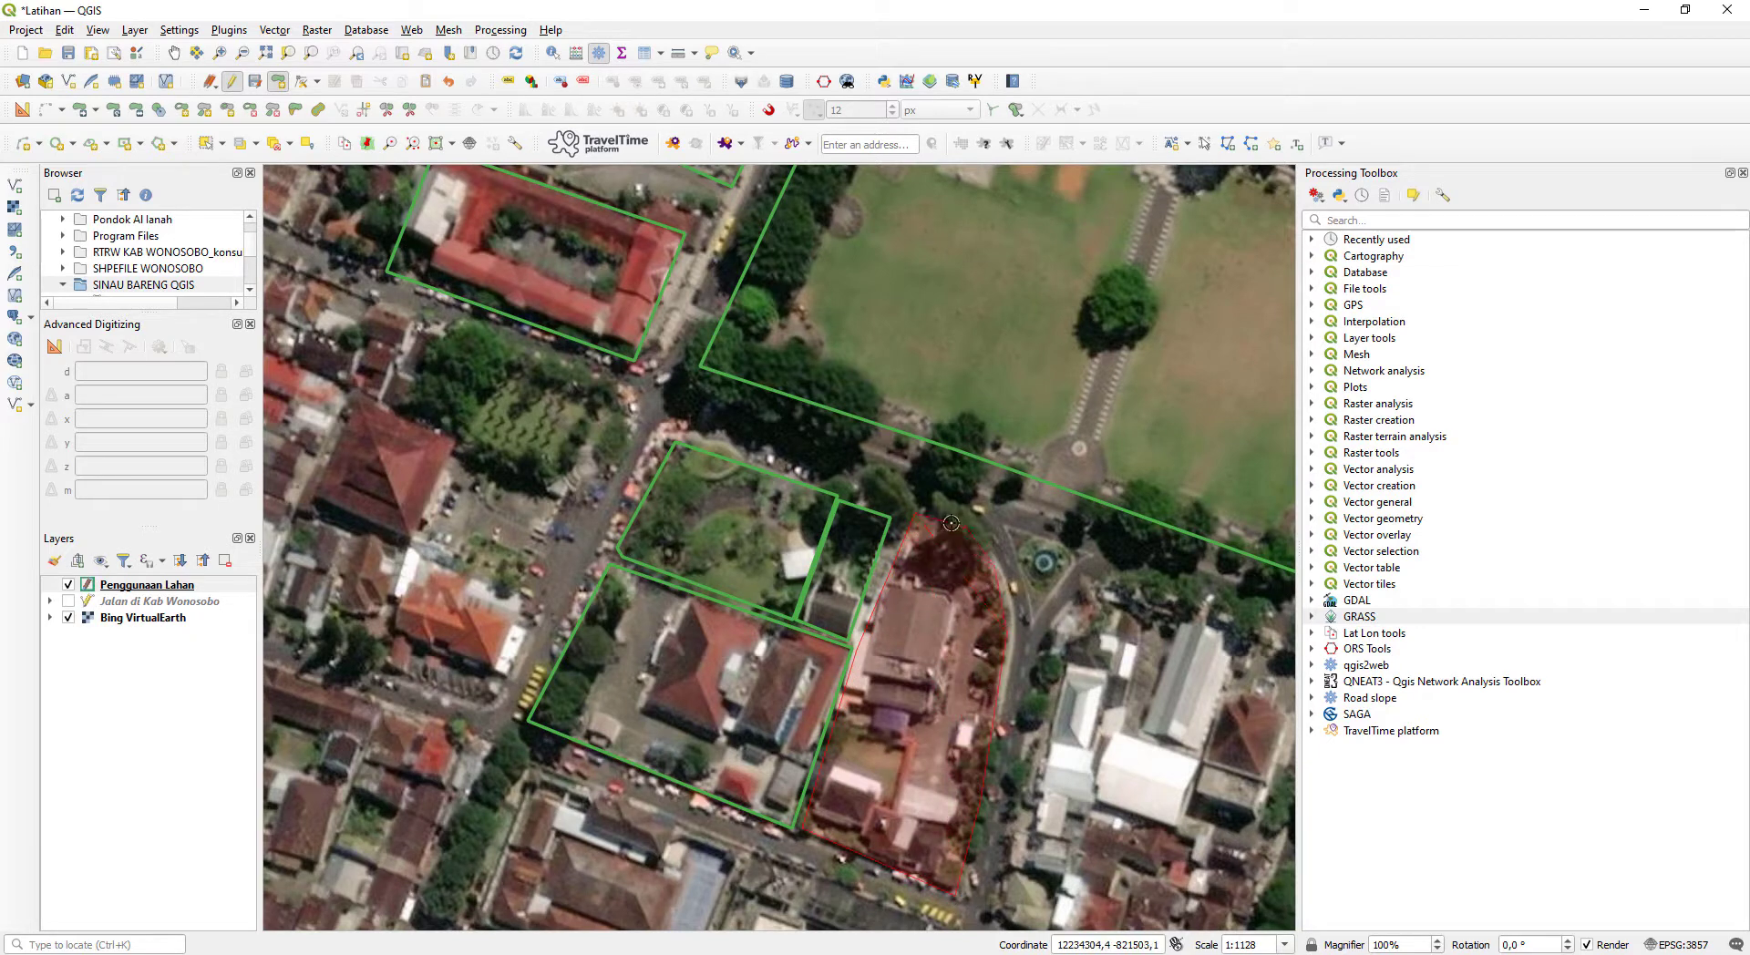
right_click(934, 511)
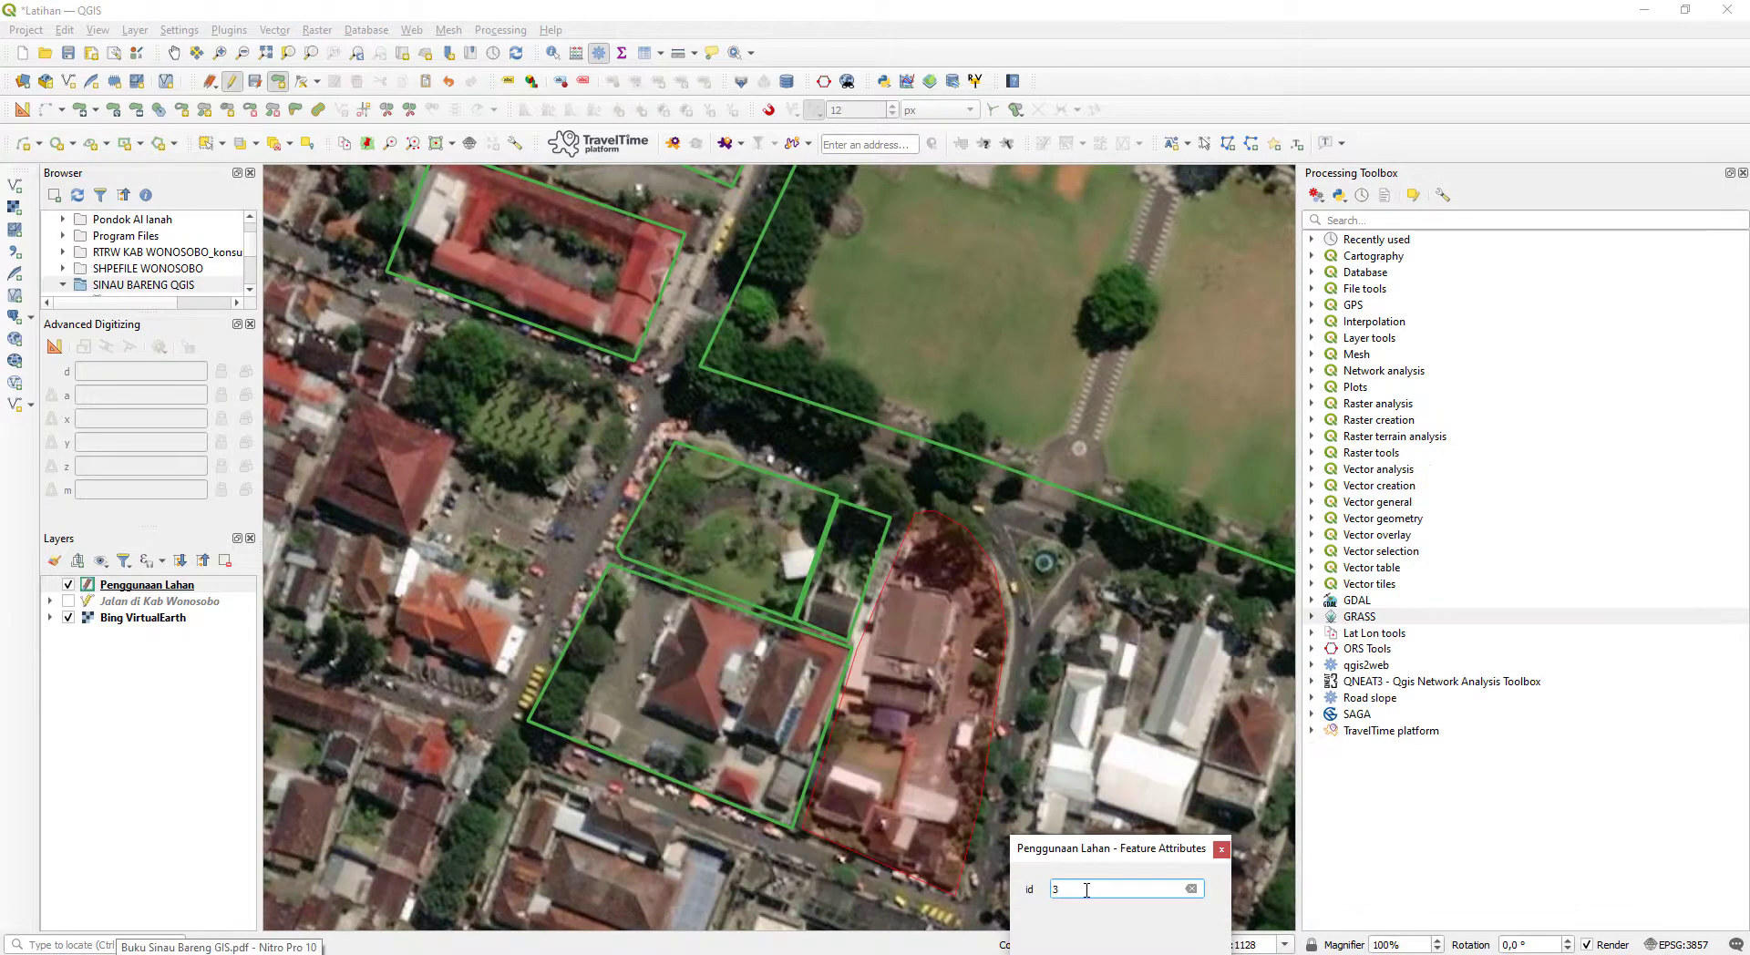
key(Return)
- Digitize a polygon around the dark-red pyramid-roofed building and its parking yard west of the garden across the road, and save it with id 3
scroll(433, 221, down, 1)
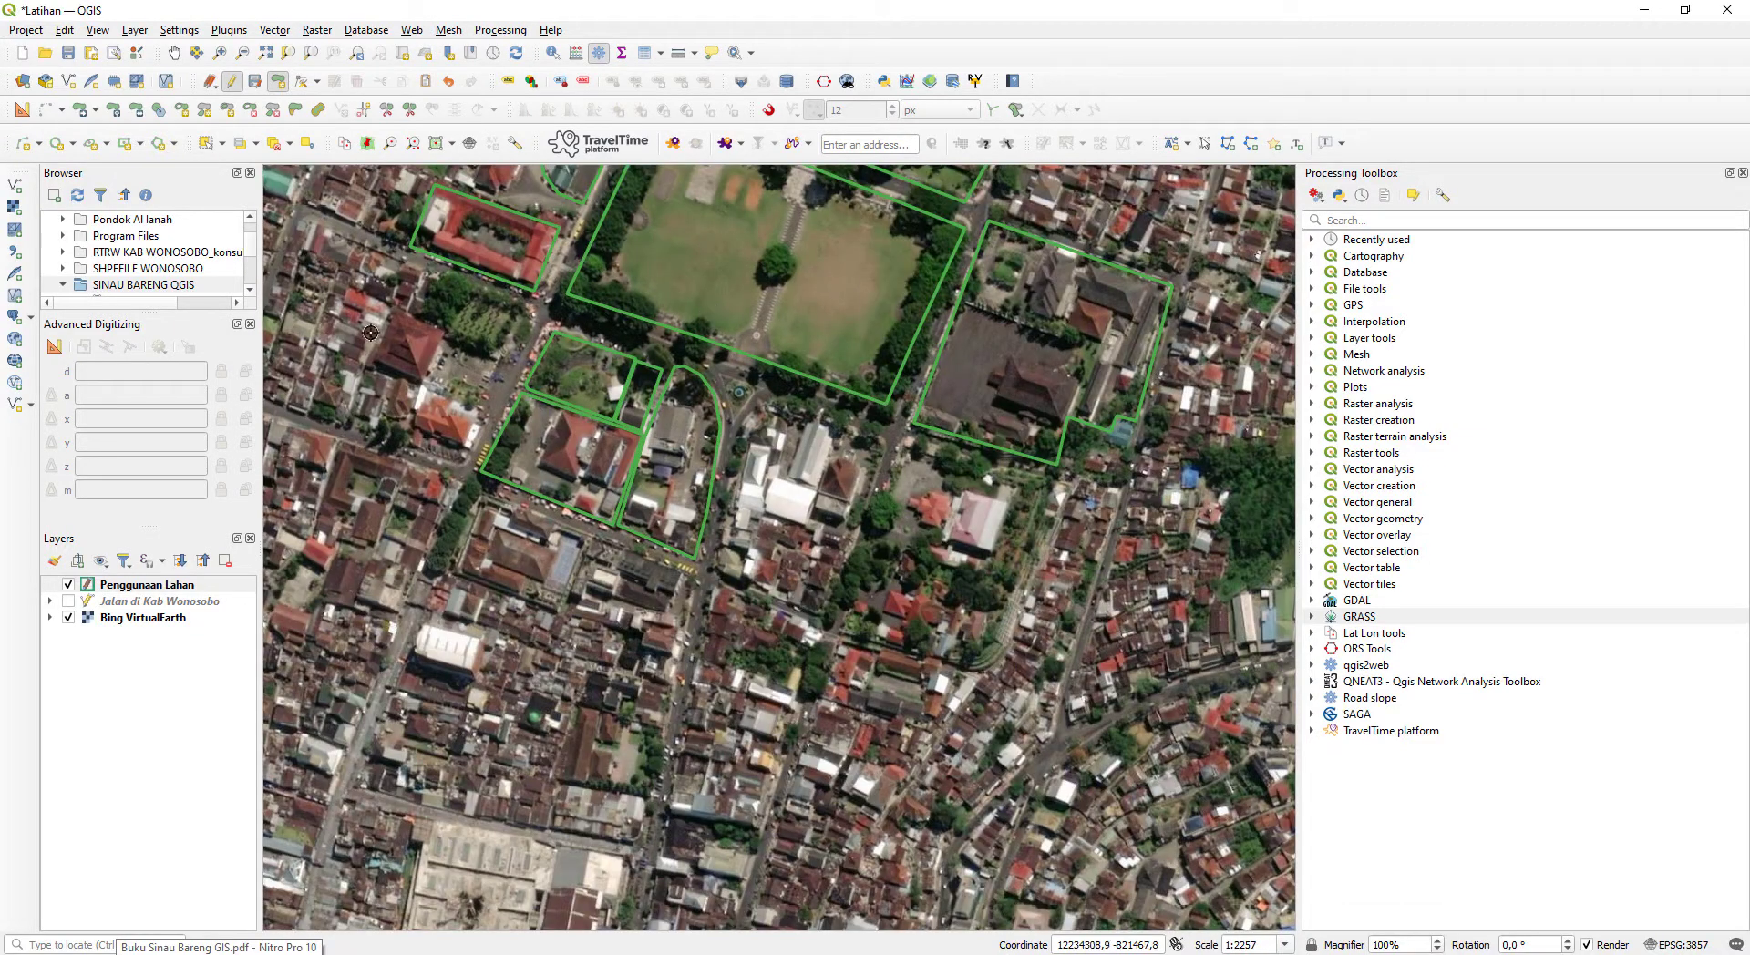
drag(370, 331, 662, 538)
scroll(662, 538, up, 1)
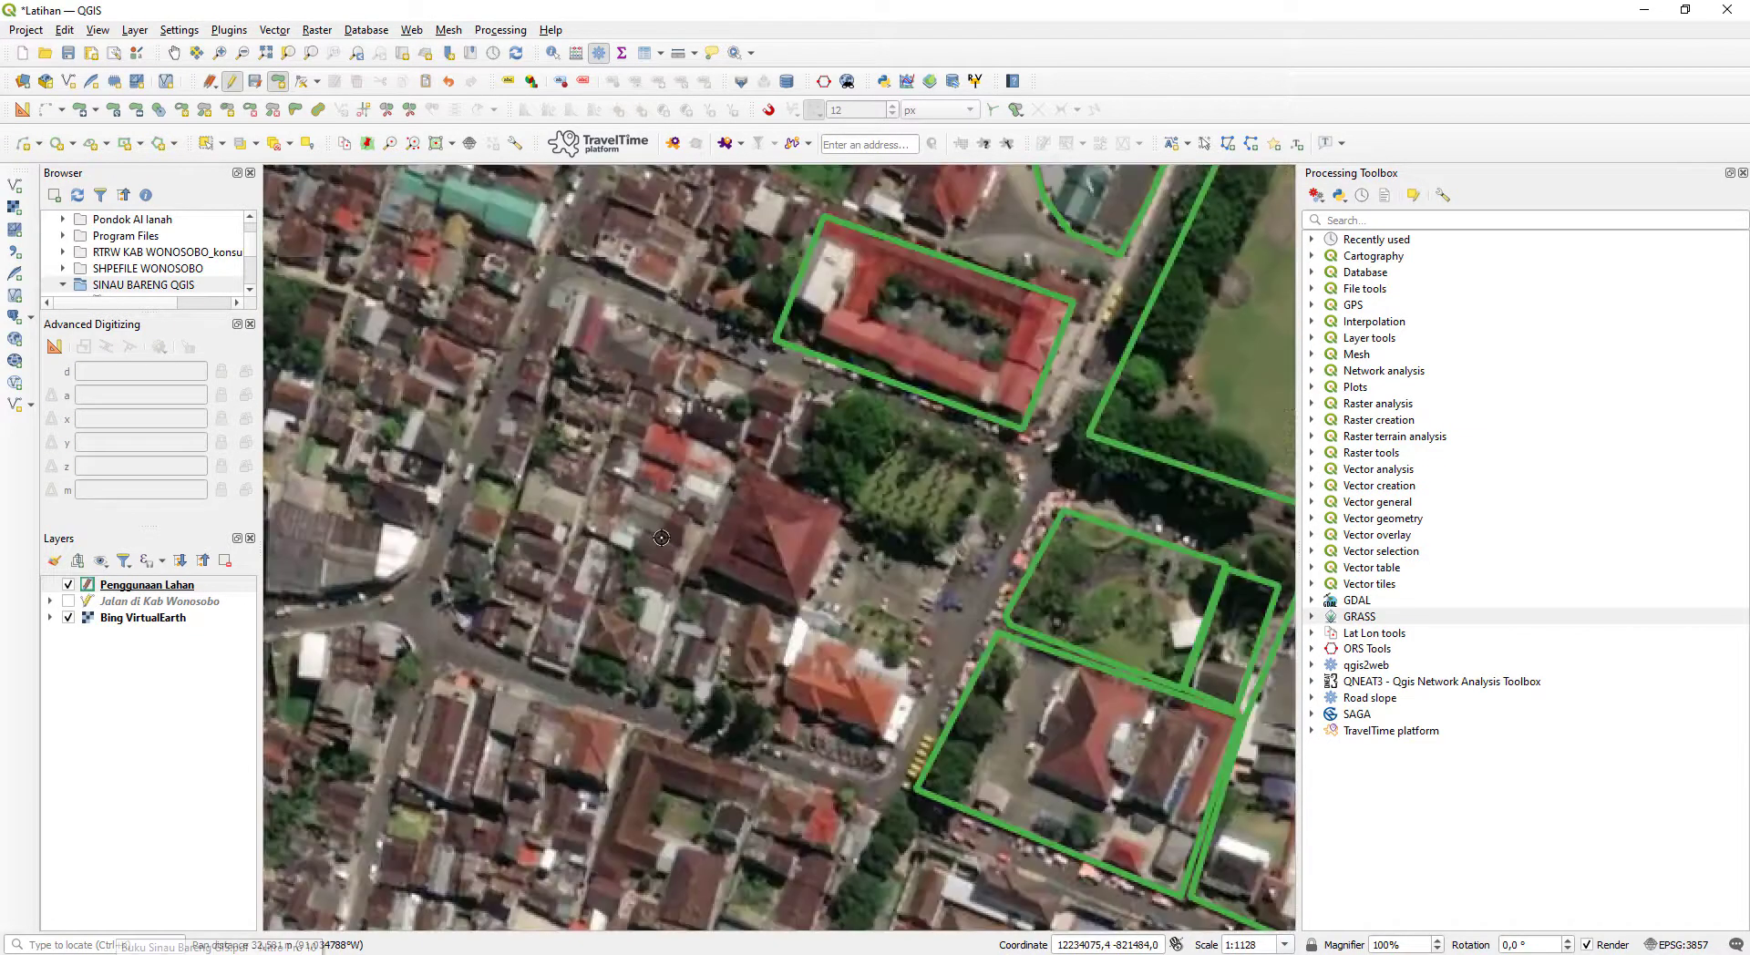
click(801, 609)
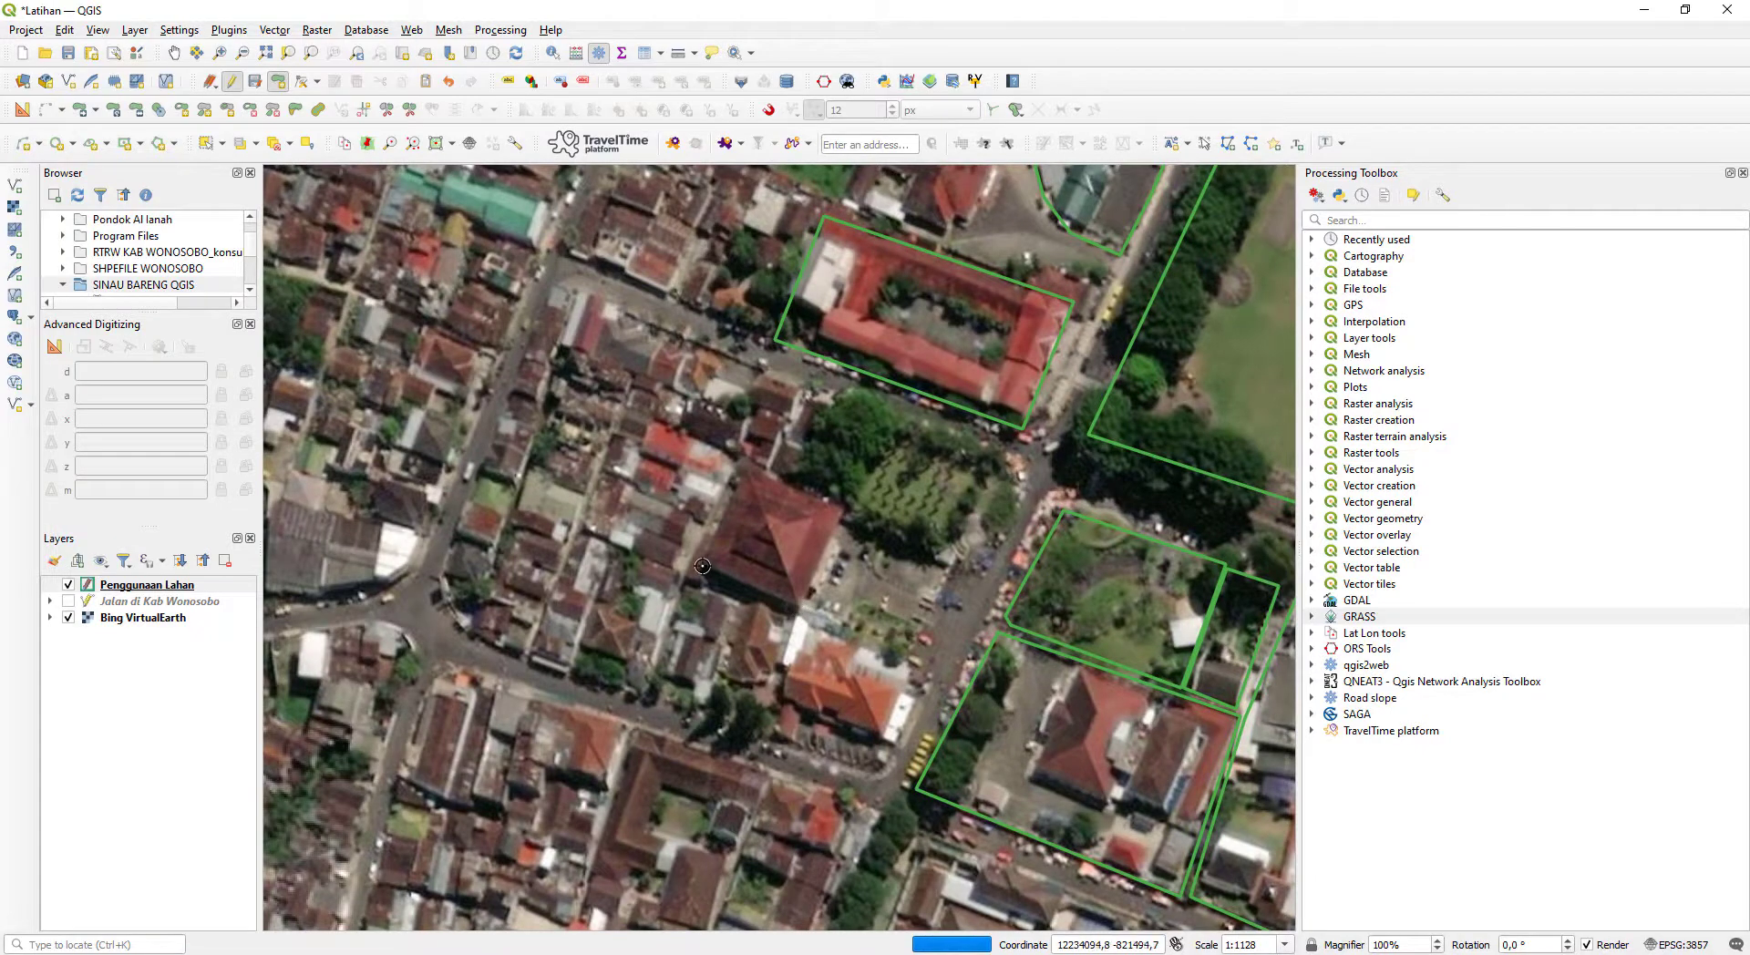
click(701, 567)
click(770, 470)
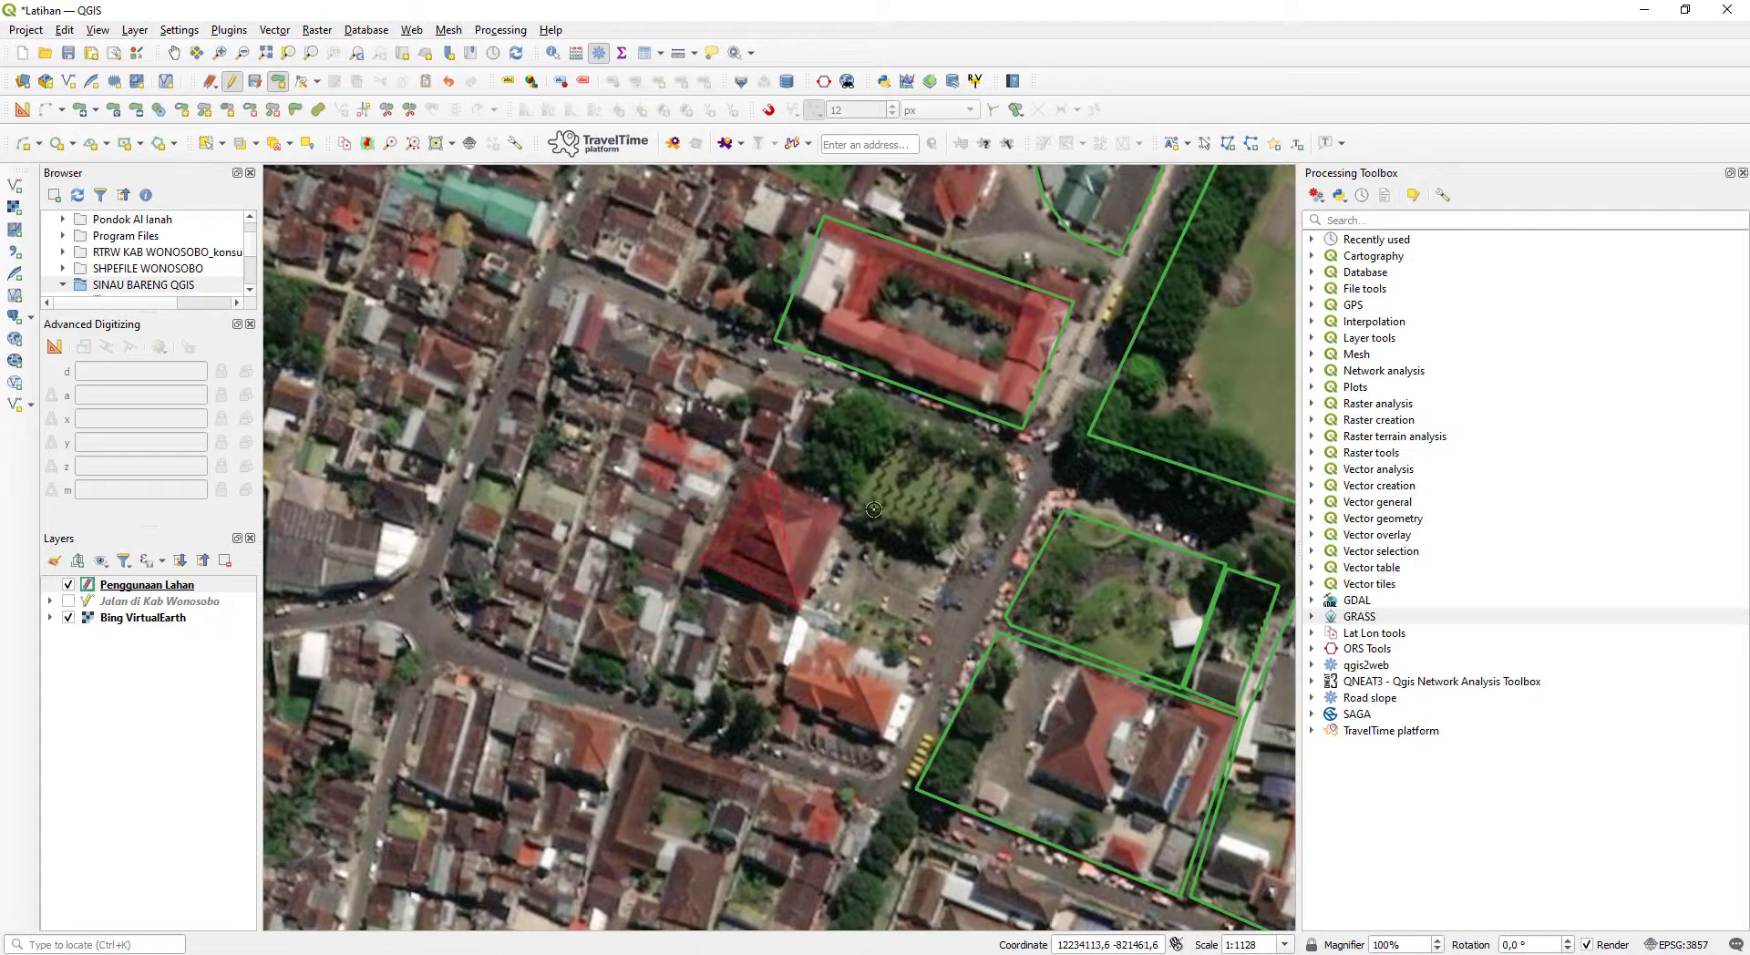
click(960, 557)
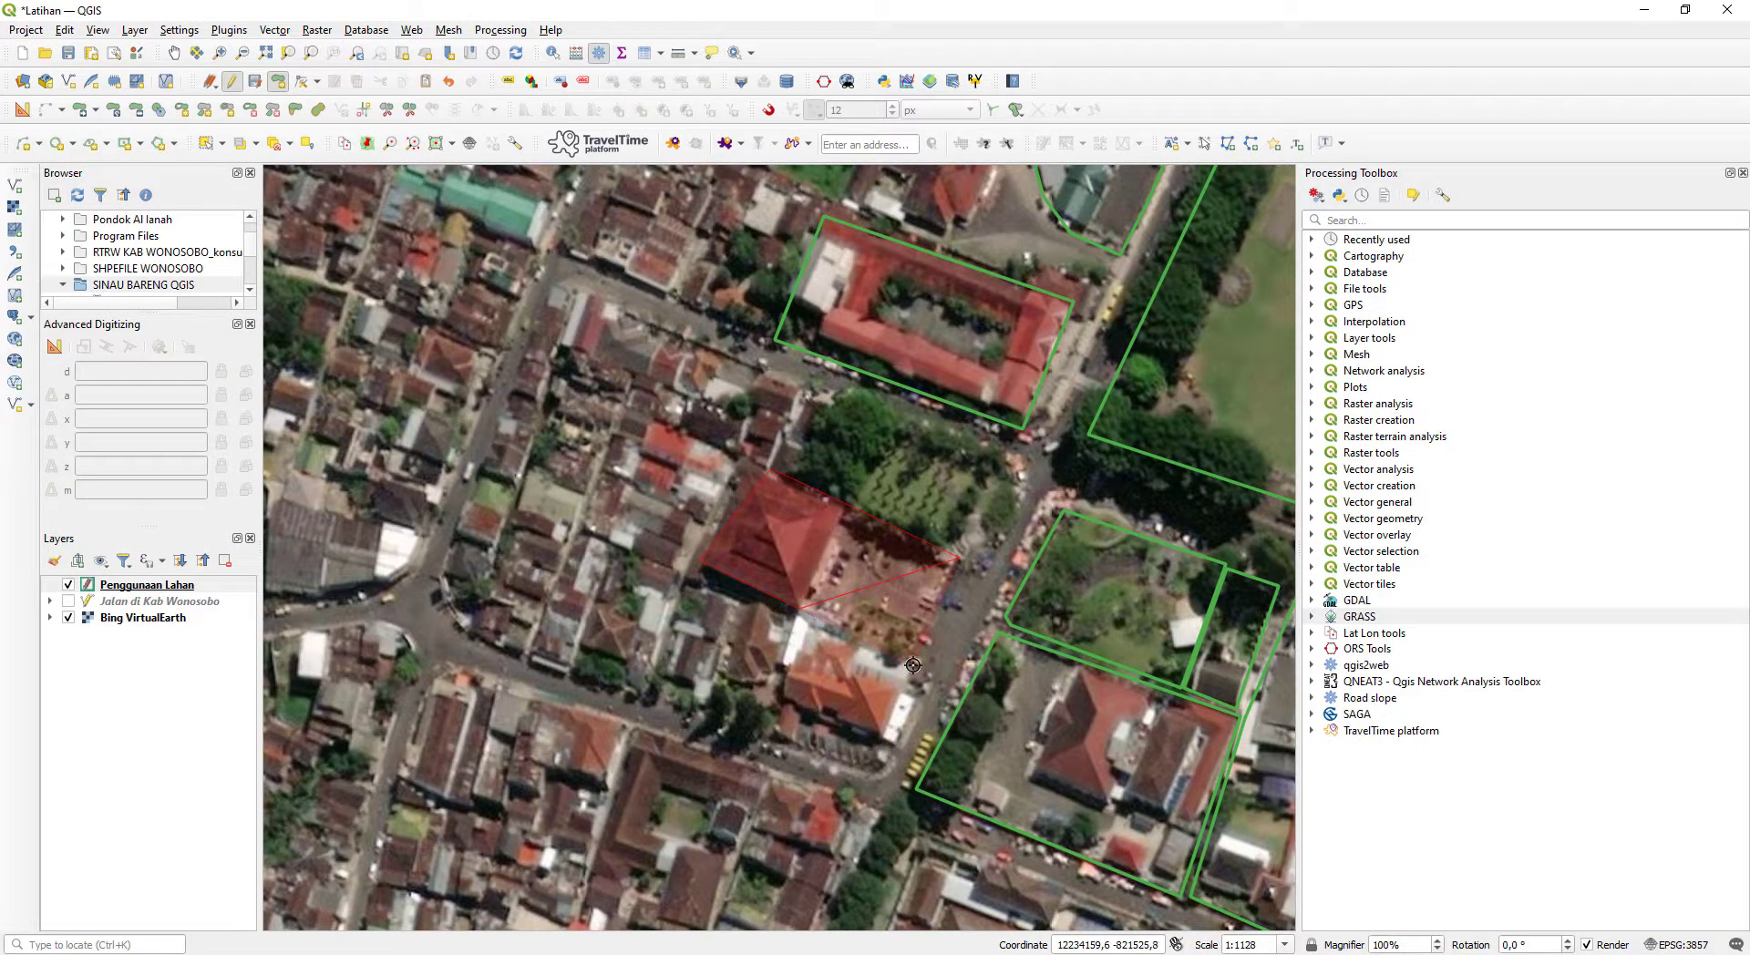
click(913, 665)
right_click(913, 665)
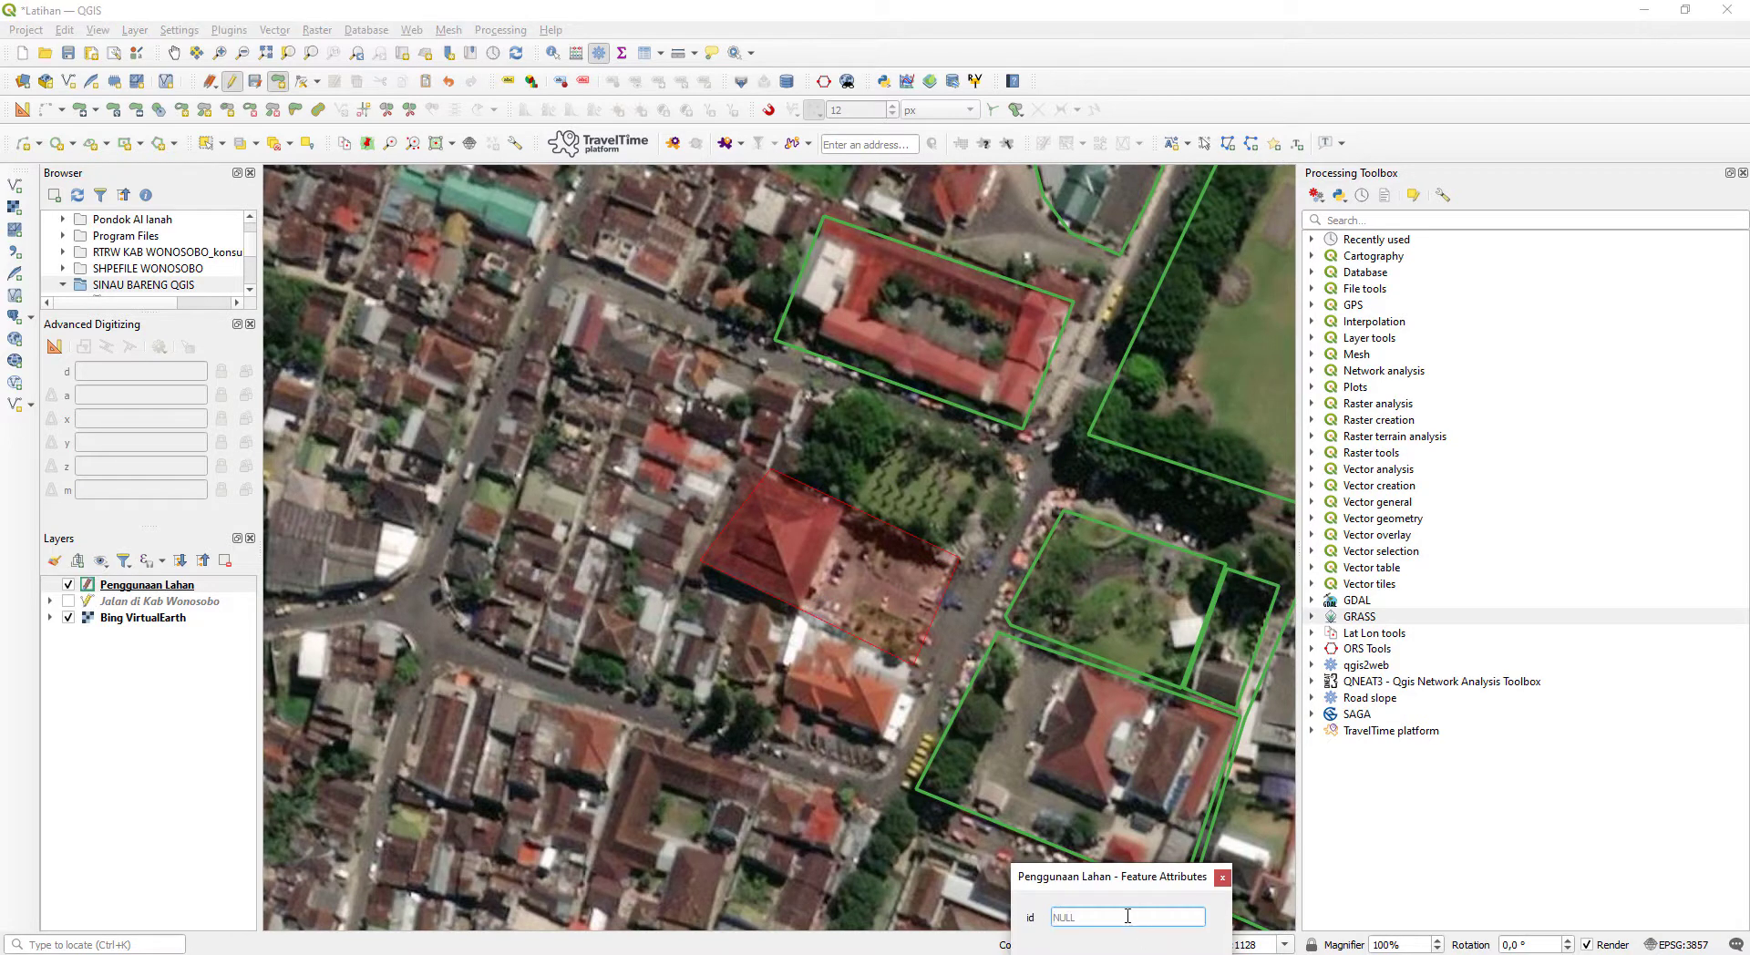
text(3)
key(Return)
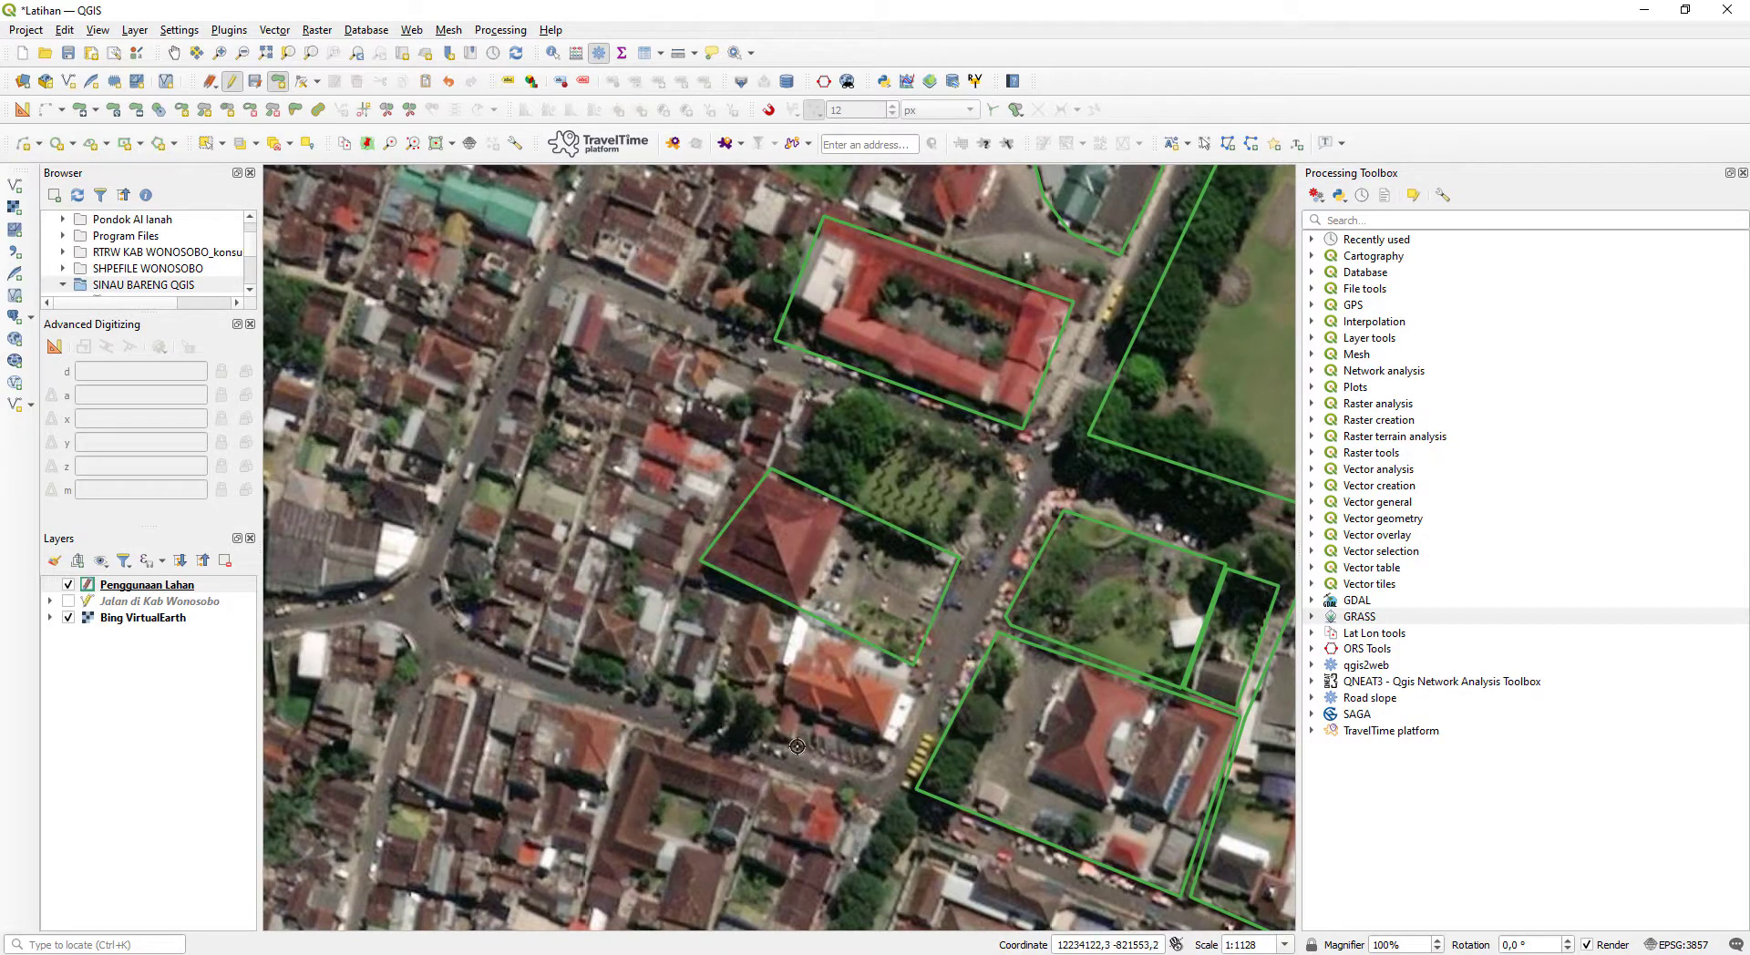
- Digitize a polygon around the orange-roofed corner building just south of the pyramid-roofed building and save it with id 2
click(767, 733)
click(808, 623)
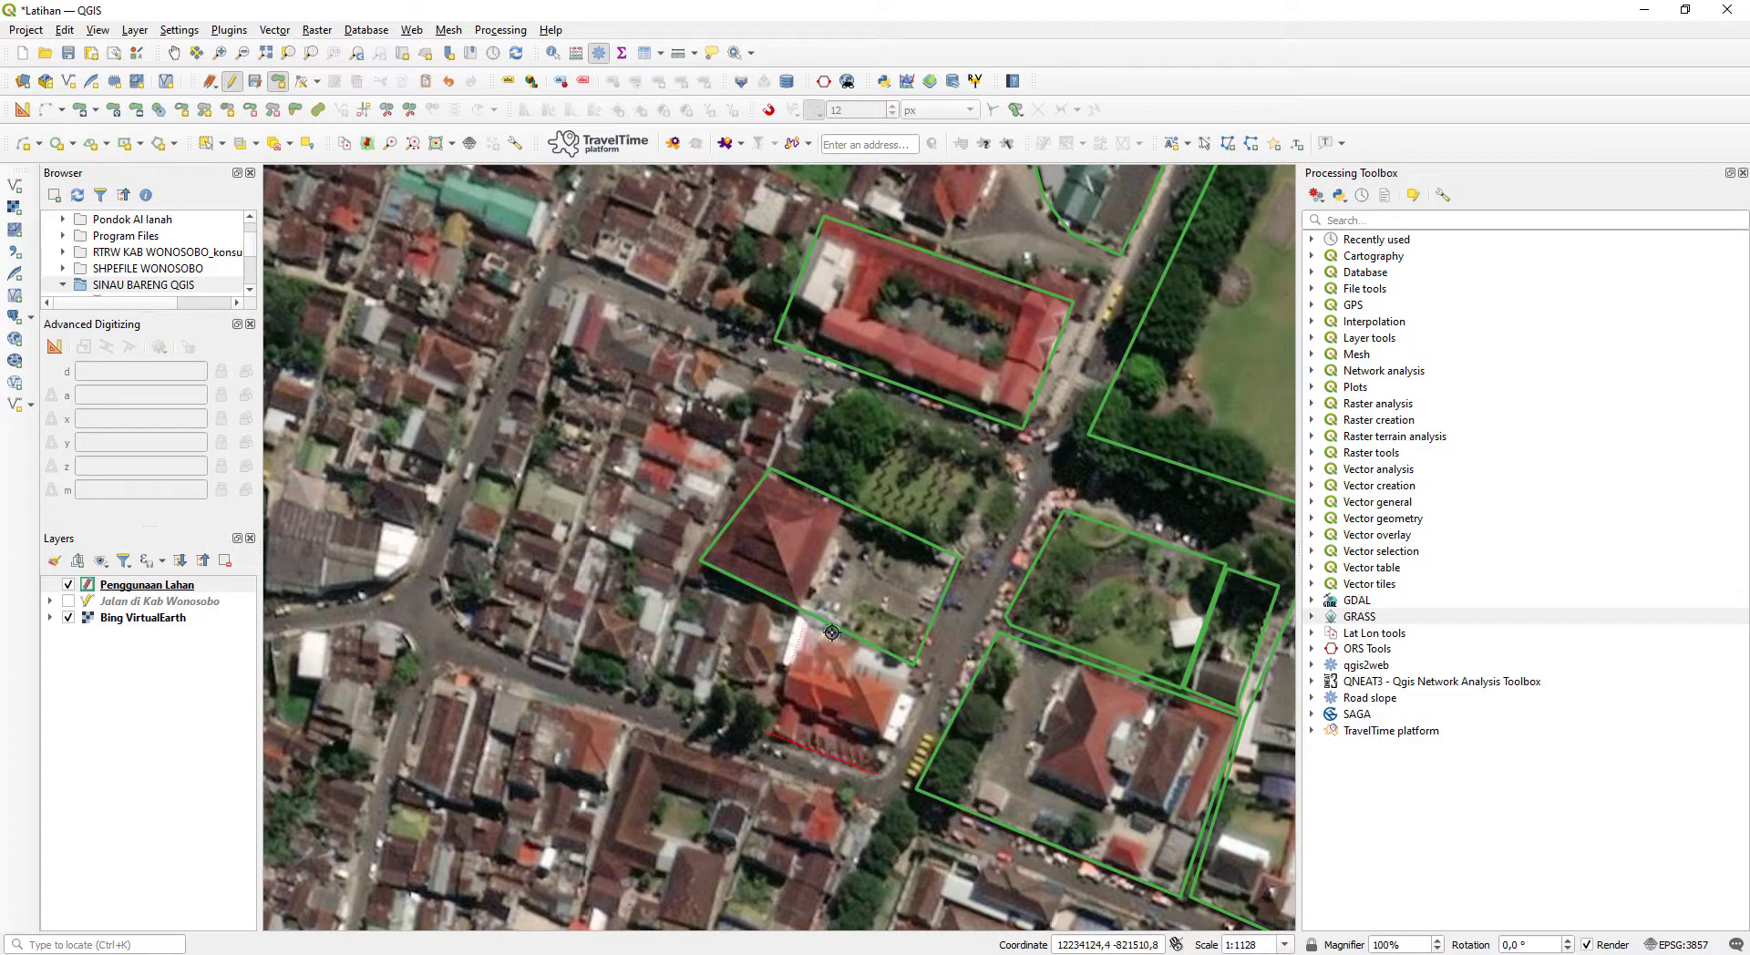
right_click(928, 675)
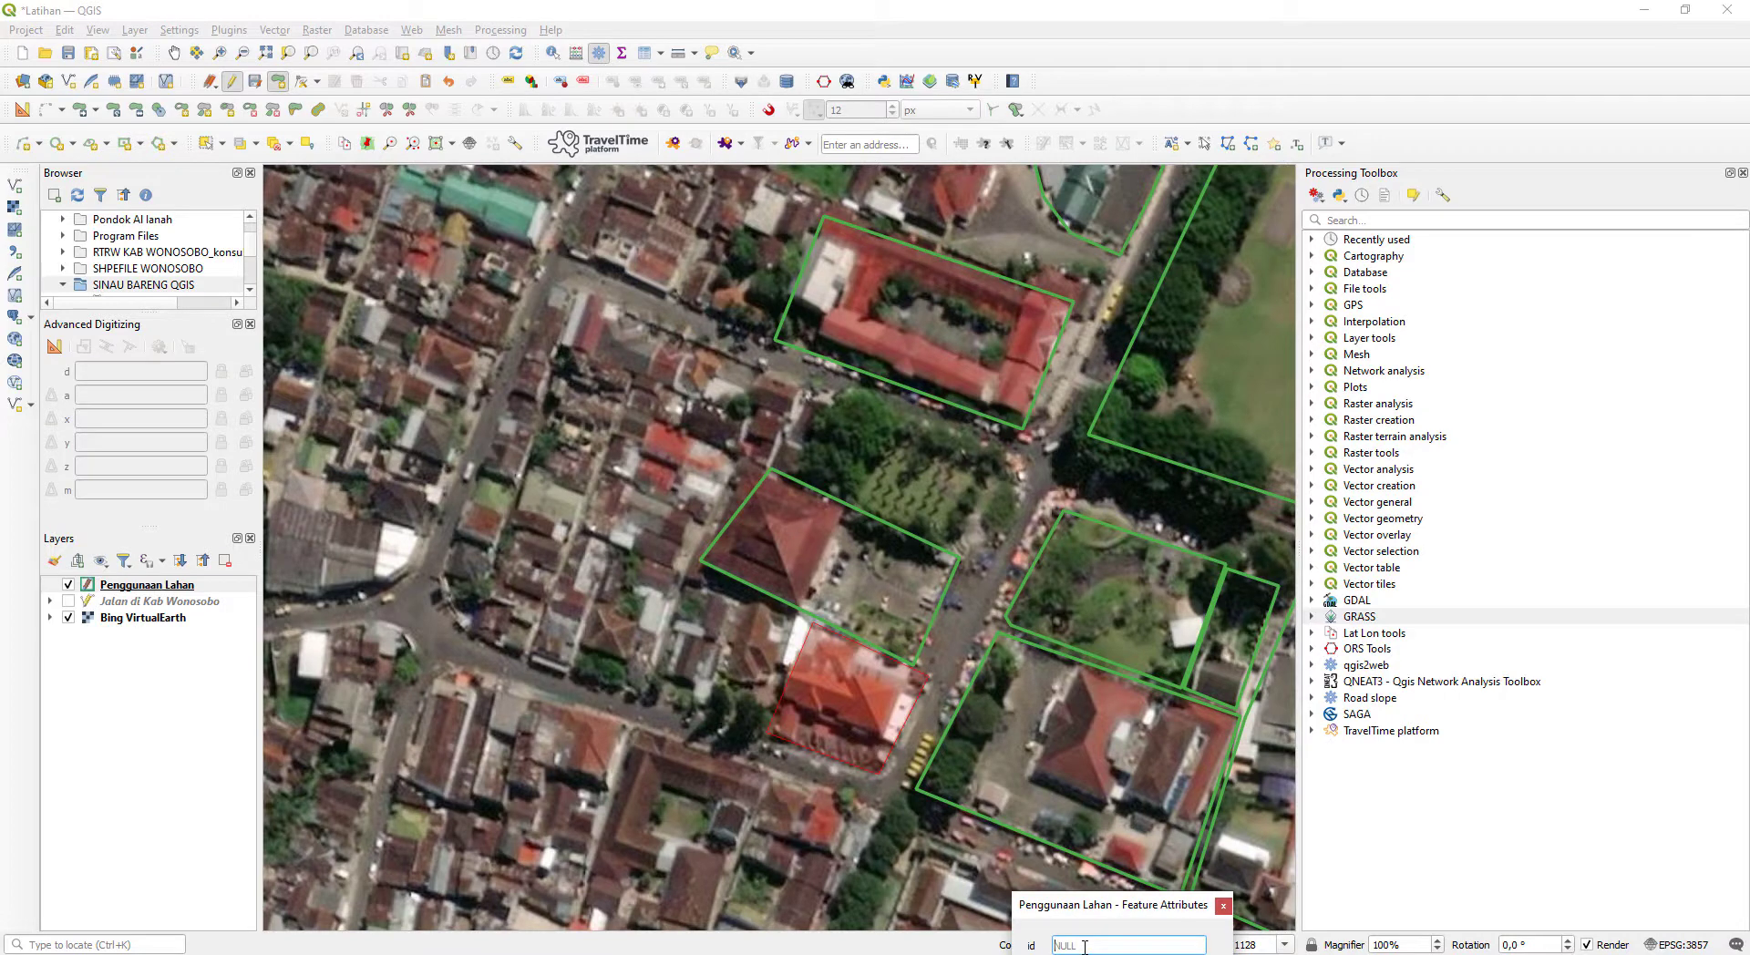
text(2)
key(Return)
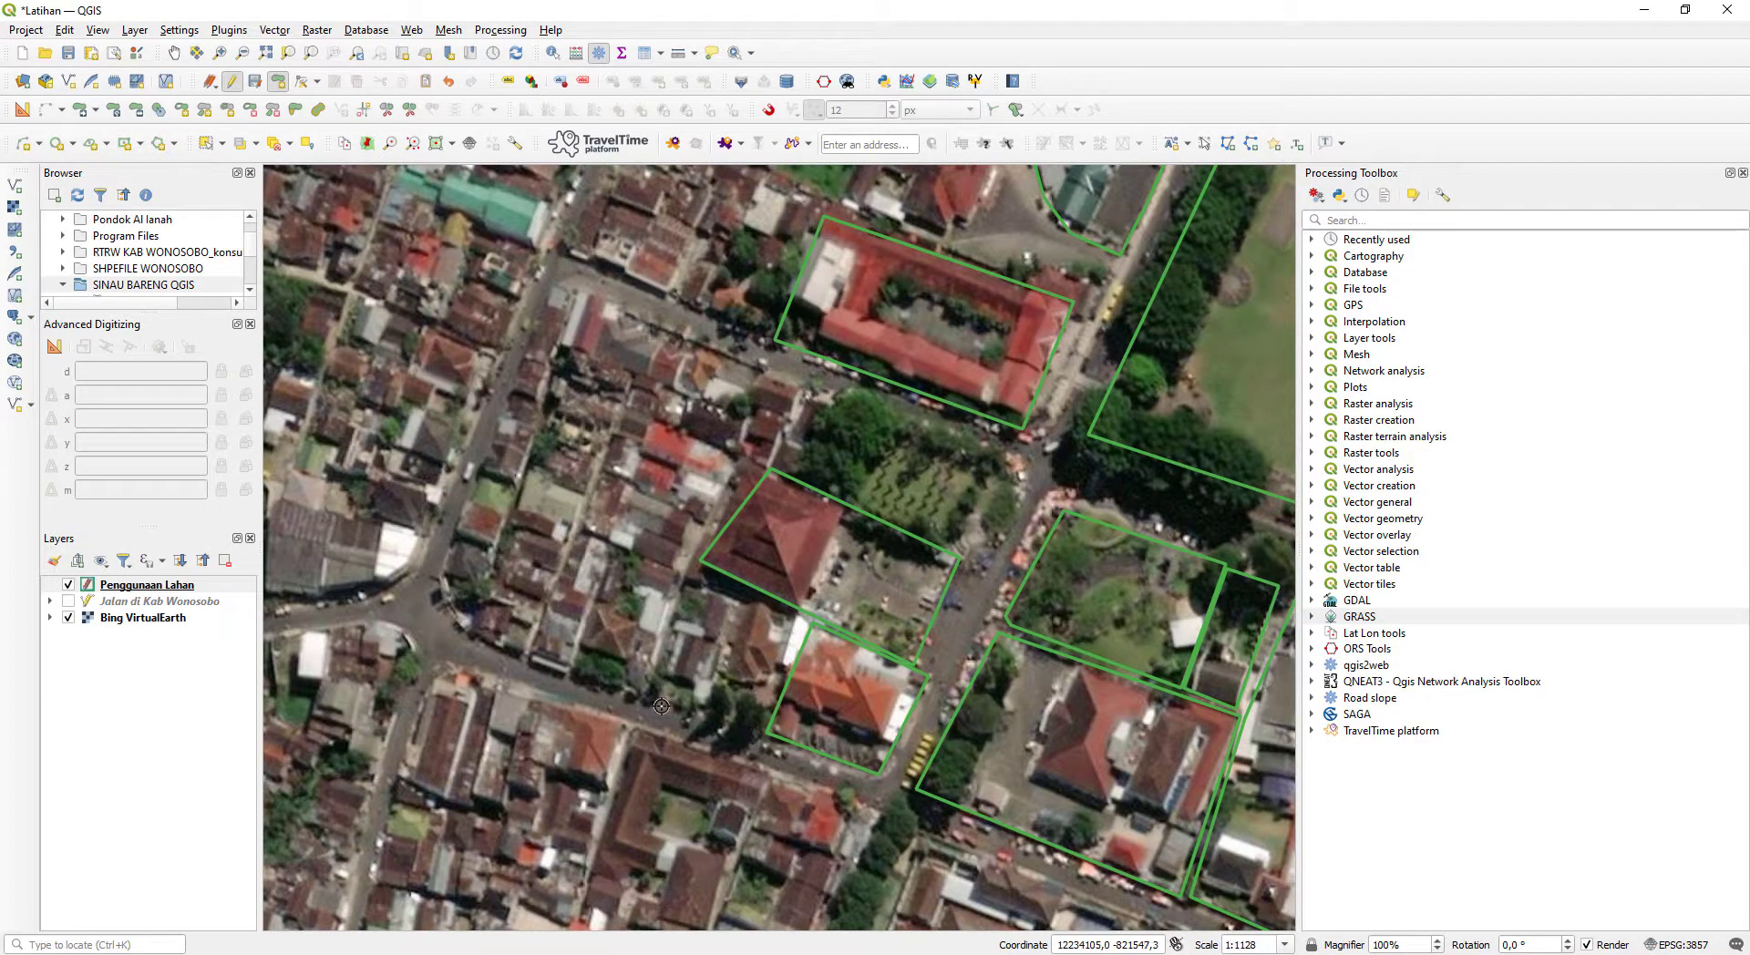
- Digitize a polygon around the dense housing block west of the pyramid-roofed and orange-roofed buildings, following the roads and the existing polygon edges
click(461, 624)
click(444, 583)
click(458, 533)
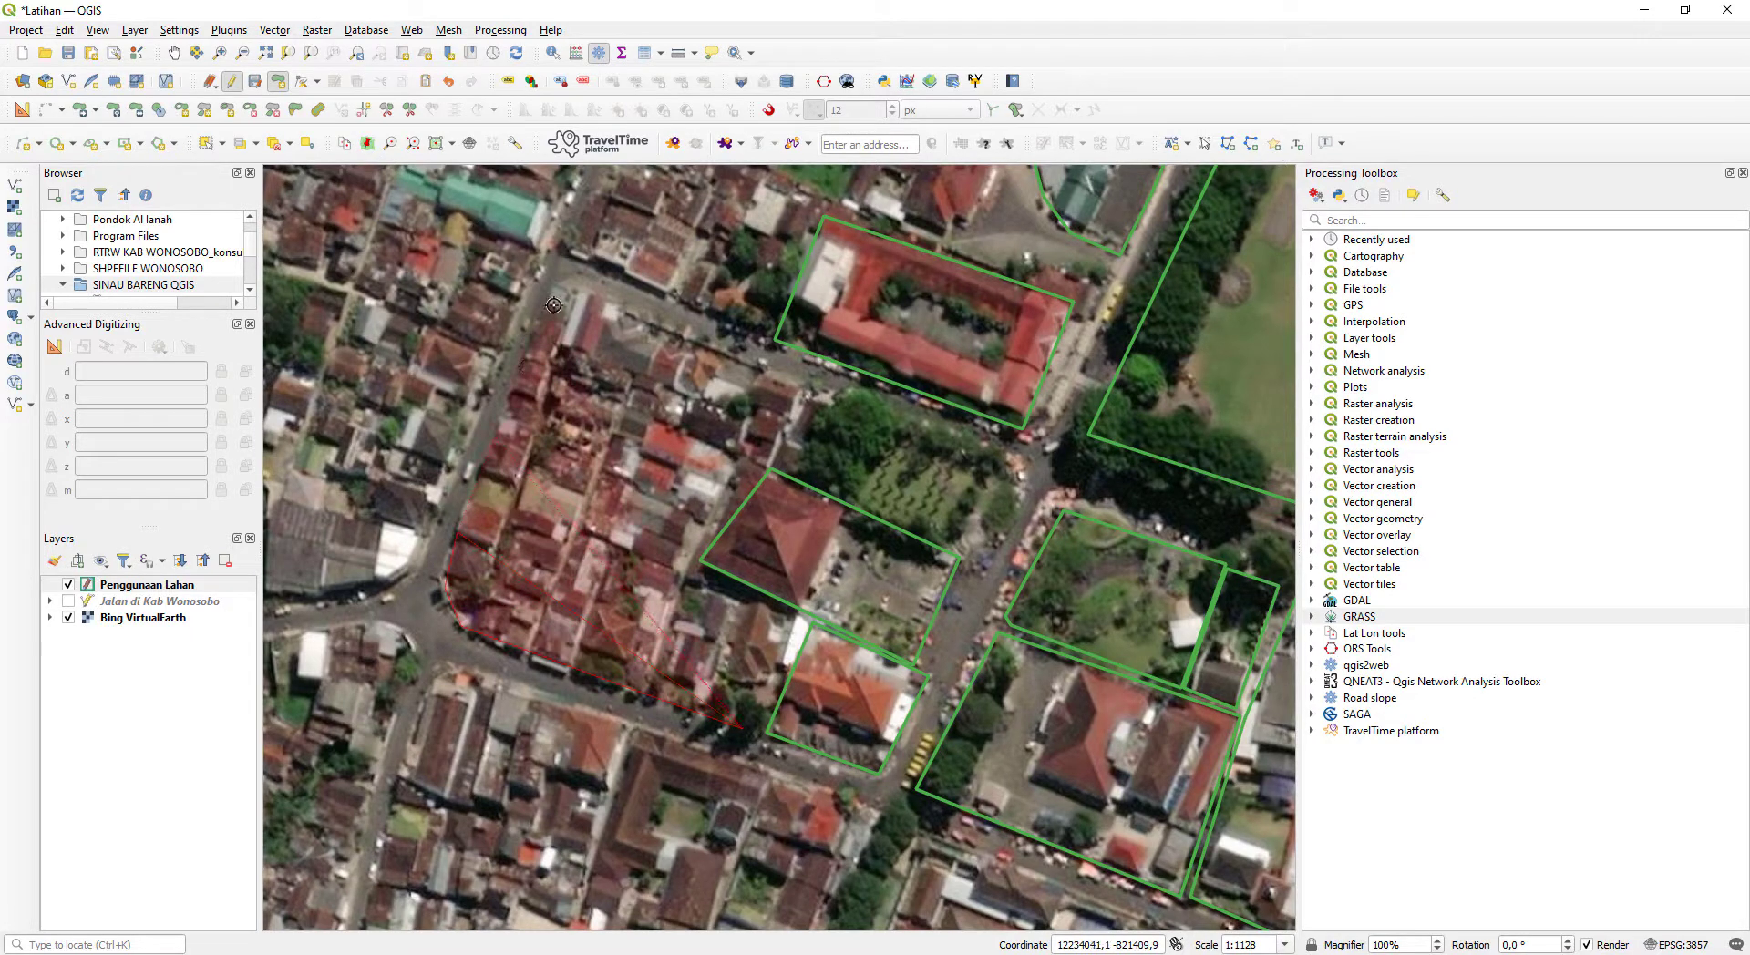
click(567, 281)
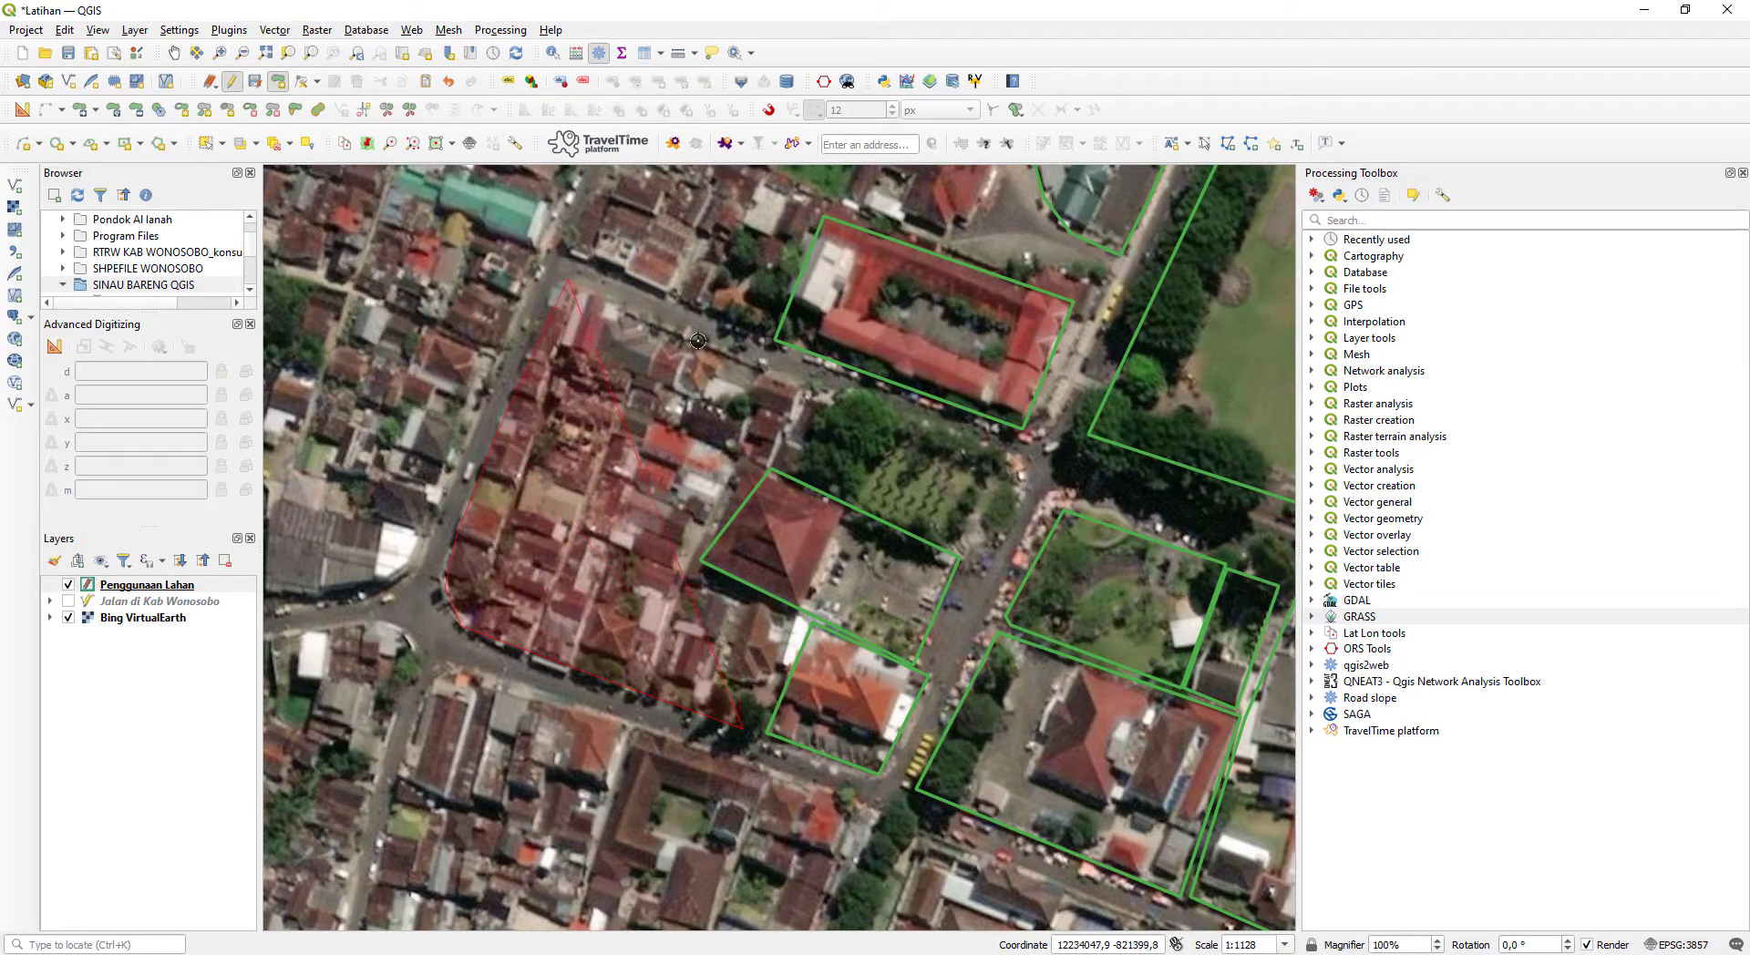
click(799, 382)
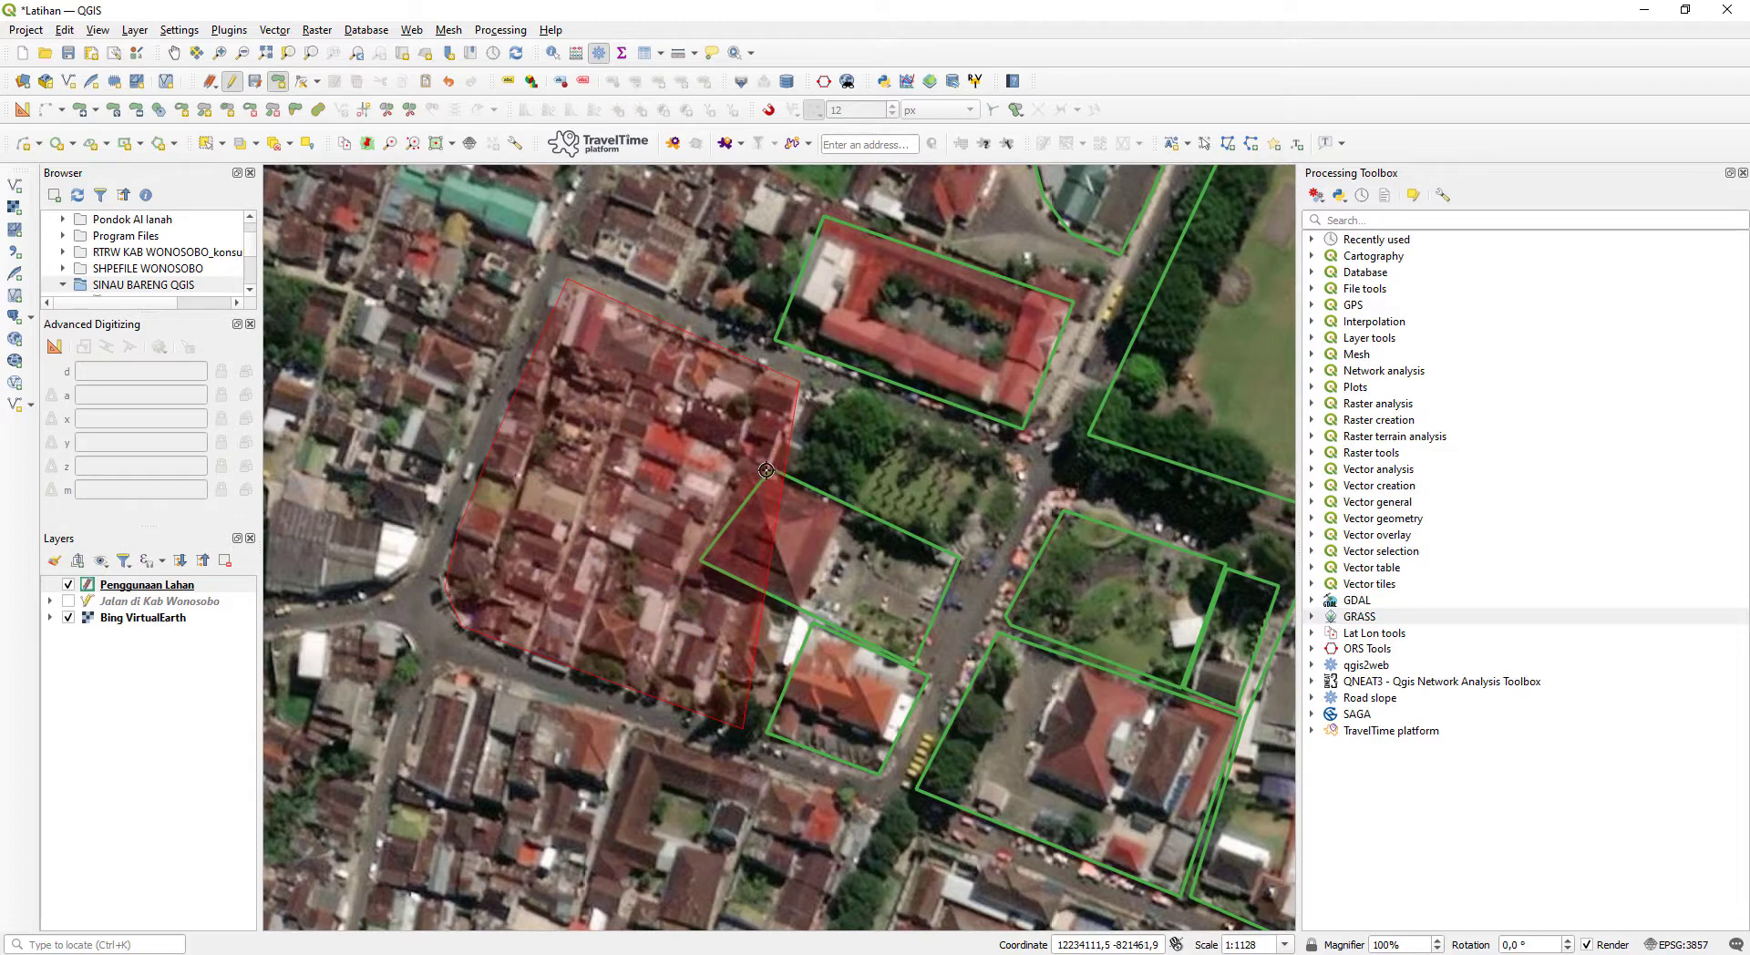
click(768, 470)
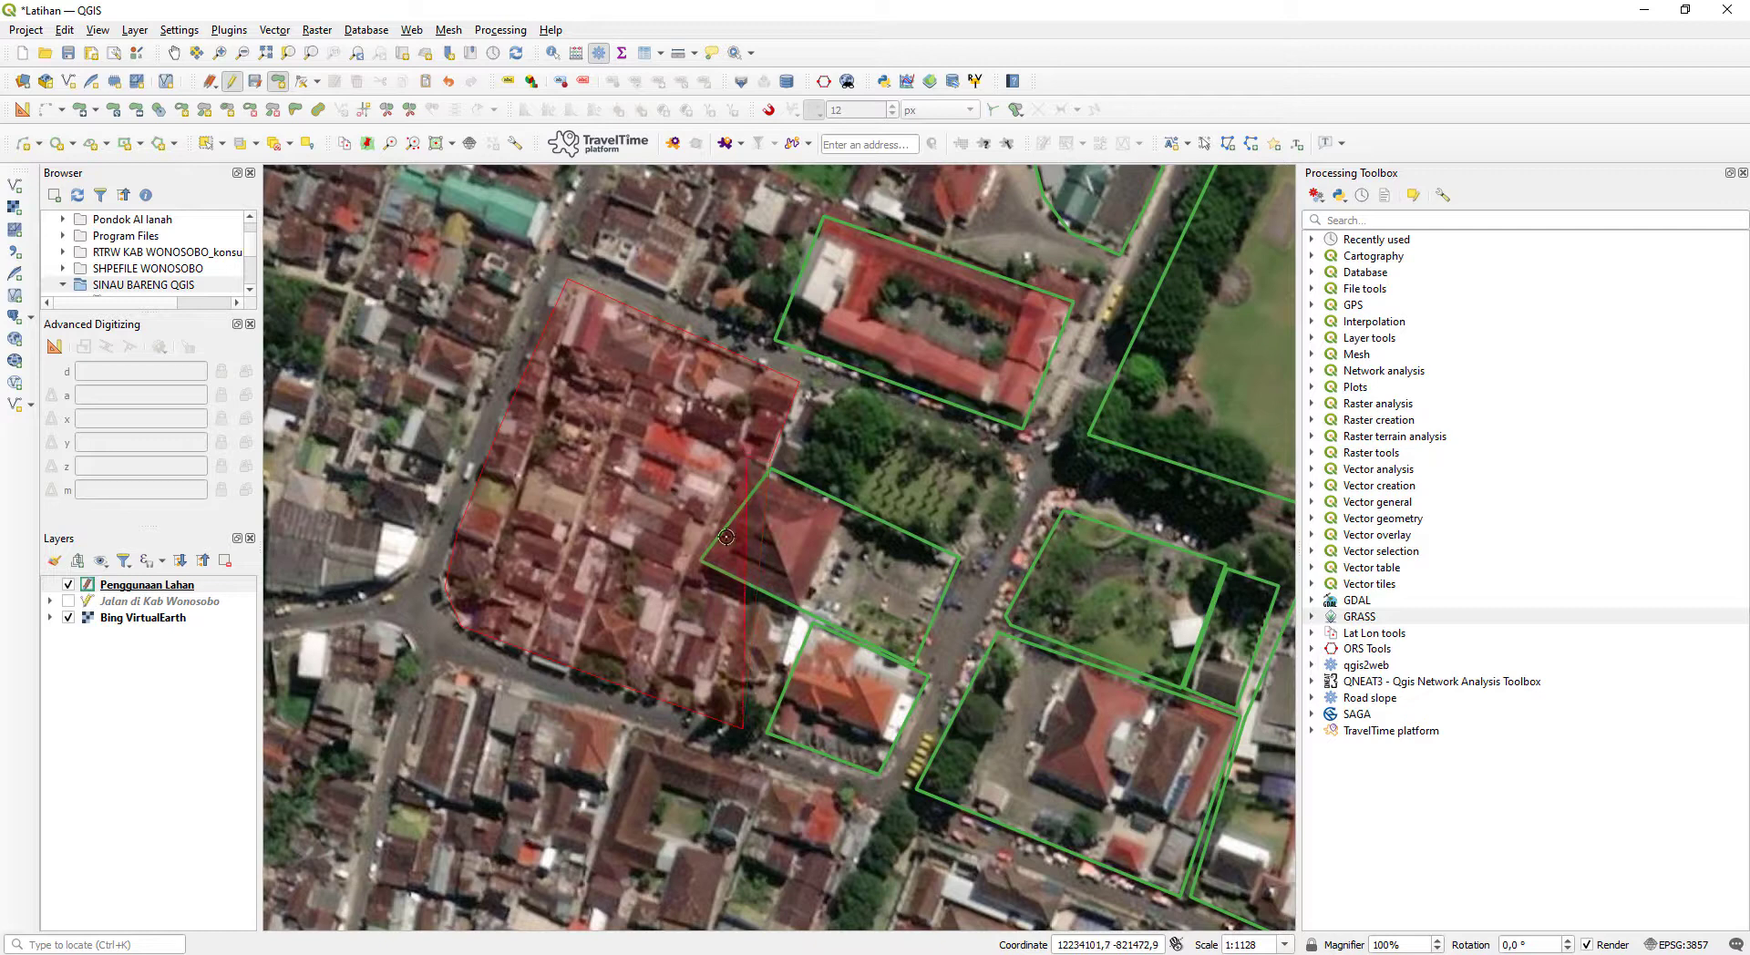
click(699, 560)
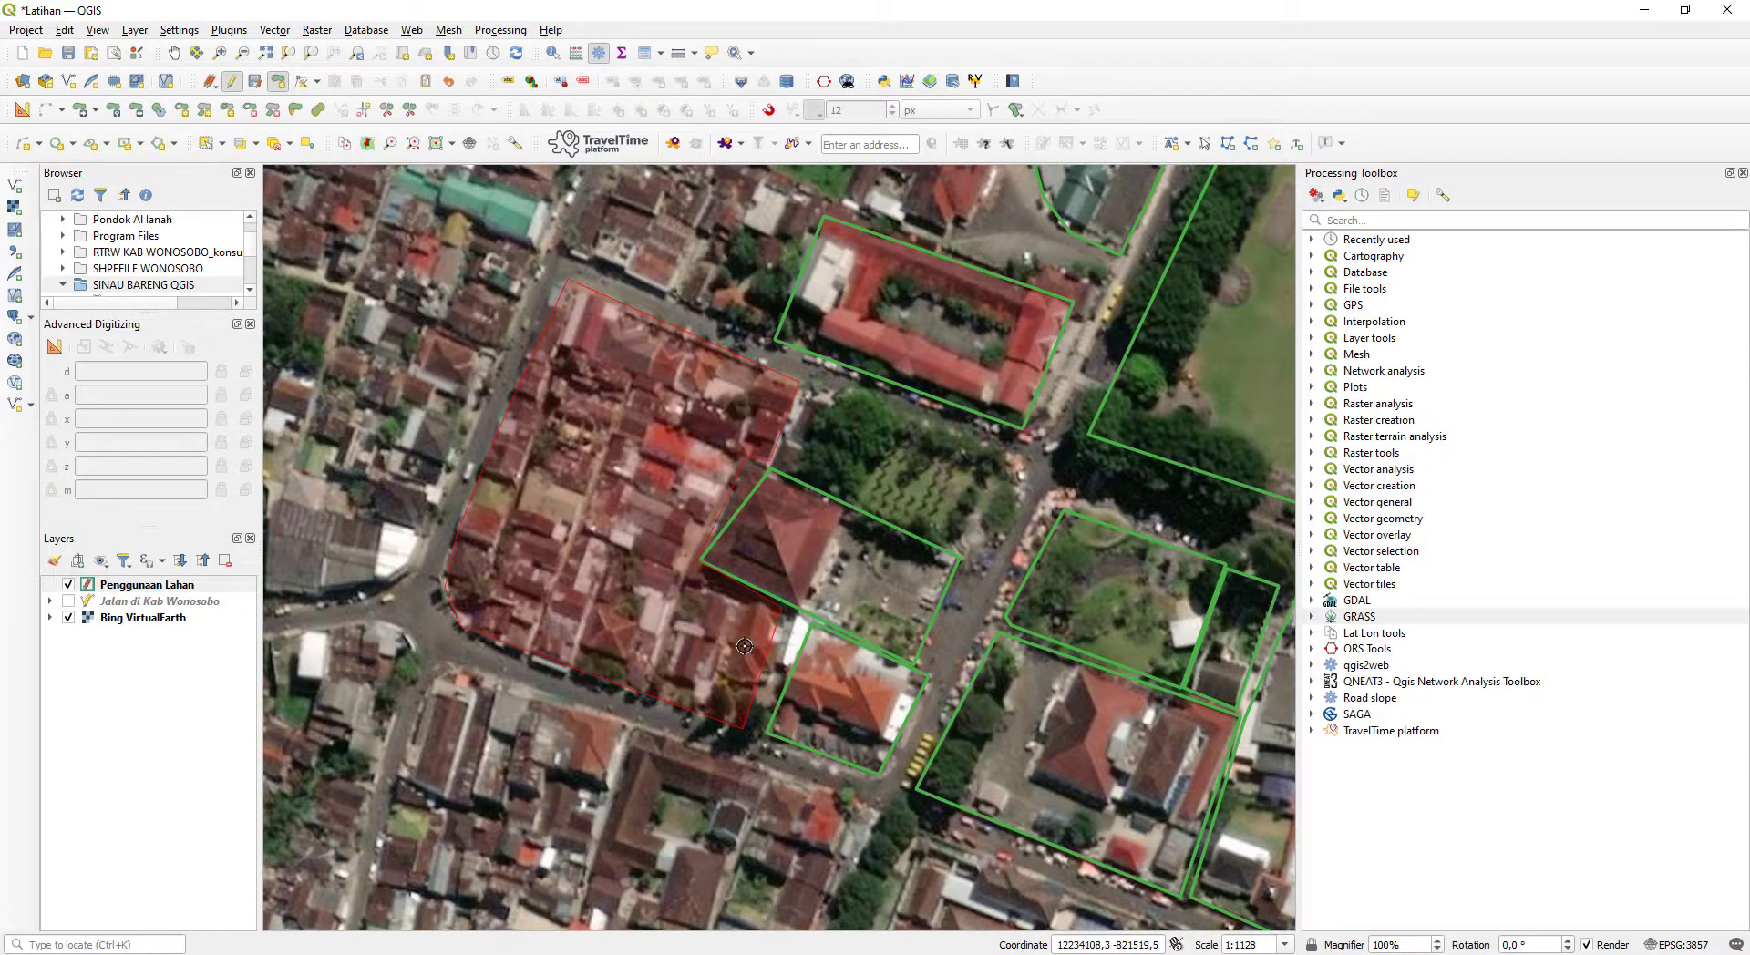
scroll(590, 666, up, 1)
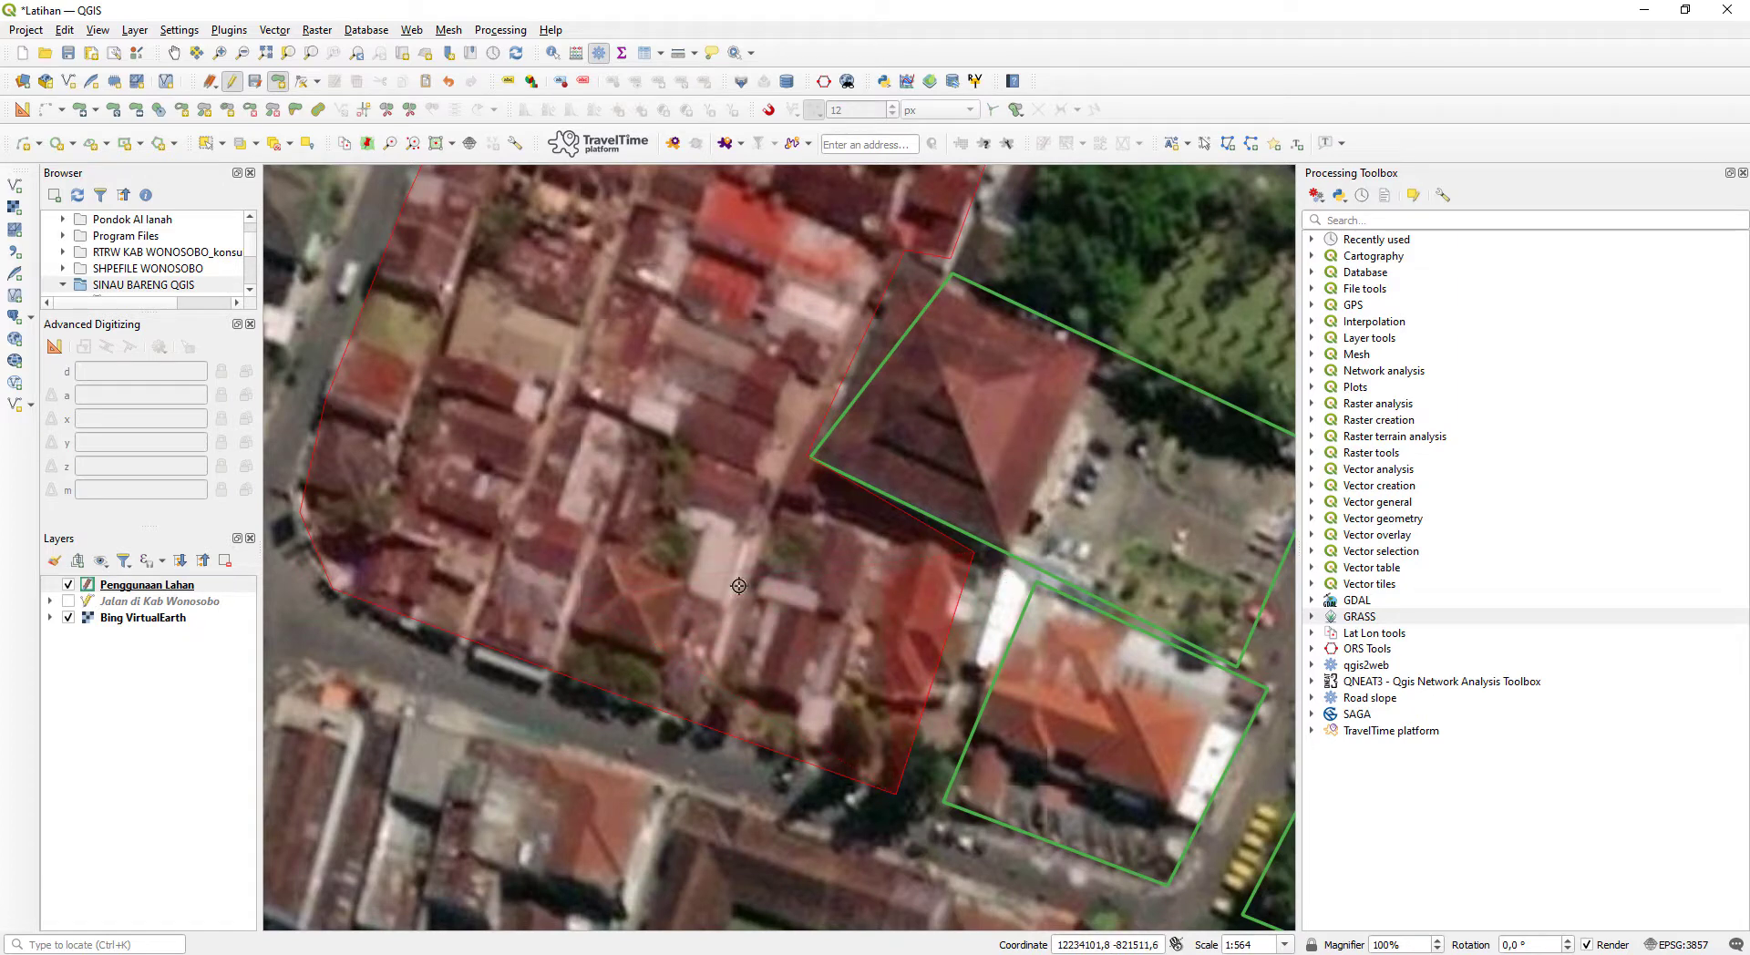
scroll(770, 594, down, 1)
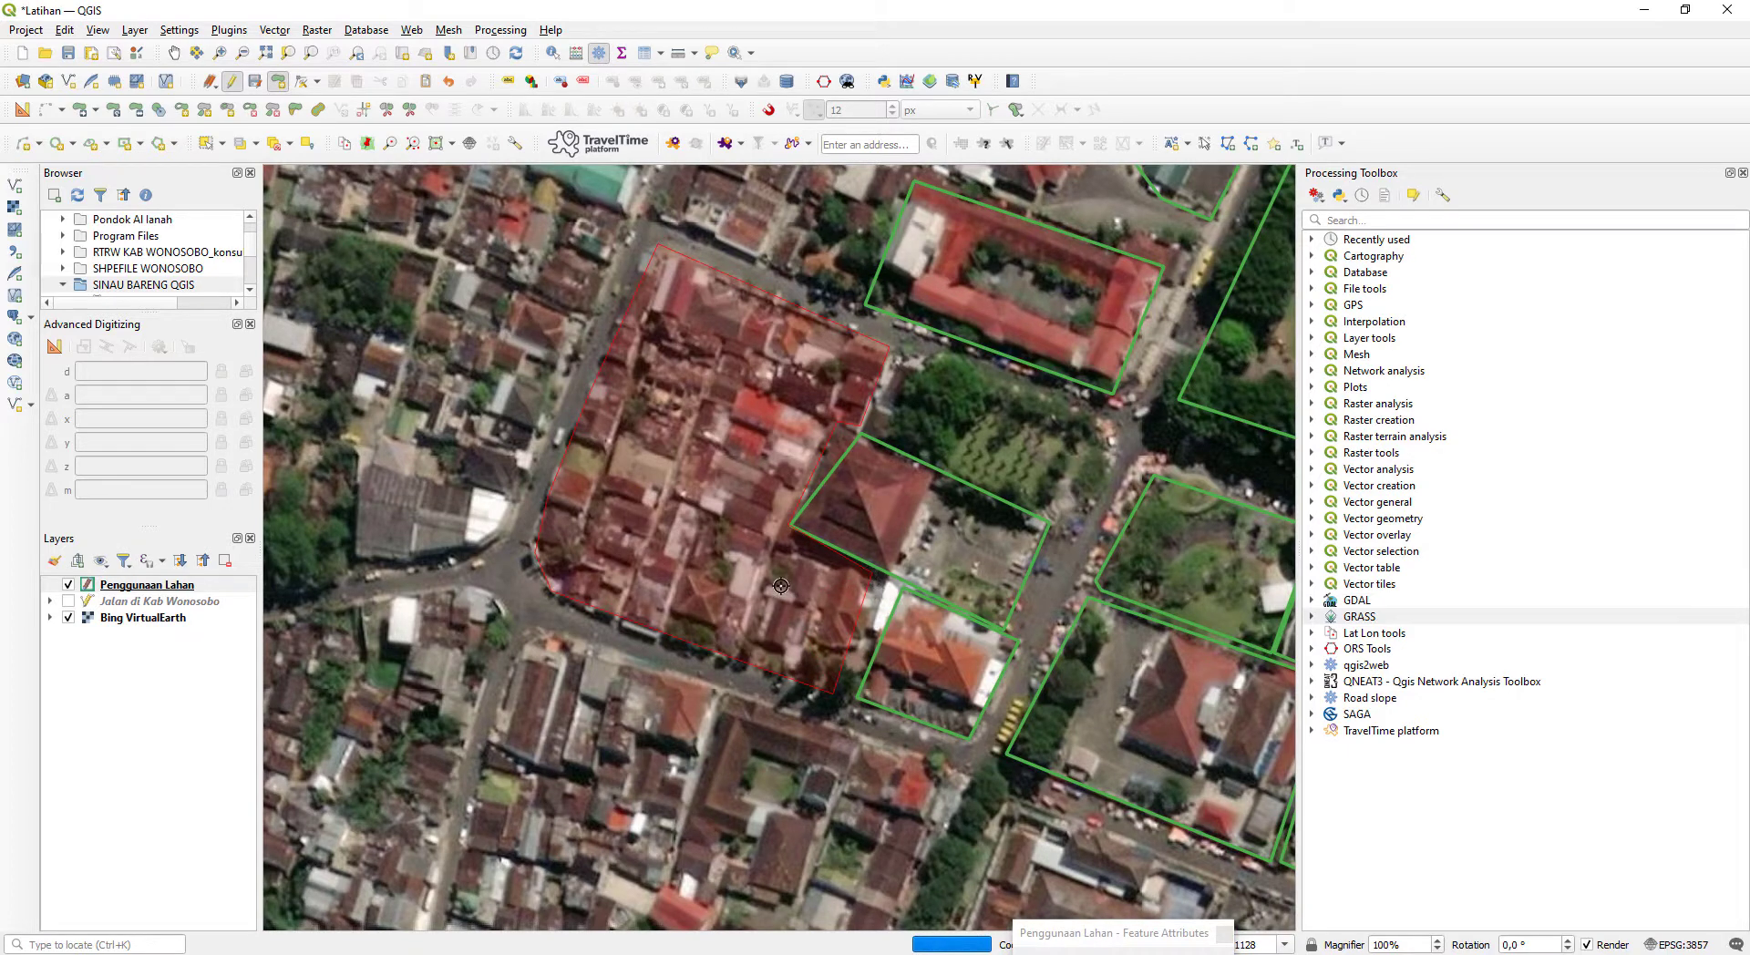
- Set the housing block's id to 1, check it against the Notepad category list, and save the polygon
click(1076, 933)
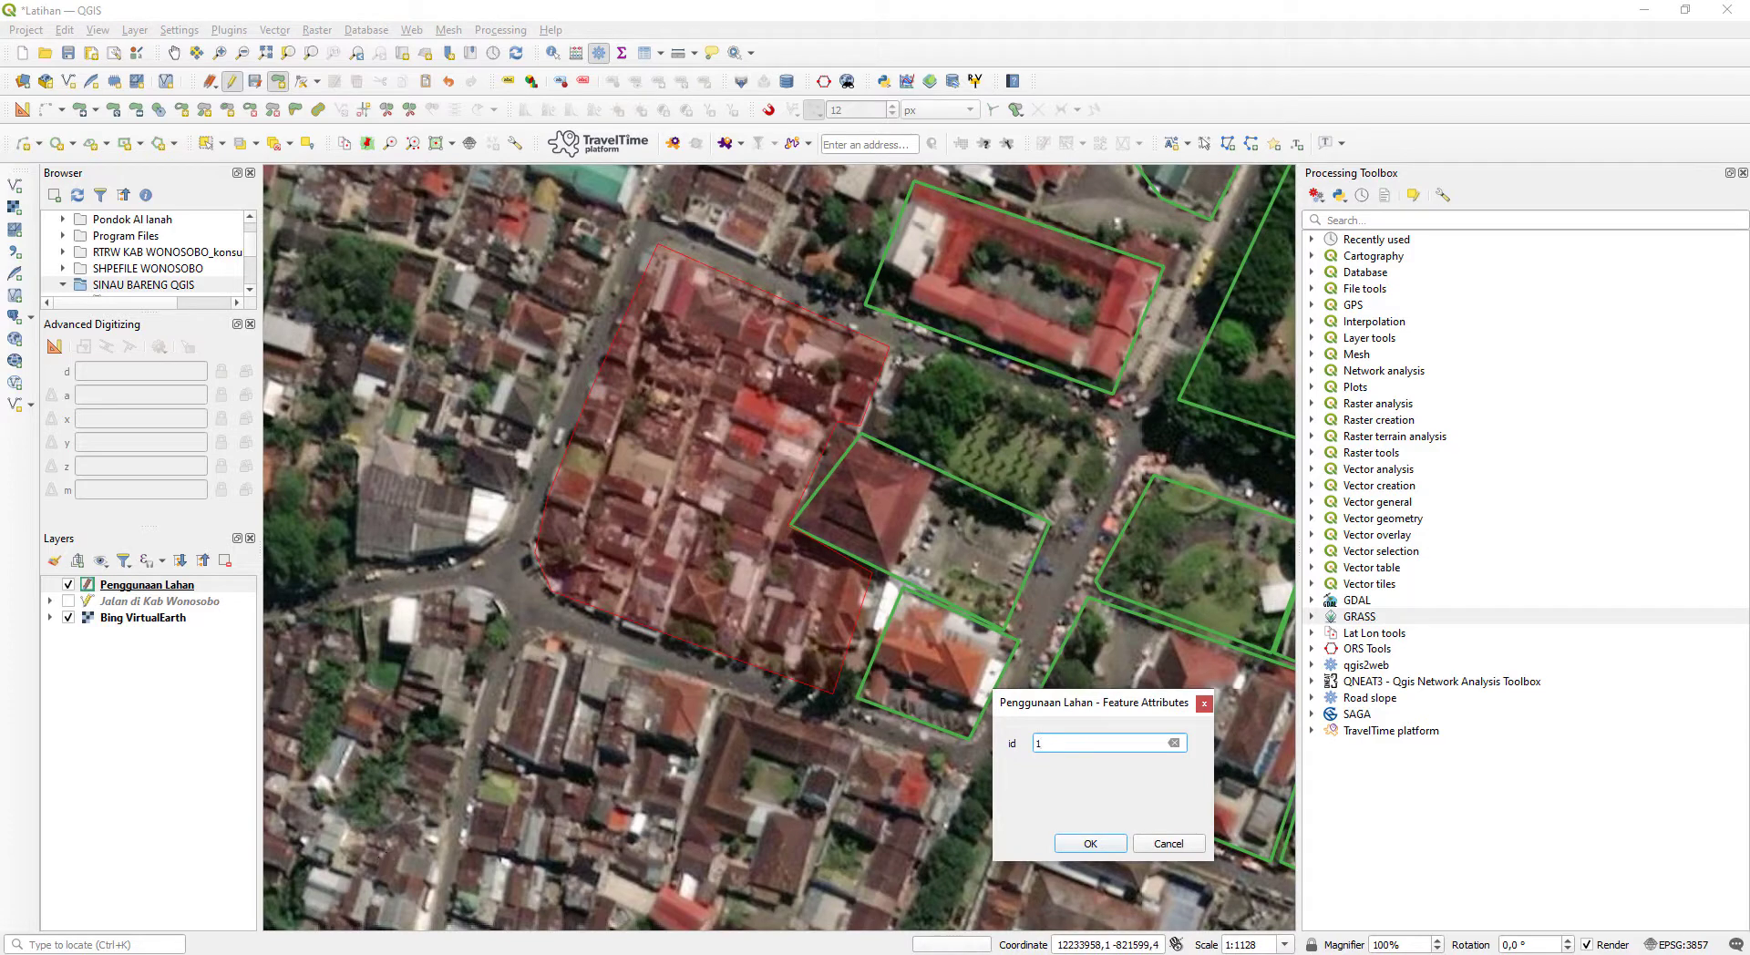
key(alt+Tab)
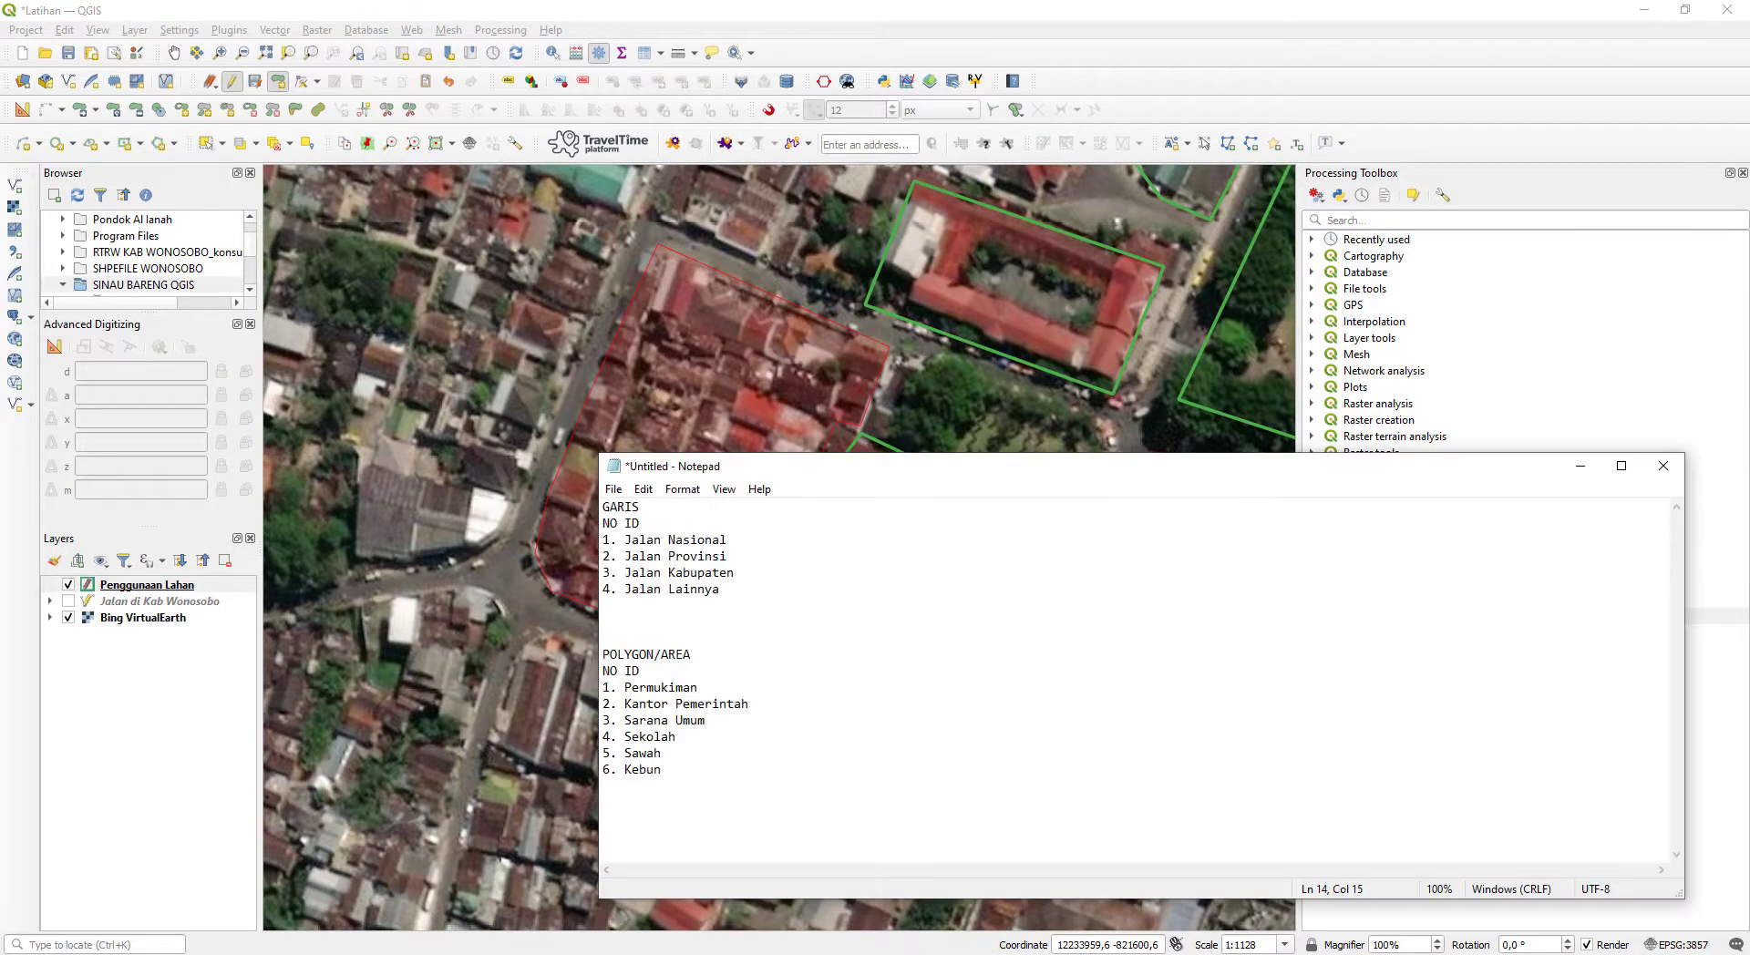
click(417, 950)
click(1089, 844)
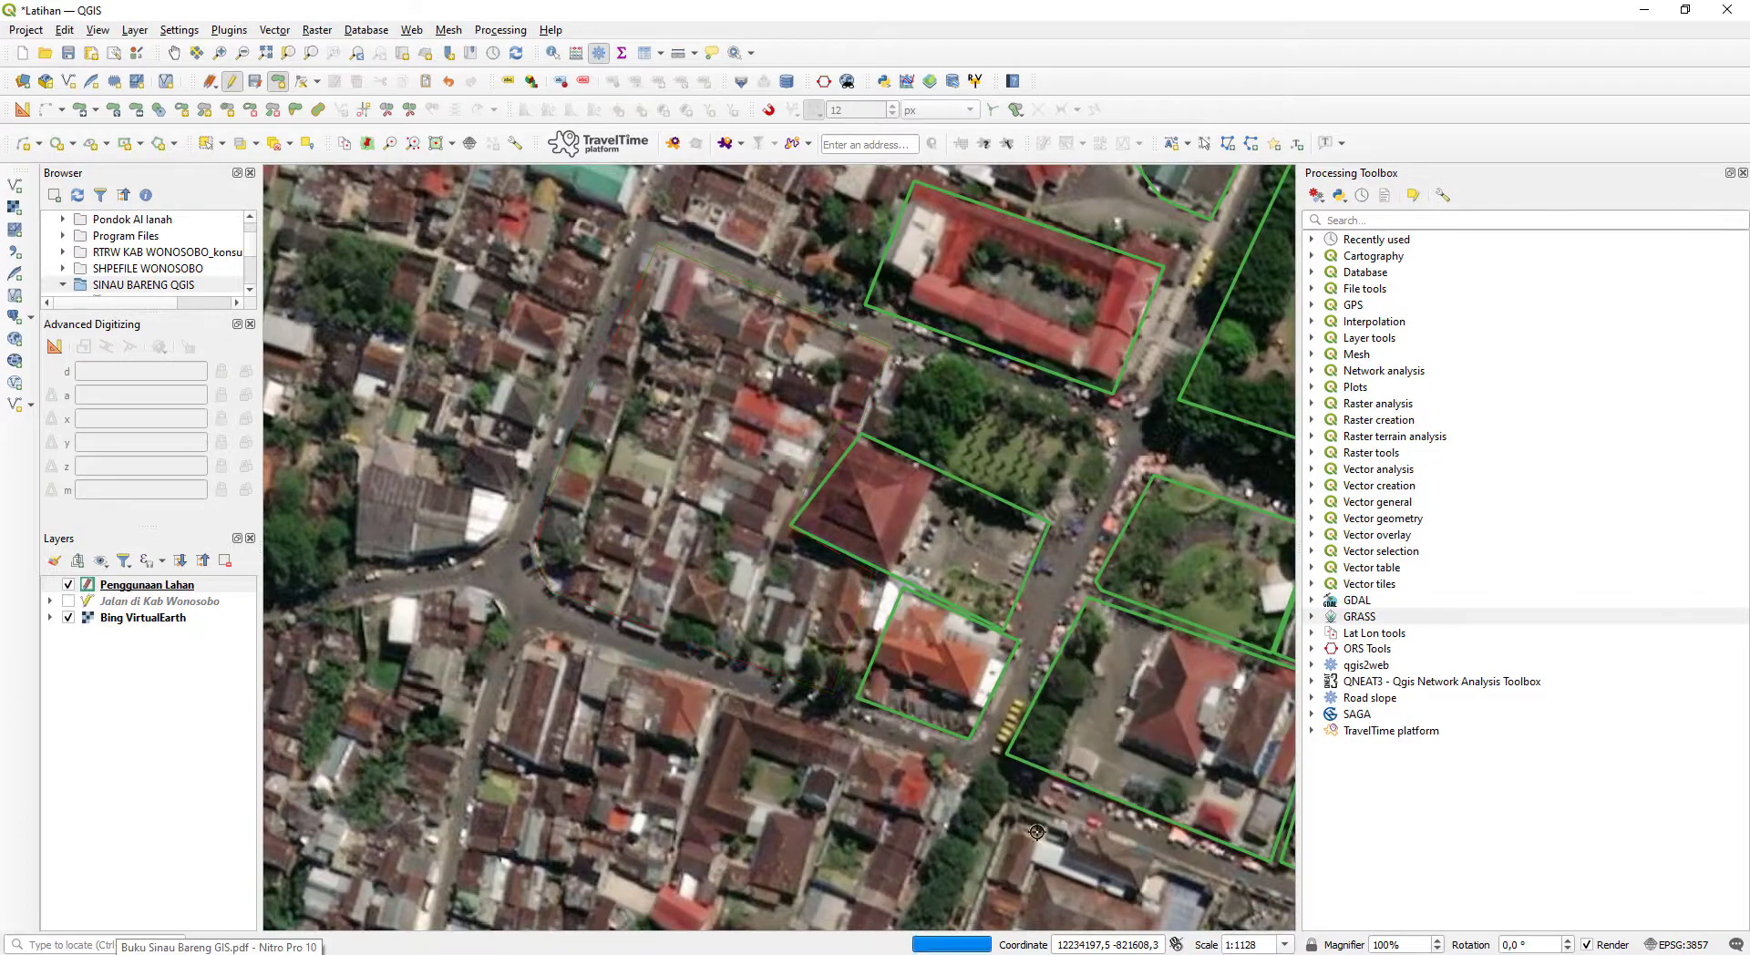
- Start a polygon for the housing block north of the saved one, tracing its south, west and north road edges up to the green-roofed compound
scroll(963, 554, up, 1)
scroll(963, 554, down, 2)
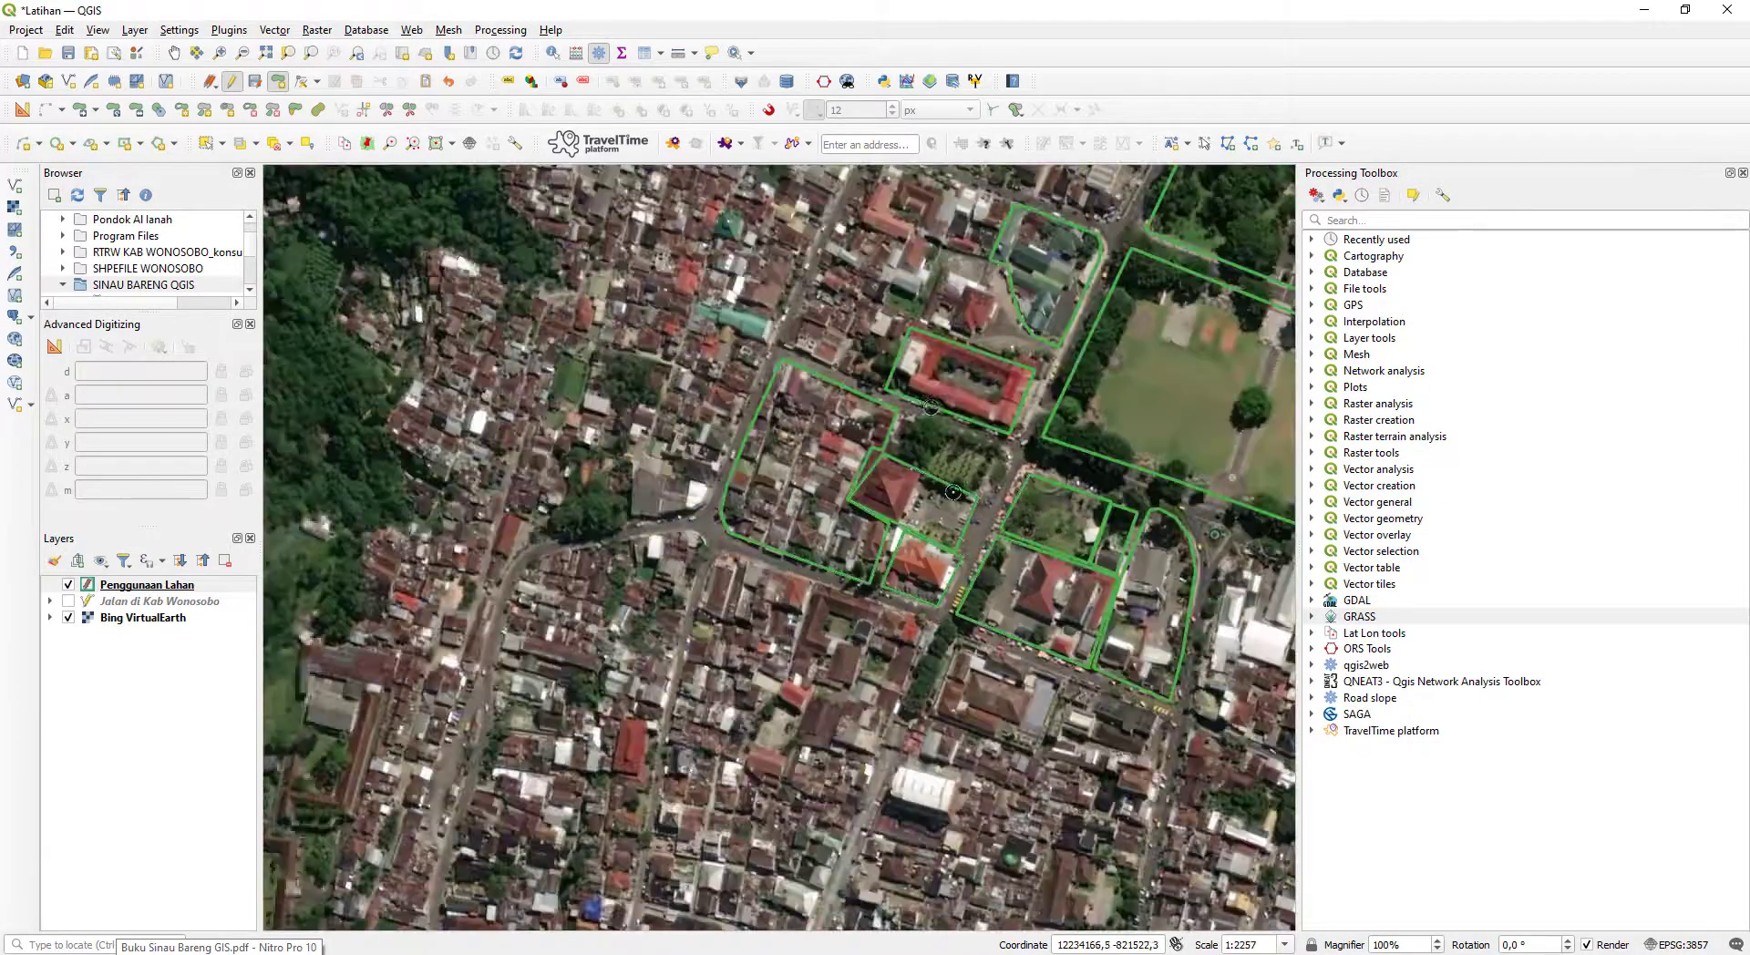
drag(819, 282, 788, 555)
scroll(787, 555, up, 1)
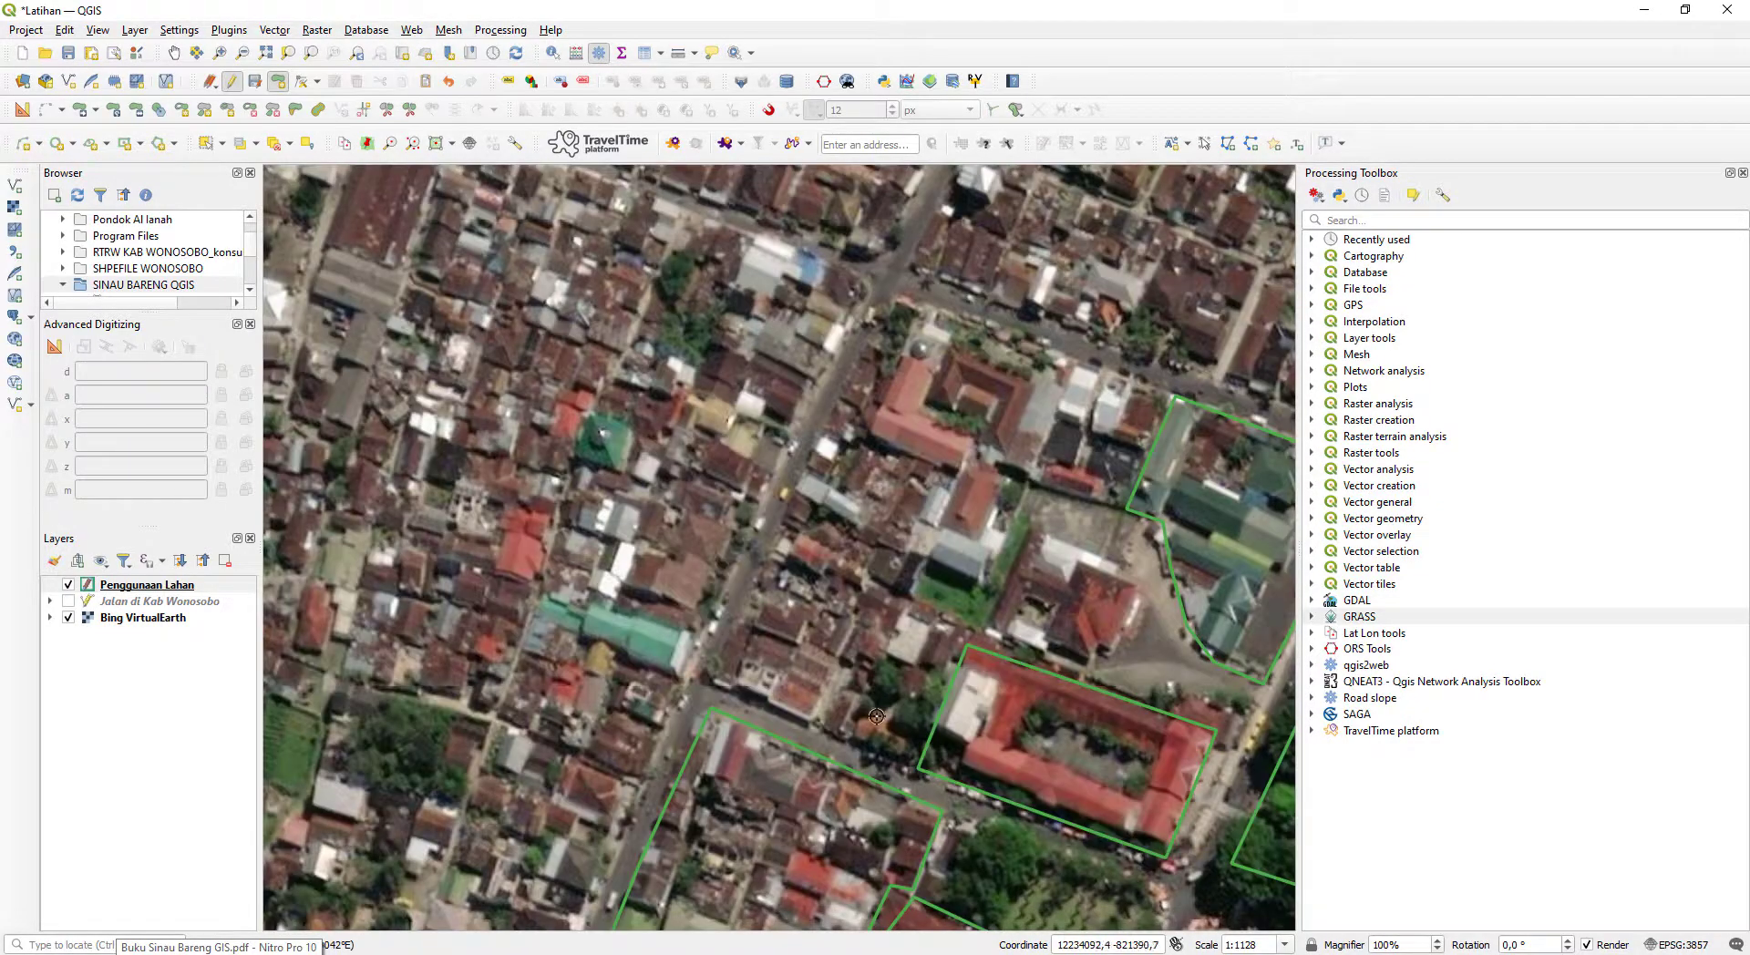
click(913, 759)
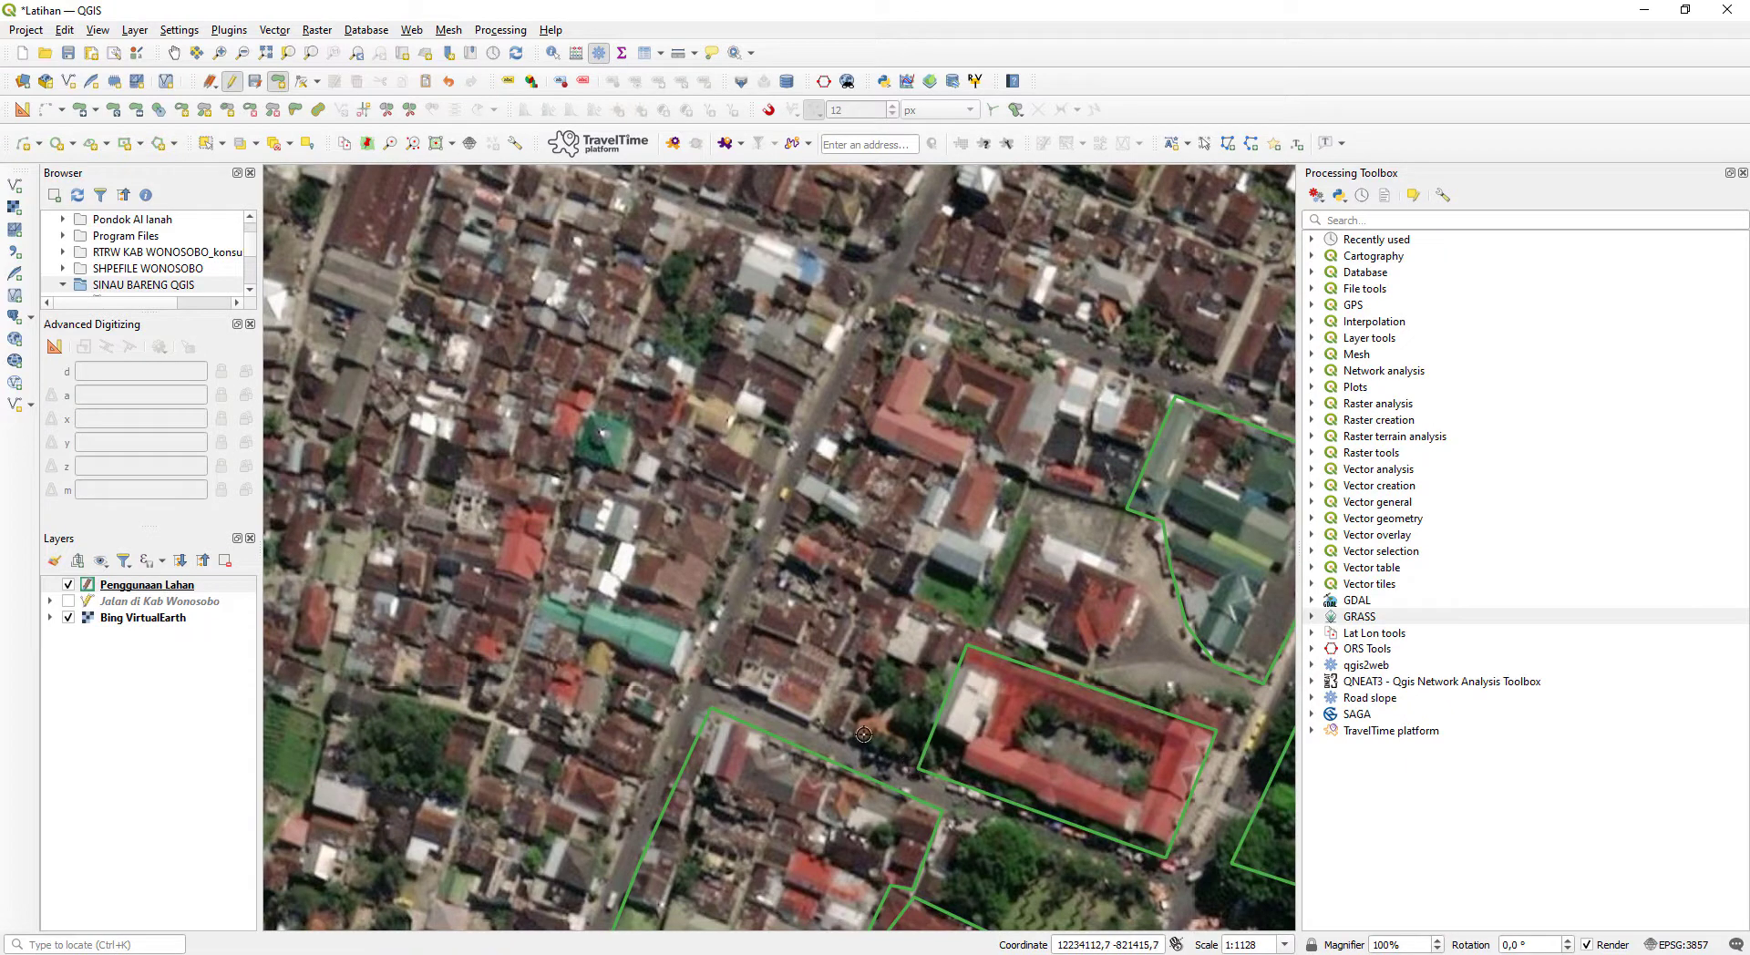
click(714, 680)
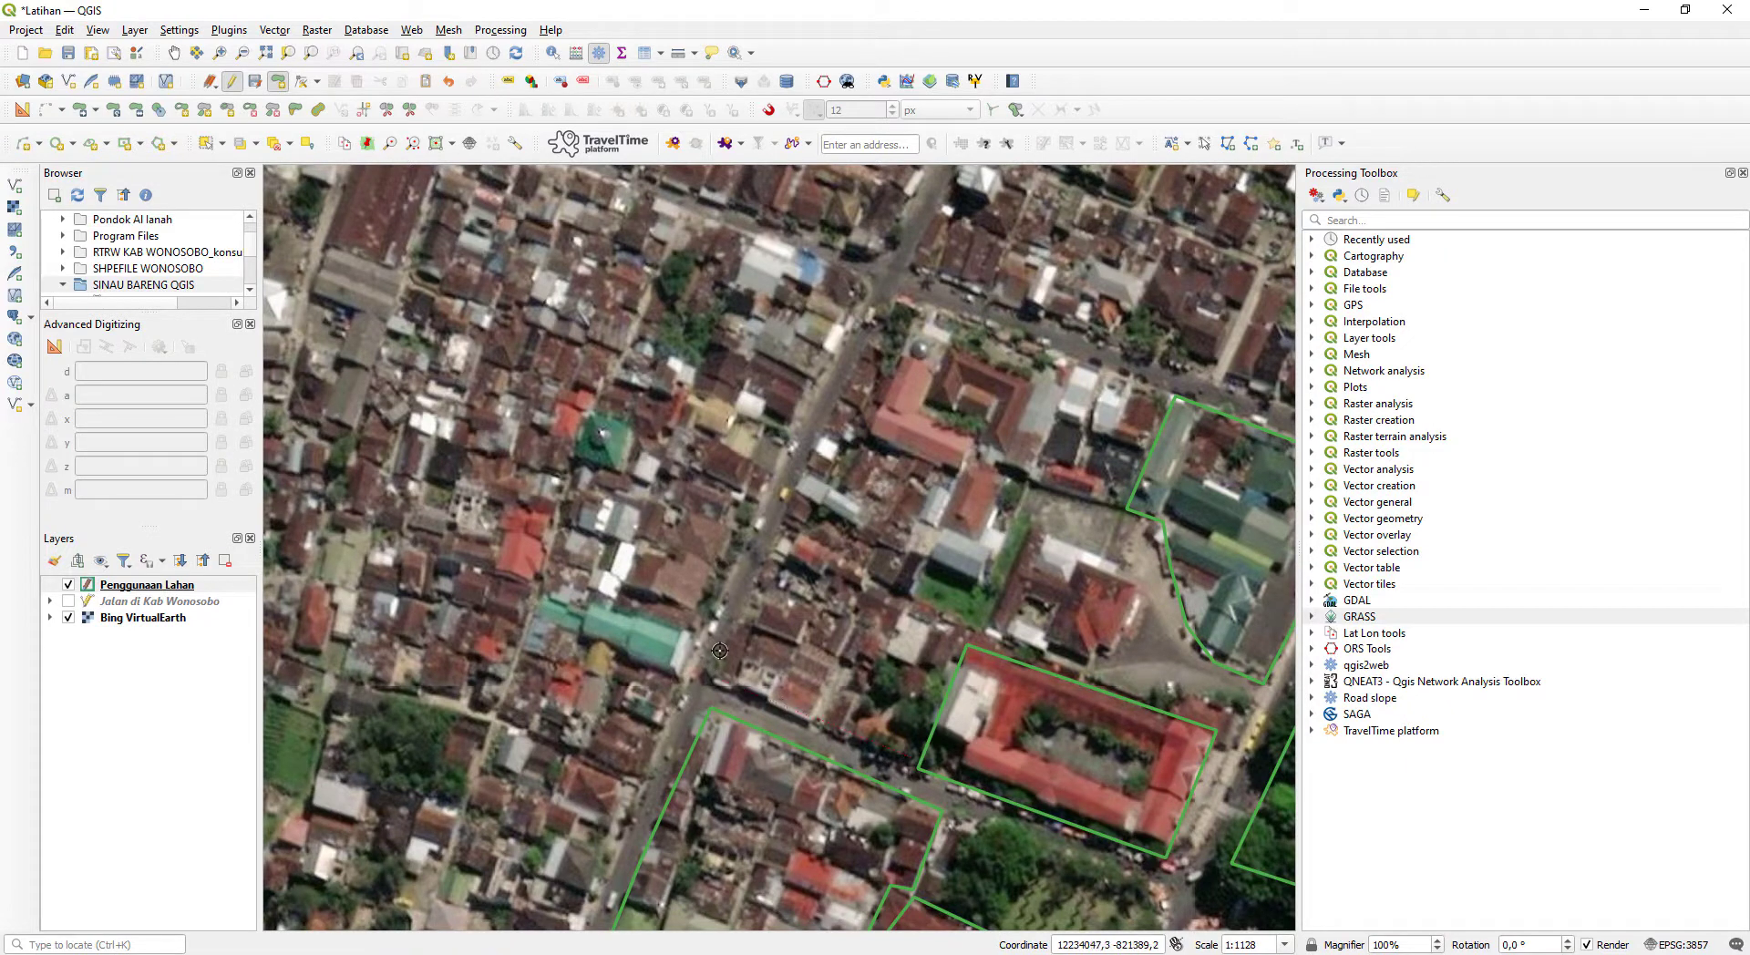
click(892, 301)
click(1168, 393)
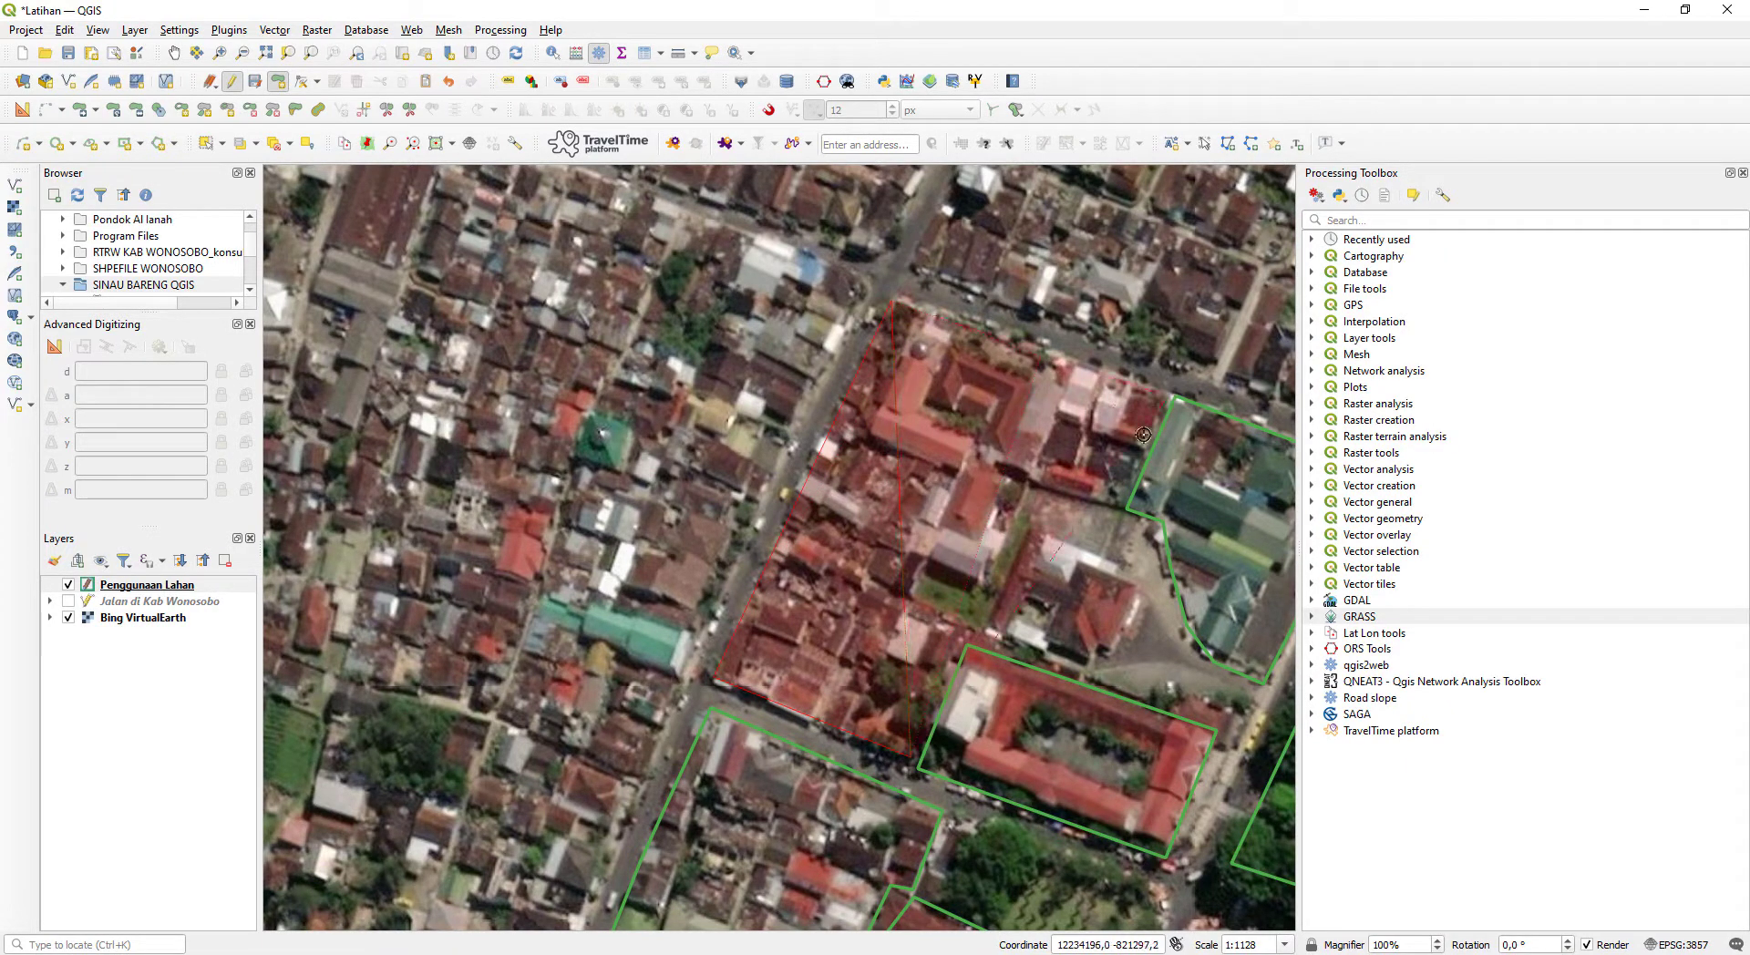
- Complete the housing block polygon along its inner edge, leaving out the paved yard and small green plot, and save it
click(1118, 509)
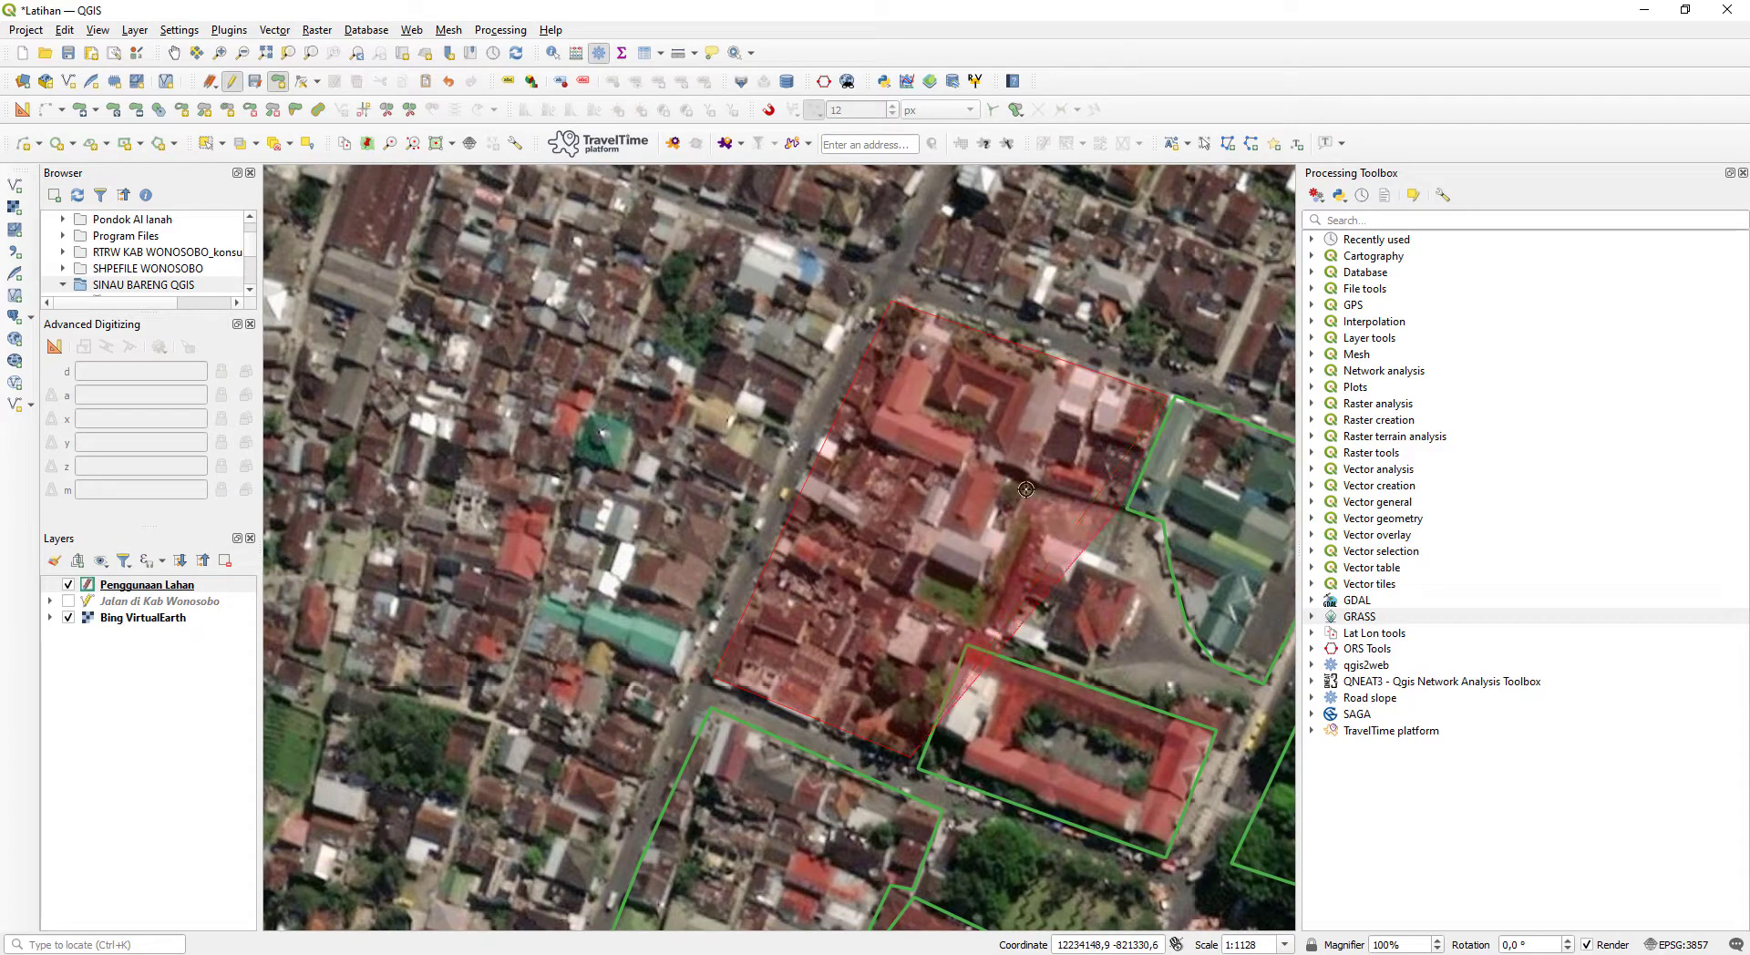
click(1027, 494)
click(989, 582)
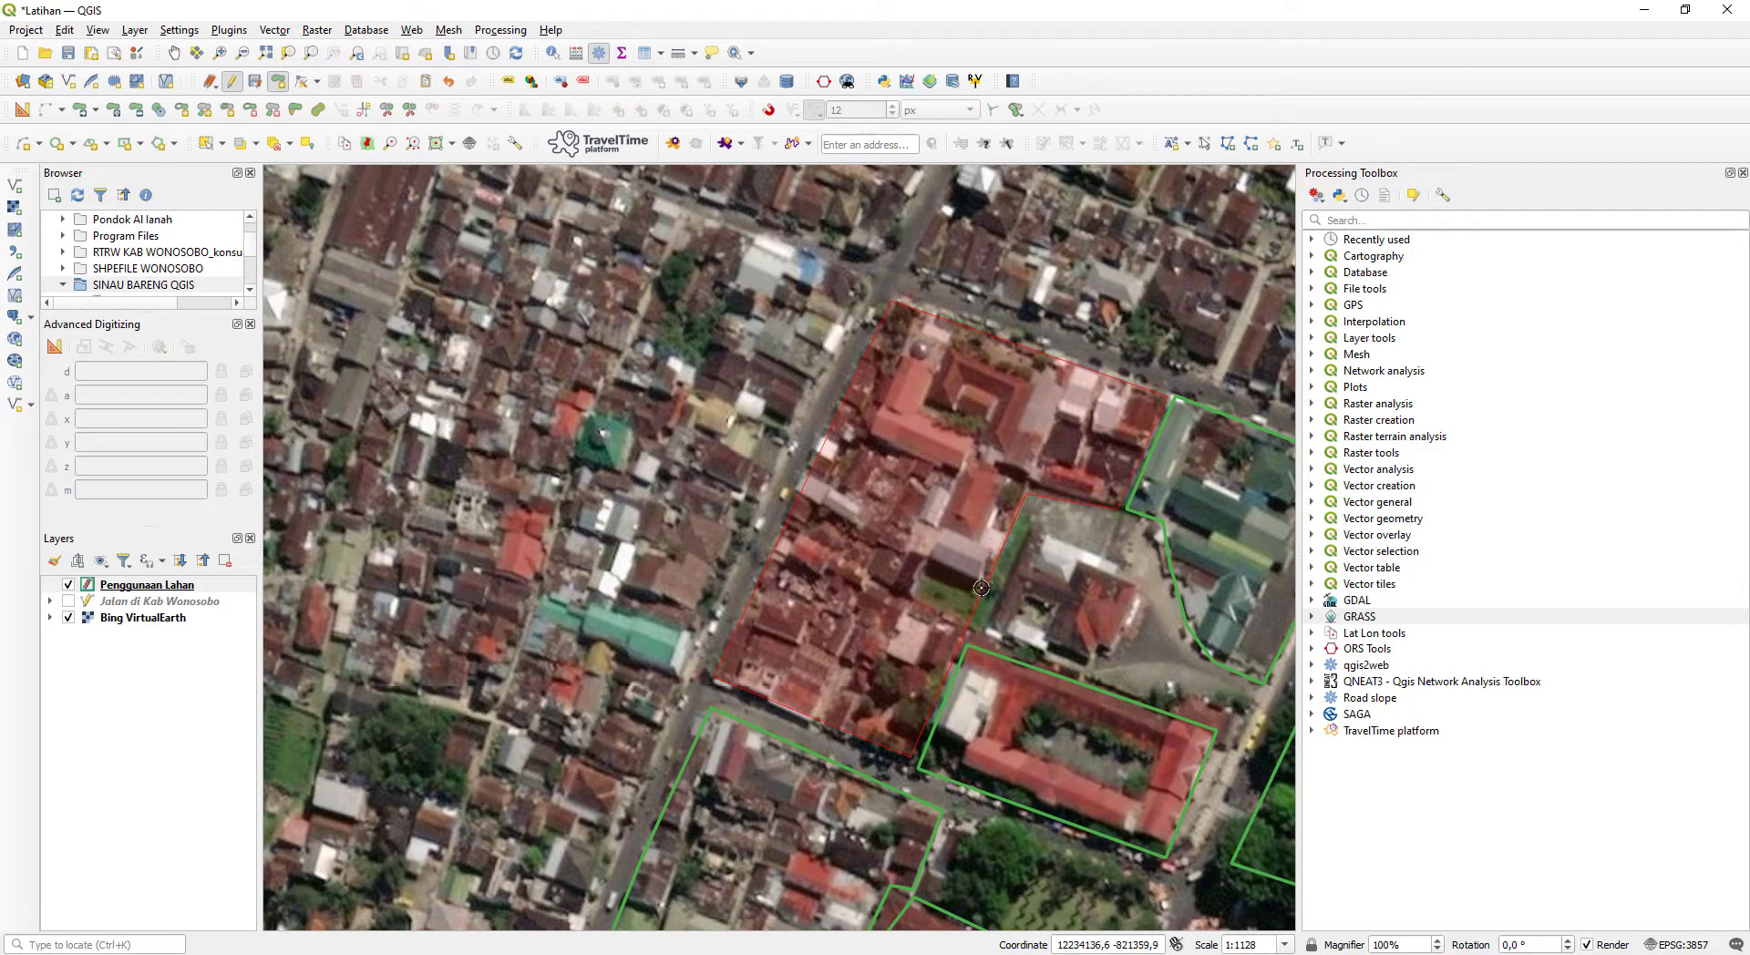
click(930, 561)
click(914, 600)
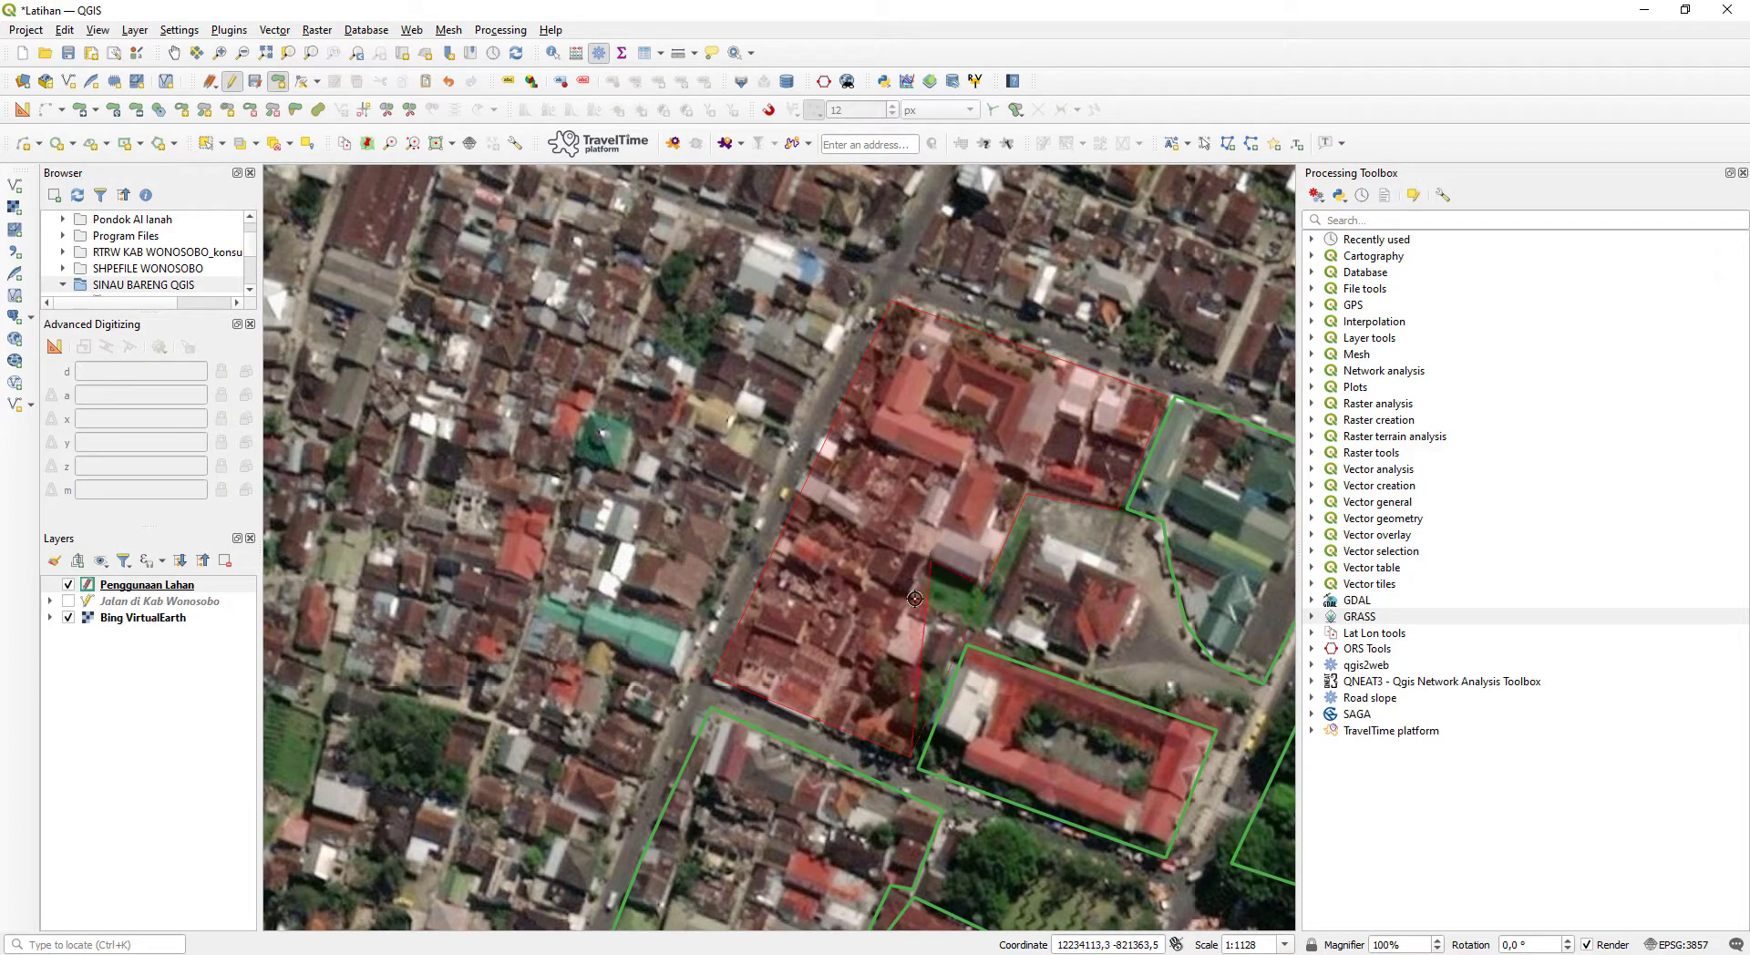
right_click(969, 625)
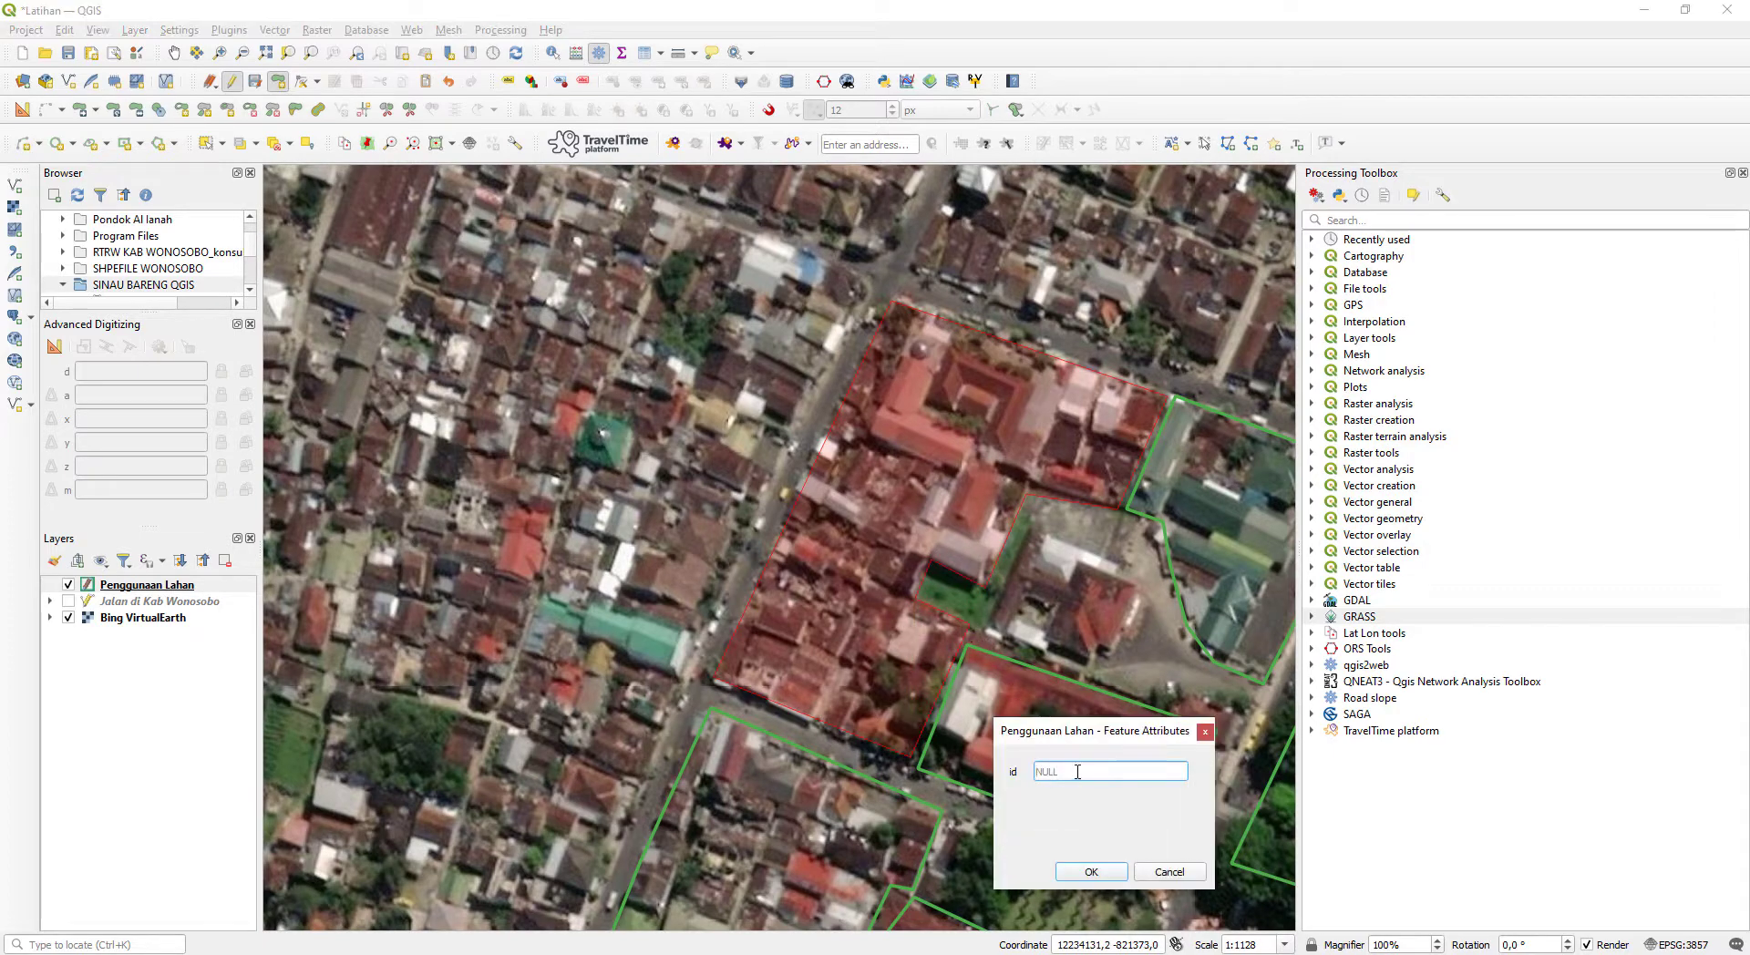
key(Return)
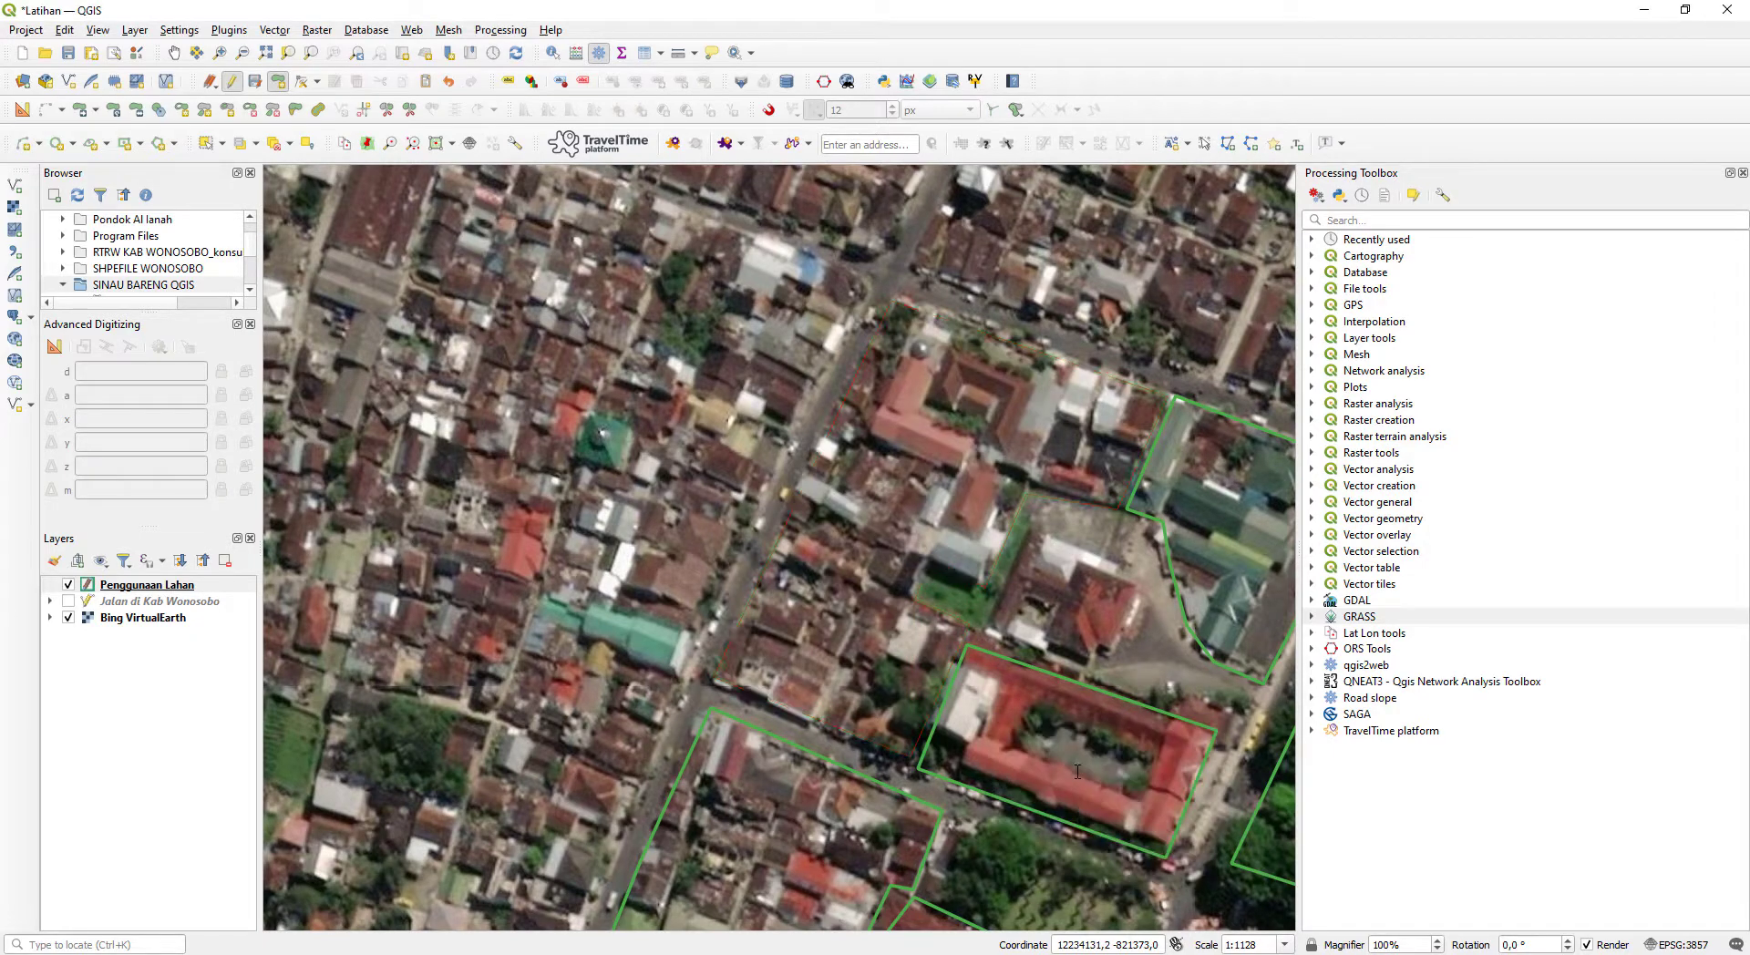
- Digitize a polygon along the roads around the long housing block north of the green-roofed compound, and save it
scroll(983, 749, down, 1)
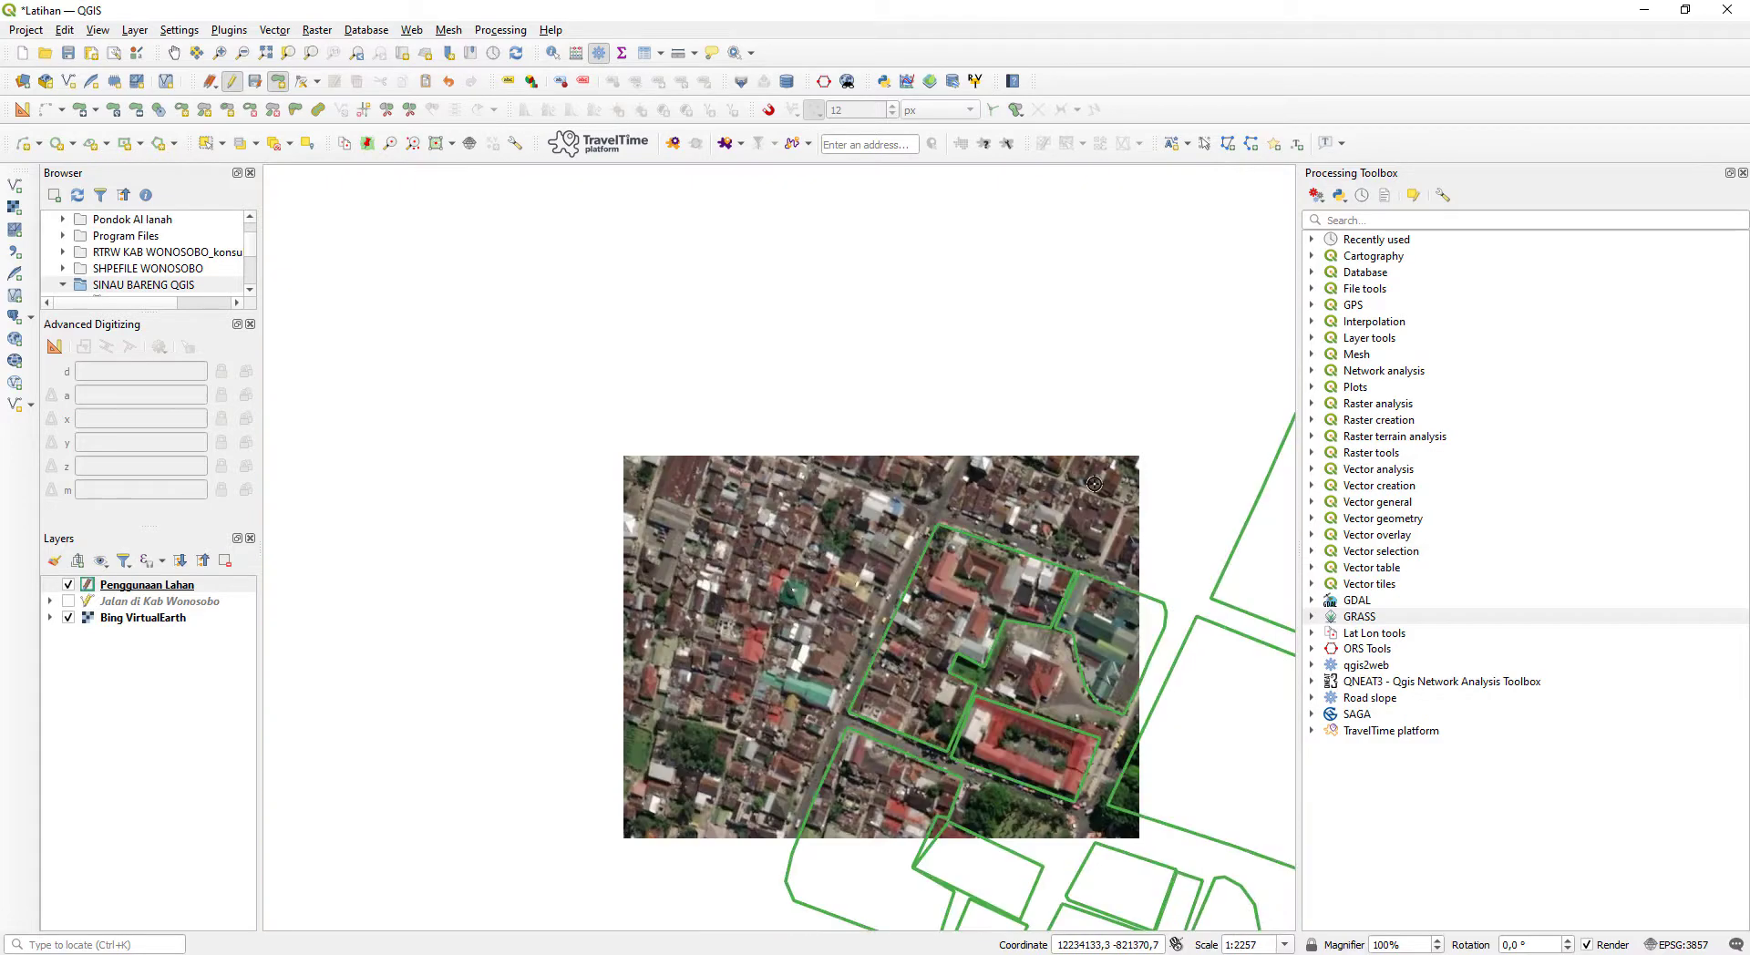
drag(1177, 541, 927, 773)
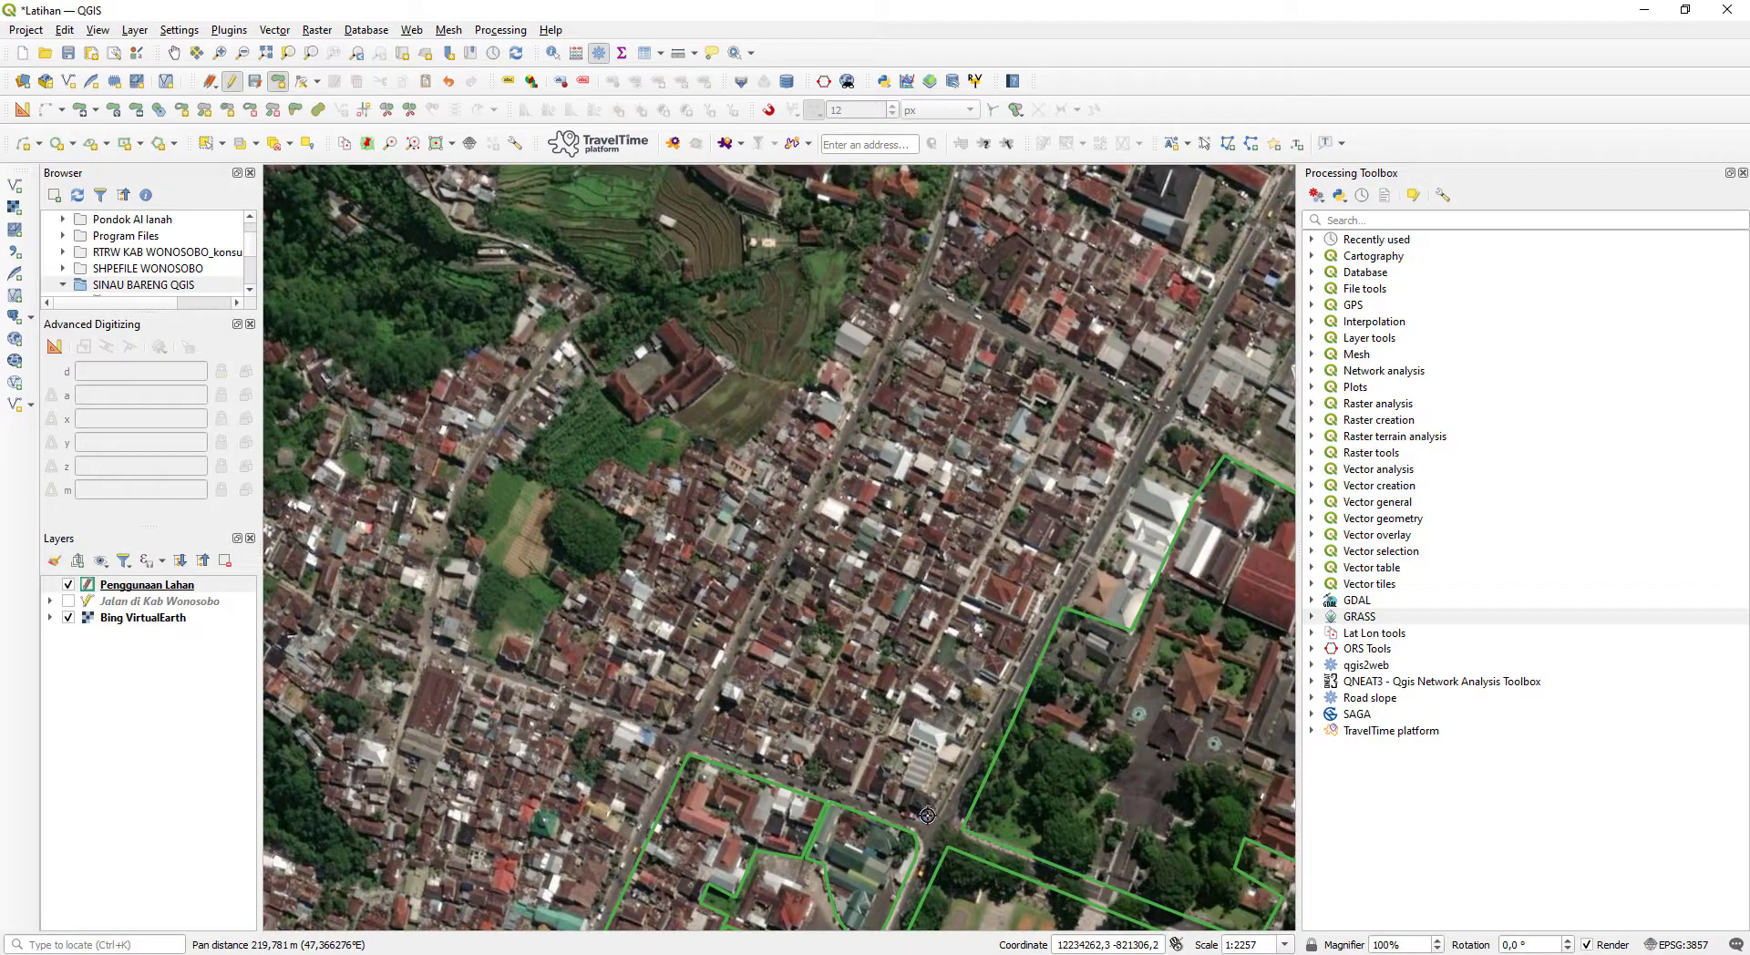
click(702, 739)
click(924, 810)
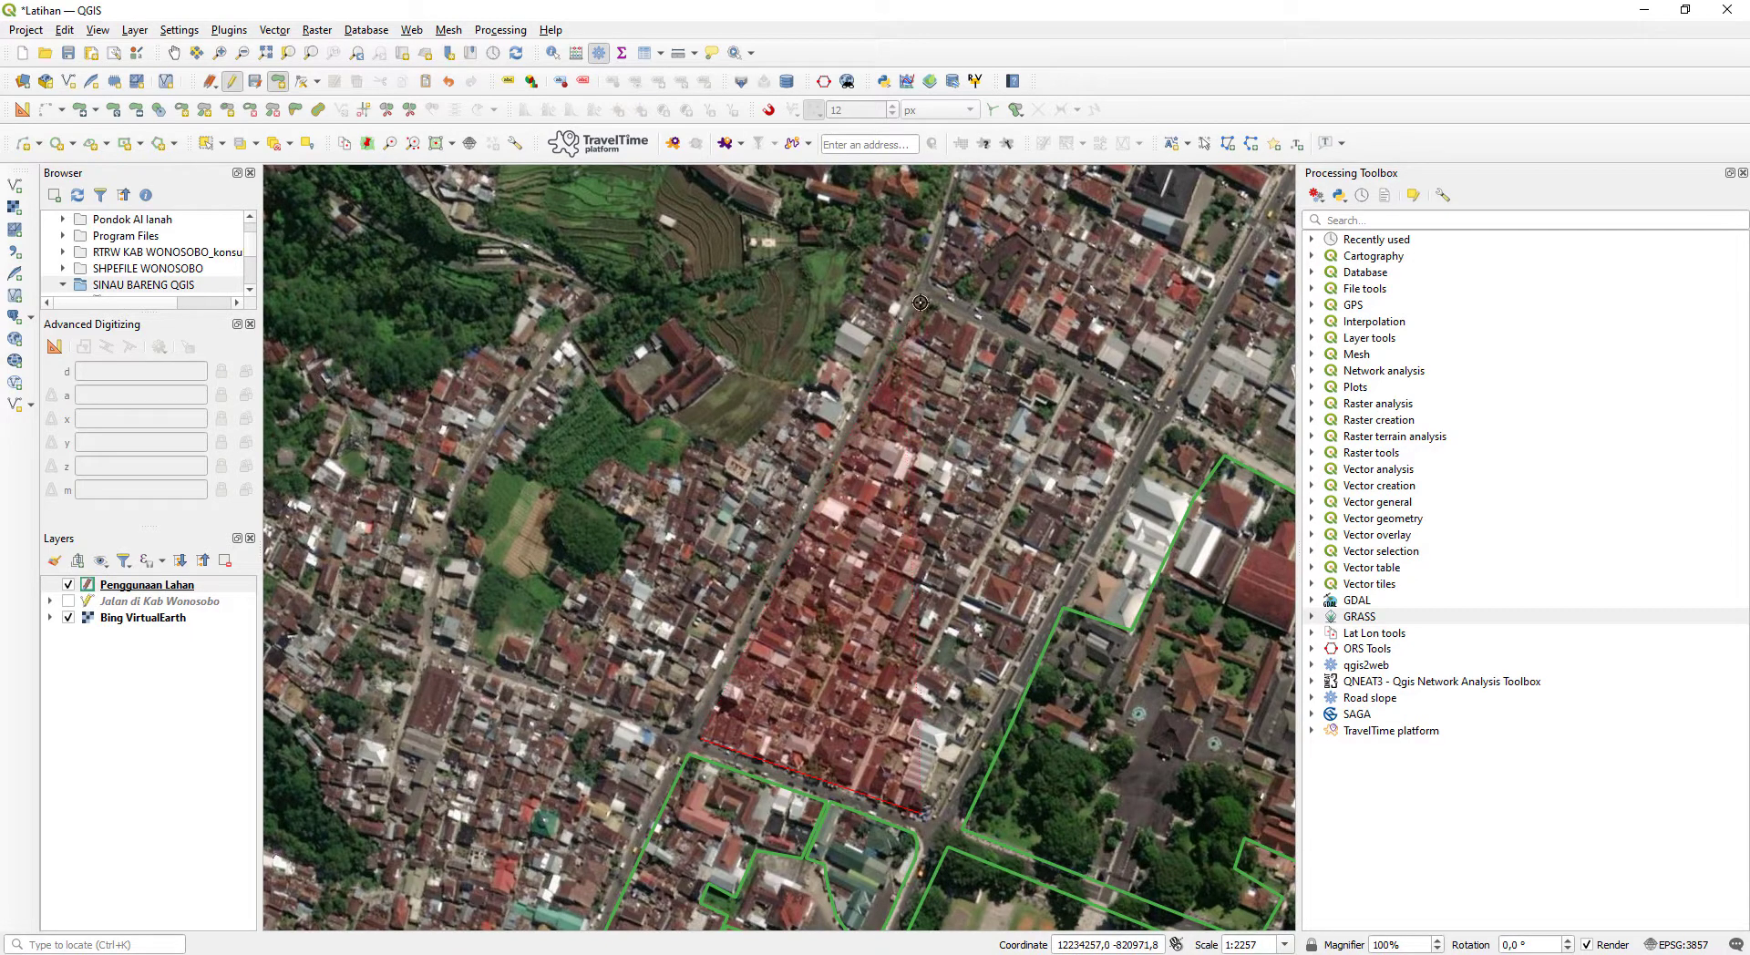
click(930, 301)
click(1154, 411)
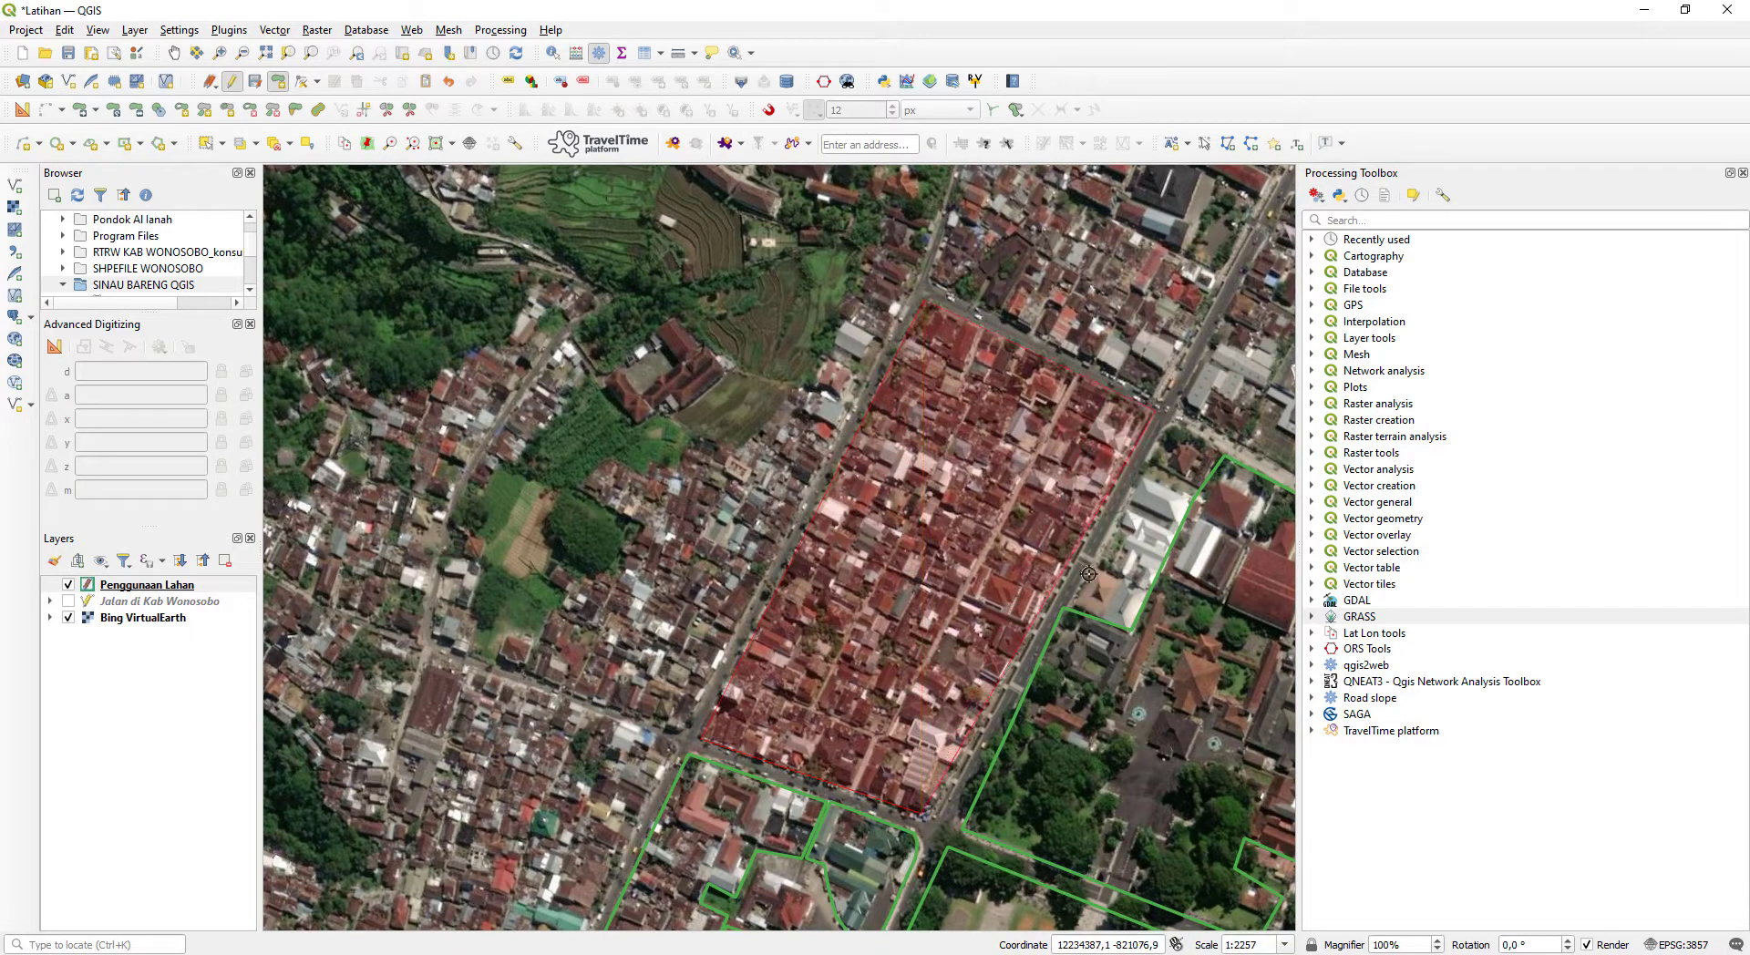
right_click(936, 815)
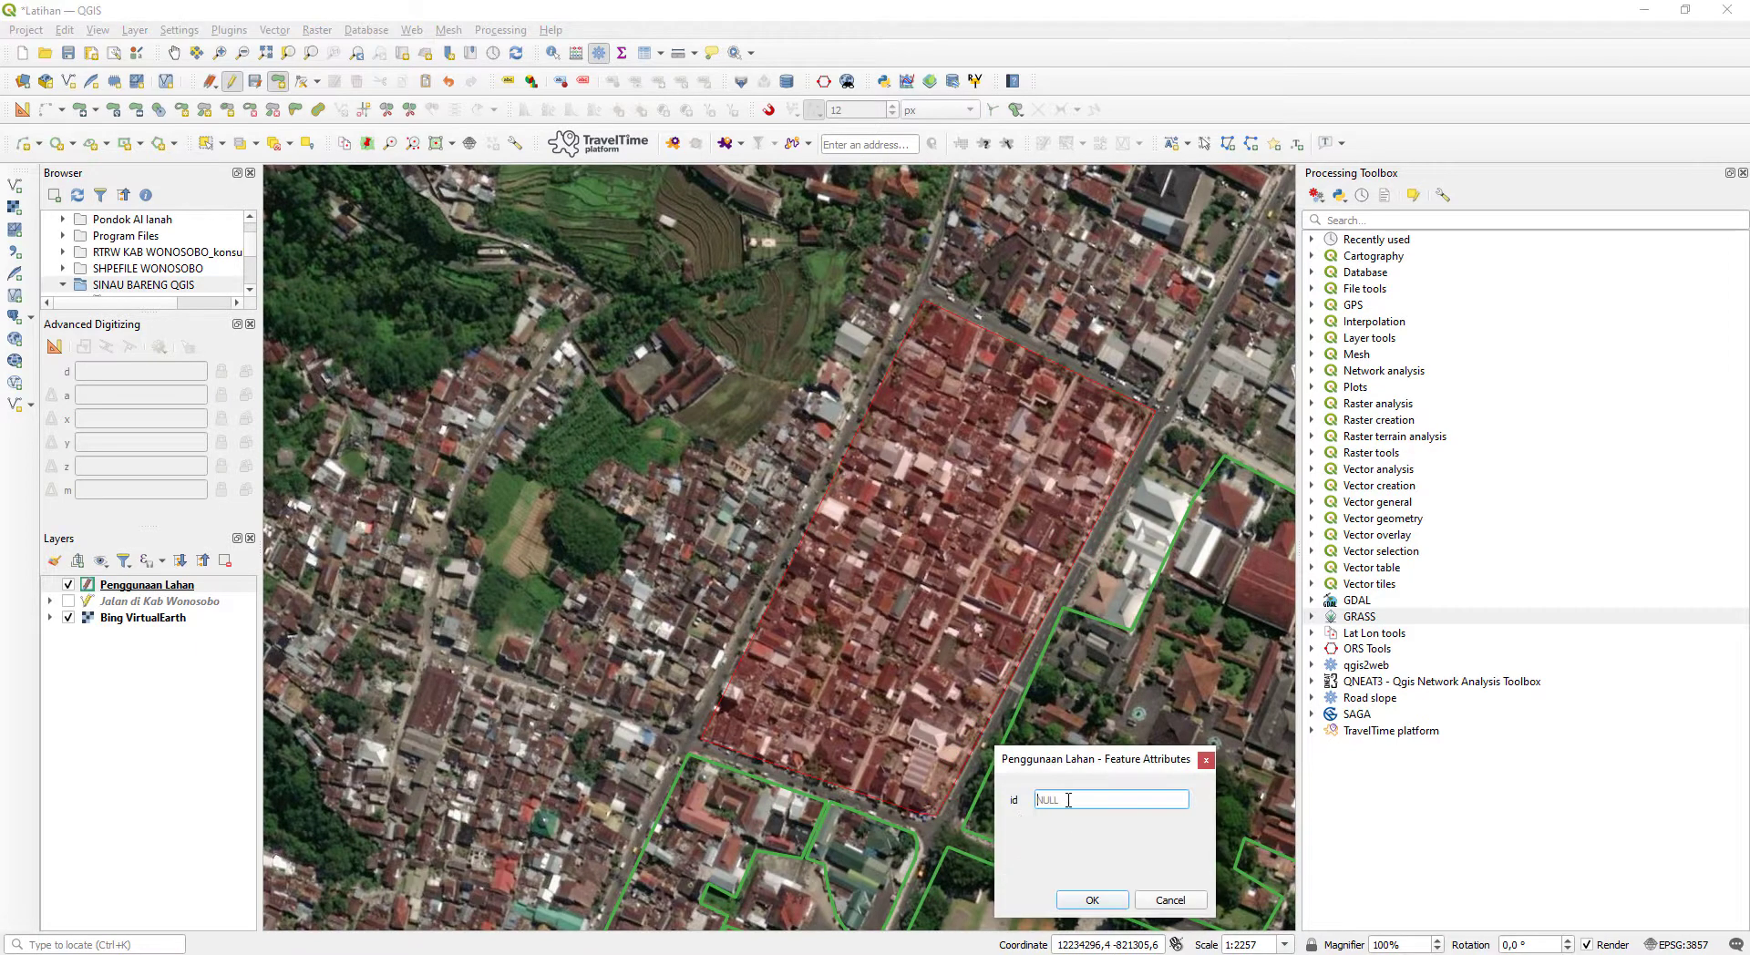
key(Return)
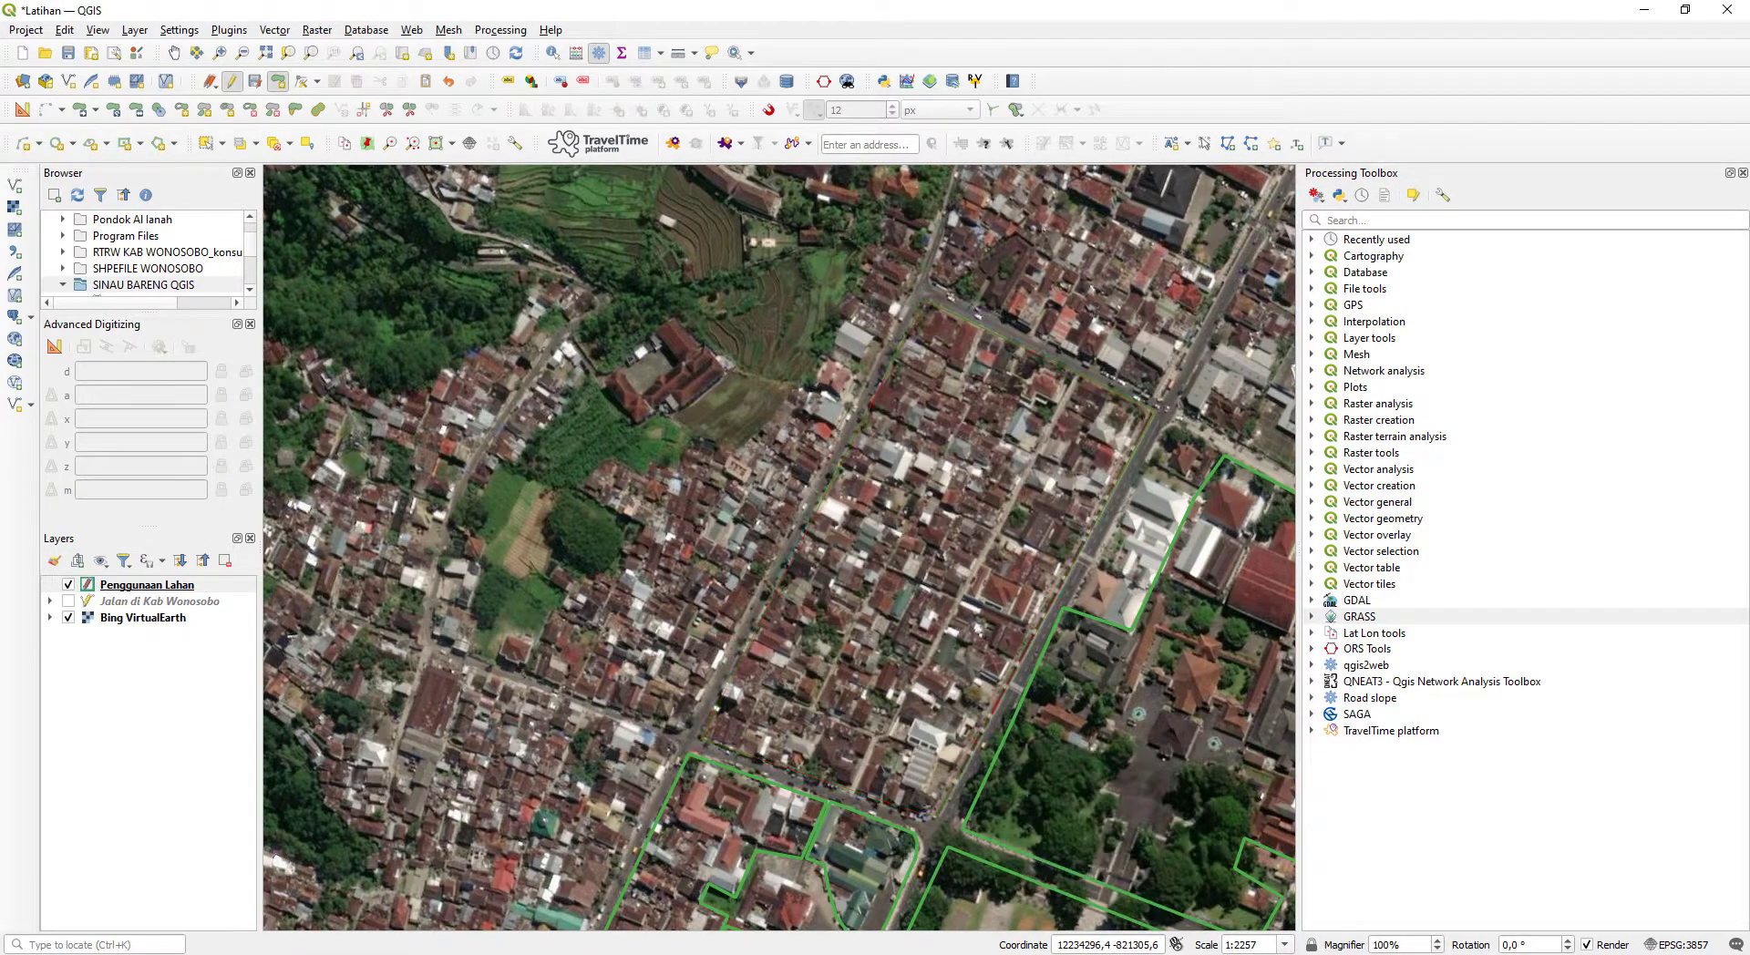
- Start a polygon for the terraced rice field northwest of the housing block, tracing its south and west edges up to the north tip
drag(533, 547, 759, 753)
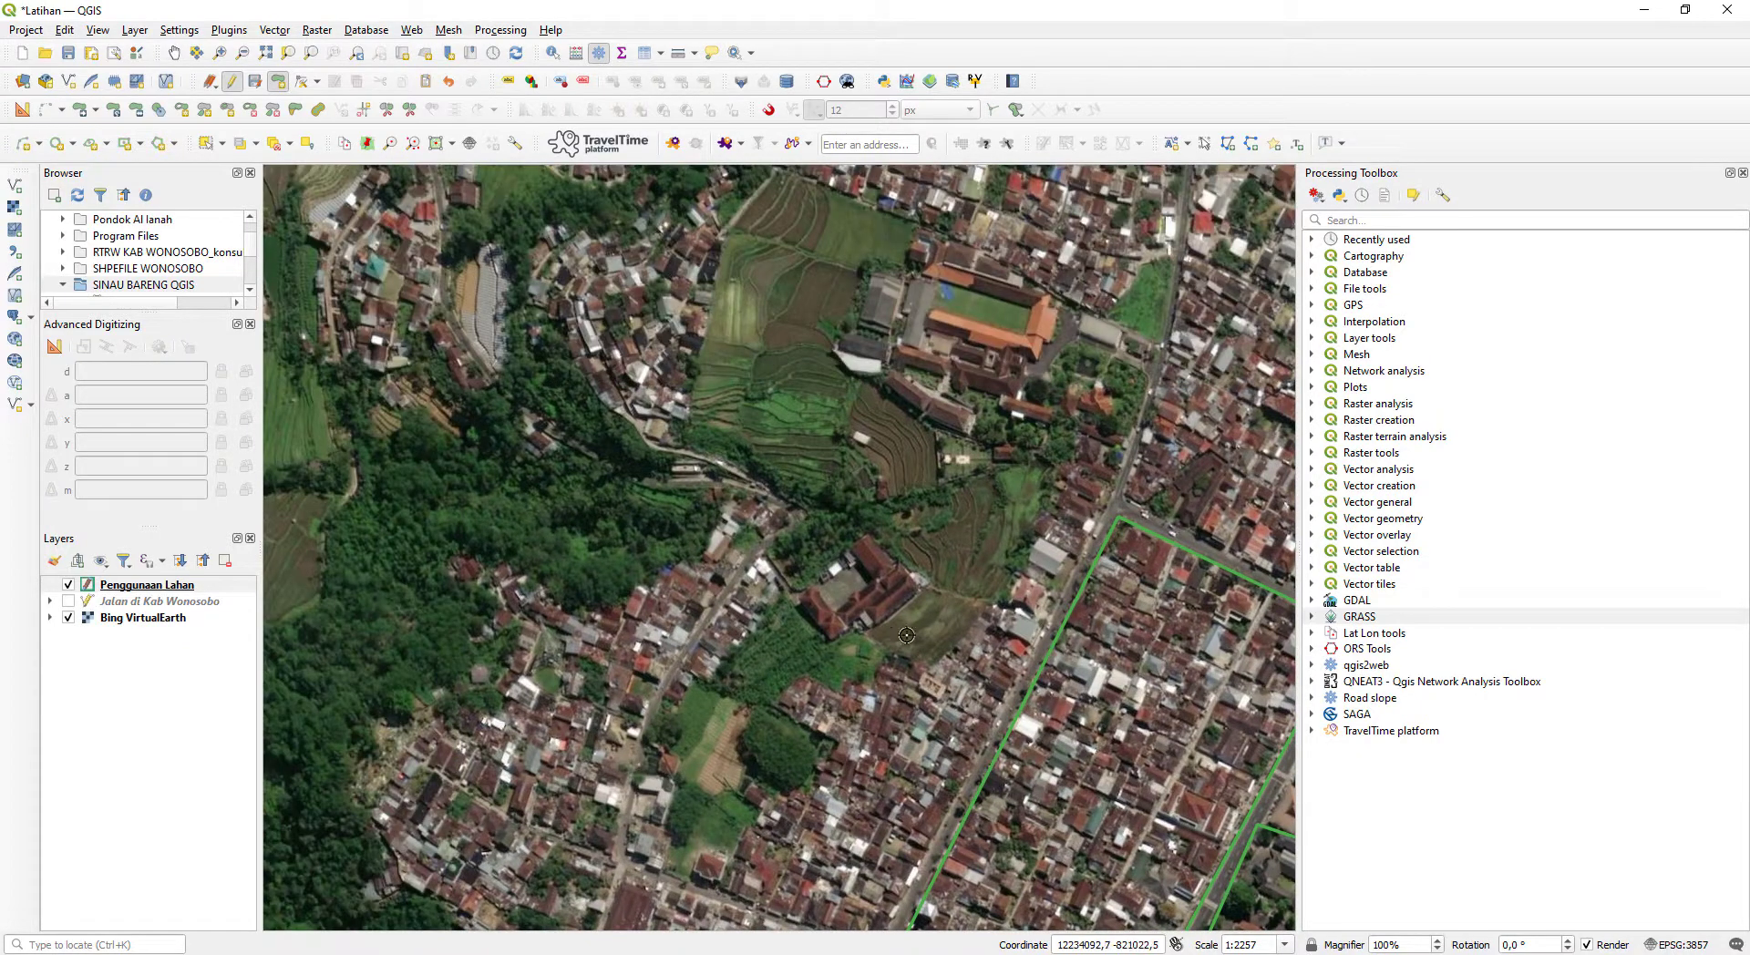
click(991, 605)
click(748, 473)
click(691, 443)
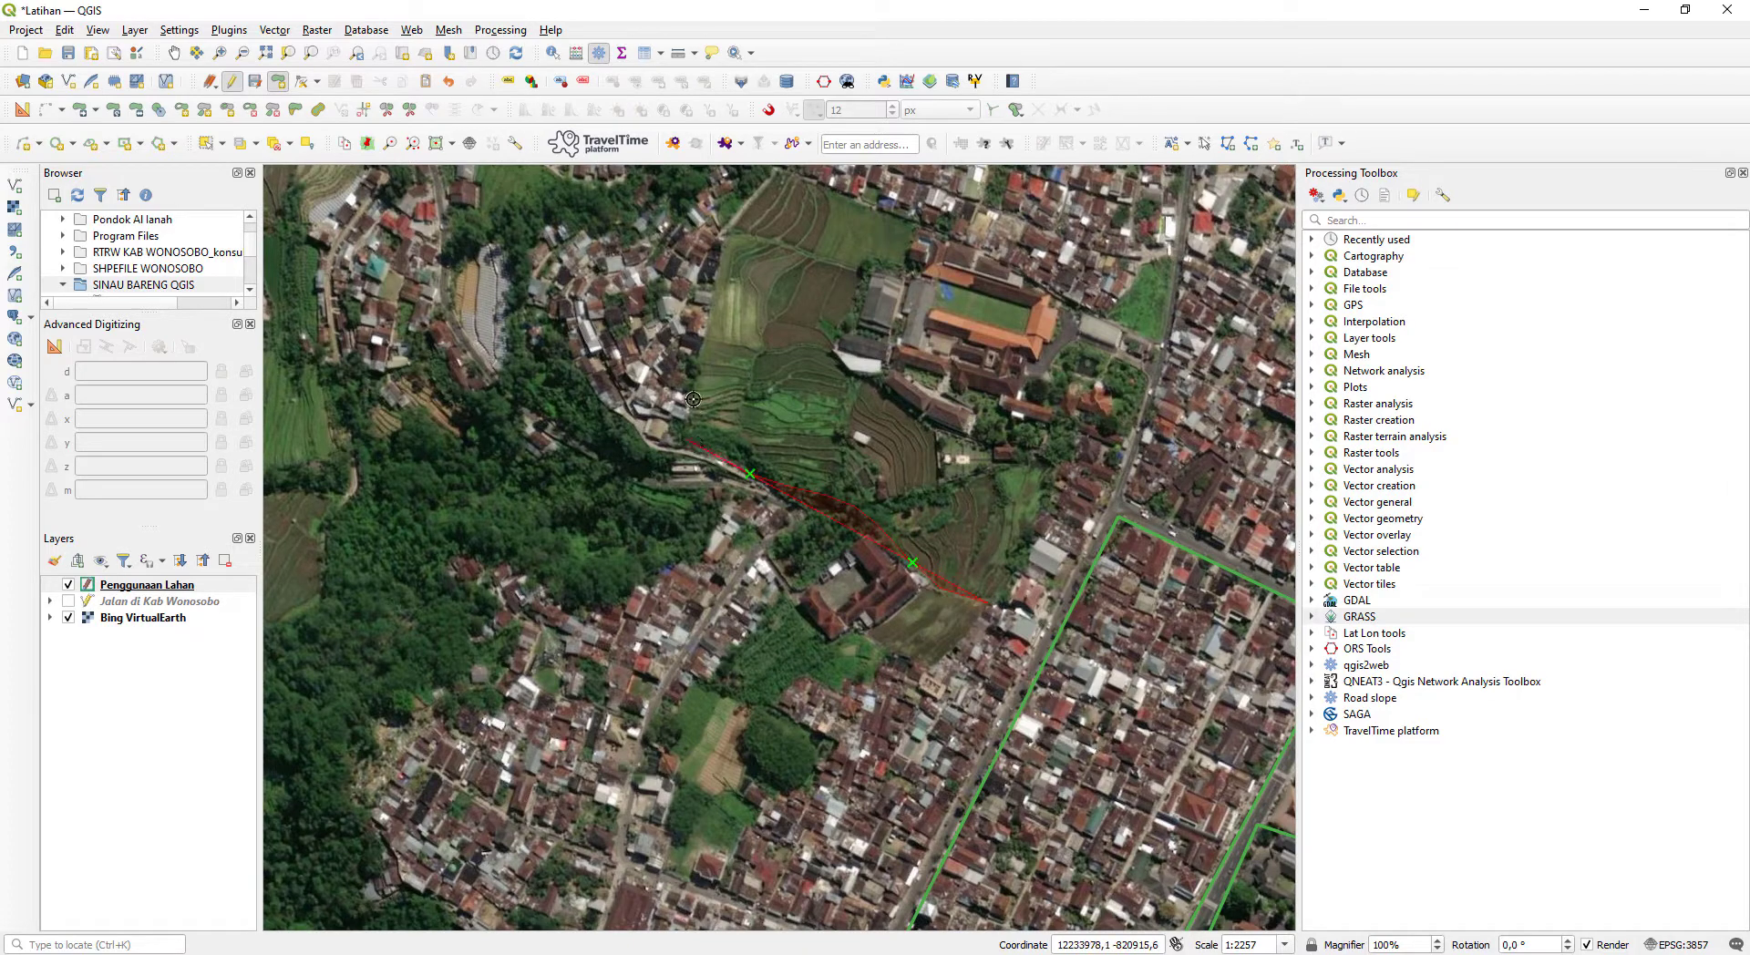
click(703, 343)
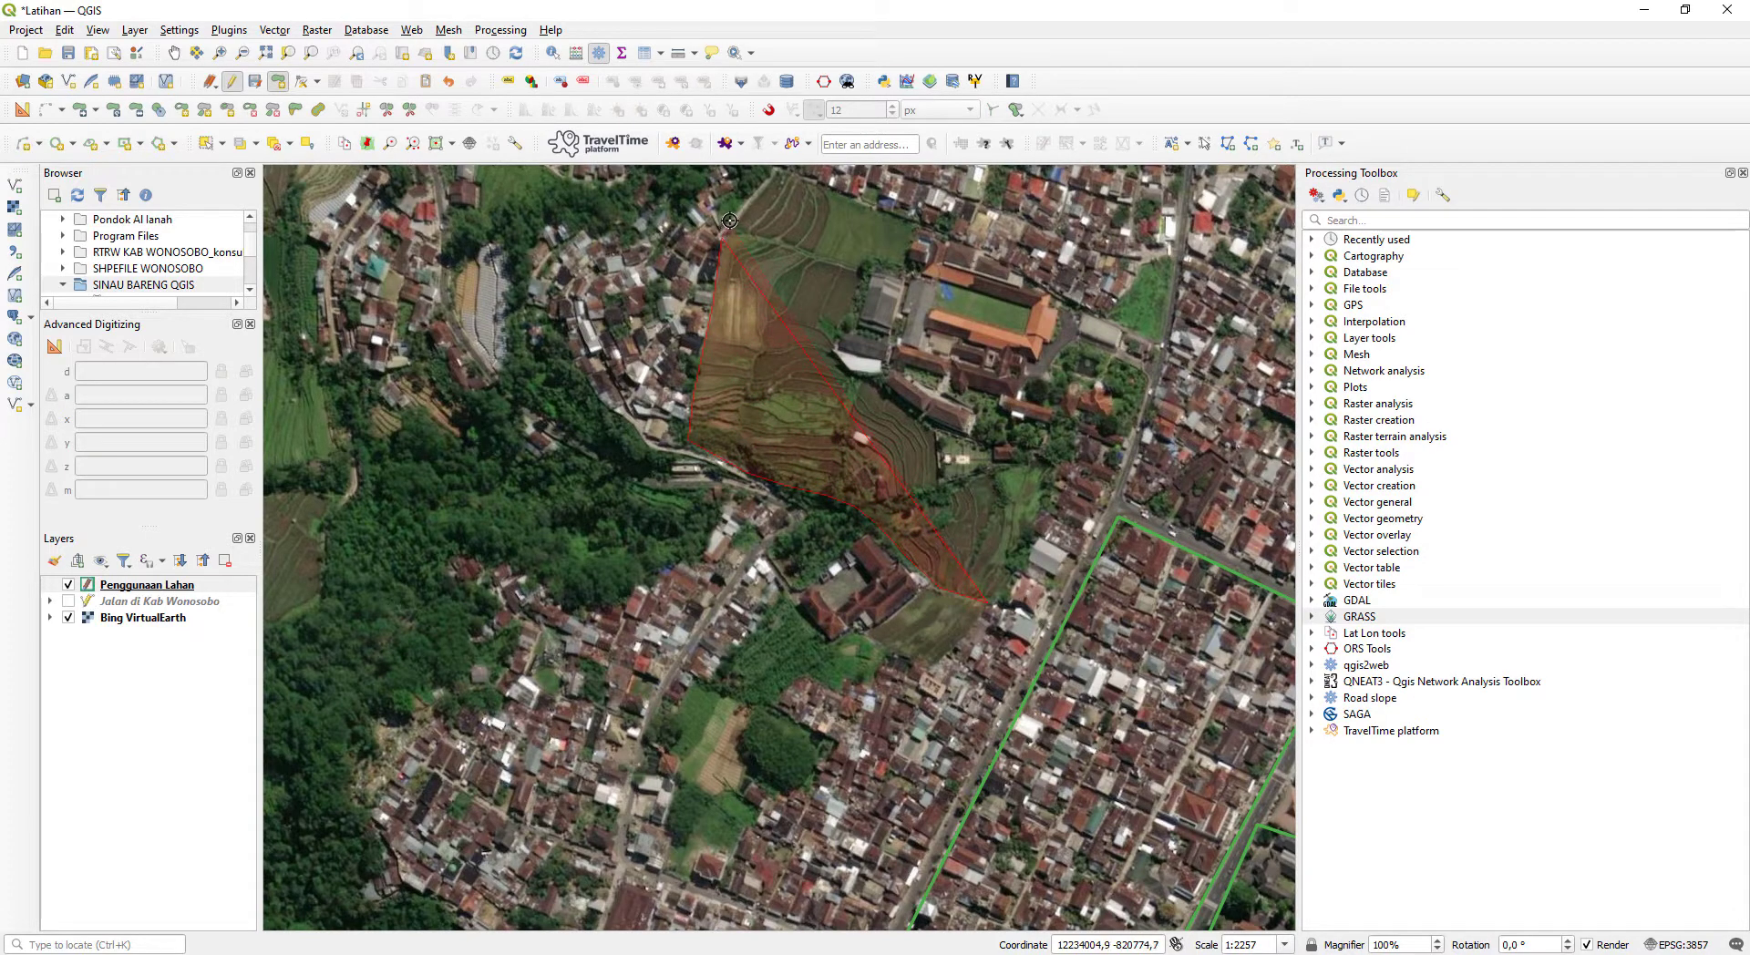
click(779, 172)
click(815, 181)
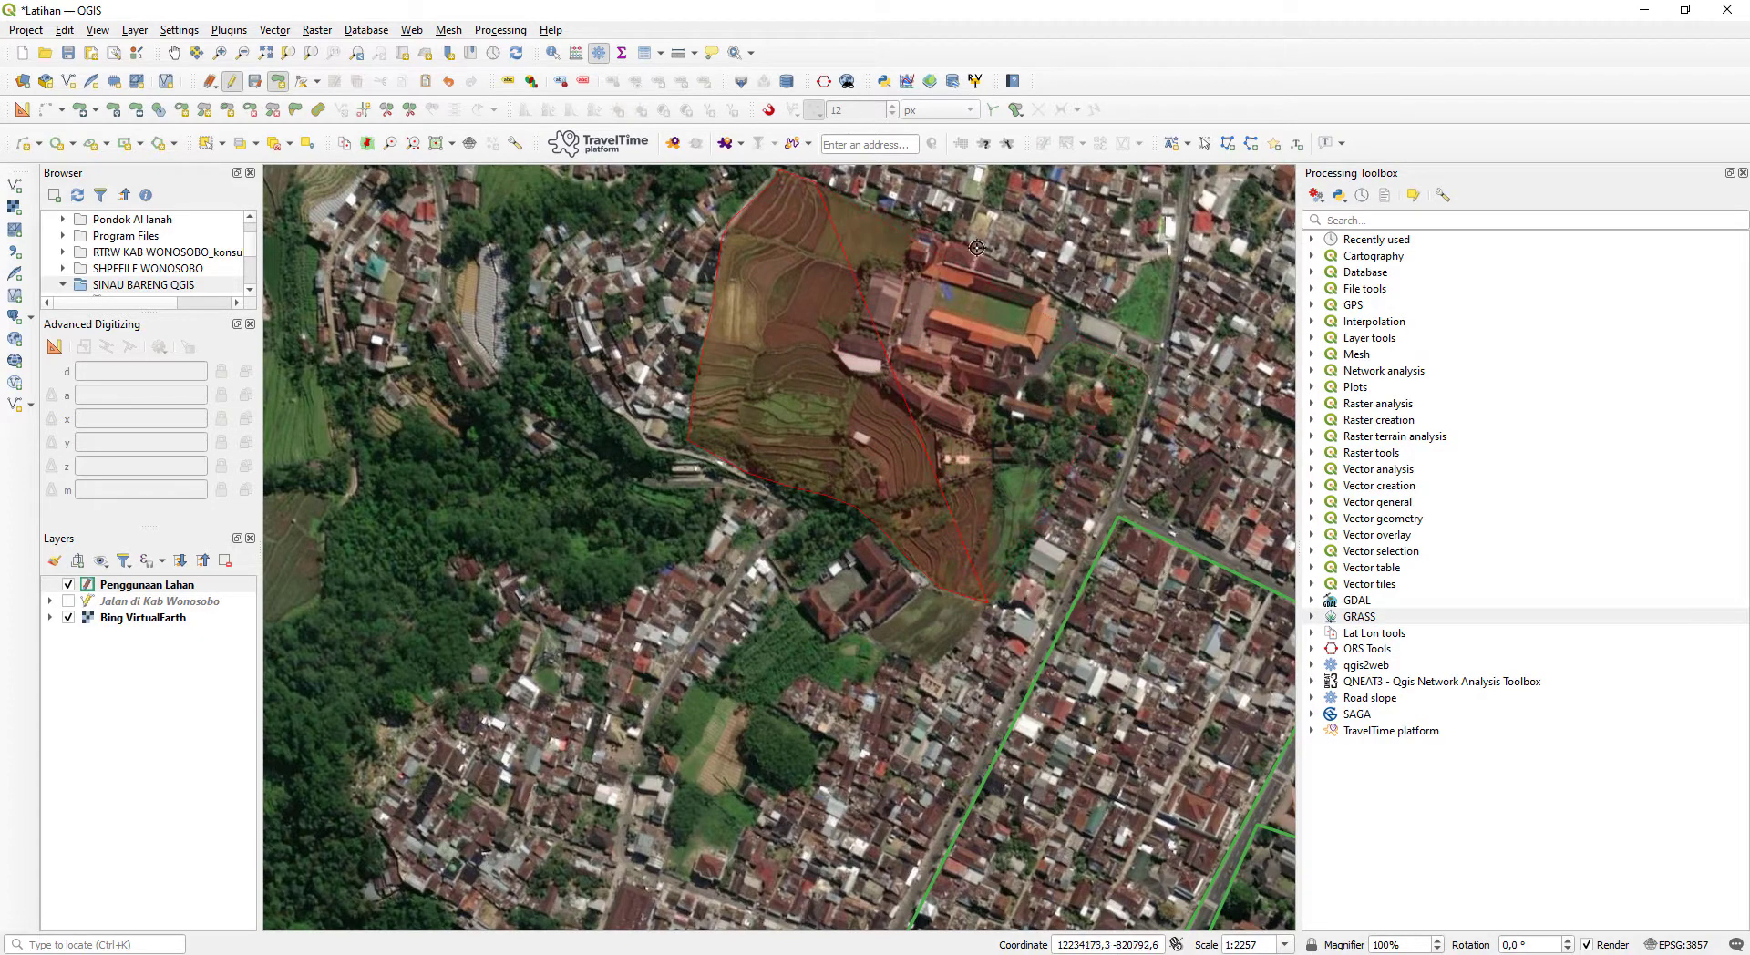
- Complete the rice field polygon along its east side, leaving out the orange-roofed building complex
click(921, 225)
click(875, 265)
click(841, 325)
click(878, 379)
click(900, 394)
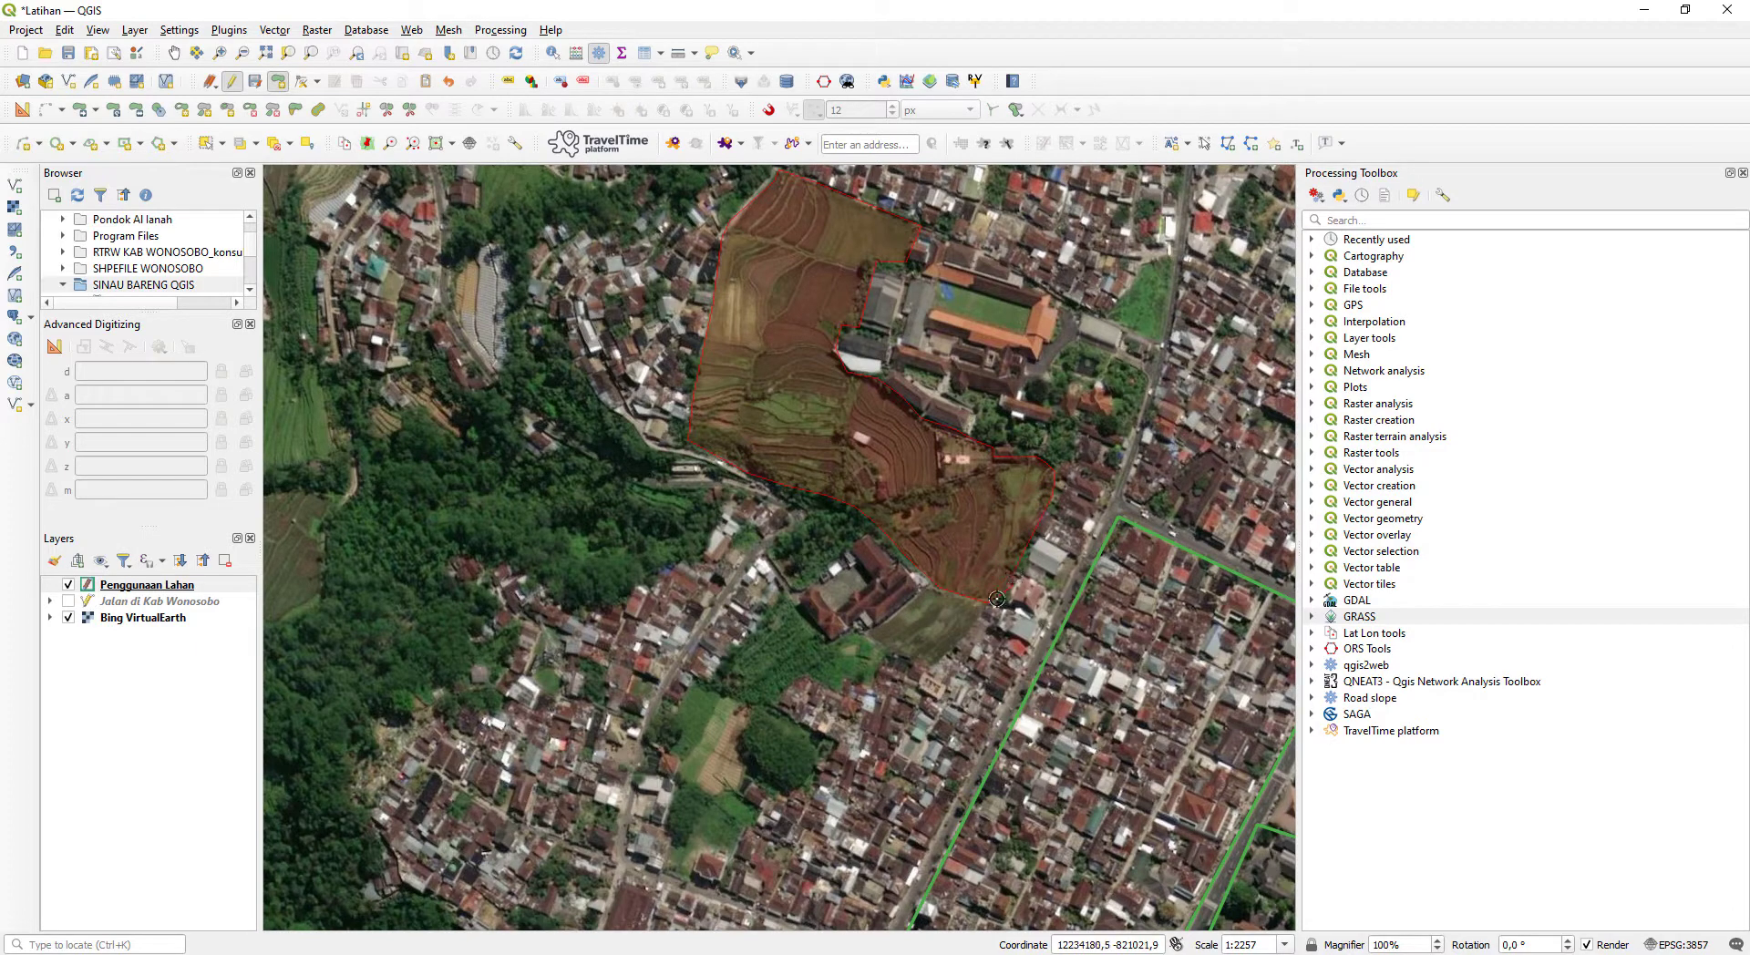
right_click(998, 599)
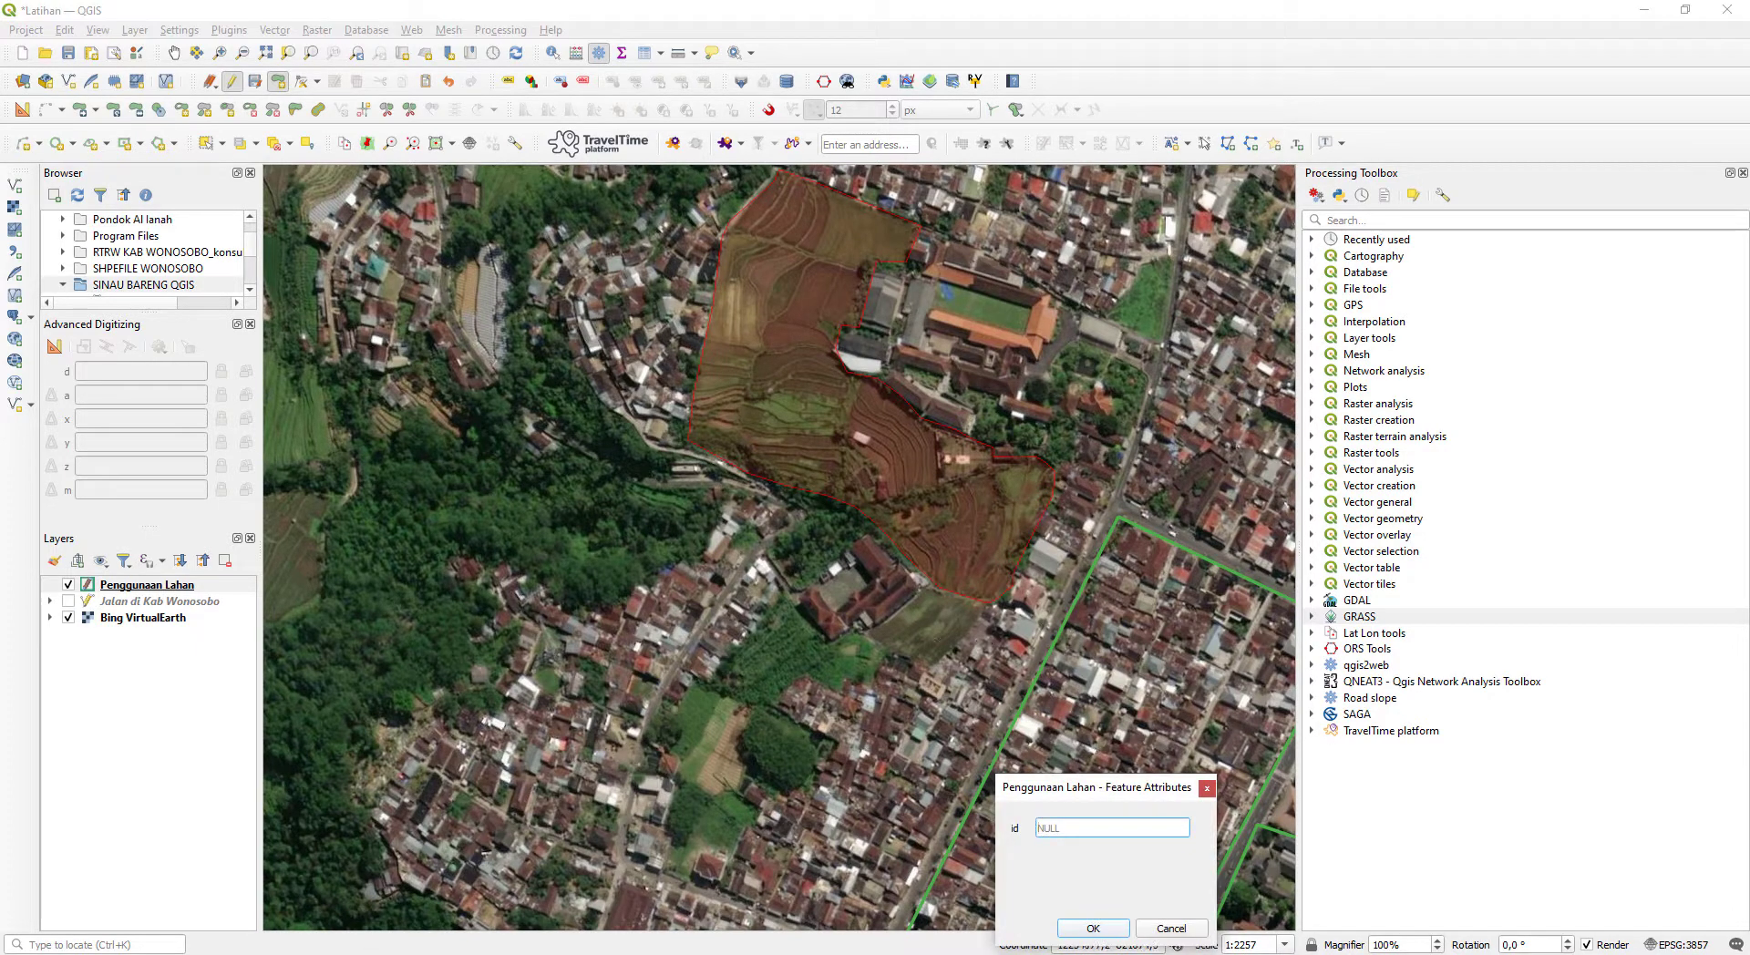
- Check the category list in Notepad, set the rice field's id to 5, and save the polygon
key(alt+Tab)
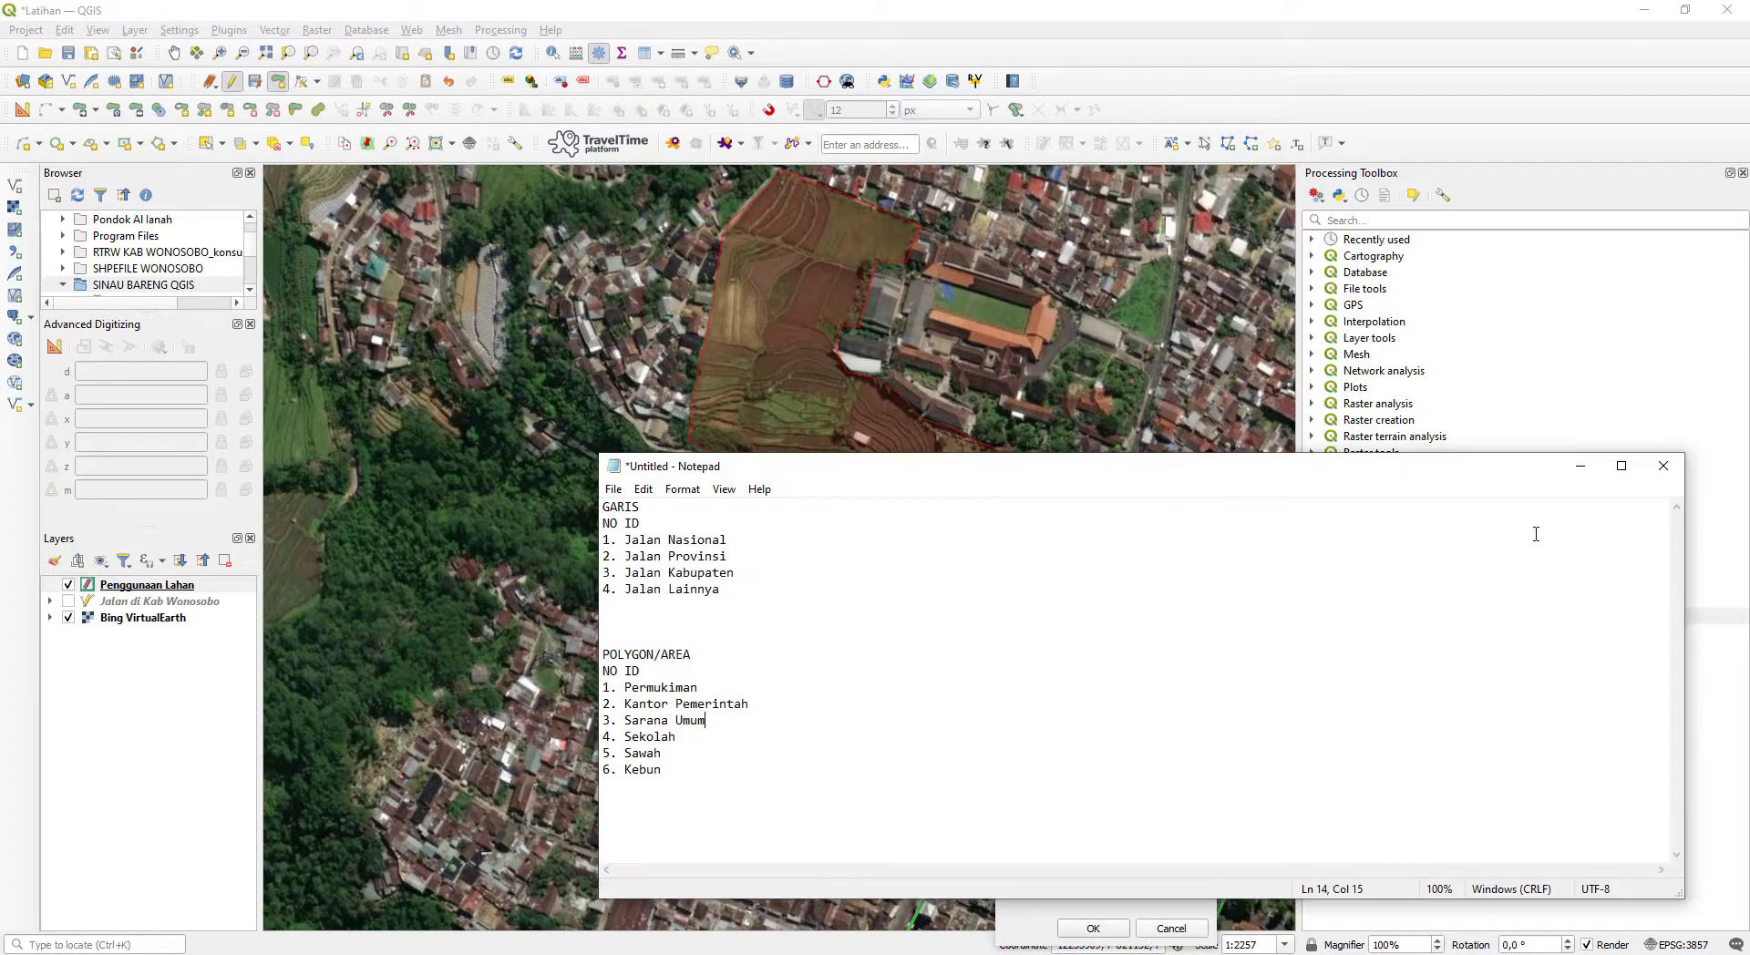
click(1580, 470)
click(1139, 830)
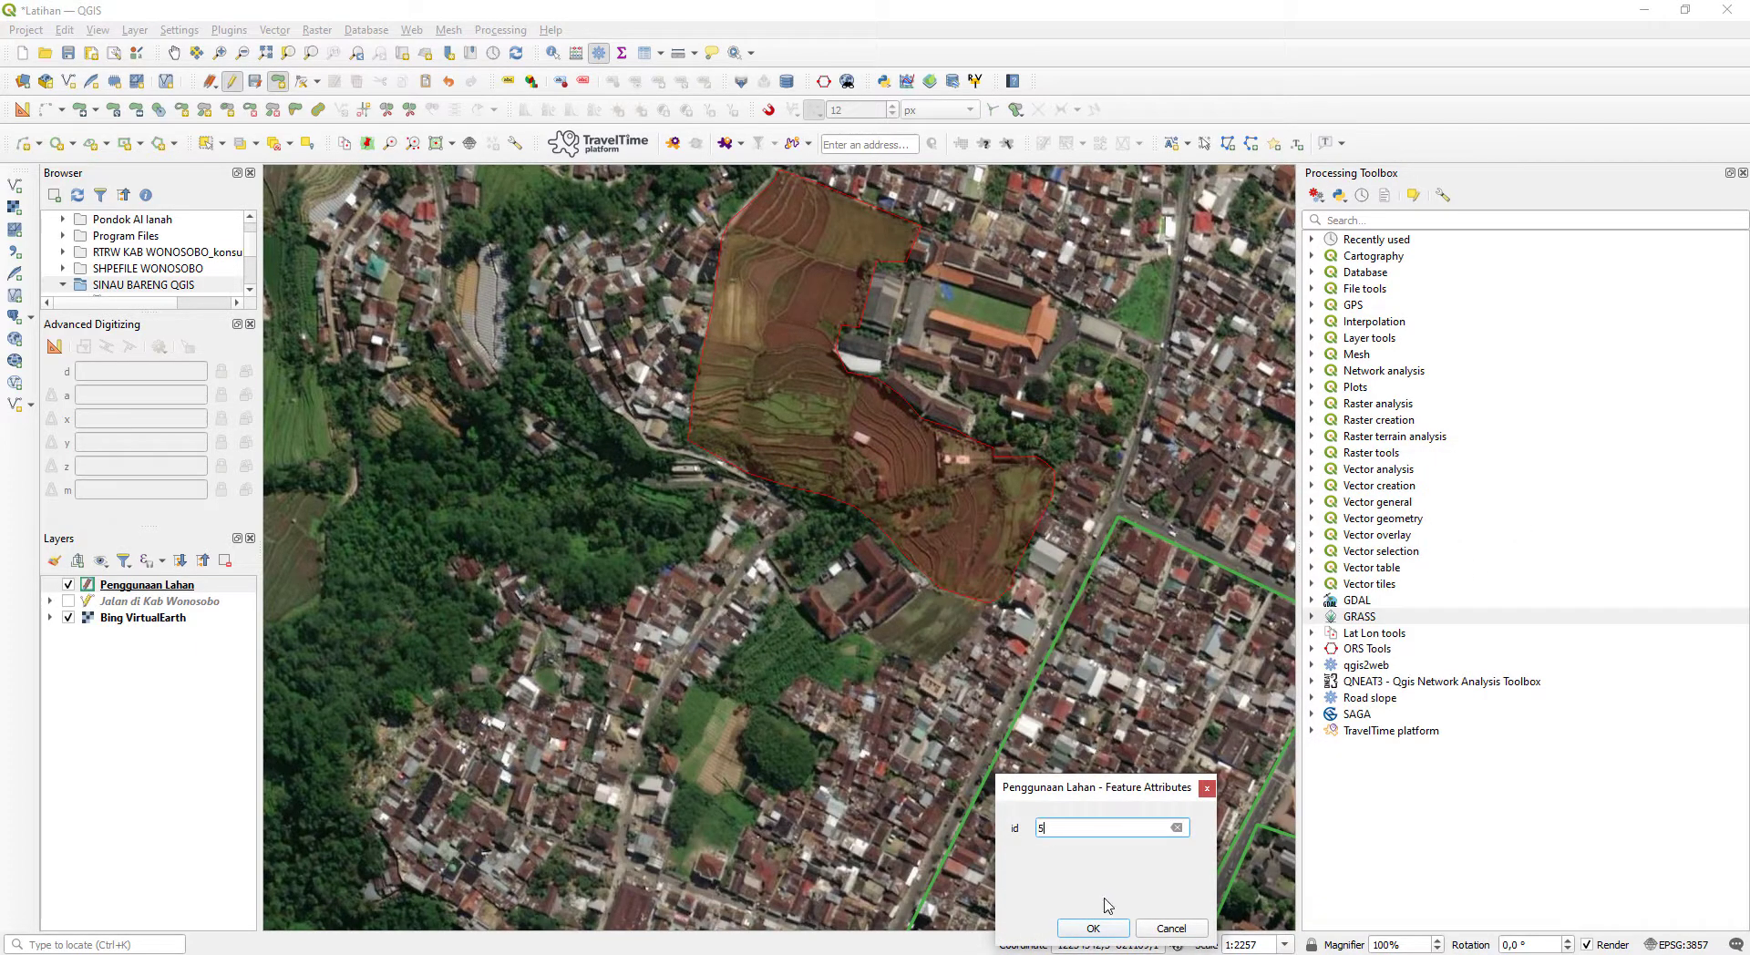
click(1108, 934)
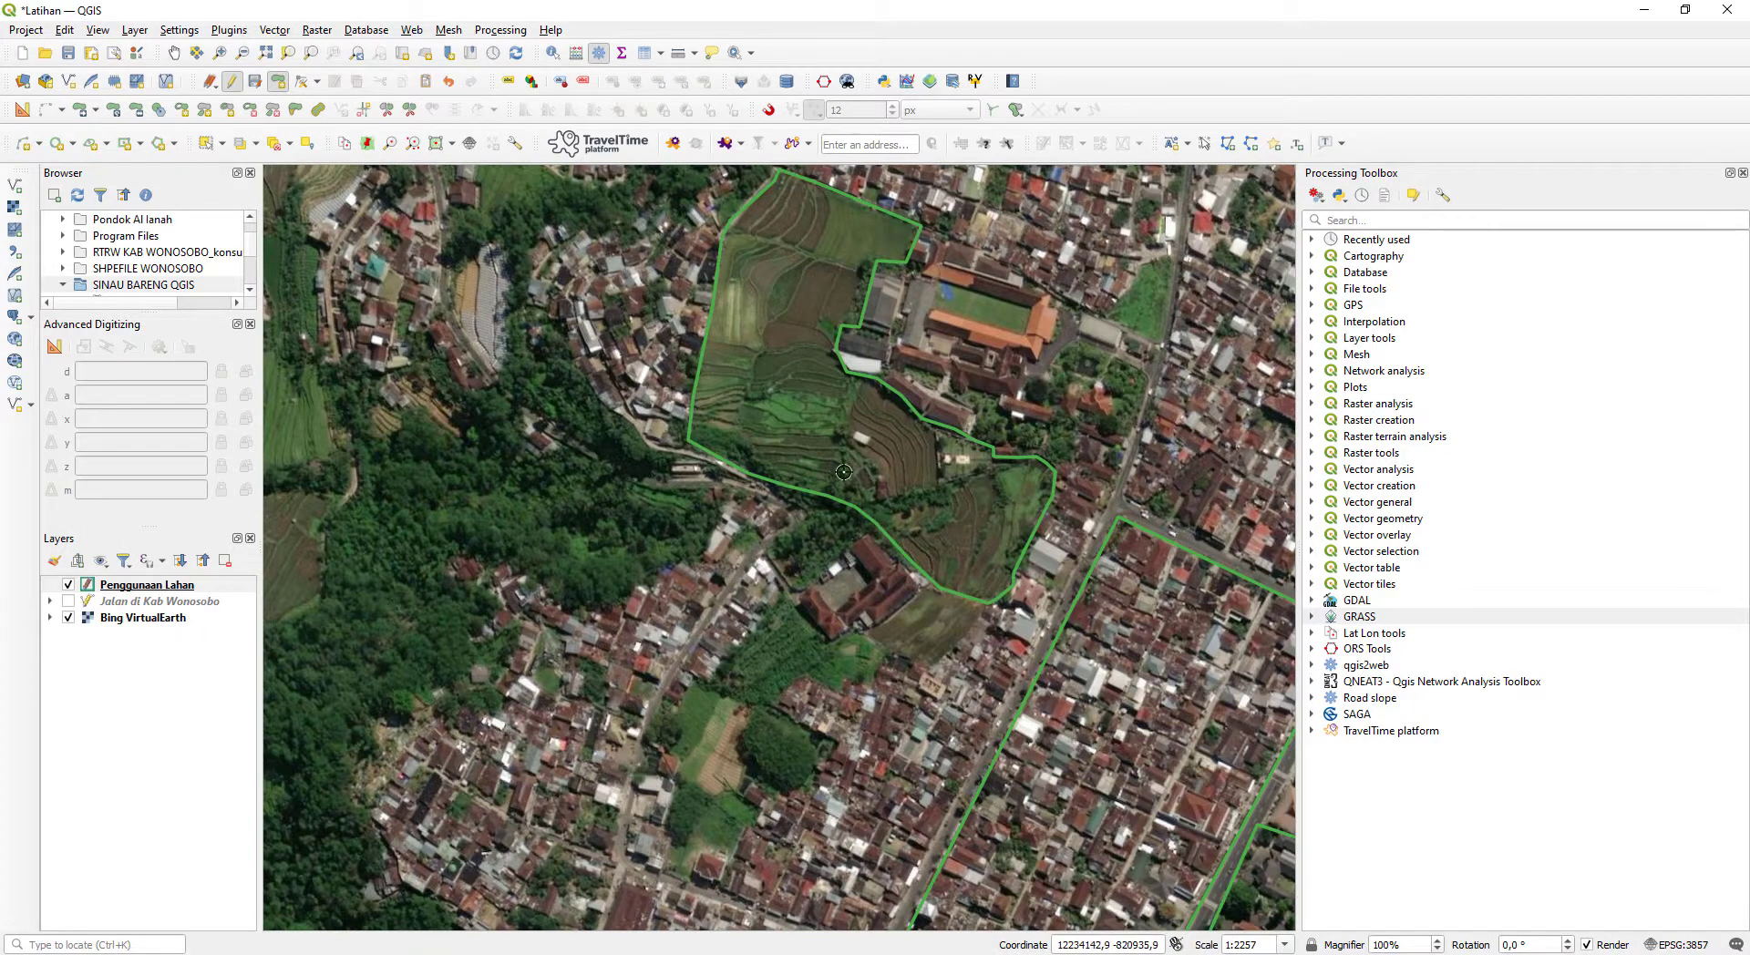
- Start a polygon for the wooded slope southwest of the rice field, tracing its north edge westward to the northwest corner
drag(840, 371, 1121, 136)
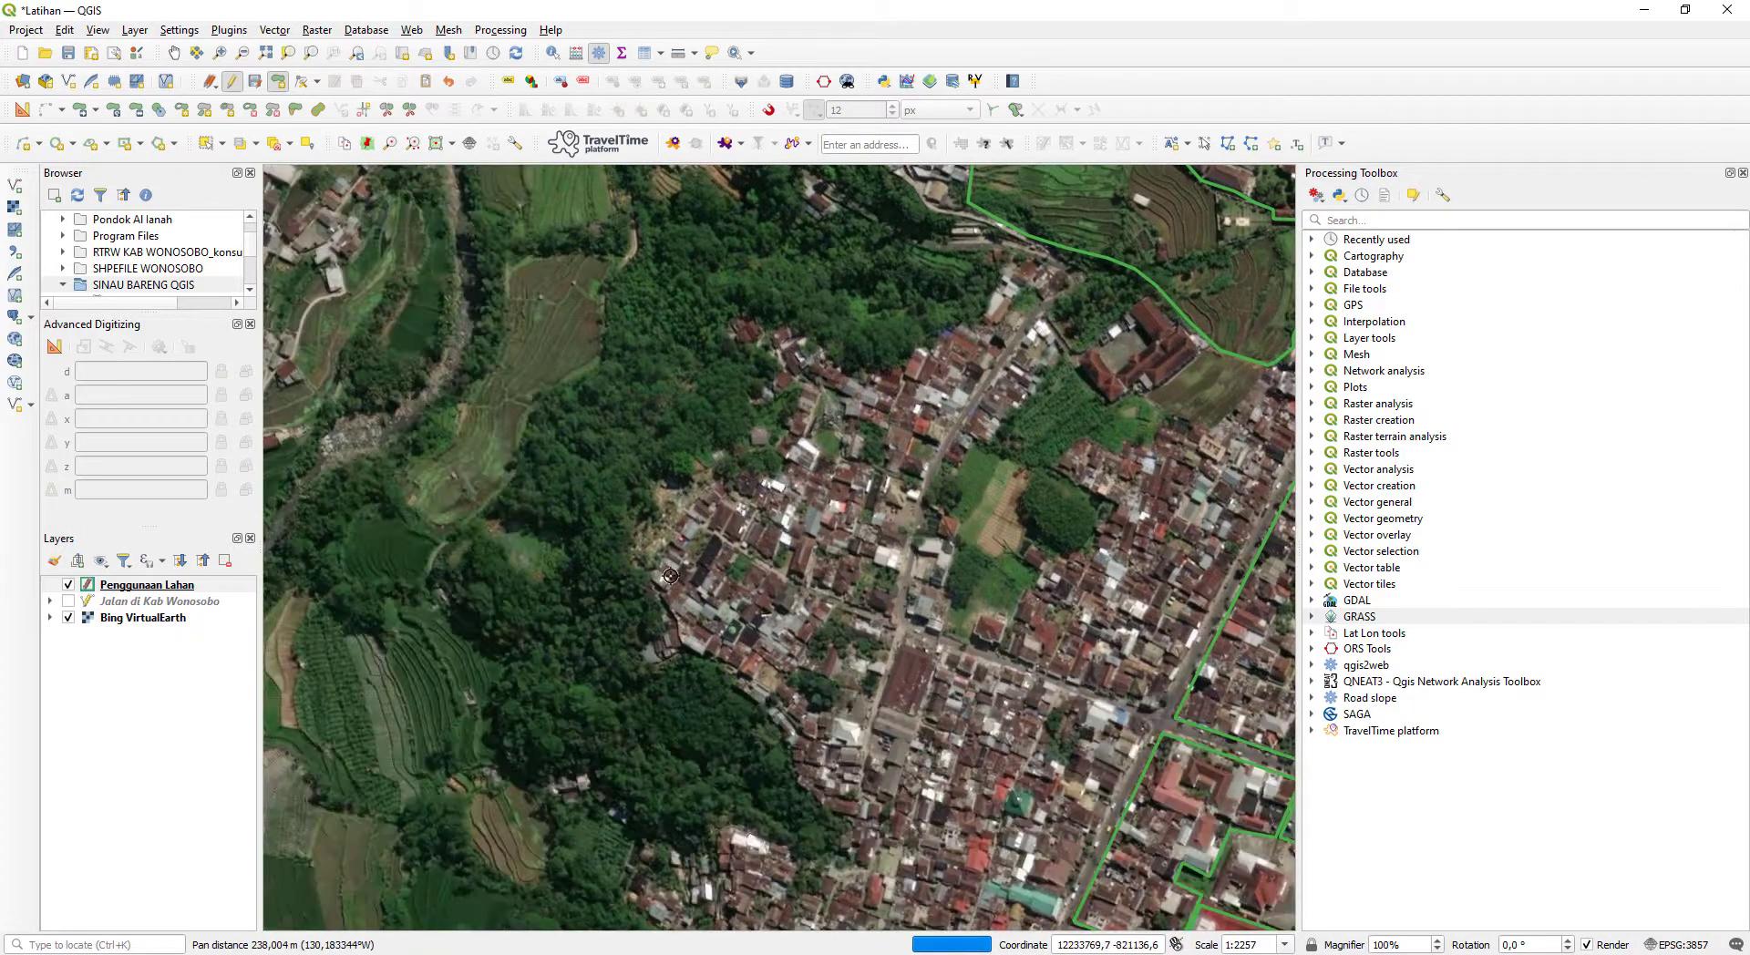
drag(739, 323, 729, 418)
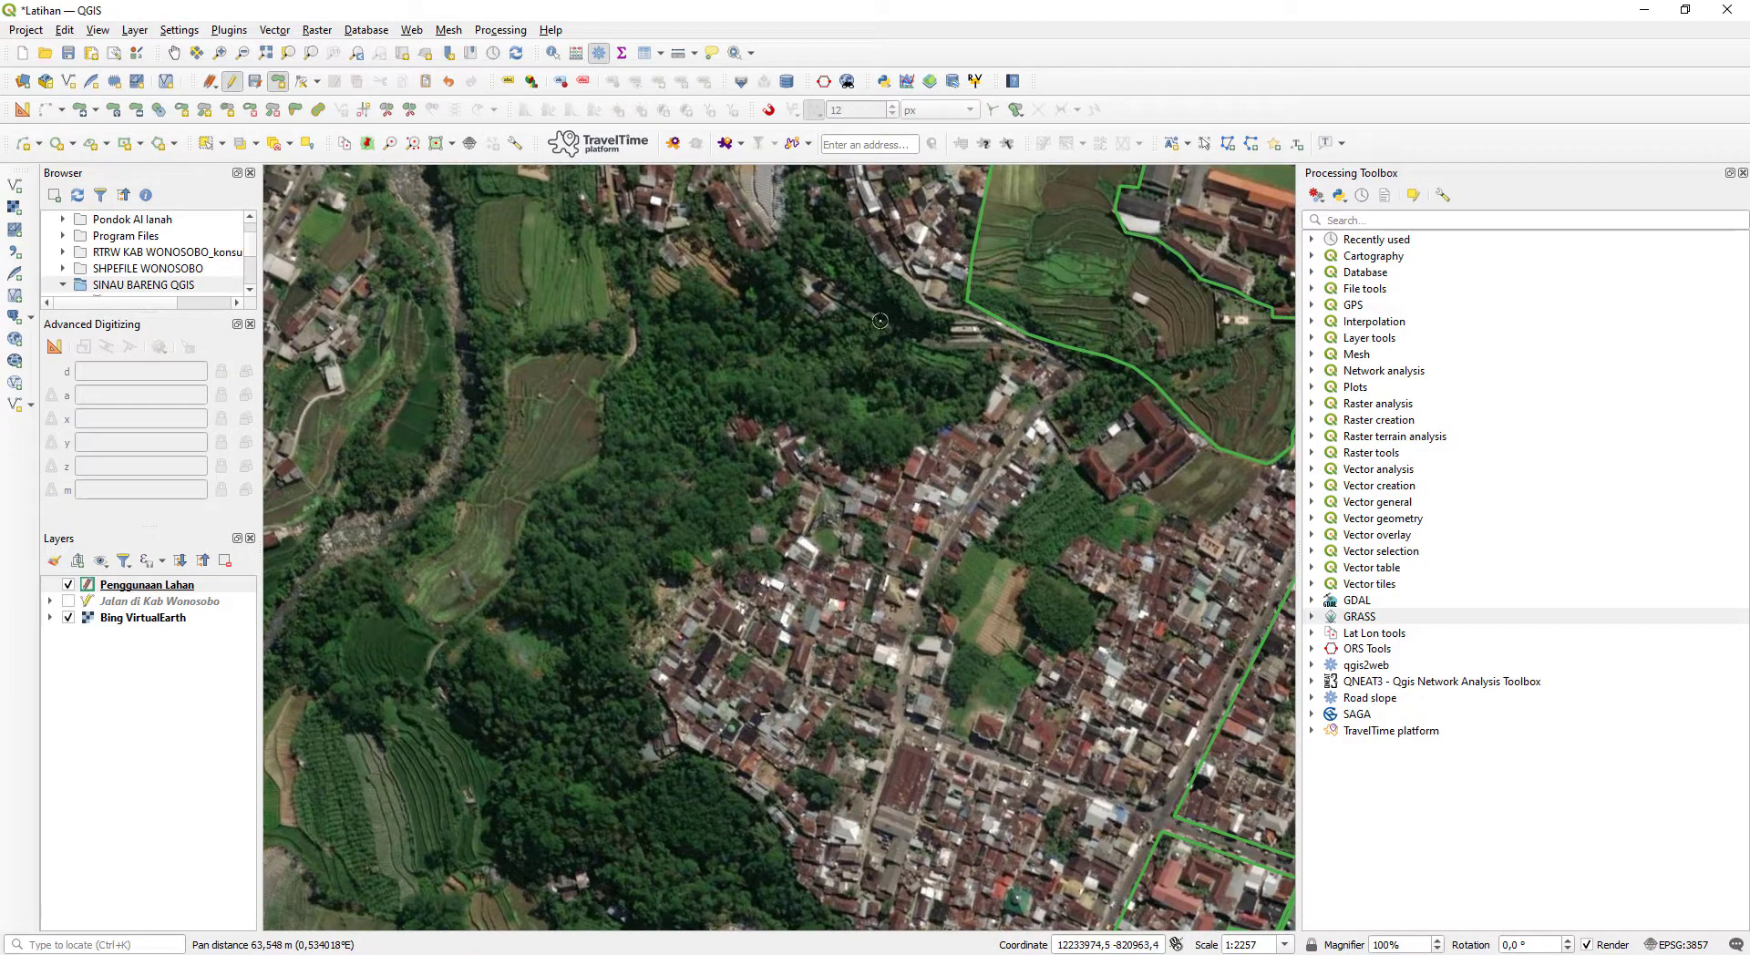
drag(839, 473, 829, 535)
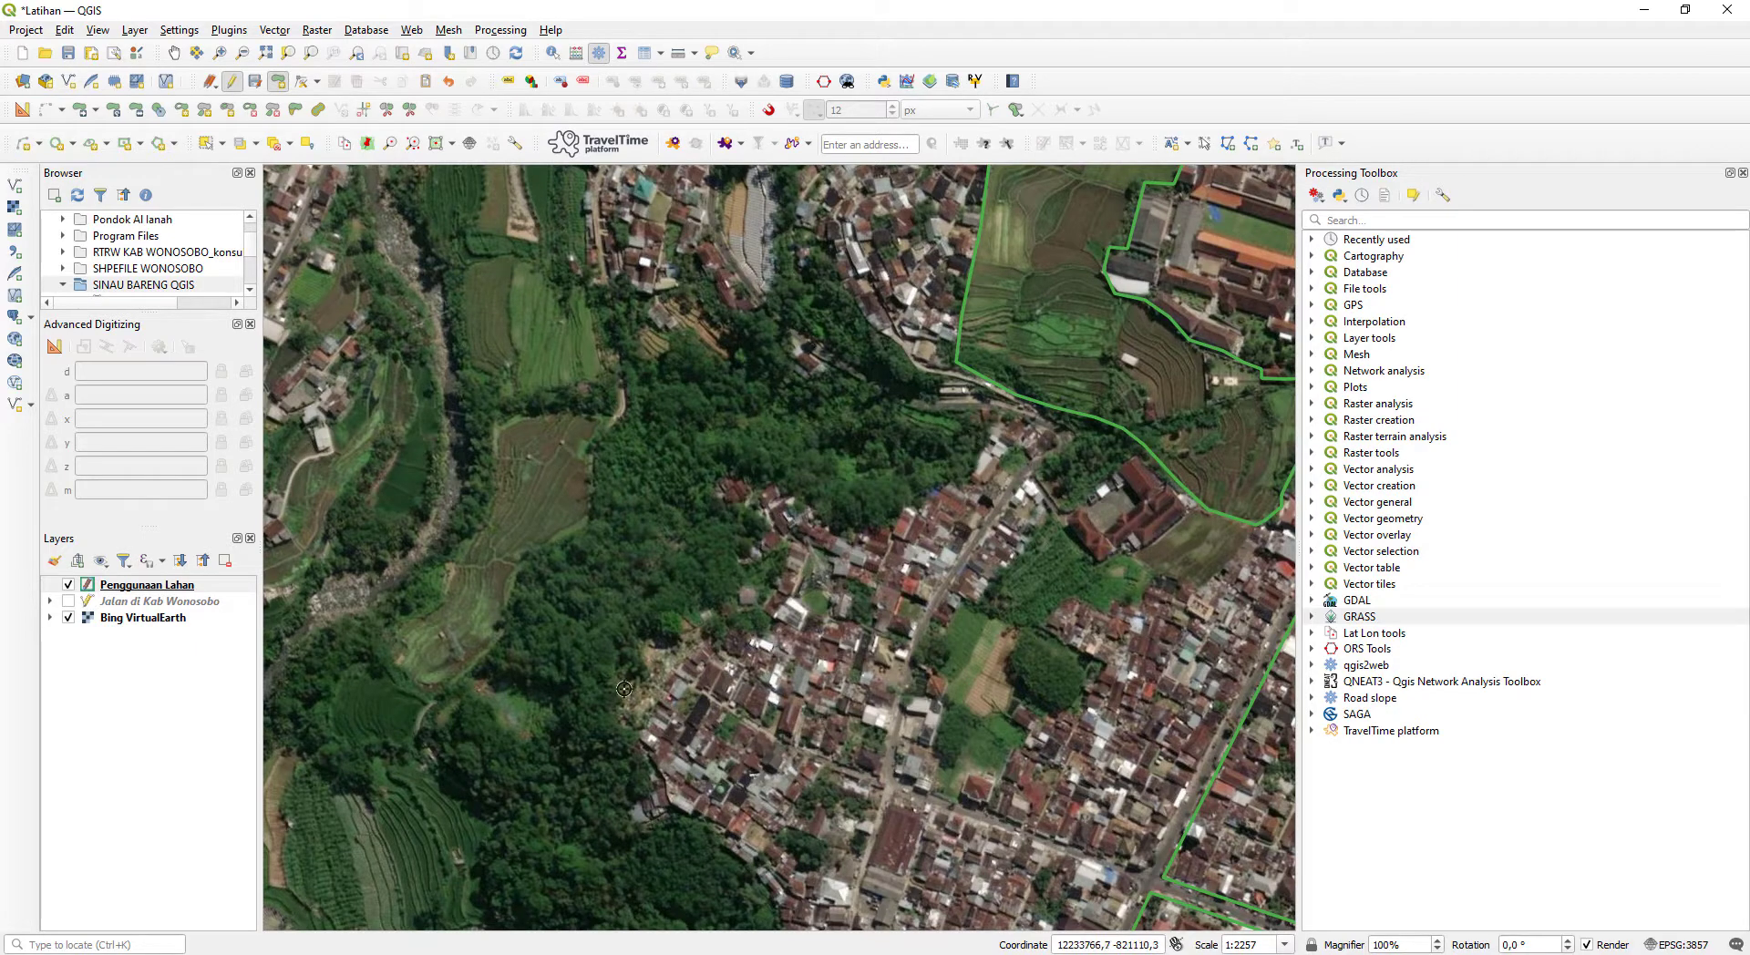
click(981, 417)
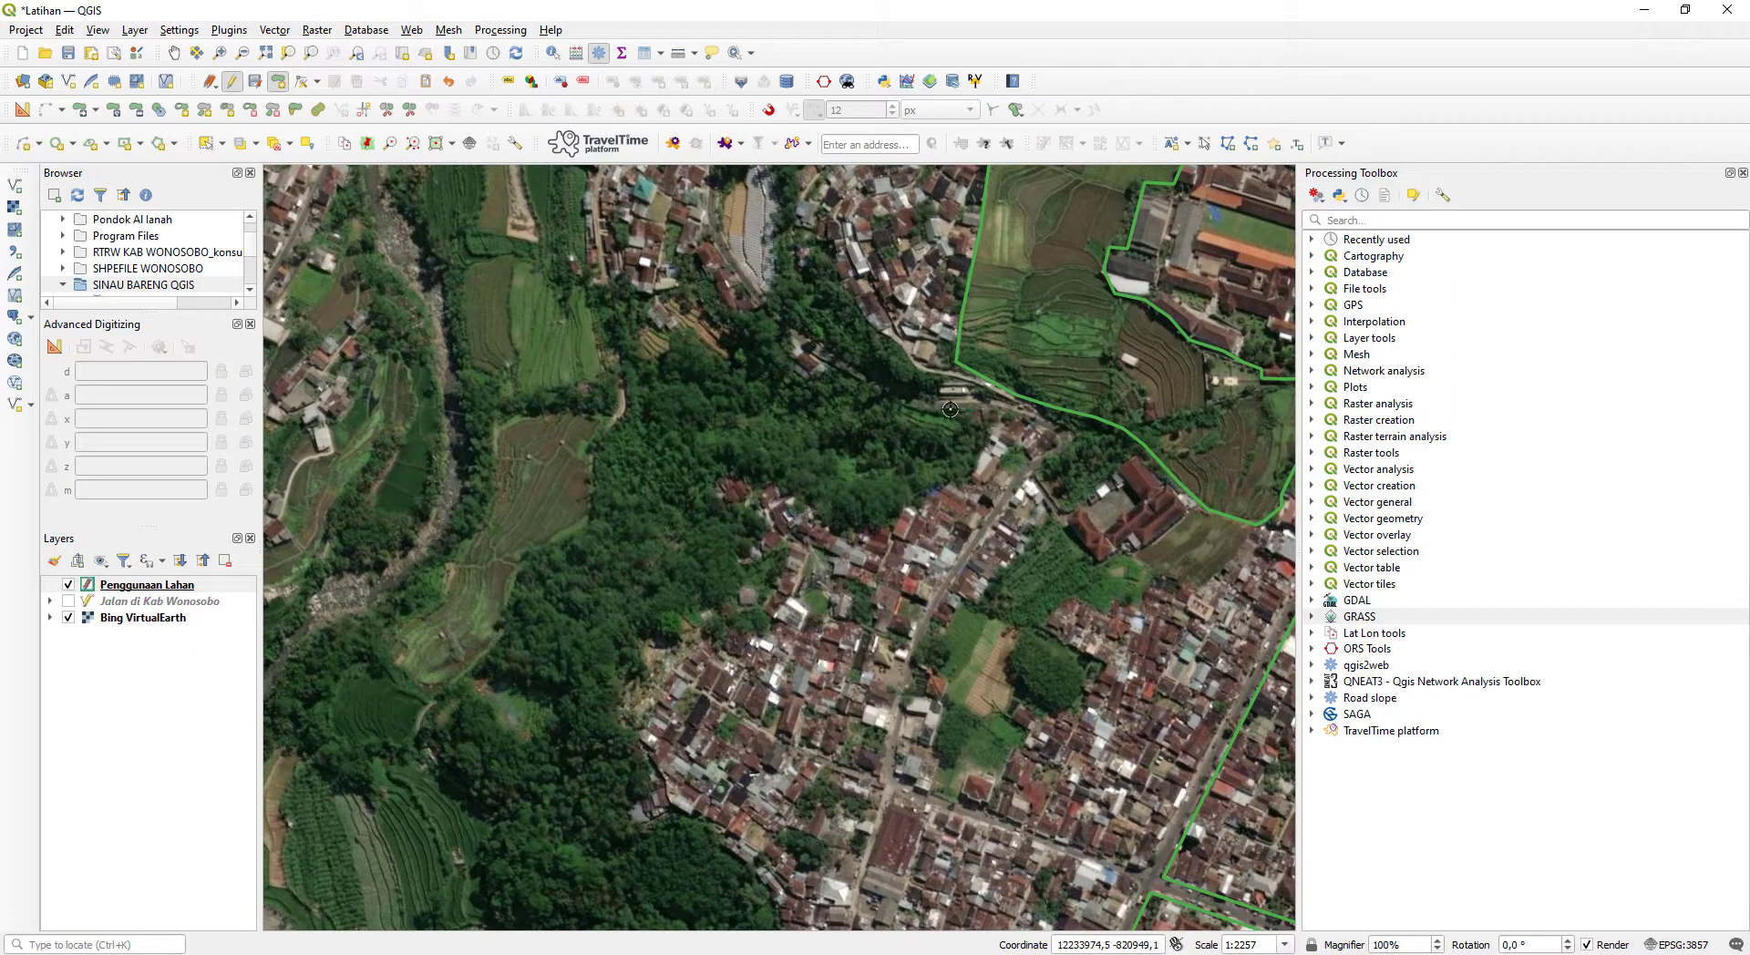
click(900, 396)
click(811, 377)
click(748, 360)
click(703, 344)
click(670, 352)
click(623, 380)
- Continue the woodland polygon down its west edge beside the terraces and into the notch around the small clearing
click(625, 404)
click(617, 416)
click(593, 459)
click(589, 521)
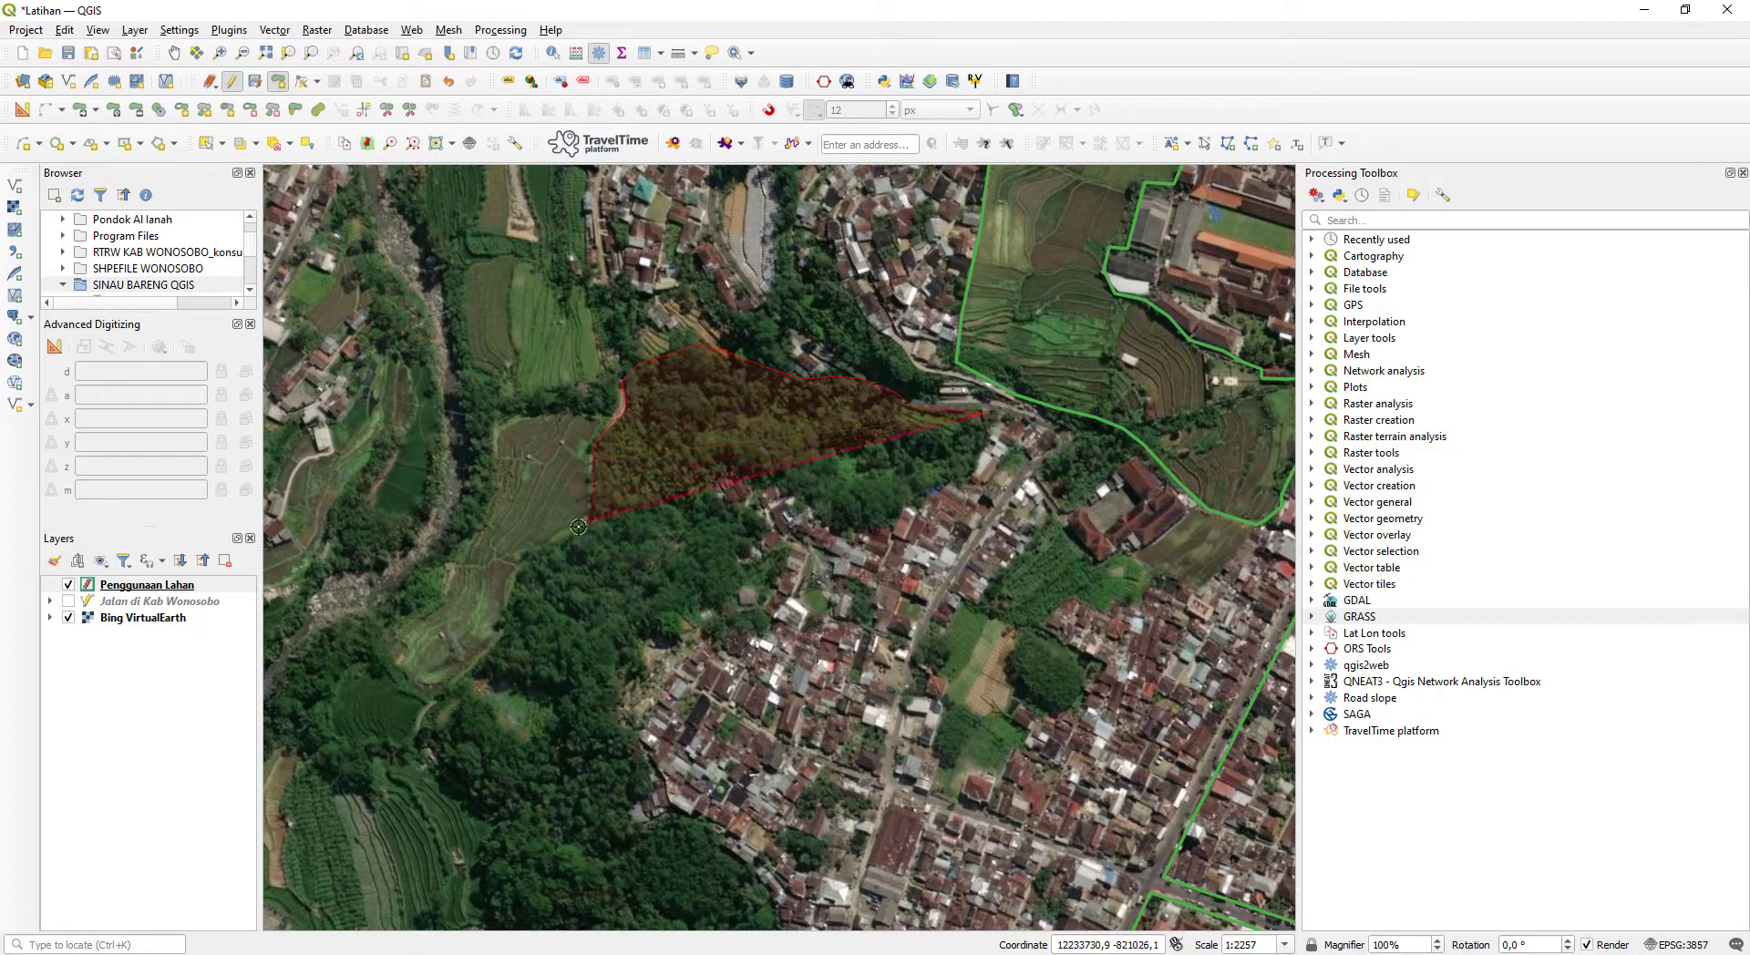
click(537, 547)
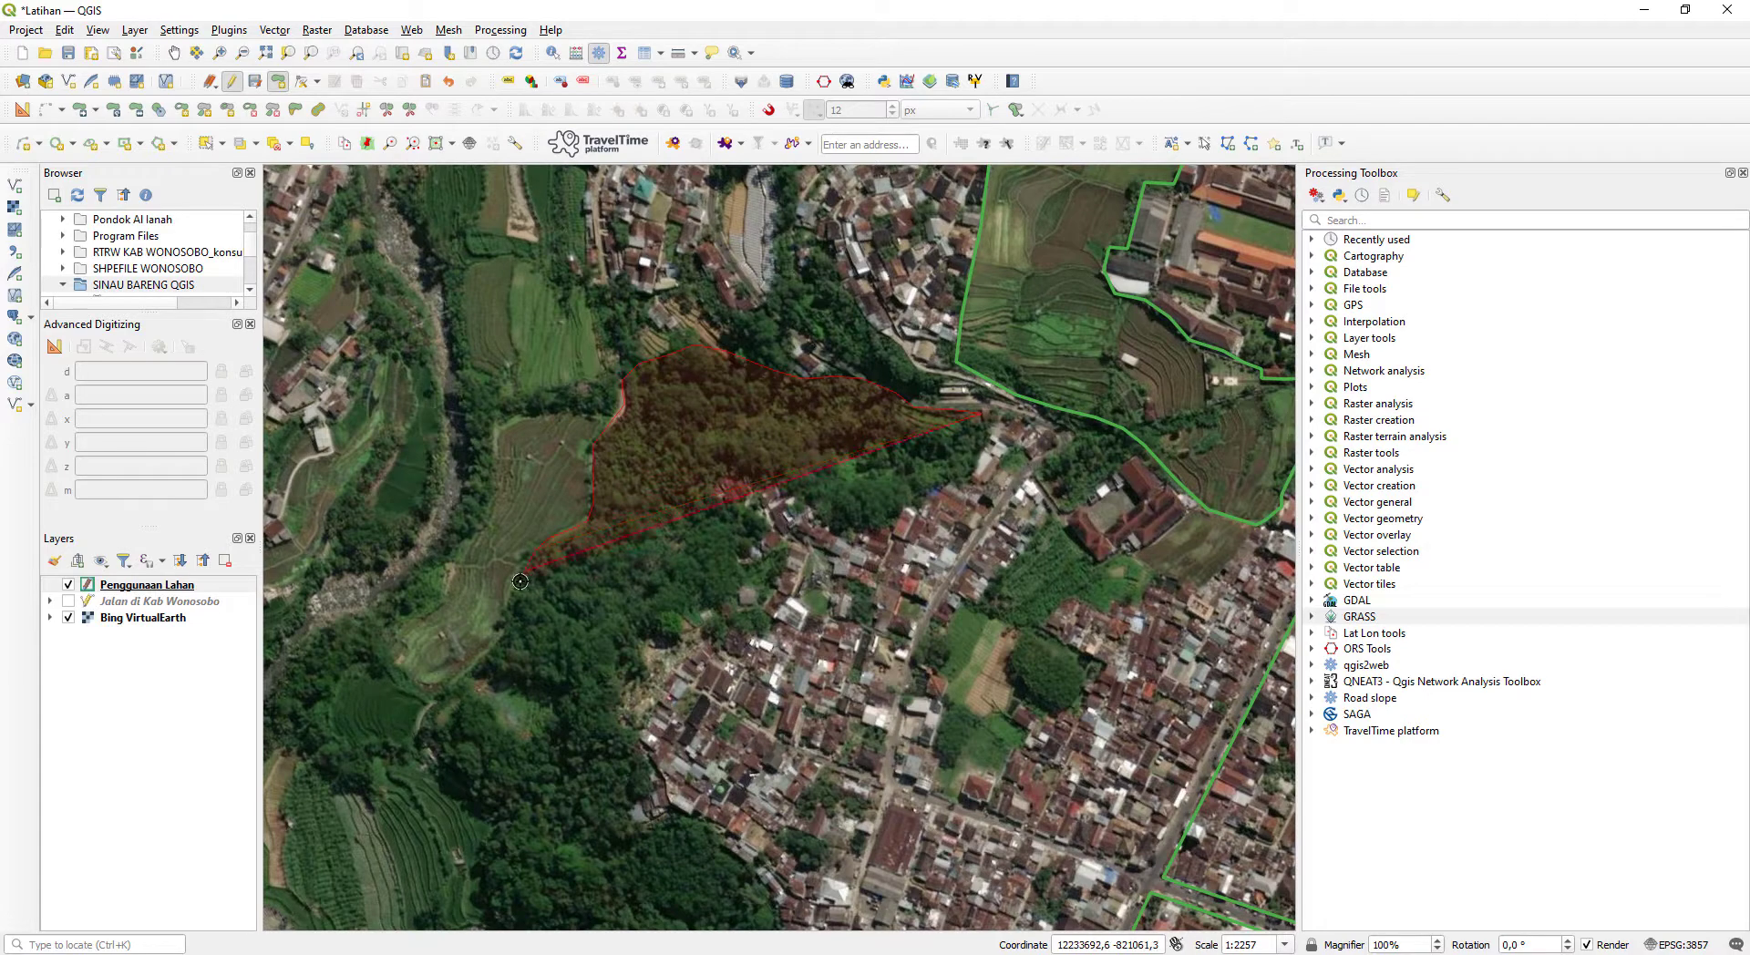
click(504, 630)
click(485, 659)
click(496, 677)
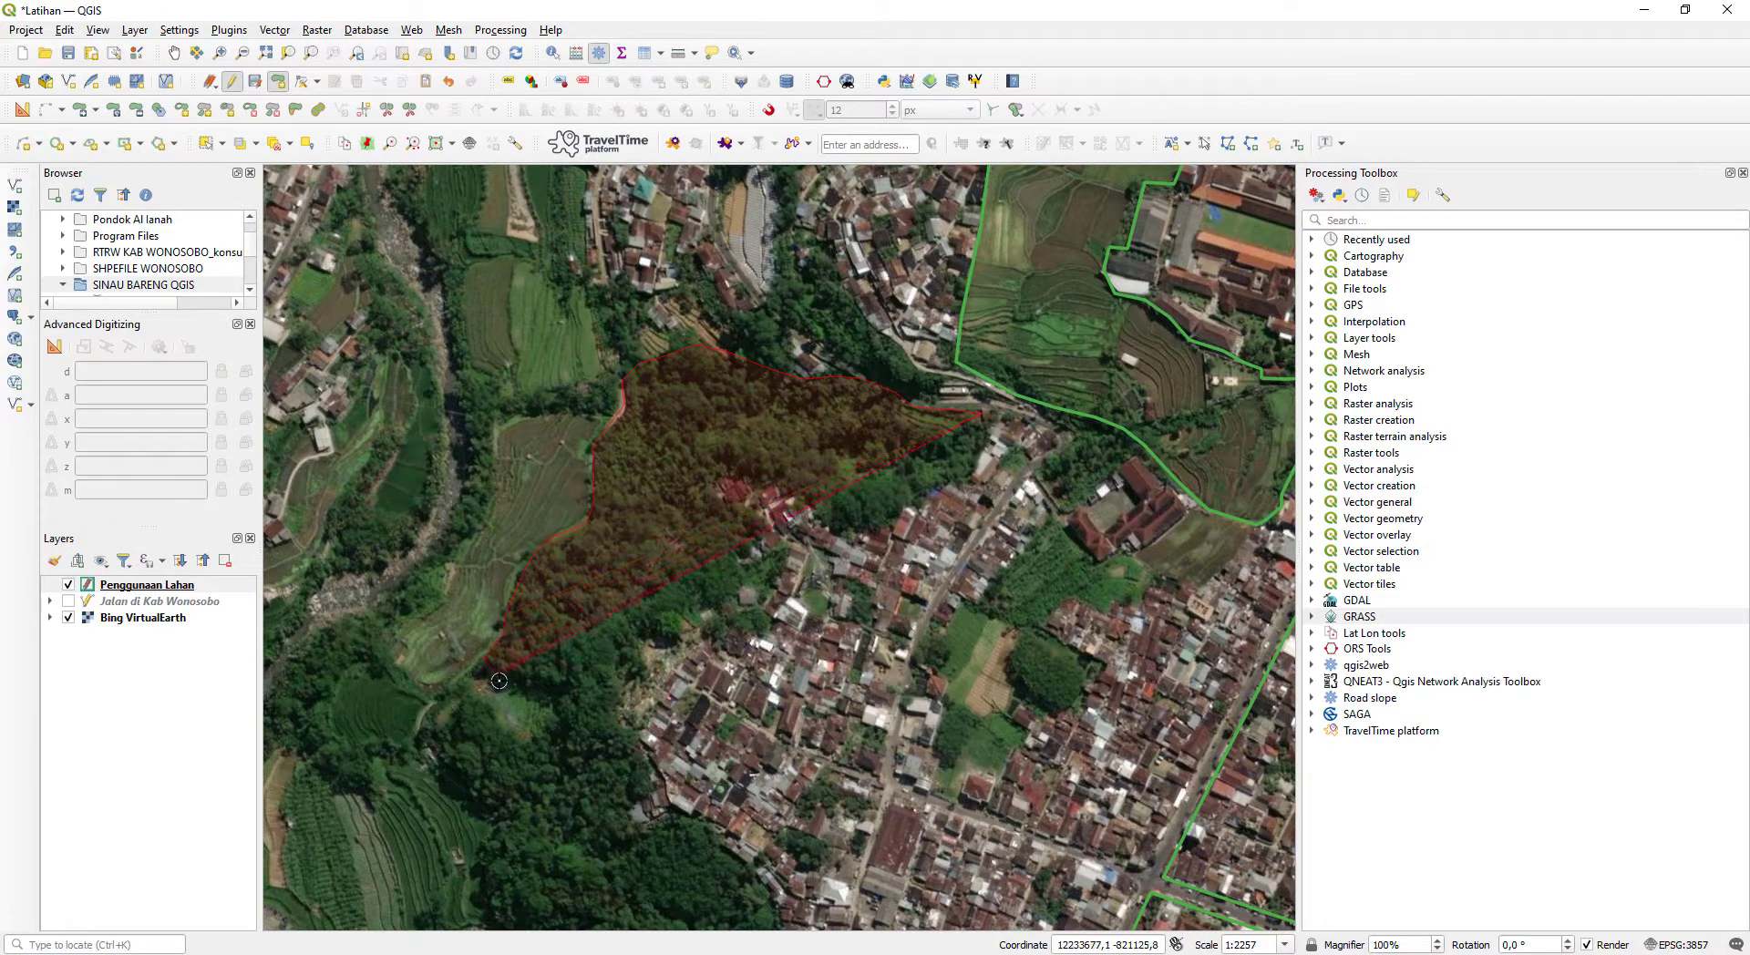
click(555, 743)
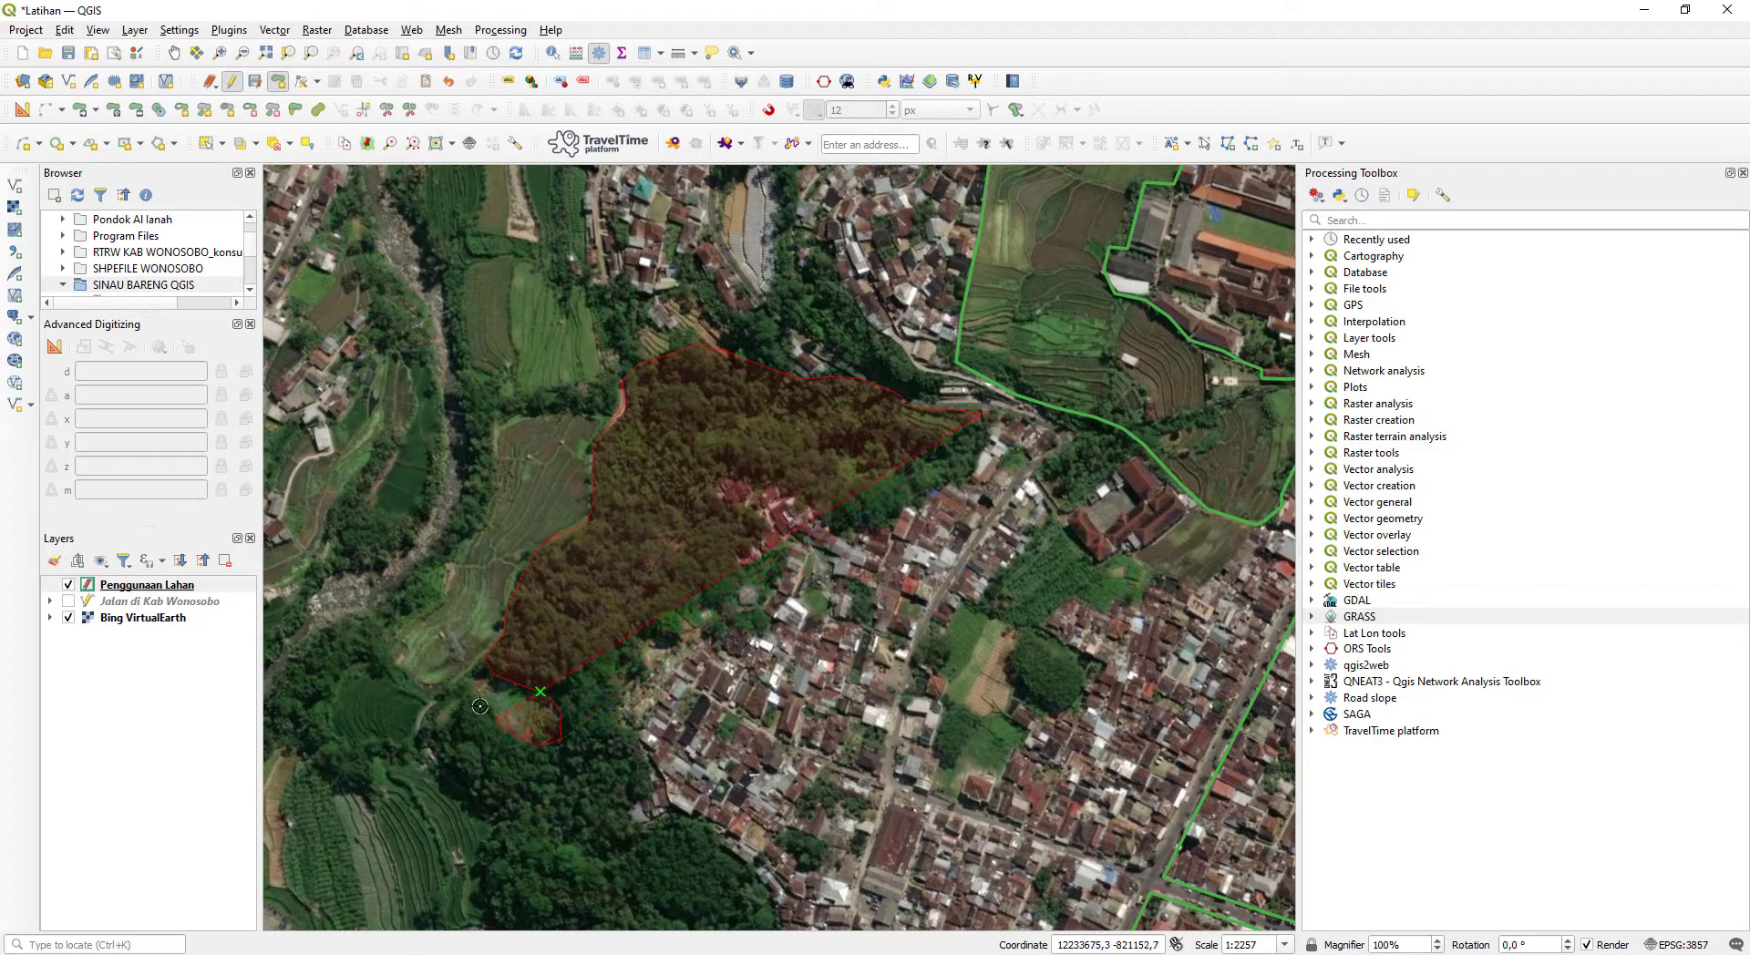
- Trace the woodland polygon around the rest of the clearing and down beside the terraced fields to its southwest corner
click(451, 699)
click(432, 716)
click(437, 738)
click(460, 769)
drag(501, 800, 585, 560)
click(584, 561)
click(568, 582)
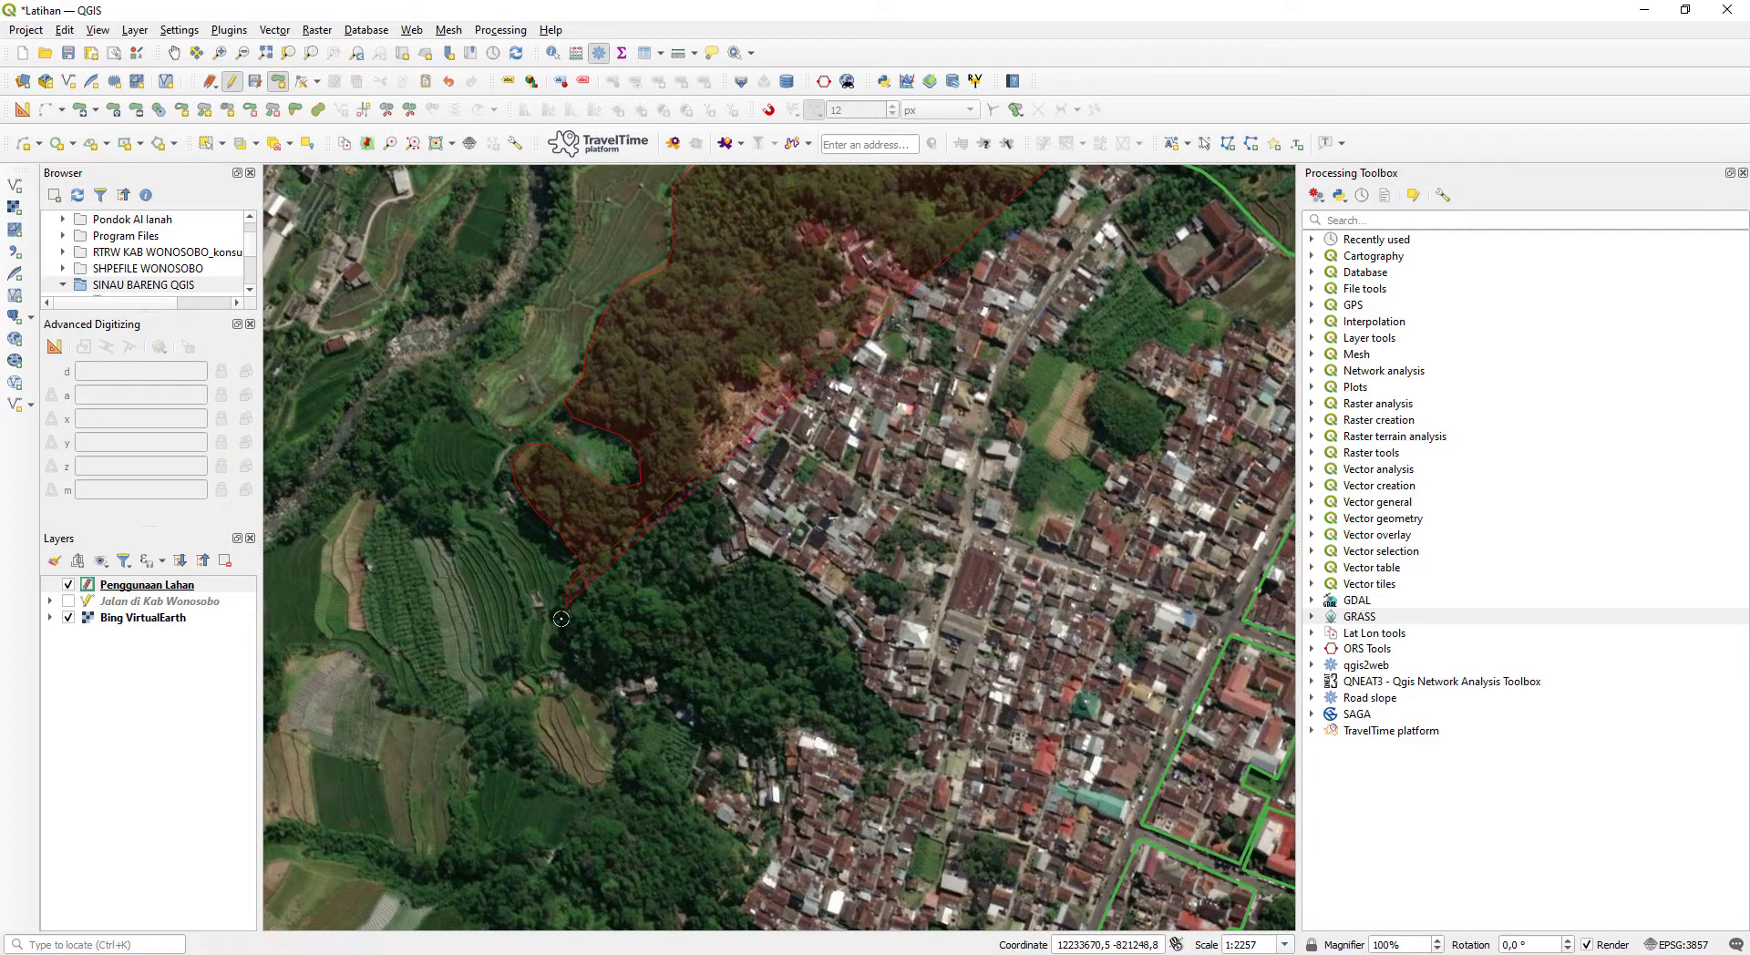
click(576, 673)
click(605, 684)
click(623, 677)
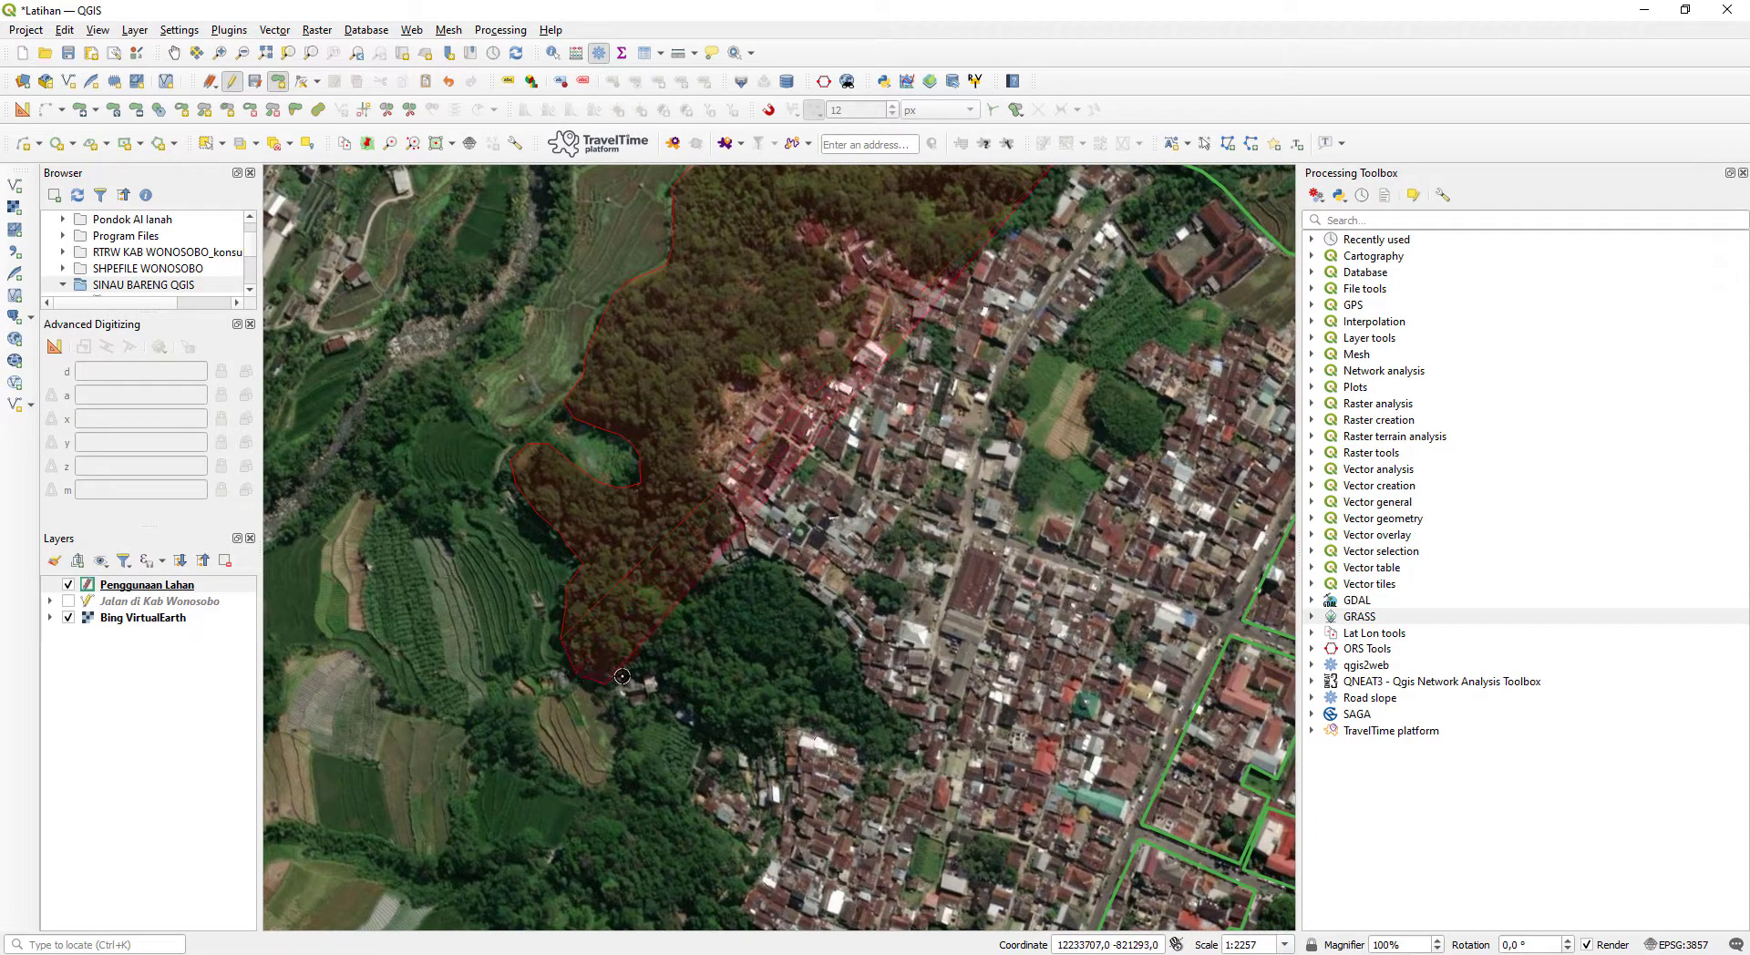
- Trace the woodland's south edge eastward past the southern houses to its southeast tip
click(645, 668)
click(666, 667)
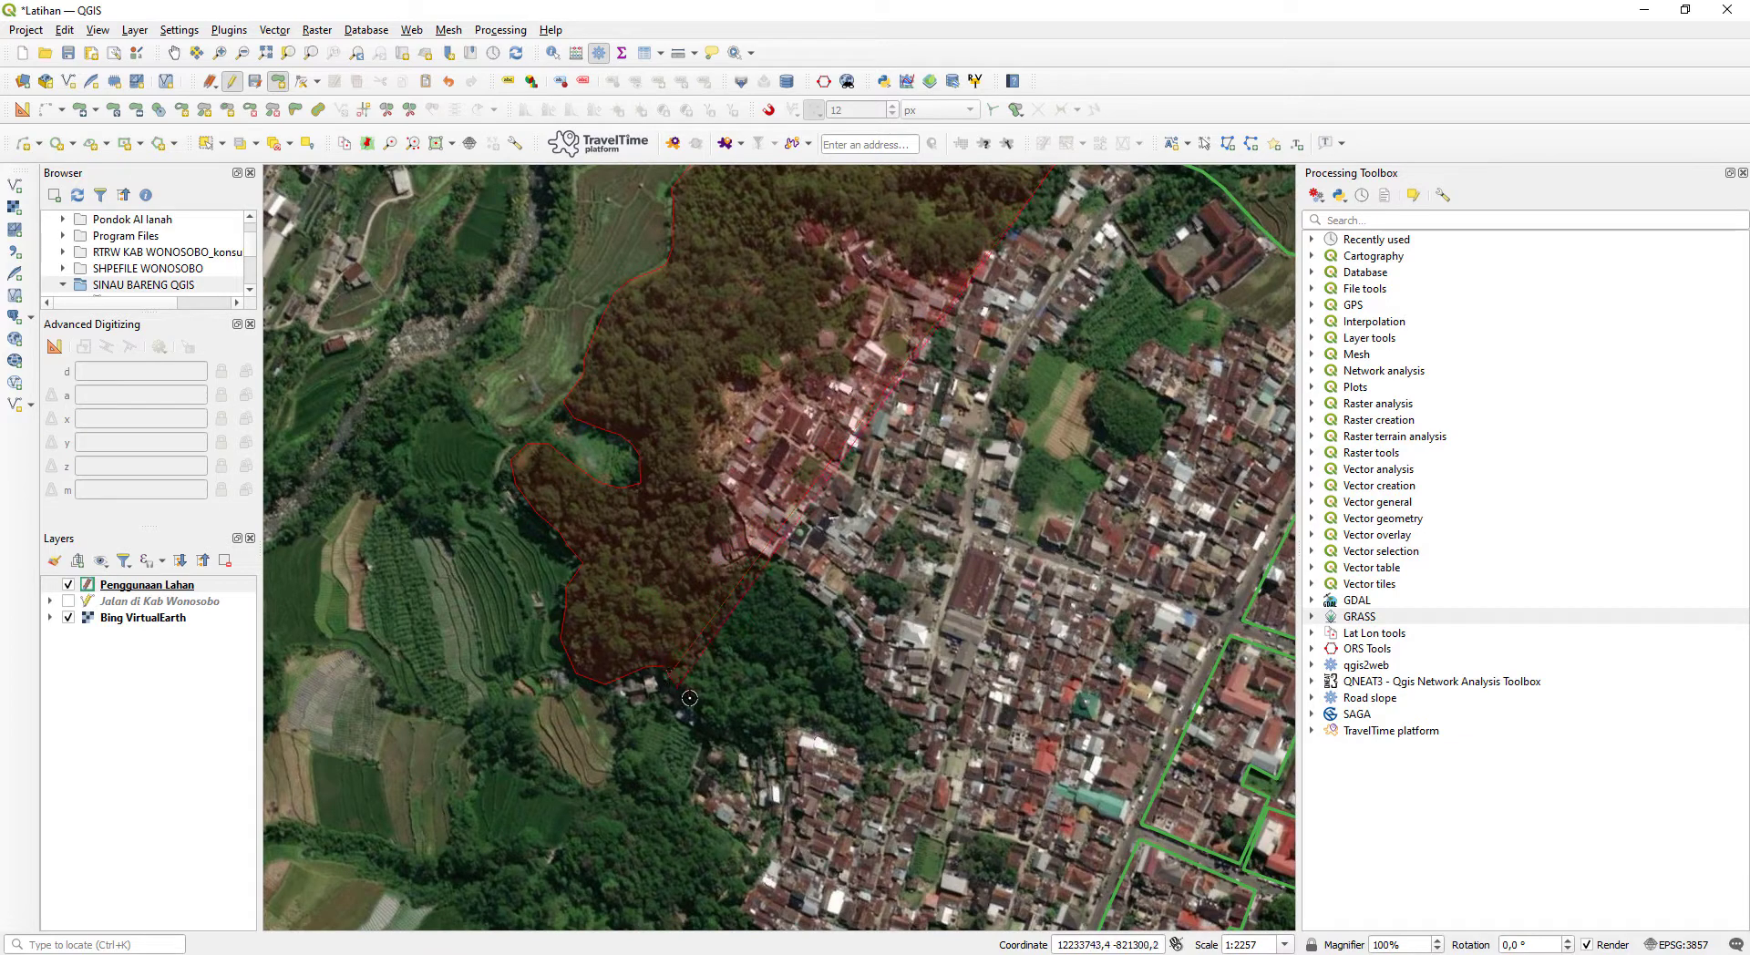
click(701, 710)
click(718, 733)
click(741, 745)
click(762, 745)
click(782, 720)
click(808, 722)
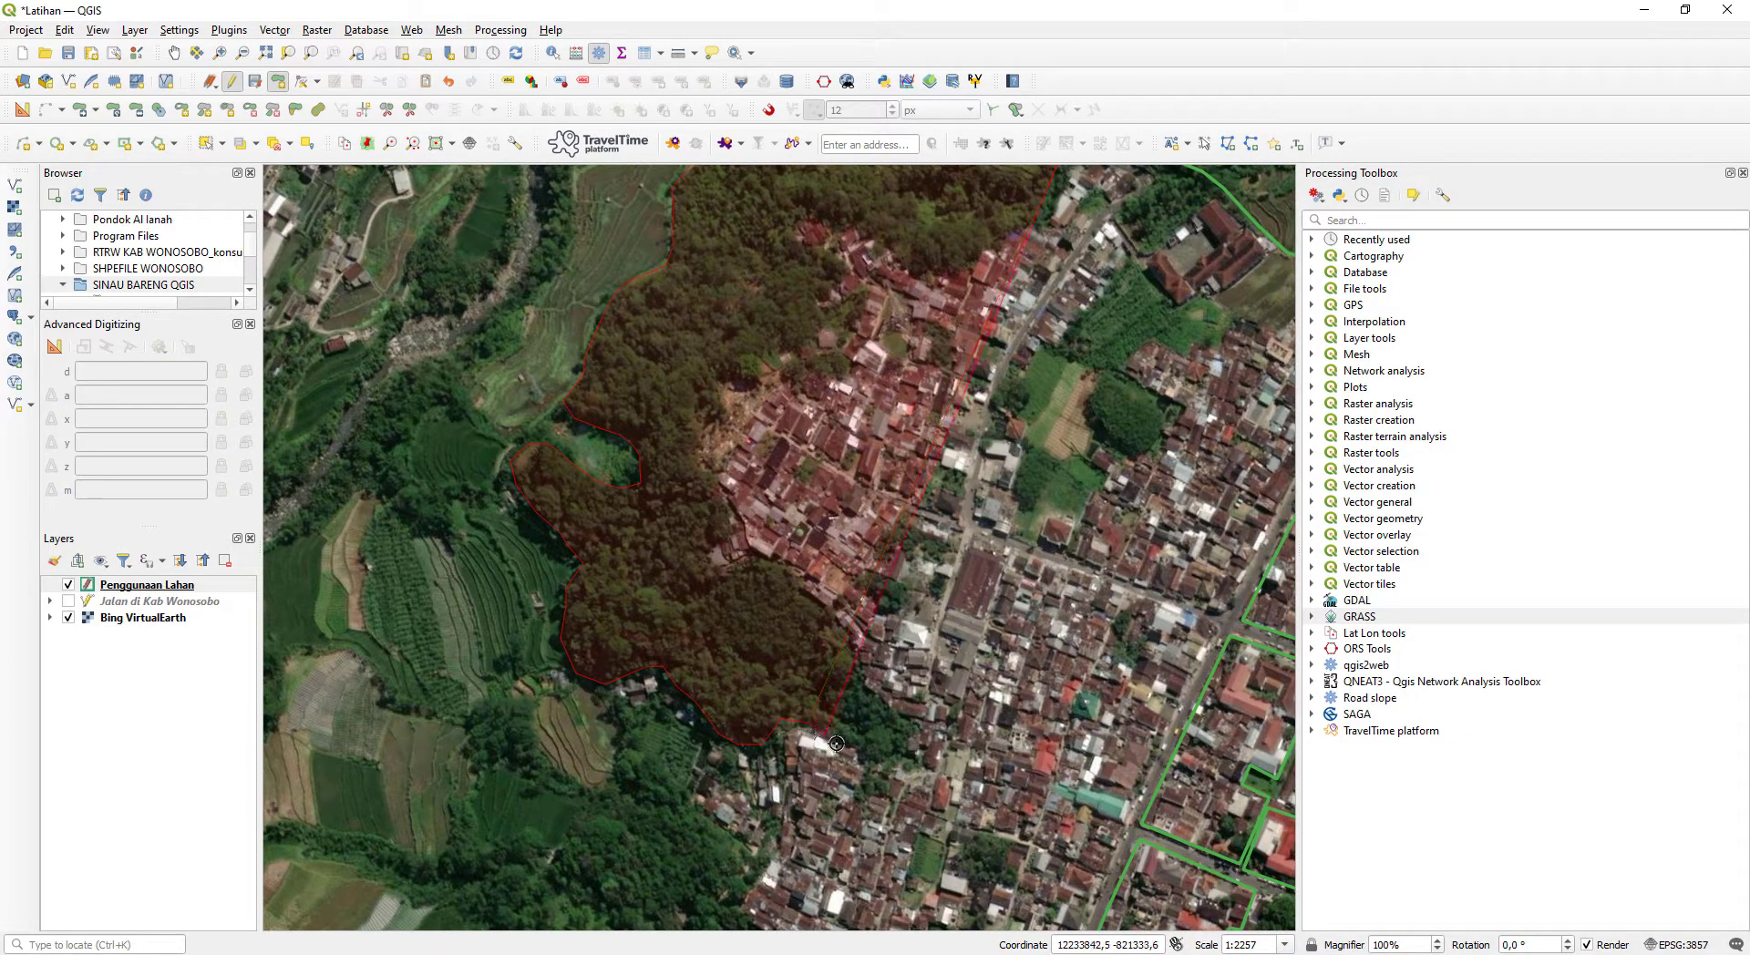
click(863, 751)
click(889, 758)
click(907, 744)
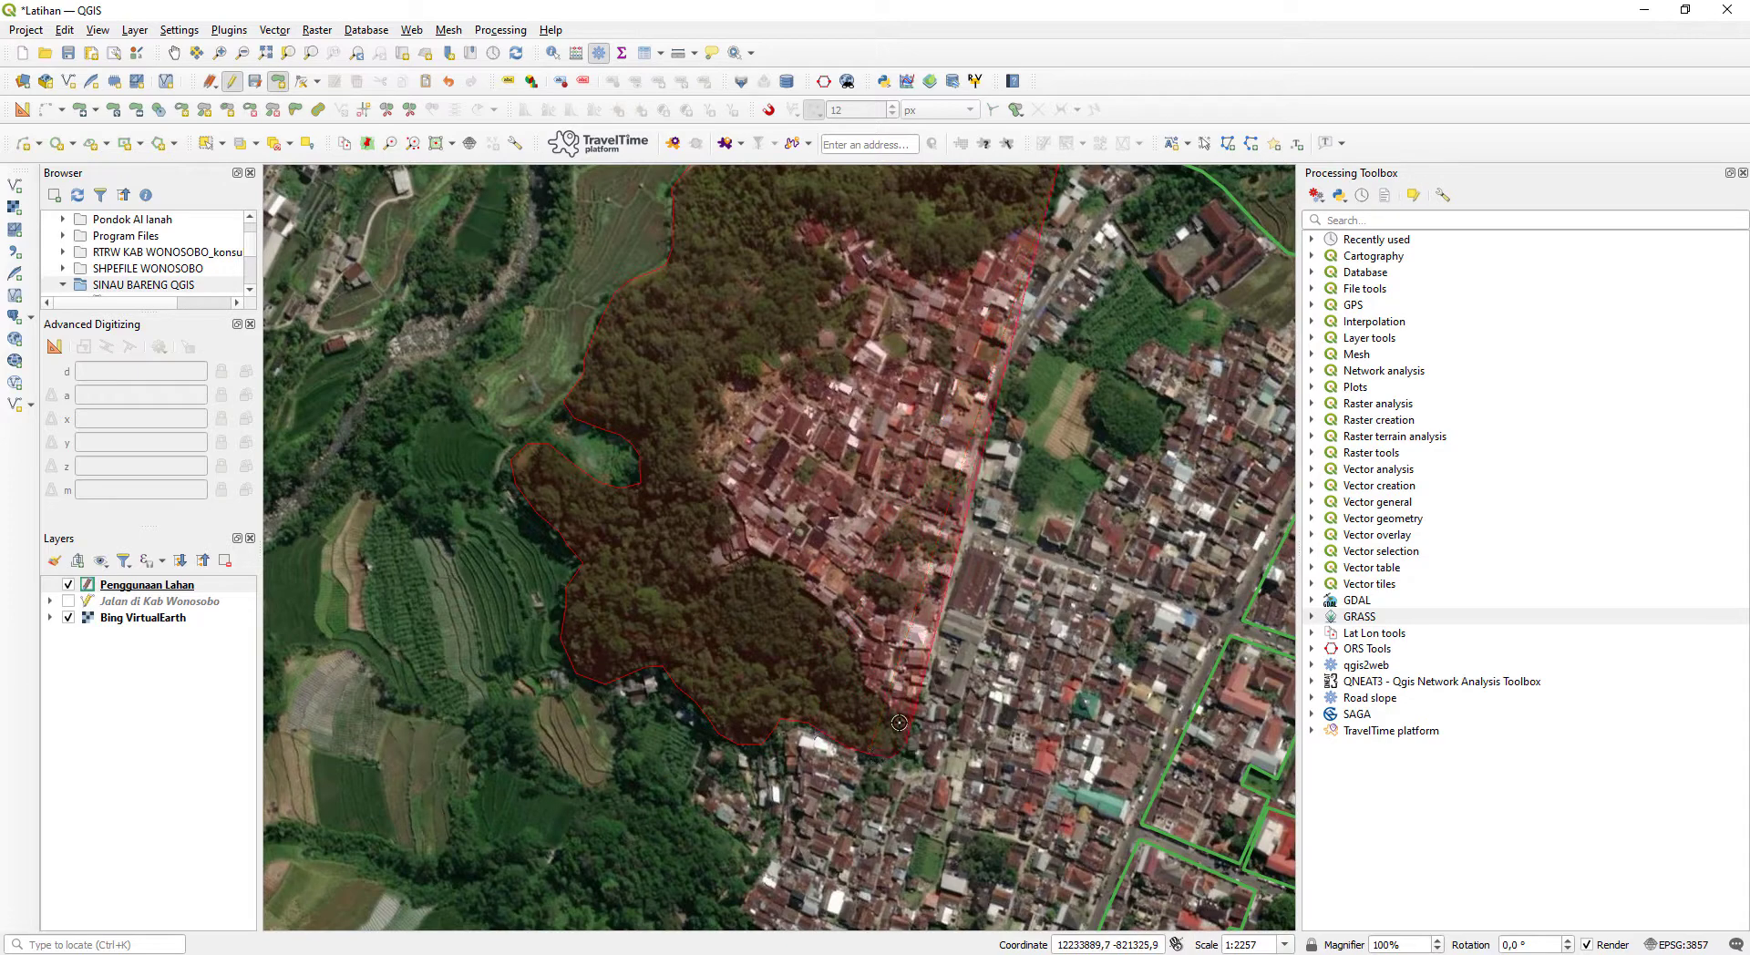
- Trace the woodland's east edge from the southeast tip back northwest along the dense houses to the narrow neck
click(881, 694)
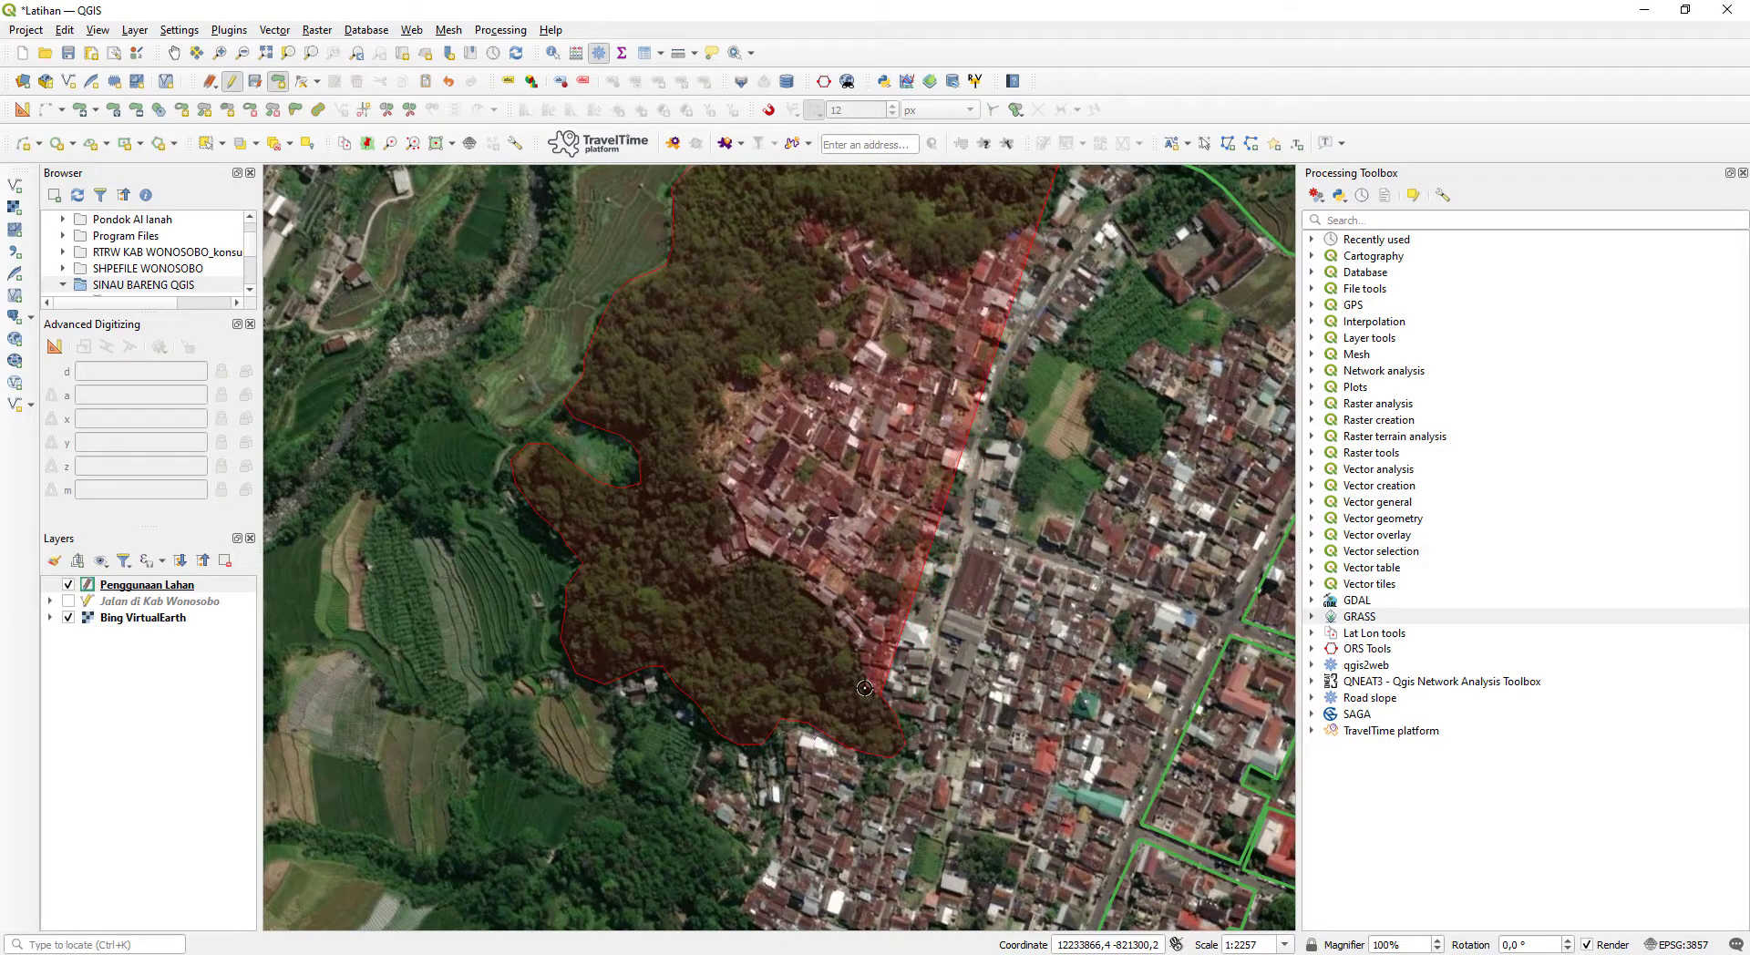
click(864, 687)
click(857, 664)
click(852, 640)
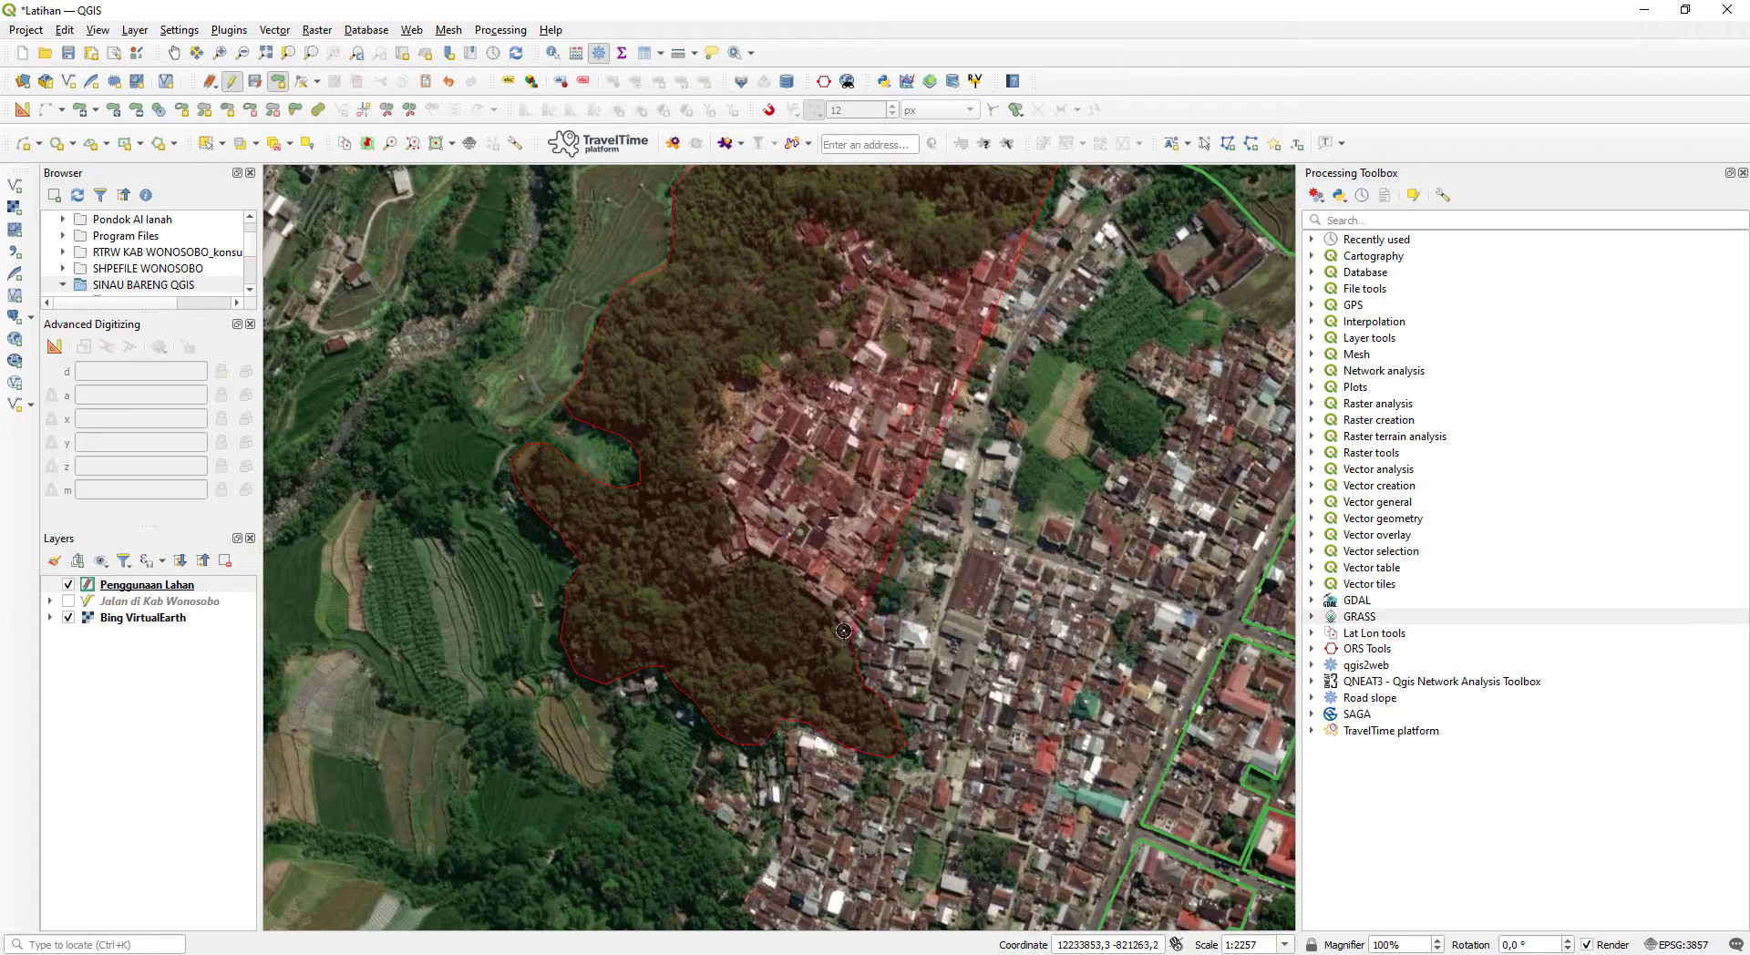
click(836, 615)
click(822, 599)
click(804, 587)
click(785, 571)
click(768, 562)
click(745, 560)
click(726, 567)
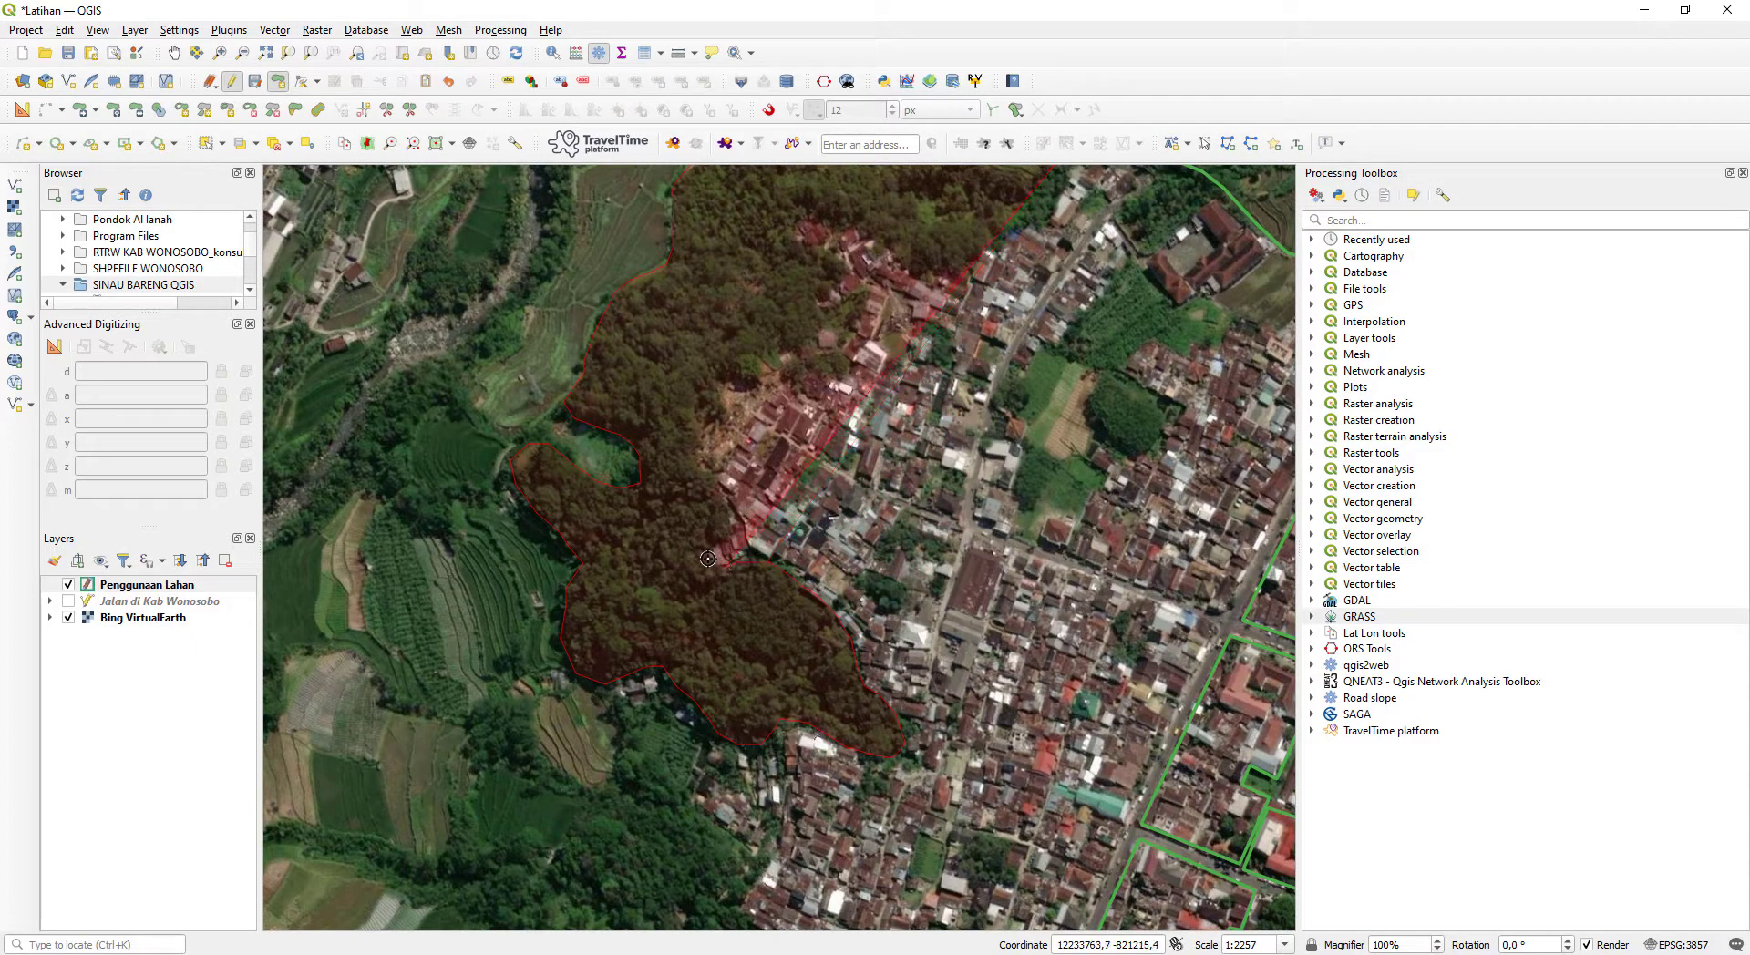
click(734, 526)
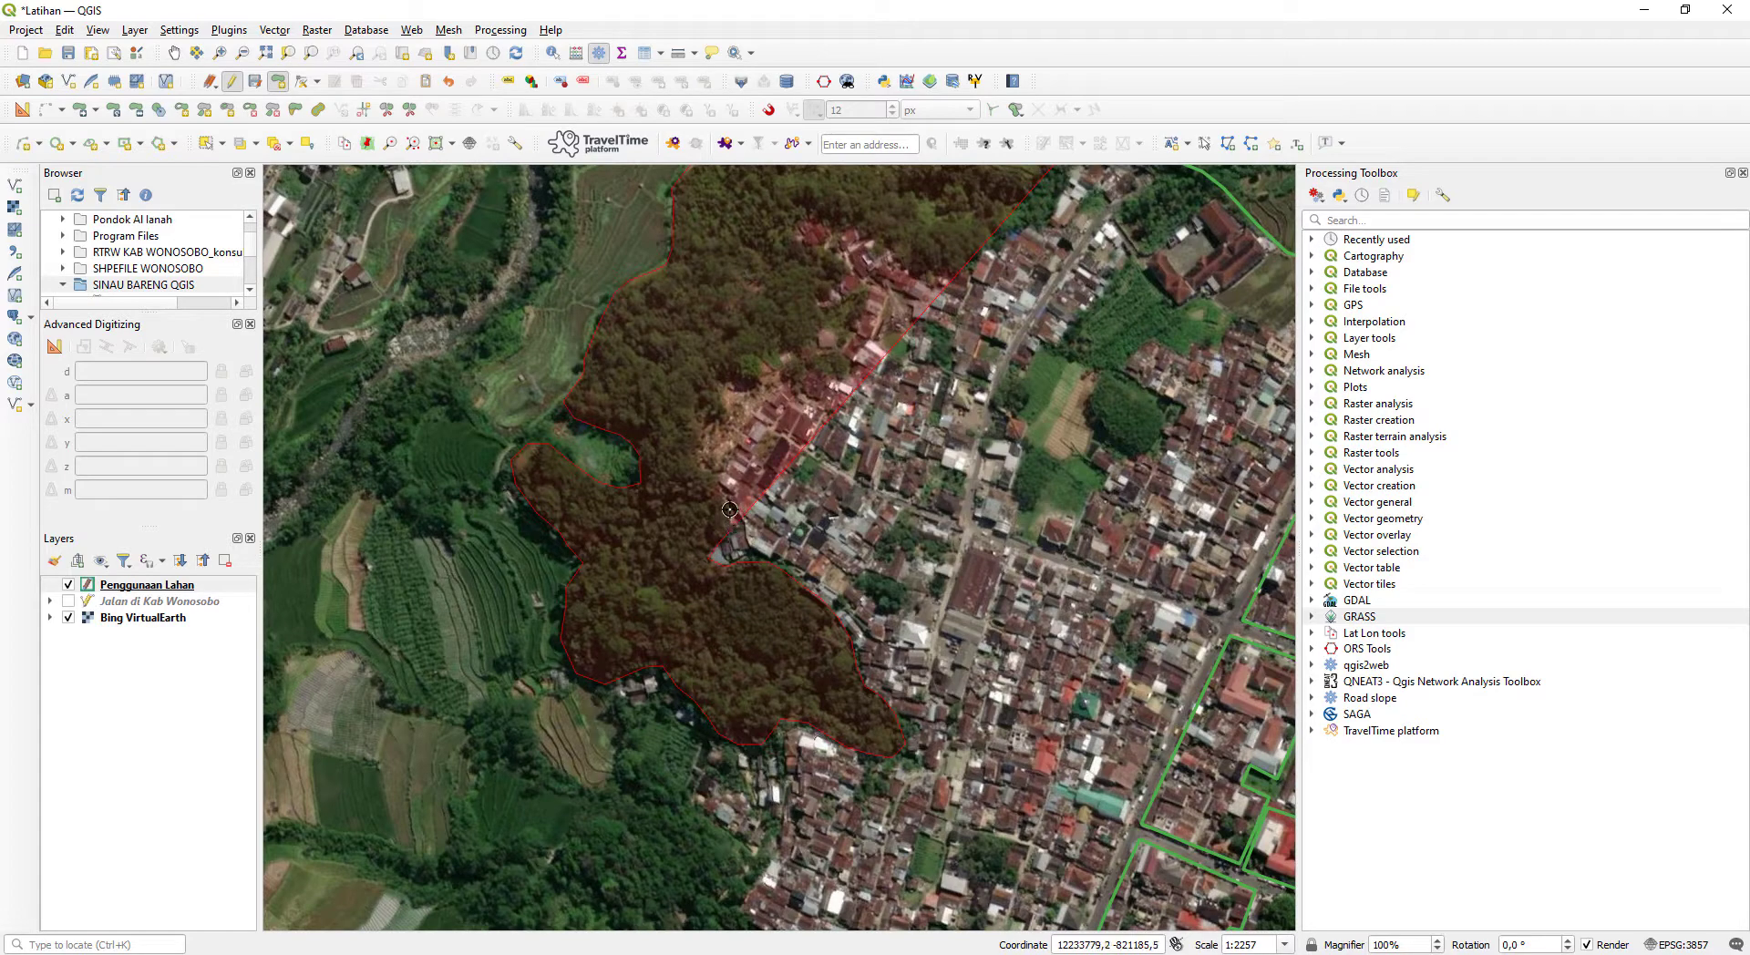
- Extend the woodland polygon north from the neck along the western edge of the houses
click(718, 482)
click(707, 467)
click(701, 448)
click(703, 412)
click(721, 381)
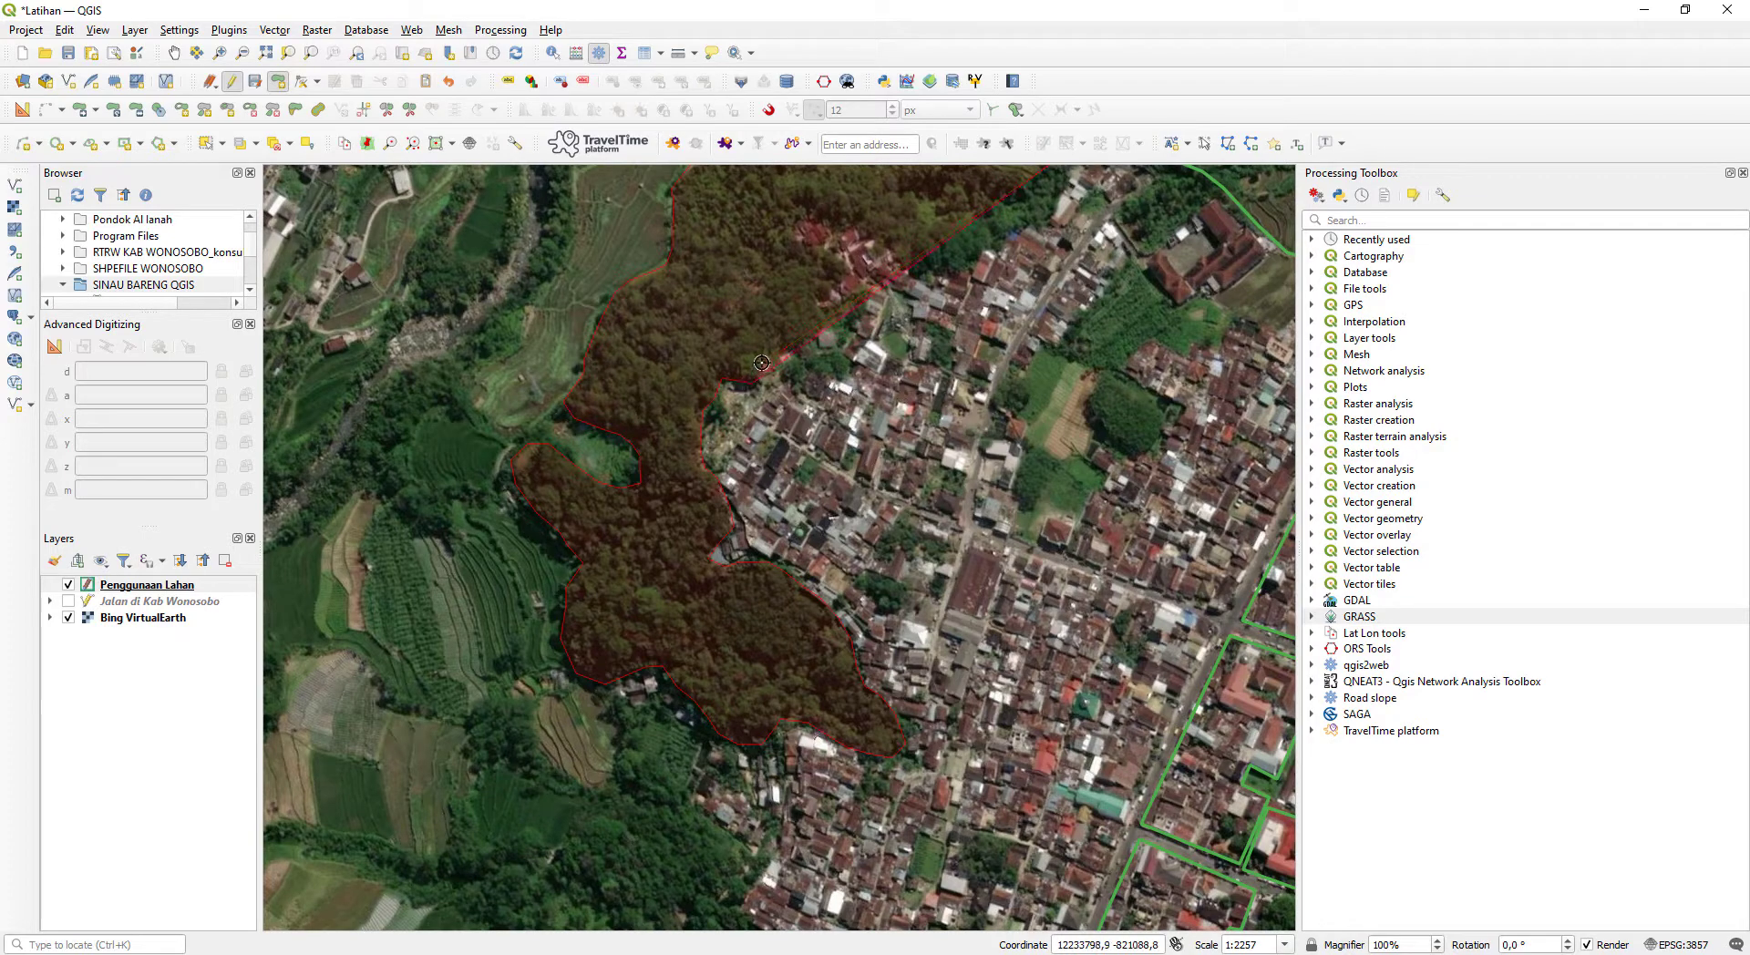
click(764, 362)
- Complete the woodland polygon around the northern cluster of houses and close it near its starting point
drag(778, 358, 707, 597)
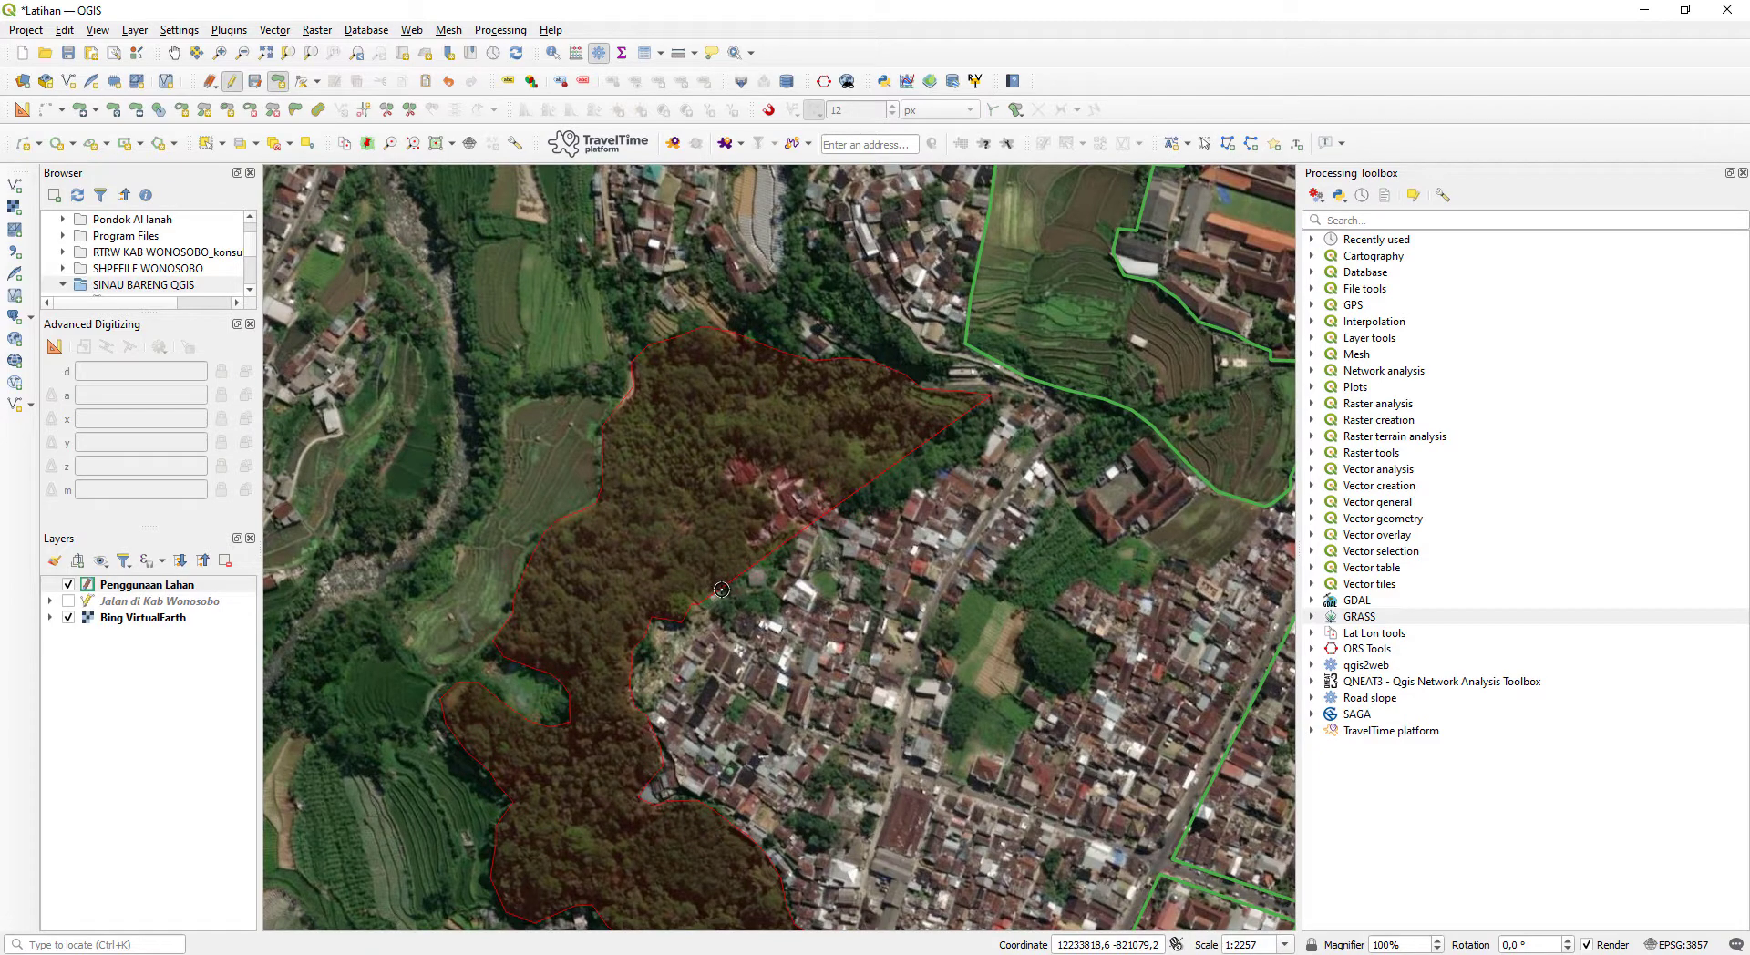
click(764, 553)
click(773, 512)
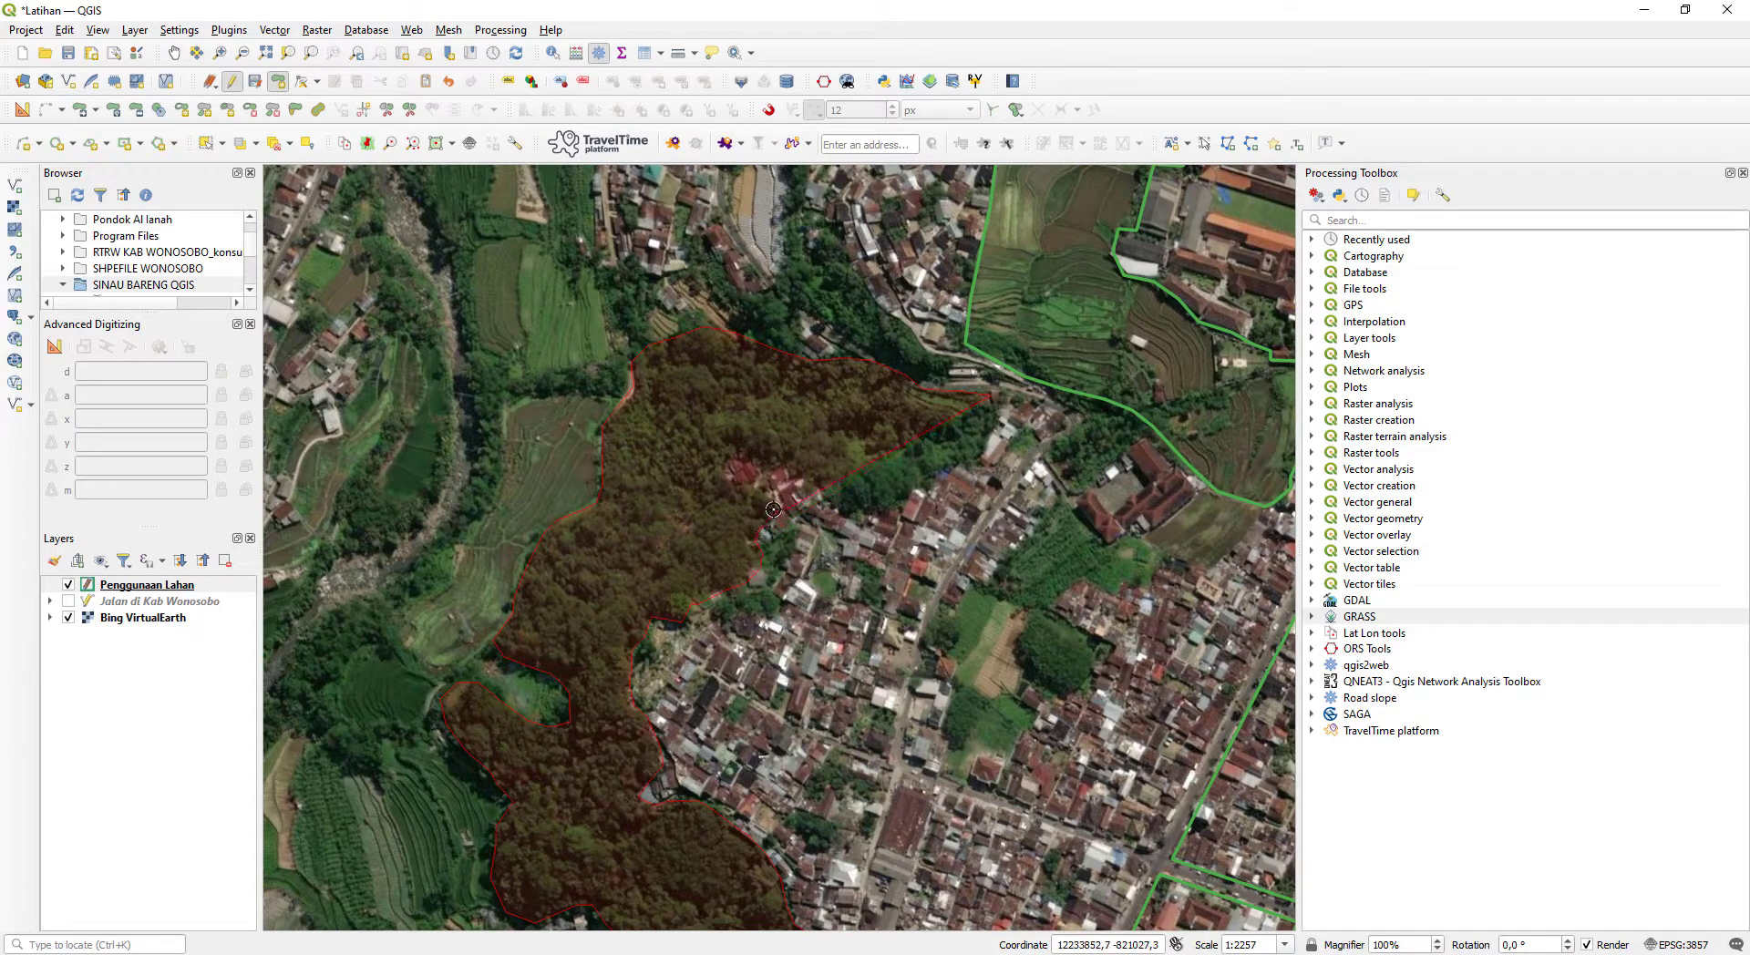
click(754, 485)
click(726, 468)
click(746, 456)
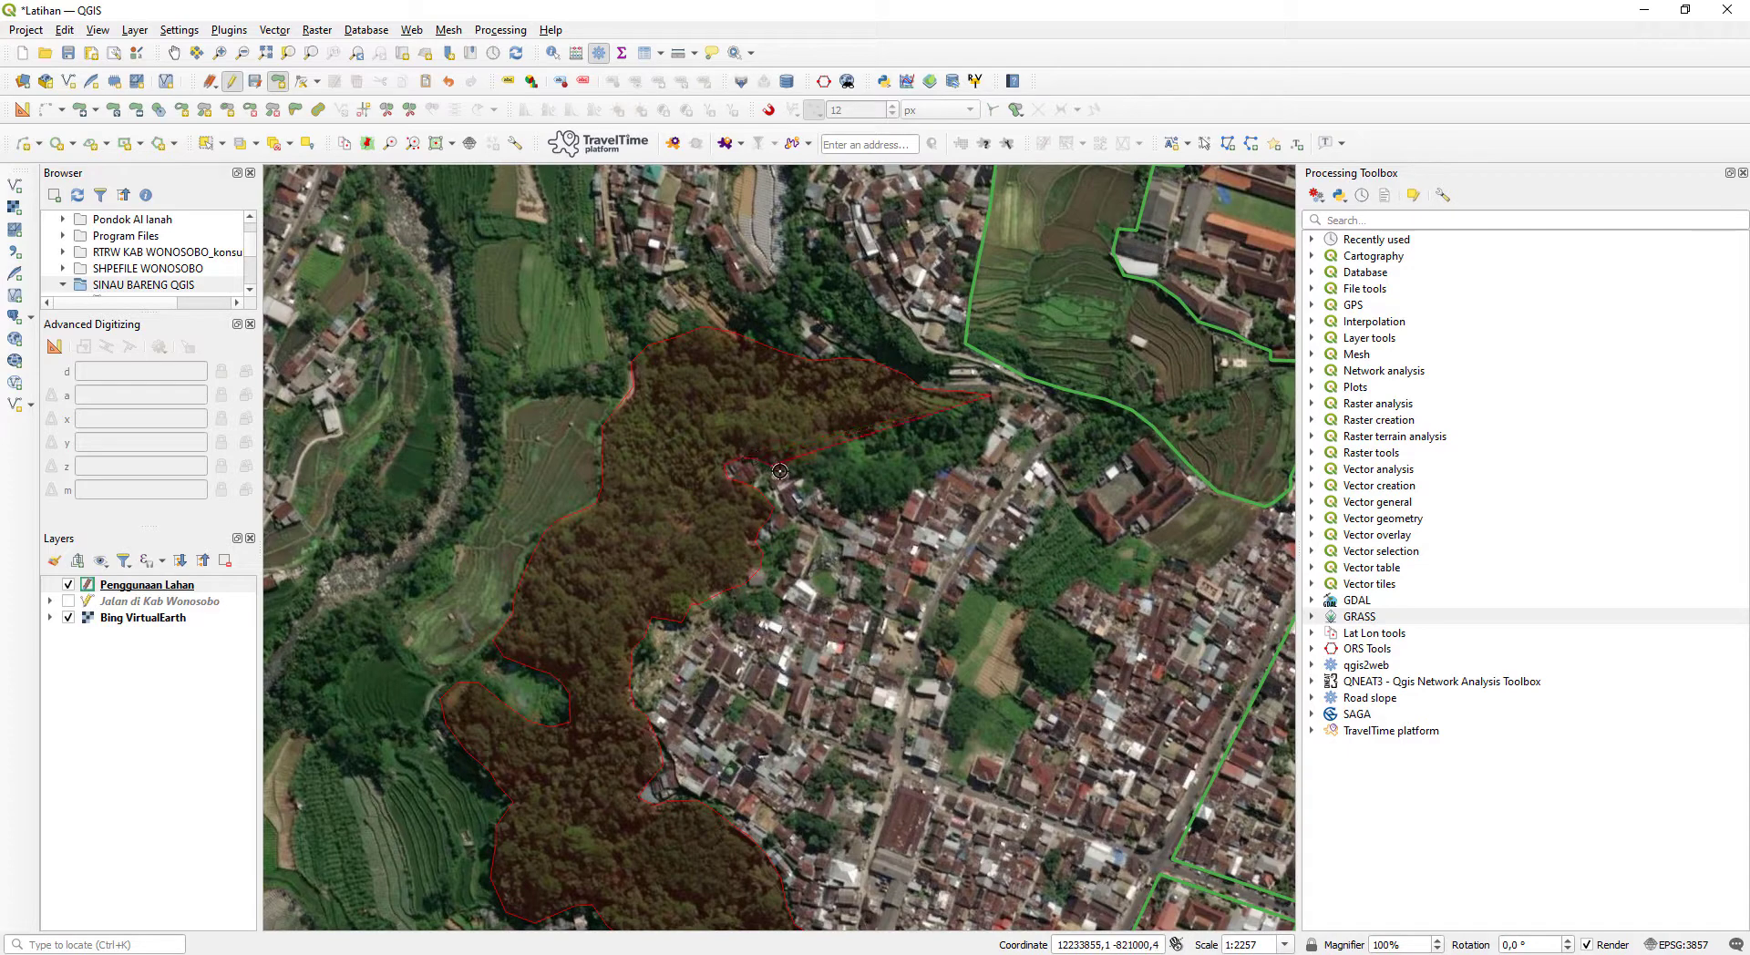
click(834, 498)
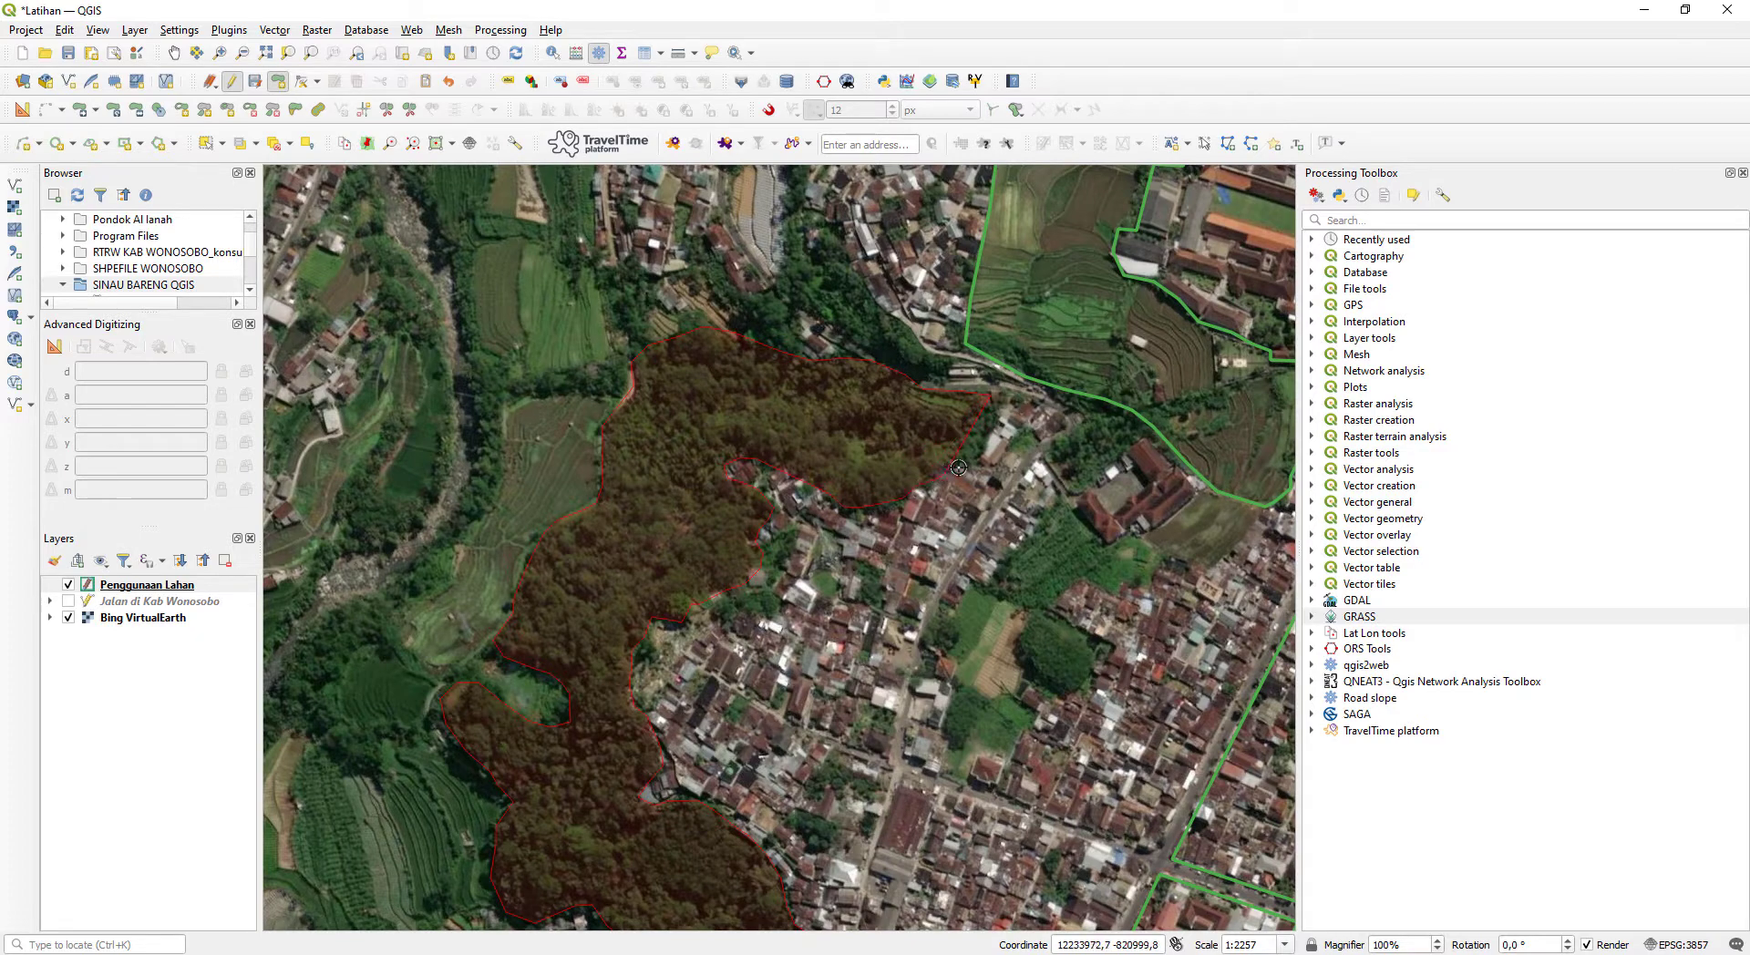
right_click(998, 403)
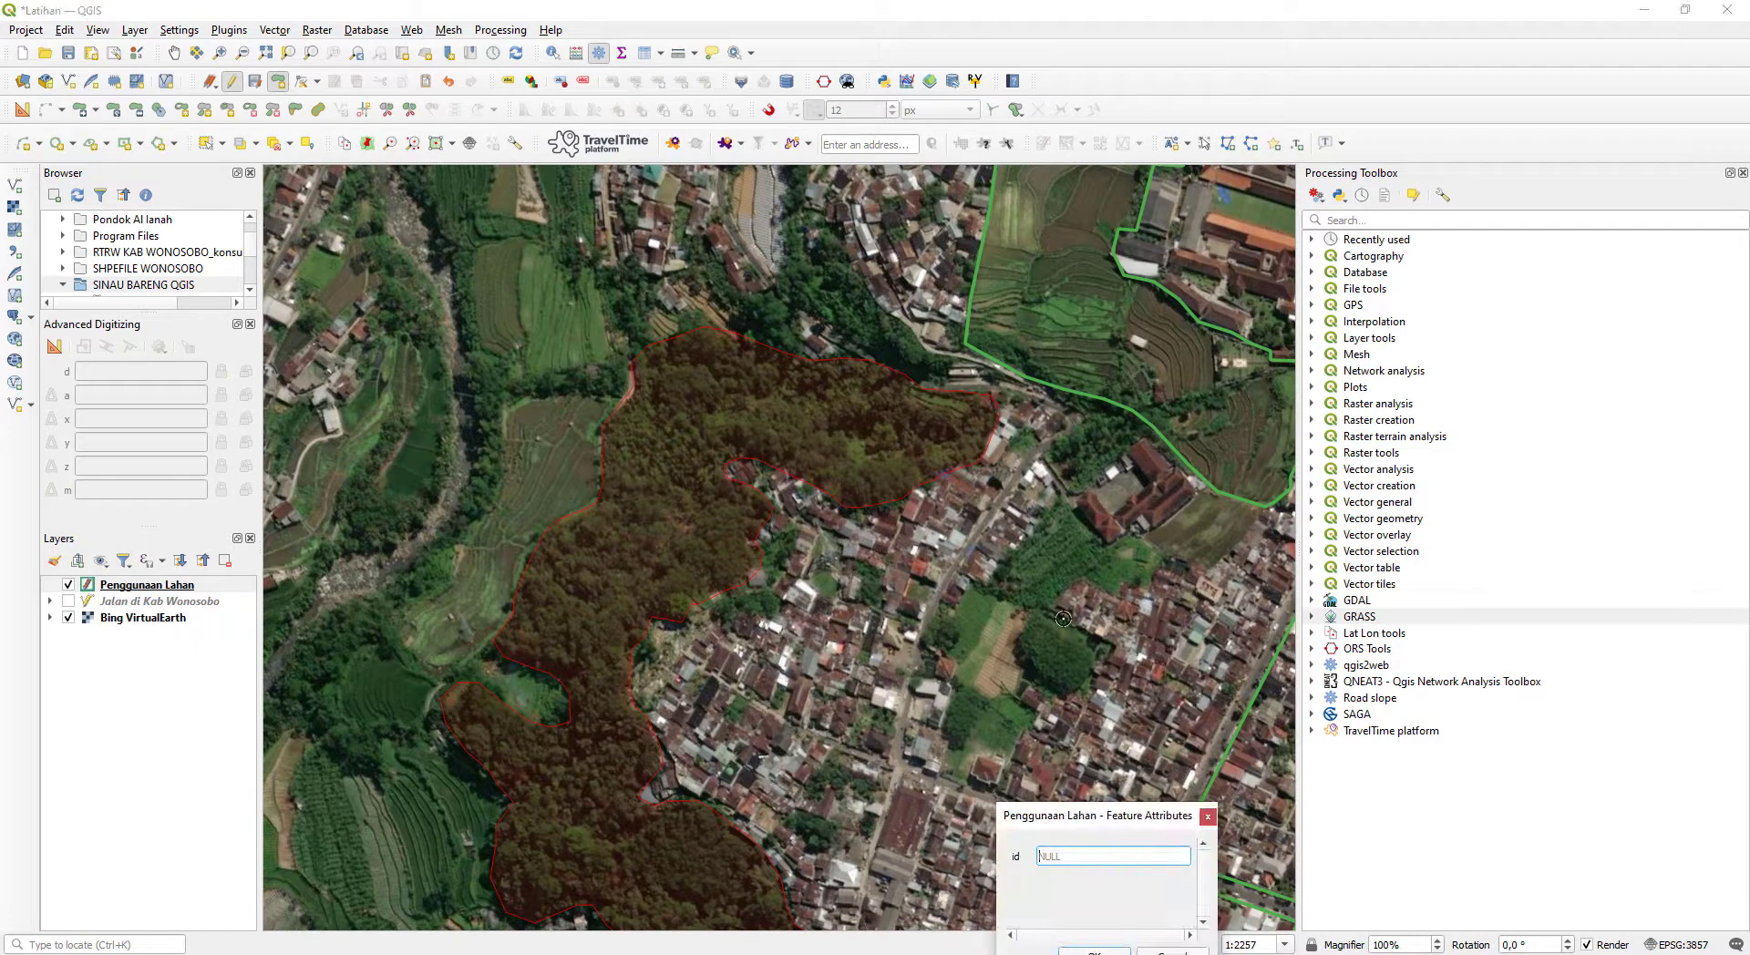
- Check the category list in Notepad, enter the woodland's id, and save the polygon
click(161, 954)
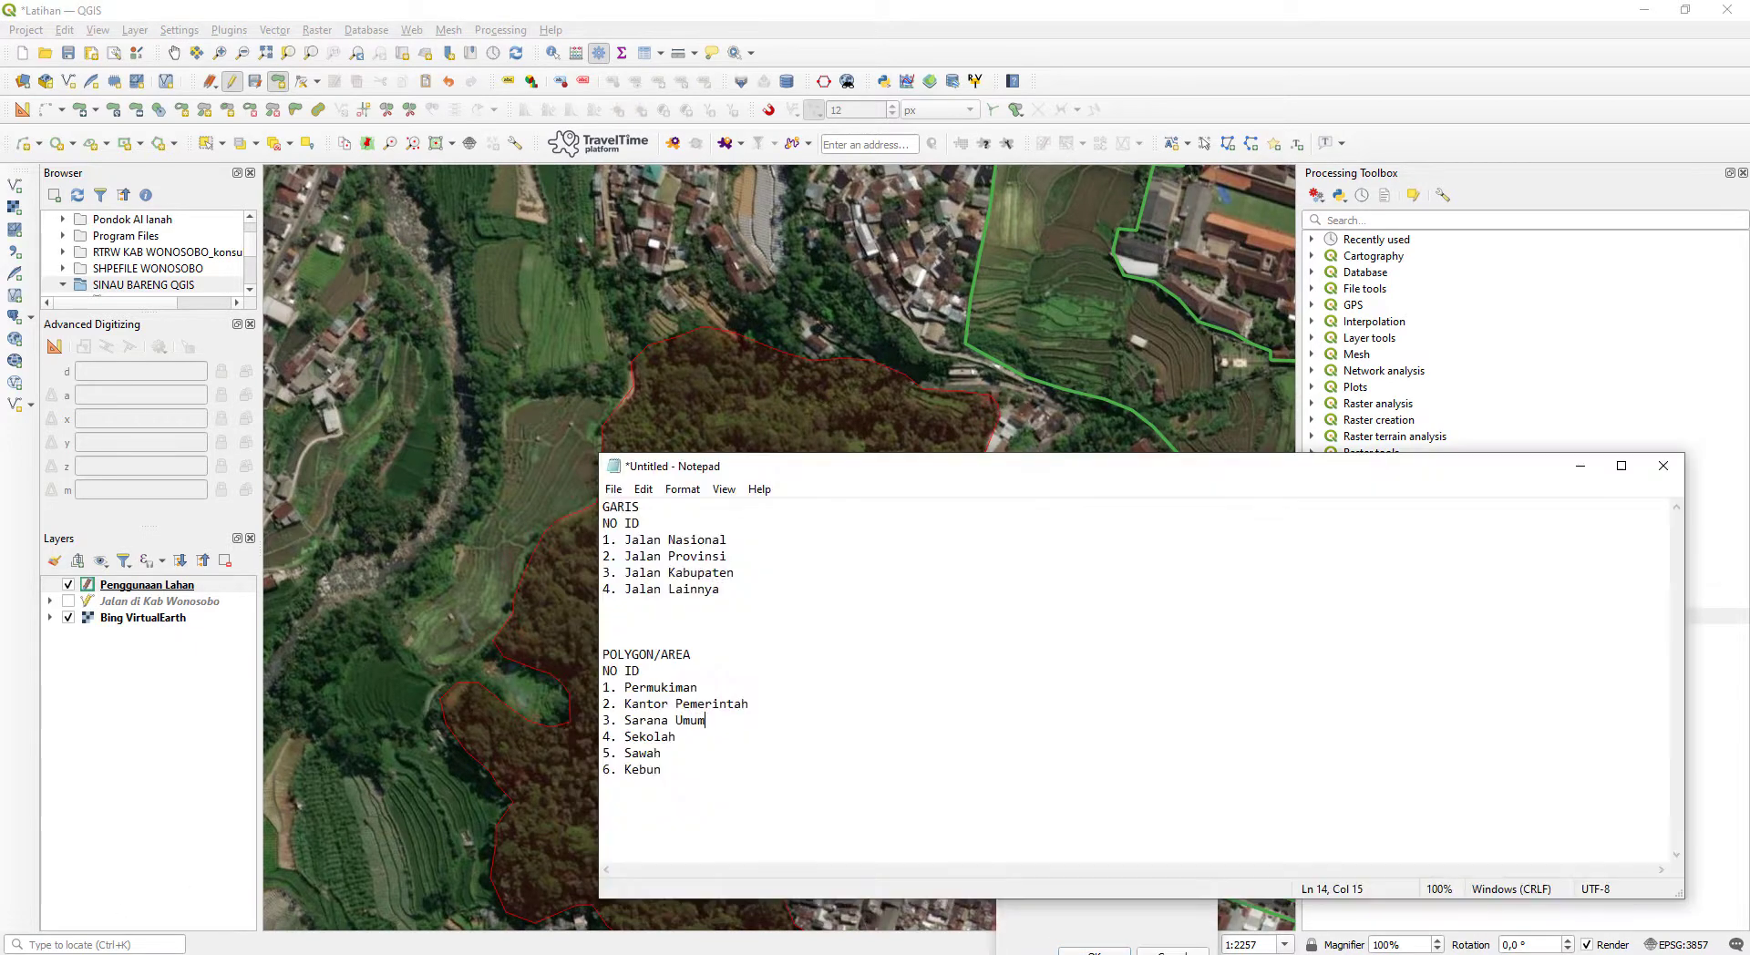
click(160, 954)
click(1132, 861)
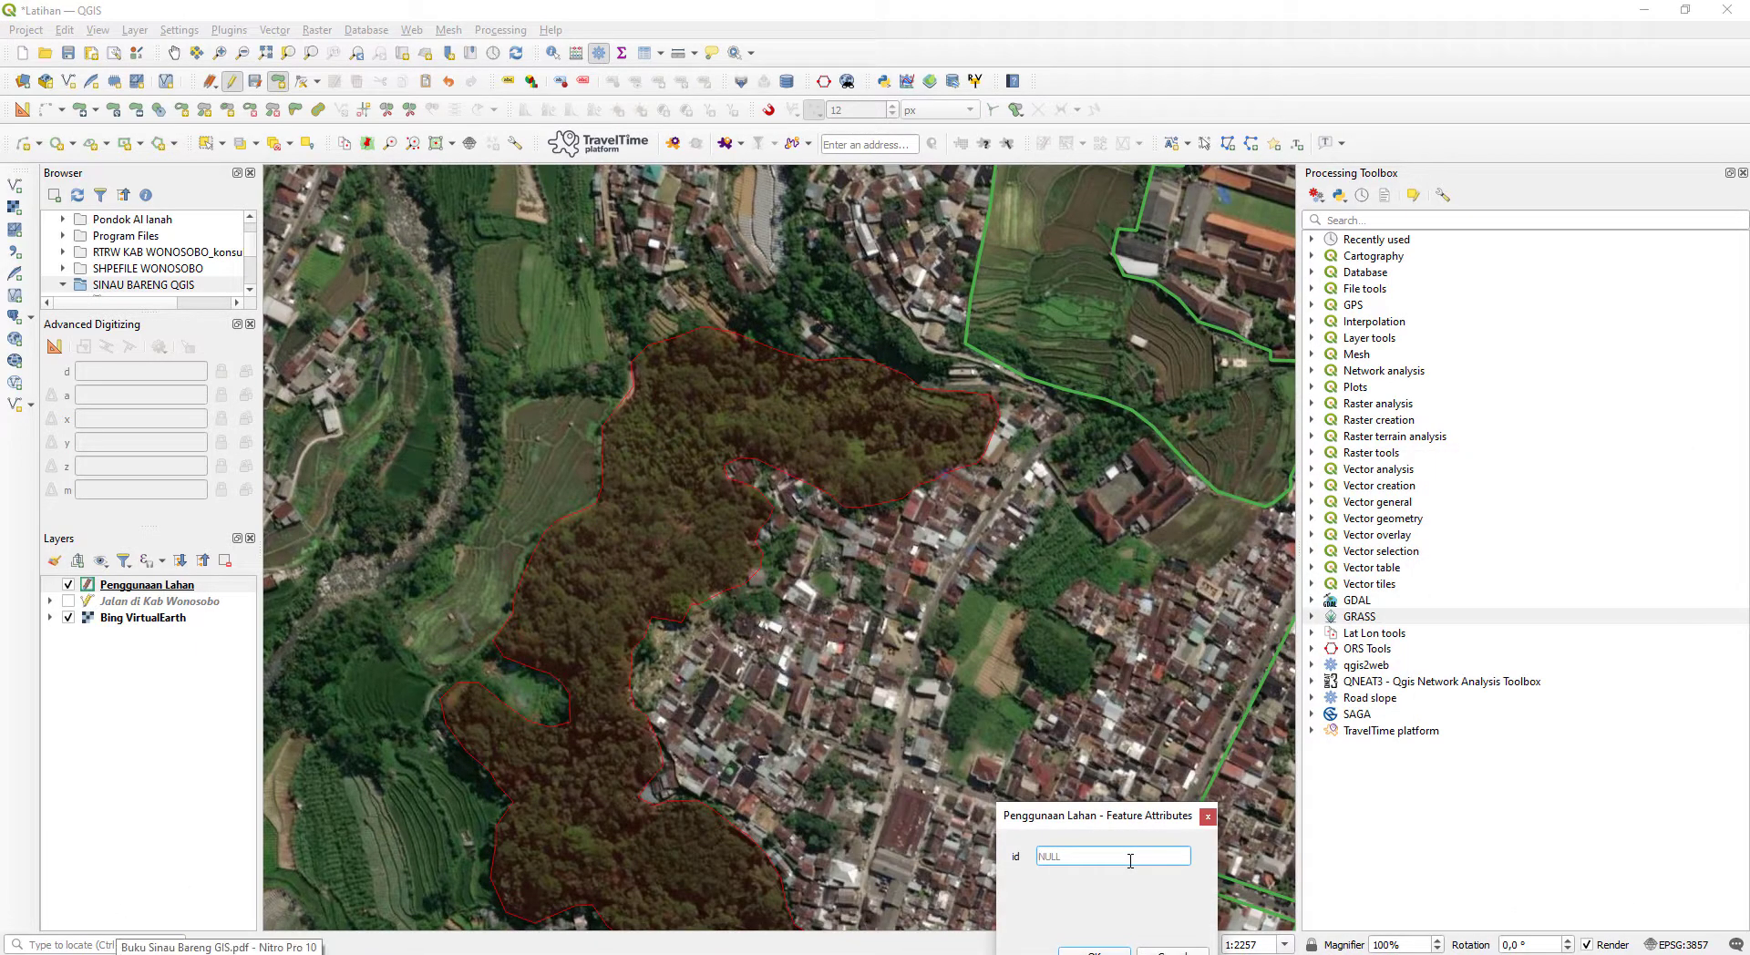
key(Return)
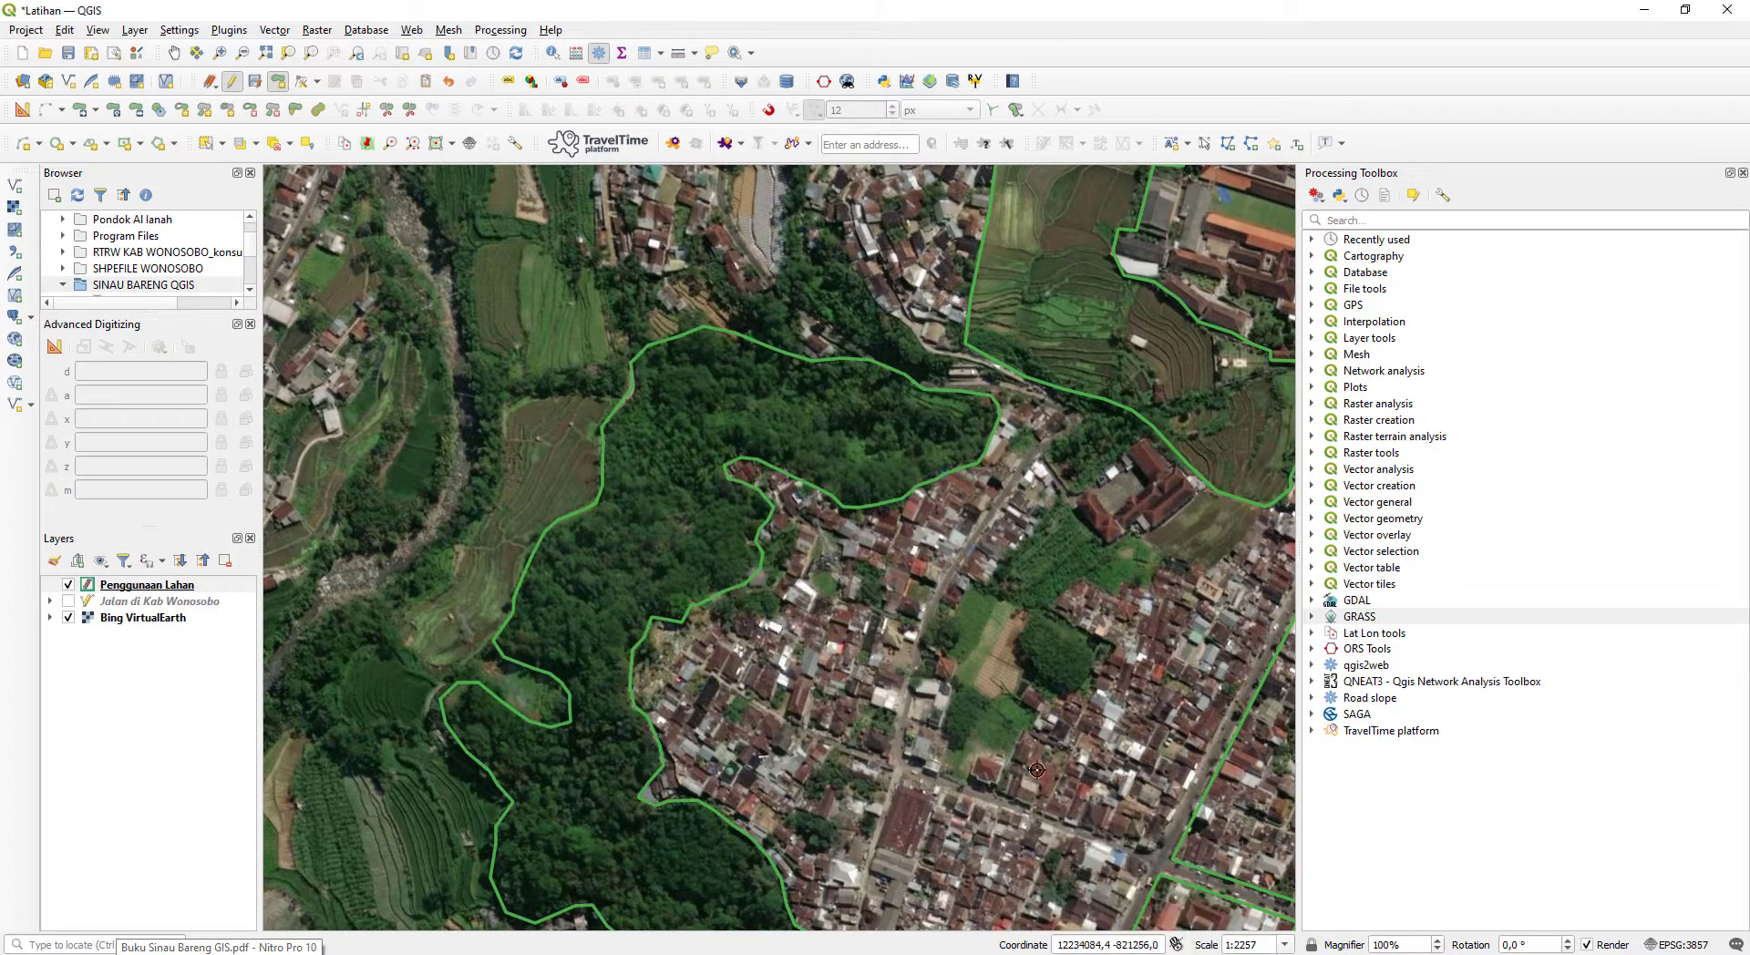
- Start a polygon for the block across the road northeast of the long housing block, tracing its south, west and north road edges
scroll(1037, 770, down, 2)
scroll(890, 536, up, 1)
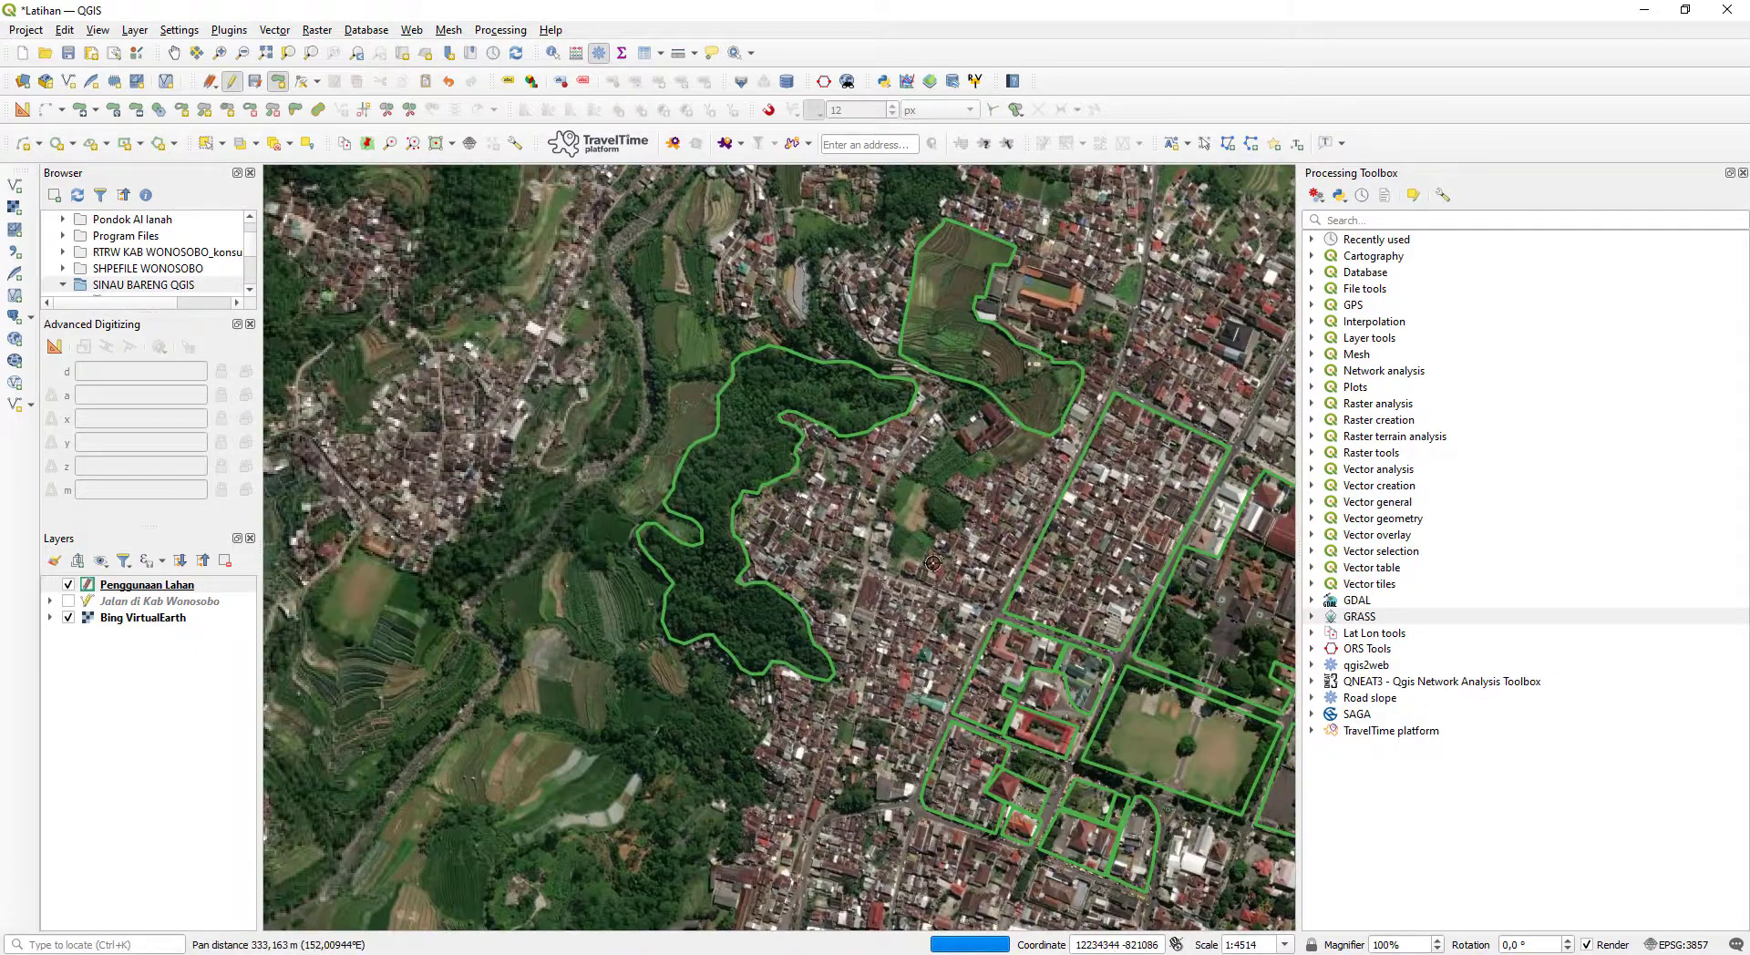
scroll(933, 562, up, 1)
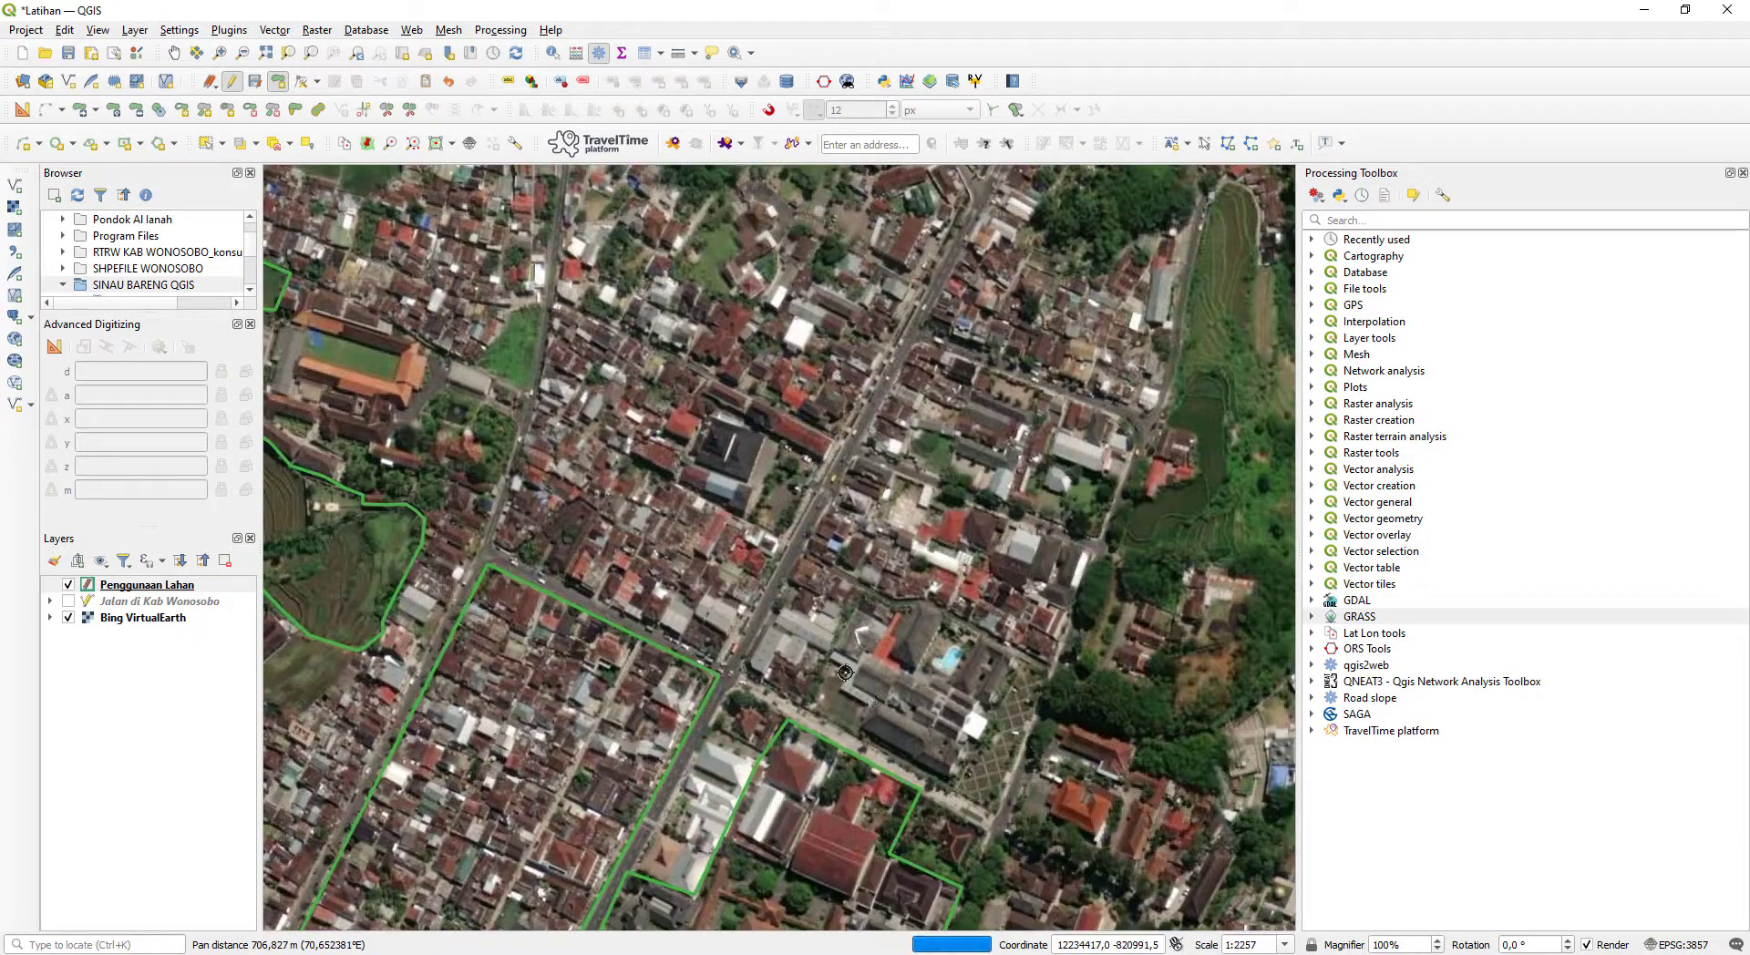
drag(979, 776, 813, 714)
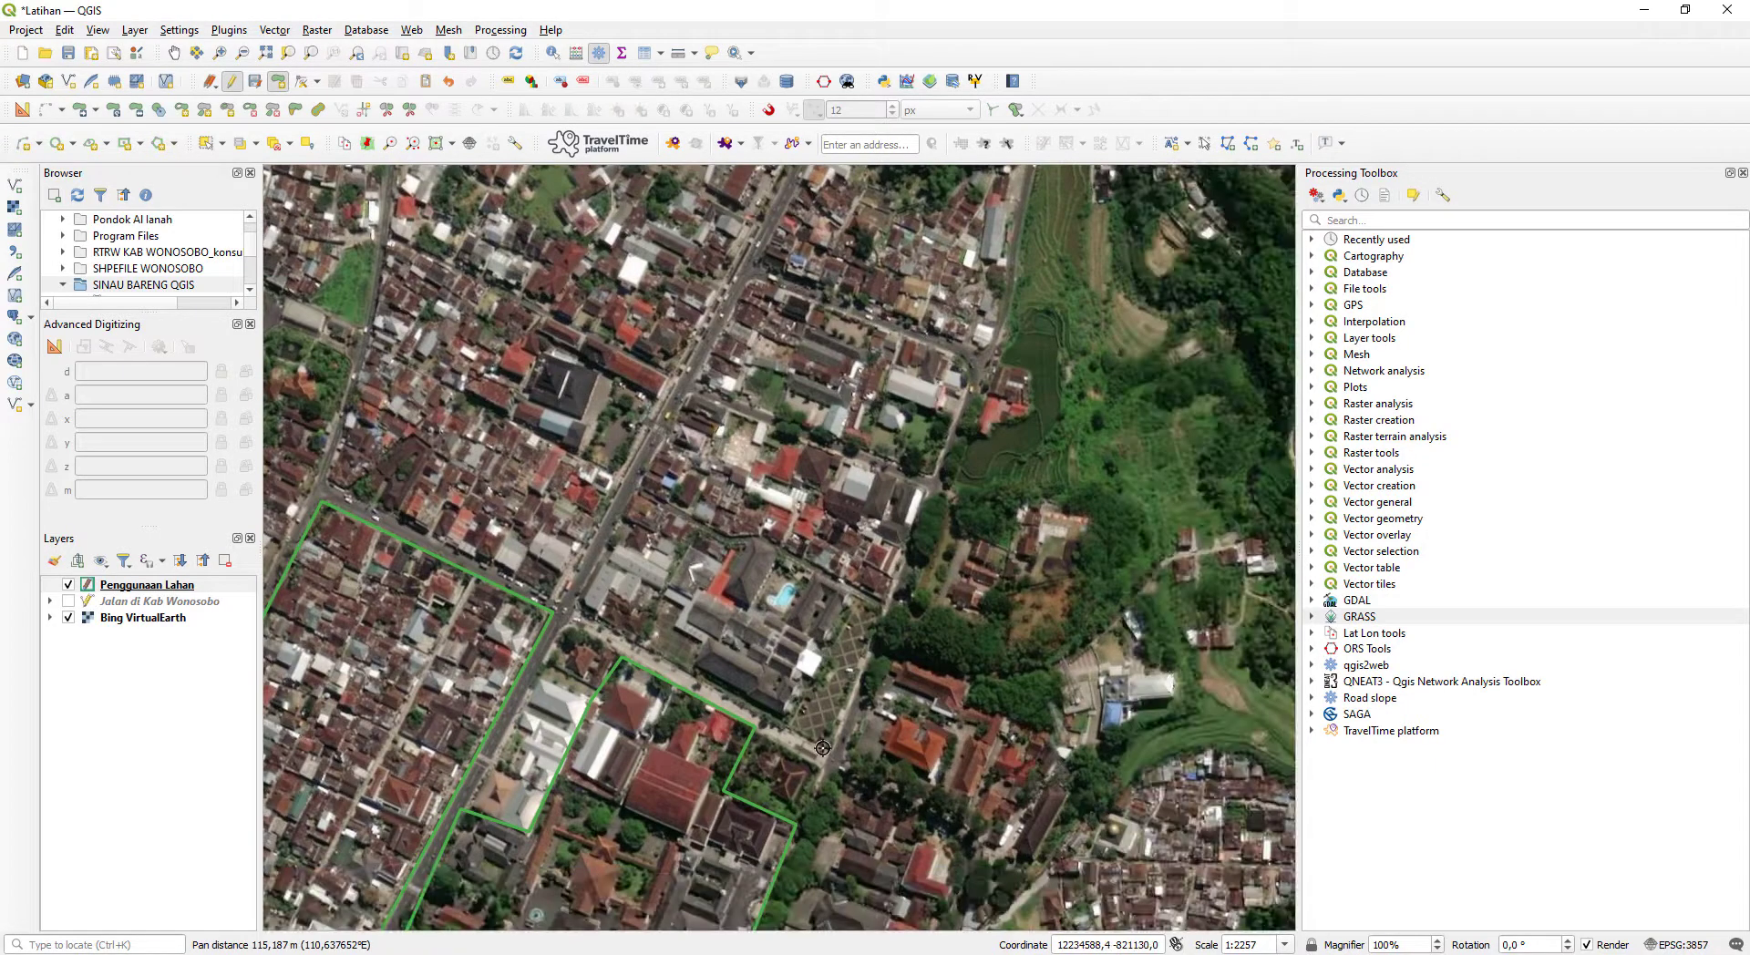
click(576, 611)
click(690, 395)
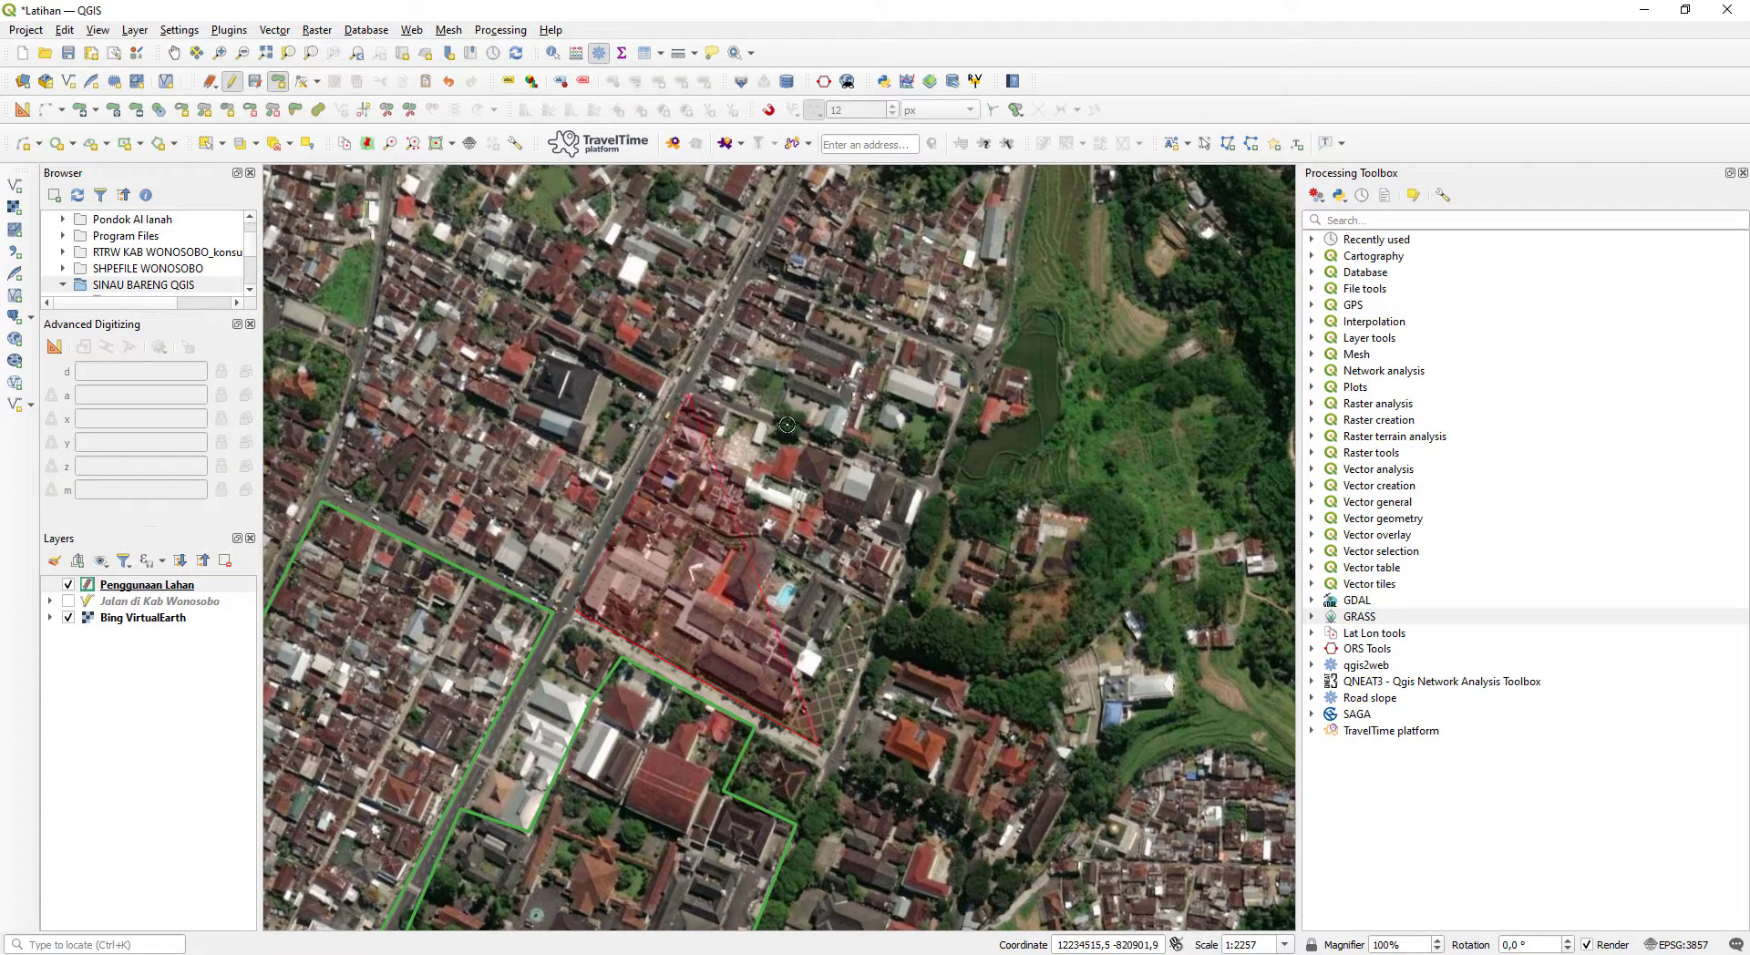
click(925, 490)
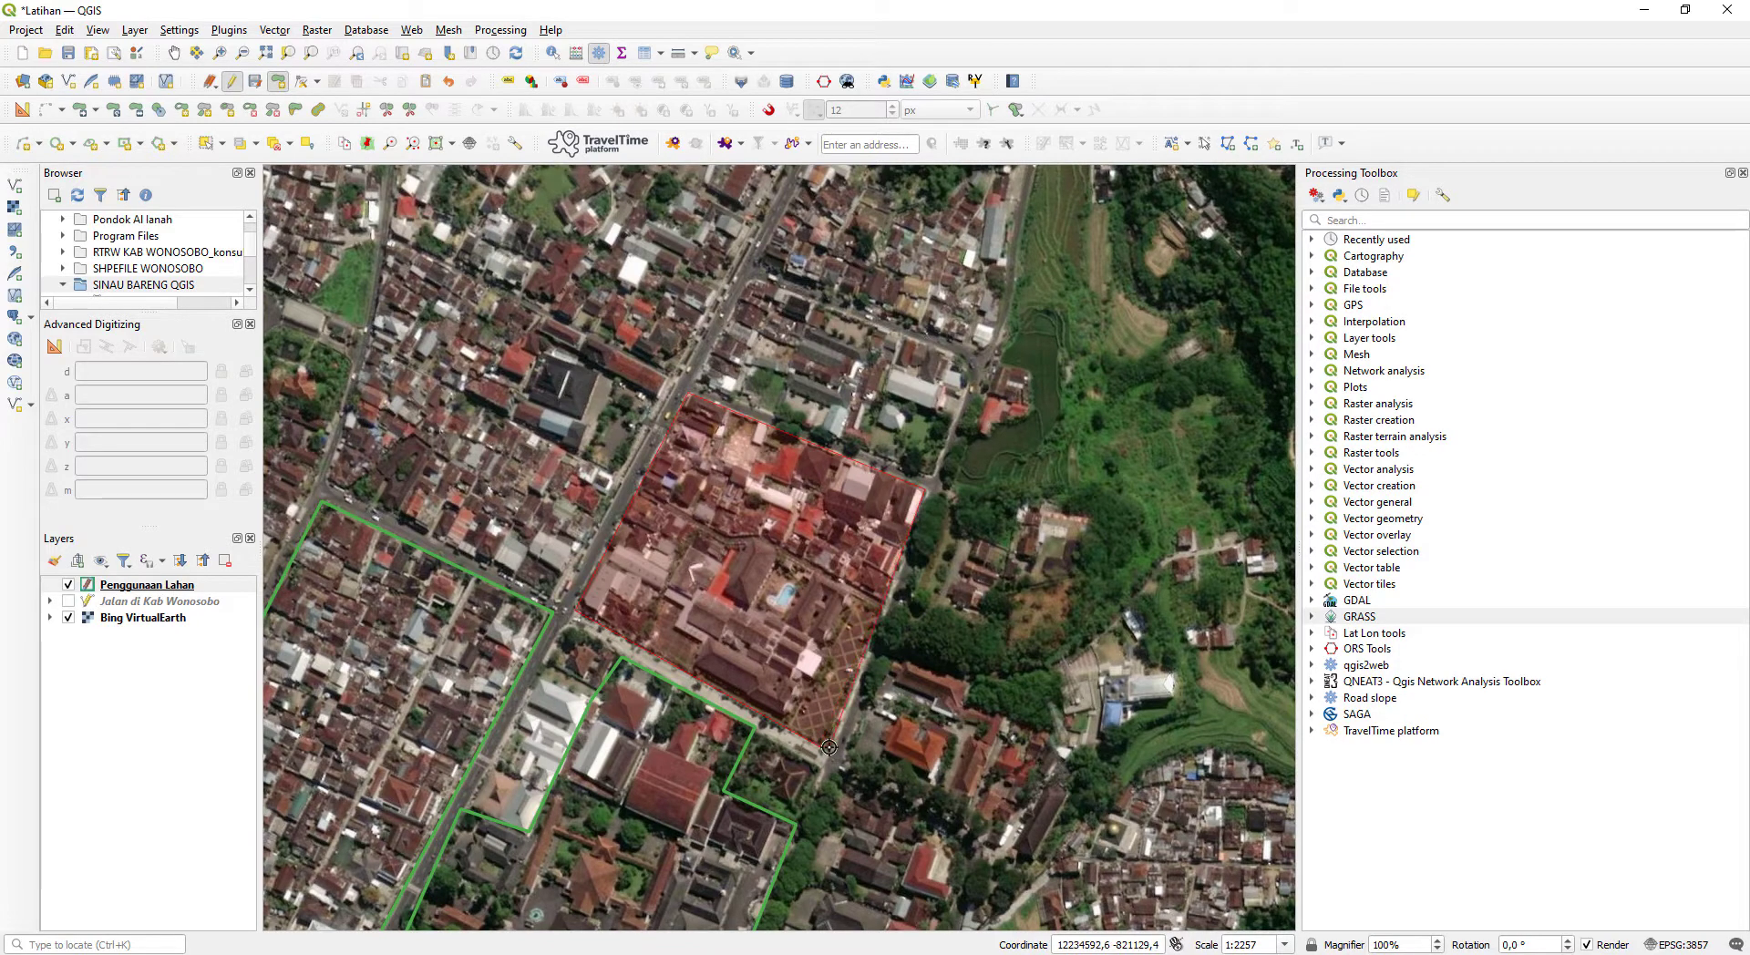
click(830, 748)
key(BackSpace)
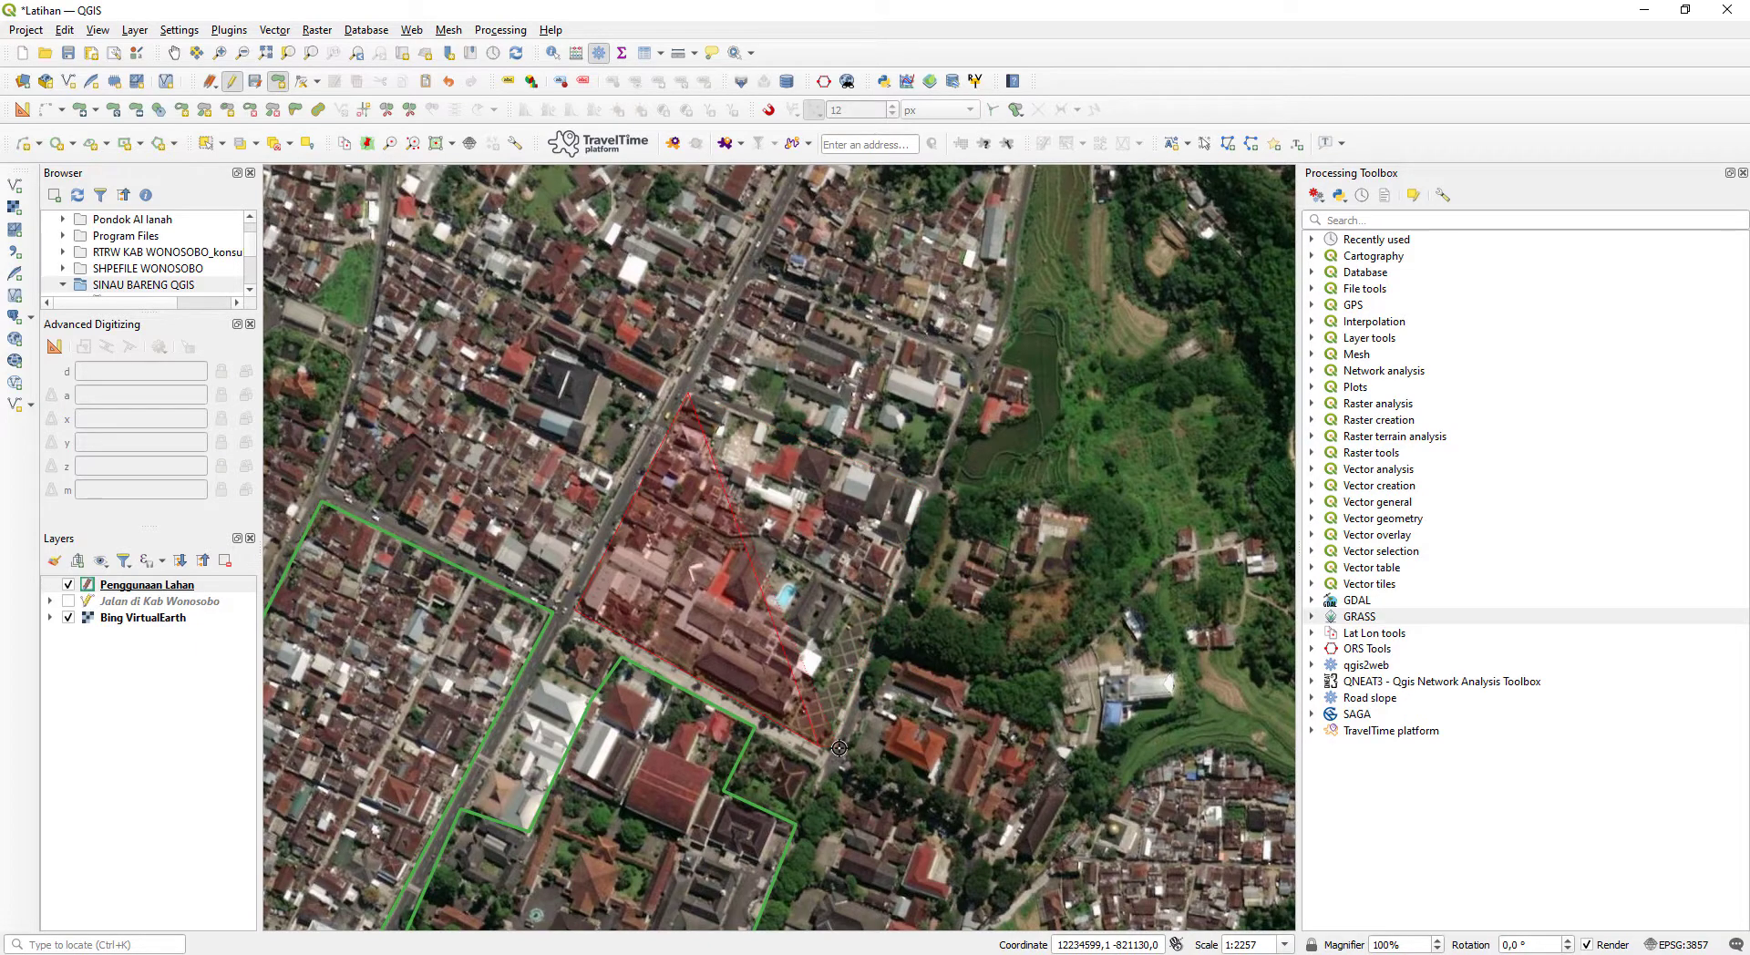
click(923, 492)
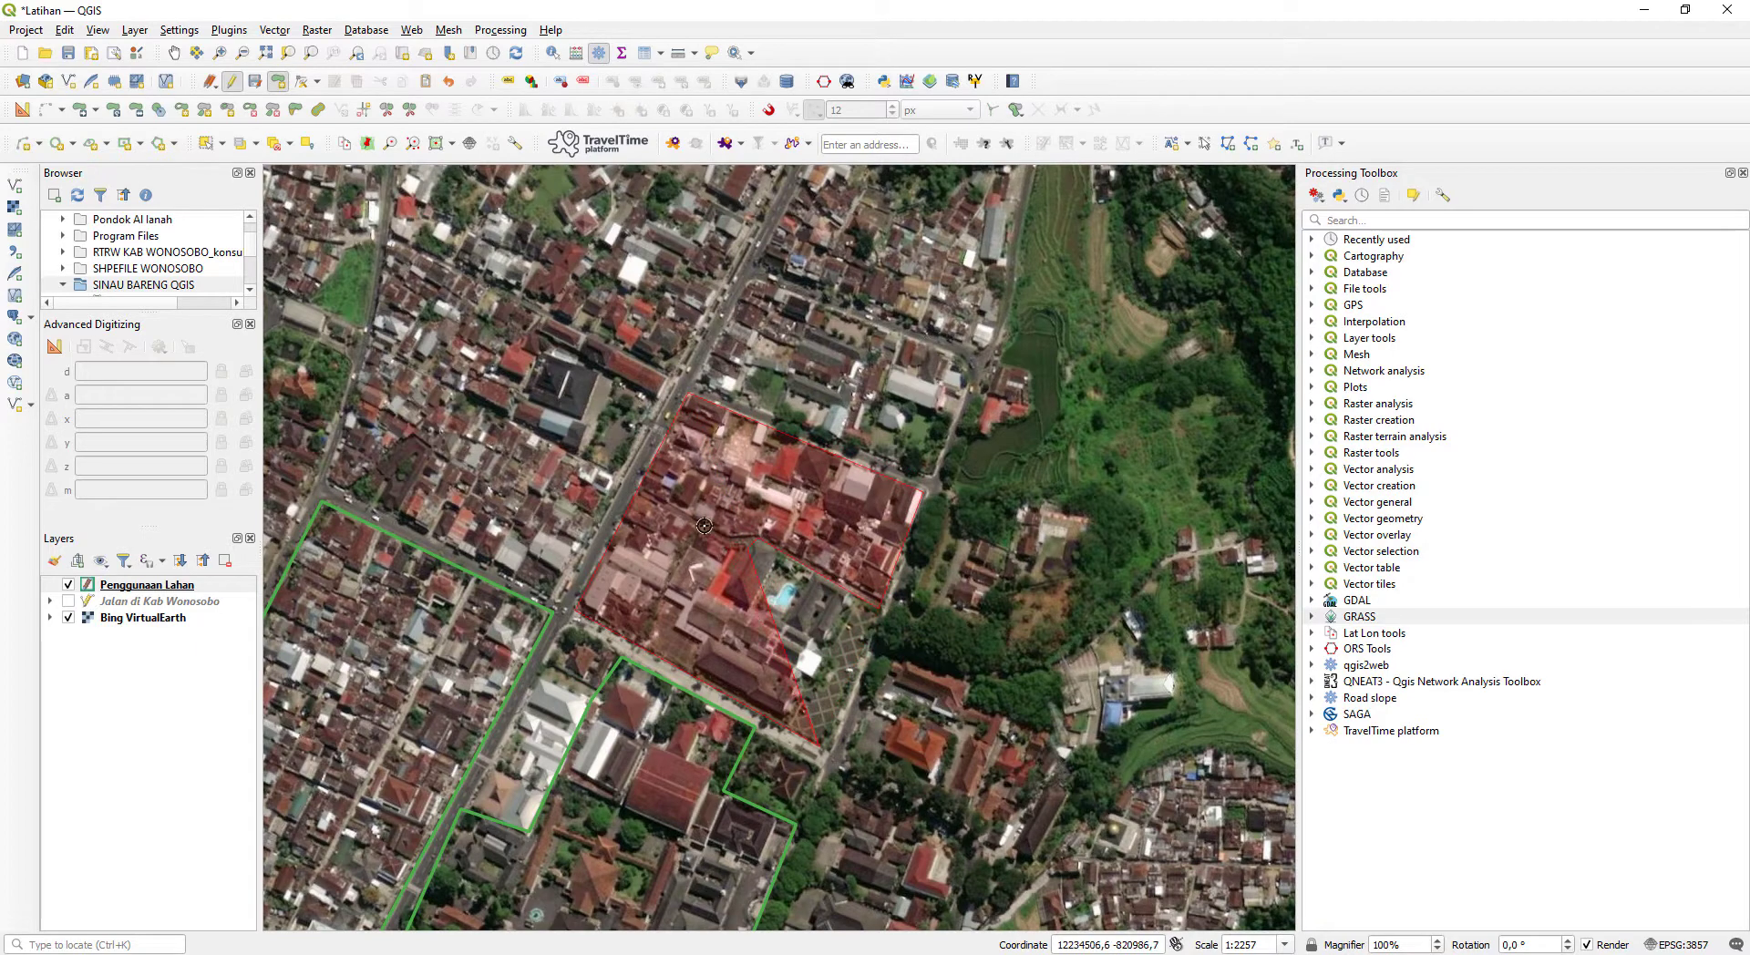
click(667, 592)
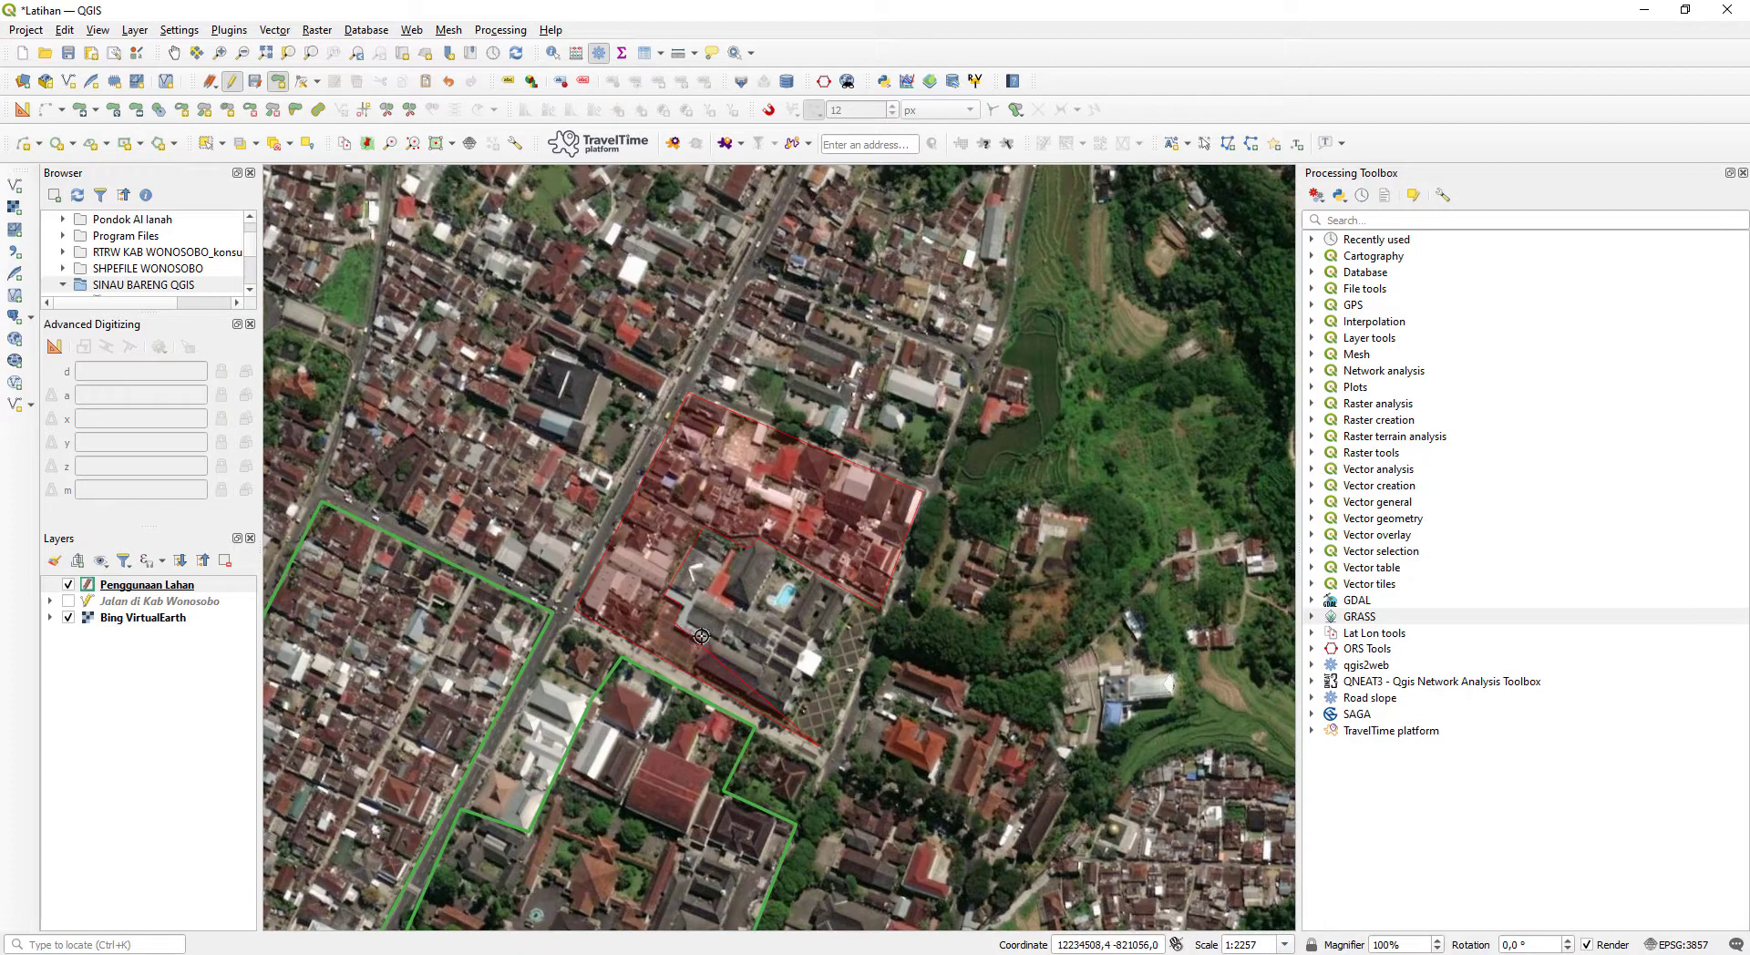
click(803, 704)
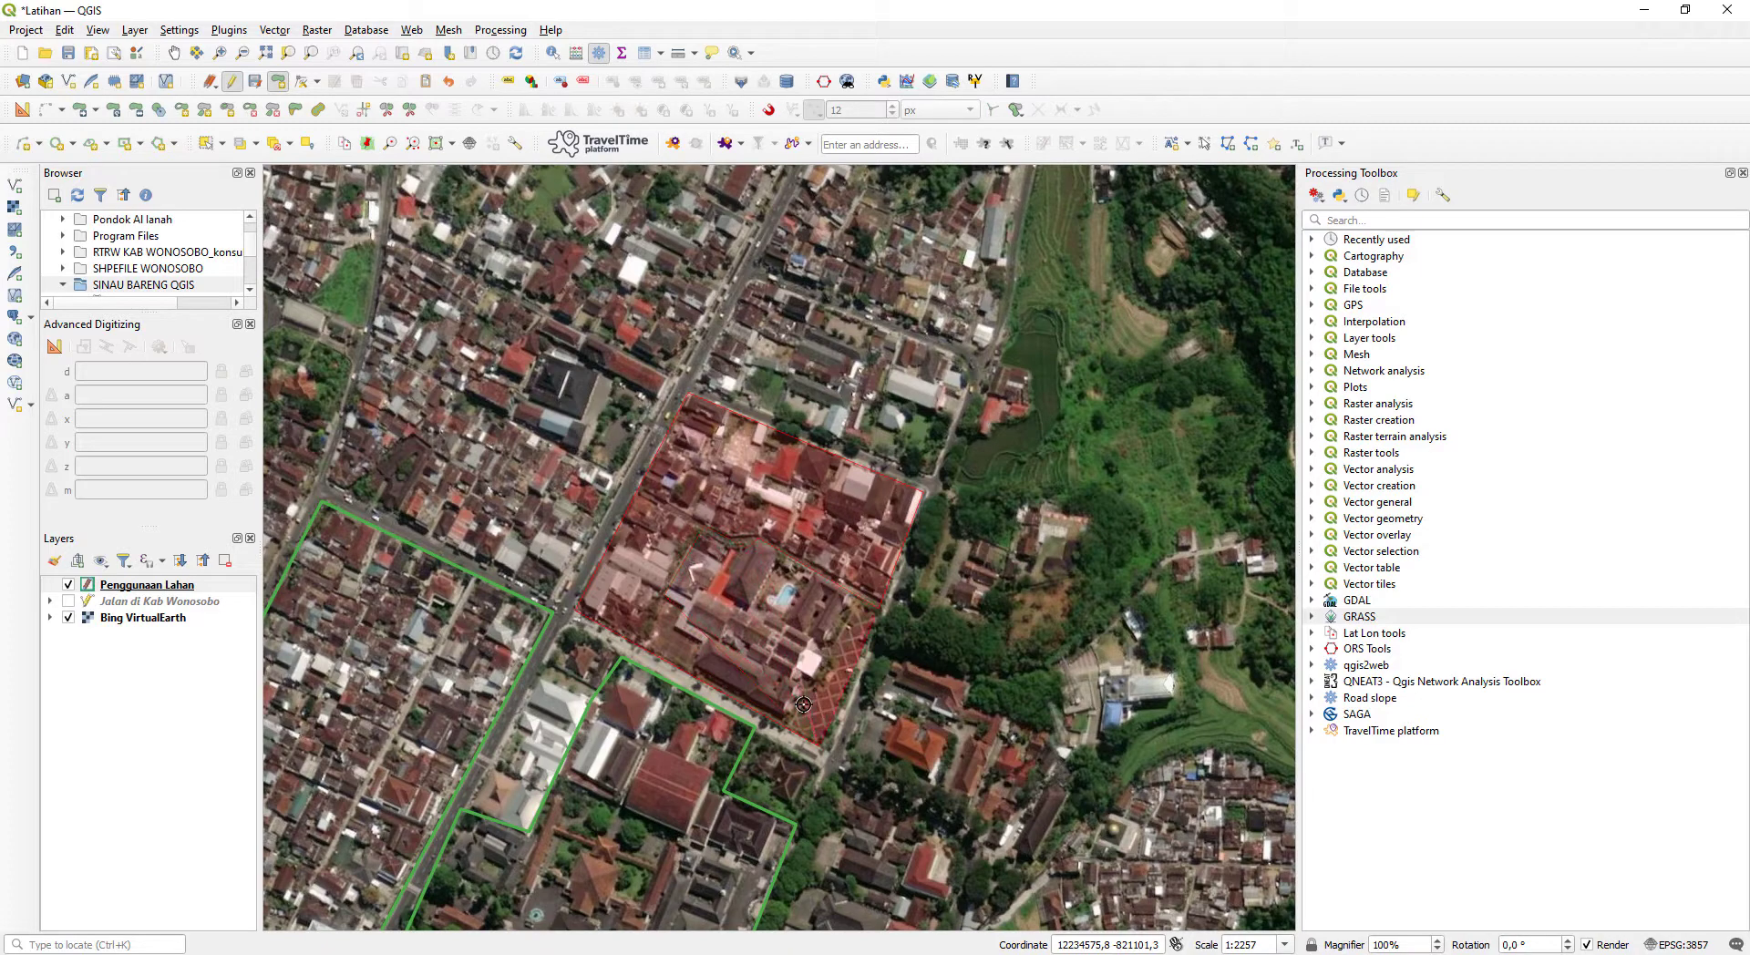
key(BackSpace)
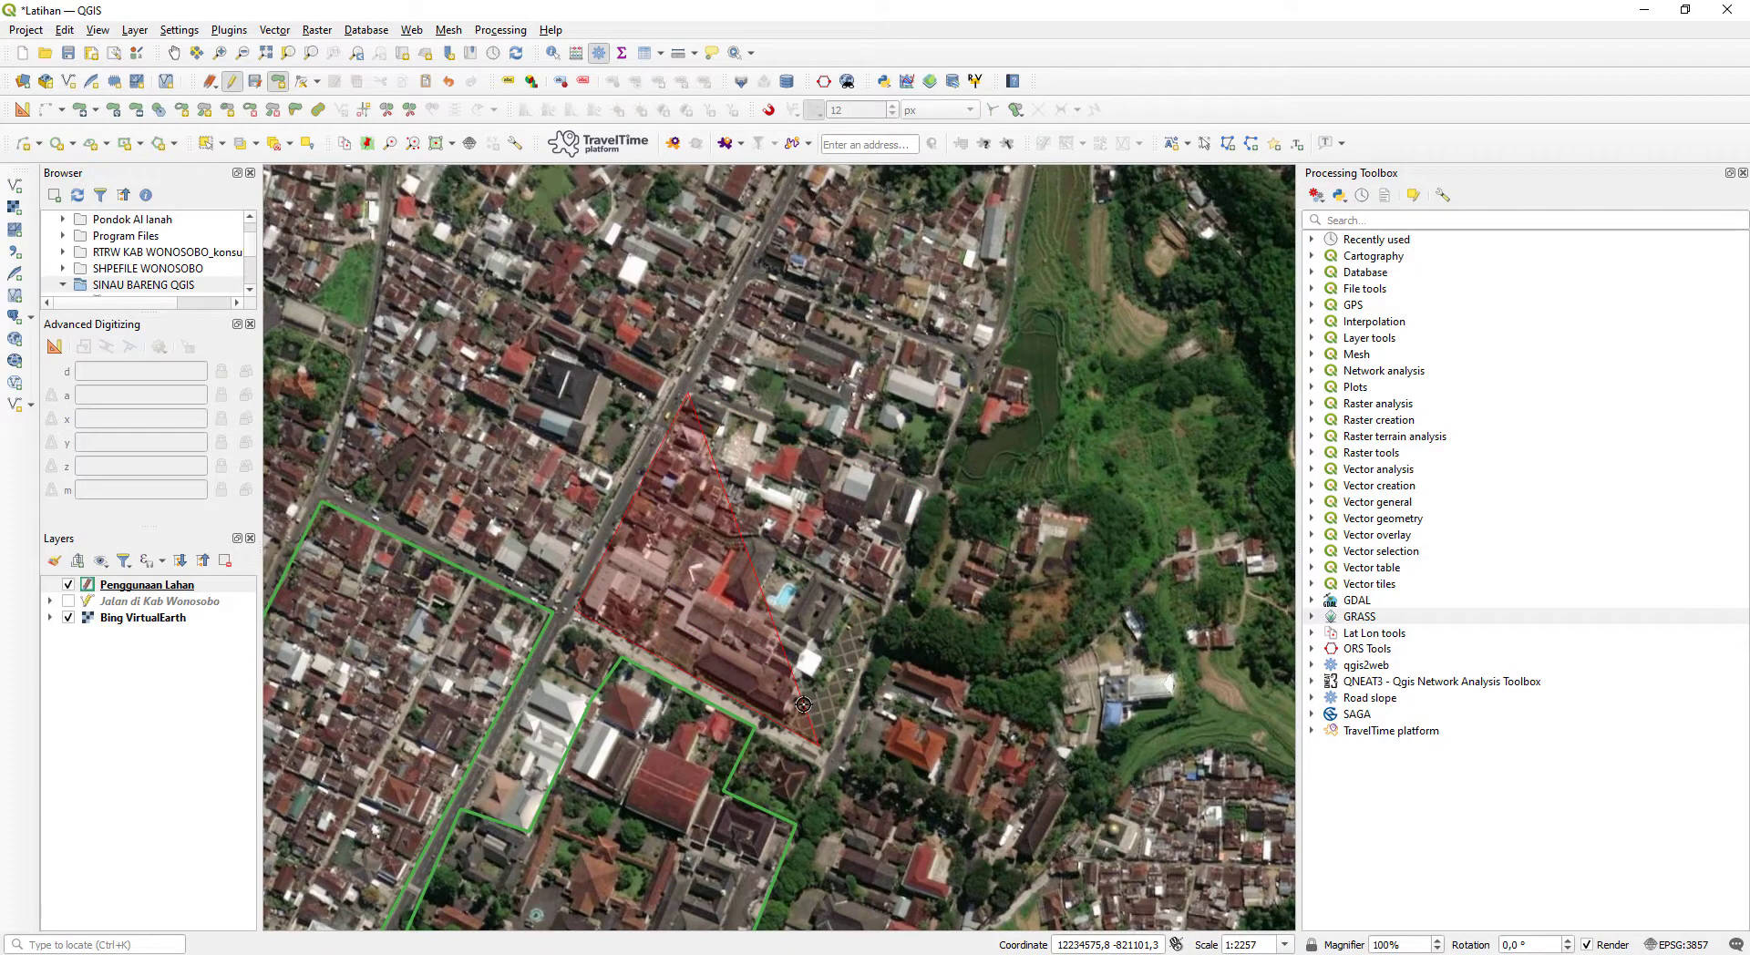
key(BackSpace)
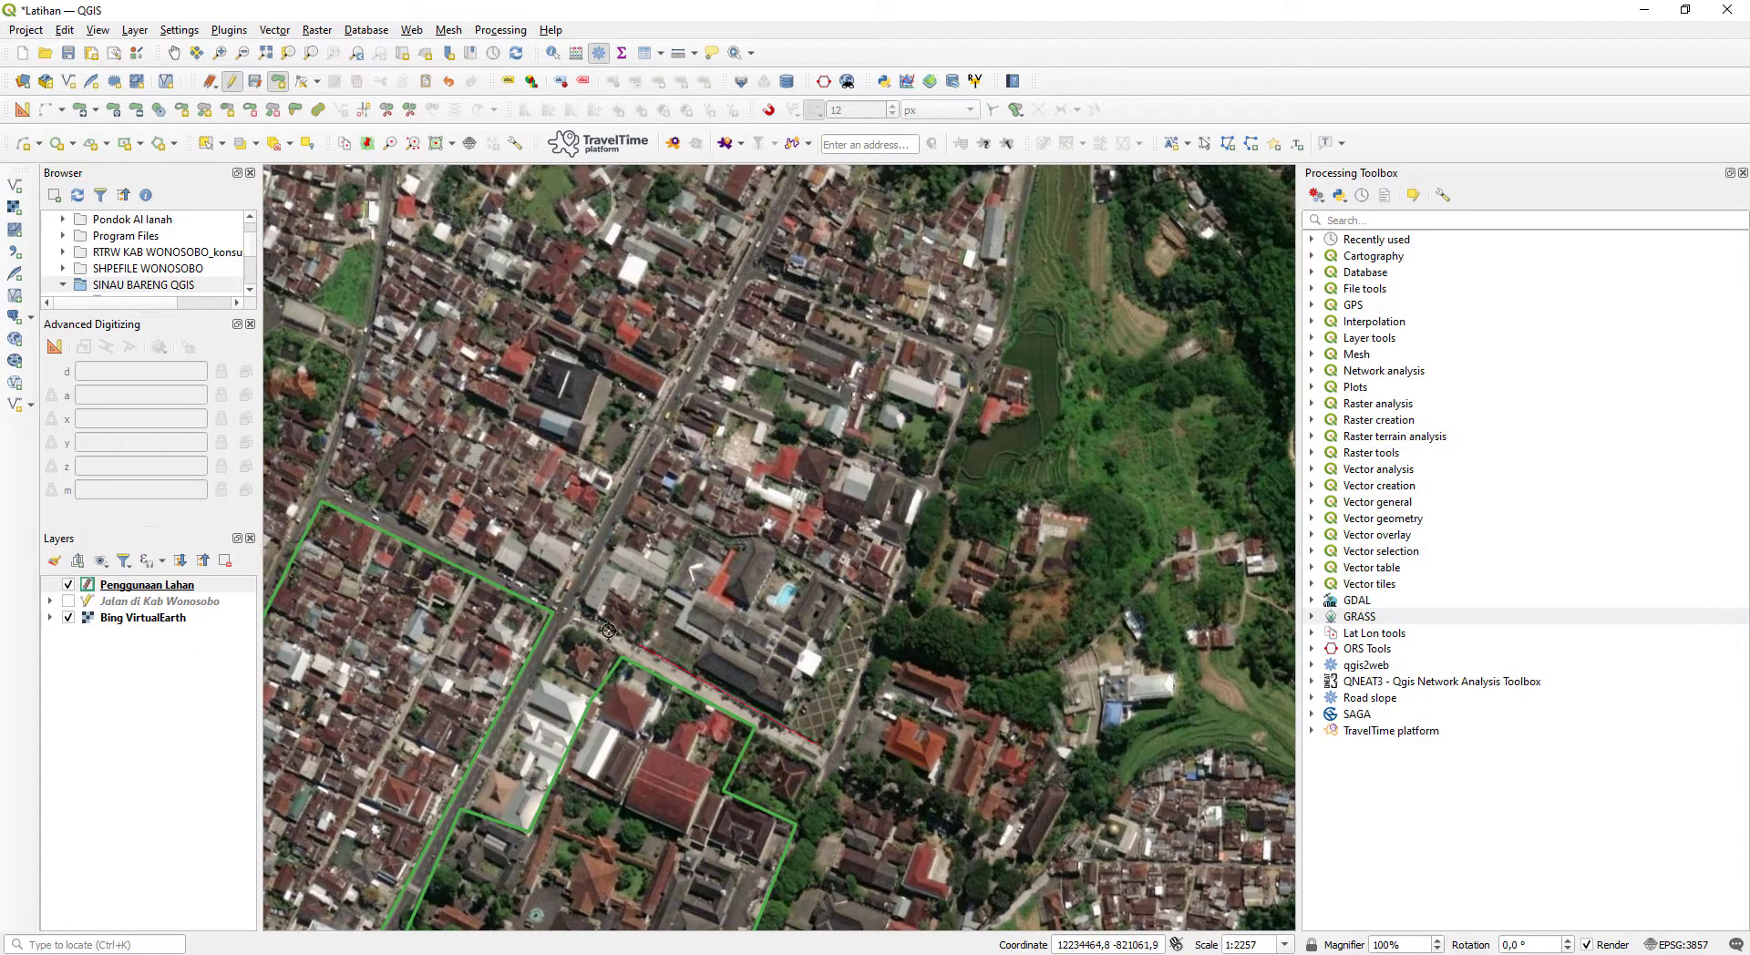
click(576, 609)
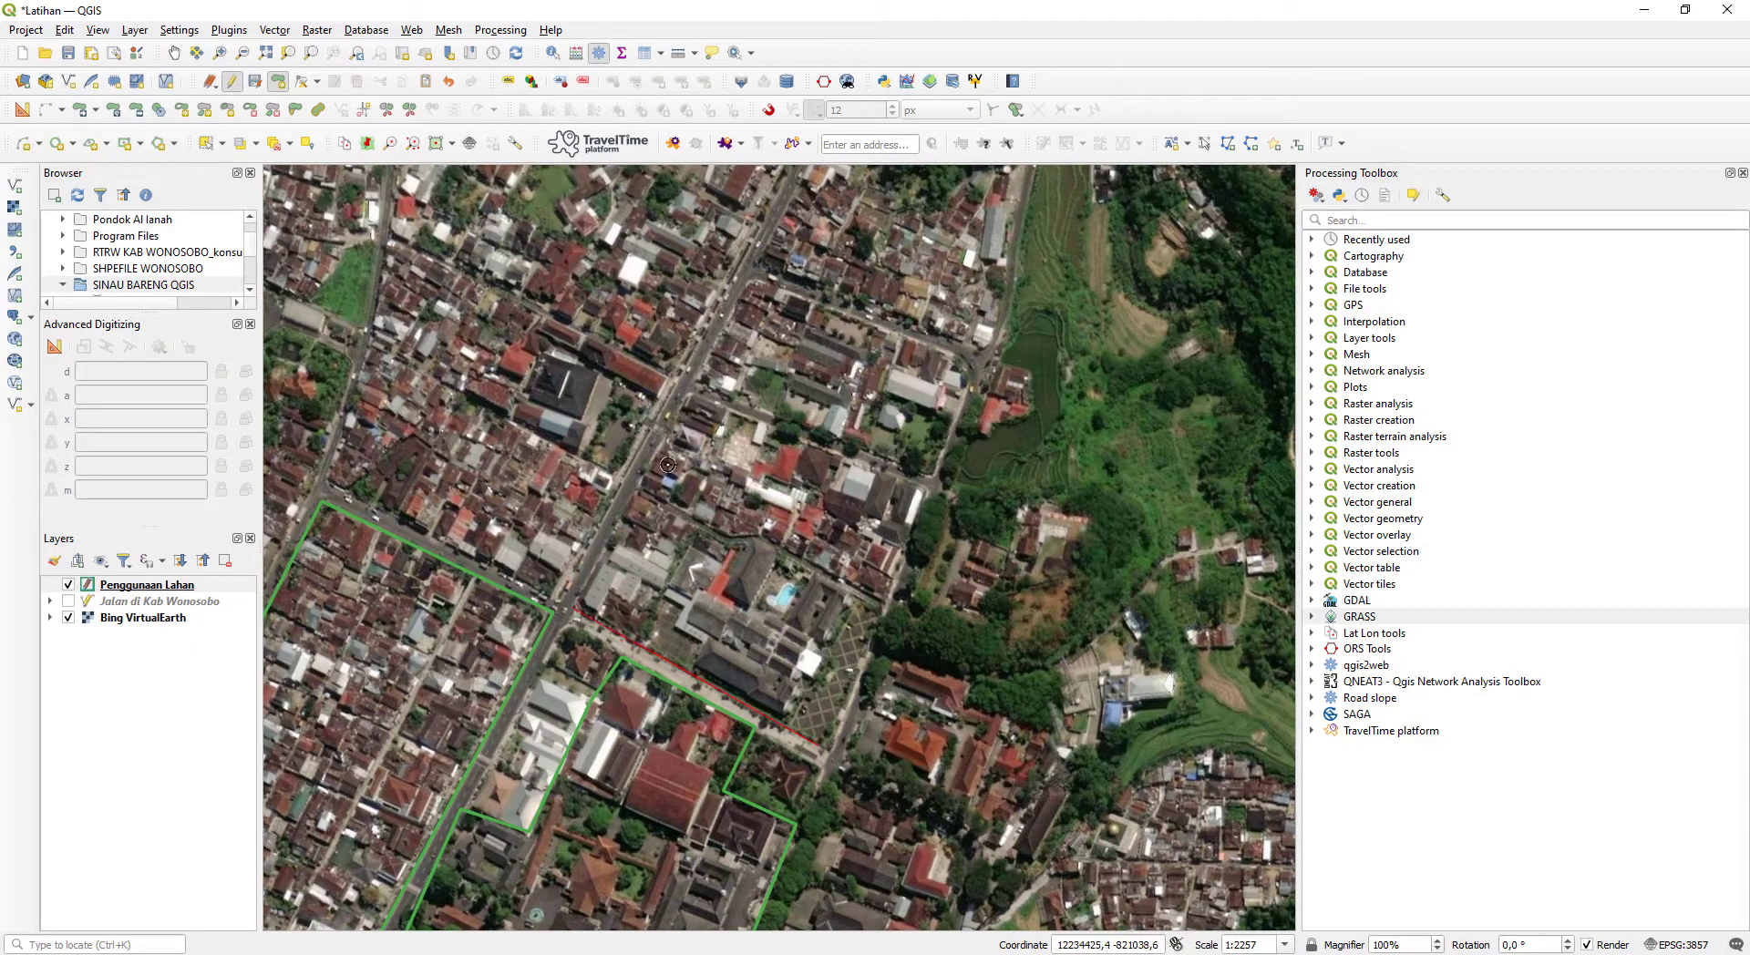
click(690, 396)
scroll(710, 526, down, 1)
scroll(720, 567, up, 1)
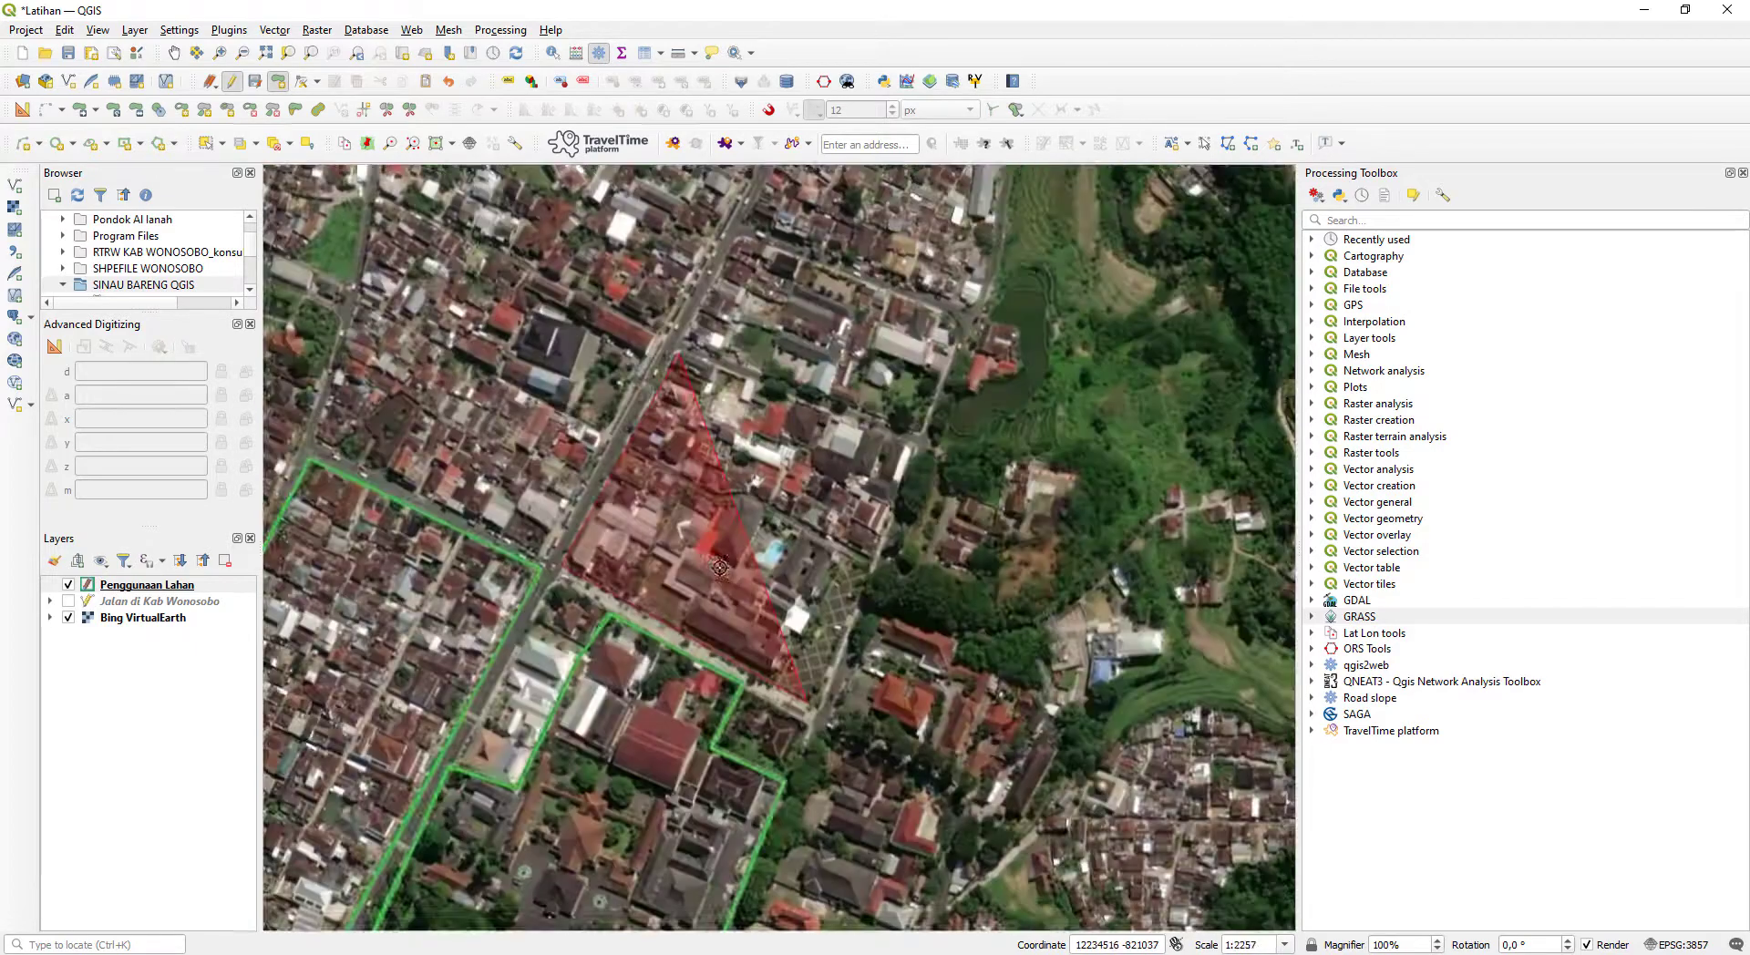
scroll(720, 568, up, 1)
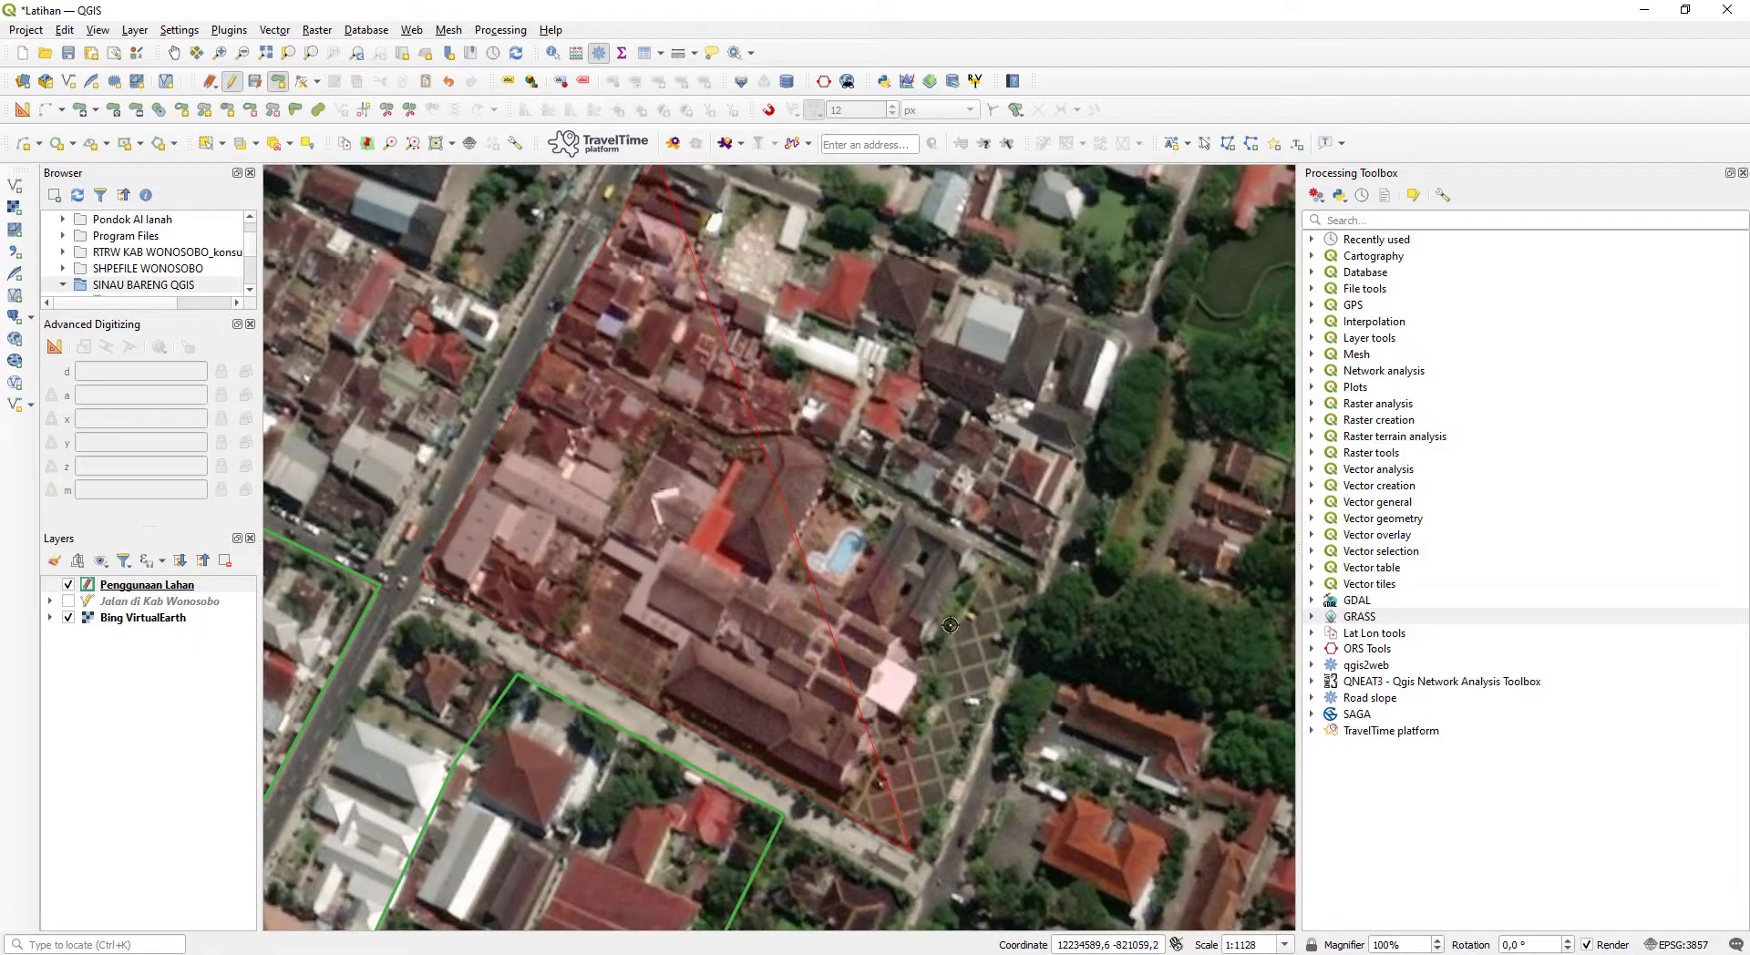
scroll(919, 582, down, 1)
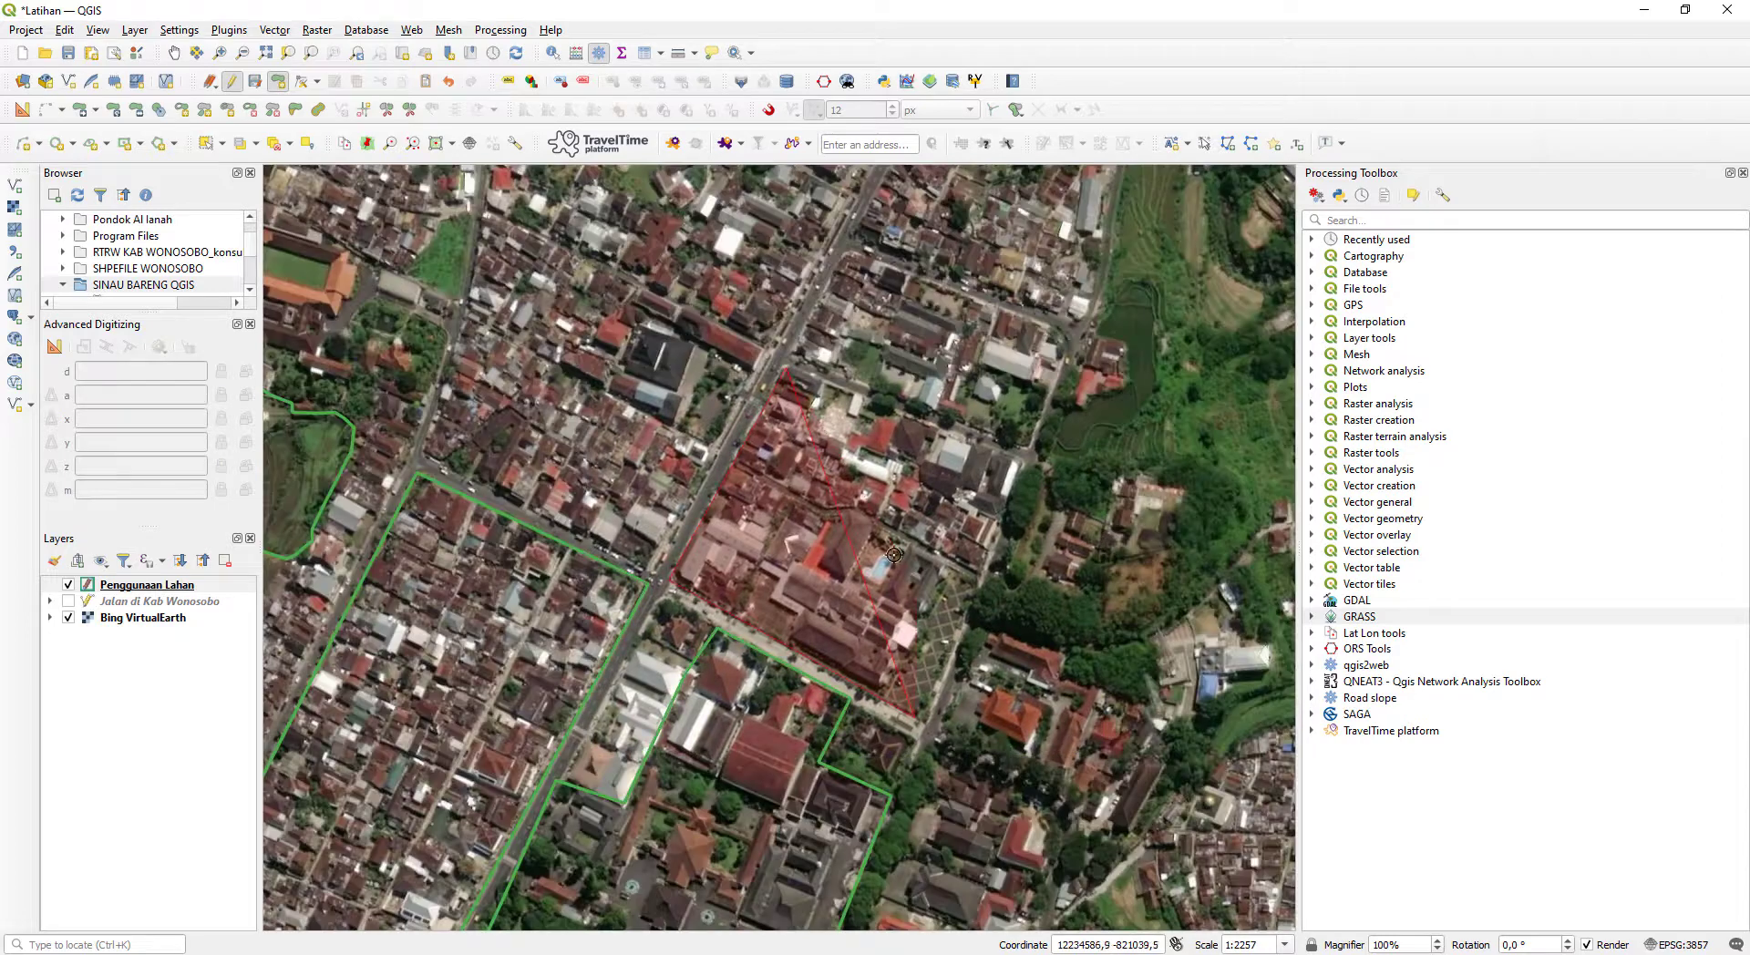
click(1023, 462)
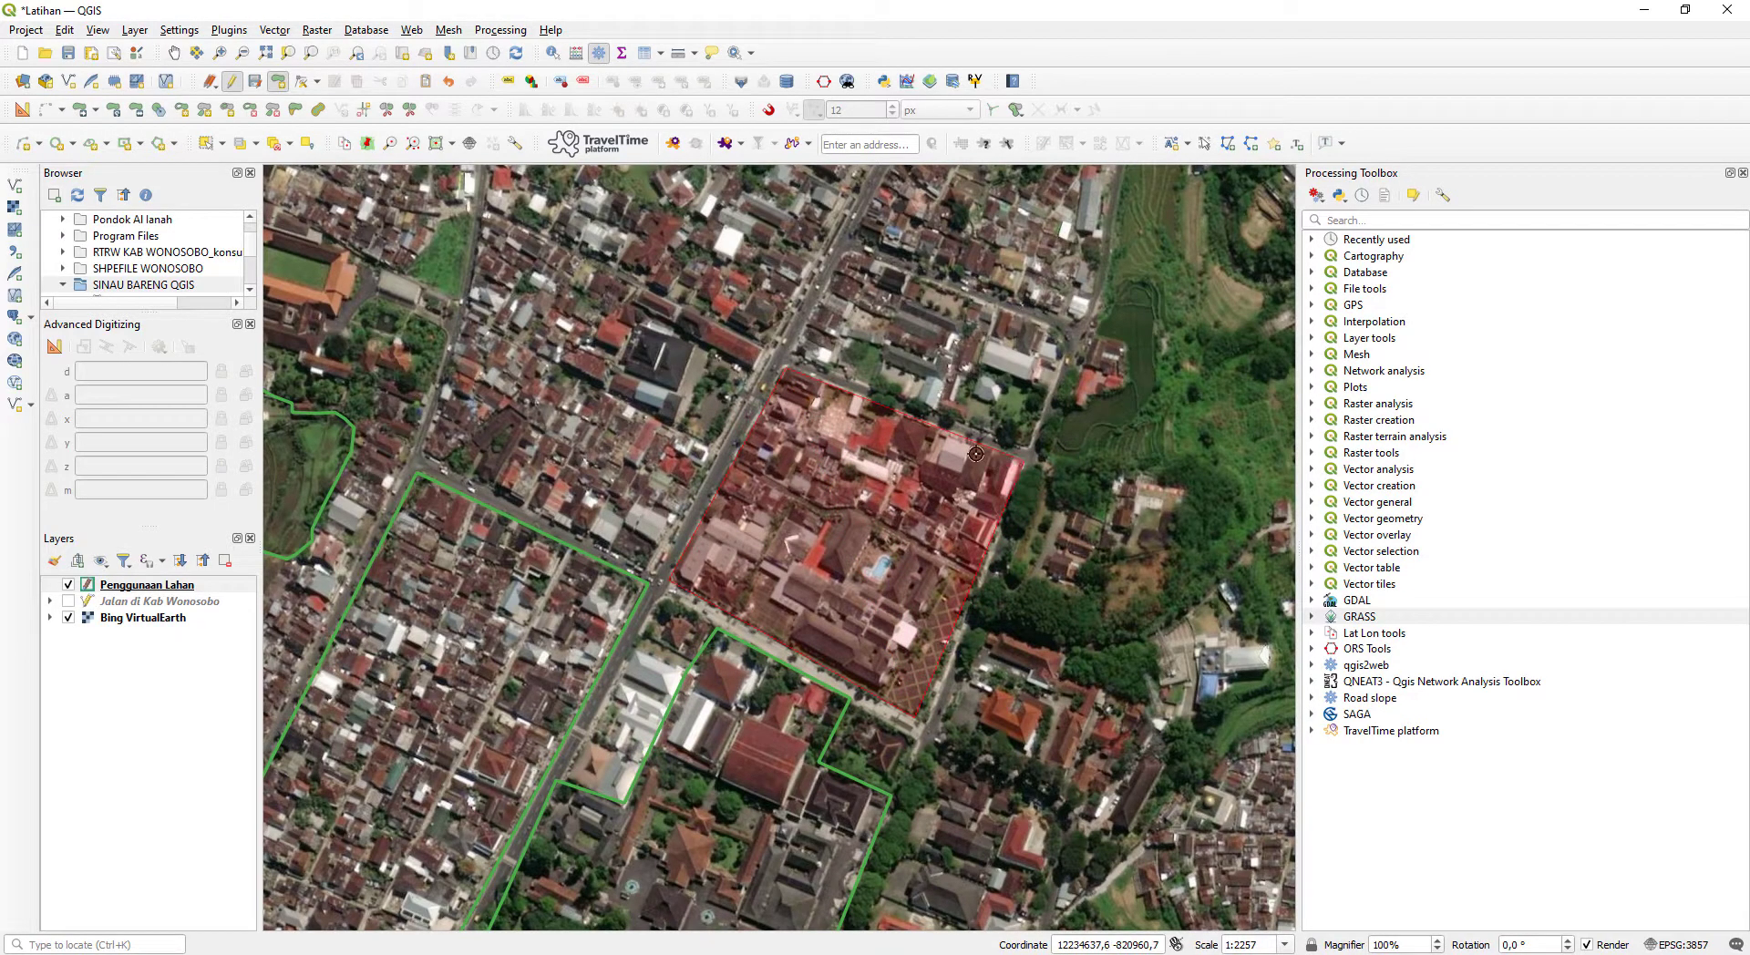
key(BackSpace)
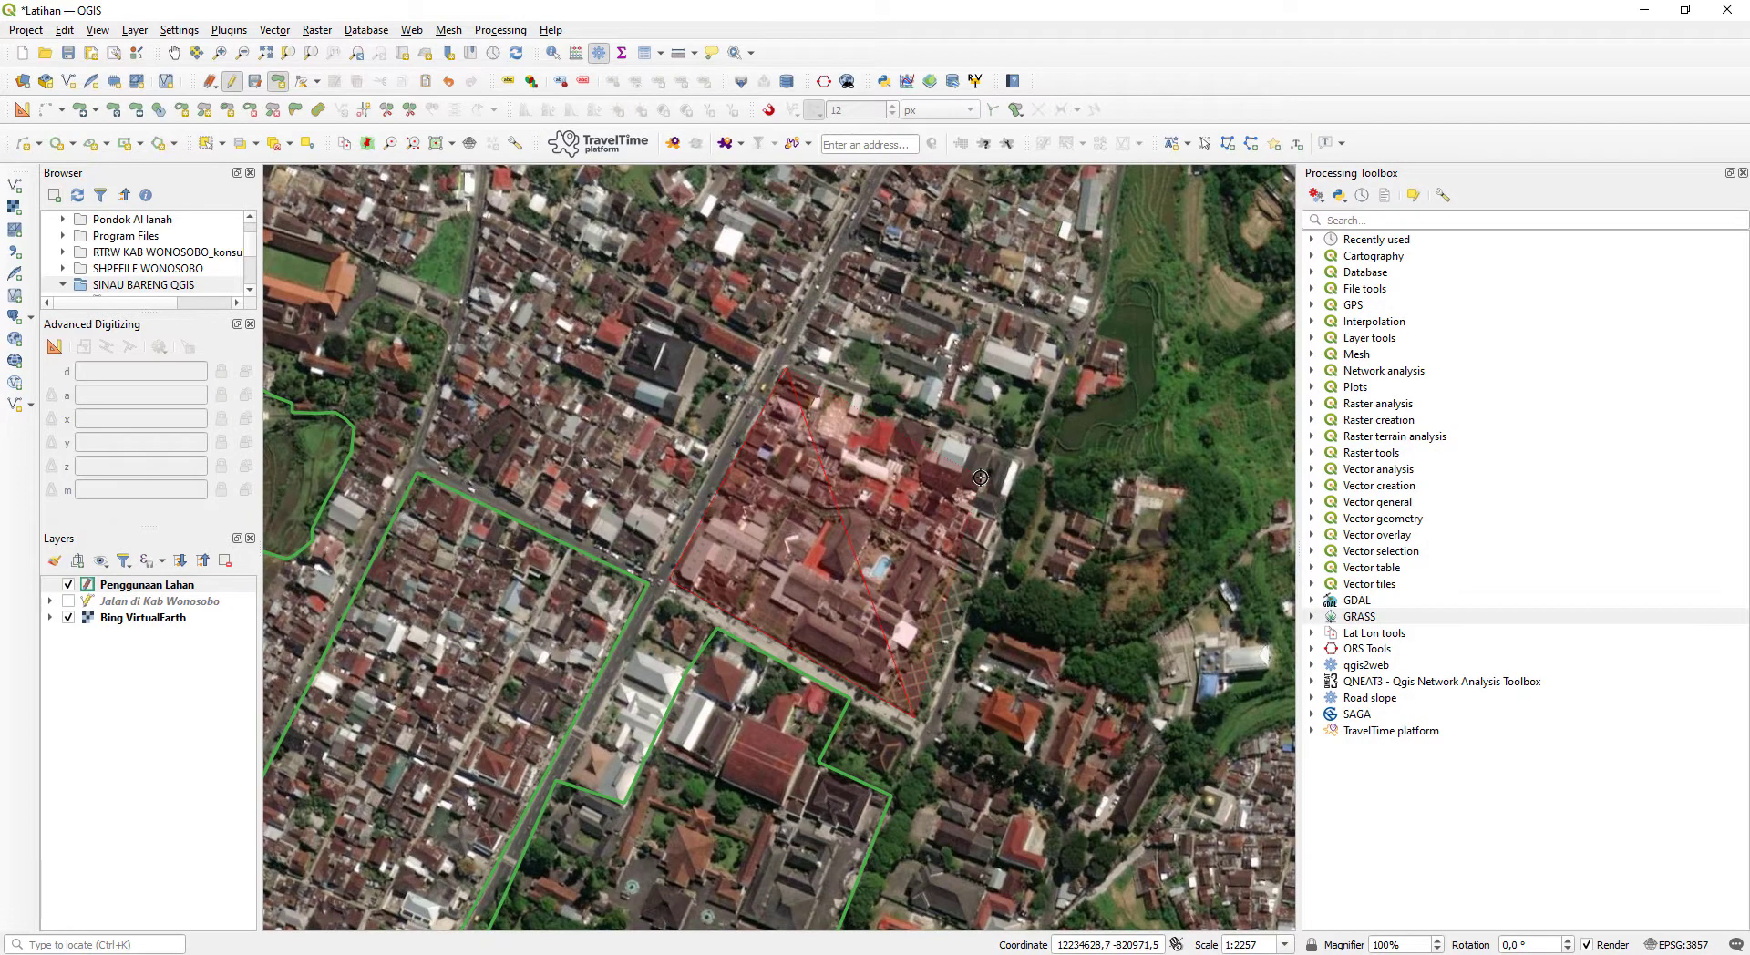
scroll(981, 477, up, 1)
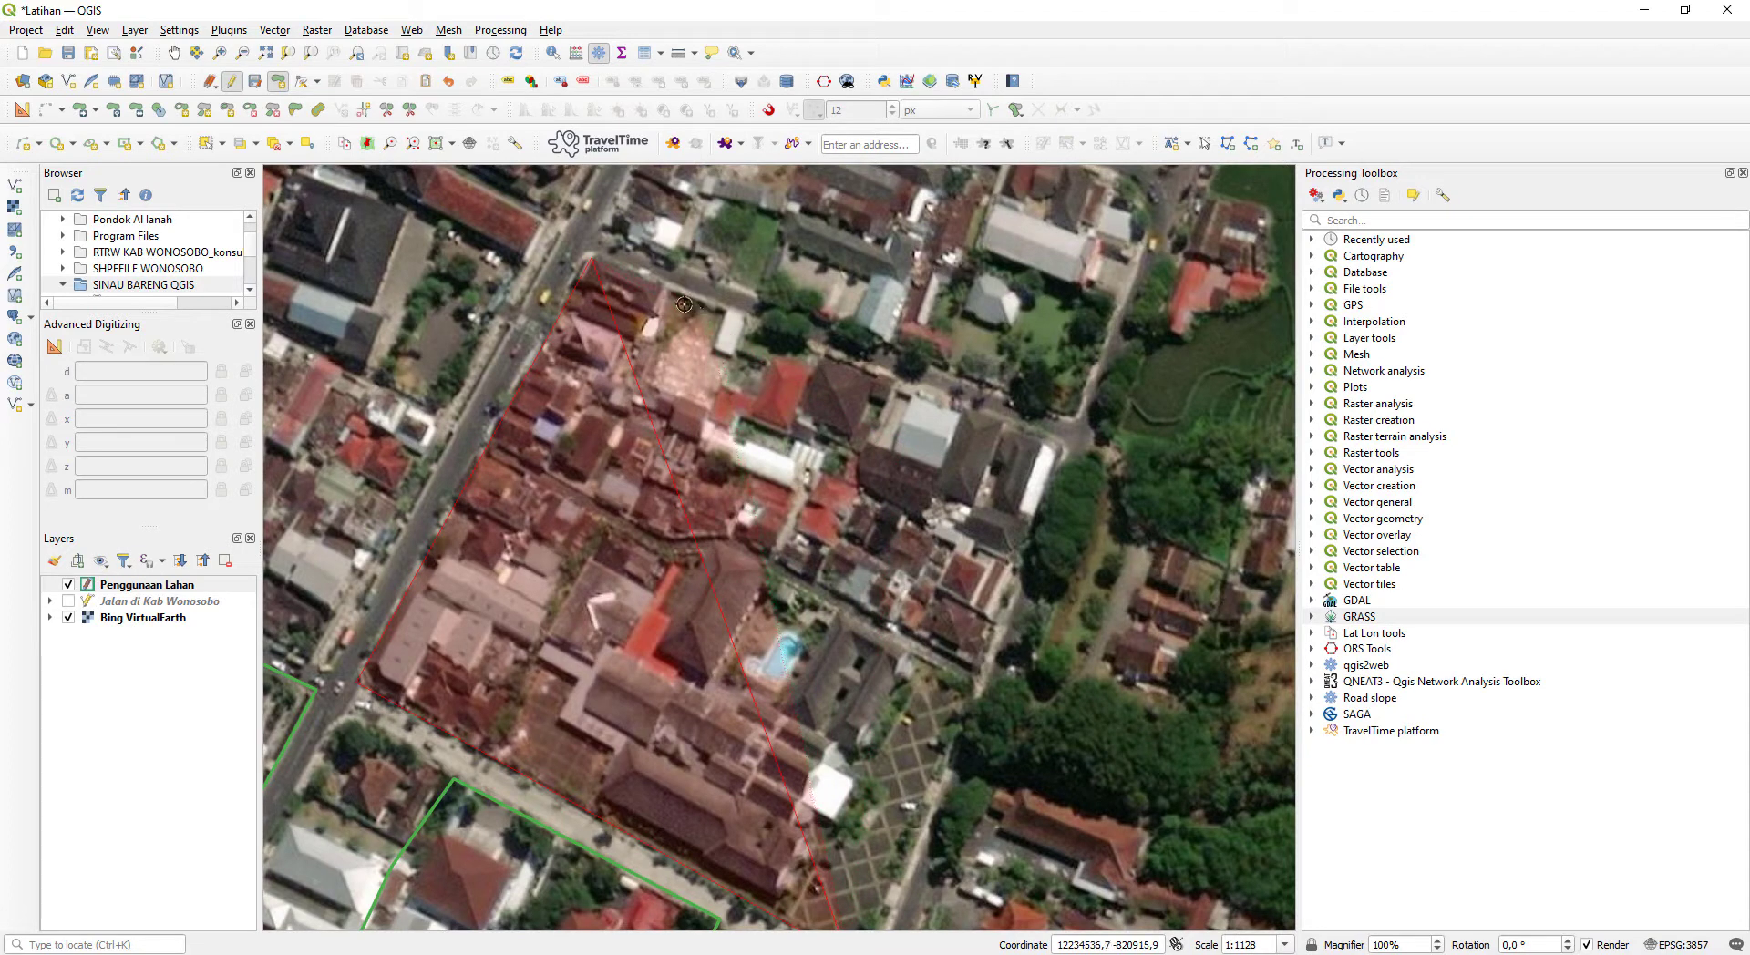
click(753, 314)
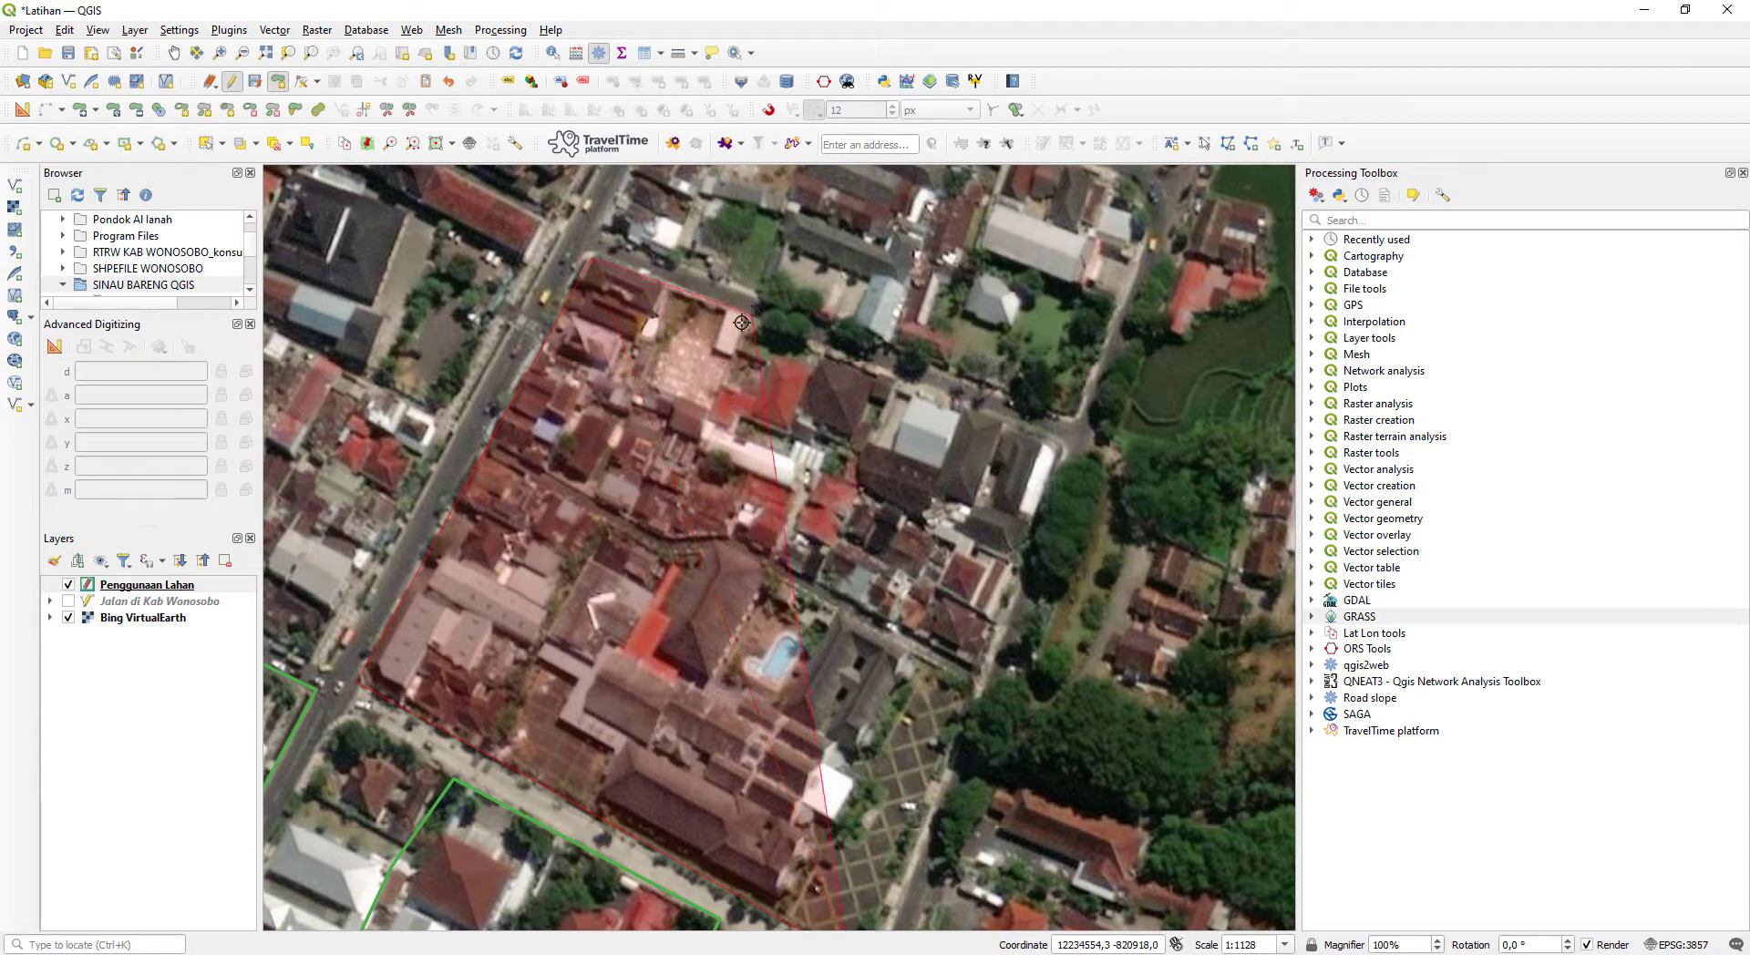
click(715, 418)
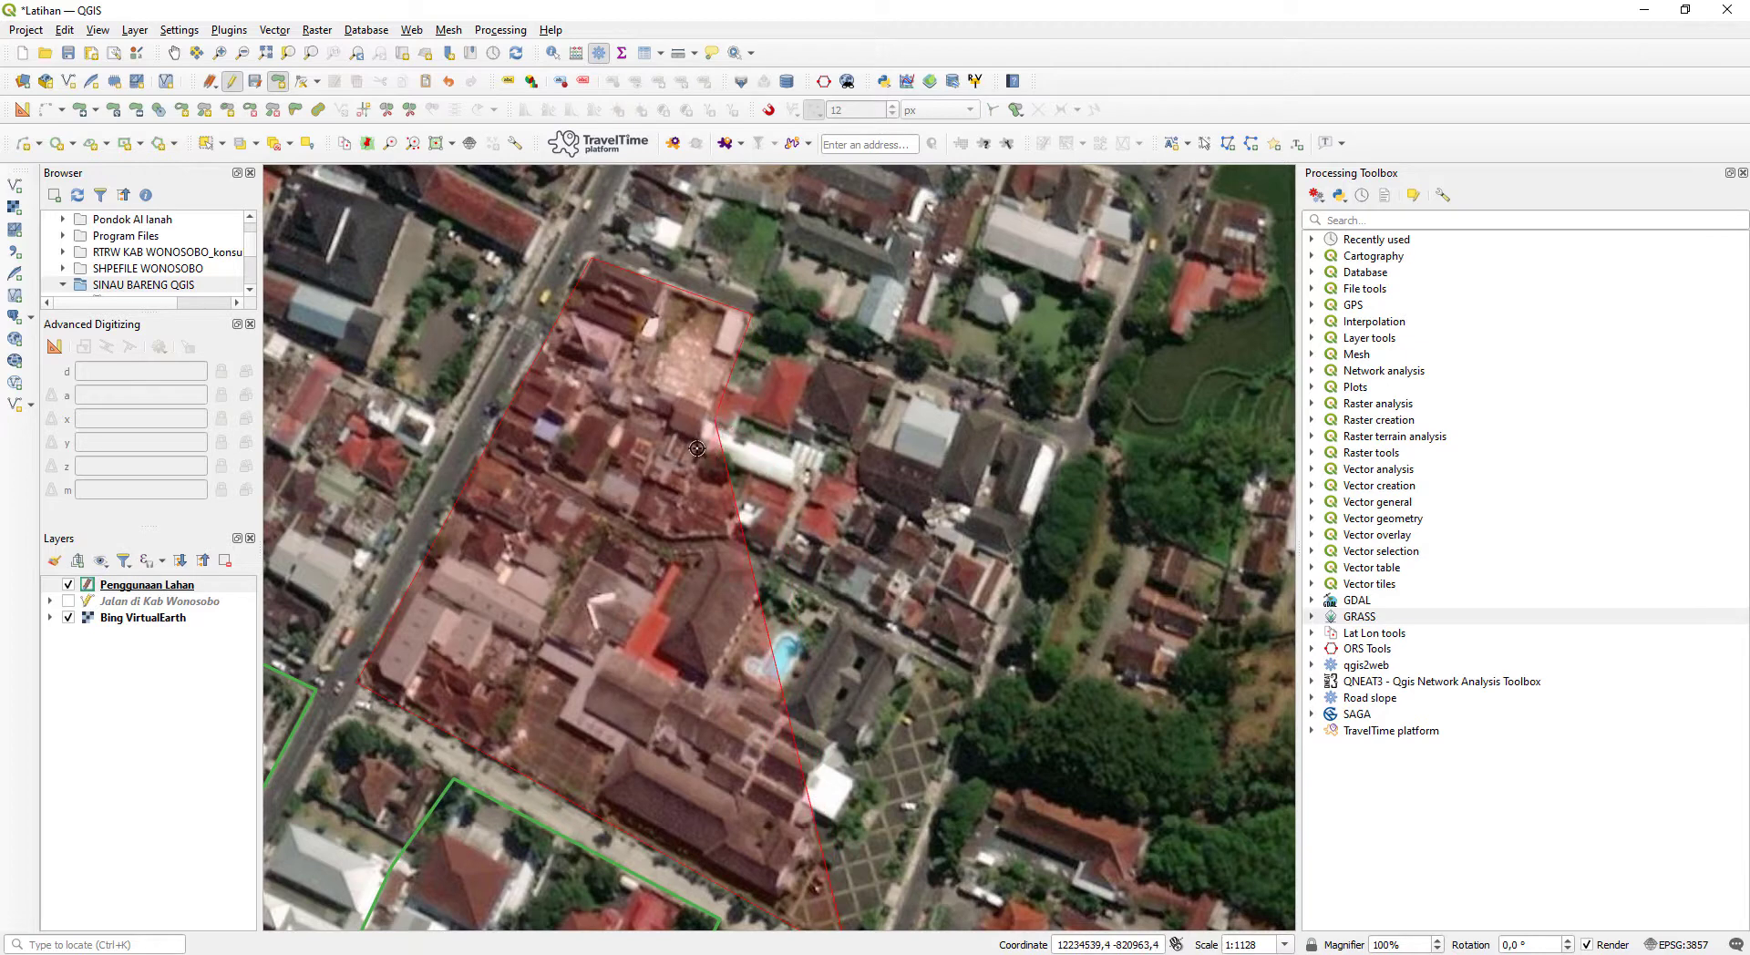
click(707, 453)
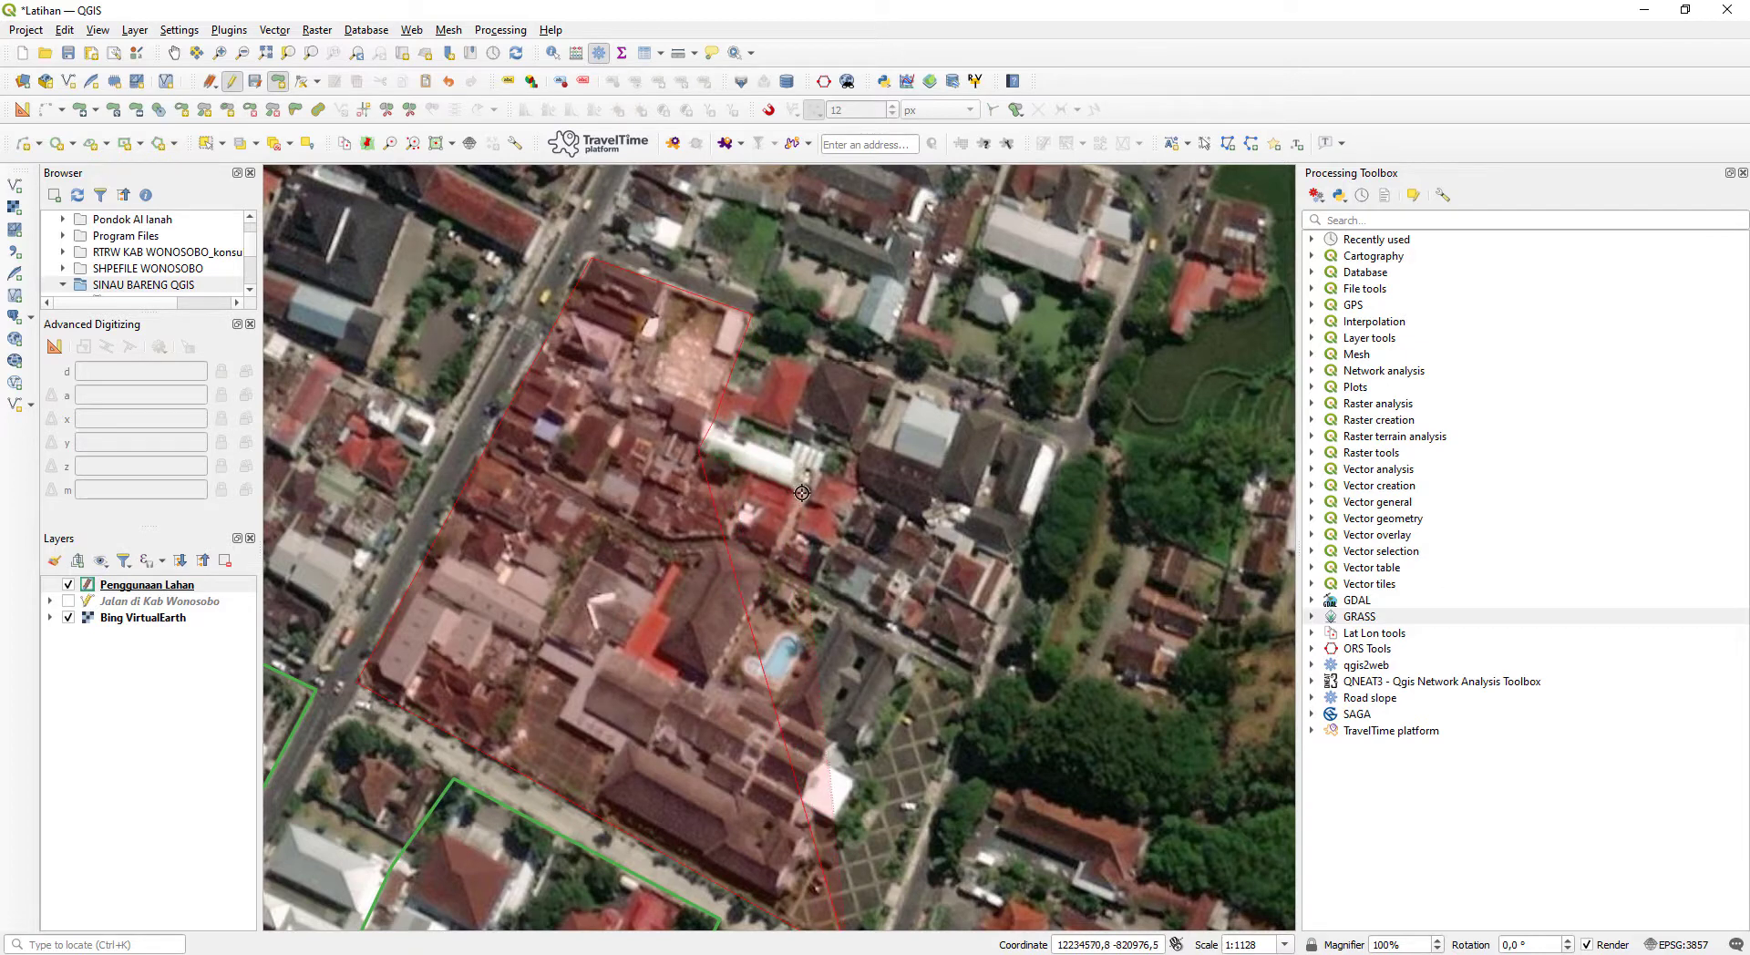
click(802, 492)
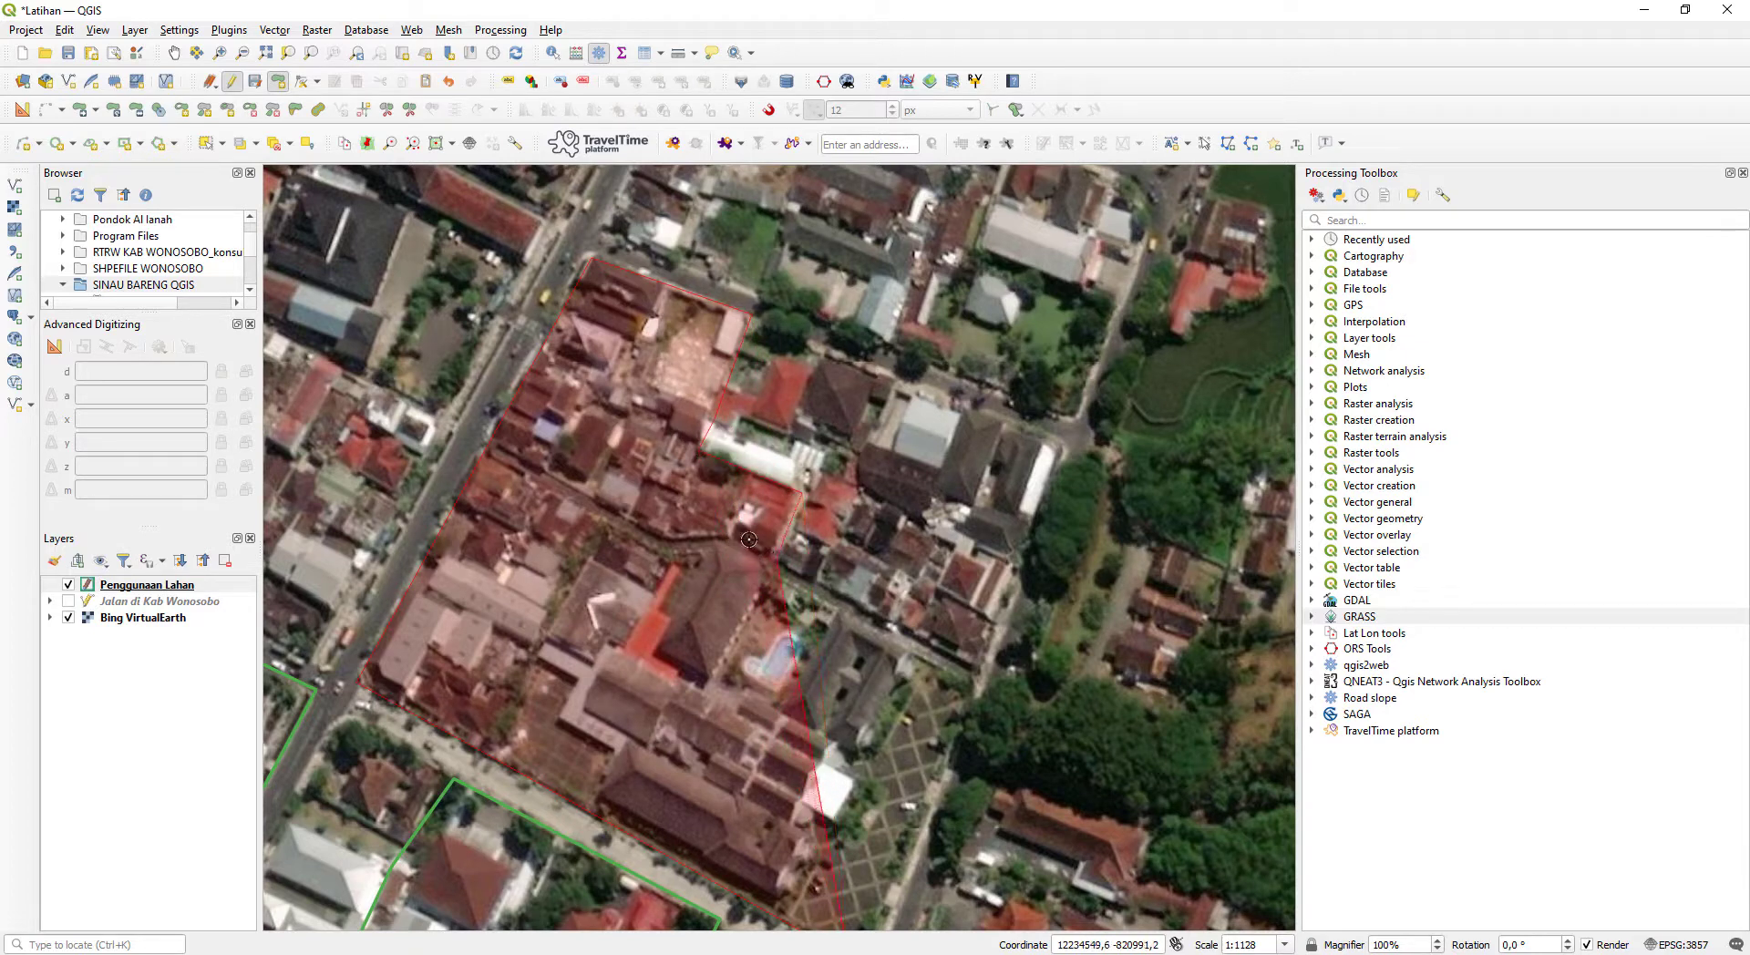
drag(770, 561, 811, 438)
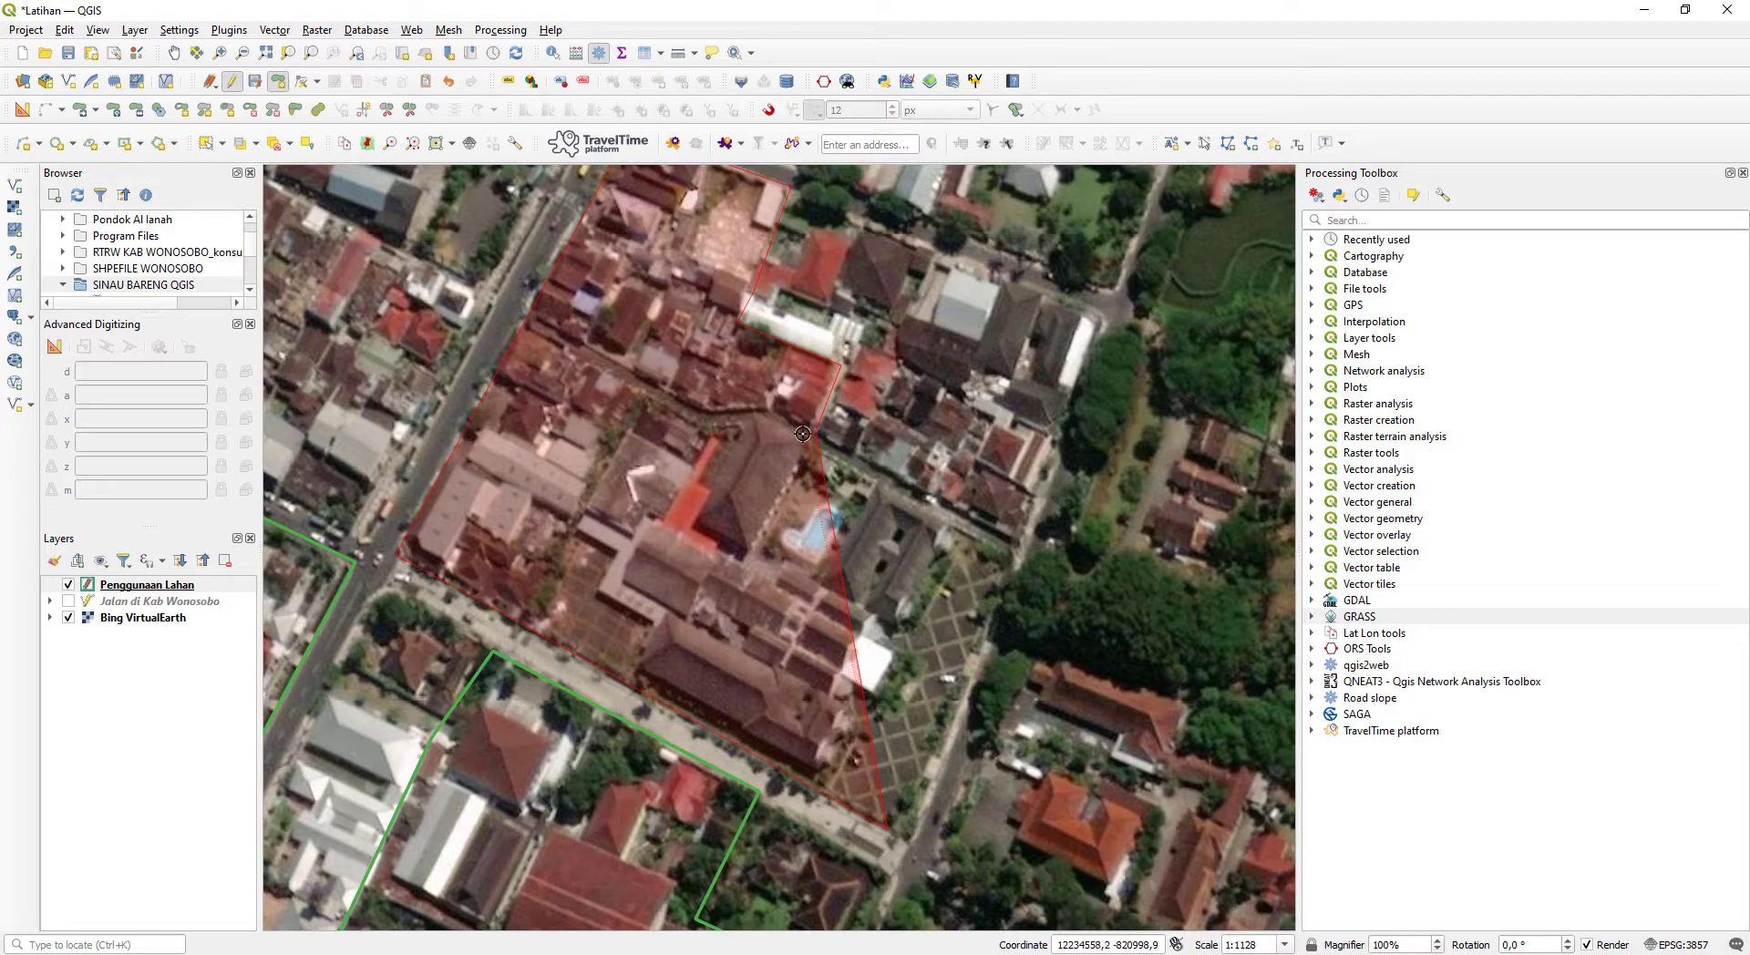
scroll(803, 434, down, 1)
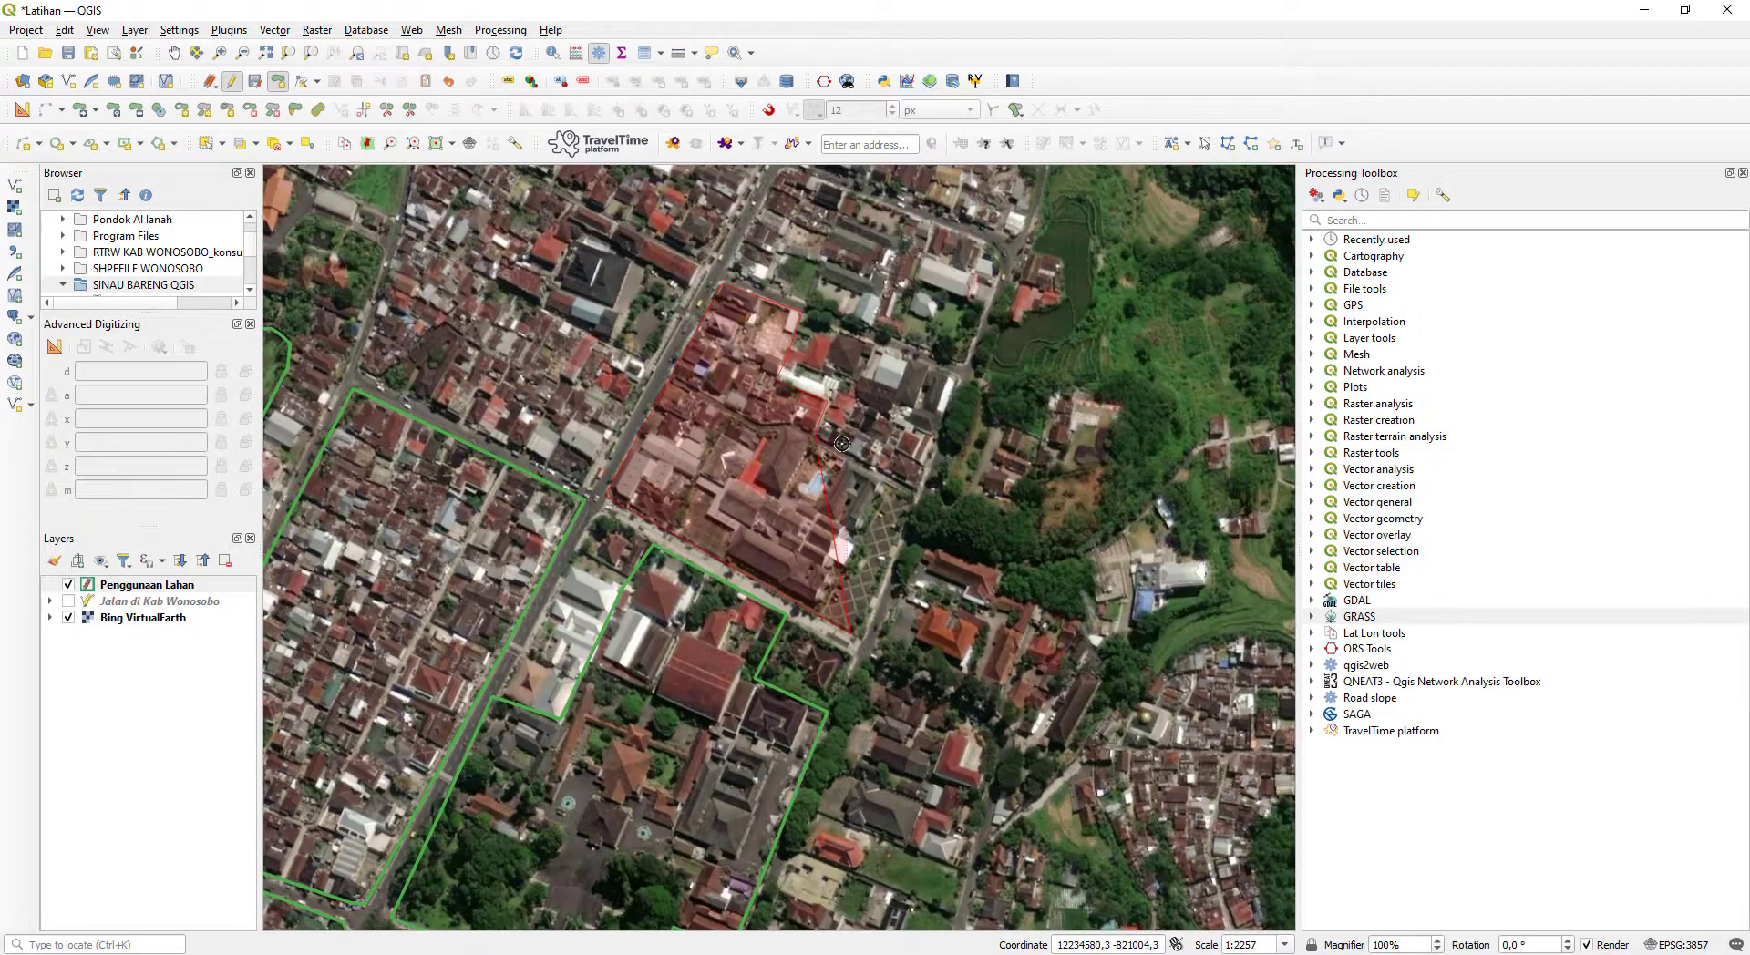
key(BackSpace)
key(BackSpace)
key(BackSpace)
key(BackSpace)
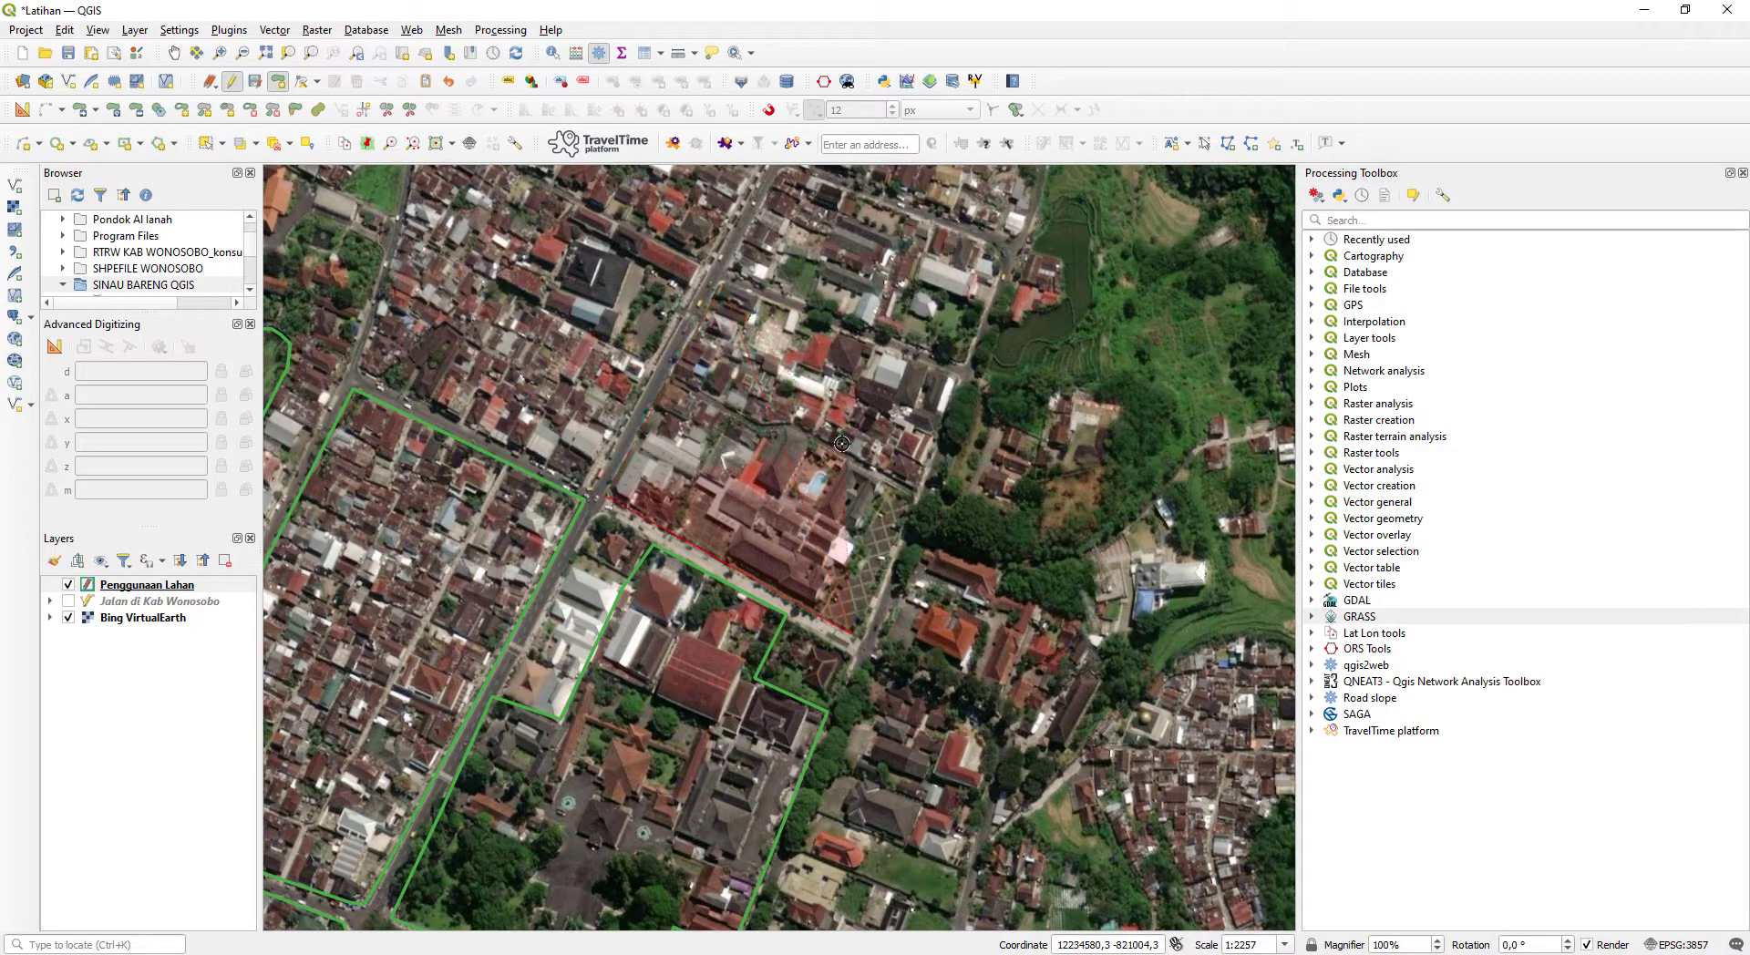
key(Escape)
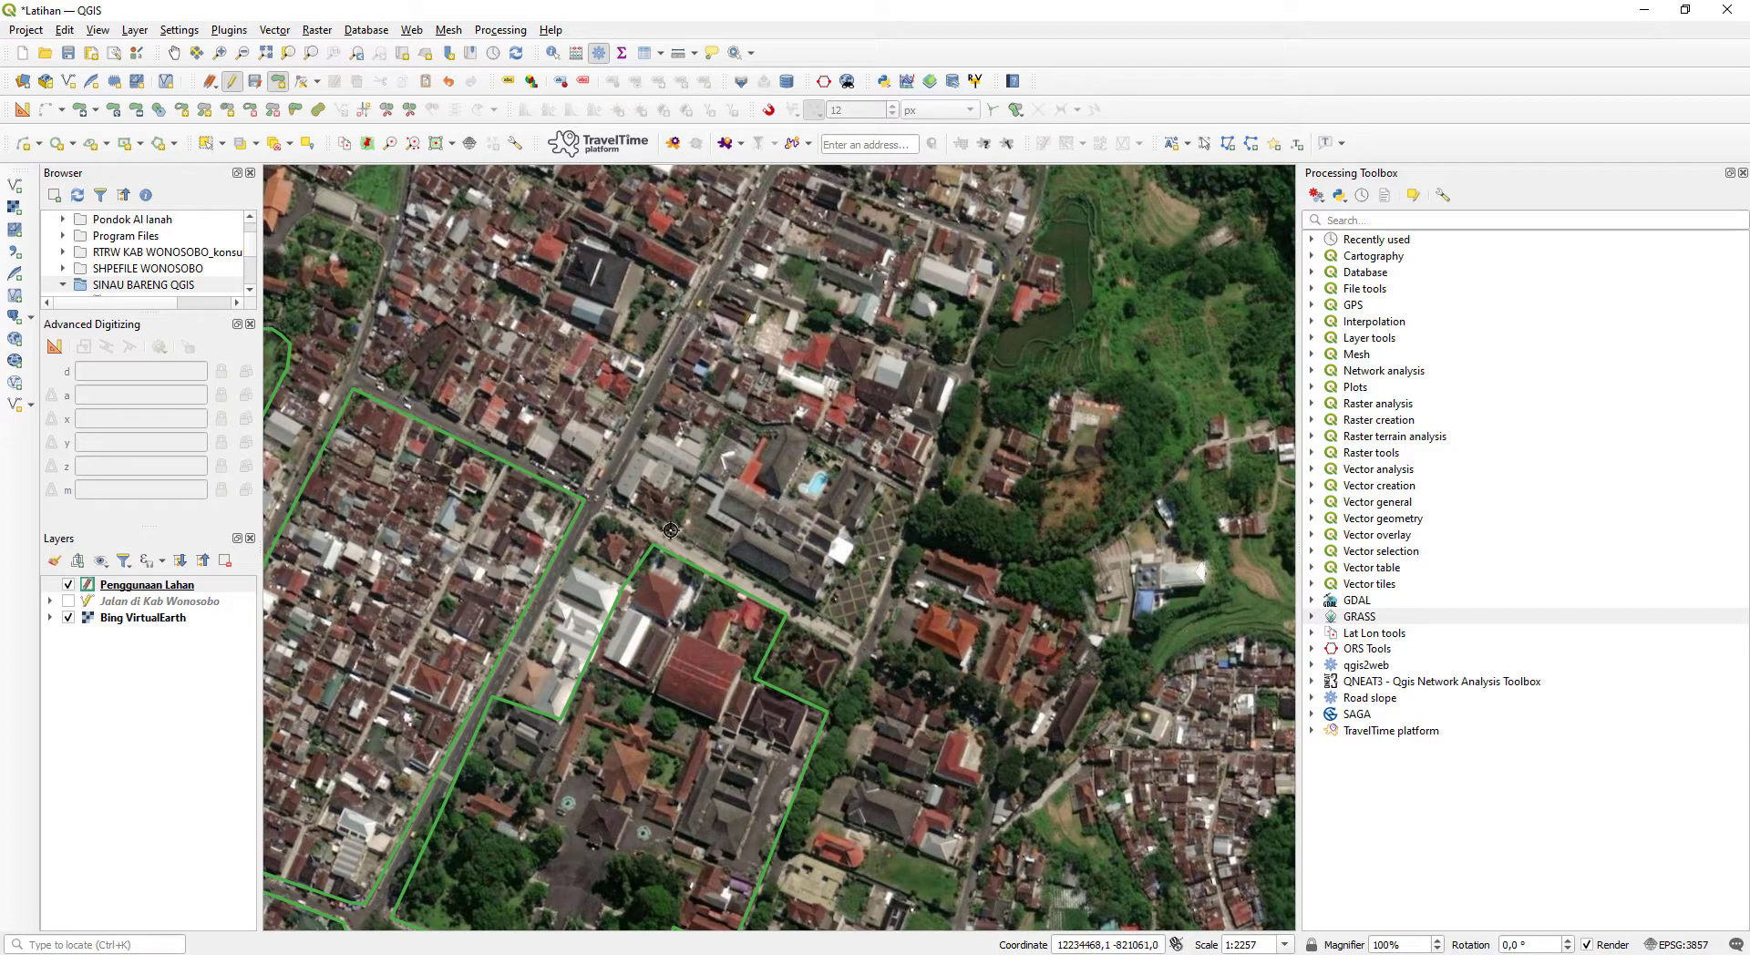
- Start a polygon for the houses beside the main road northeast of the junction, tracing their southwest, roadside, north and upper eastern edges
click(611, 494)
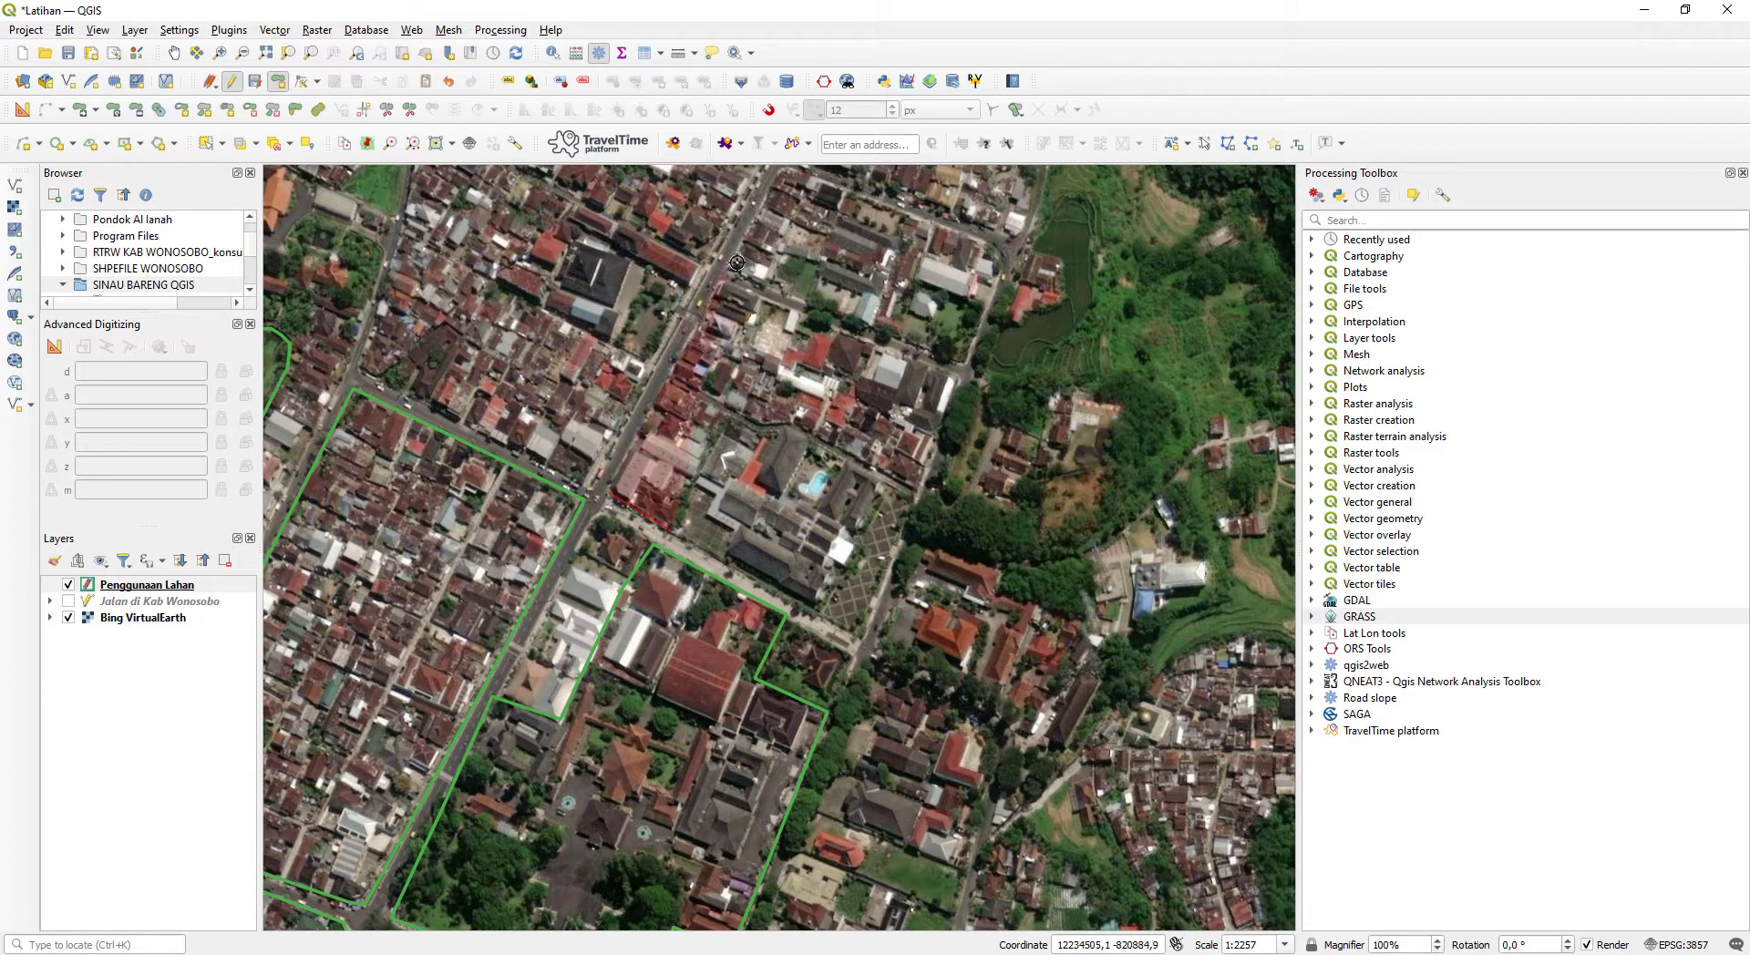
click(722, 285)
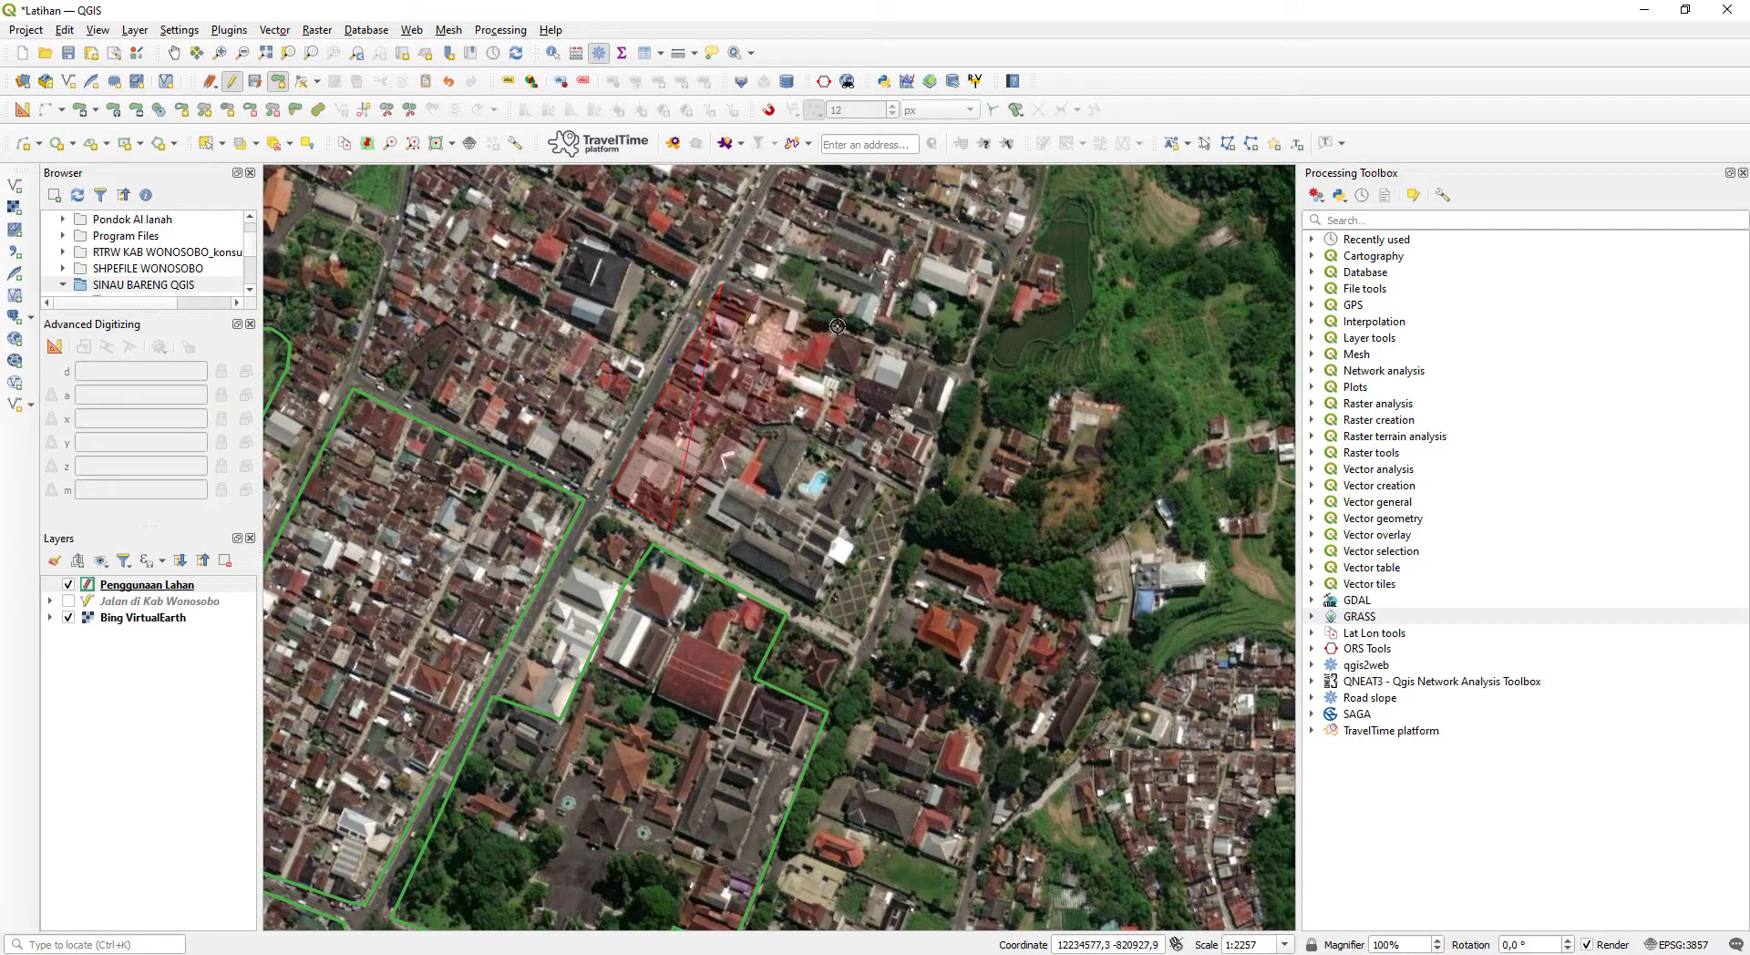
click(837, 326)
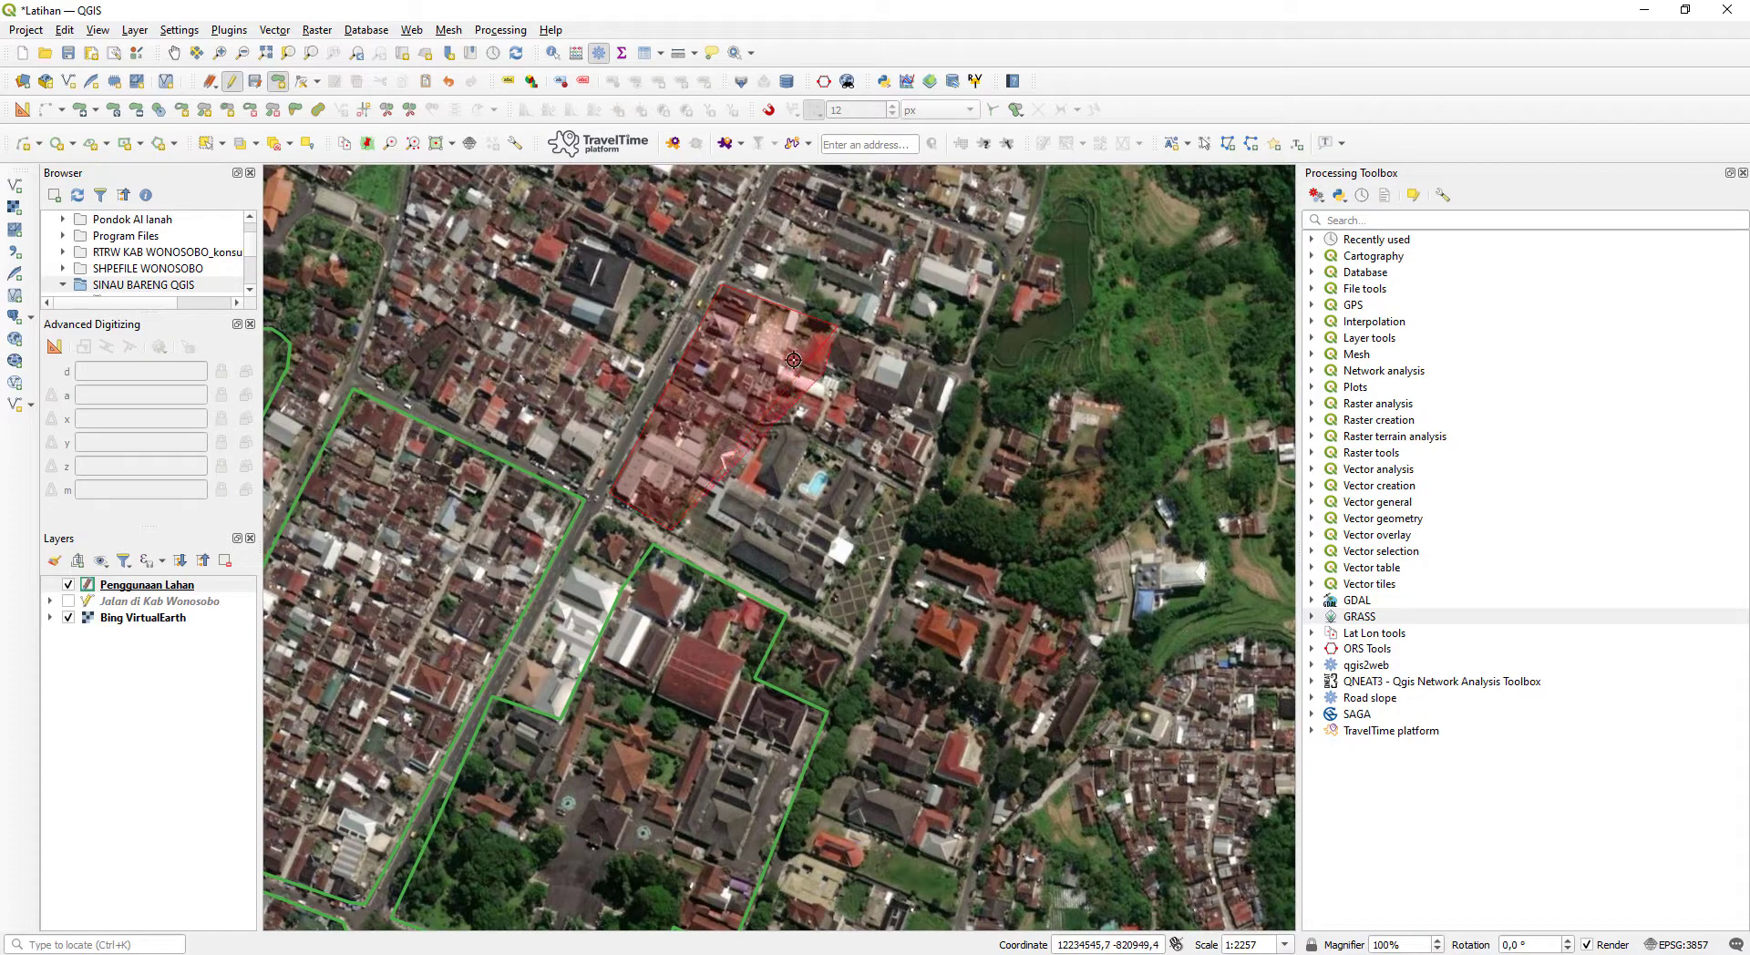
key(BackSpace)
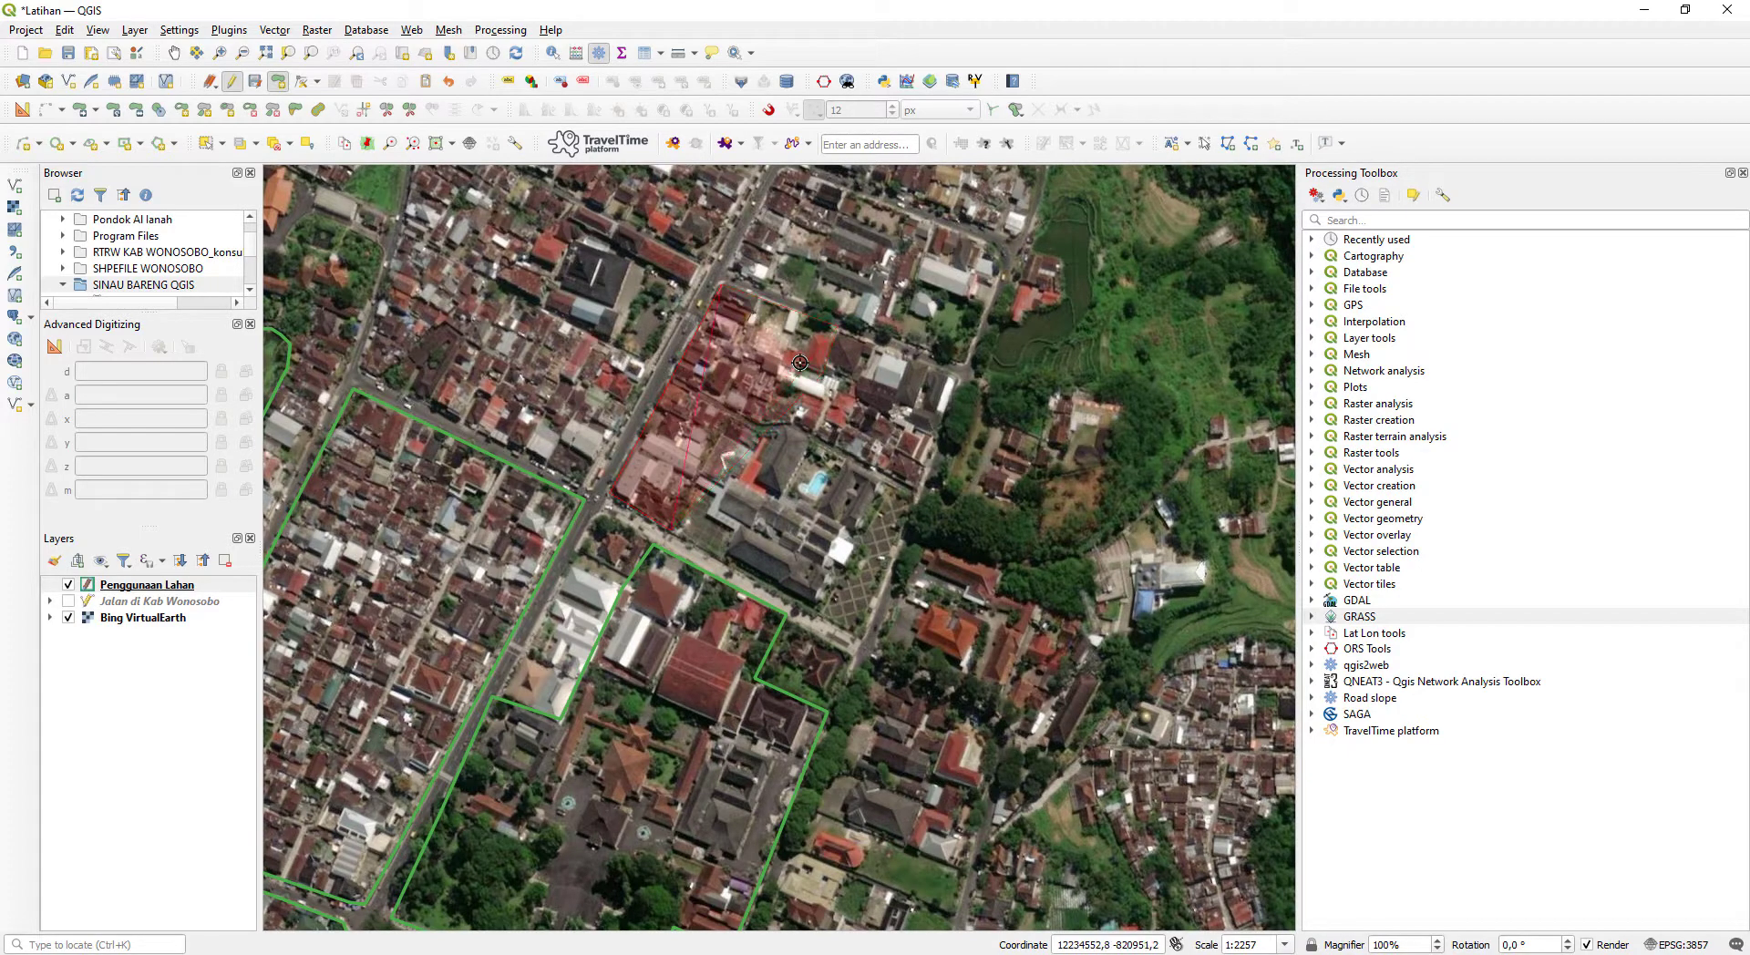
click(808, 314)
click(776, 377)
scroll(784, 425, up, 1)
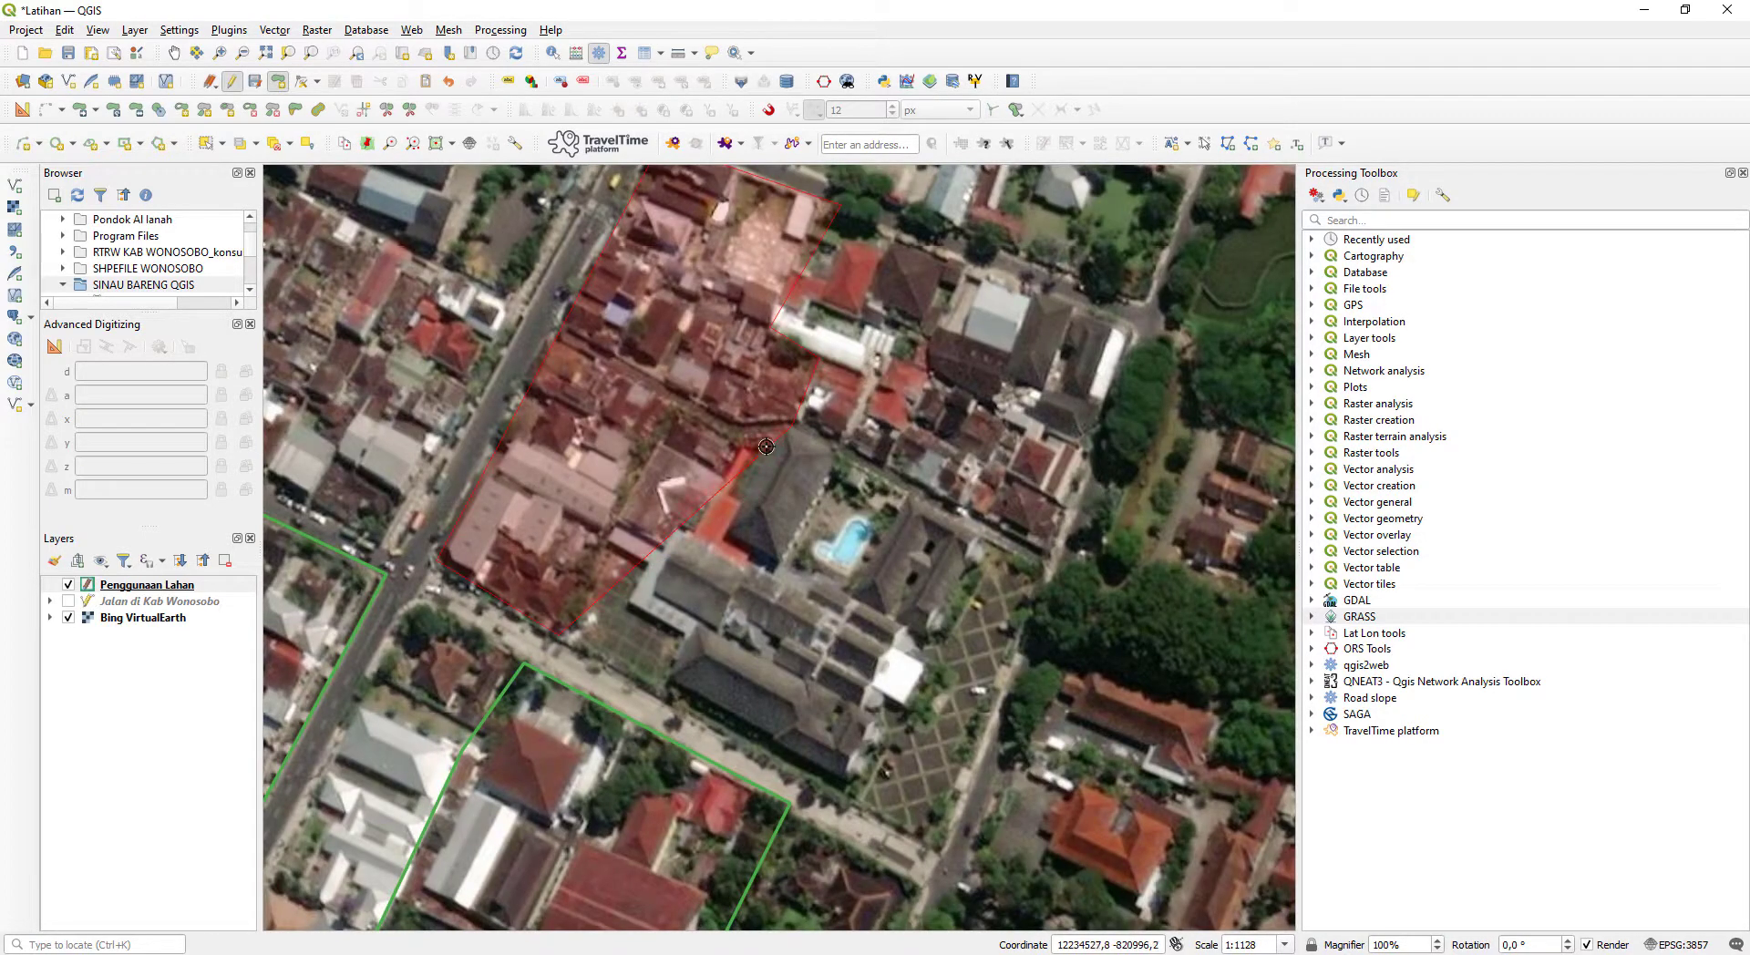
- Complete the housing polygon around the large building complex with the swimming pool, back to the southern road, and save it with id 1
click(749, 448)
click(720, 495)
click(674, 419)
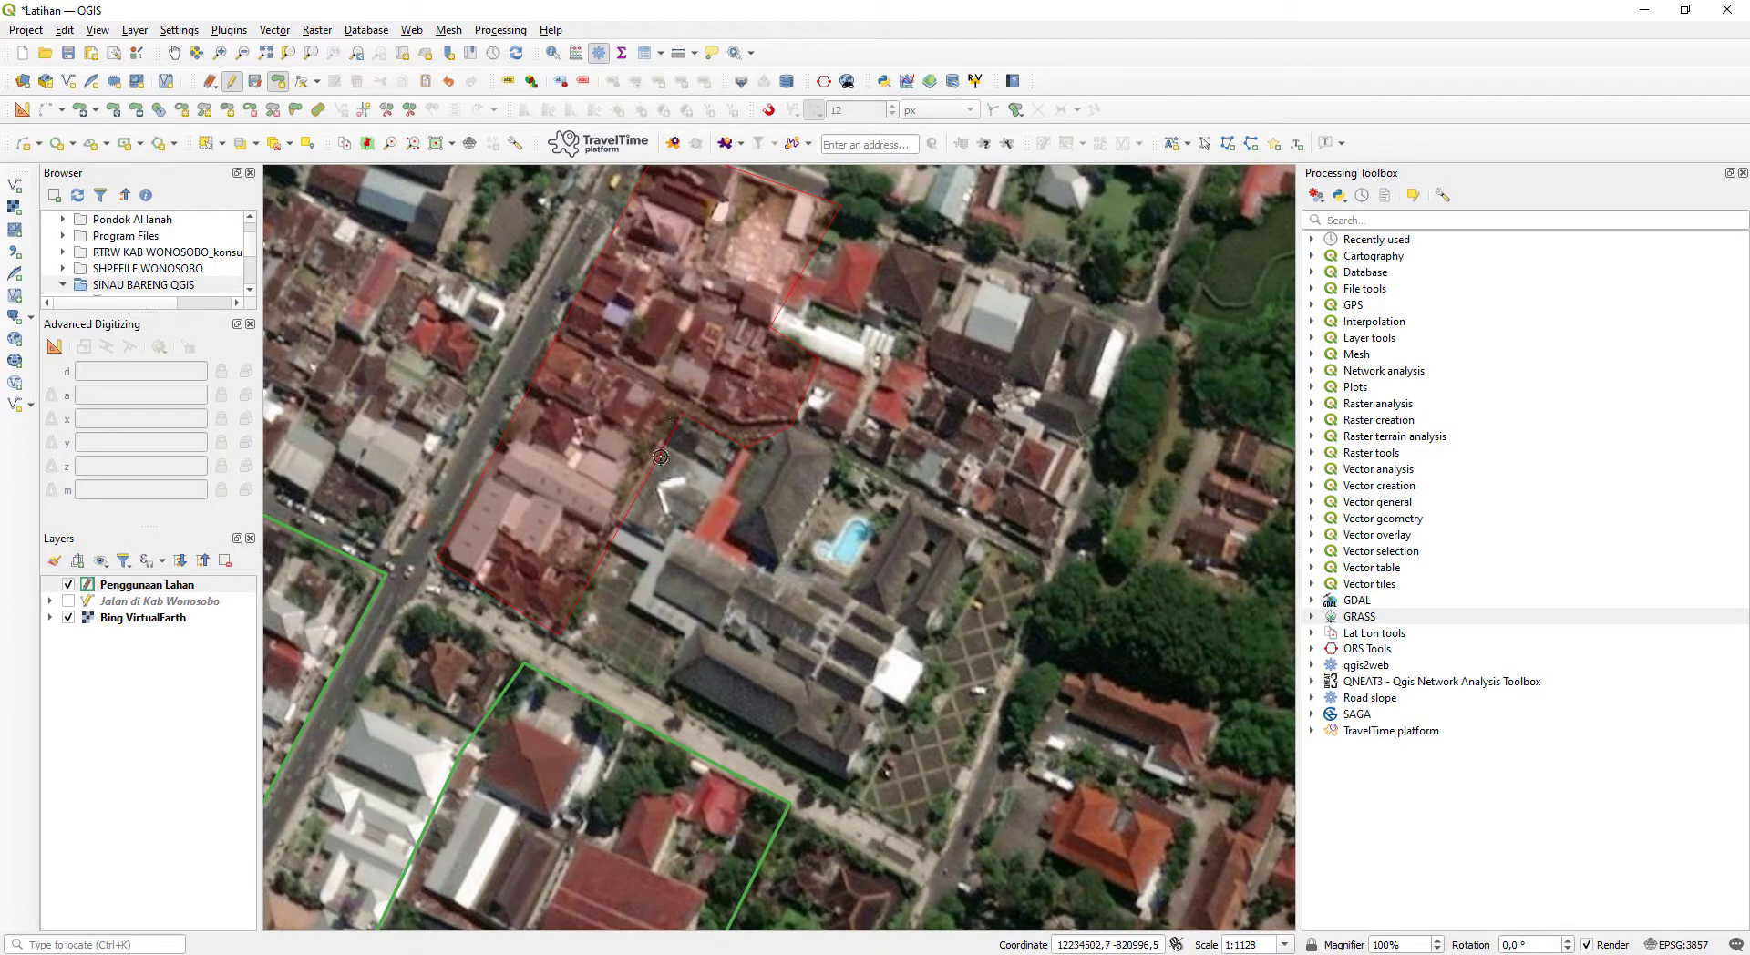
click(564, 627)
right_click(563, 627)
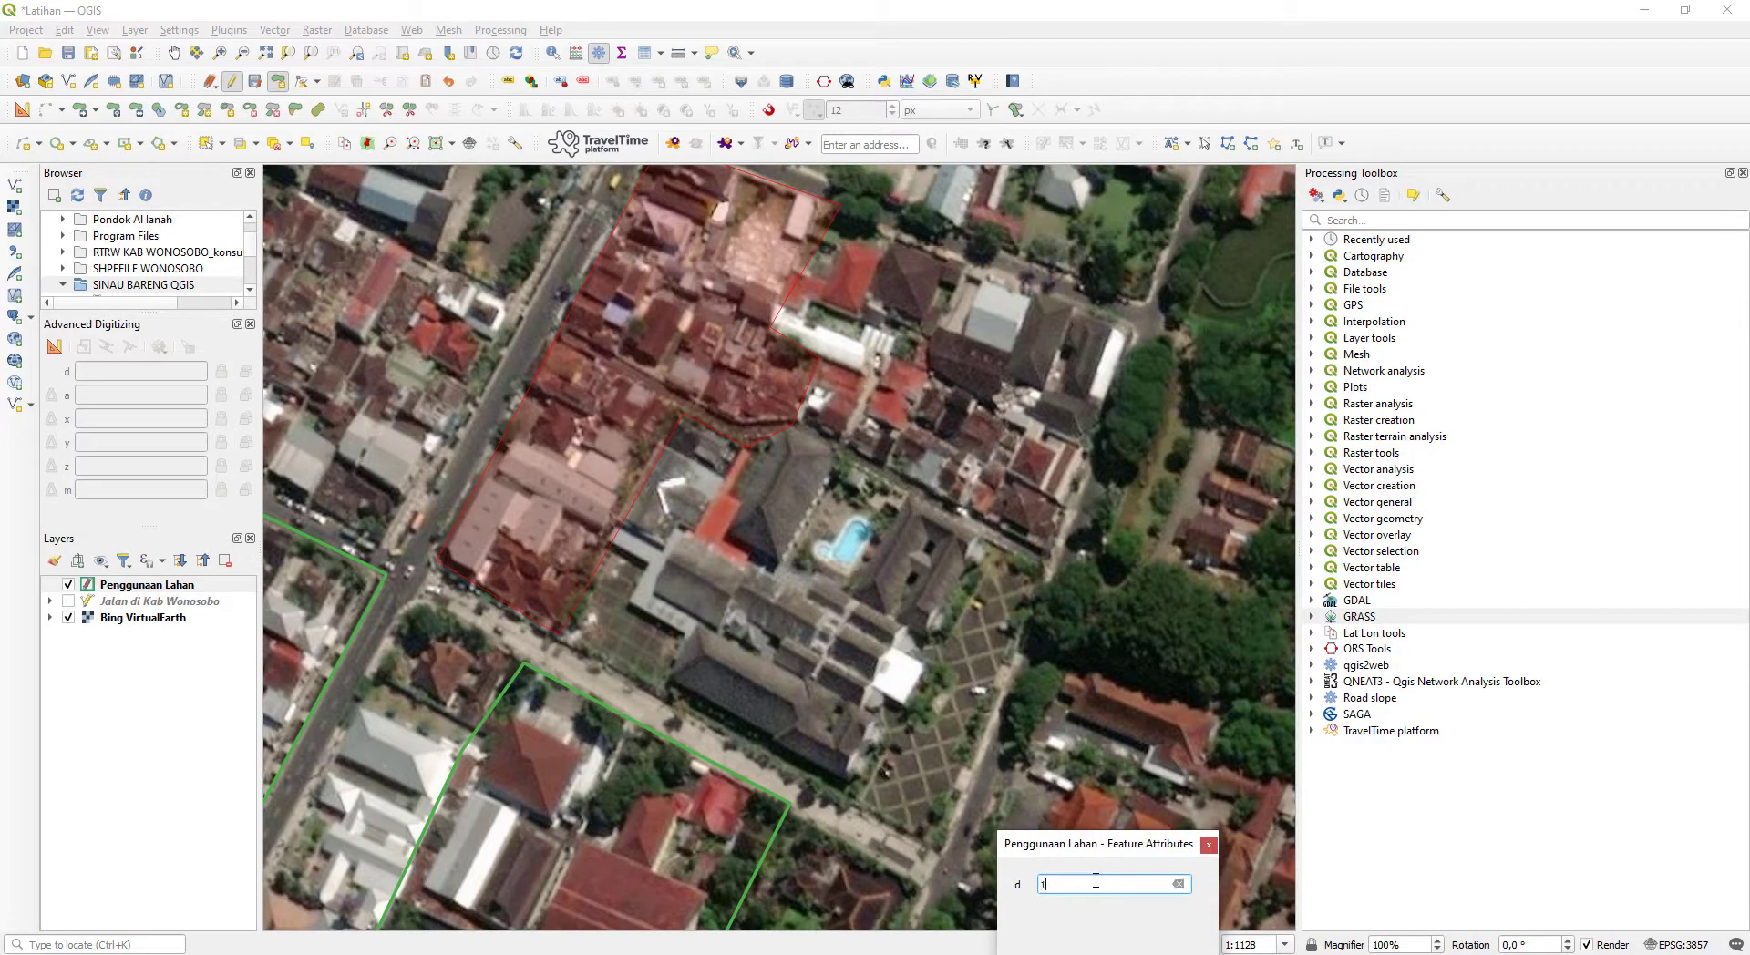
text(1)
key(Return)
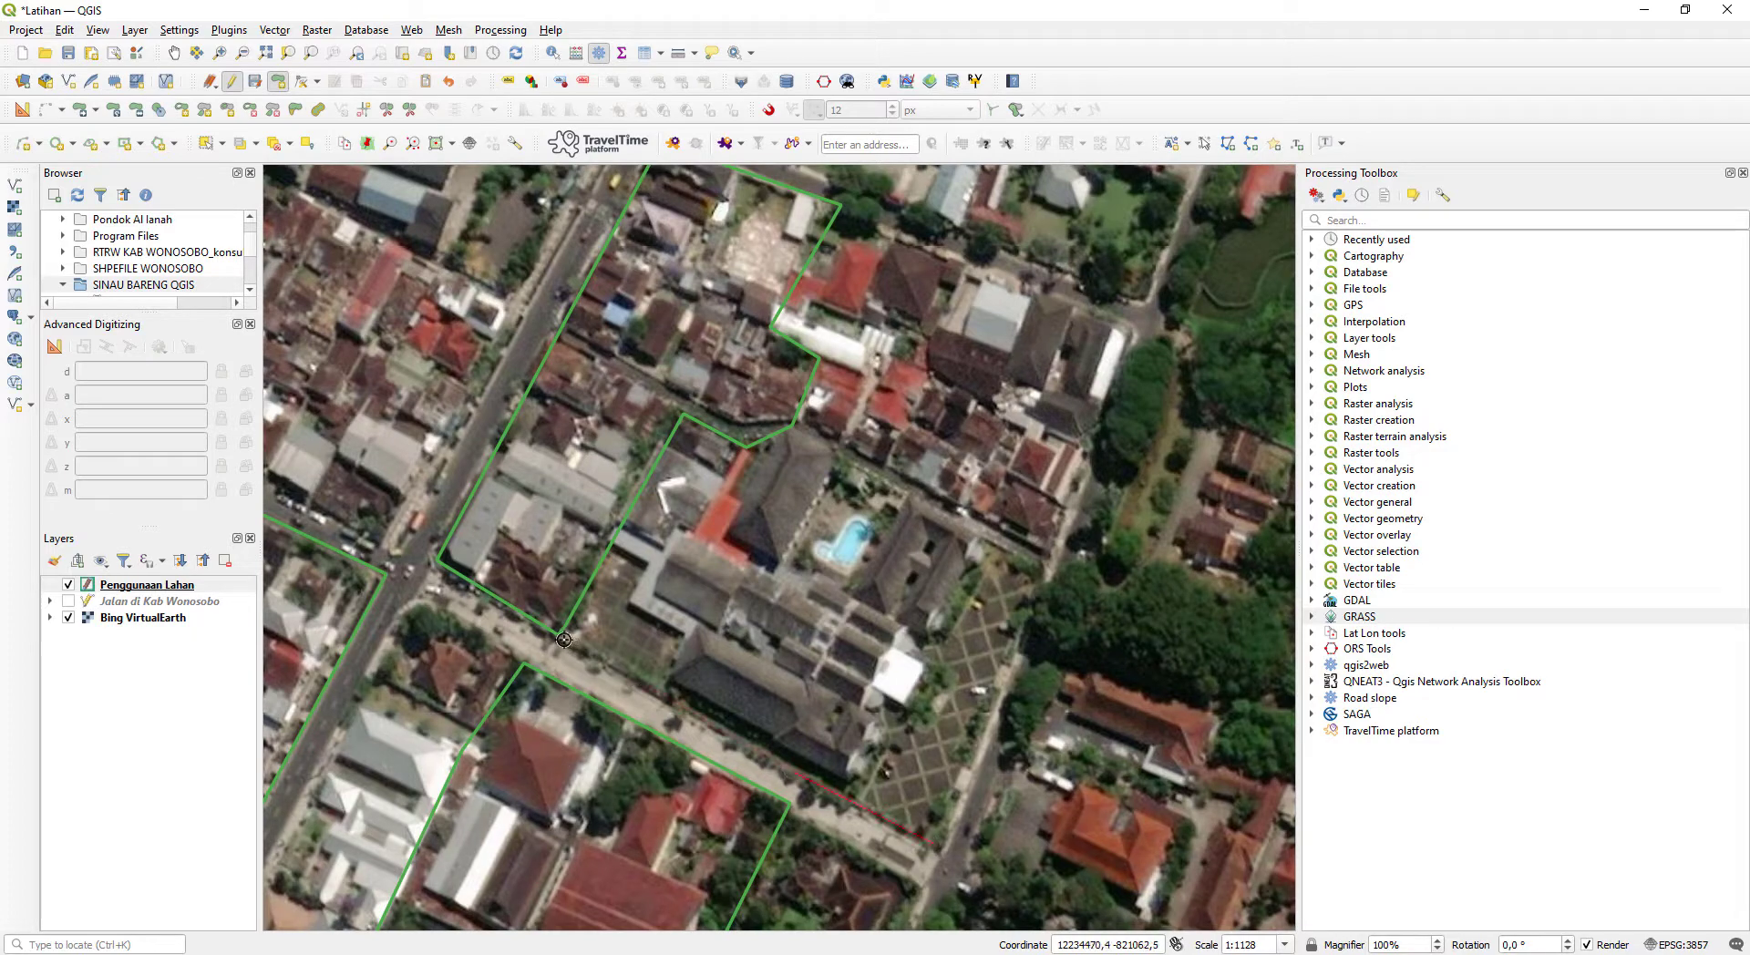
- Trace the swimming pool complex's west edge along the neighbouring housing block, its north edge, and its eastern corner at the road
scroll(563, 638, up, 2)
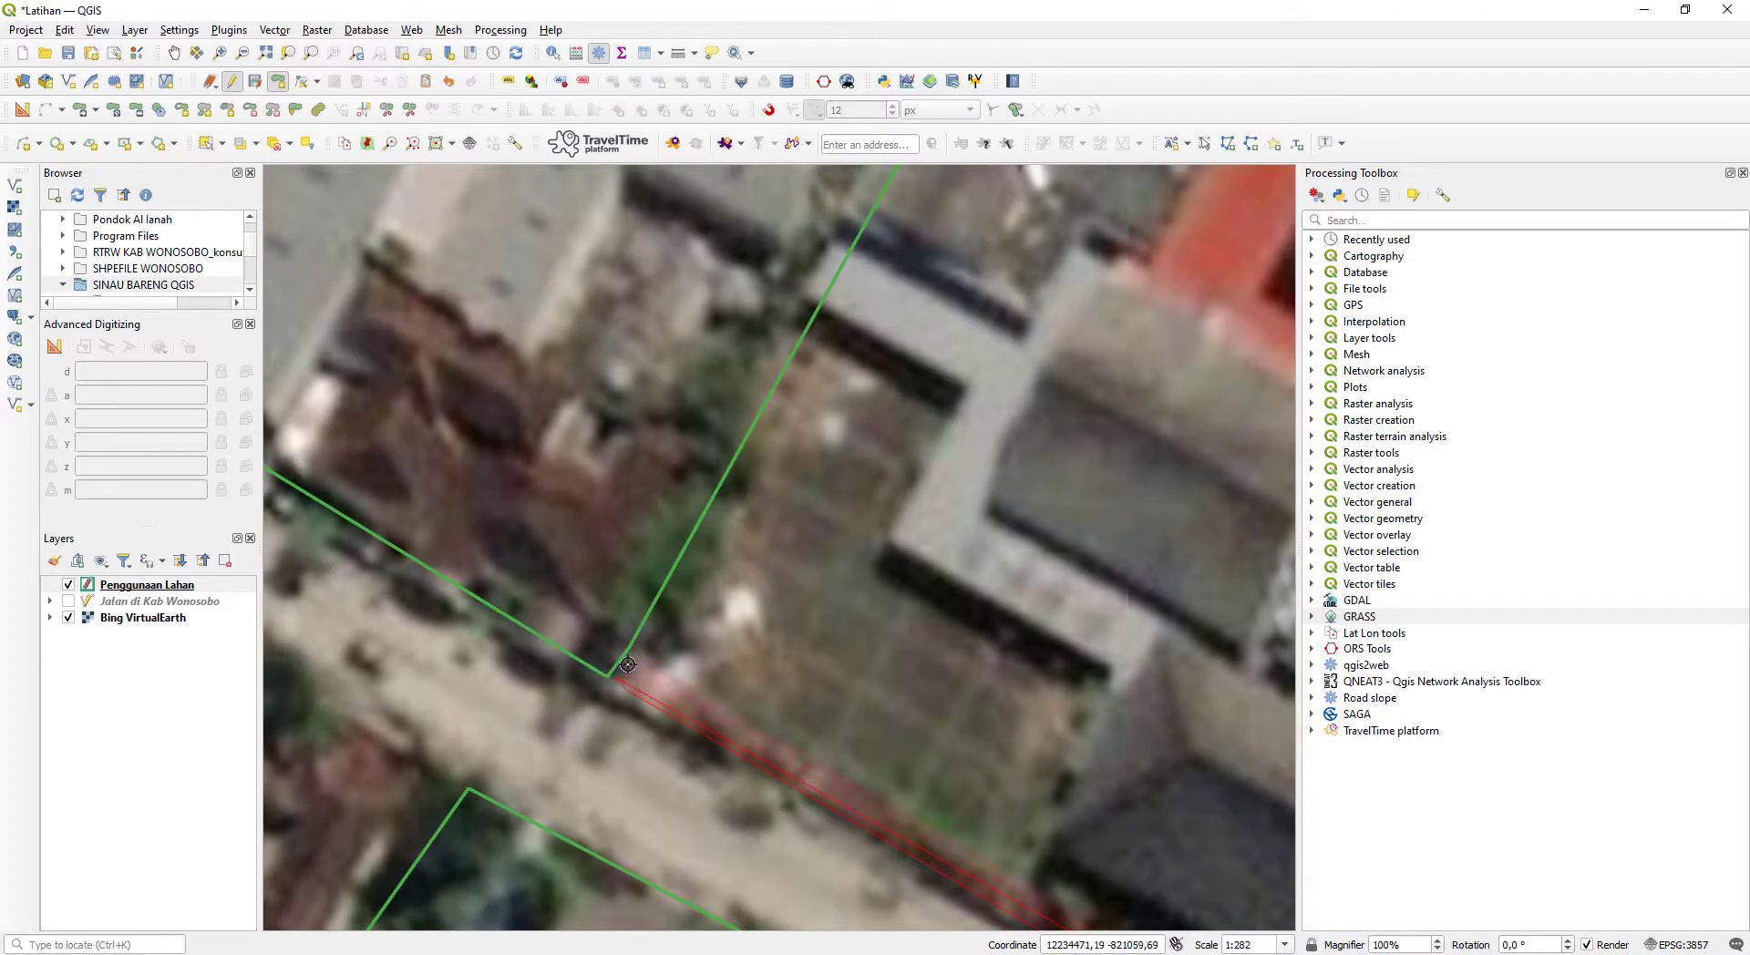
click(602, 662)
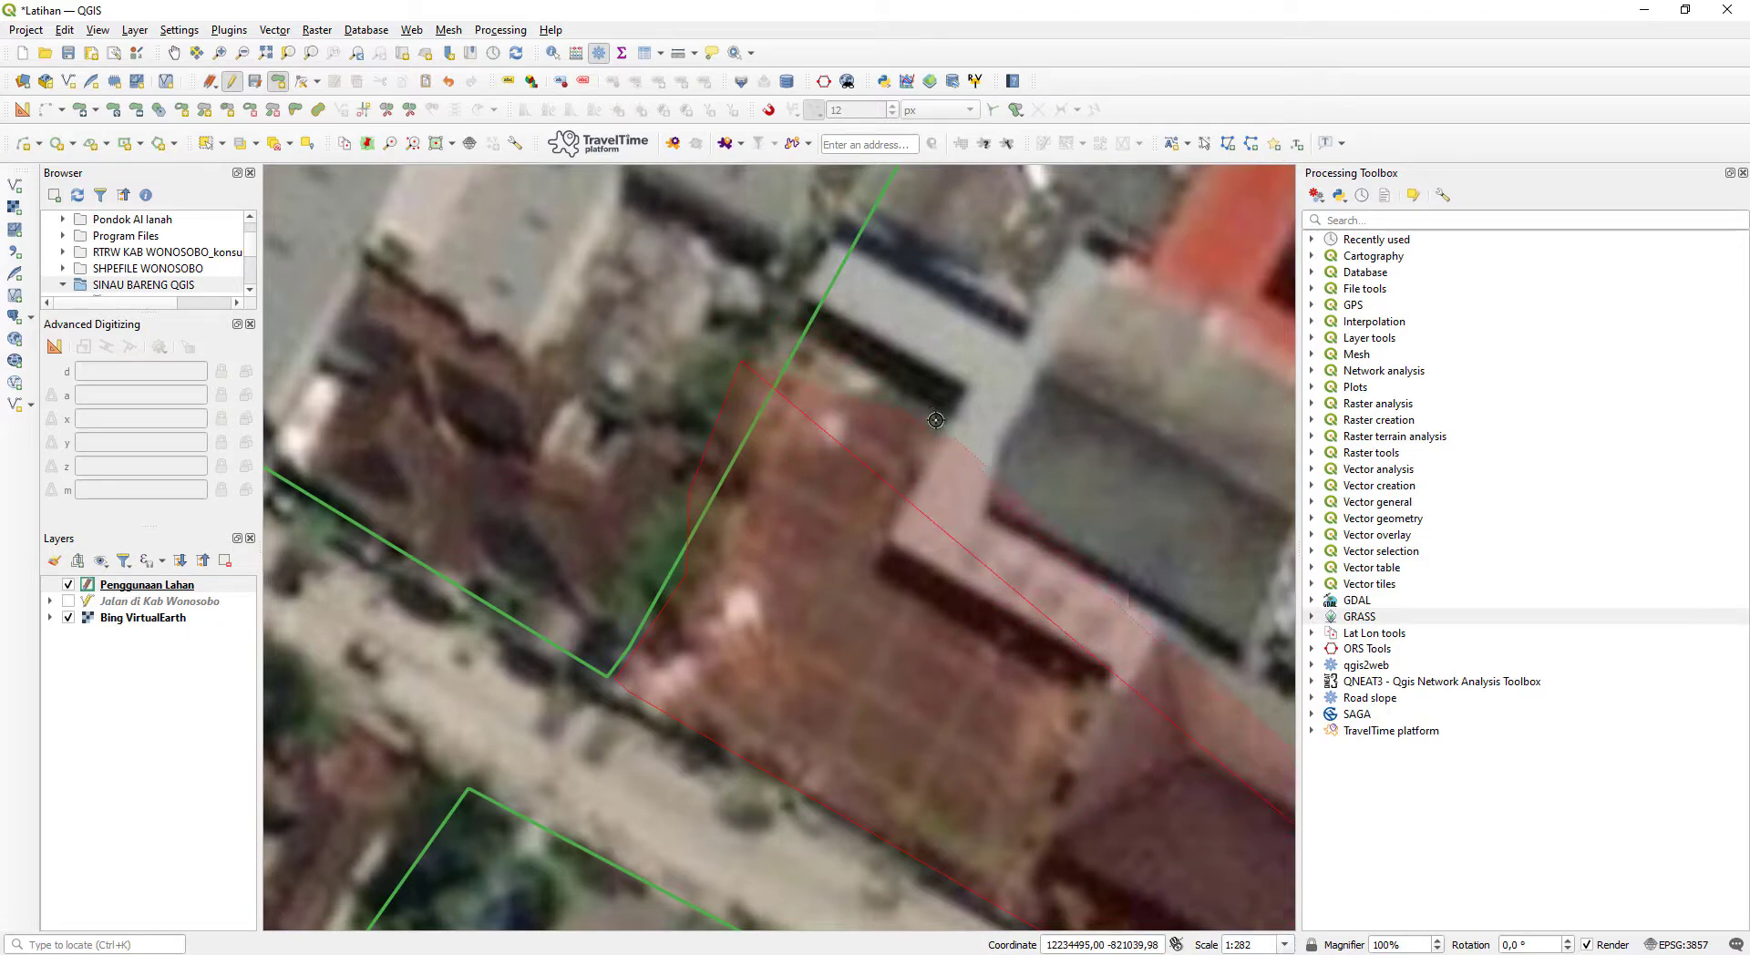
drag(860, 487, 674, 771)
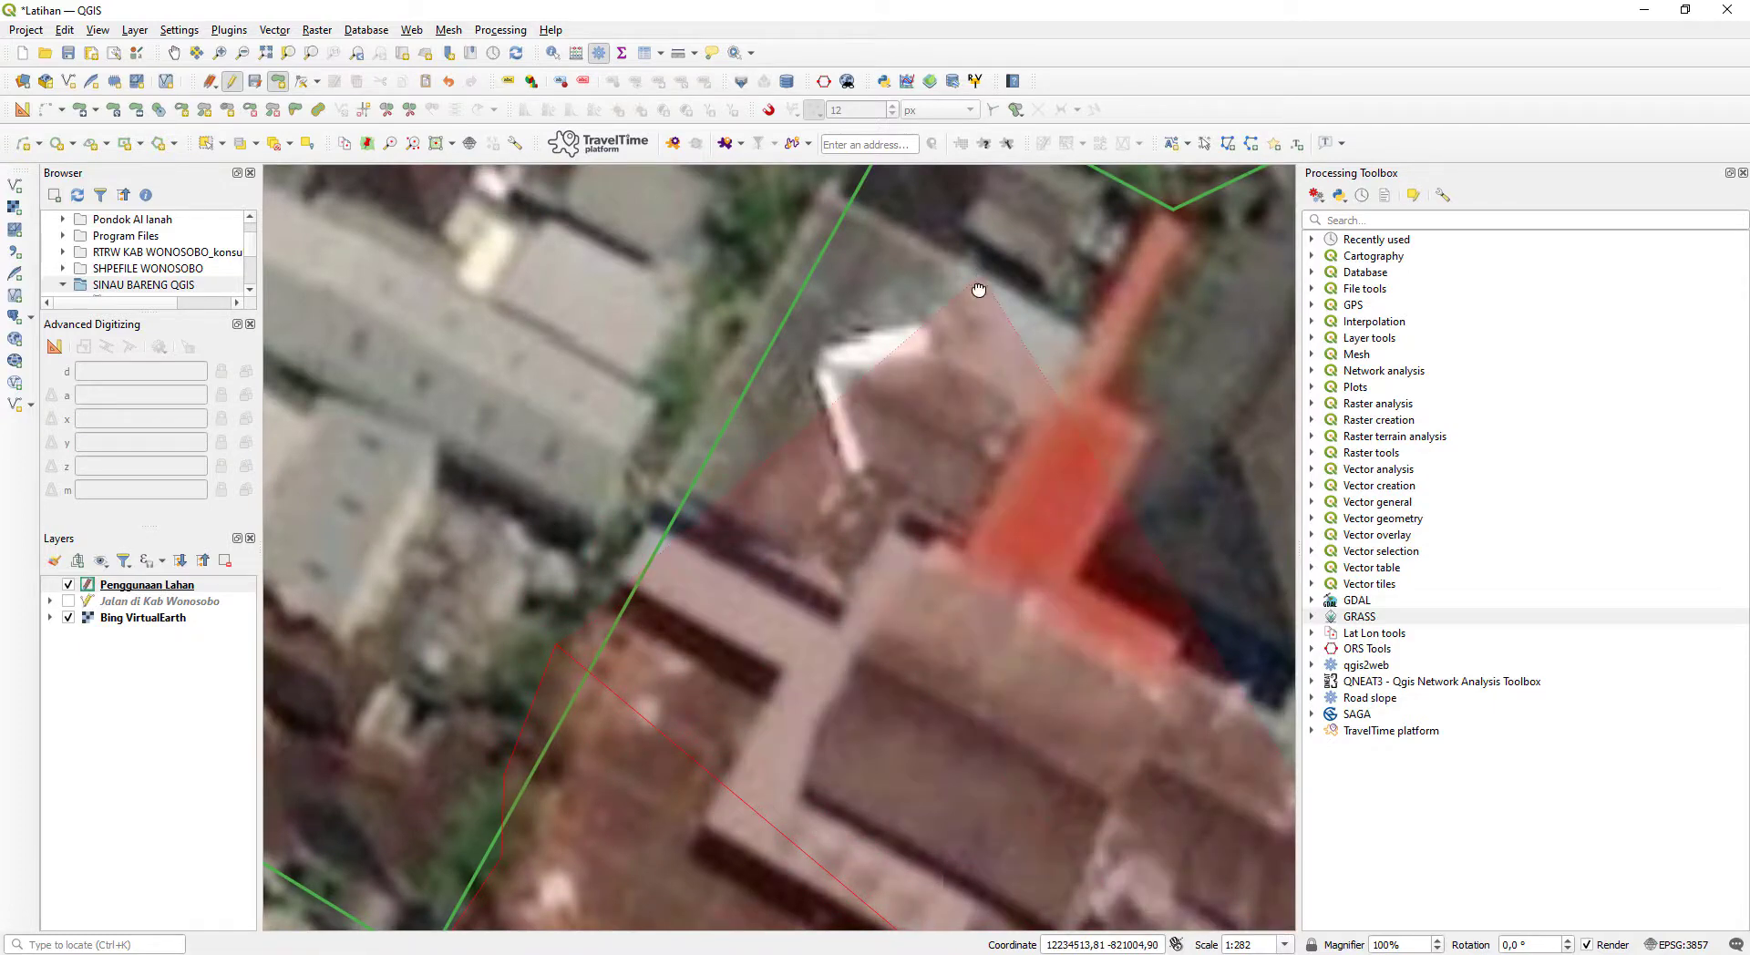
drag(976, 285, 855, 454)
scroll(856, 454, down, 1)
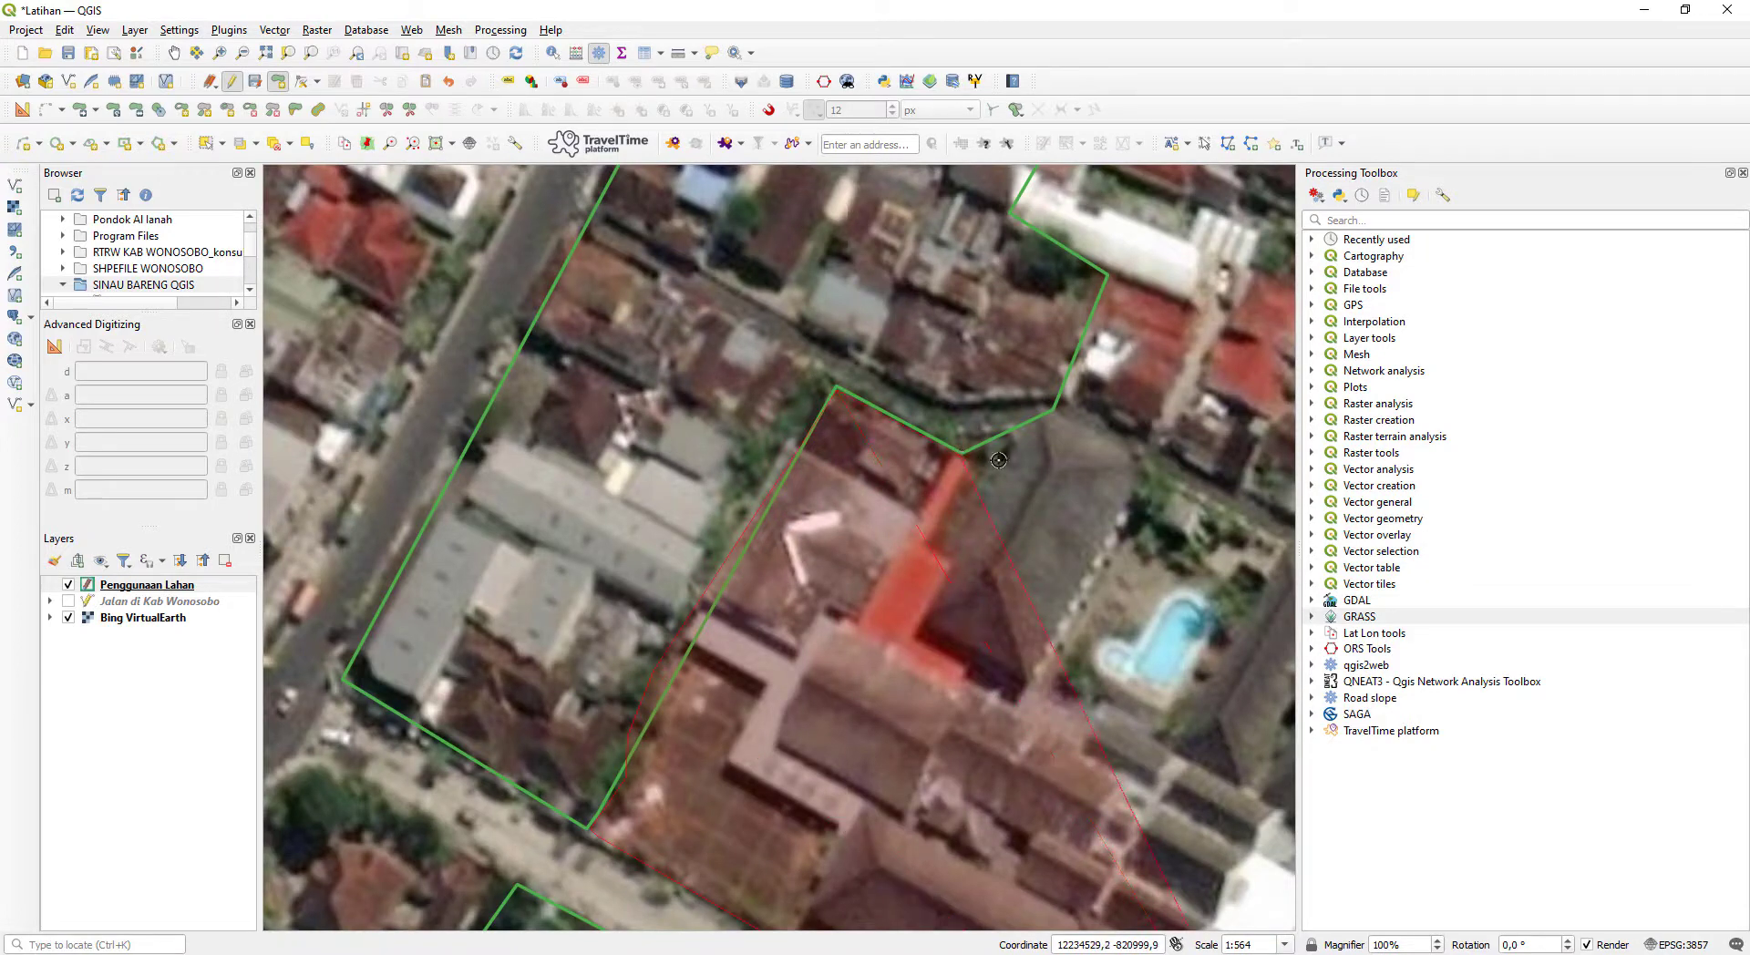
click(962, 451)
click(1058, 416)
drag(1187, 486, 643, 259)
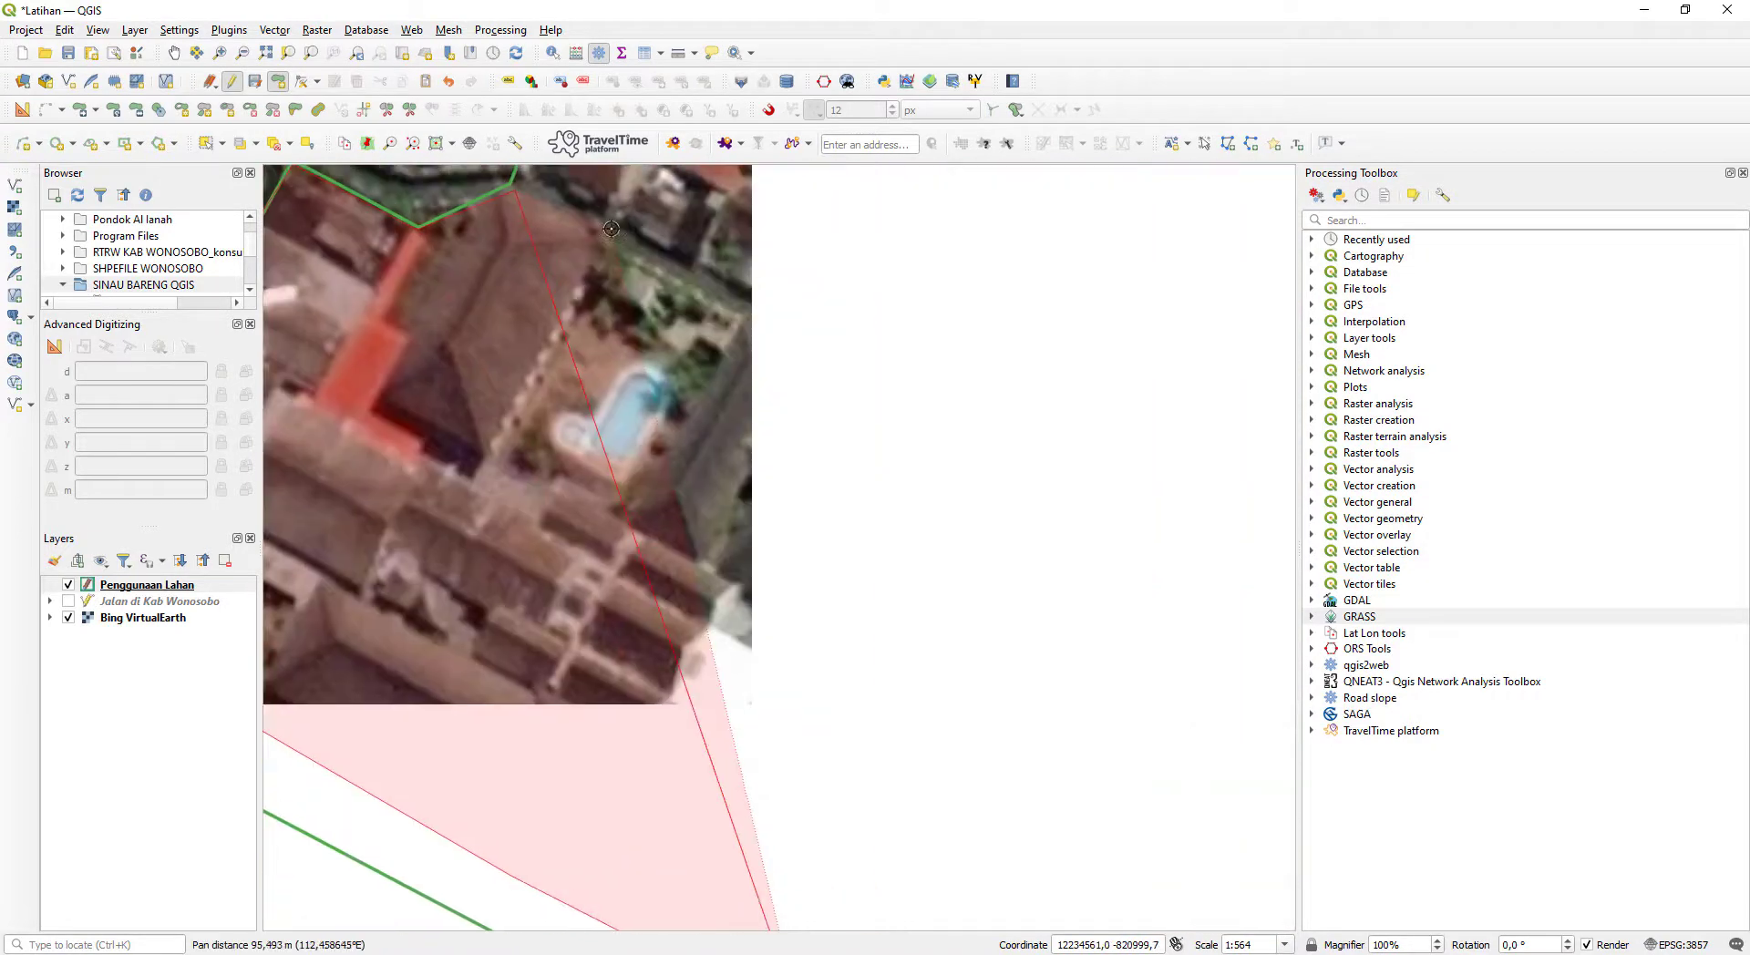
click(1000, 499)
drag(865, 893, 878, 465)
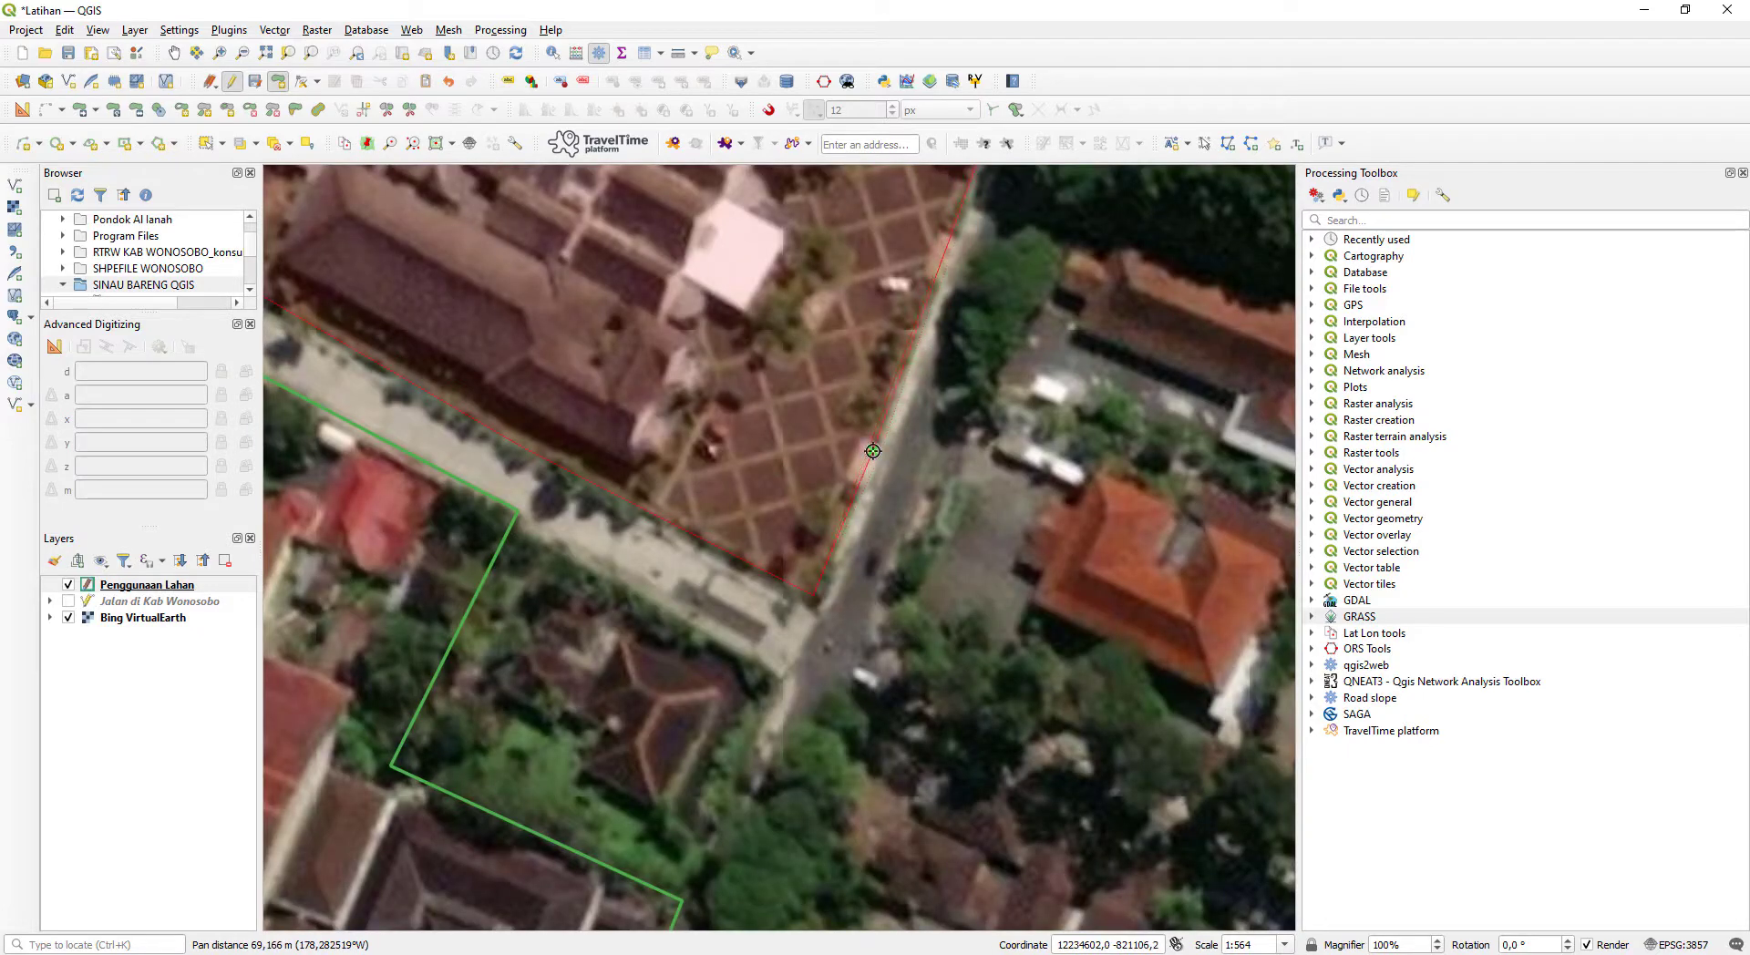
- Finish the swimming pool complex polygon, check the category list in Notepad, and save the feature with id 3
right_click(873, 451)
key(alt+Tab)
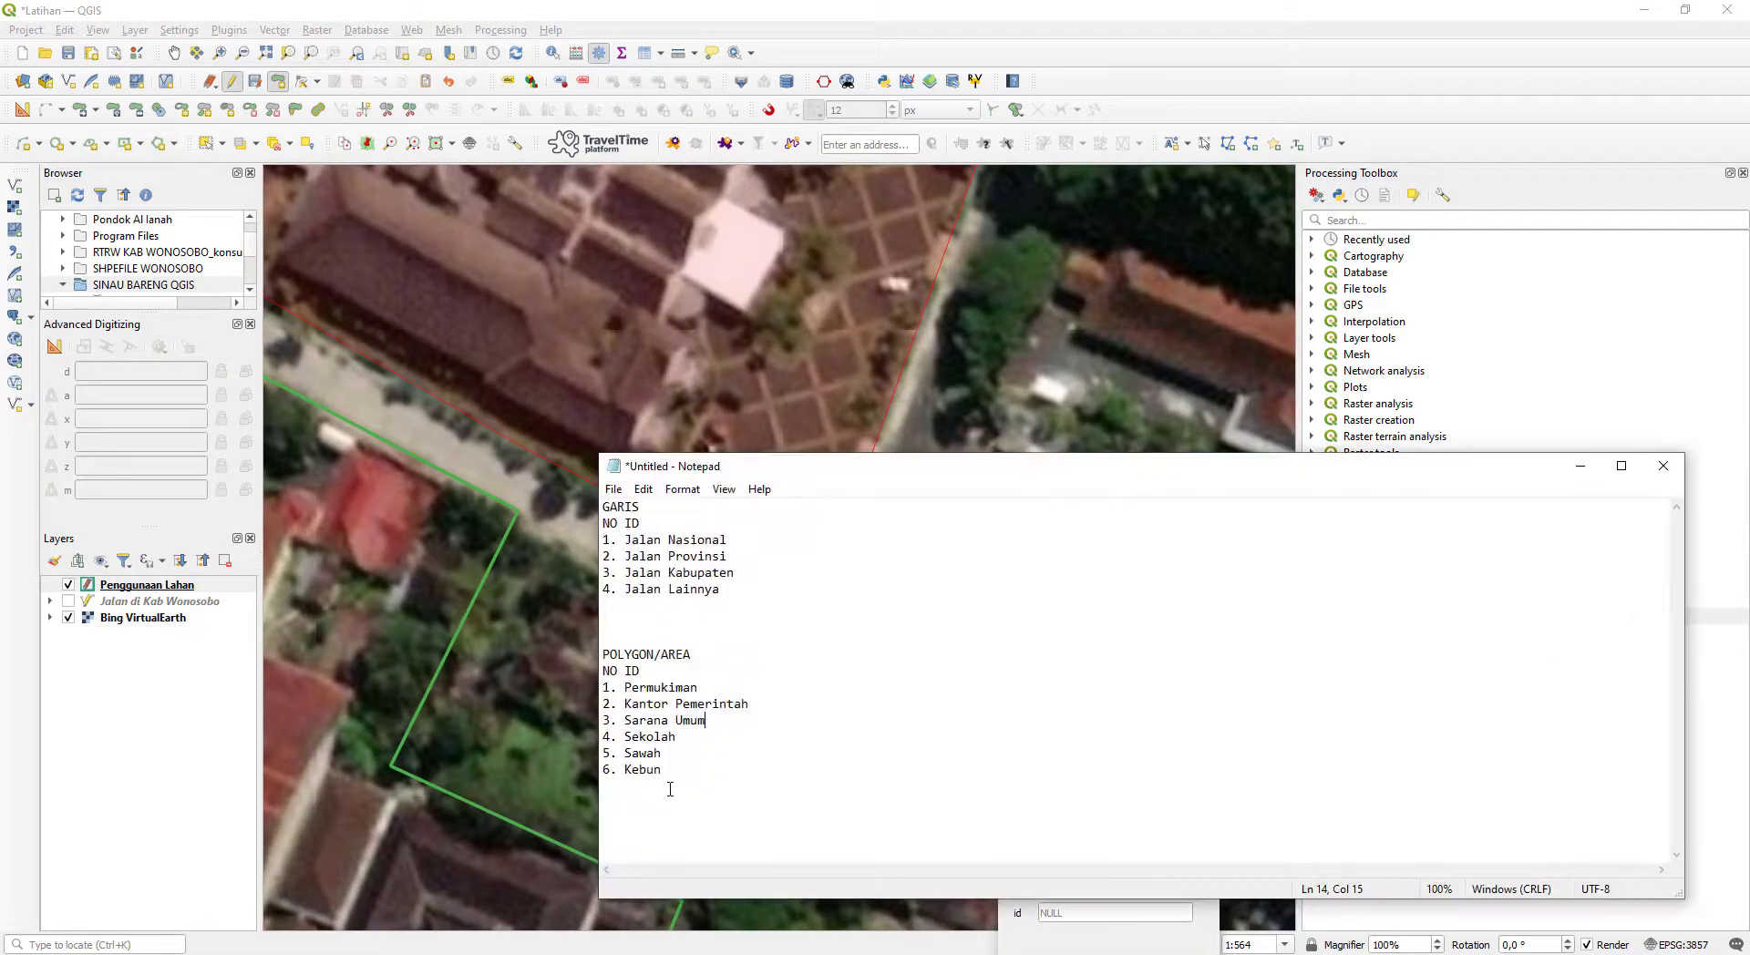
click(1090, 913)
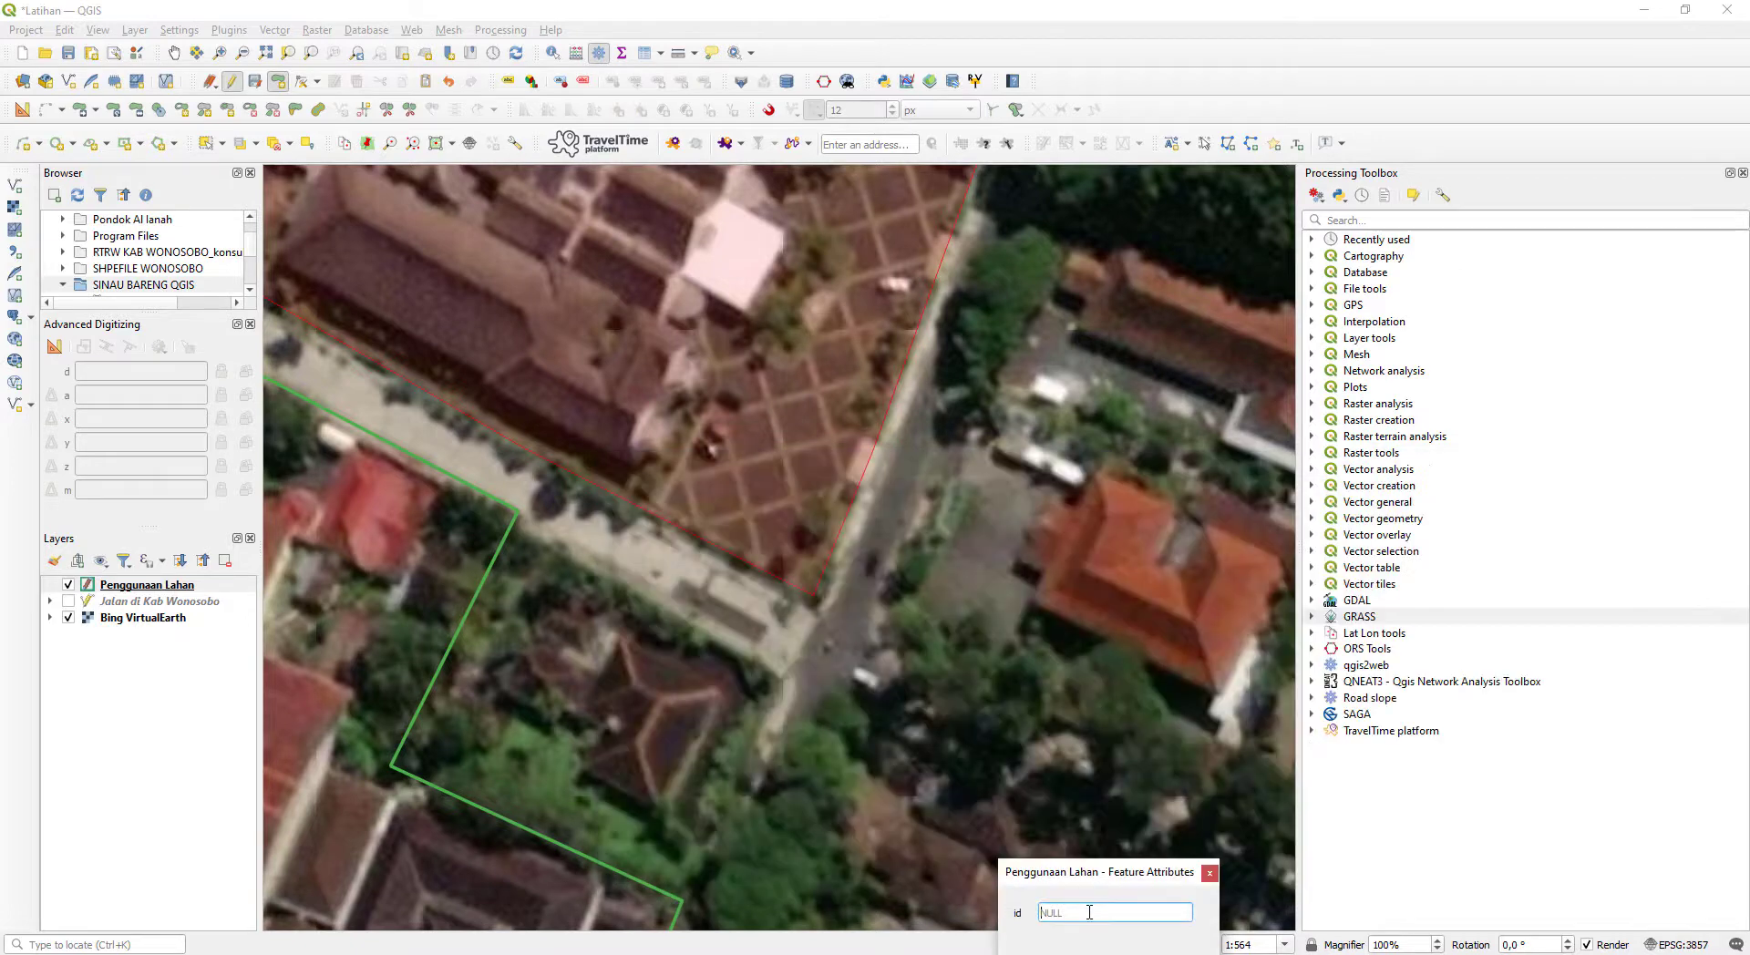
text(3)
key(Return)
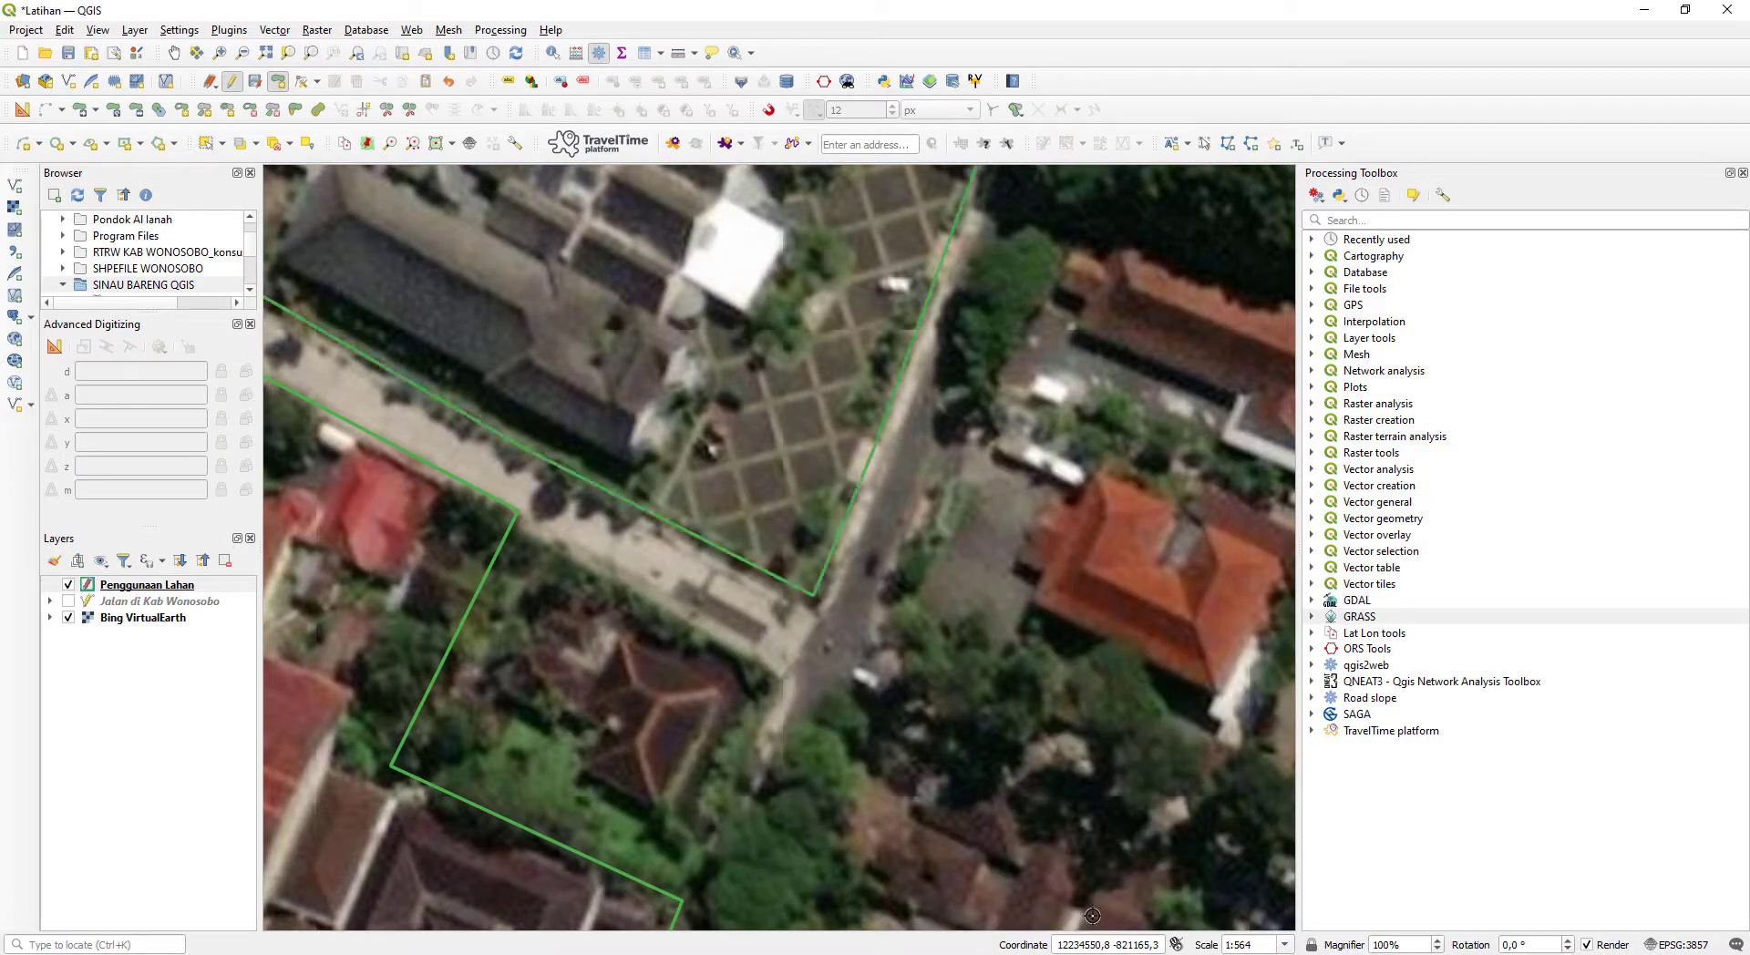
- Examine the shared boundary between the swimming pool complex and the housing block to its west for gaps and overlaps
drag(779, 342, 1322, 596)
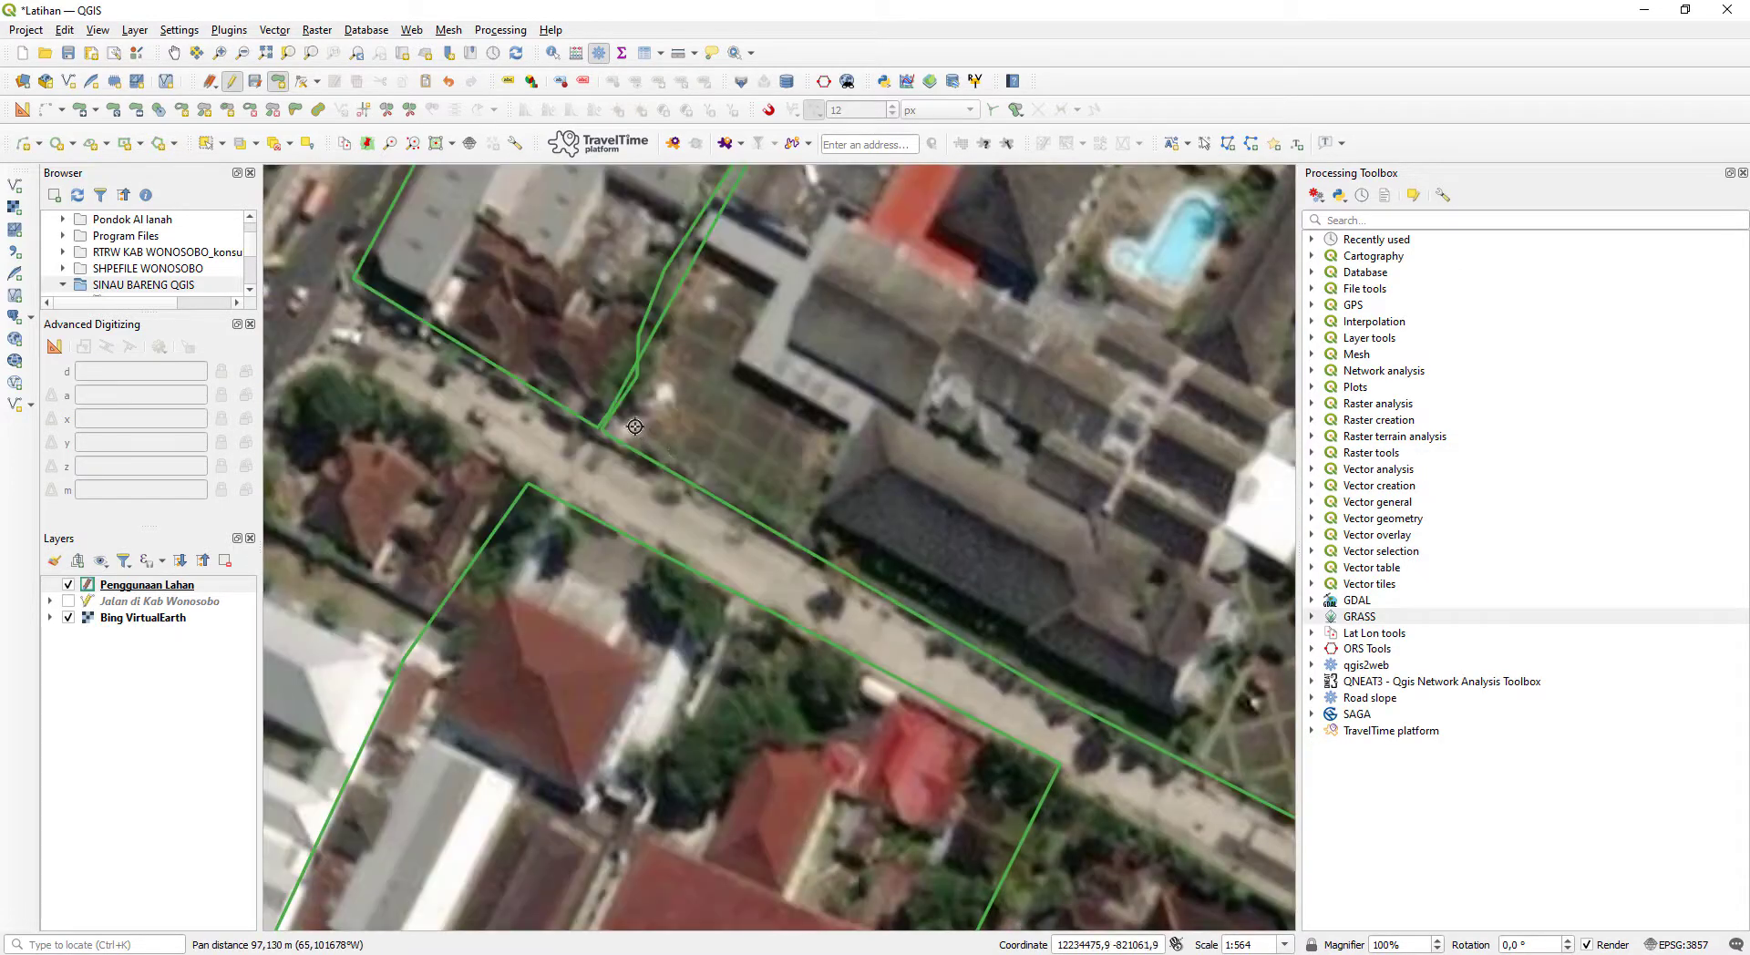
scroll(641, 430, up, 2)
scroll(544, 431, down, 3)
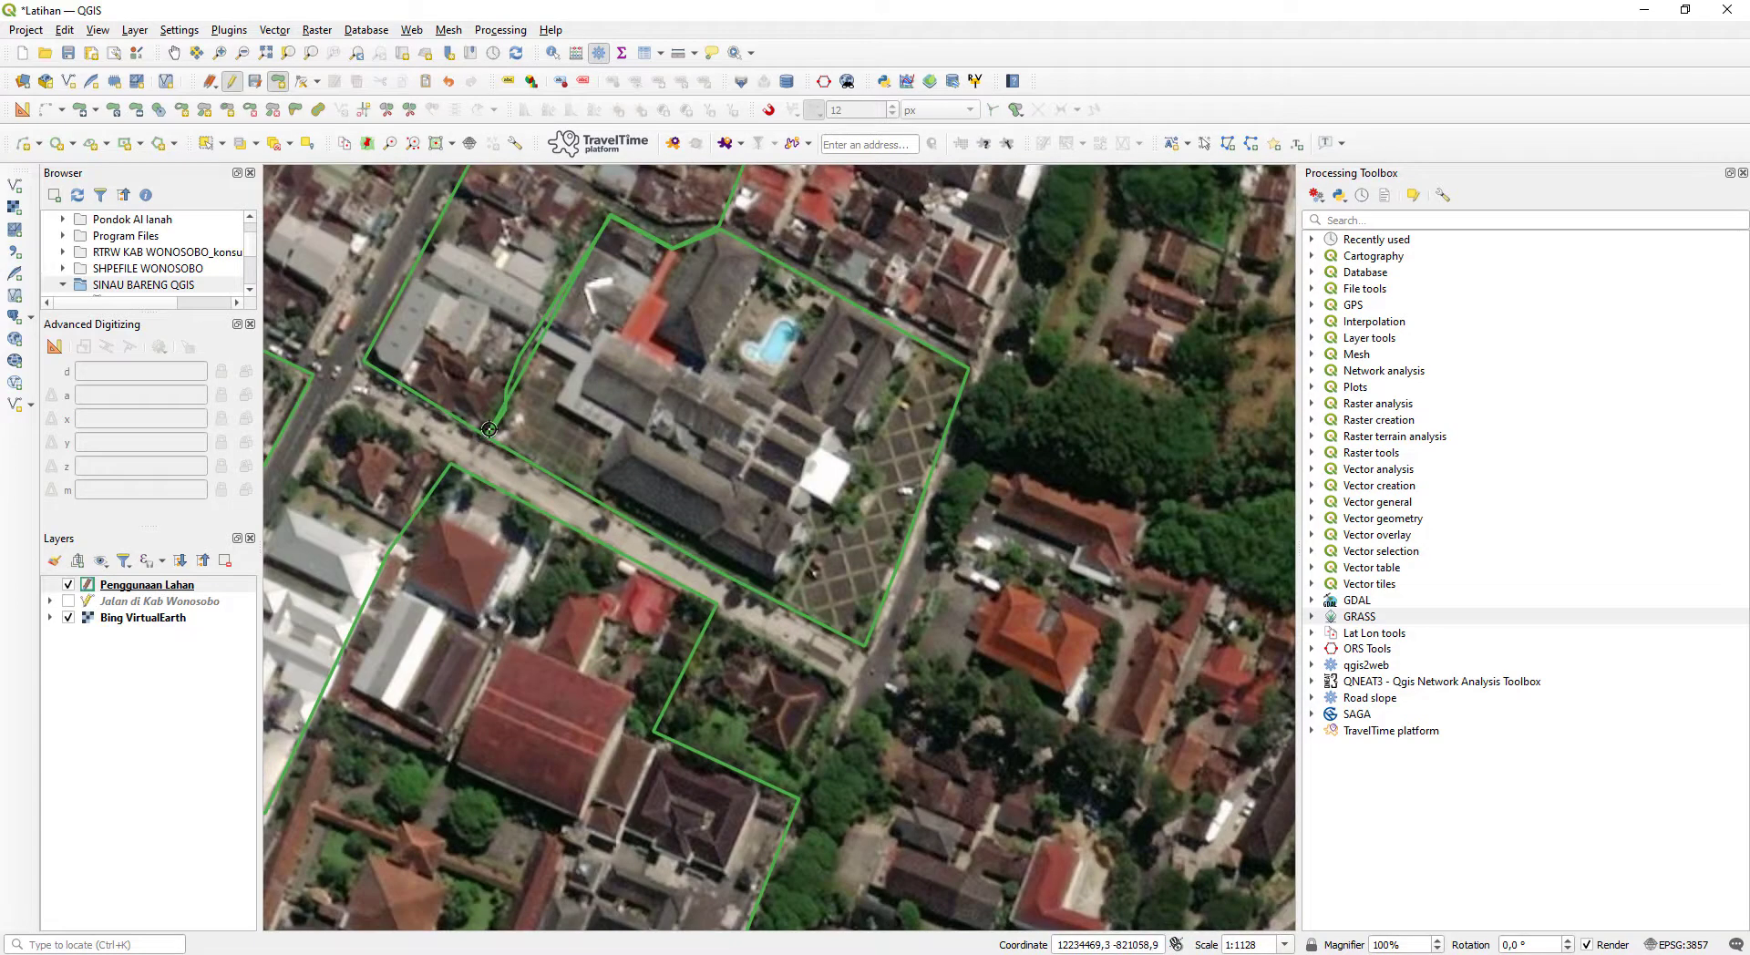
scroll(490, 430, up, 1)
scroll(485, 442, up, 1)
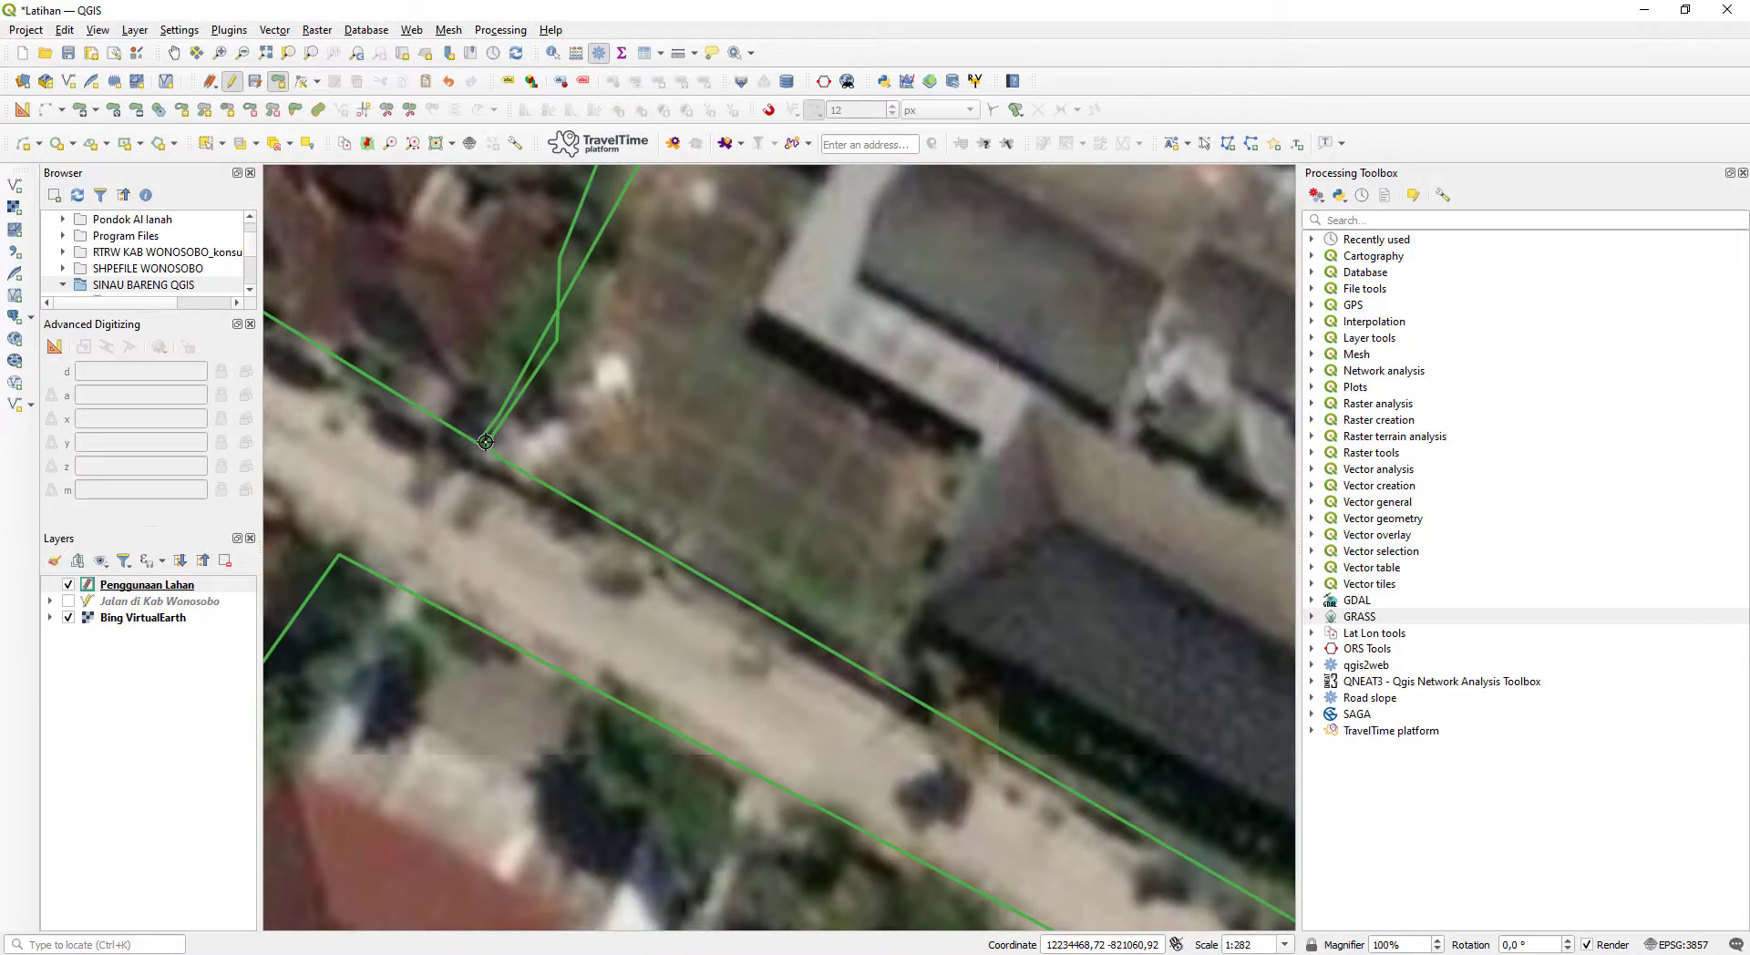
scroll(493, 410, up, 2)
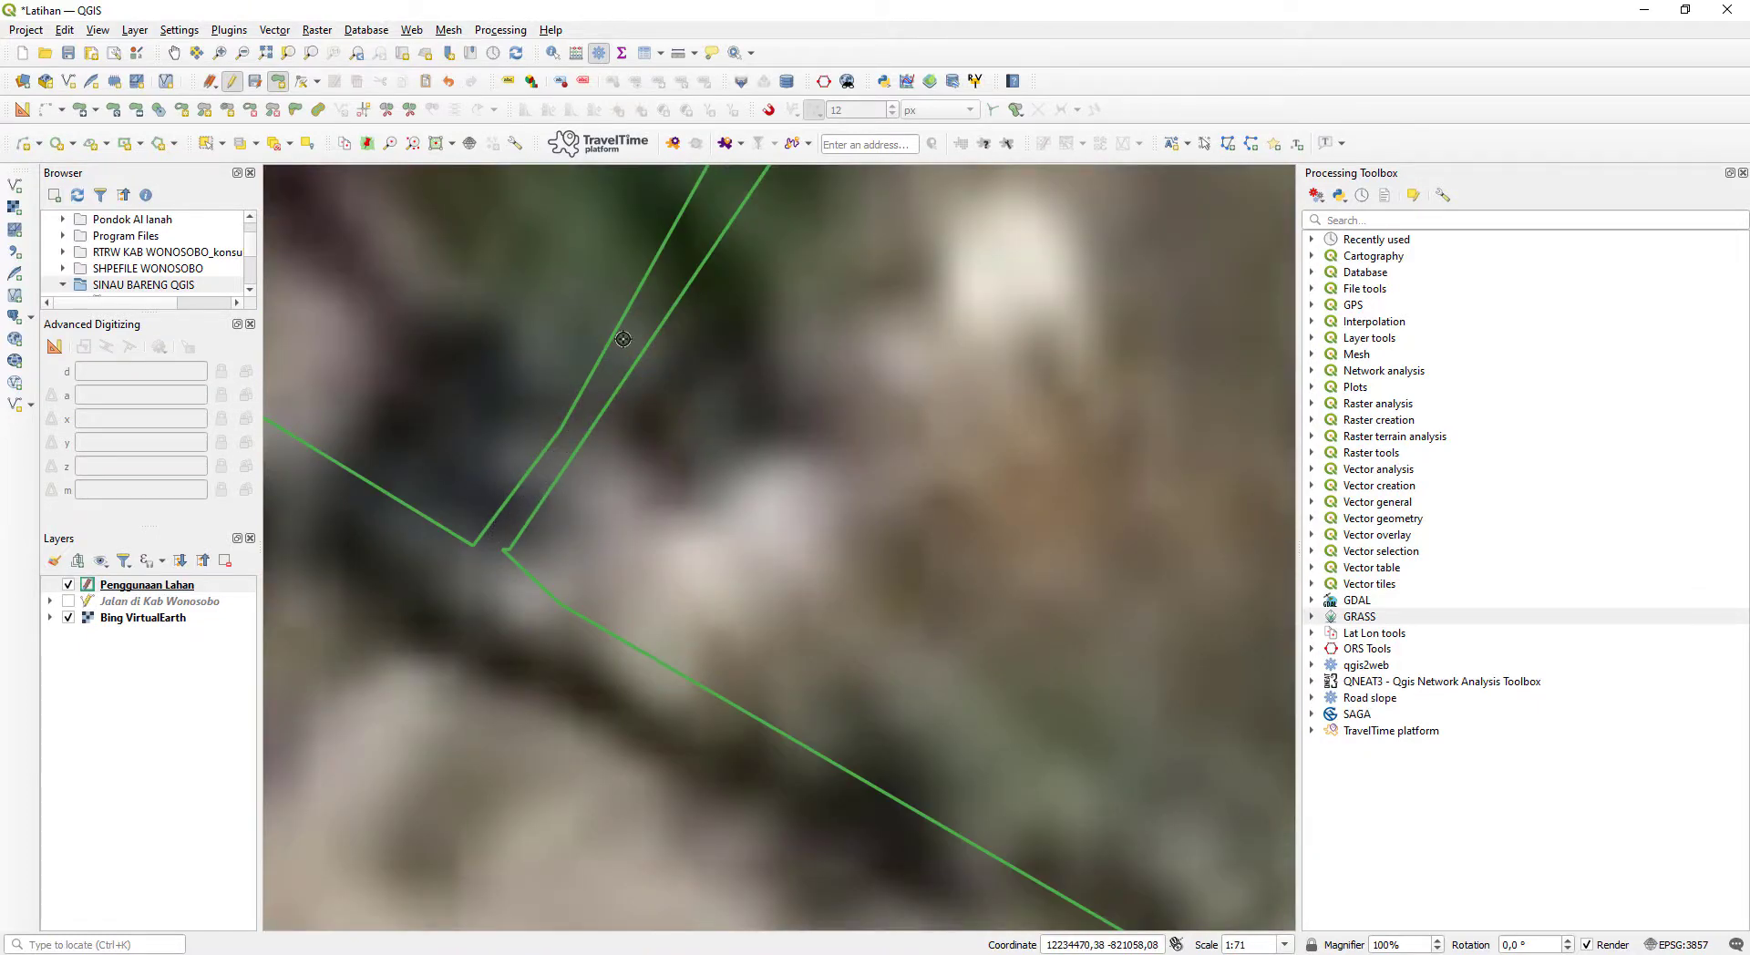
drag(638, 315, 512, 601)
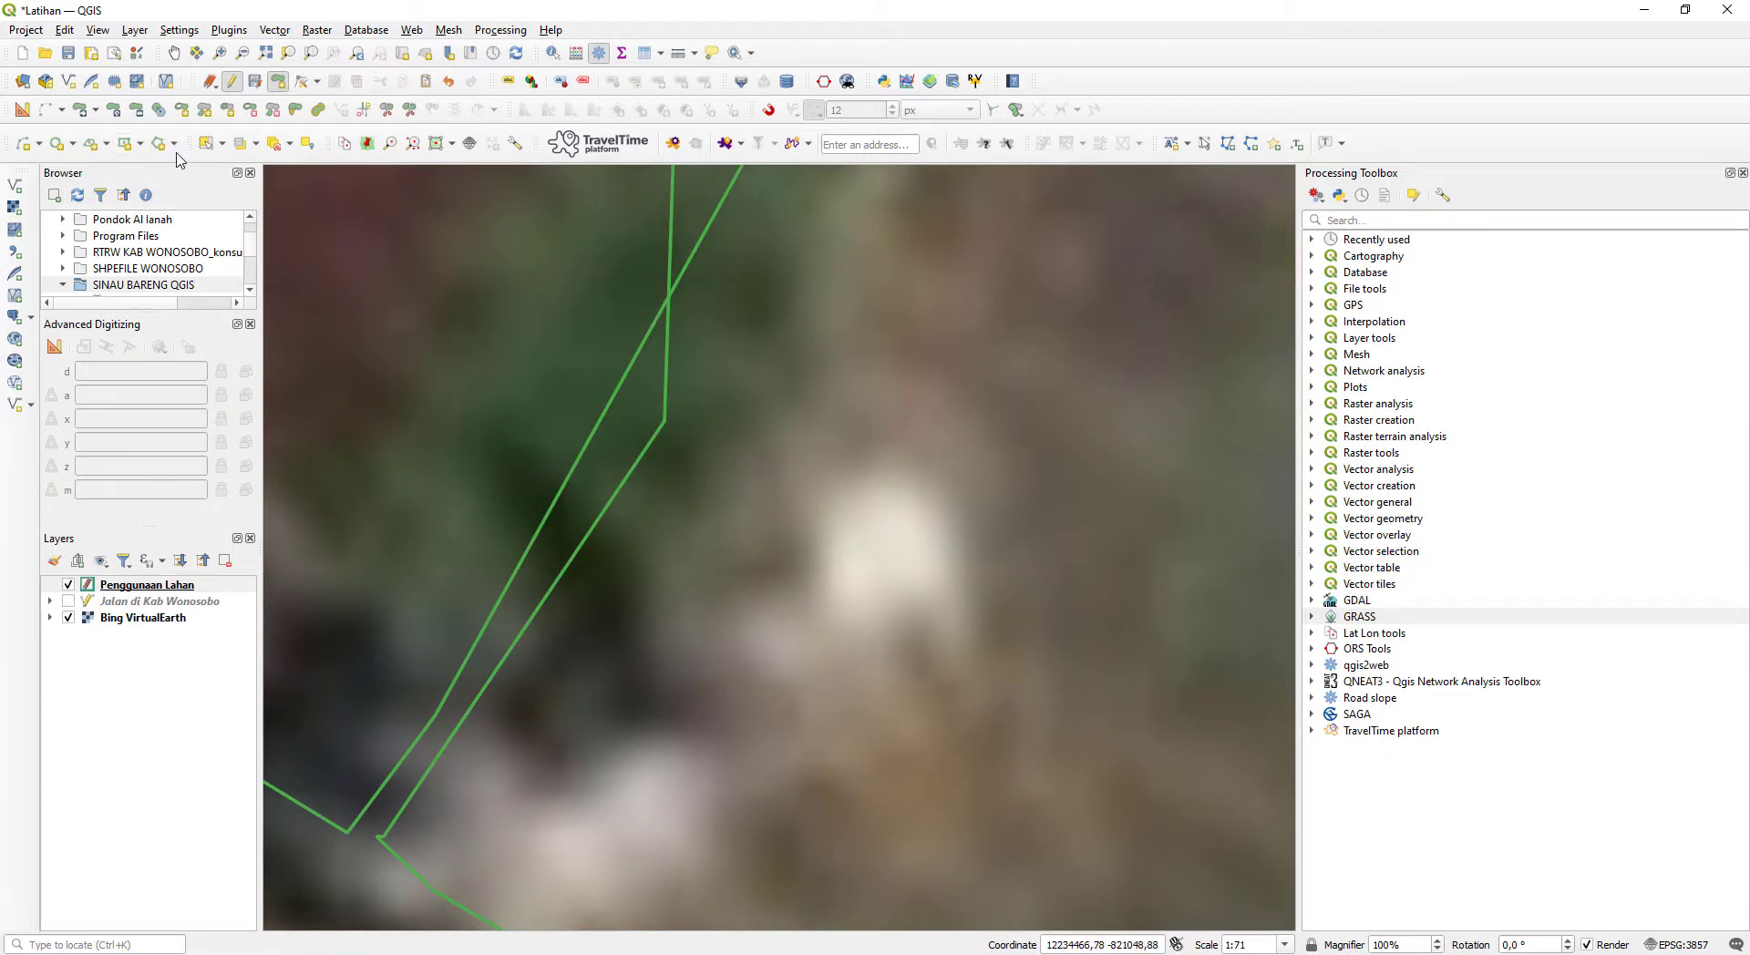
- Select the pool complex and the western housing block alternately to compare their outlines along the shared edge, and clear the selection
click(206, 143)
click(515, 390)
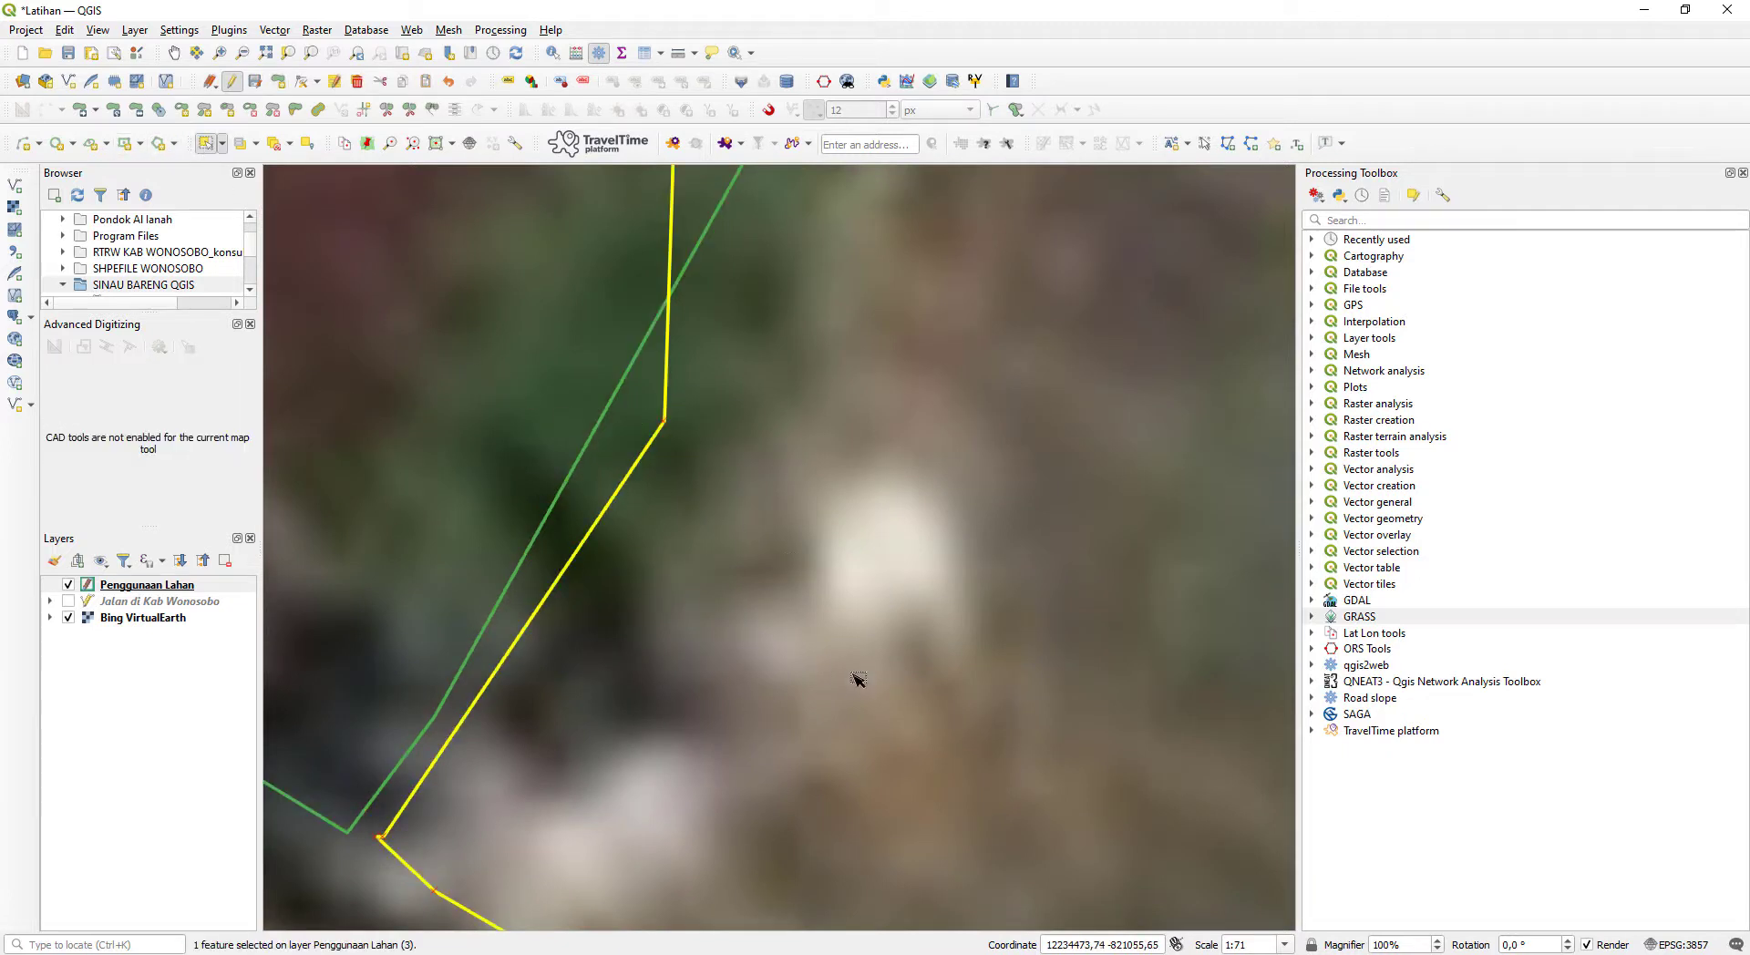
click(560, 551)
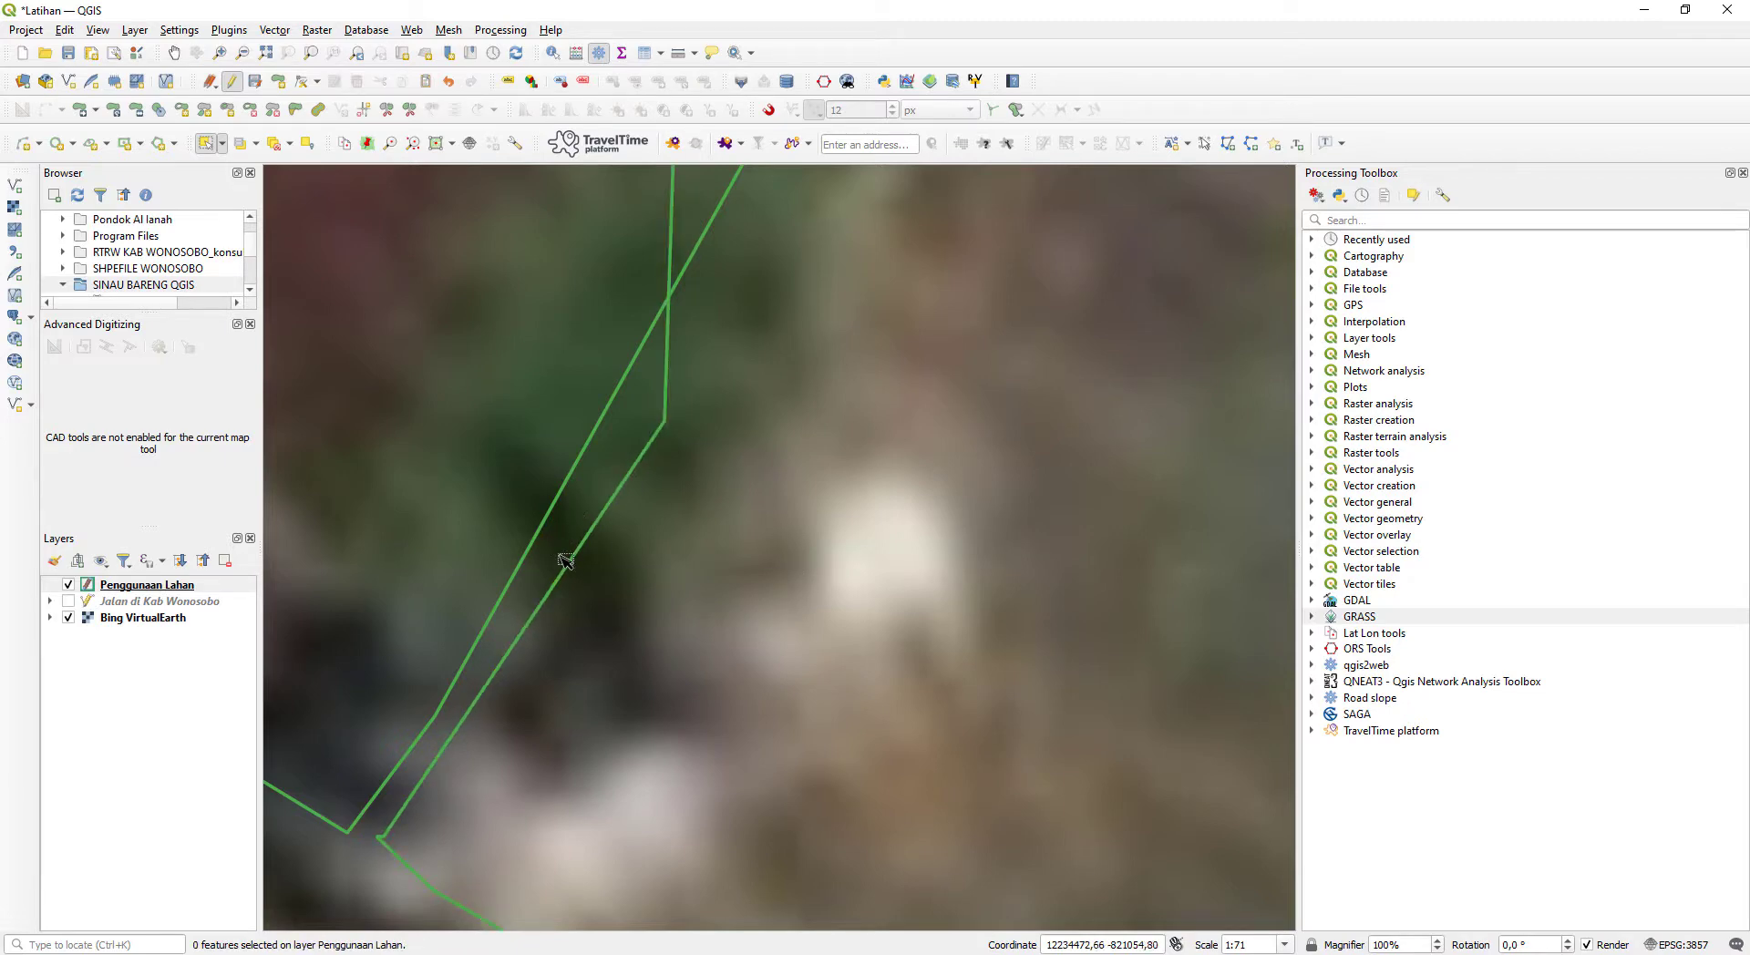
drag(685, 325, 587, 759)
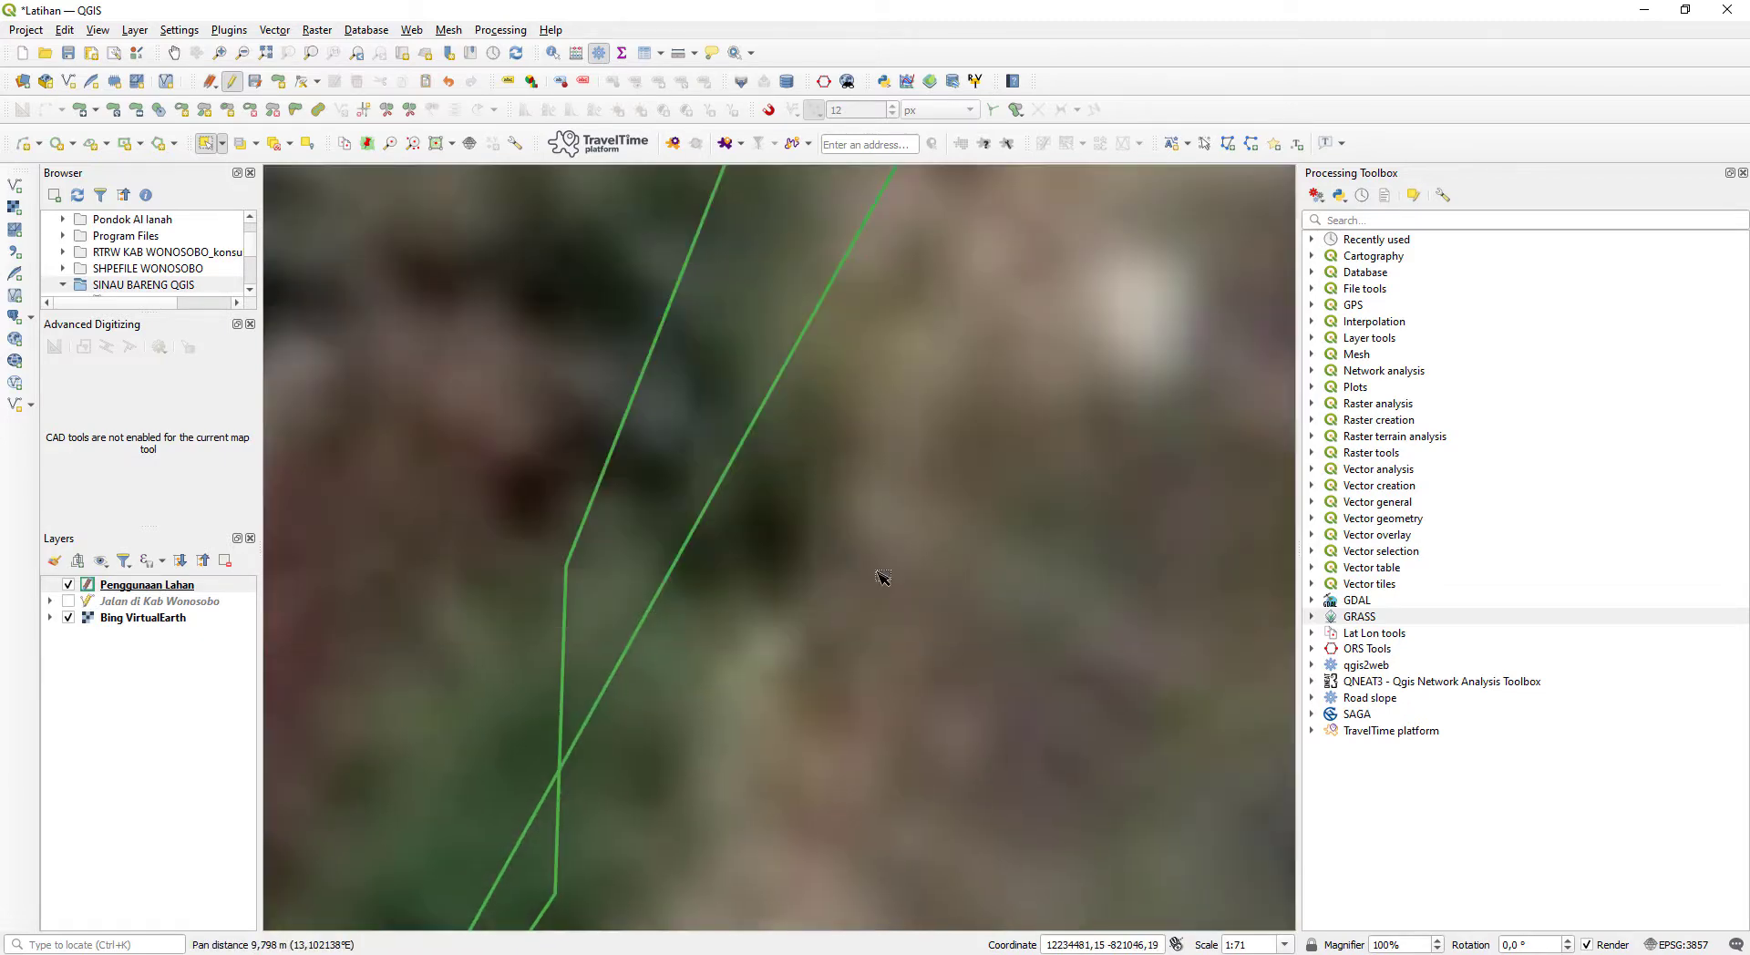
click(848, 551)
scroll(700, 586, down, 2)
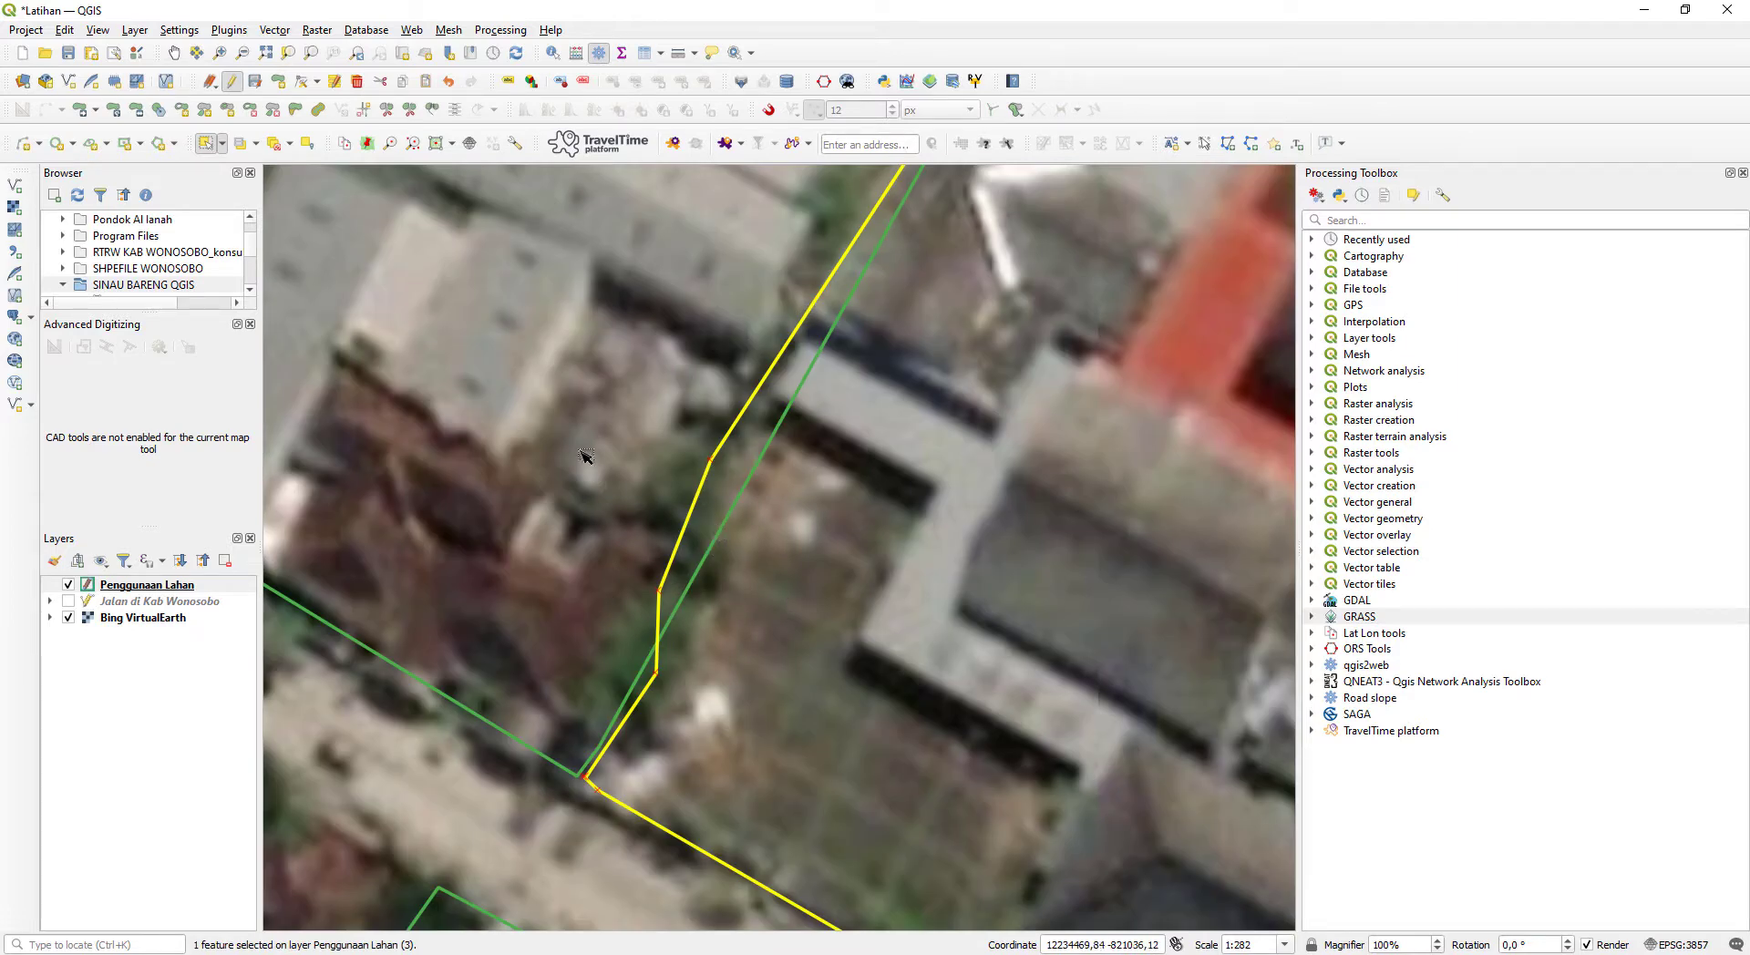
click(692, 460)
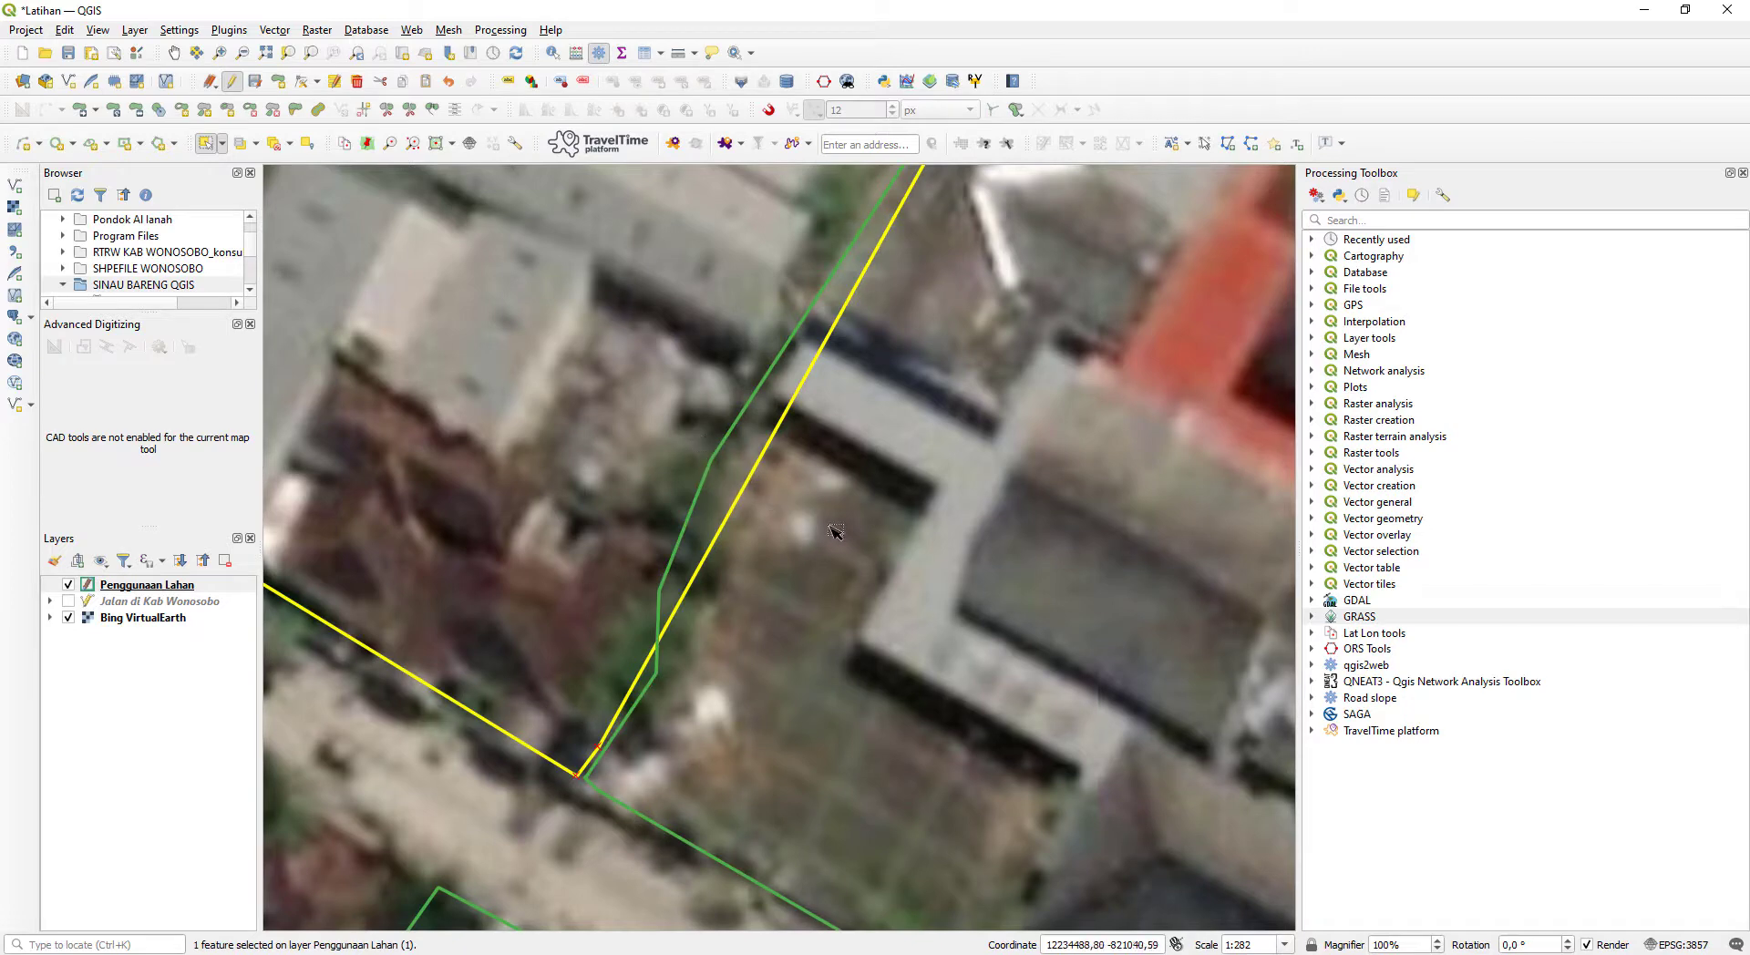
click(788, 492)
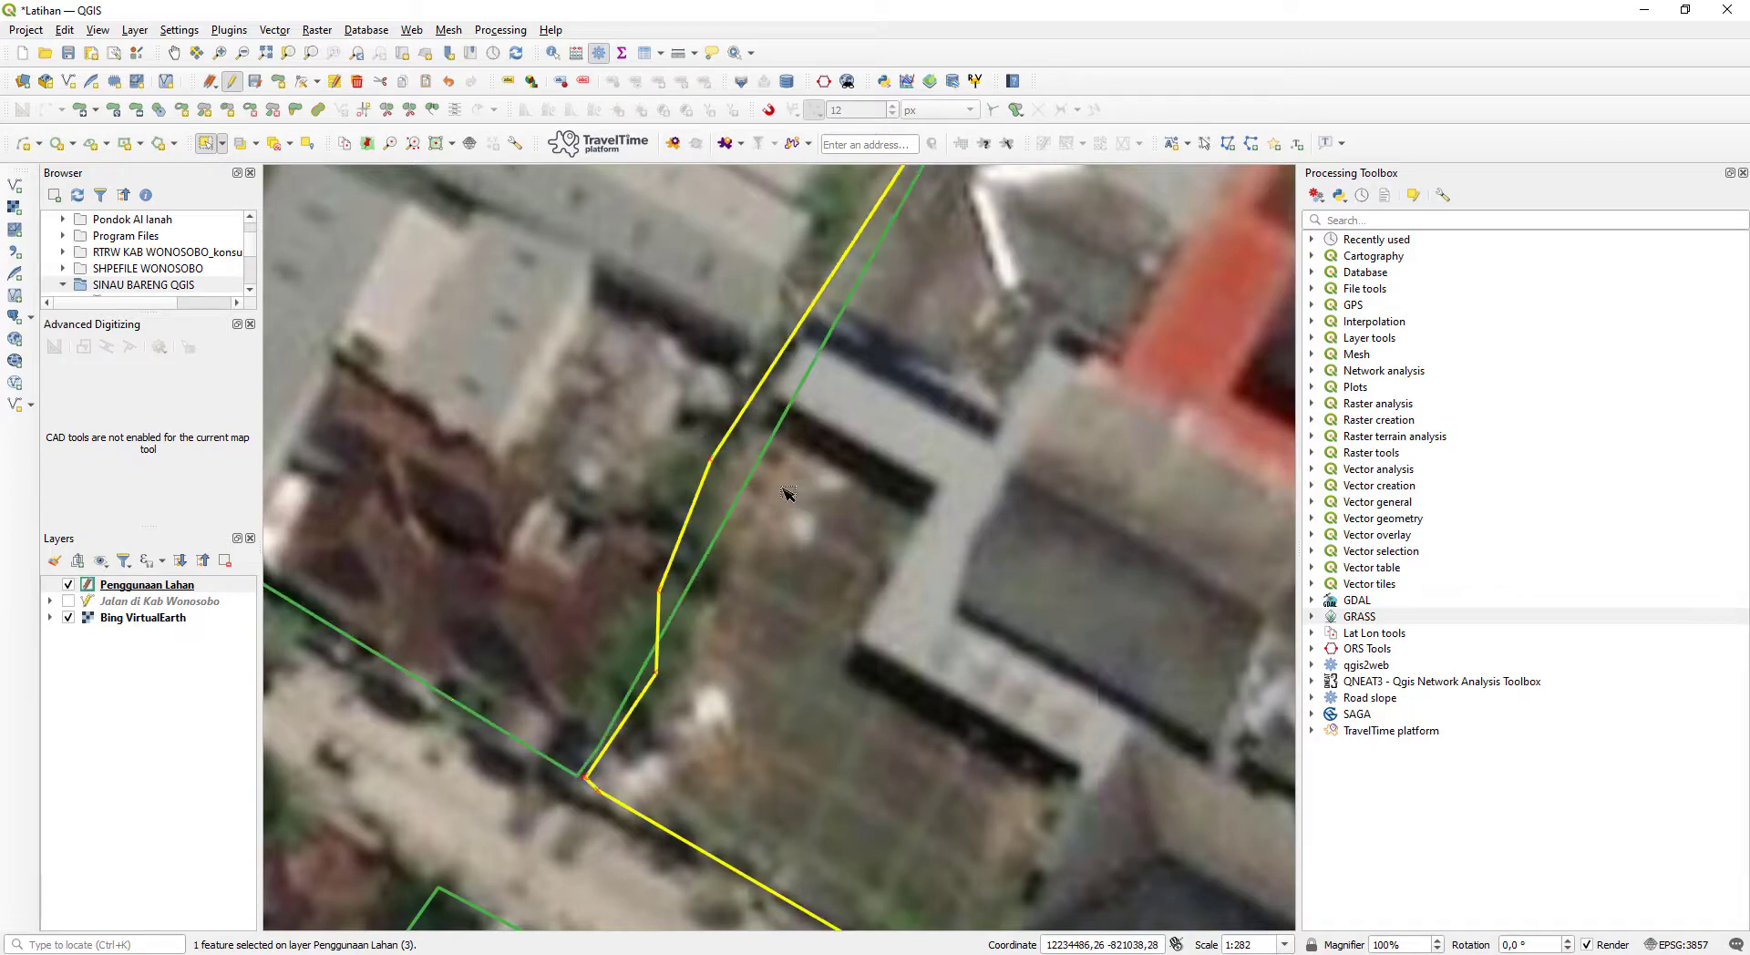
click(697, 435)
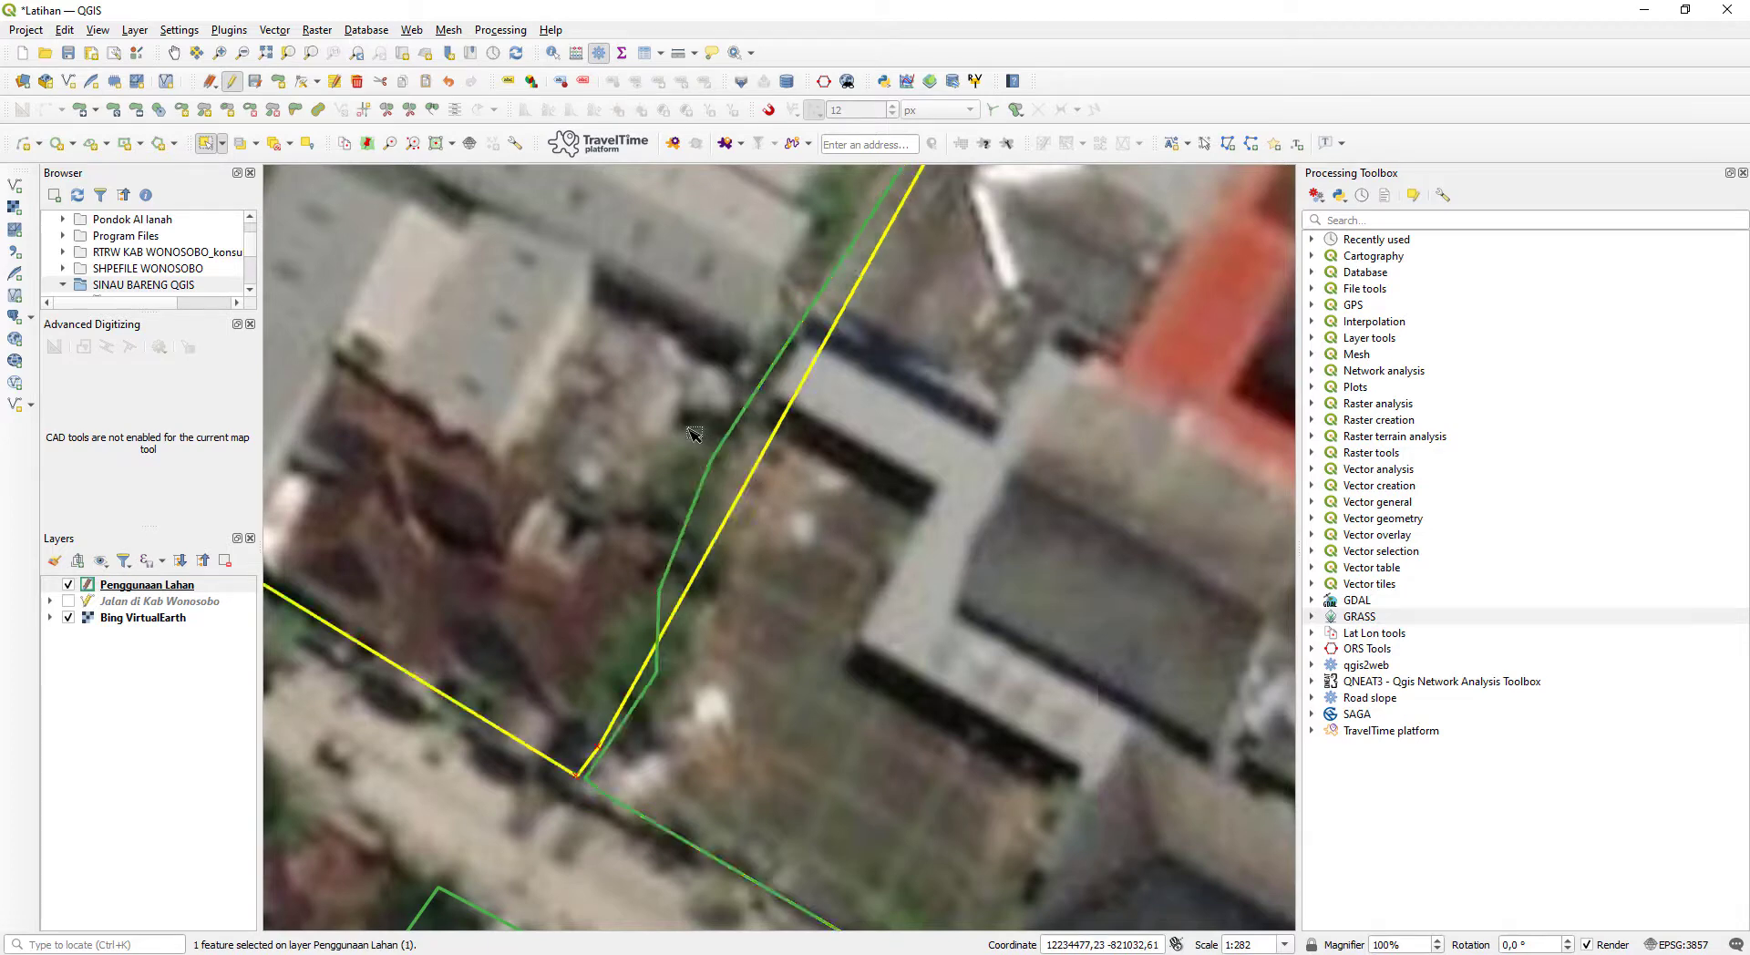
click(829, 501)
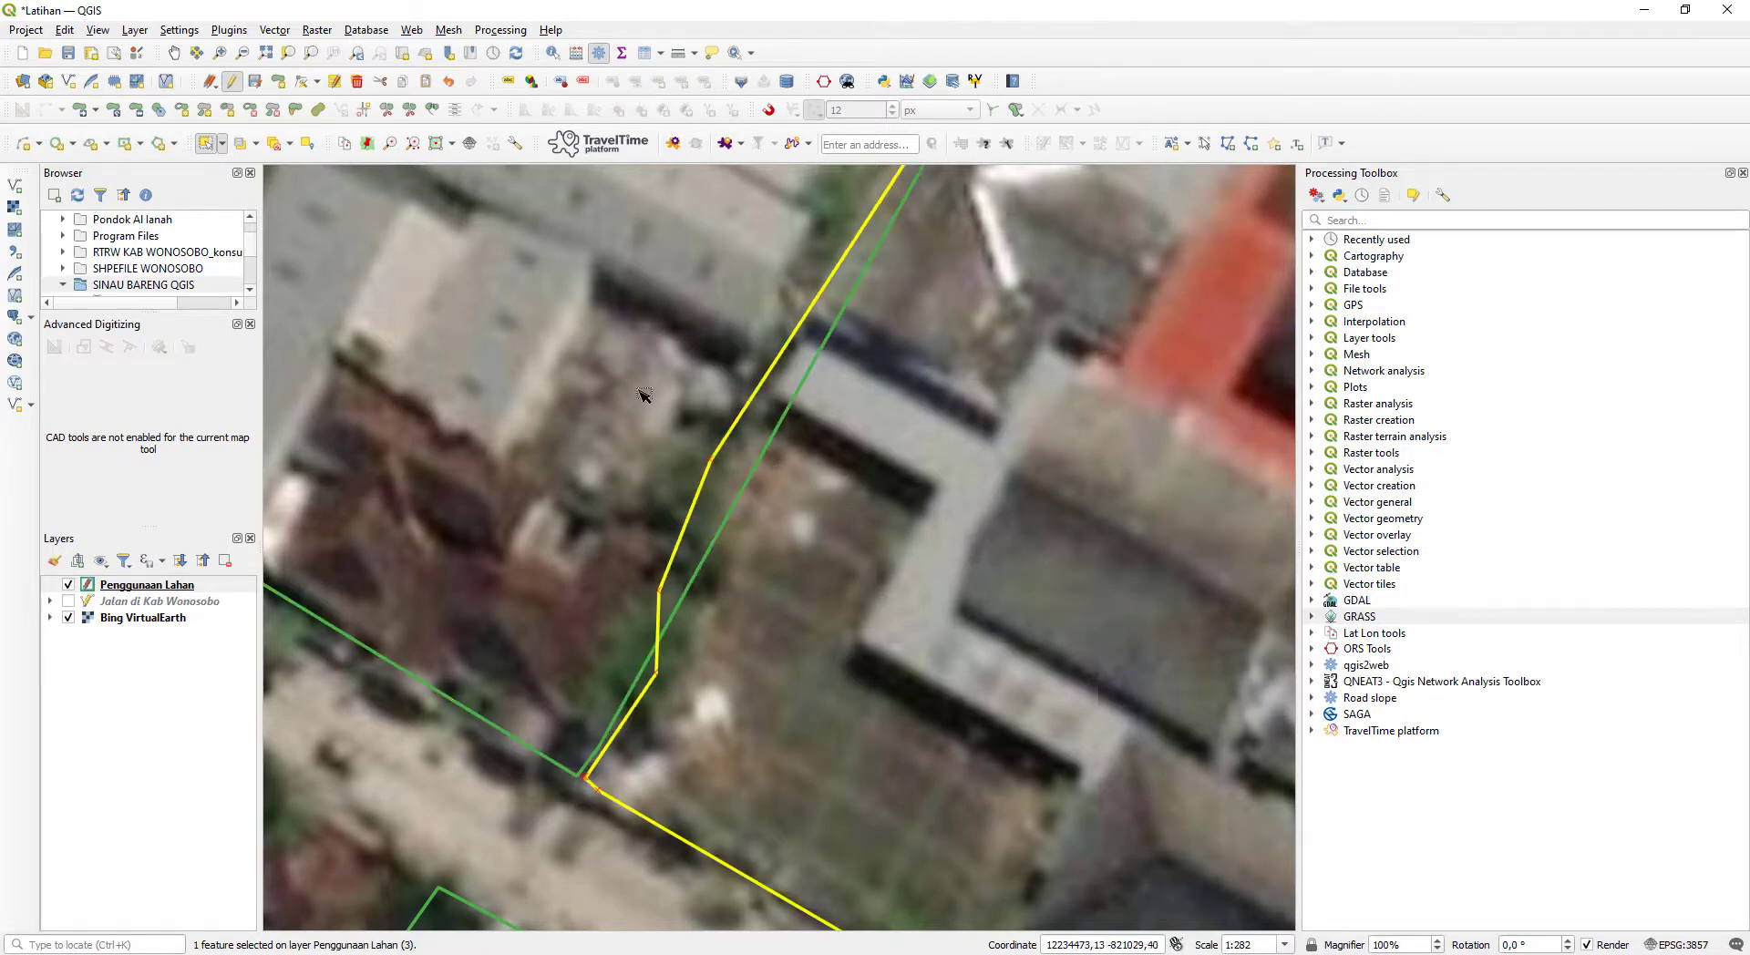
click(644, 395)
drag(729, 369, 425, 700)
scroll(818, 438, down, 1)
drag(1016, 409, 479, 604)
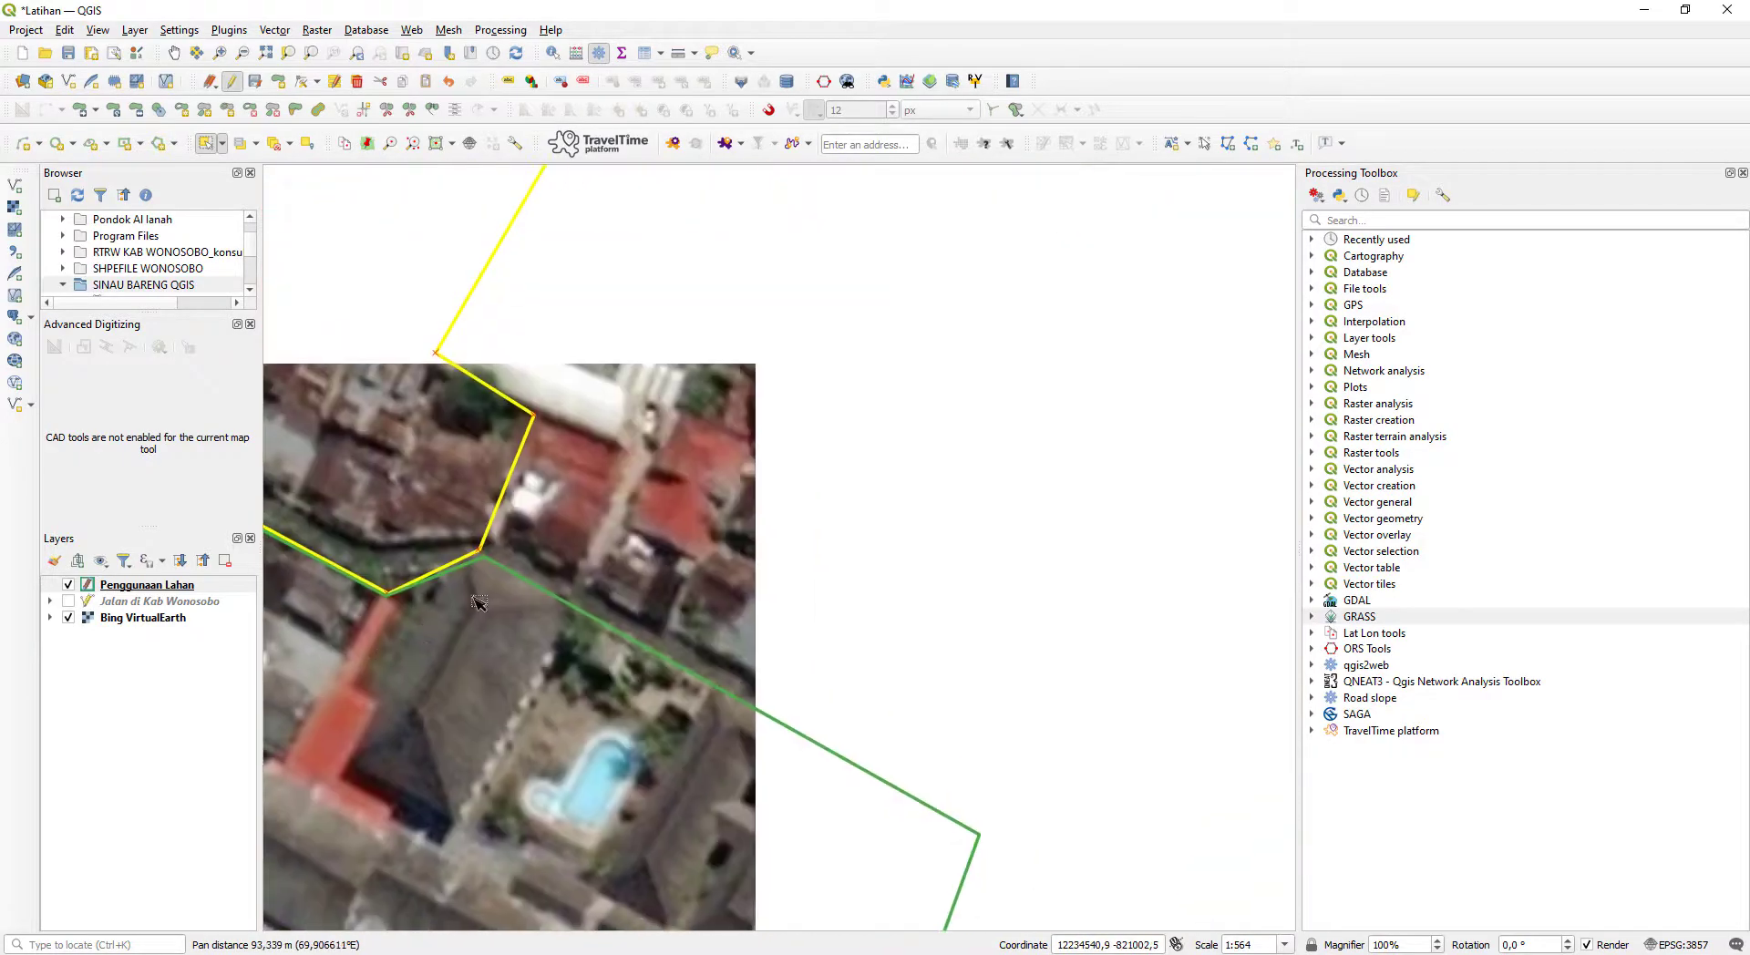
click(673, 461)
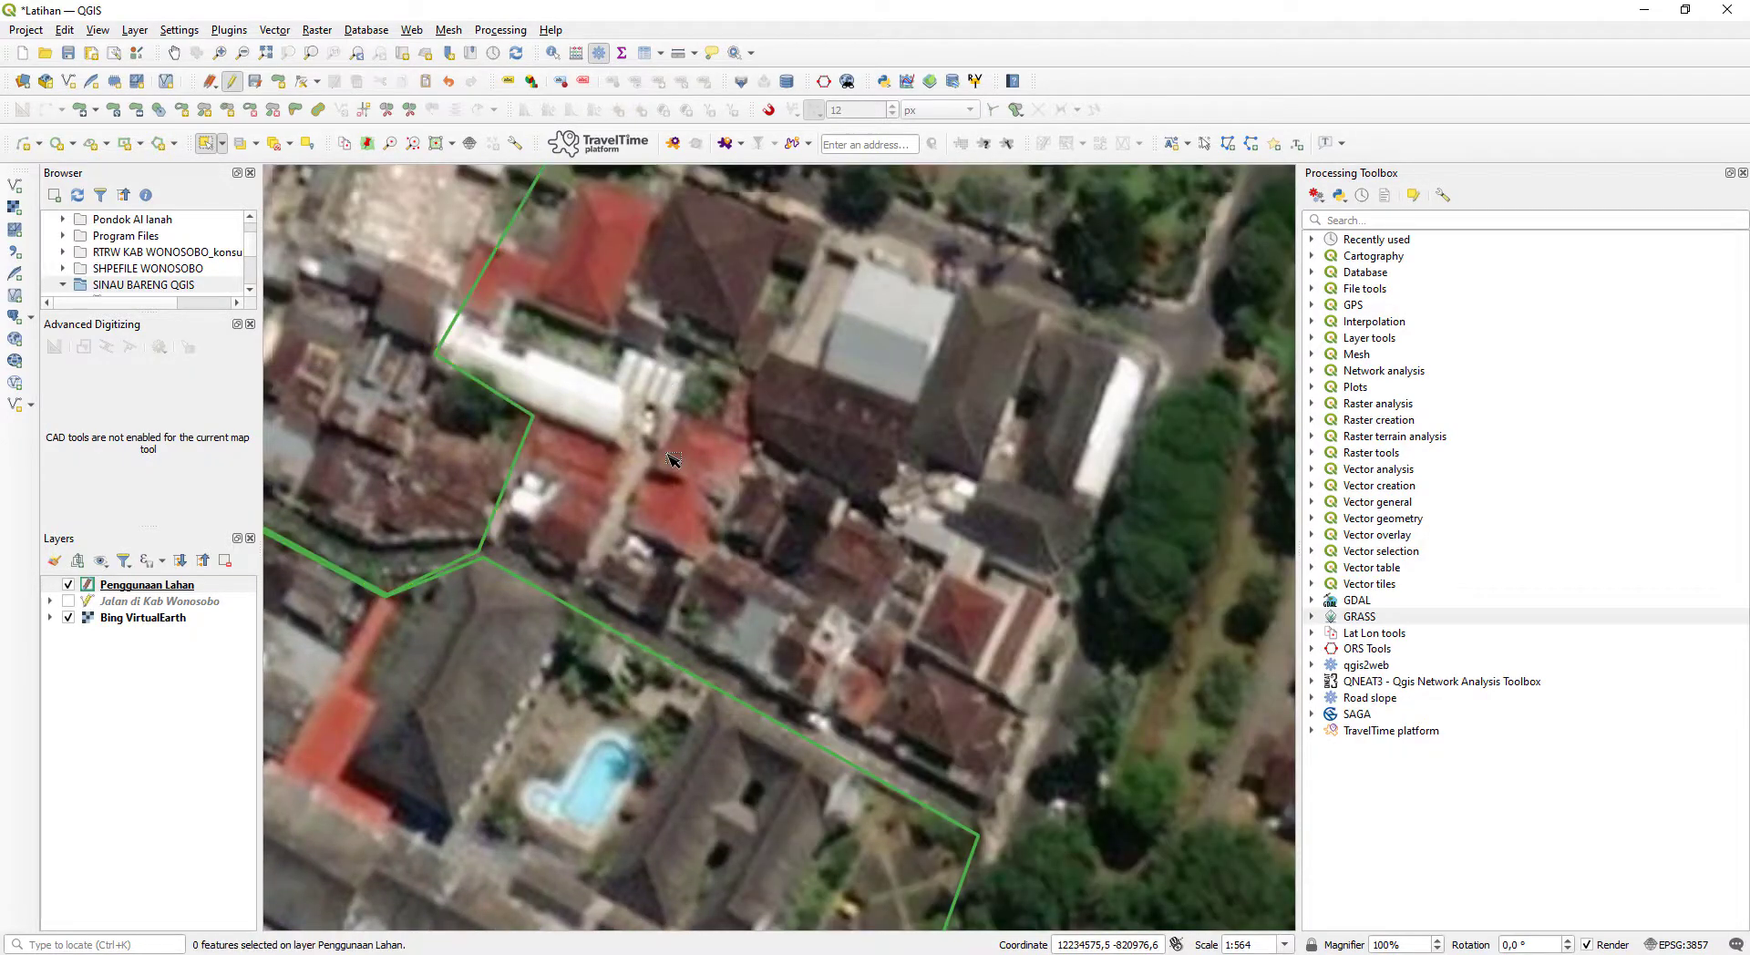
- Trace a new polygon around the buildings north of the pool complex, along the north road, east road, southern edge and western block
click(278, 81)
drag(718, 292, 677, 474)
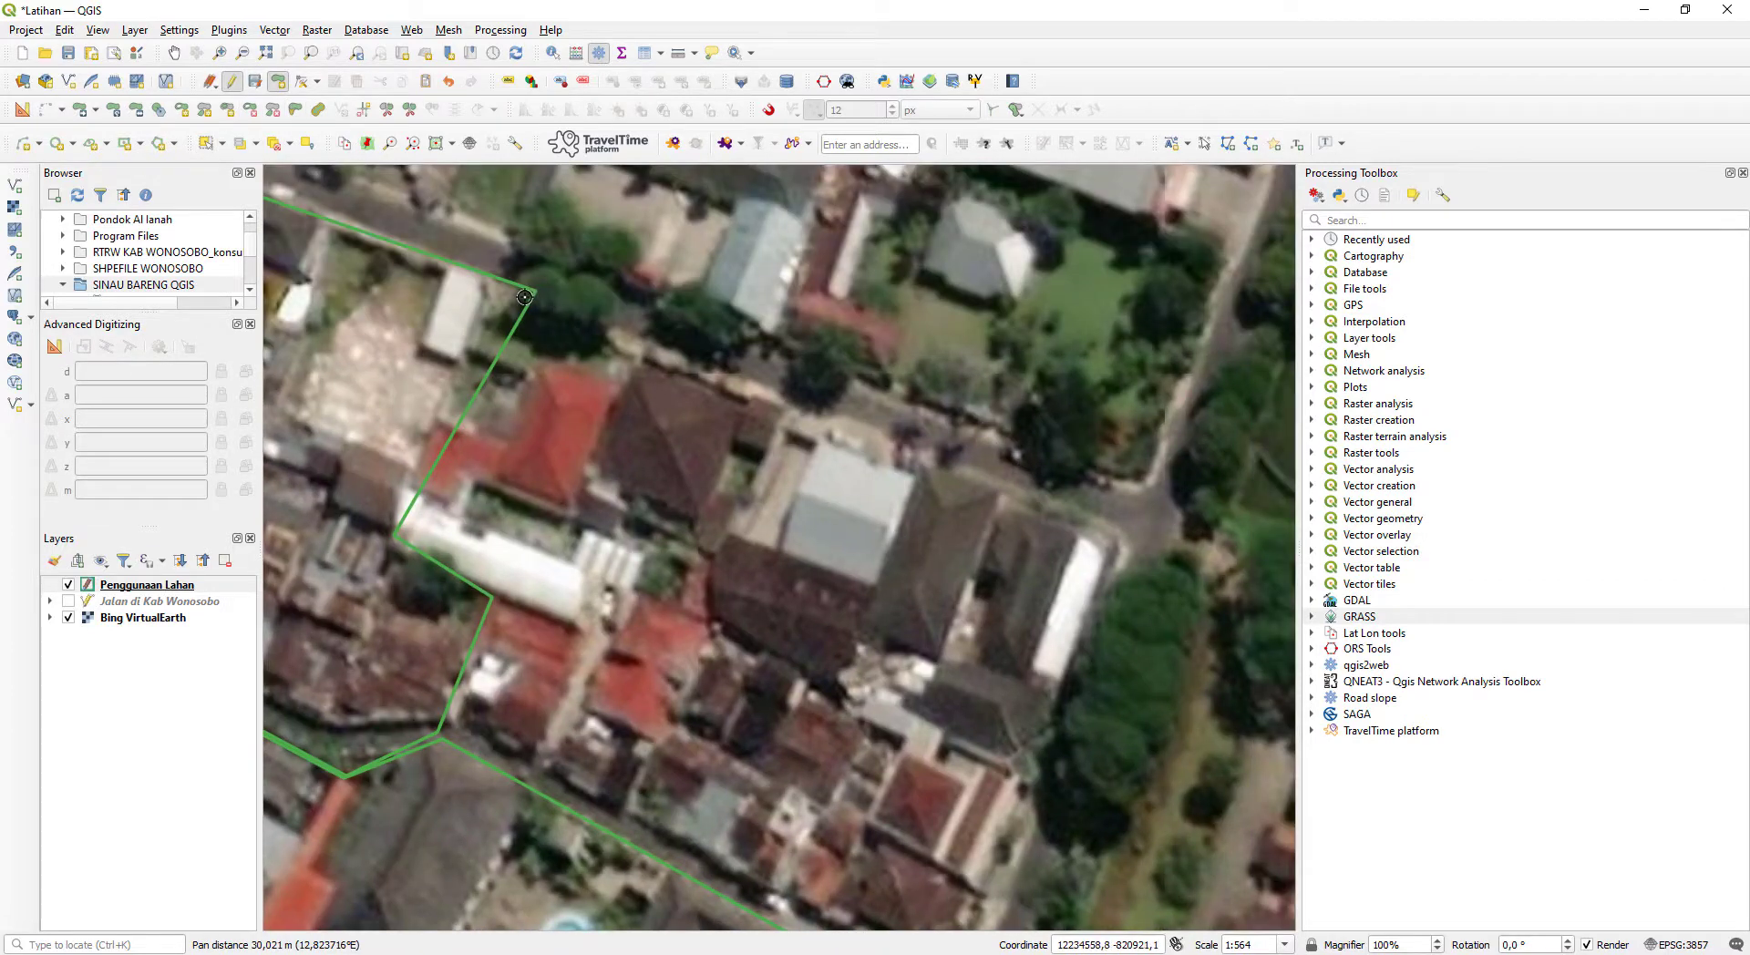
click(529, 294)
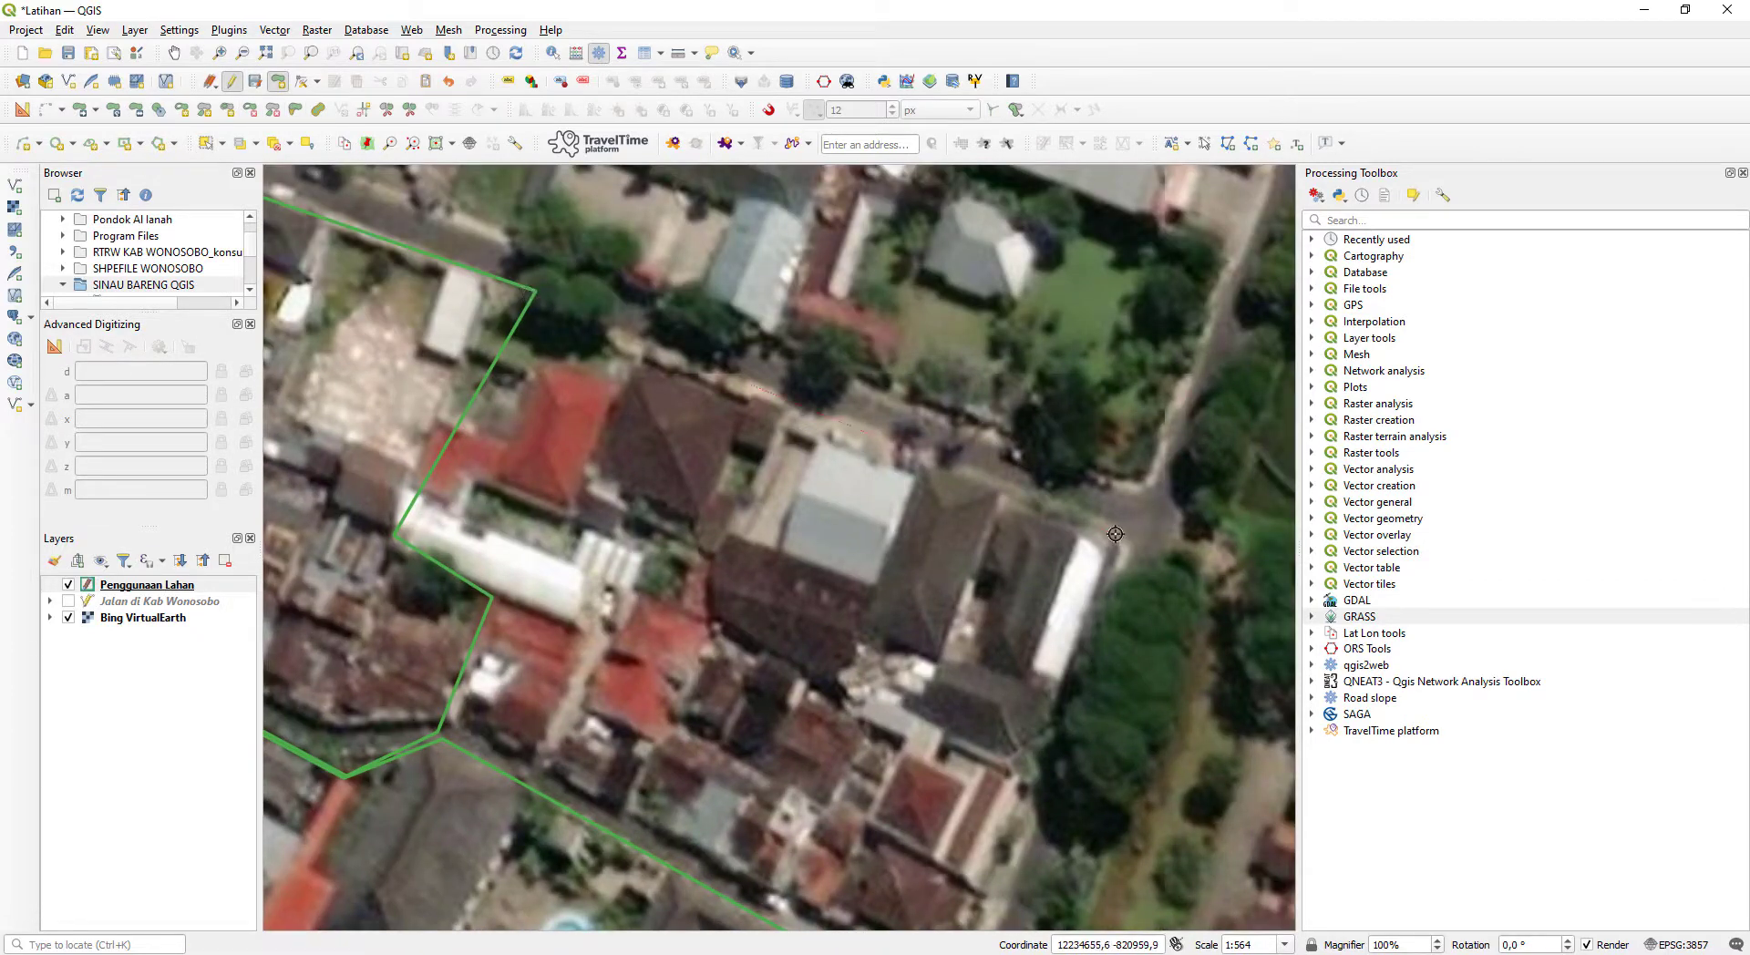
click(1117, 535)
drag(1038, 753, 1028, 460)
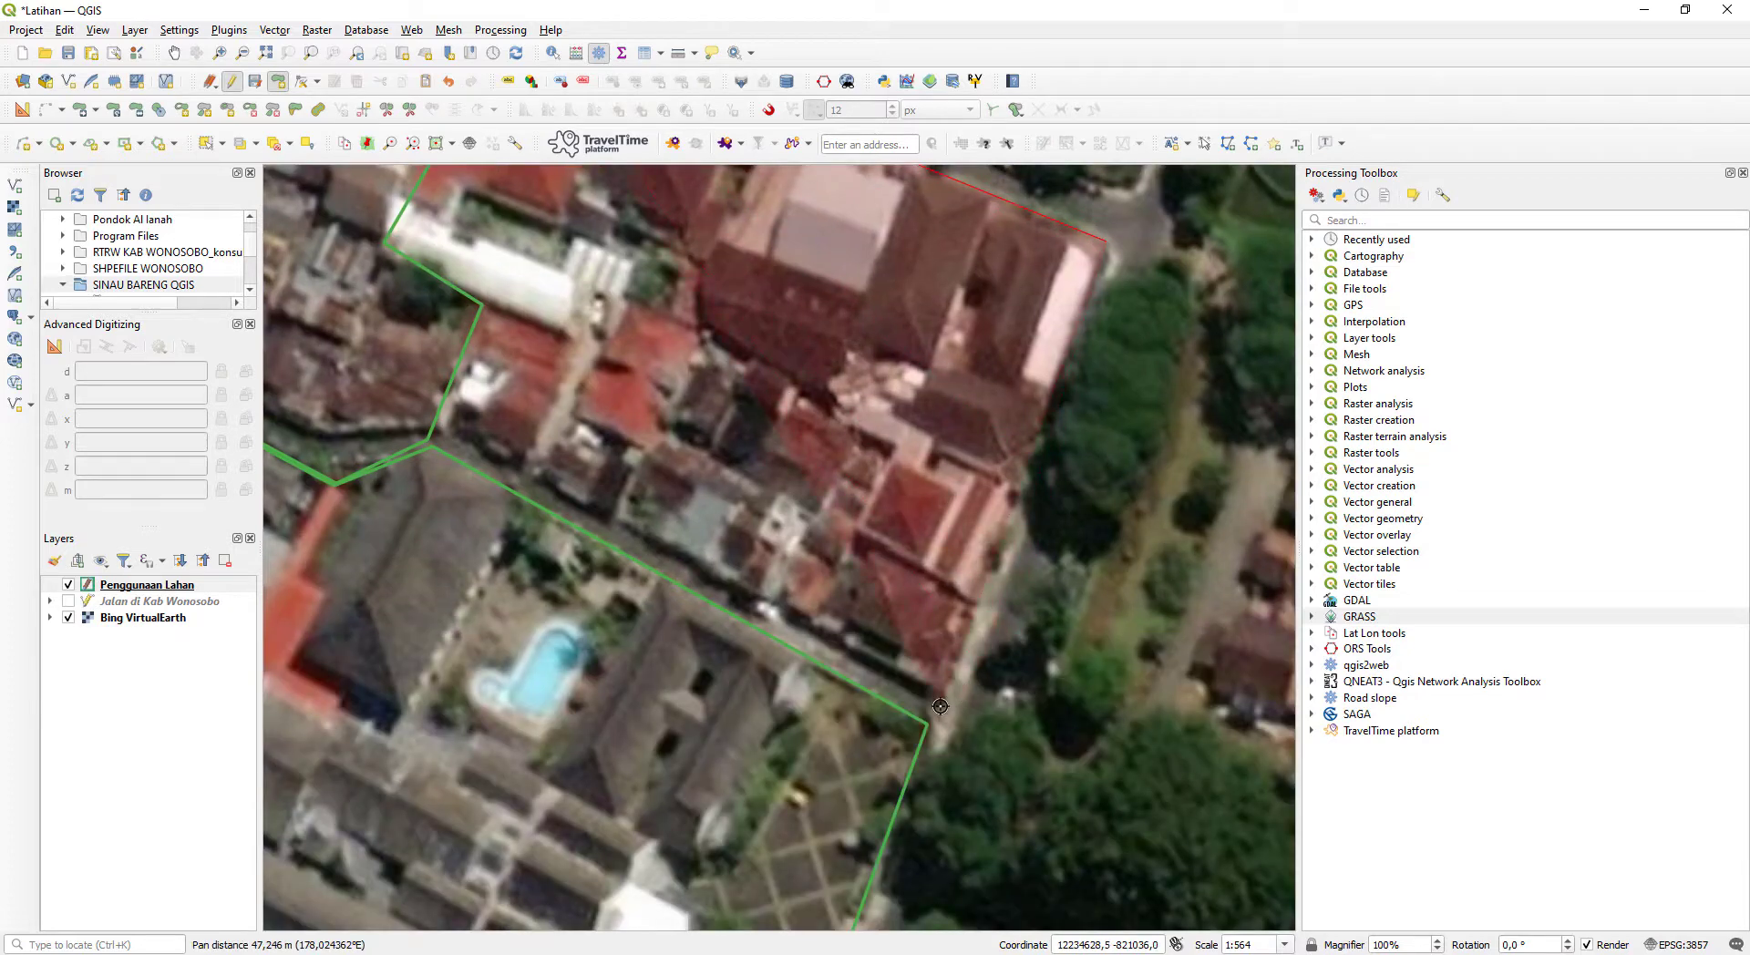
click(930, 698)
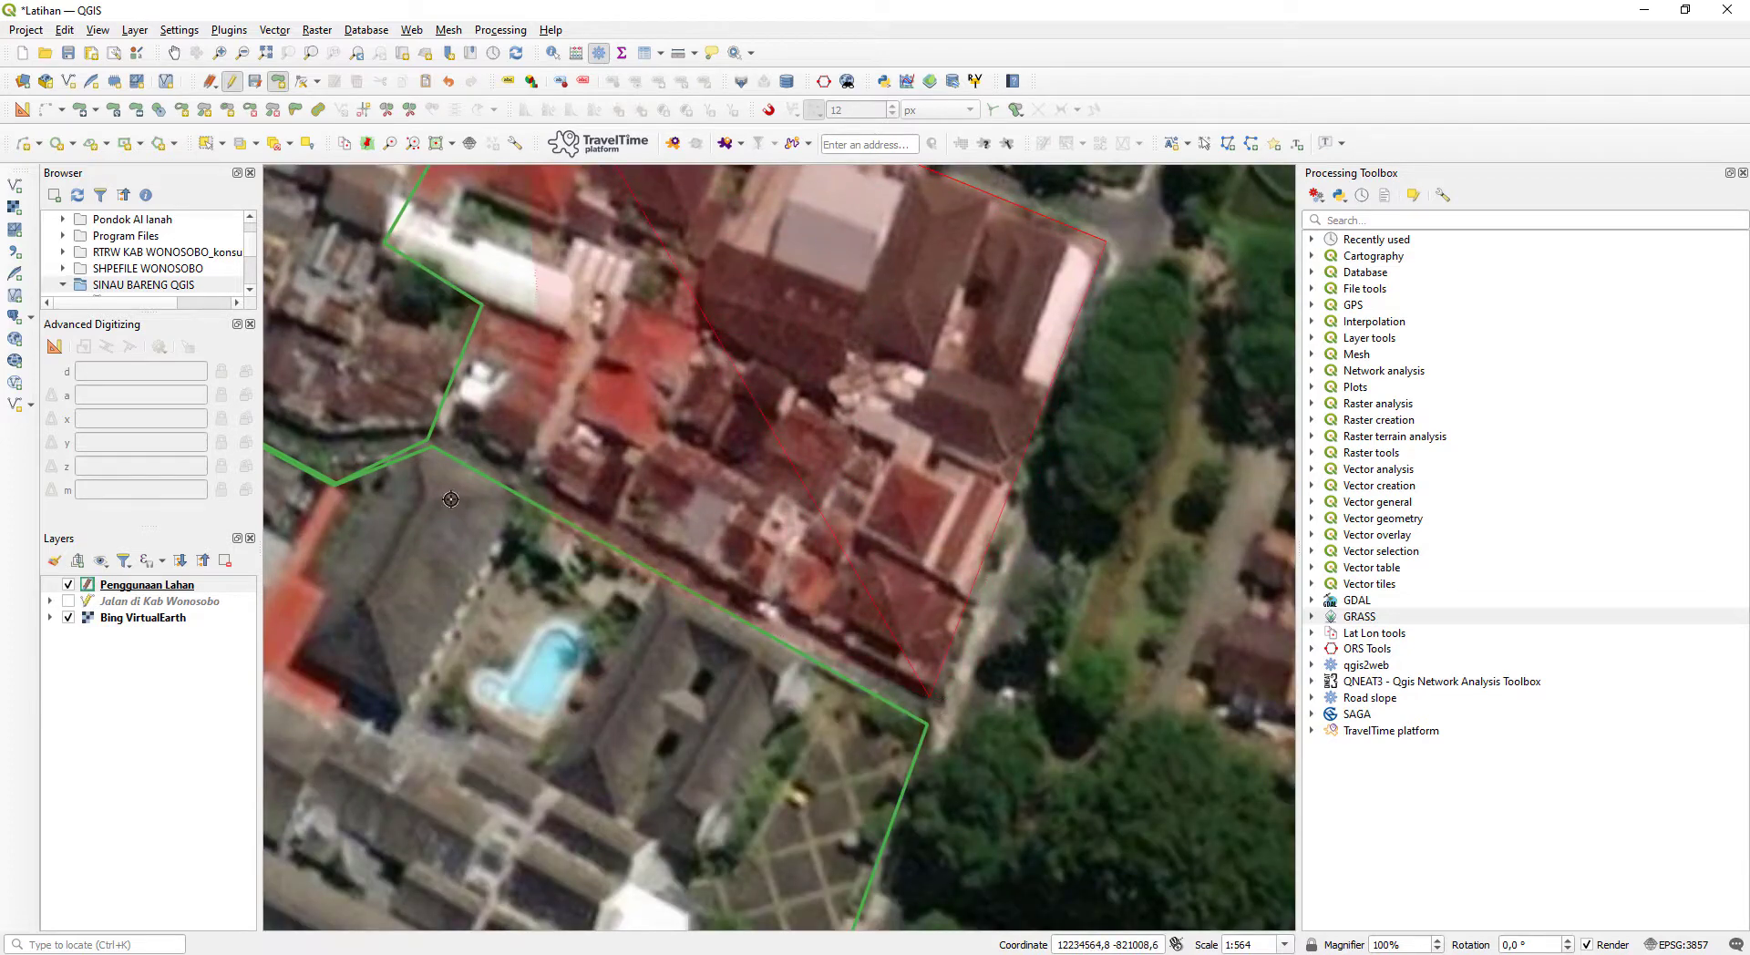
click(442, 424)
click(482, 306)
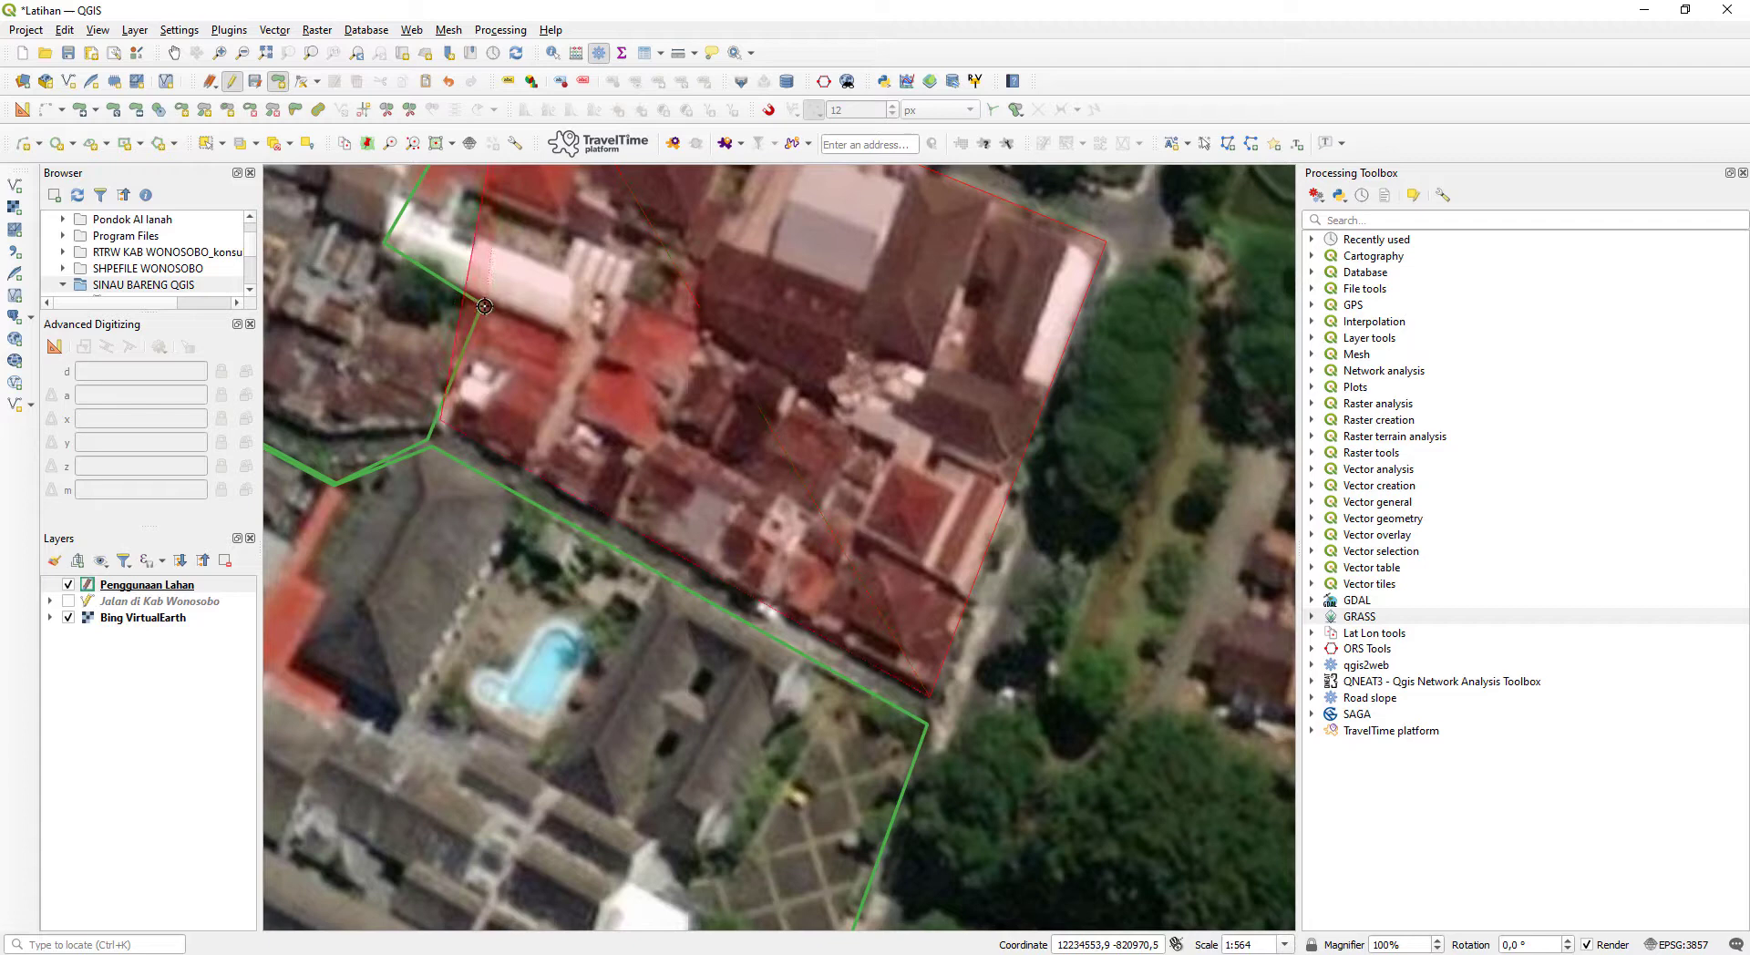
click(388, 242)
drag(485, 270, 484, 681)
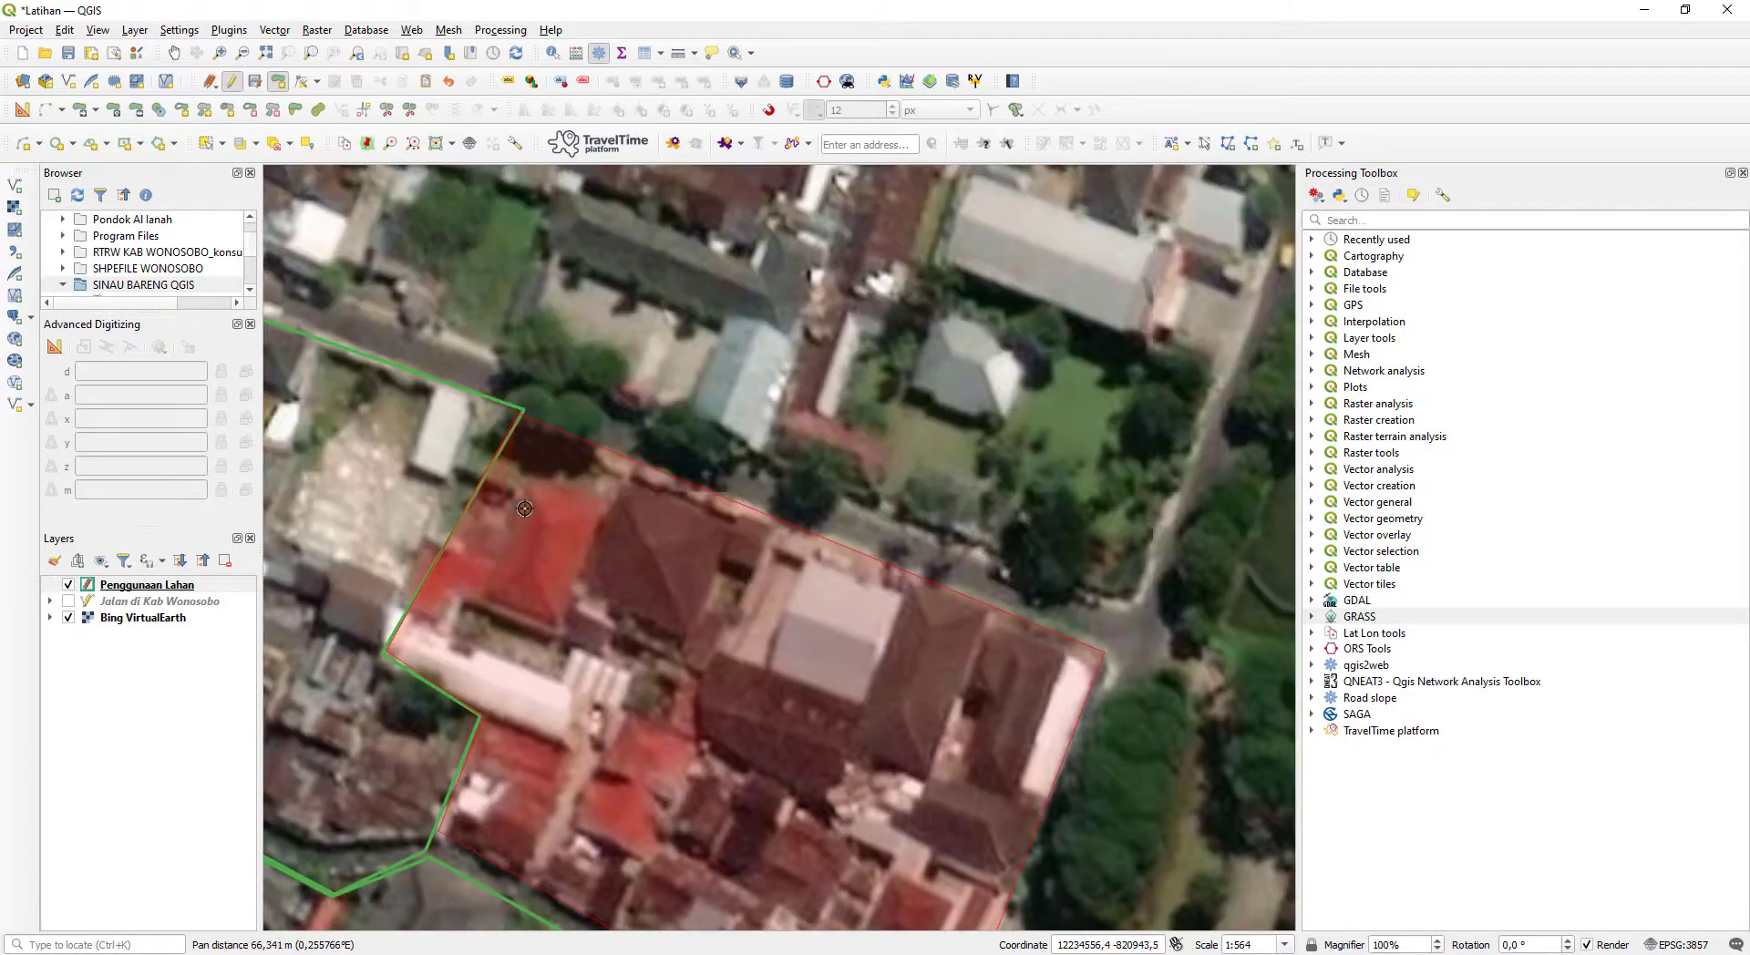
- Finish the polygon north of the pool complex, check the category list in Notepad, and save it with id 3
right_click(495, 459)
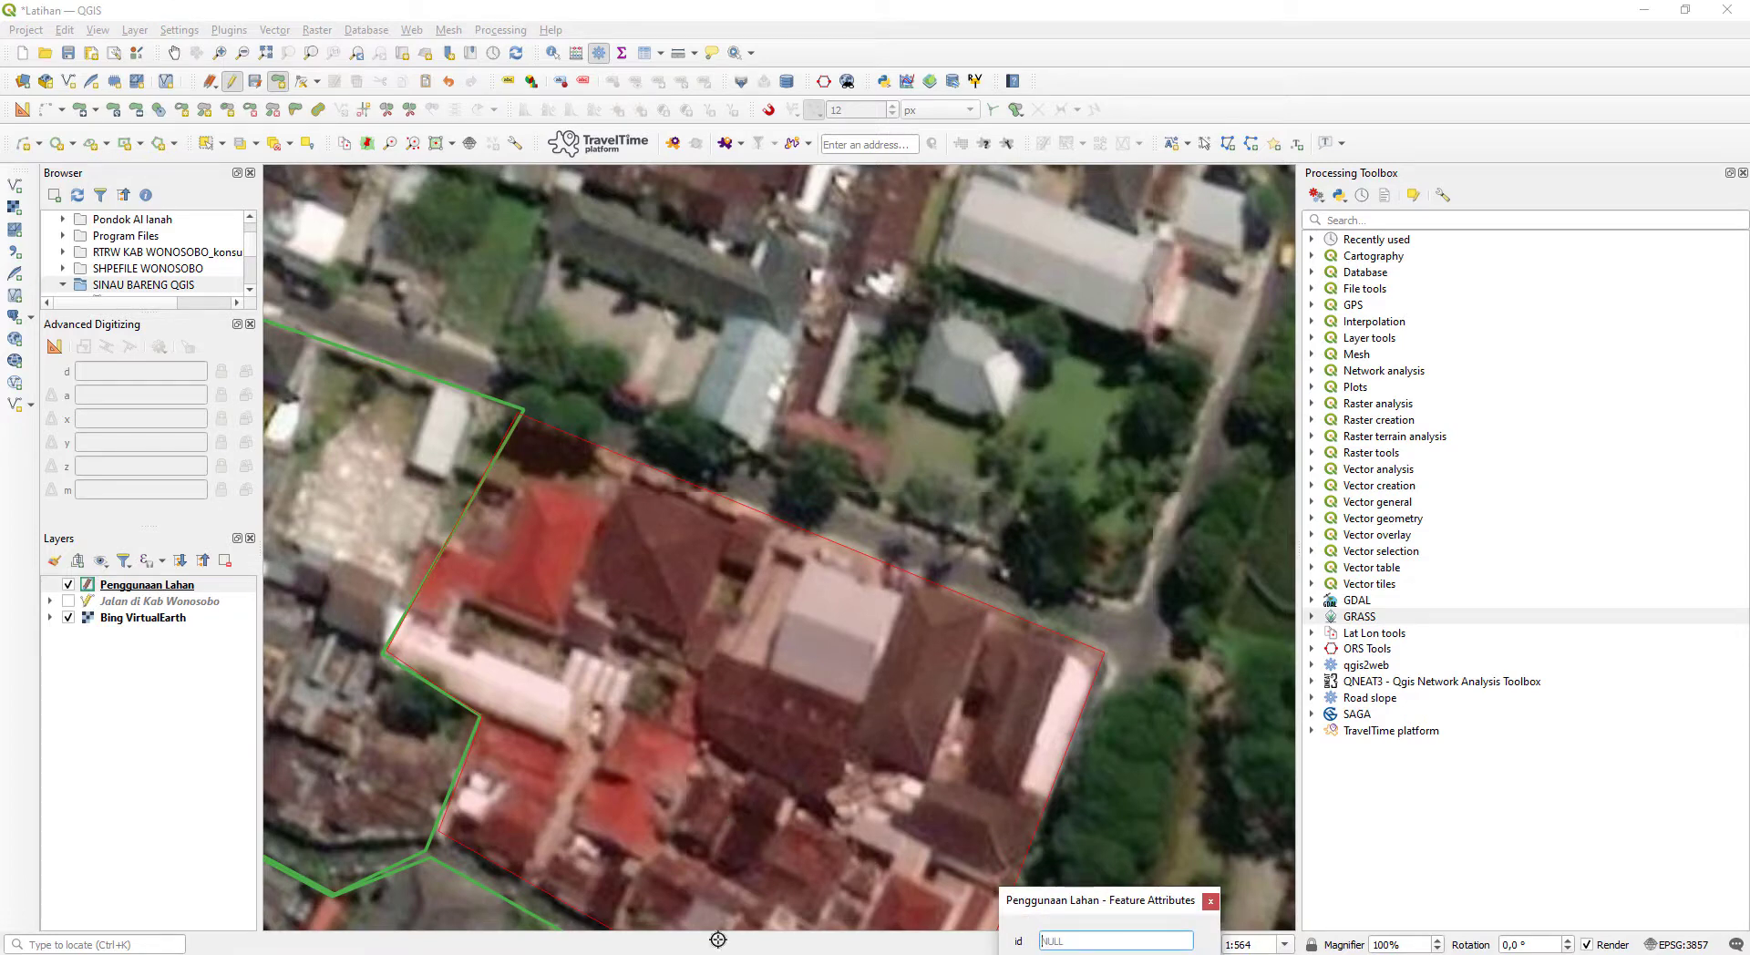
key(alt+Tab)
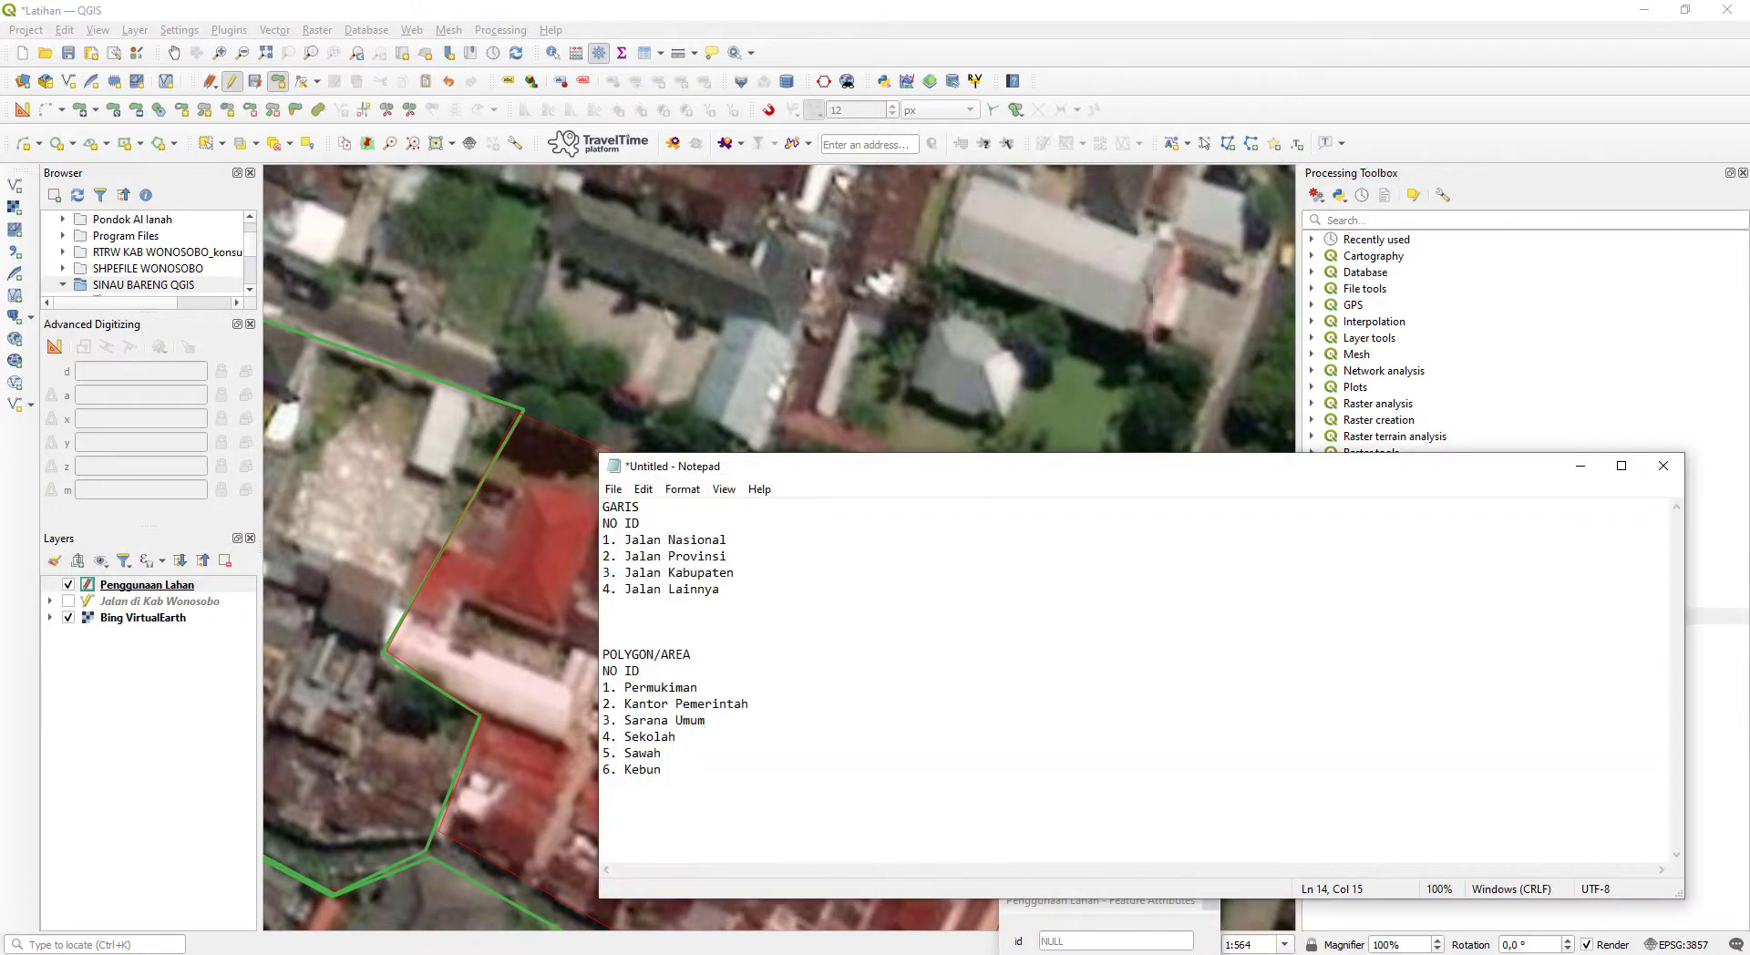
click(1587, 474)
drag(1094, 902, 1044, 629)
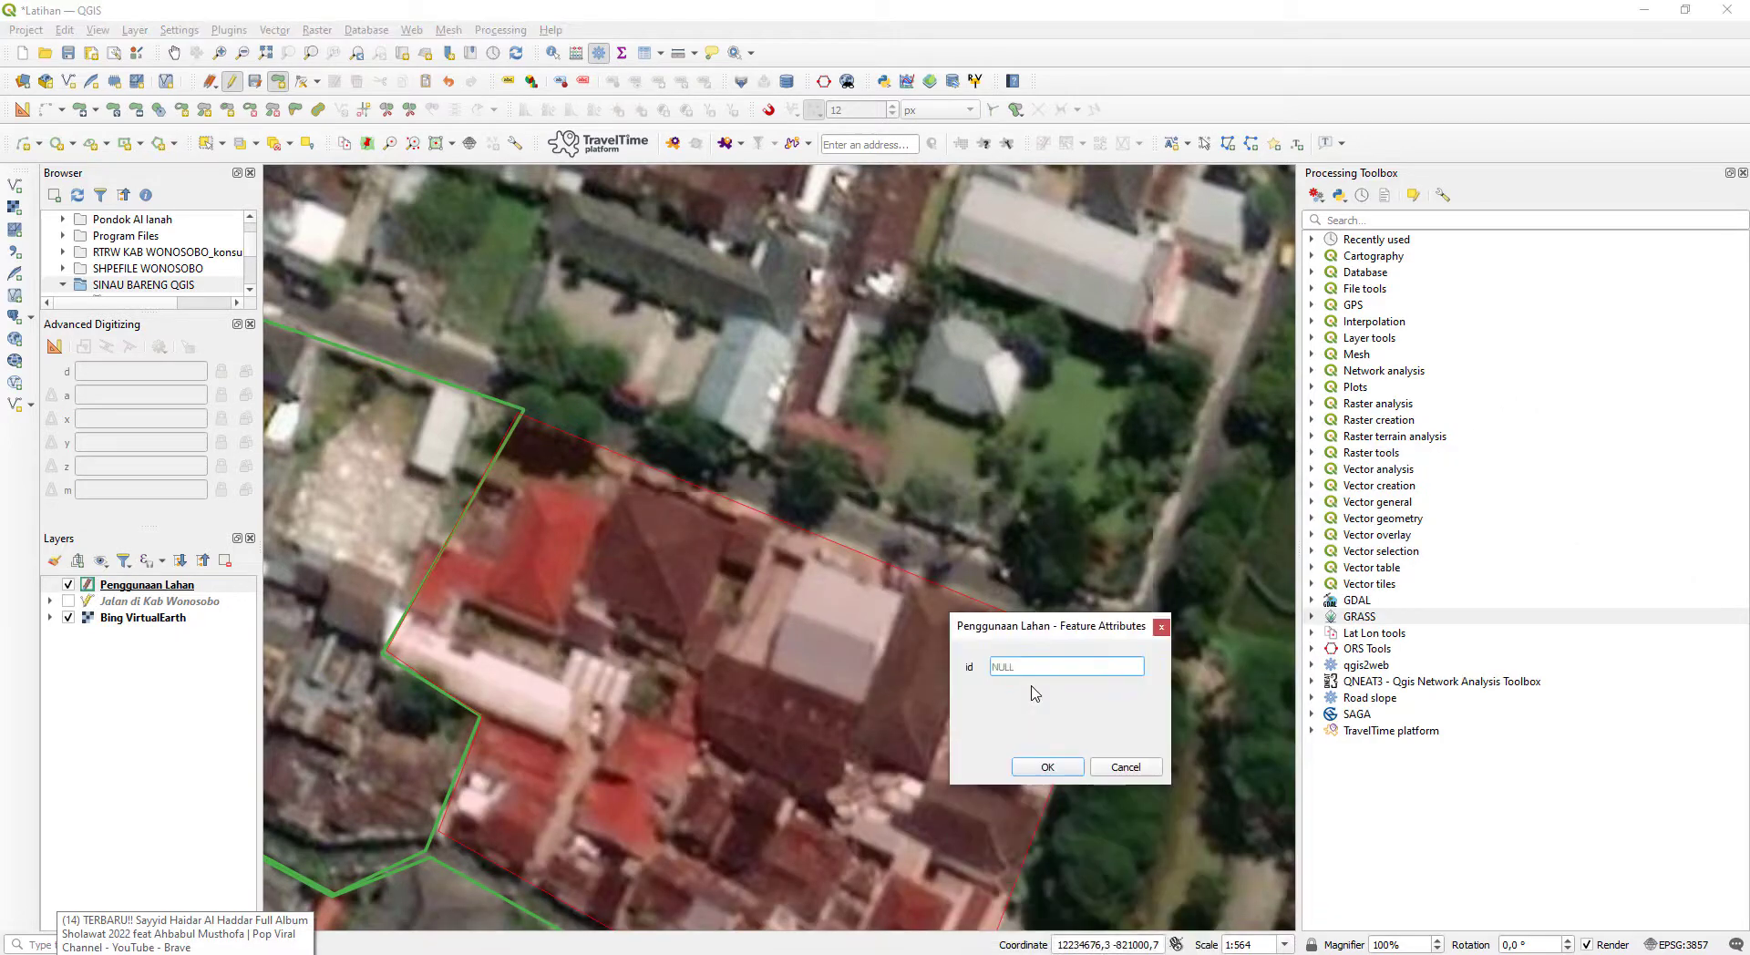
text(3)
key(Return)
- Trace and close a polygon around the narrow building strip between the main road and the large block southwest of the pool complex
scroll(478, 541, up, 1)
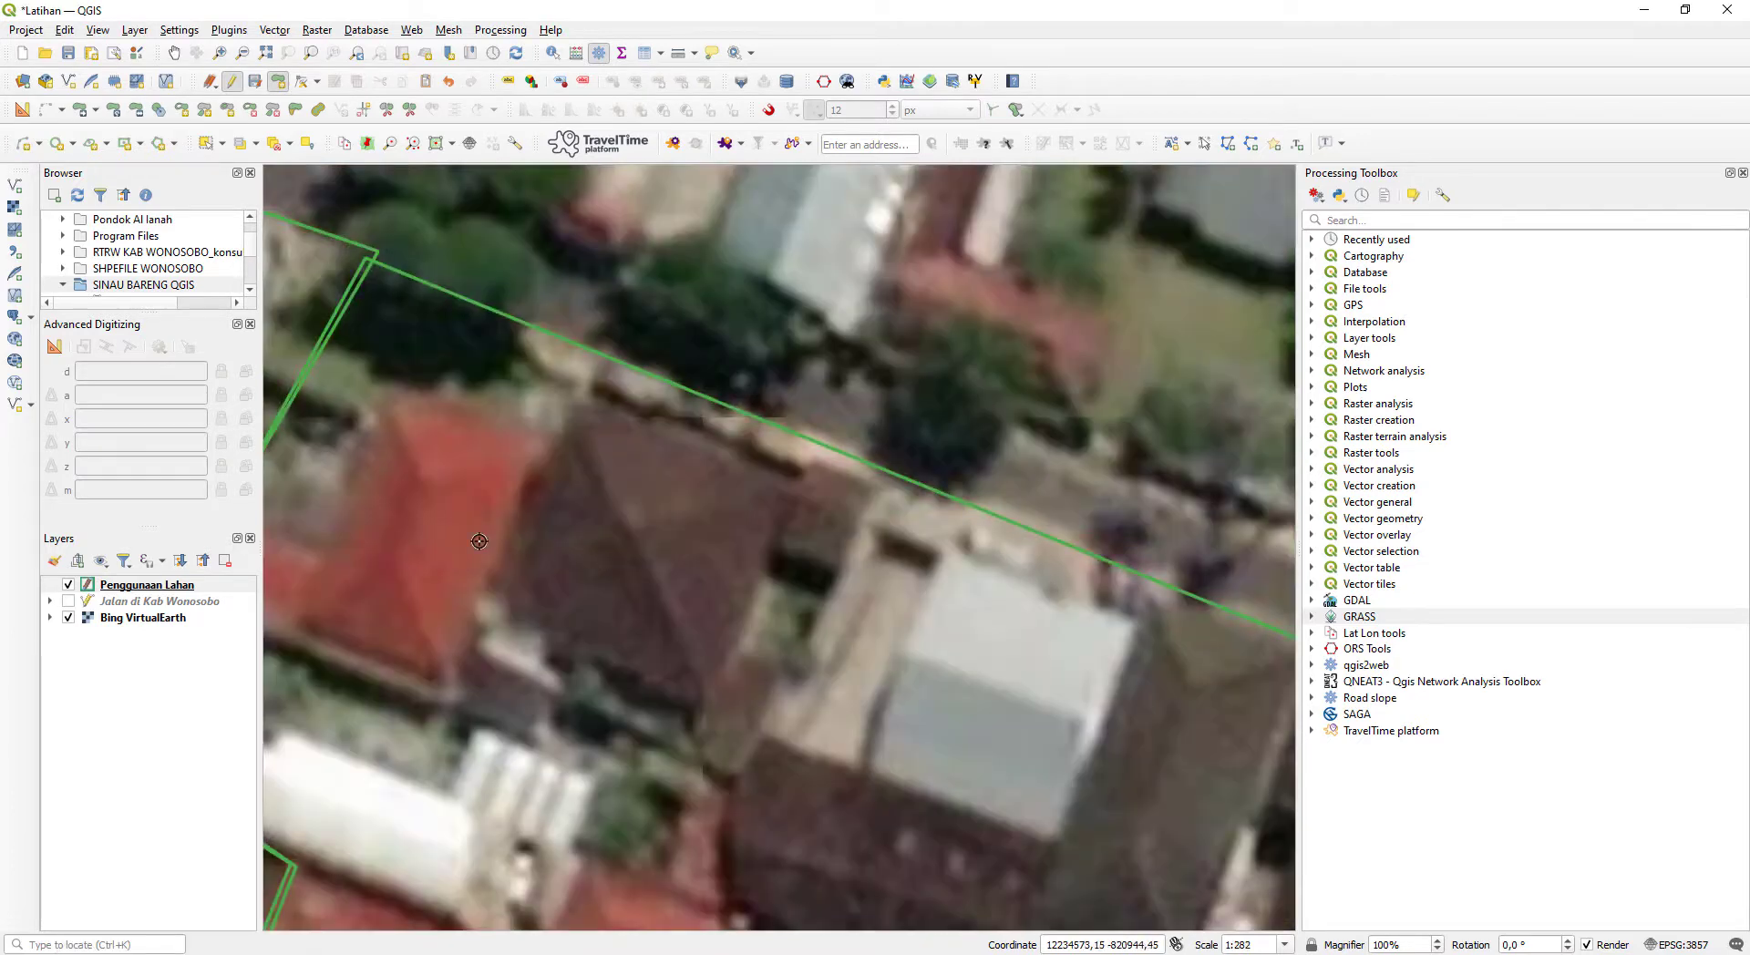
drag(478, 542, 860, 544)
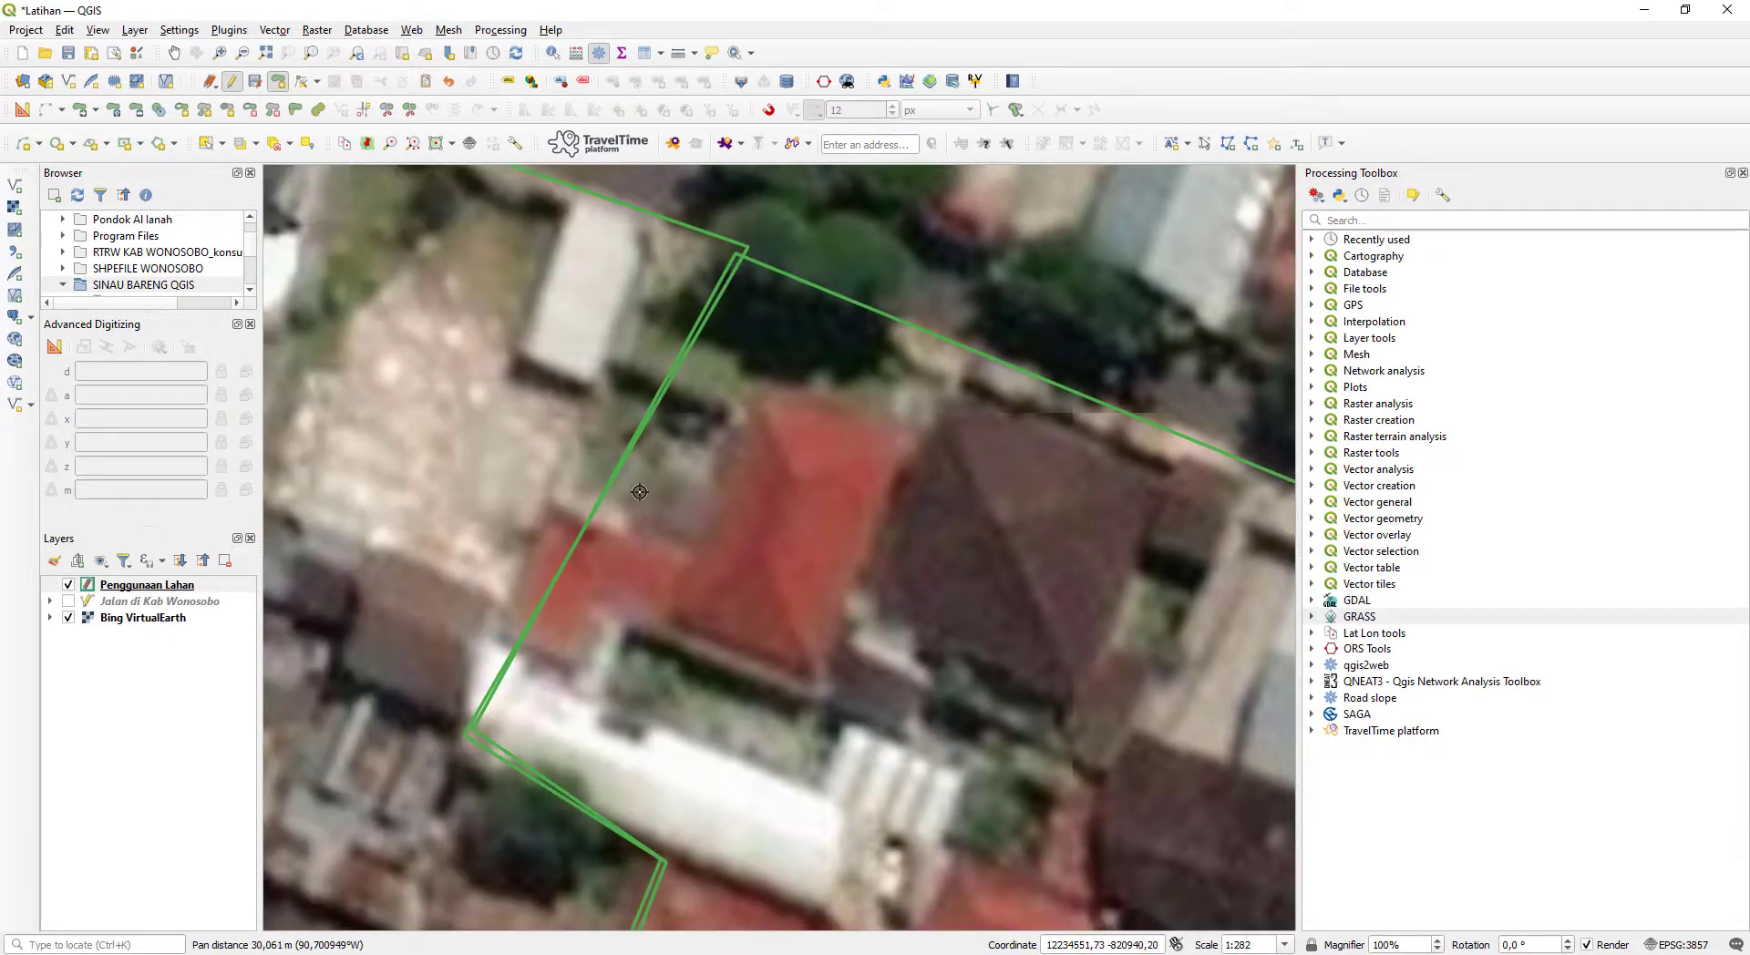
scroll(625, 454, down, 1)
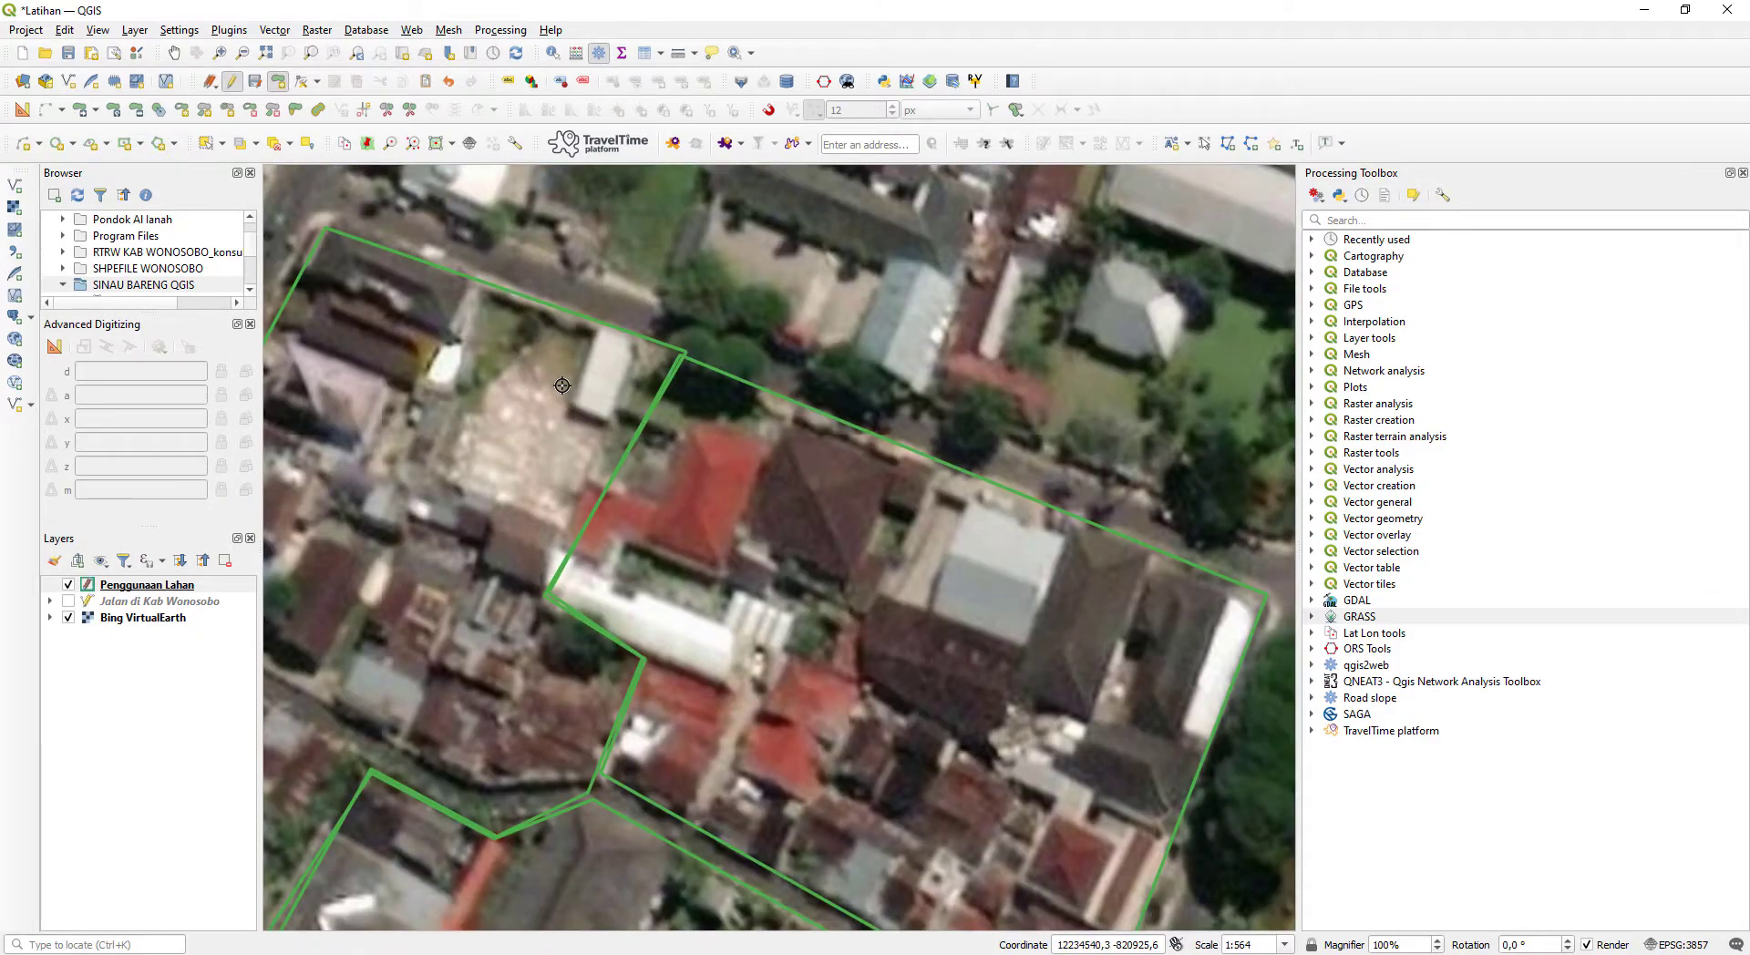
scroll(562, 389, down, 2)
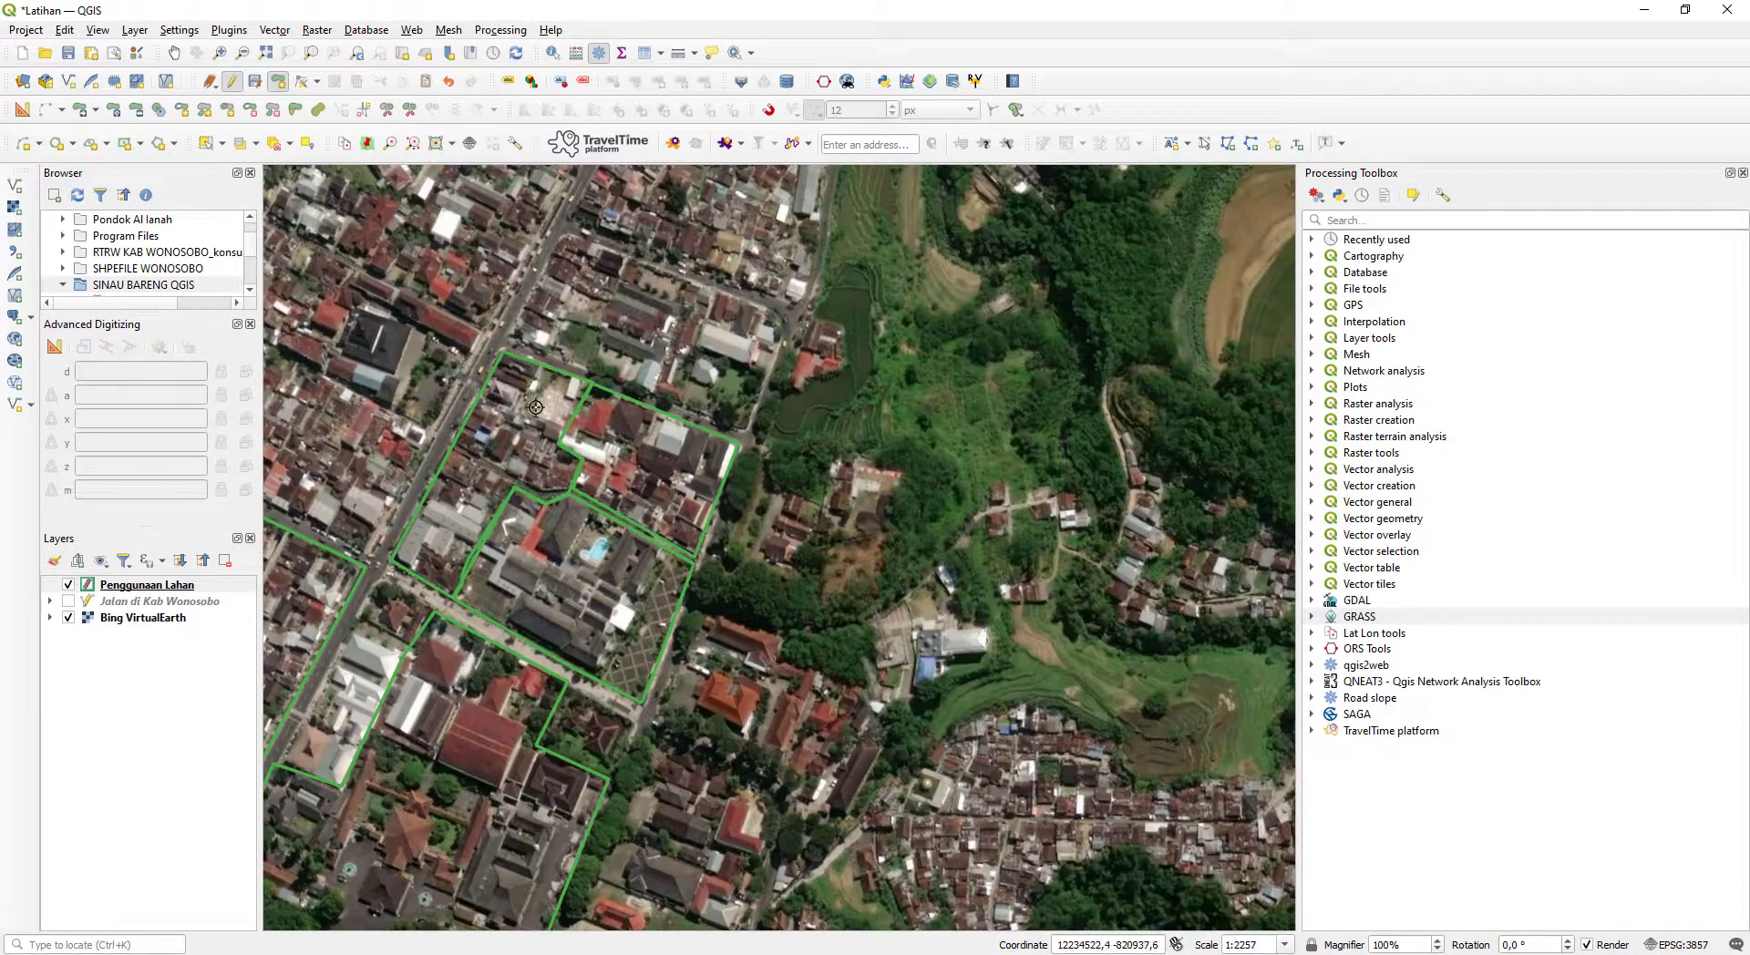
drag(586, 456, 1012, 157)
scroll(636, 489, up, 1)
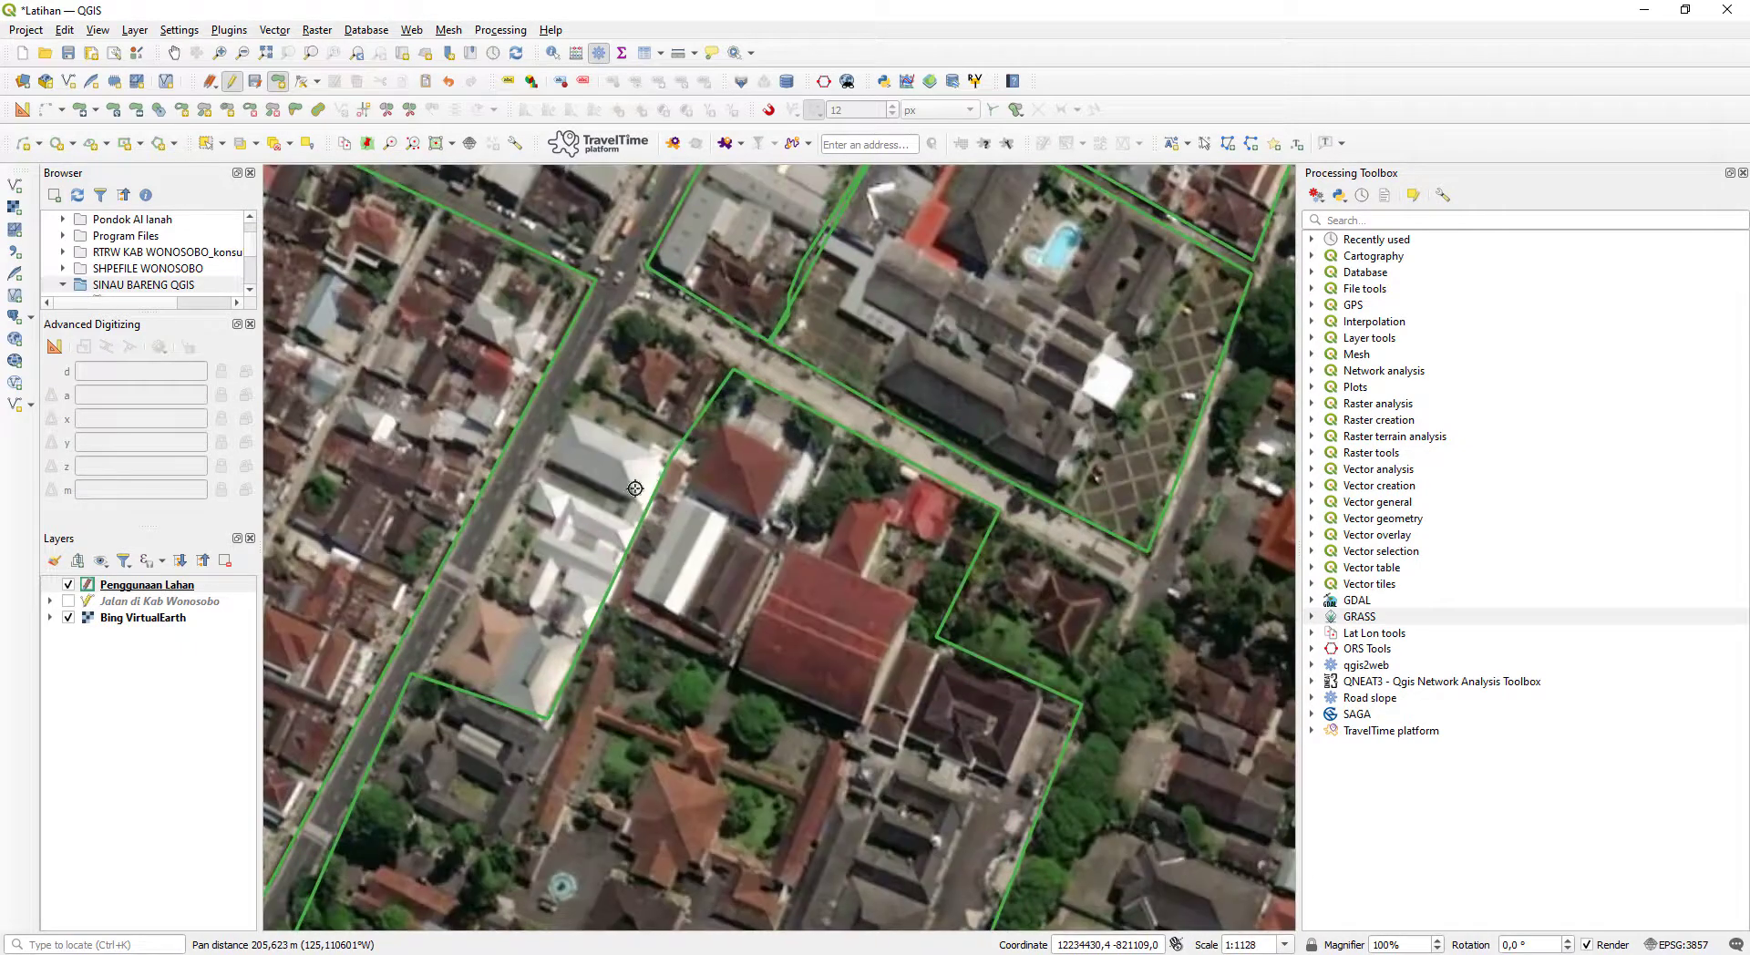
click(734, 370)
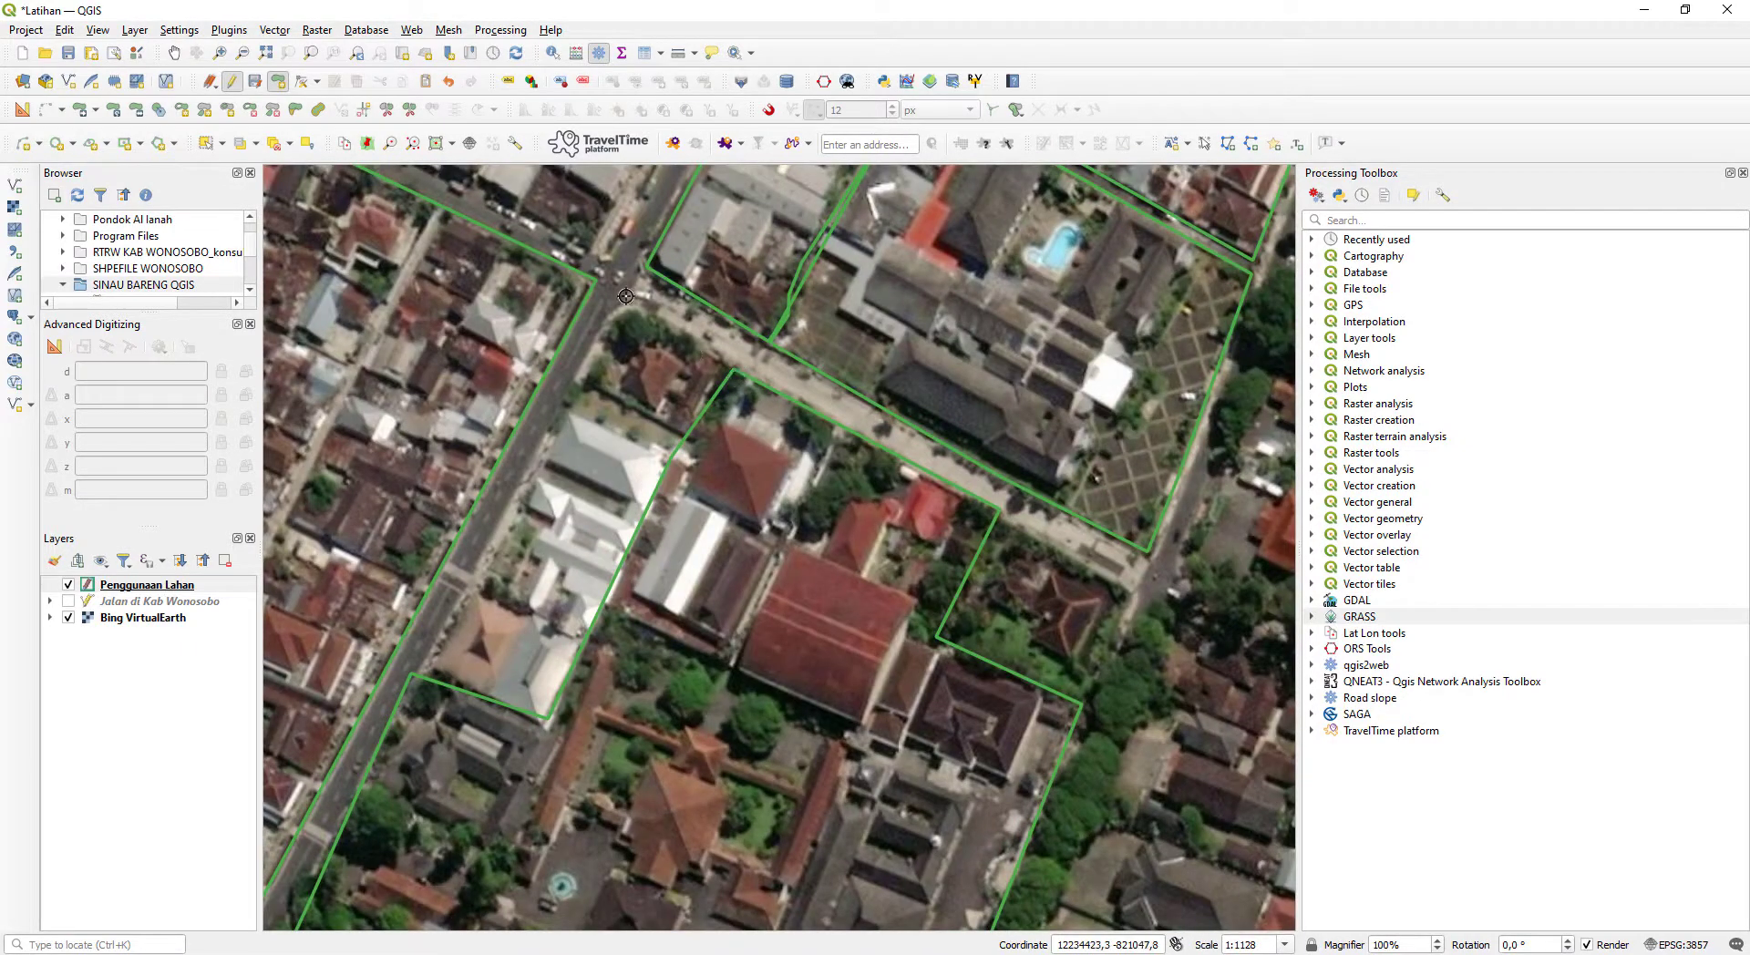
click(625, 304)
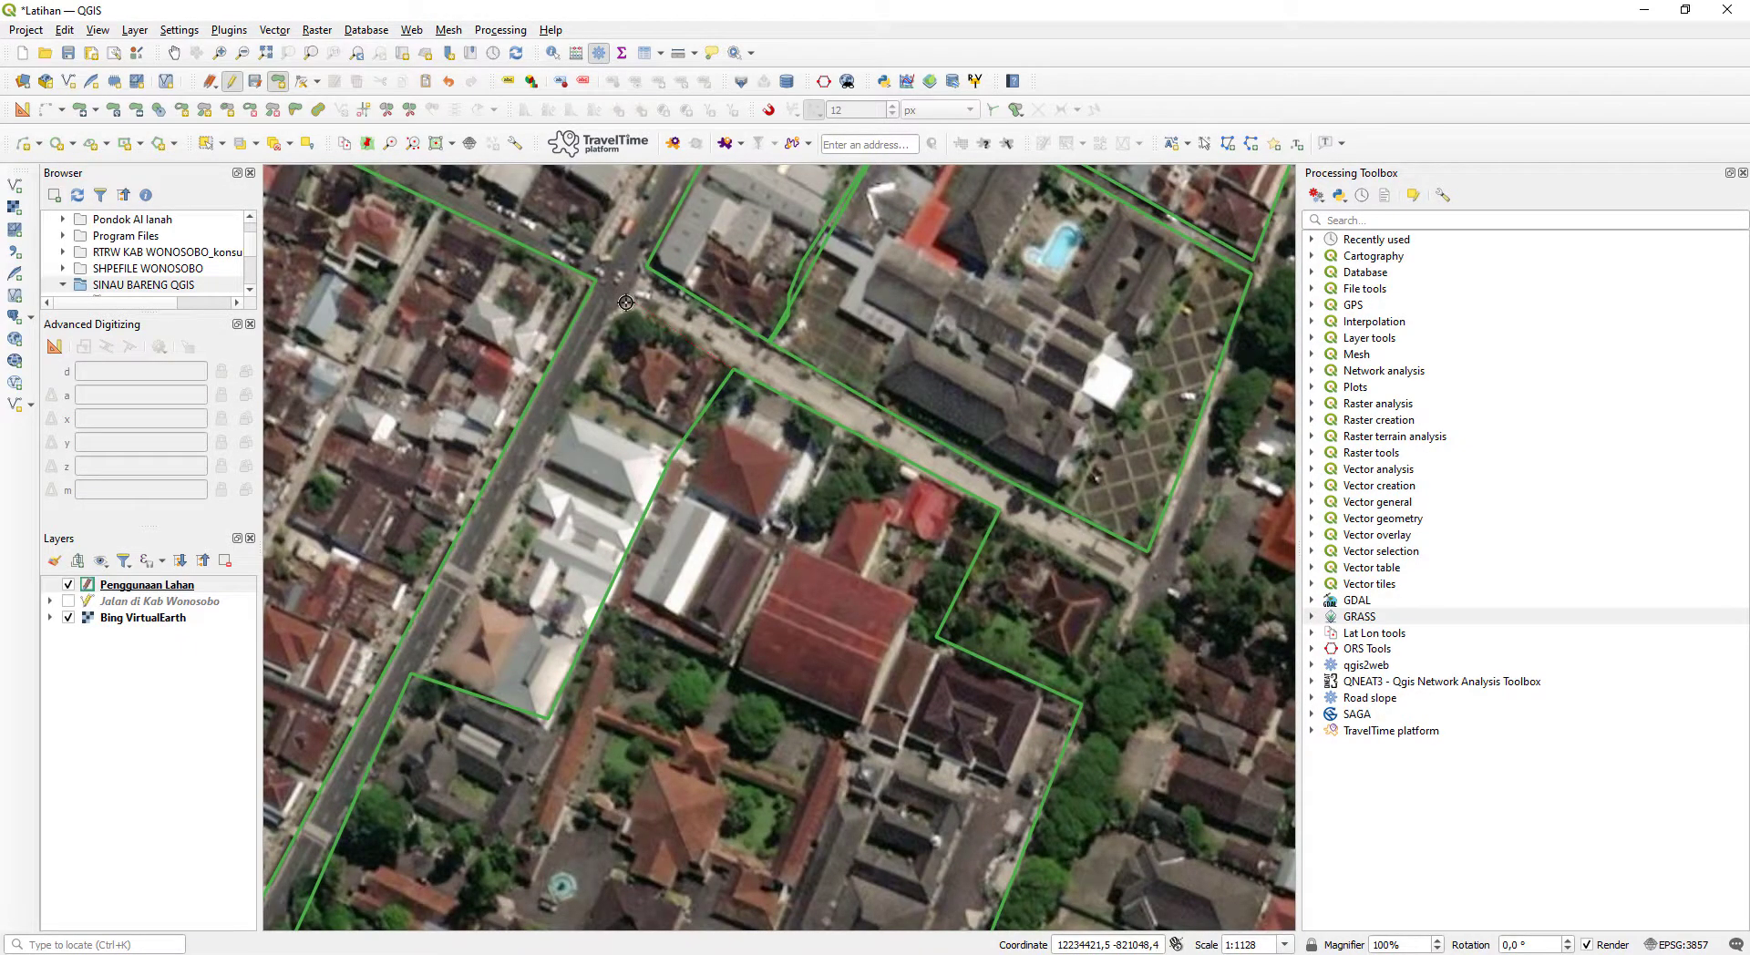
click(421, 671)
click(547, 722)
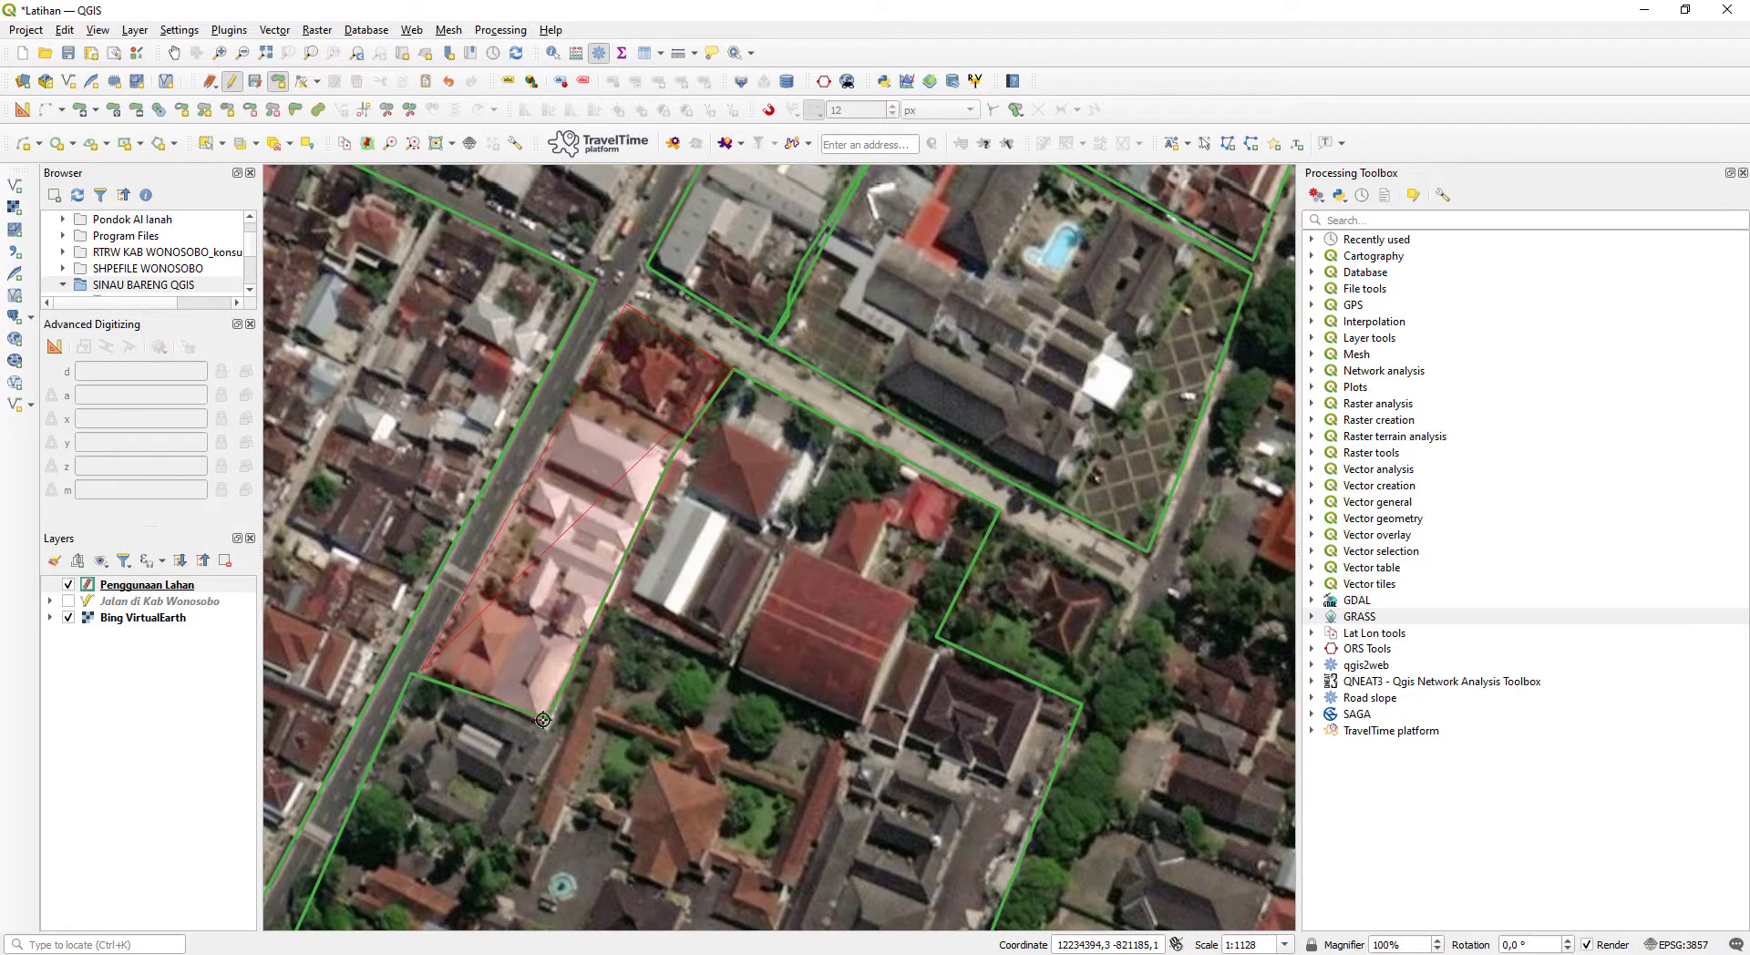
click(673, 447)
click(727, 374)
right_click(728, 373)
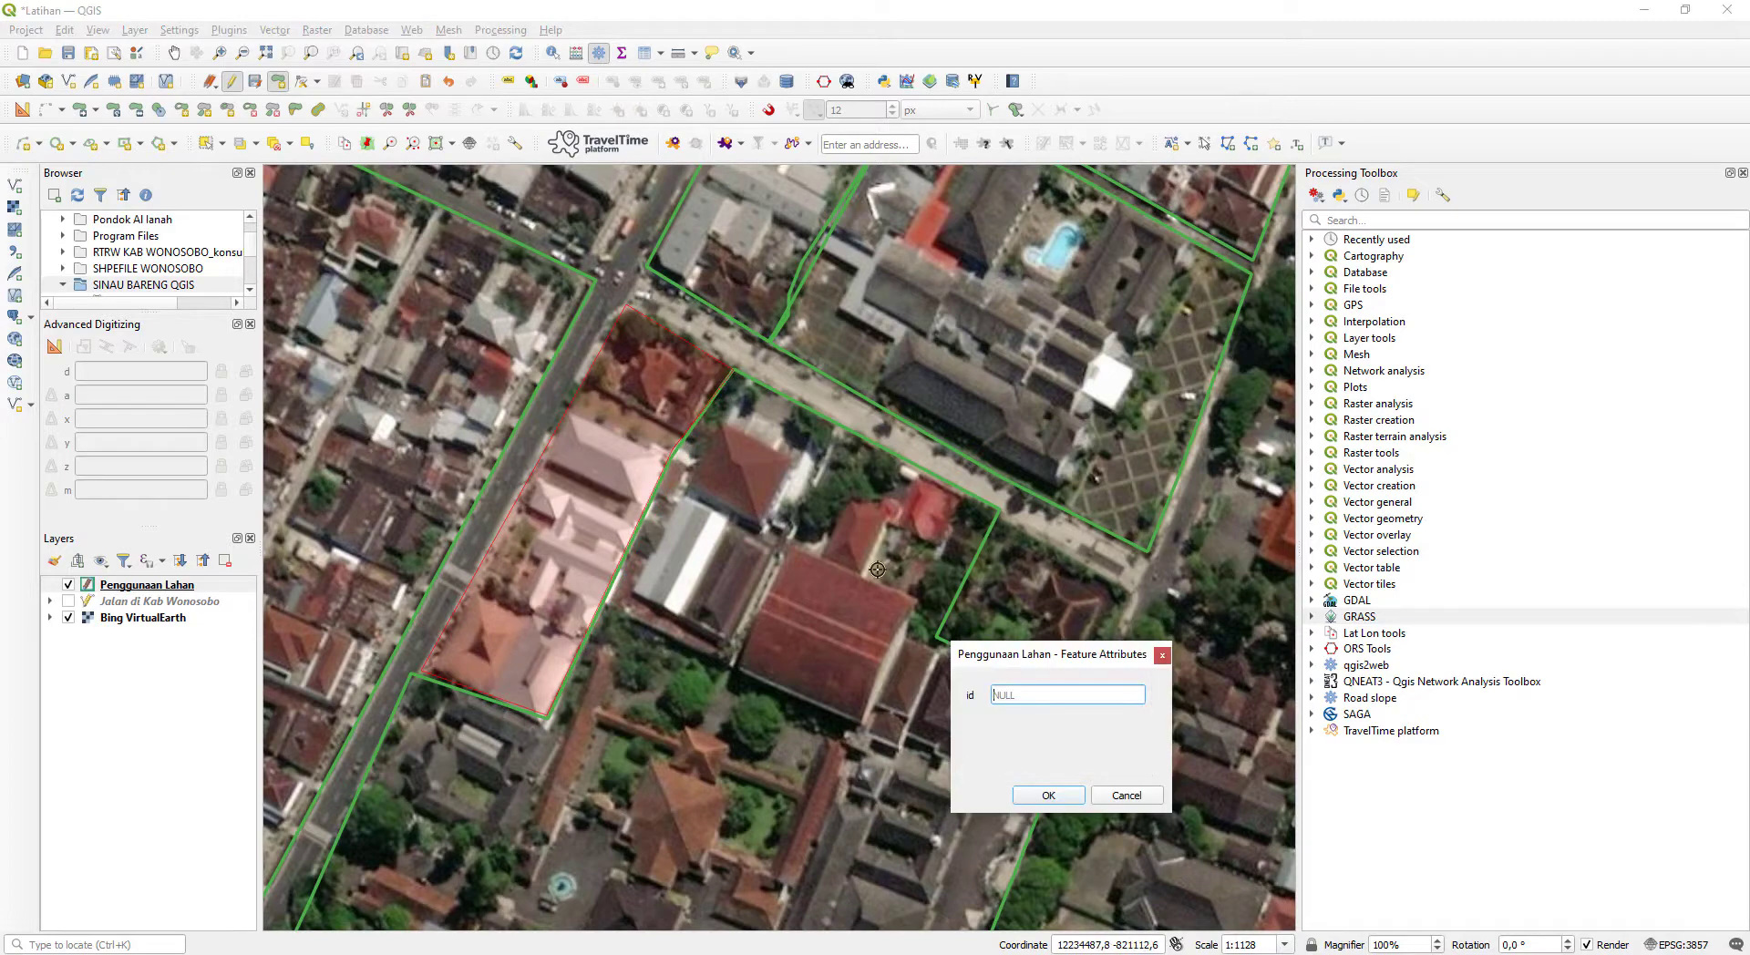
- Check the polygon category list in Notepad and save the new roadside polygon with id 1
click(189, 953)
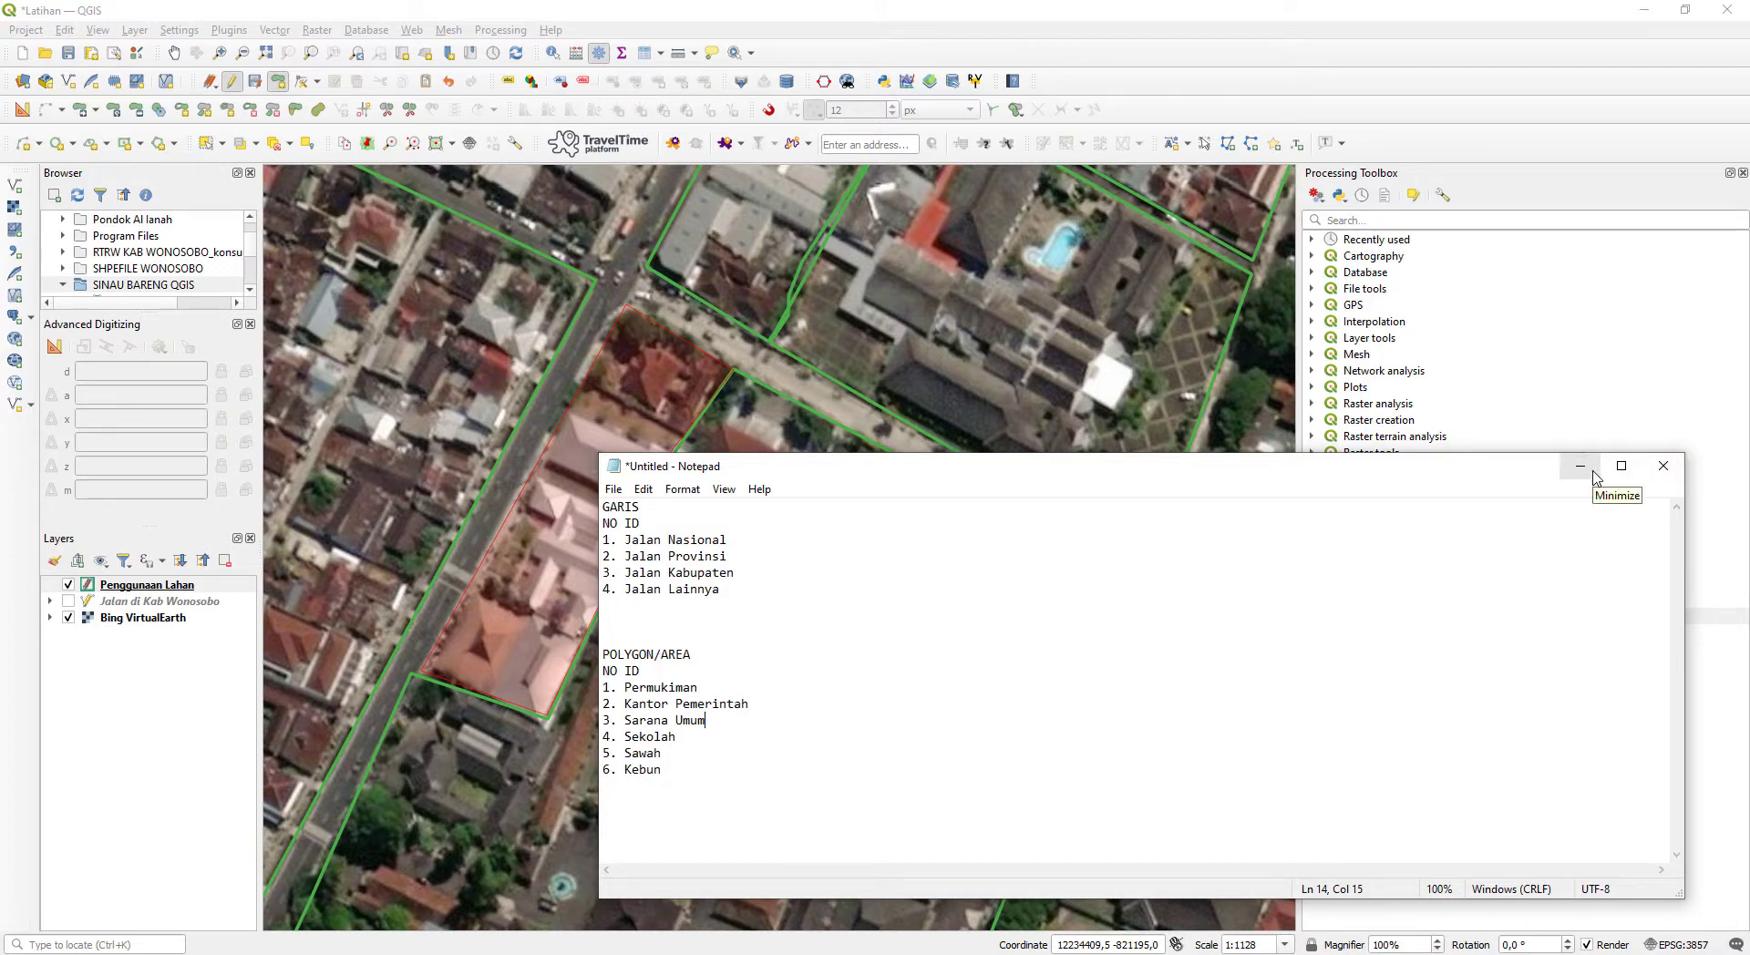
click(1593, 472)
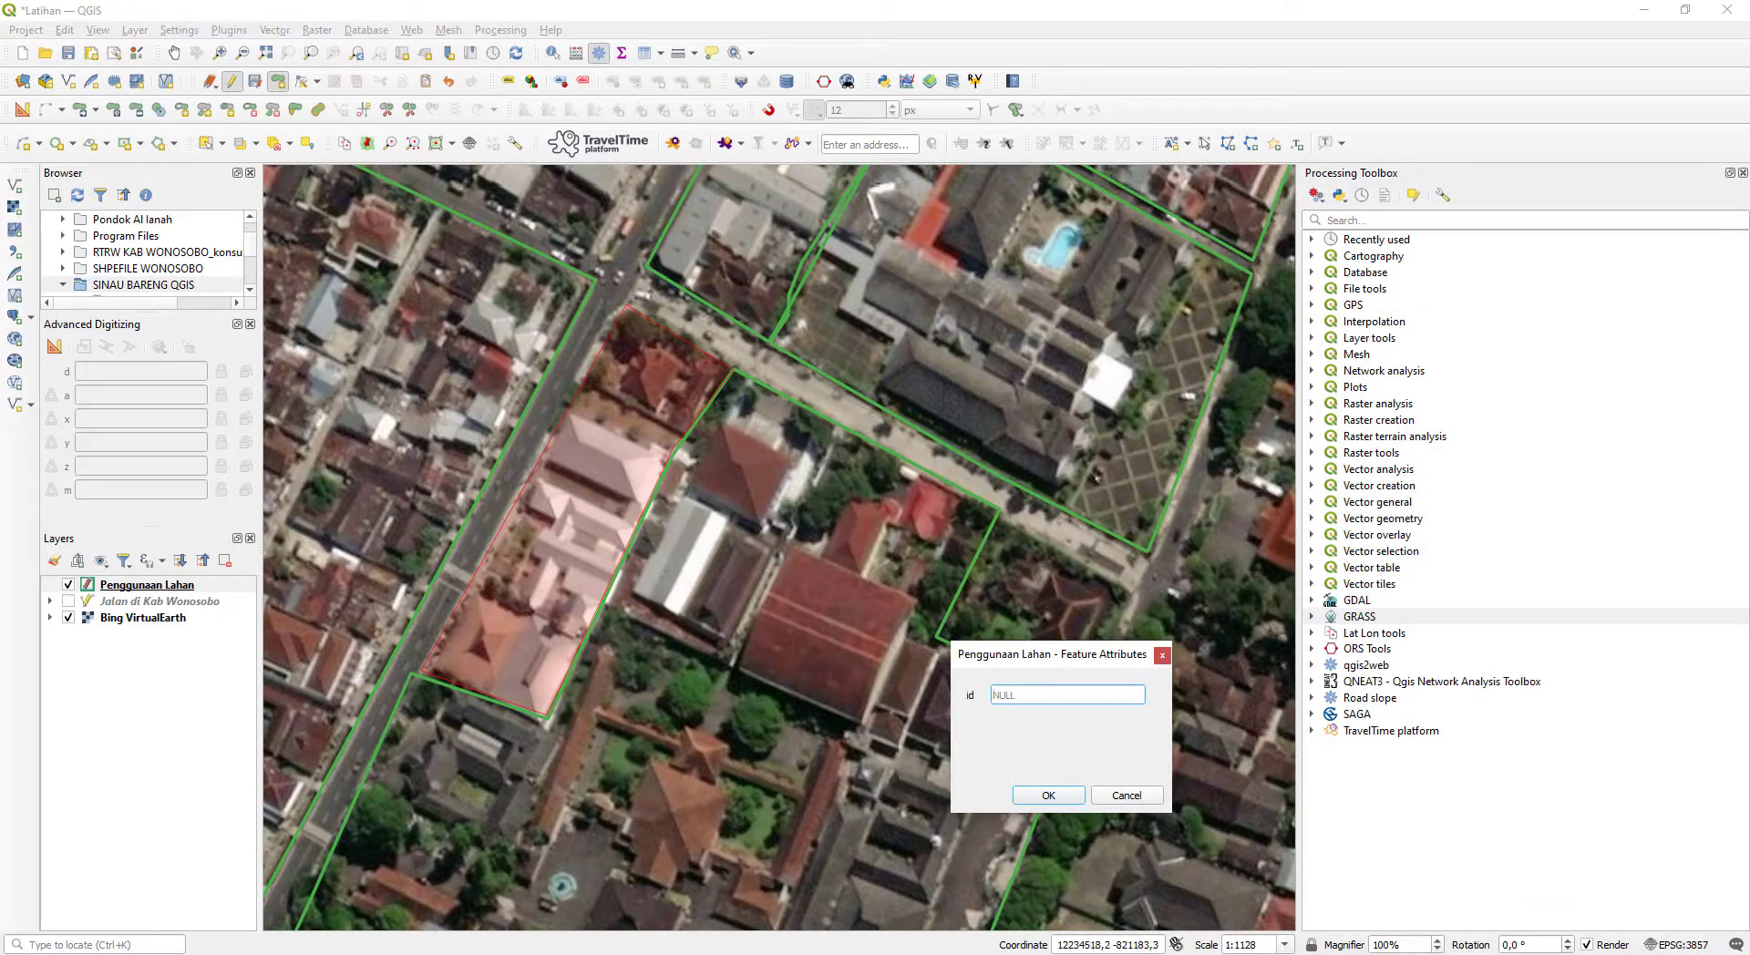
key(alt+Tab)
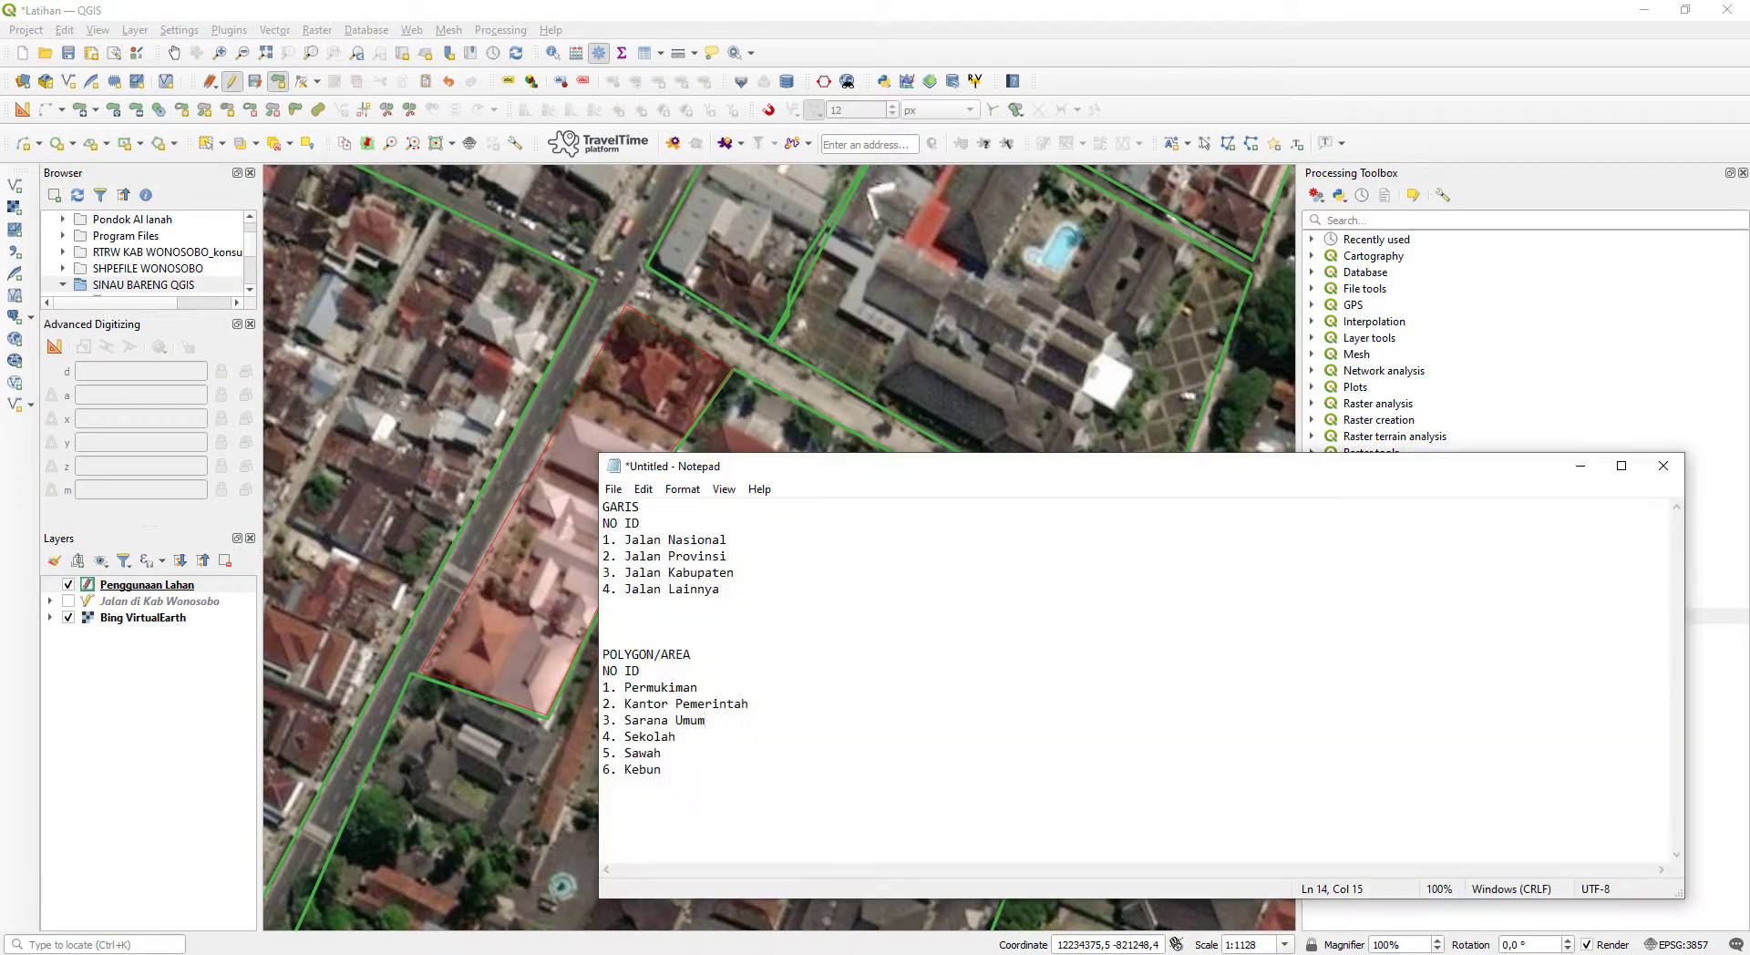
key(alt+Tab)
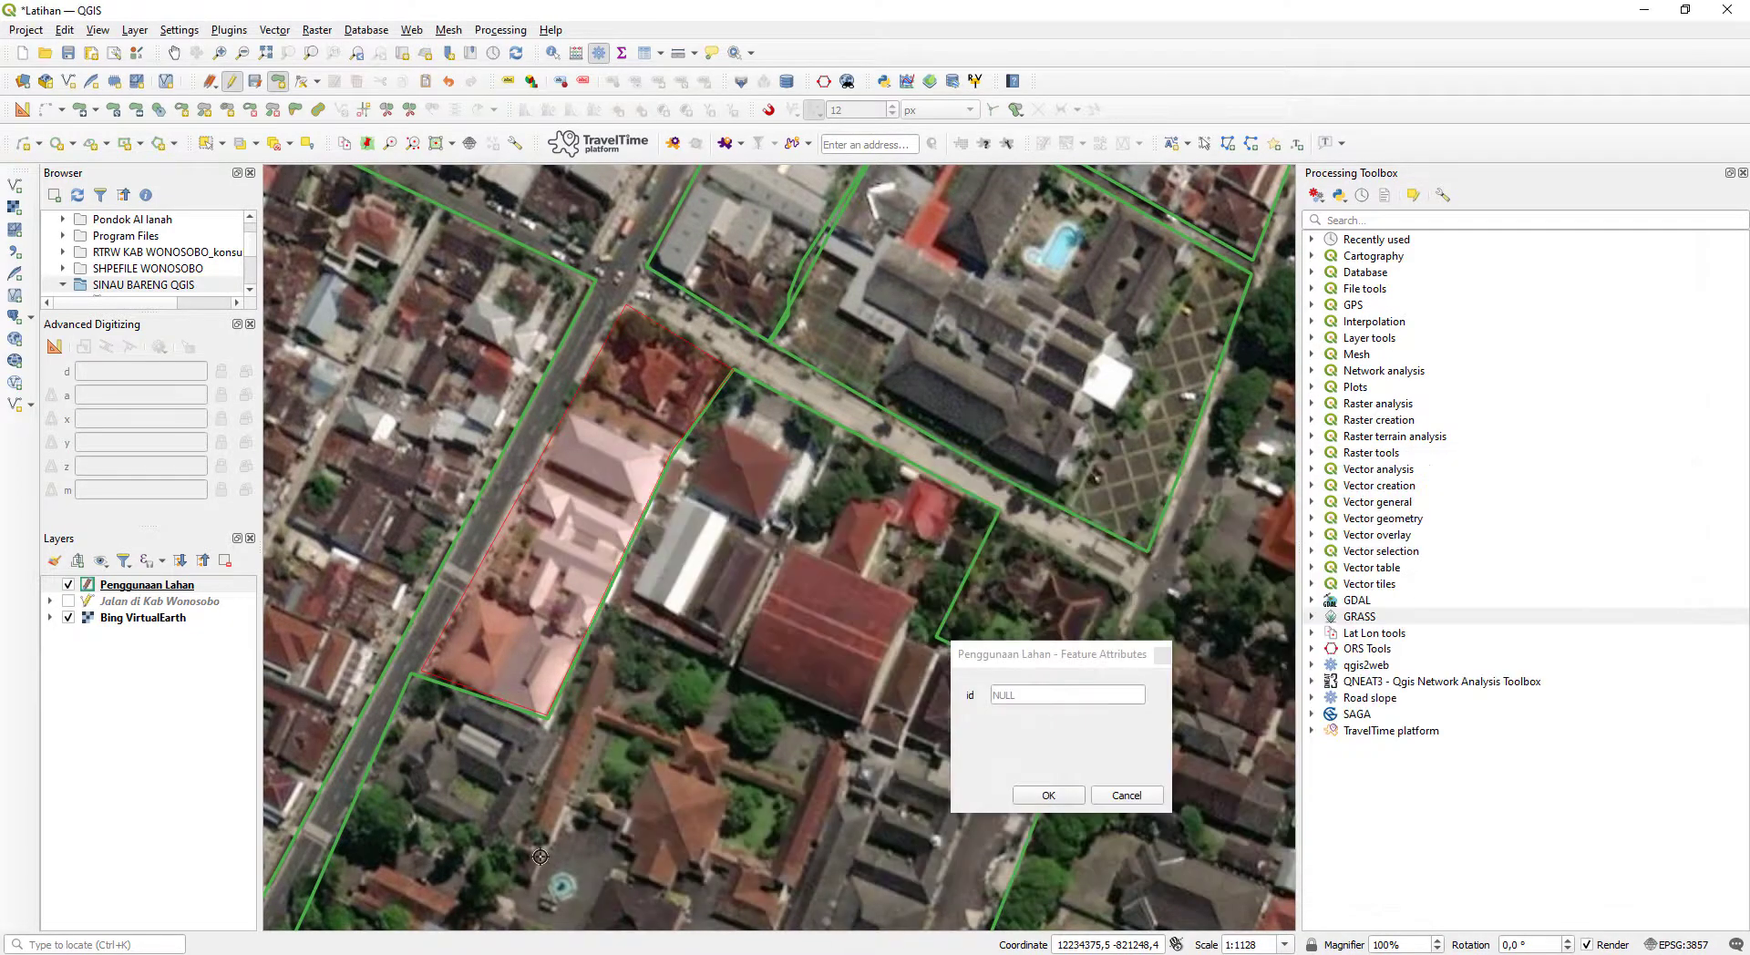
click(1111, 694)
text(1)
key(Return)
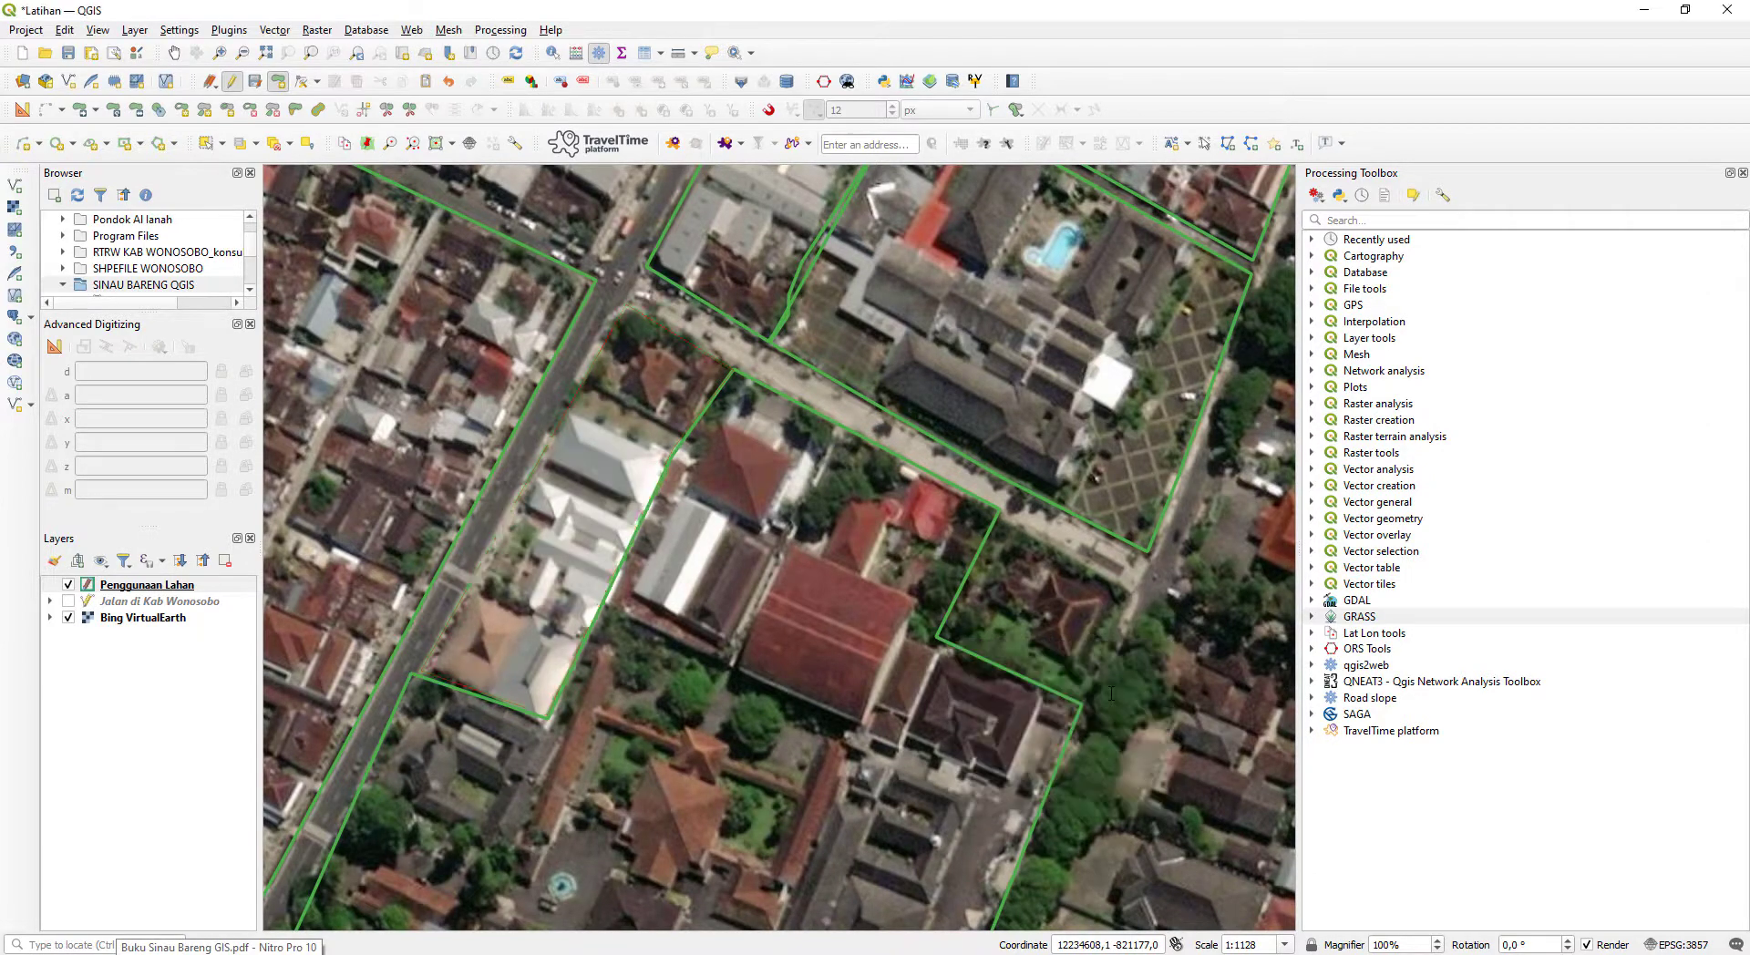
- Review the digitized blocks on the map and the six POLYGON/AREA categories in Notepad
scroll(941, 721, down, 2)
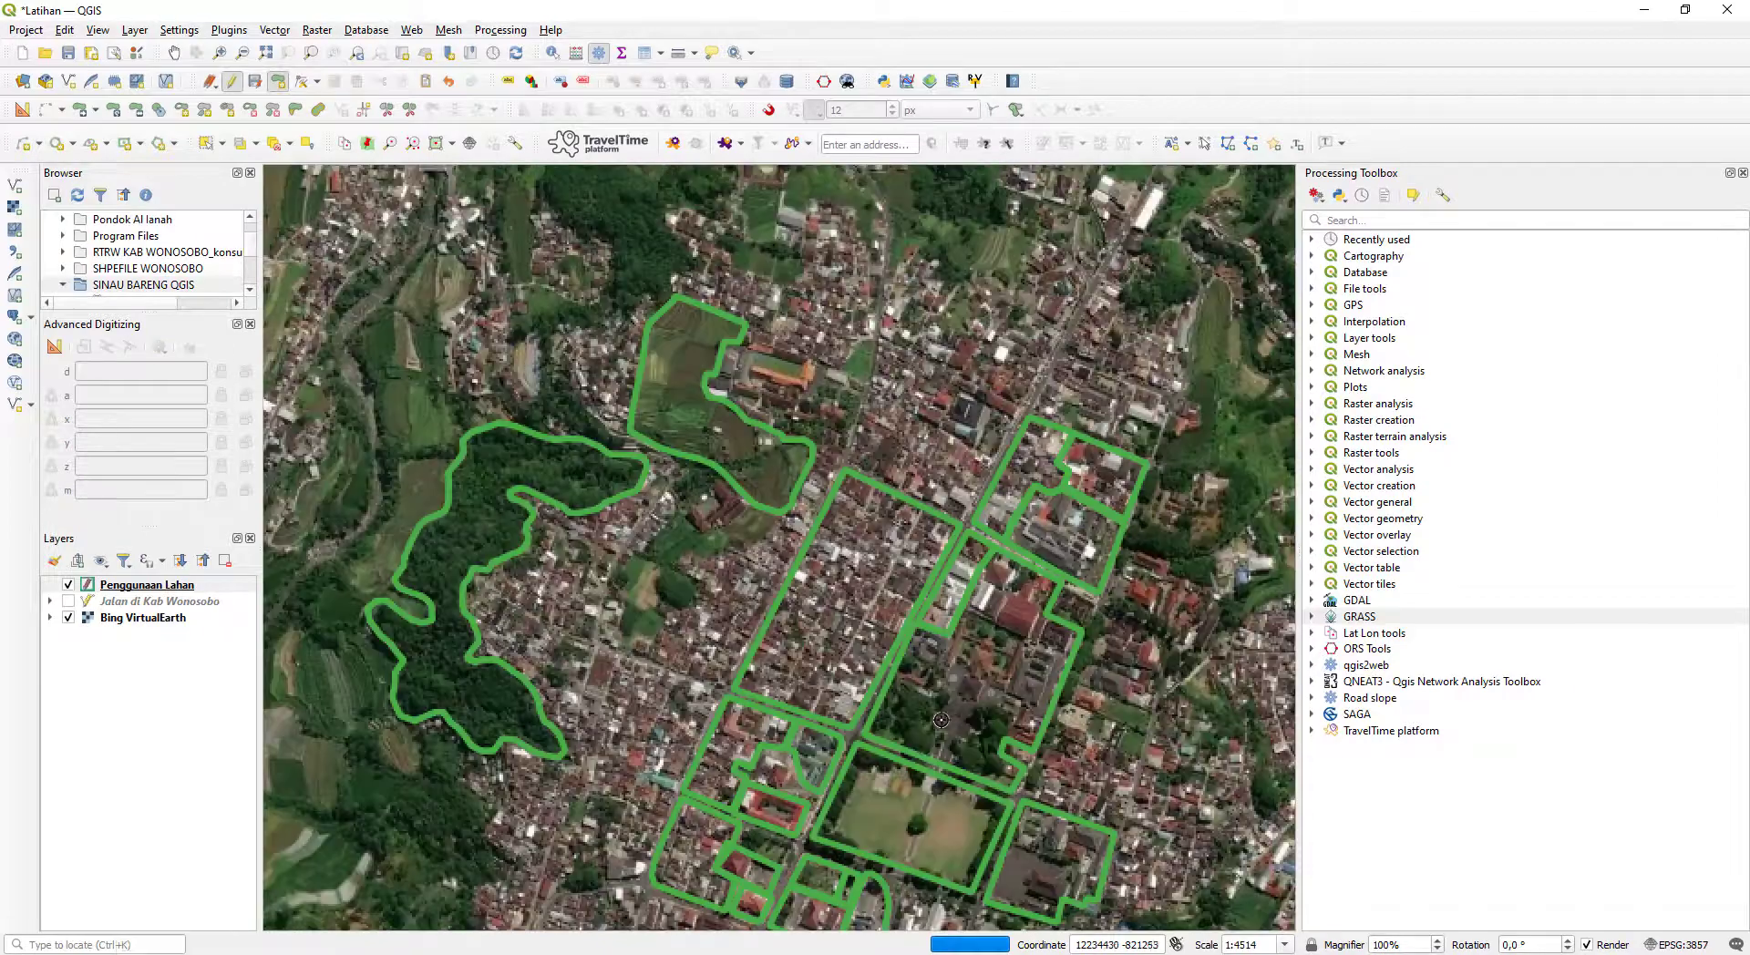
drag(940, 720, 868, 428)
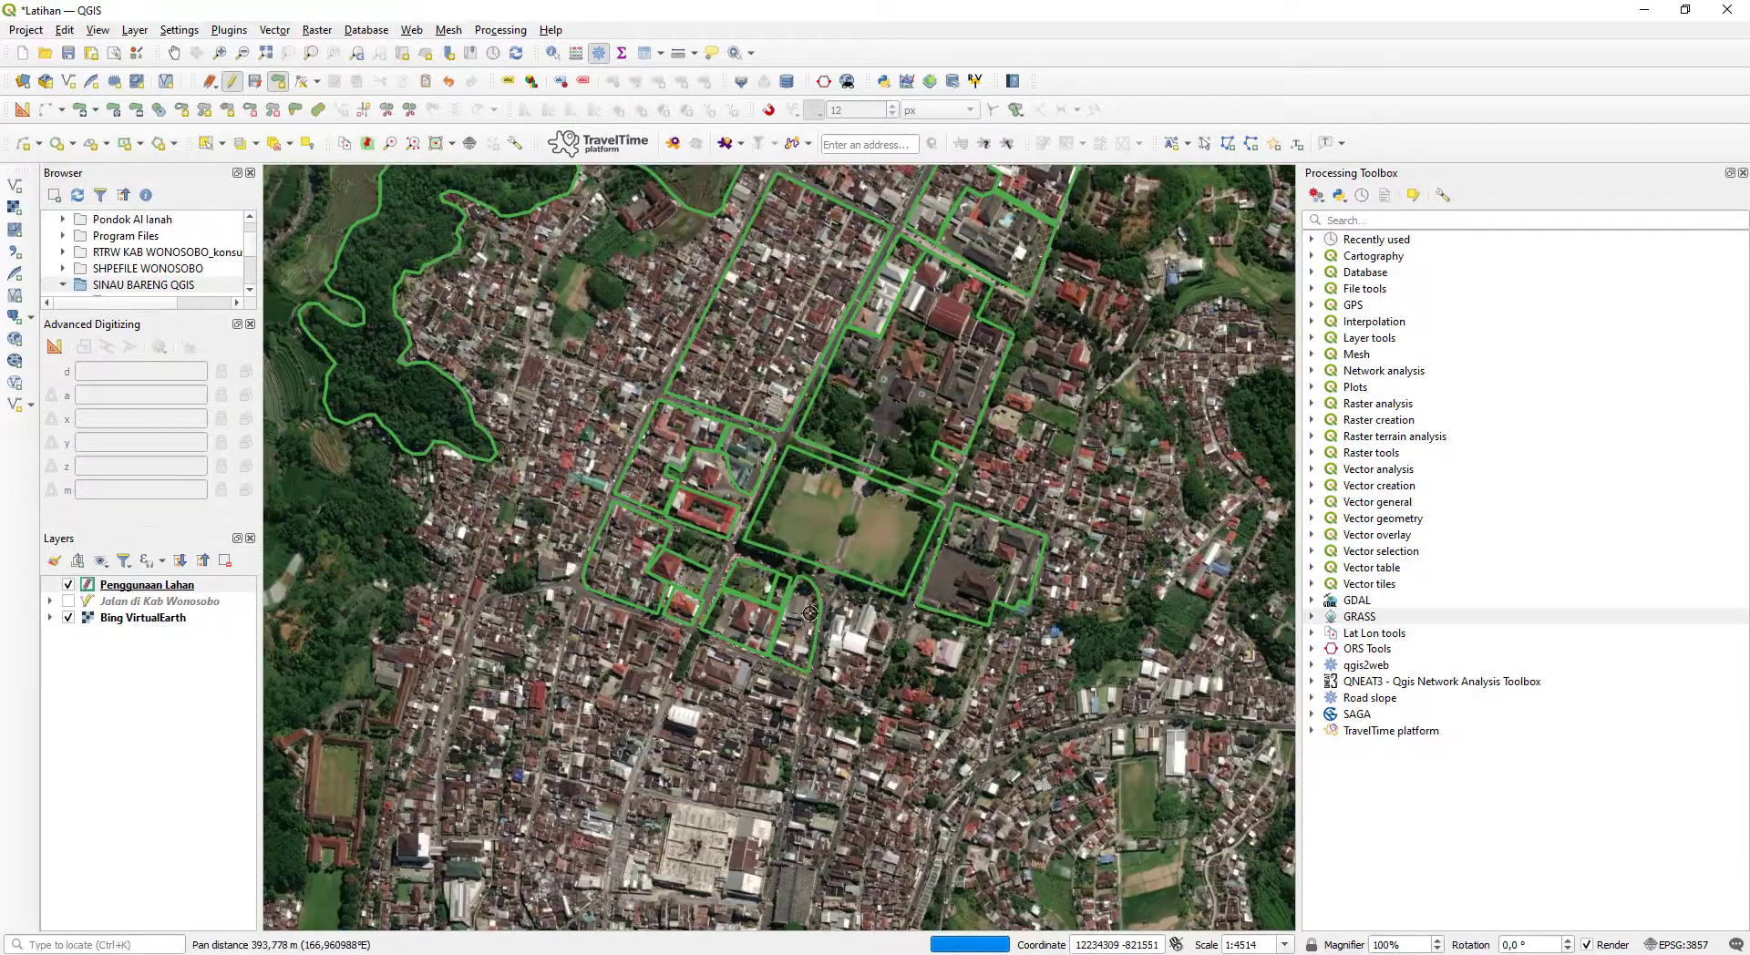
click(364, 954)
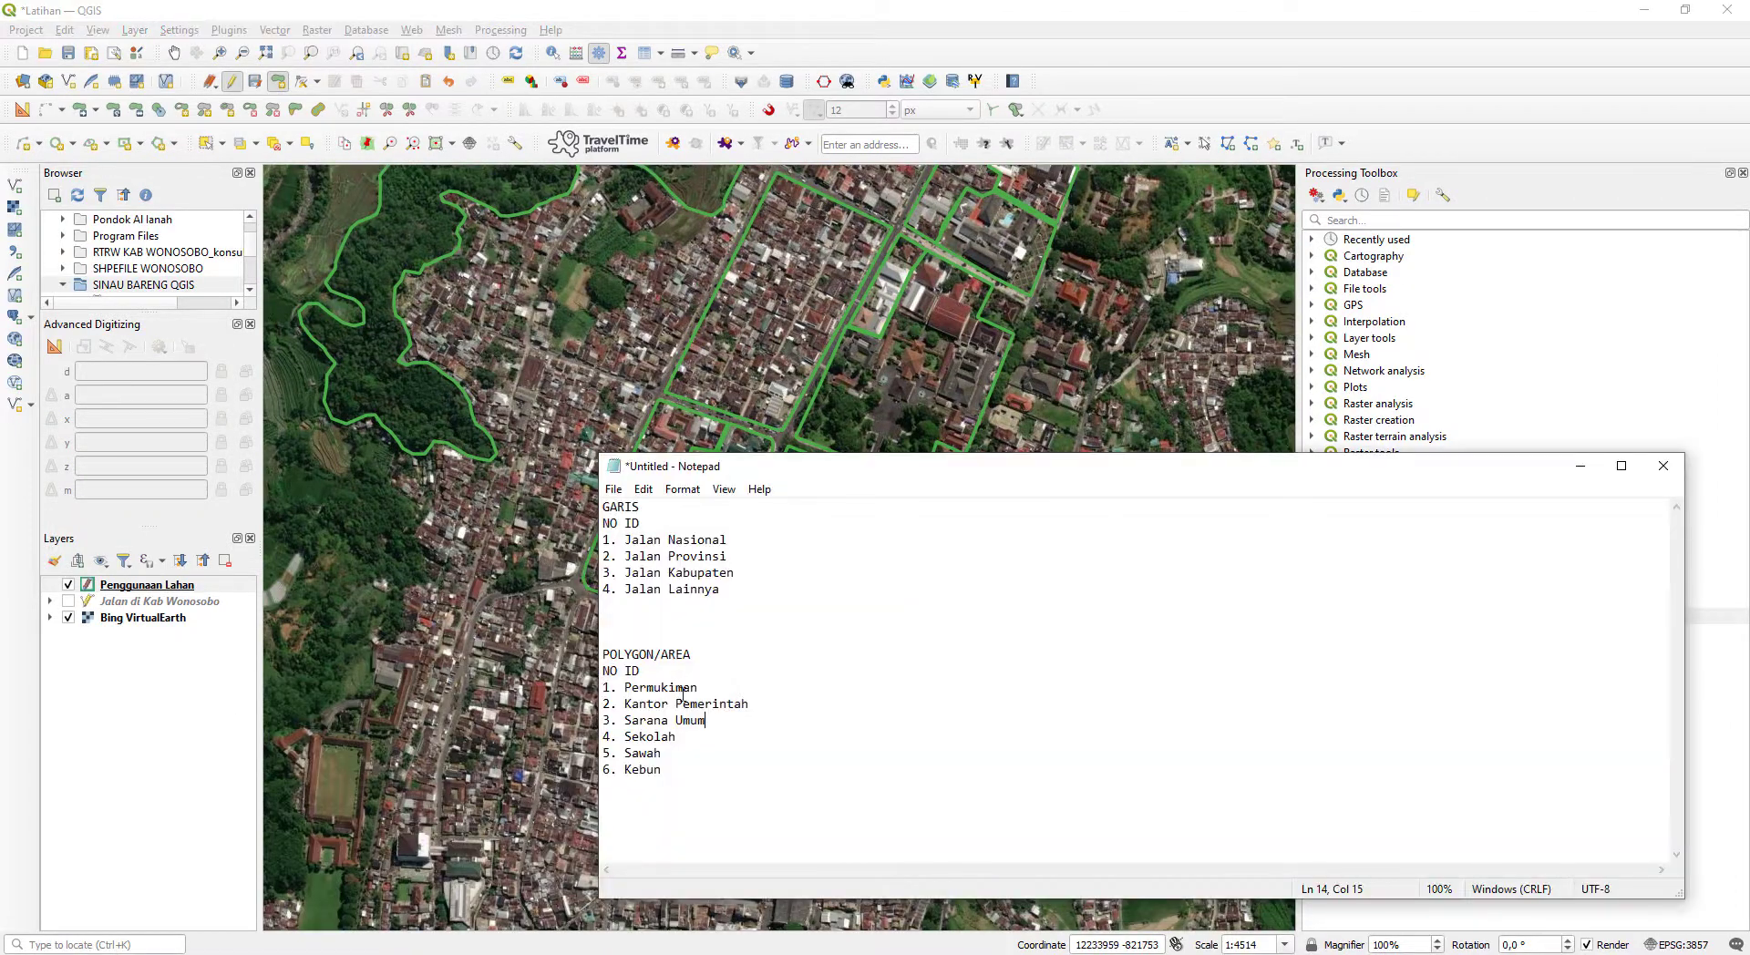
drag(699, 766, 608, 688)
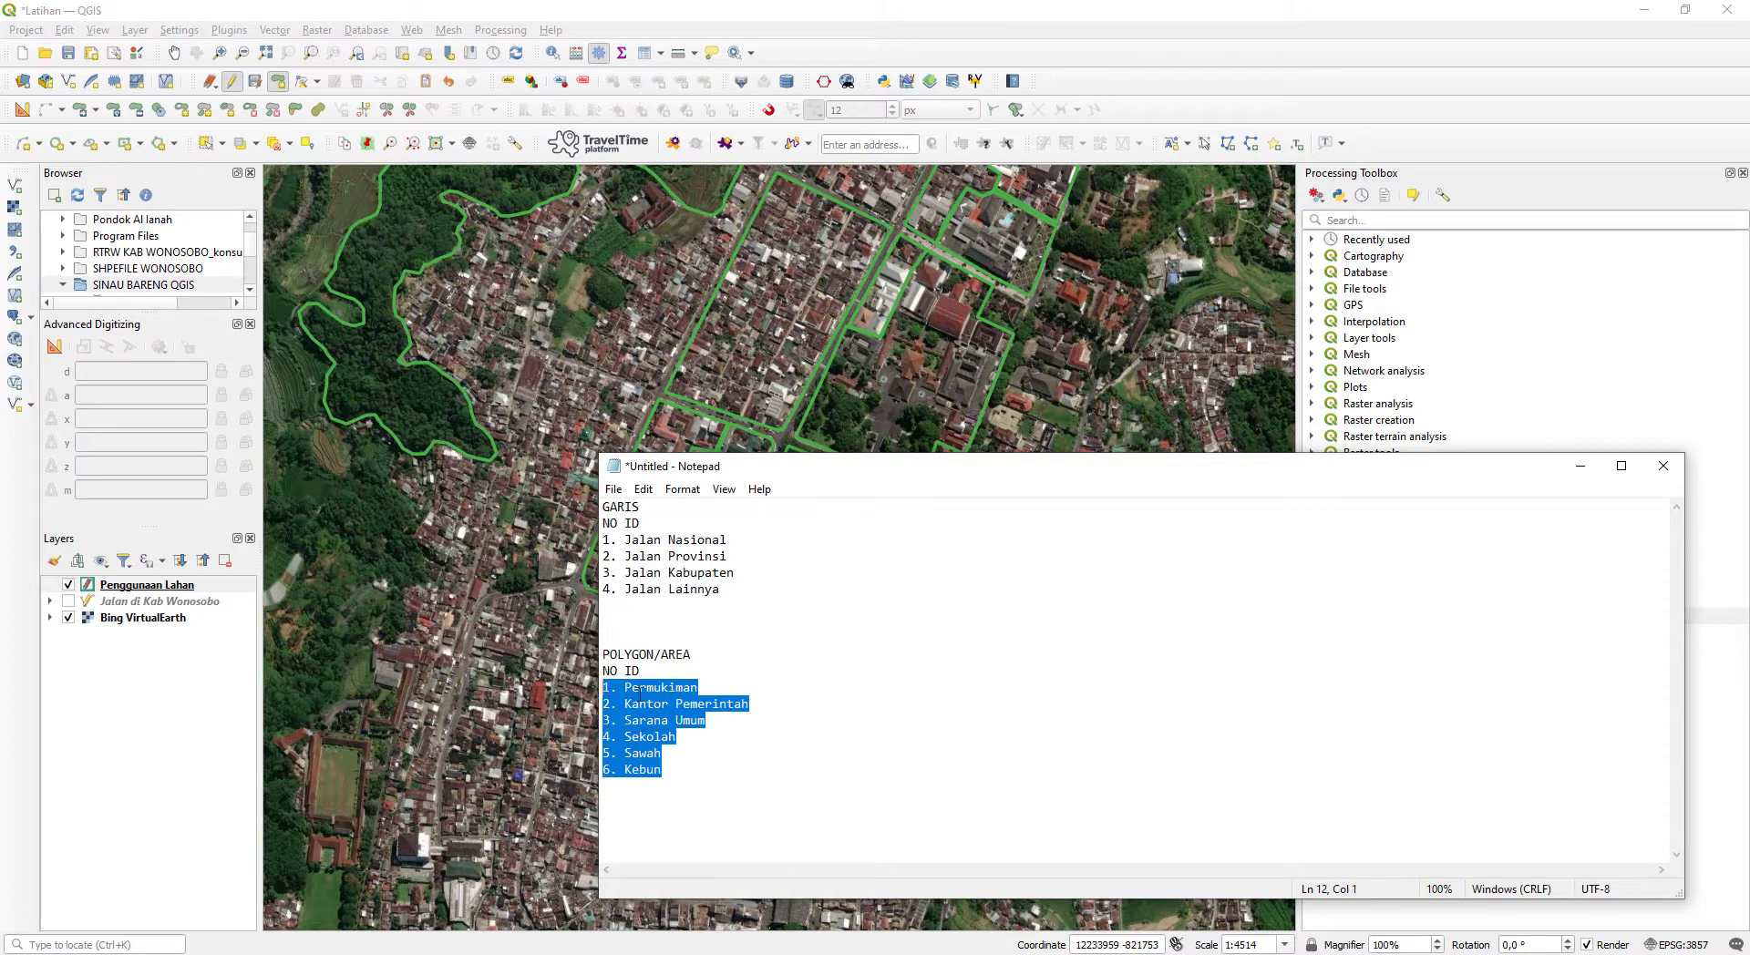
click(676, 740)
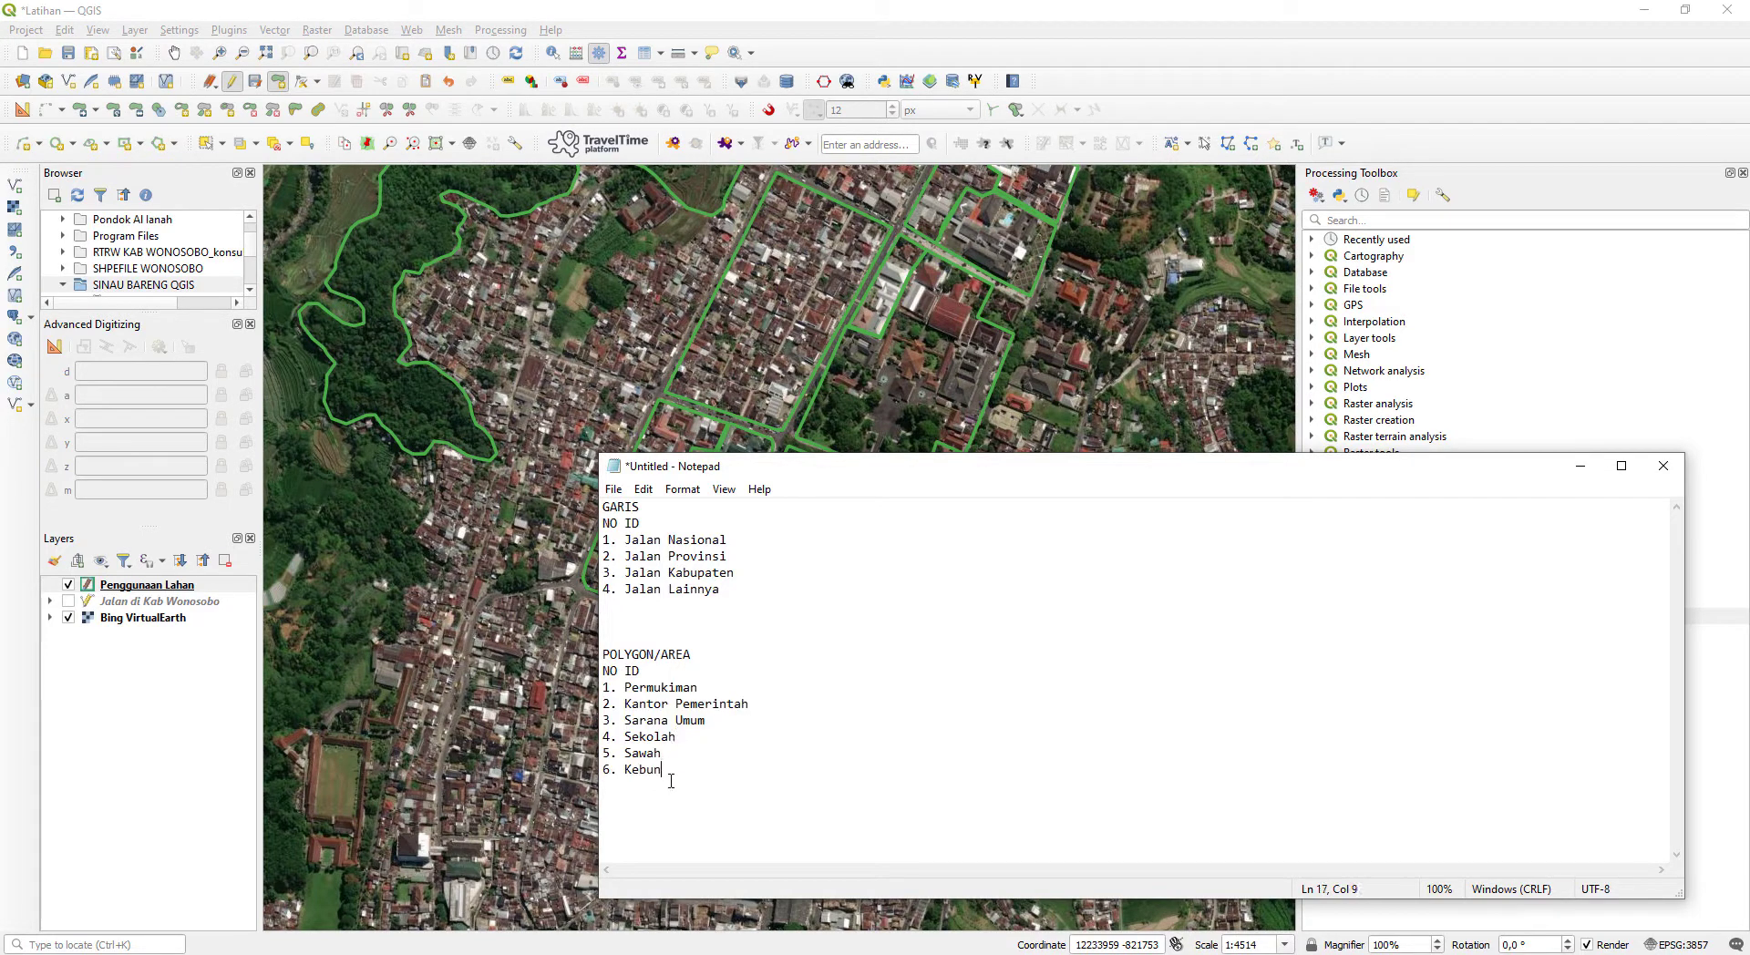
click(1580, 466)
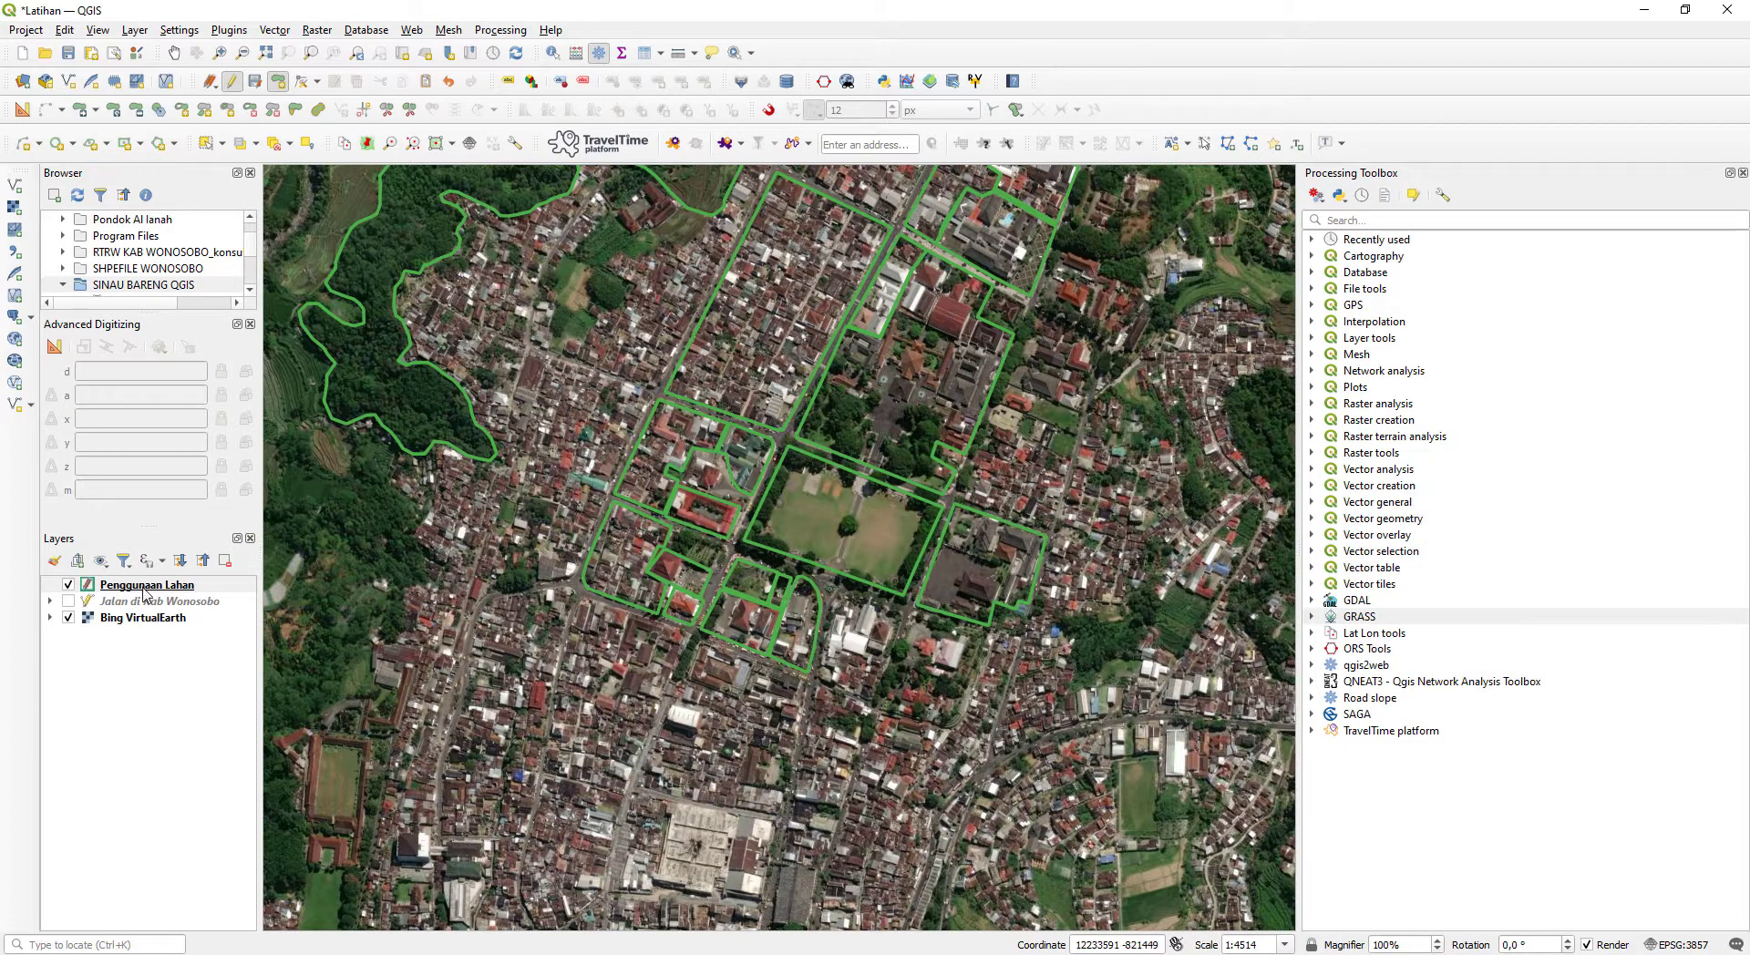
- Open the attribute table of the Penggunaan Lahan layer and sort its records by id in ascending order
click(144, 589)
right_click(144, 593)
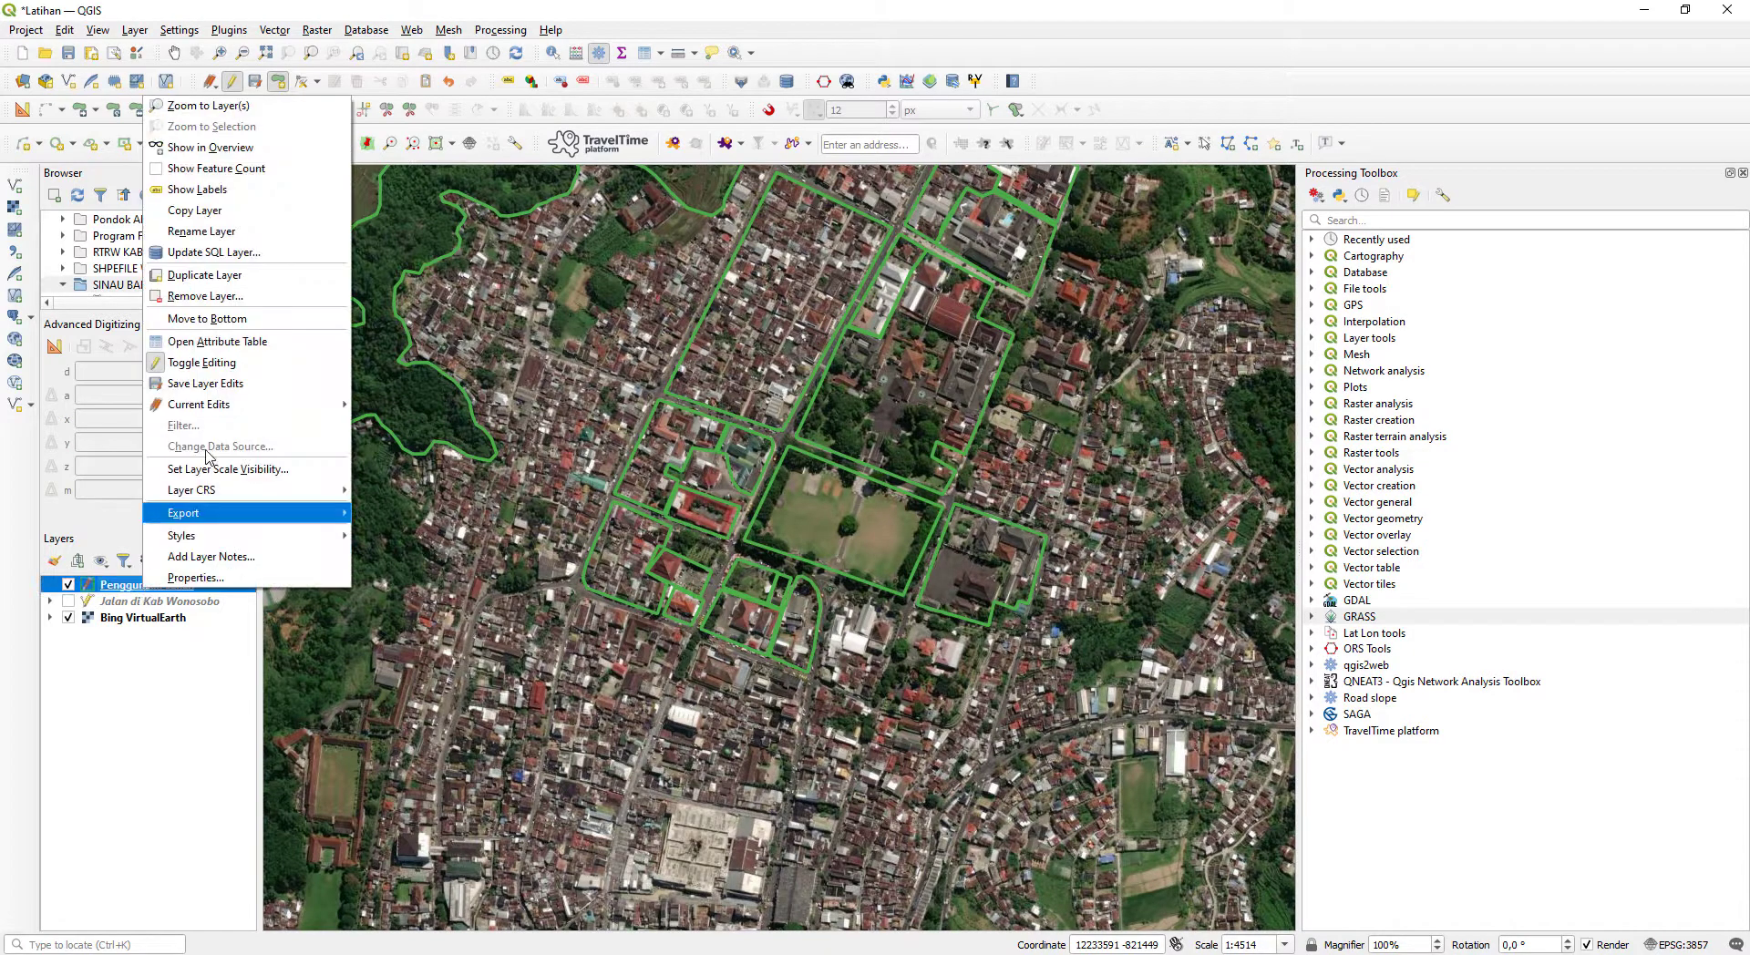
click(243, 341)
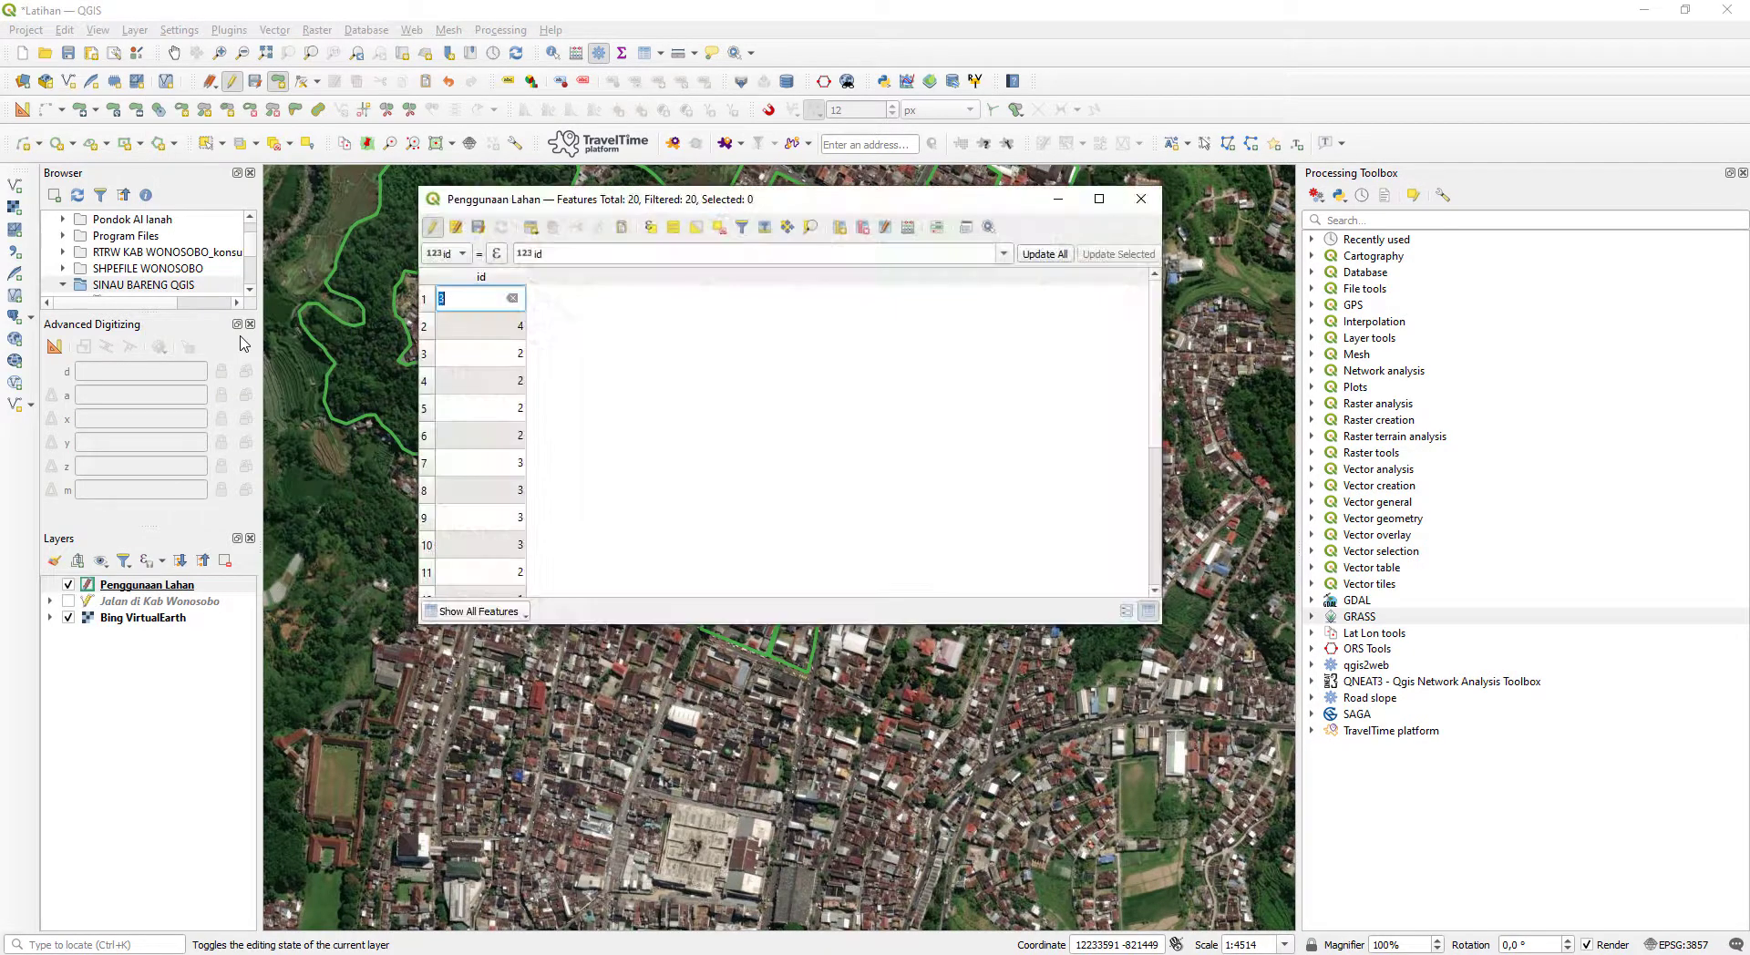
click(631, 383)
scroll(583, 420, down, 3)
scroll(538, 438, up, 3)
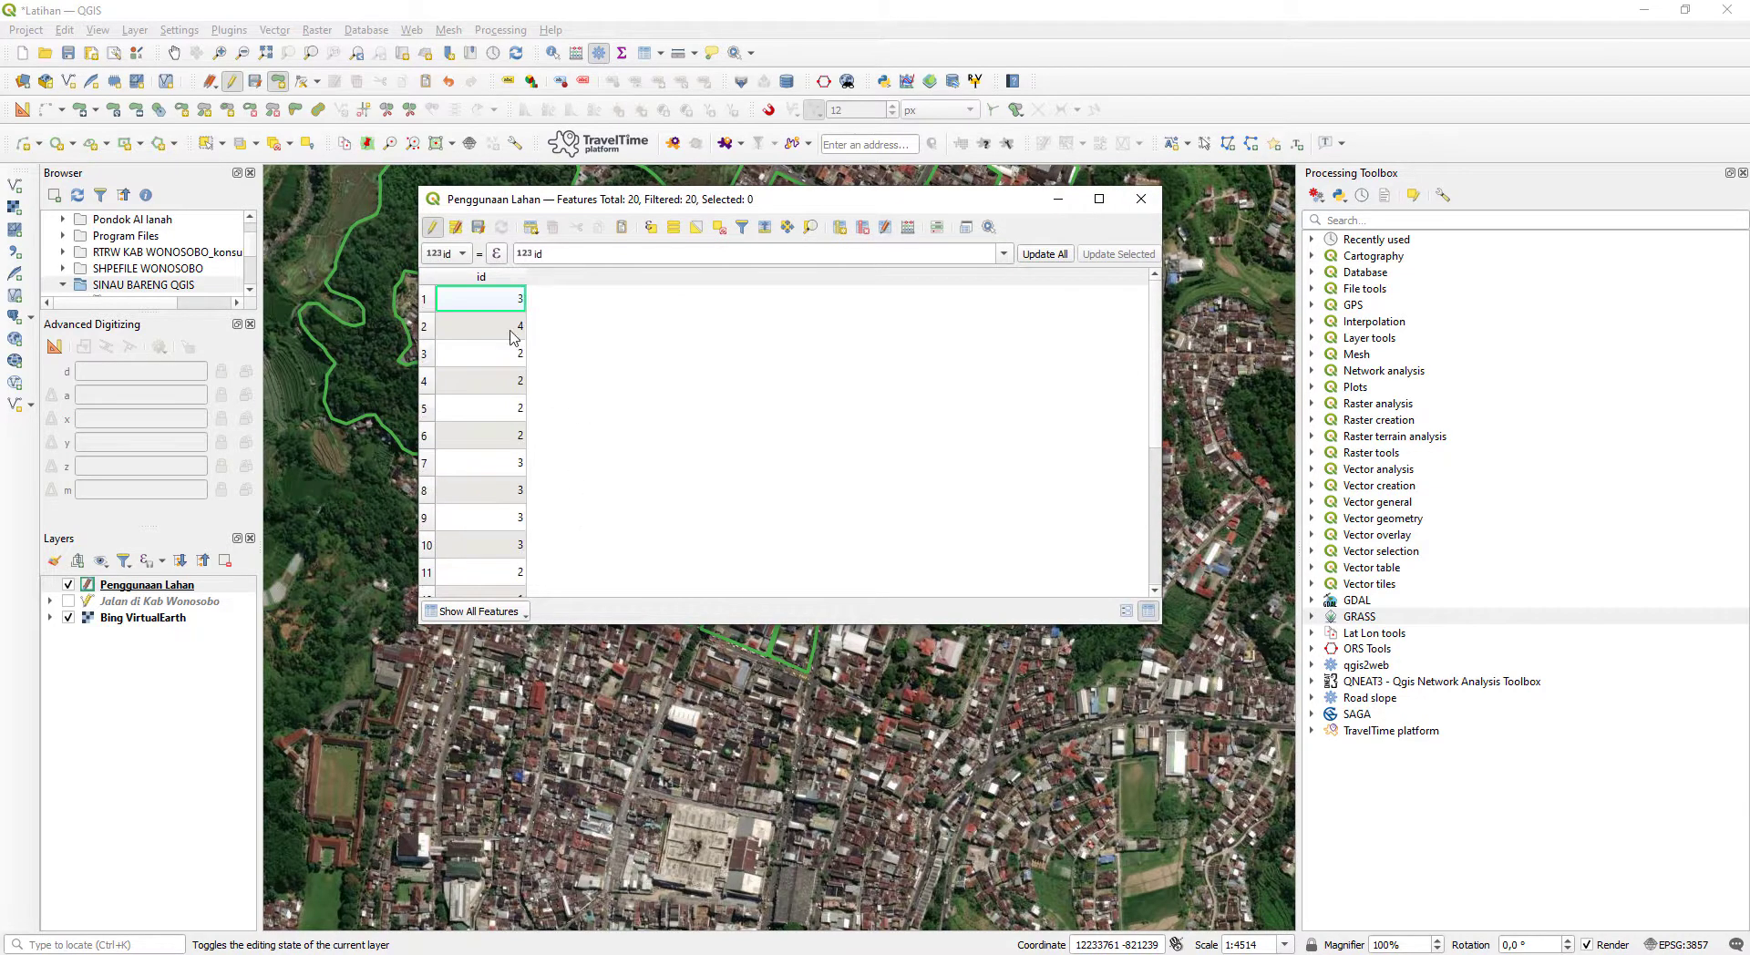
click(476, 276)
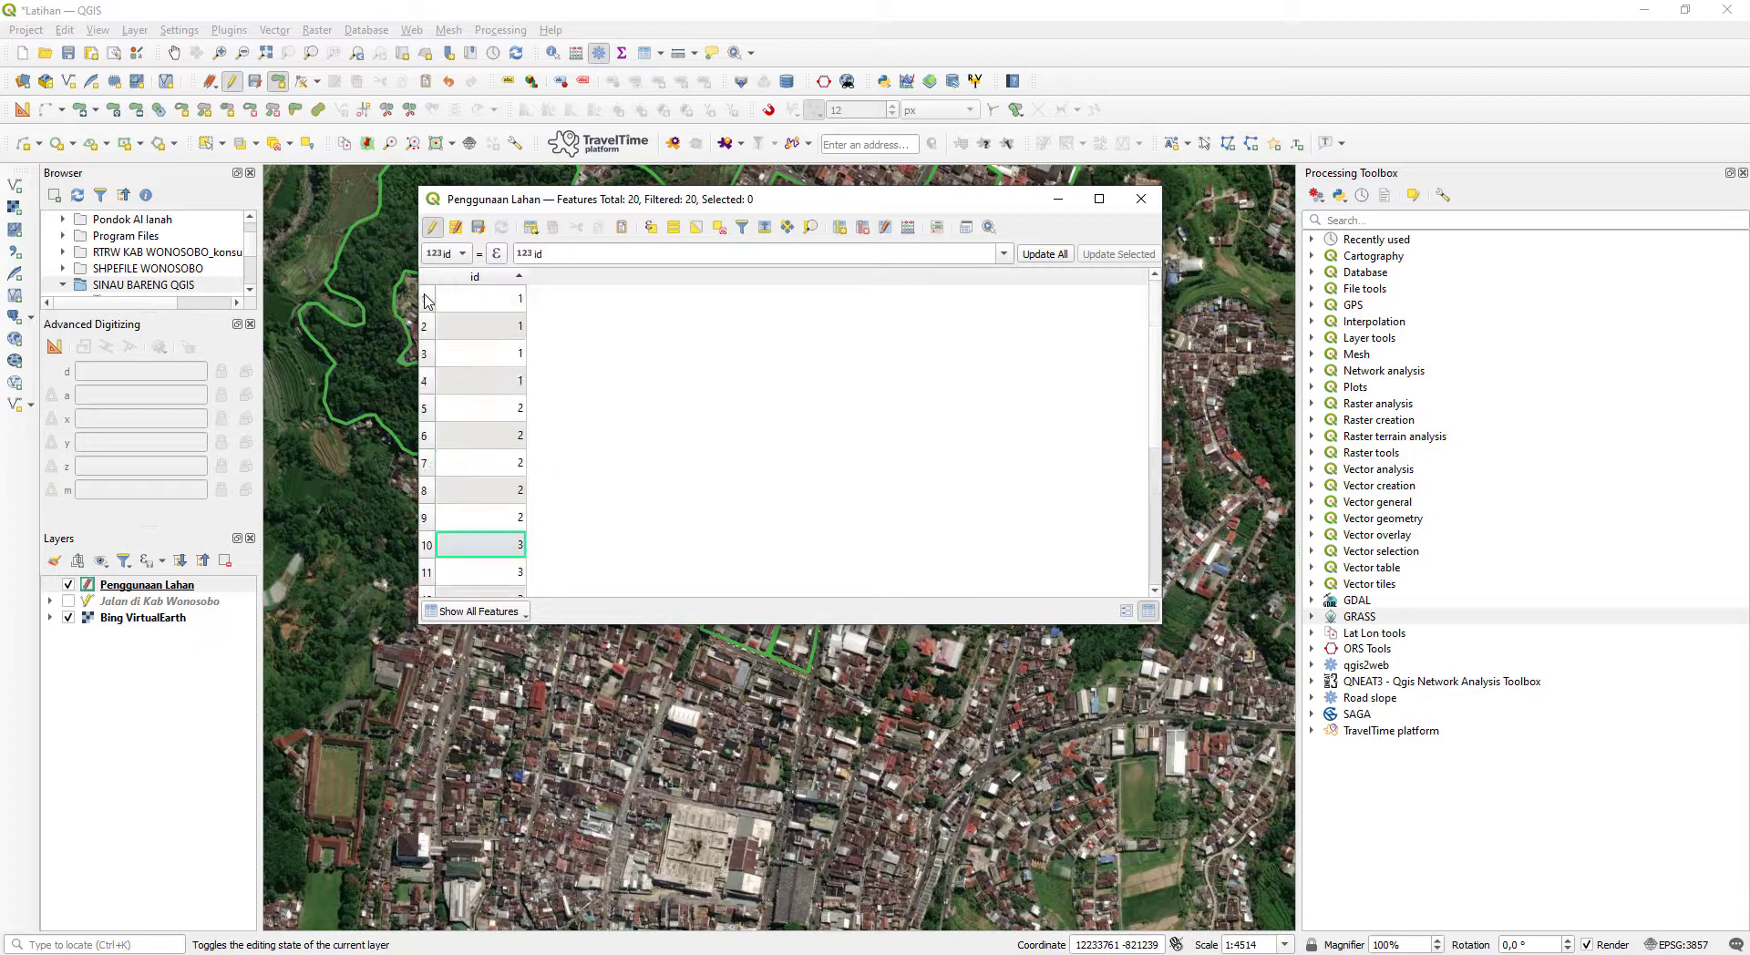
- Select the first record with id 1 and look through the sorted id values down to the last record
double_click(502, 303)
click(673, 406)
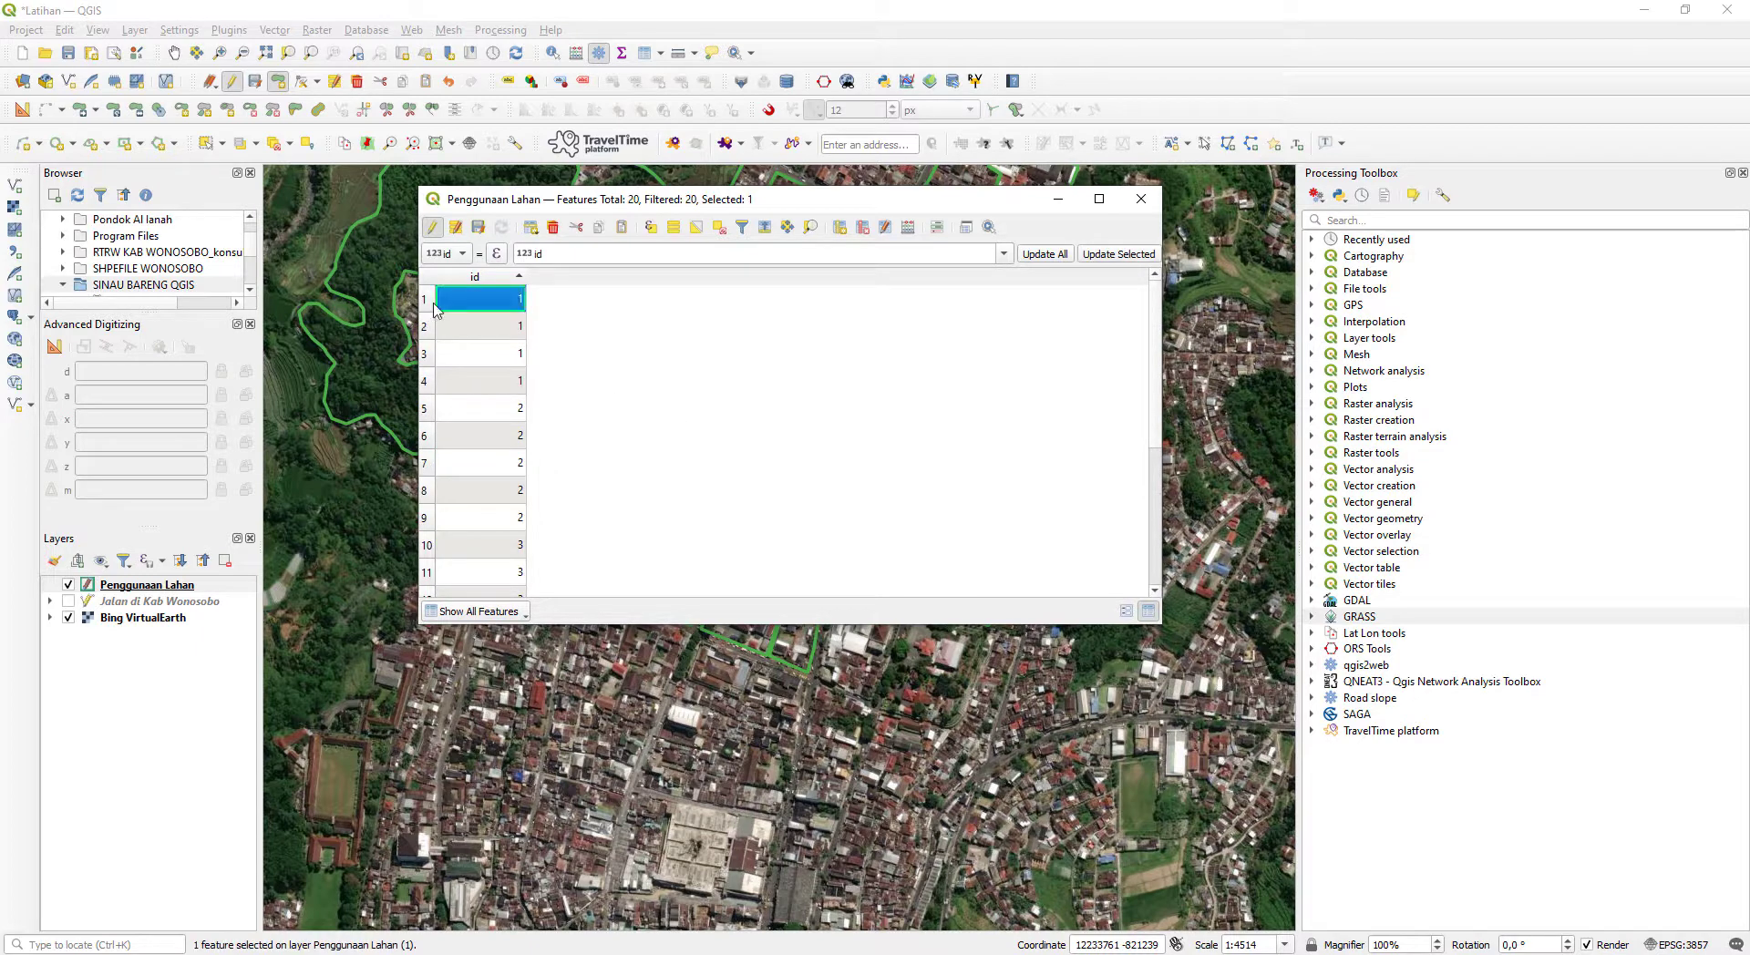
click(506, 325)
click(608, 341)
scroll(542, 447, down, 3)
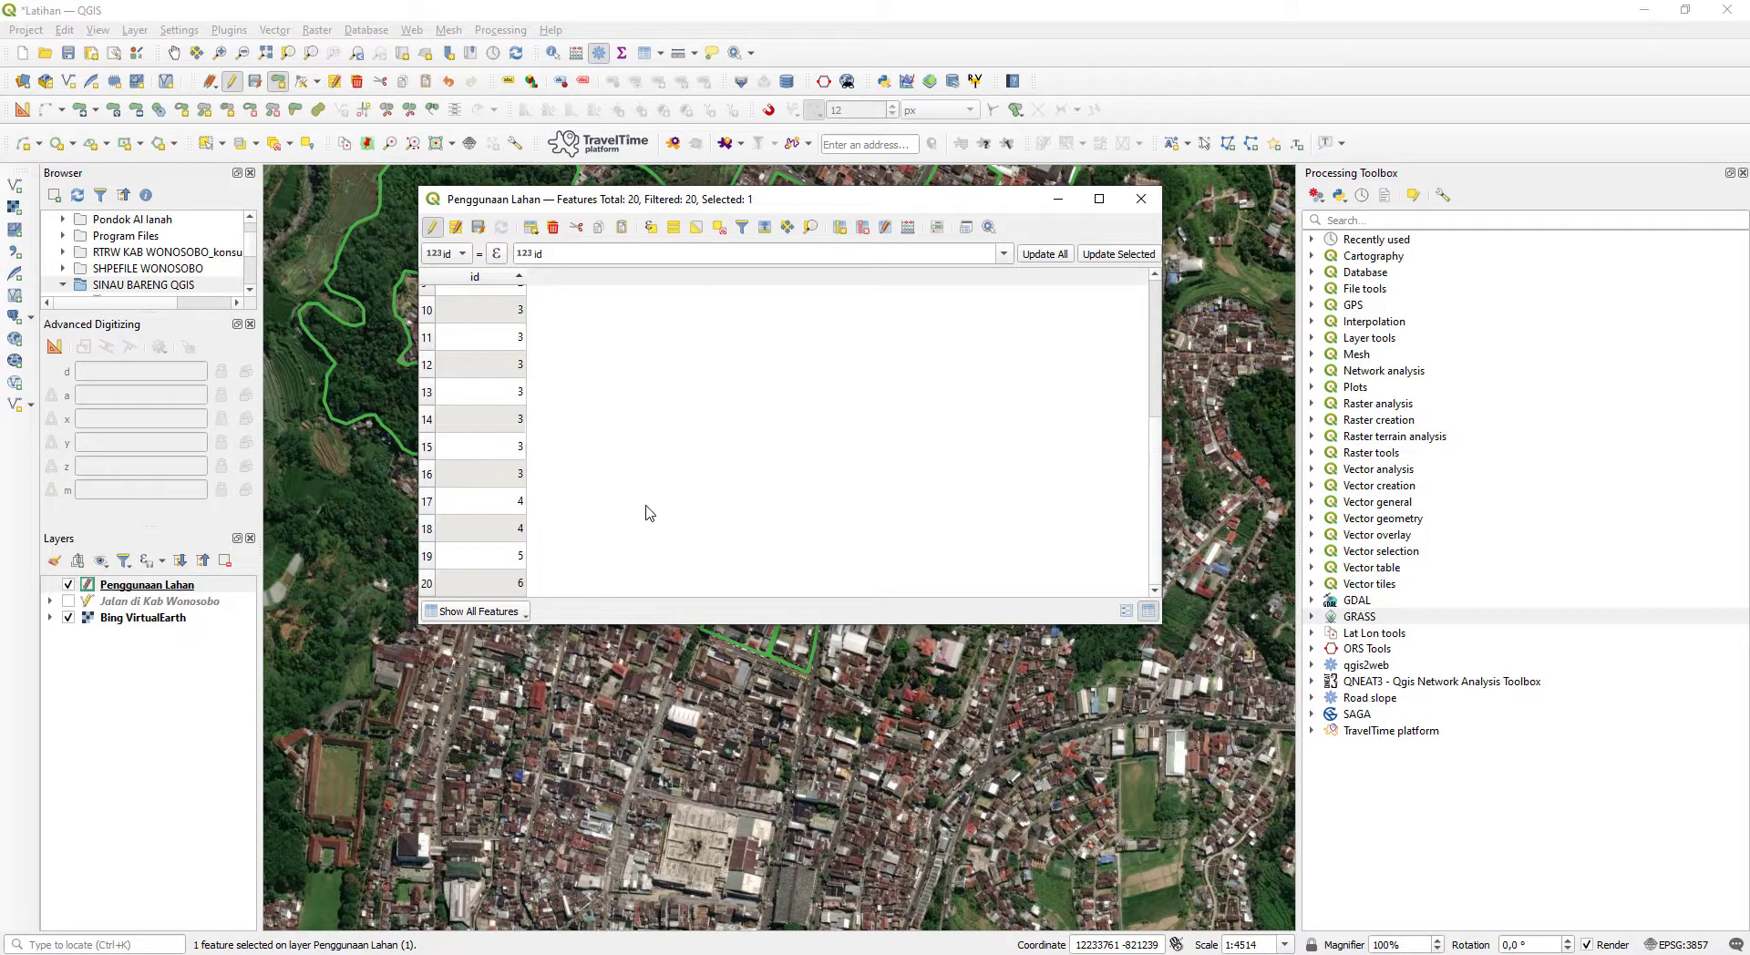
click(907, 229)
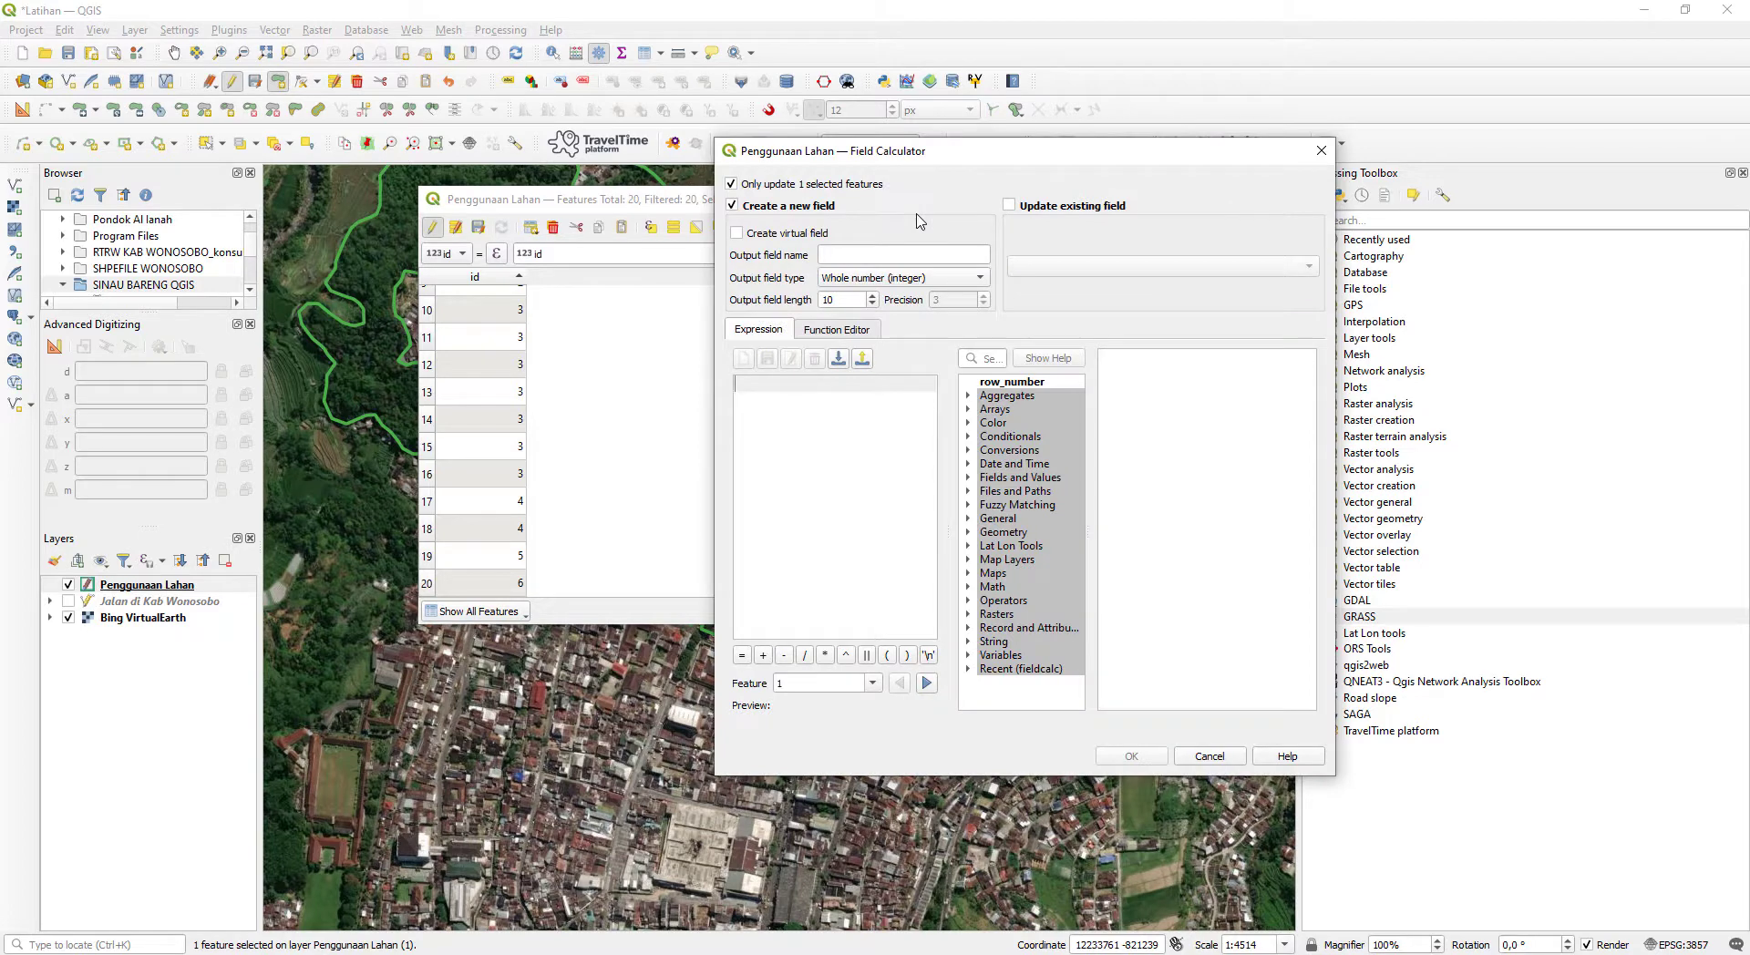
click(1321, 151)
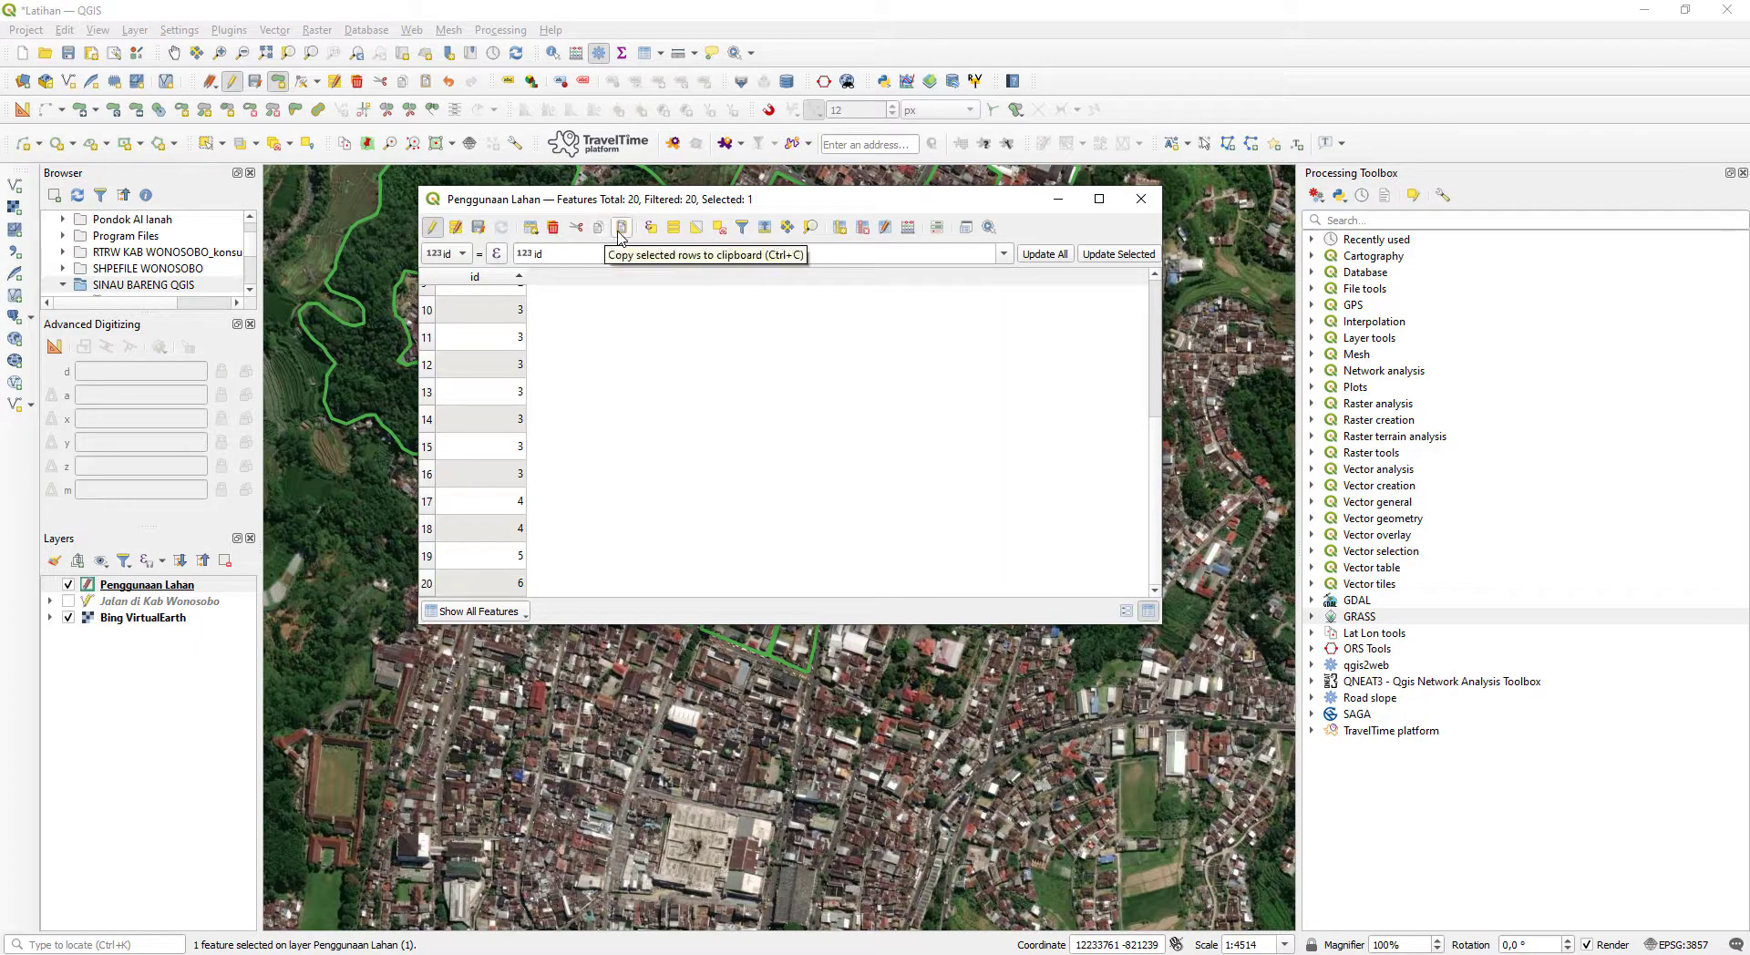
click(716, 229)
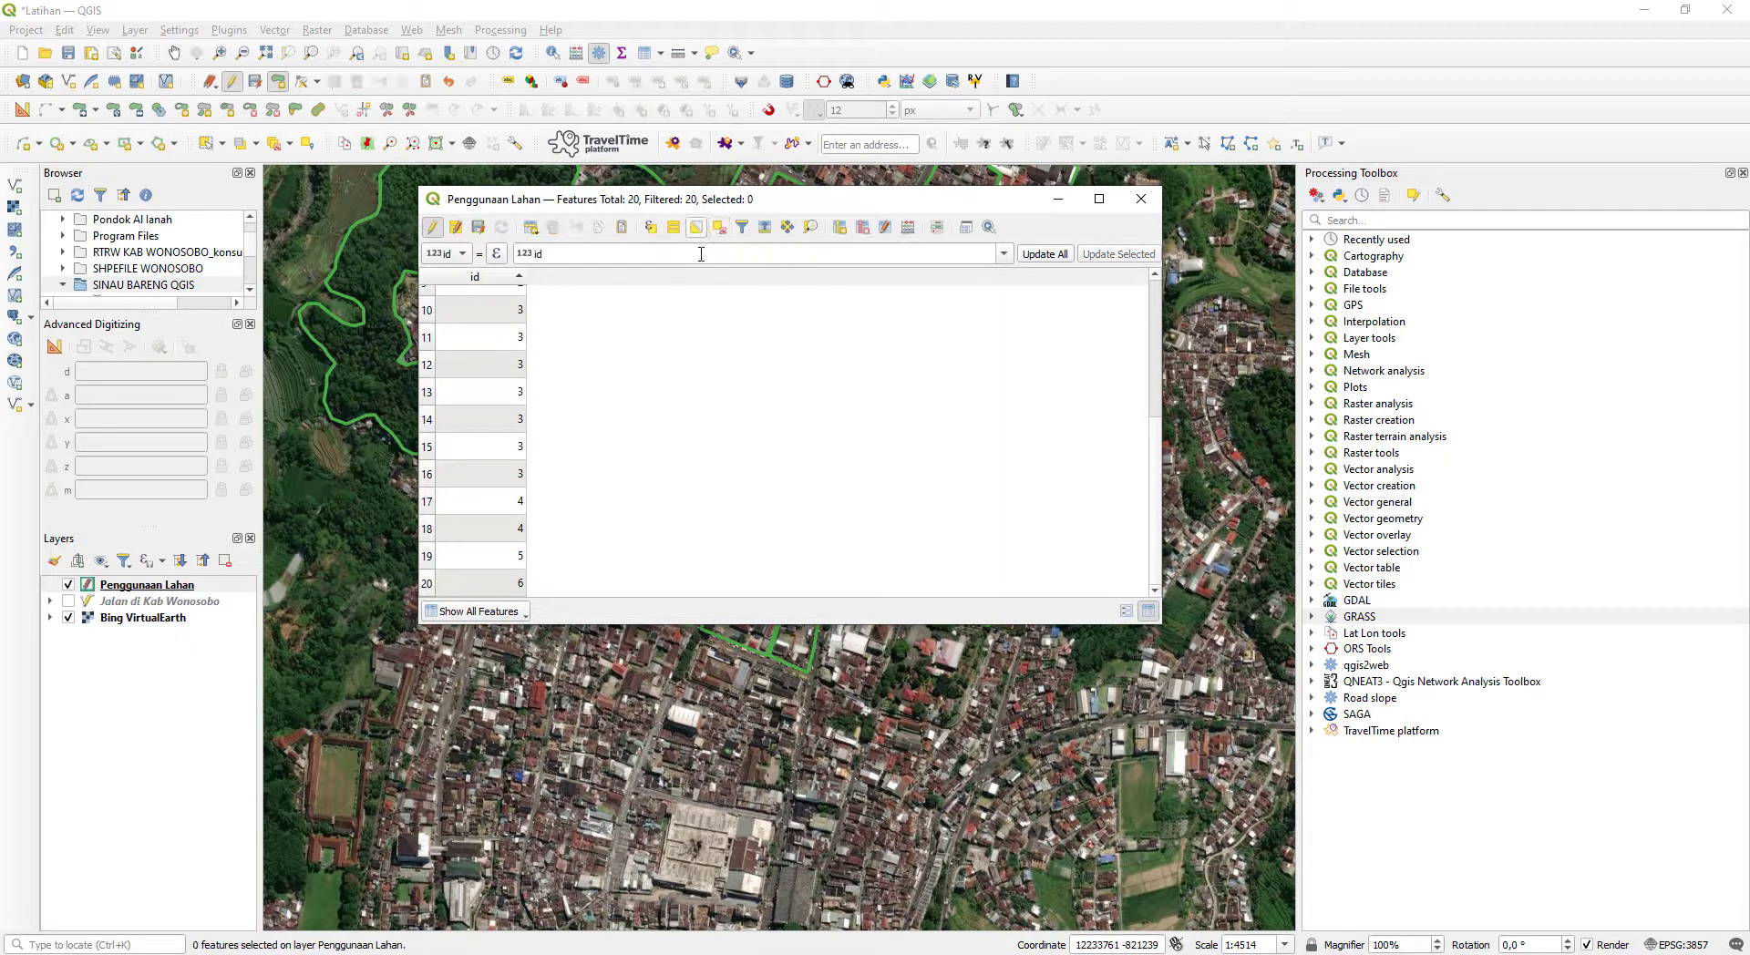
click(907, 231)
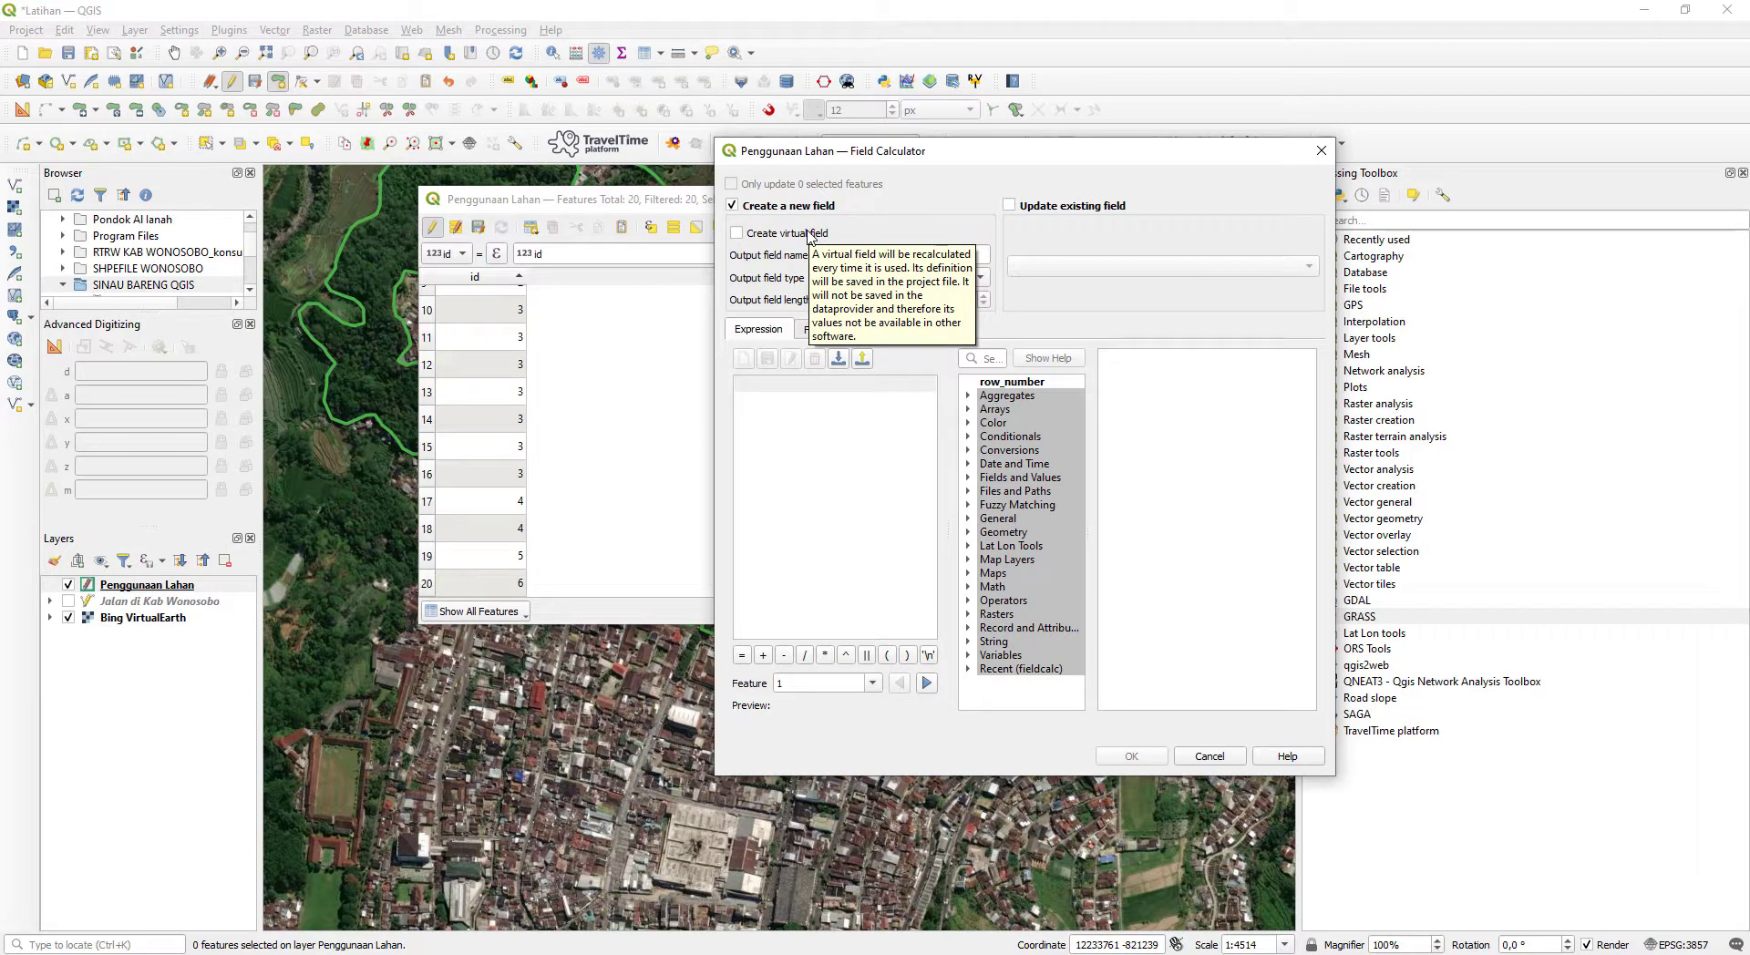
click(1322, 151)
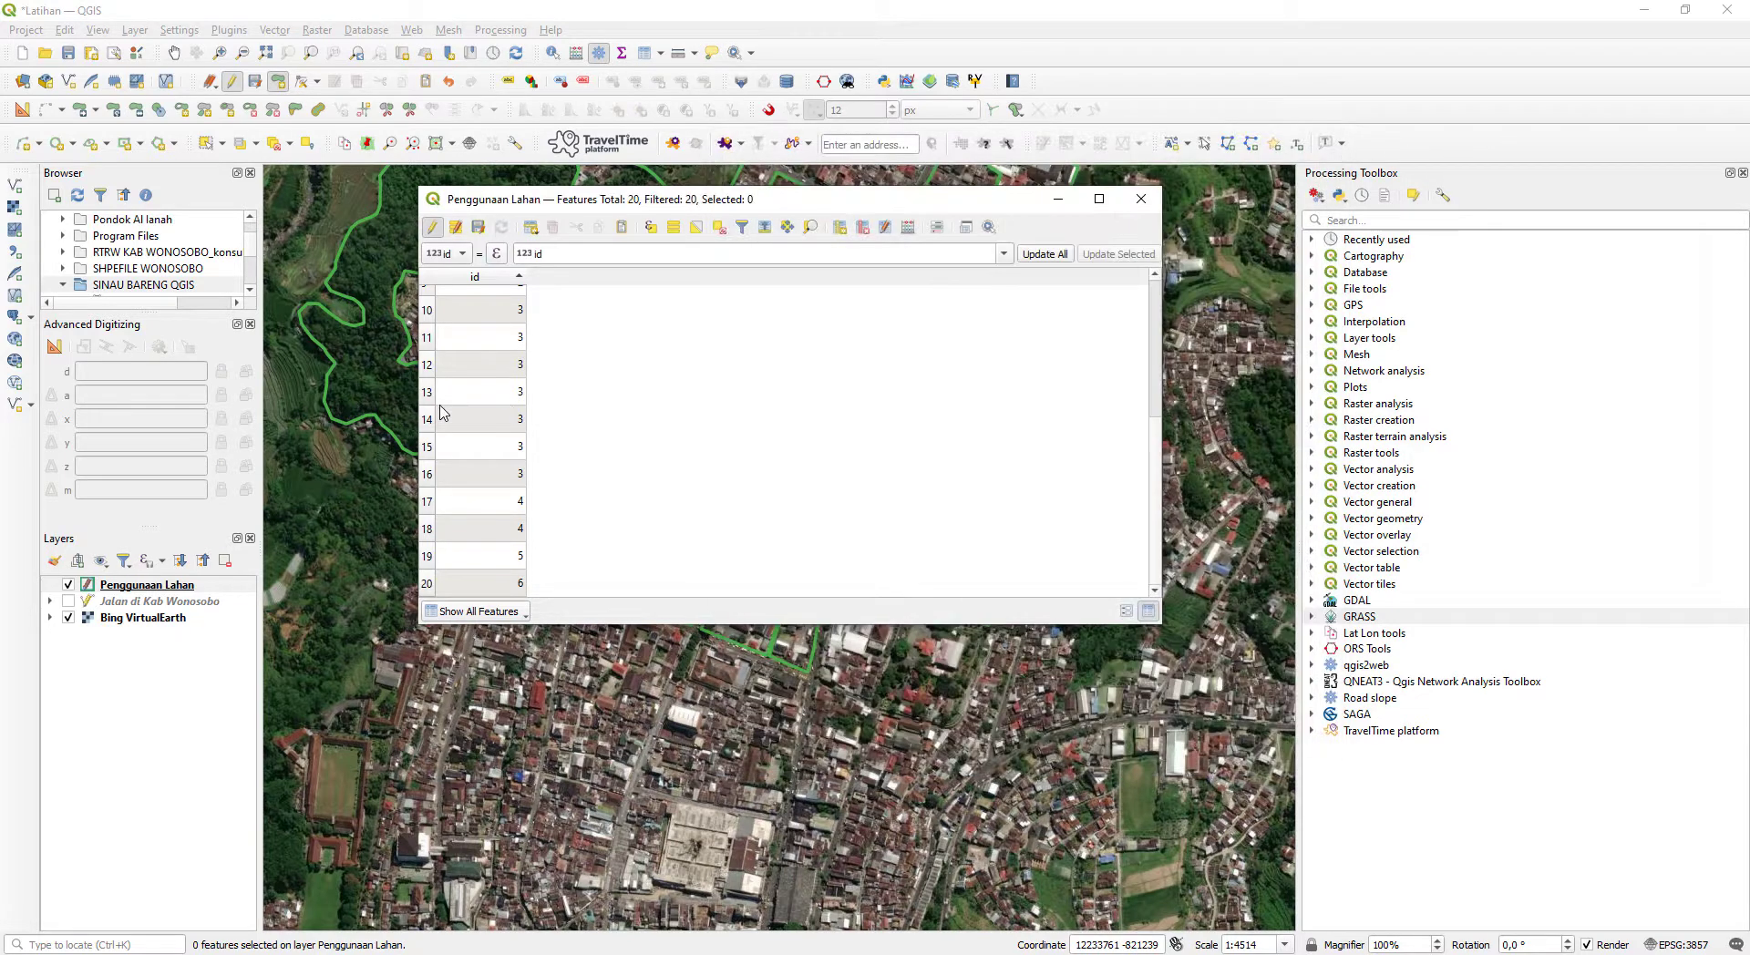
- Select successive groups of records in the sorted attribute table to compare their id categories, and clear the selection
scroll(440, 387, up, 3)
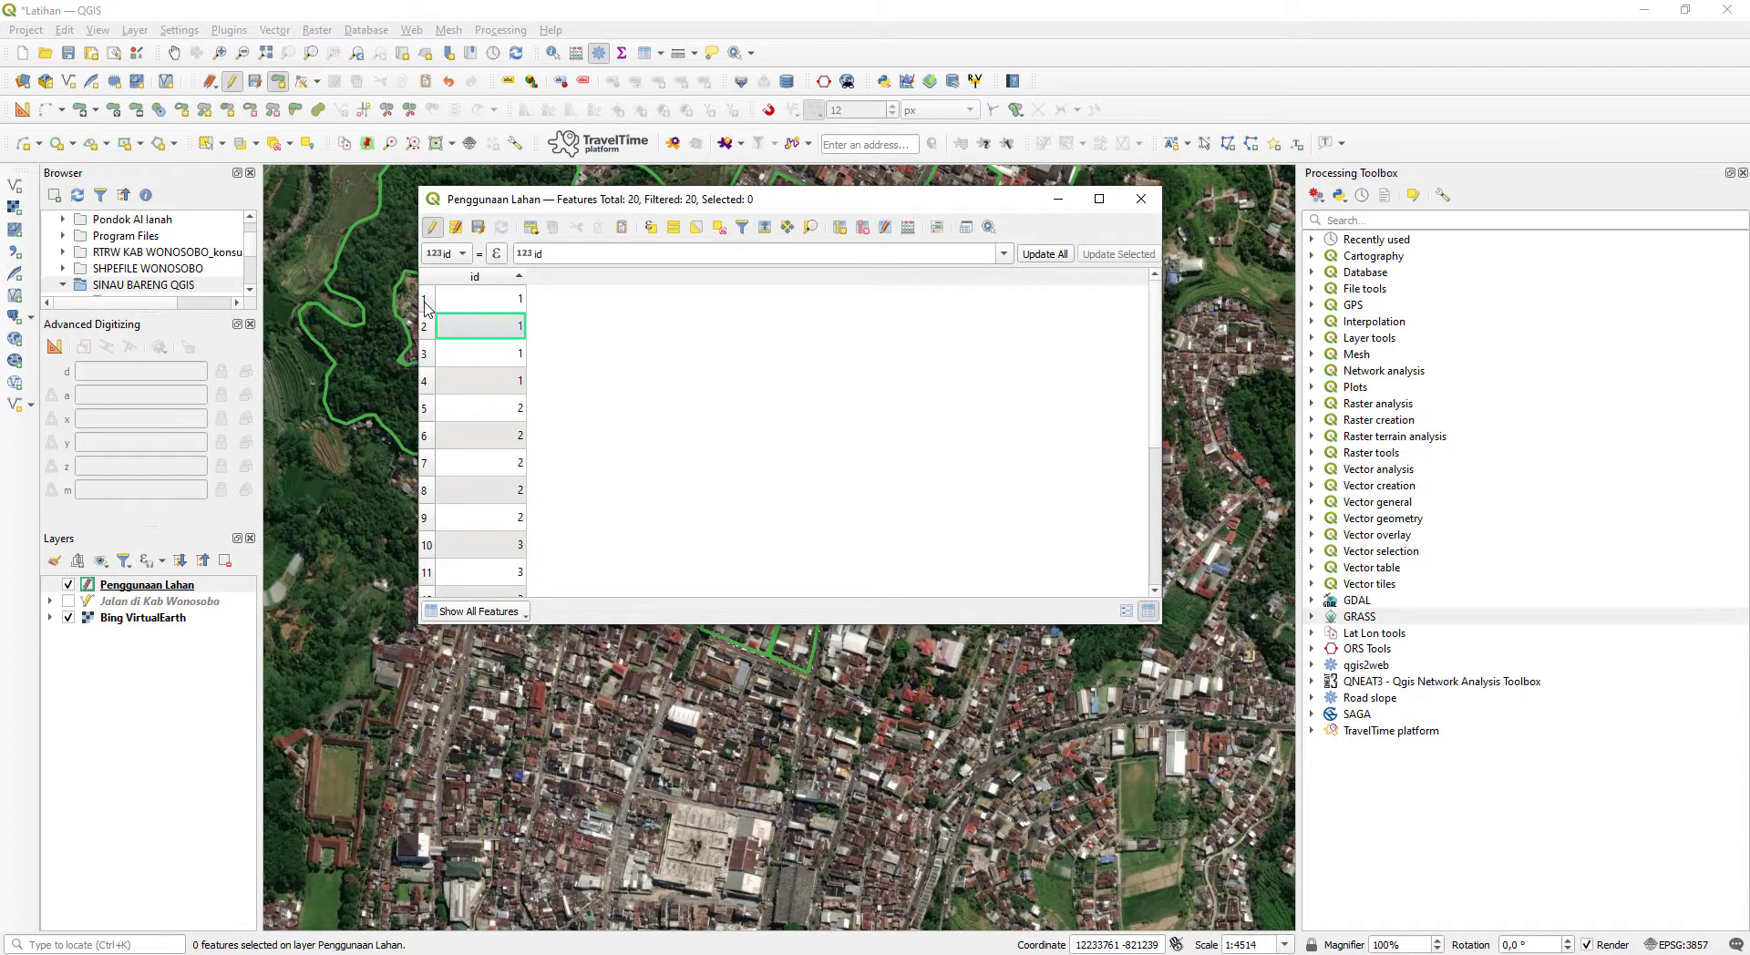
drag(425, 305, 469, 547)
scroll(523, 418, down, 3)
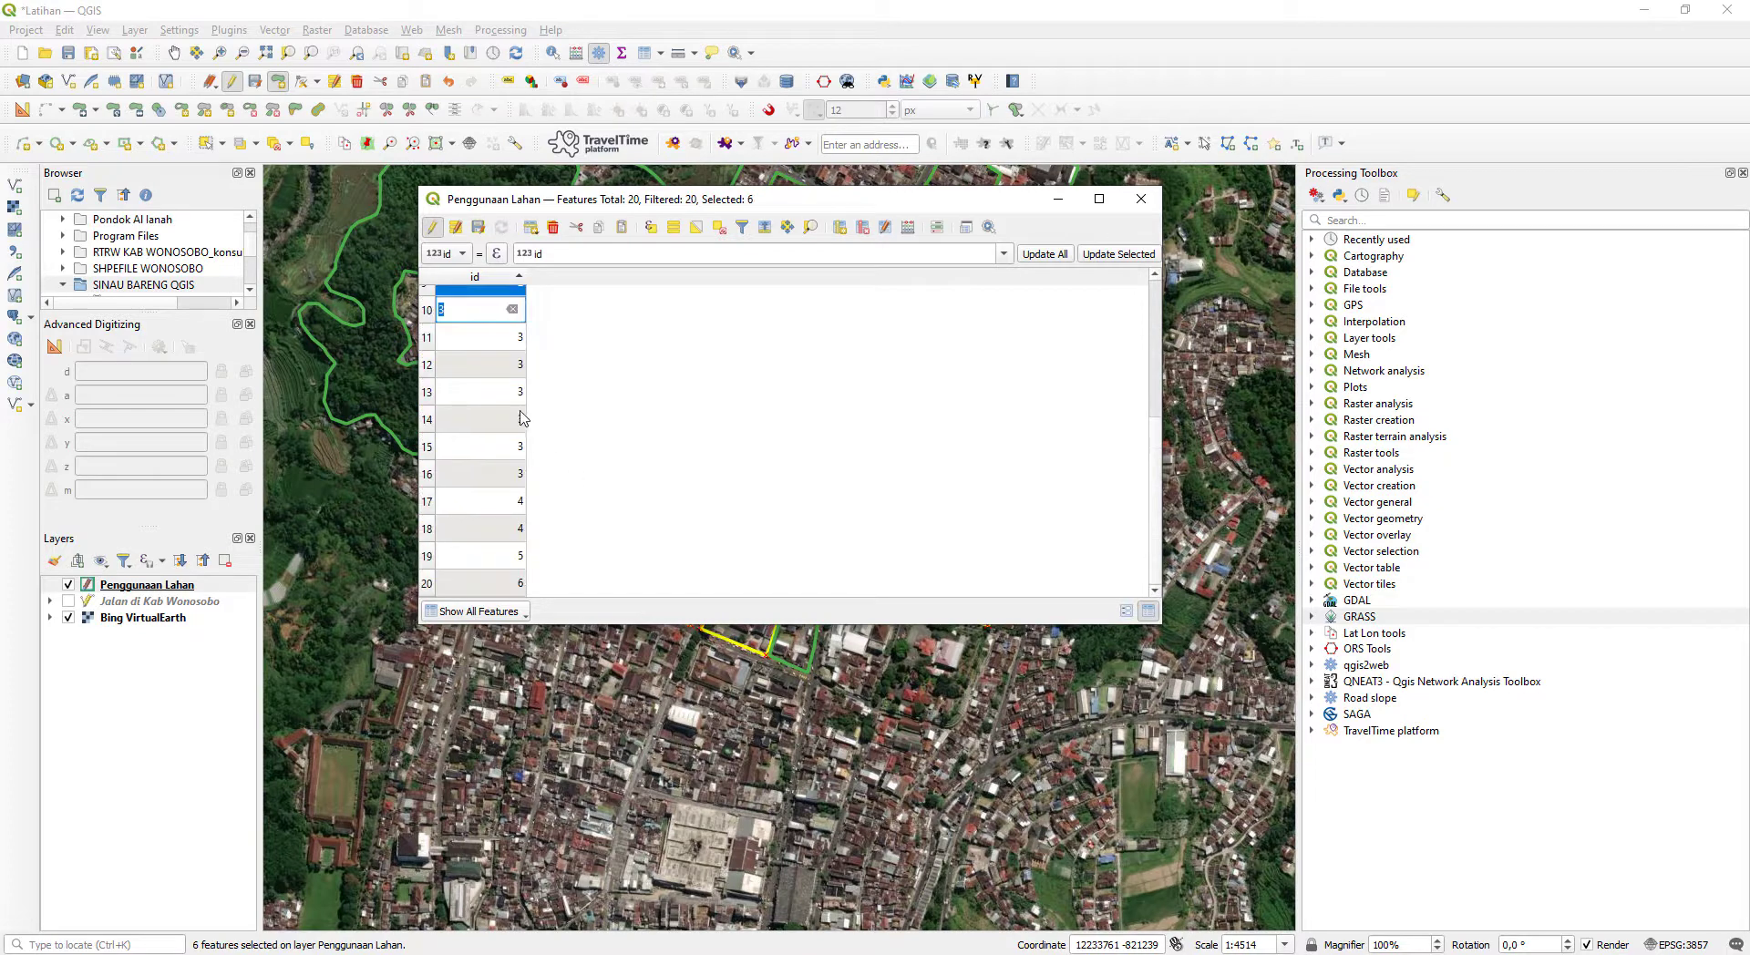
drag(436, 343, 629, 510)
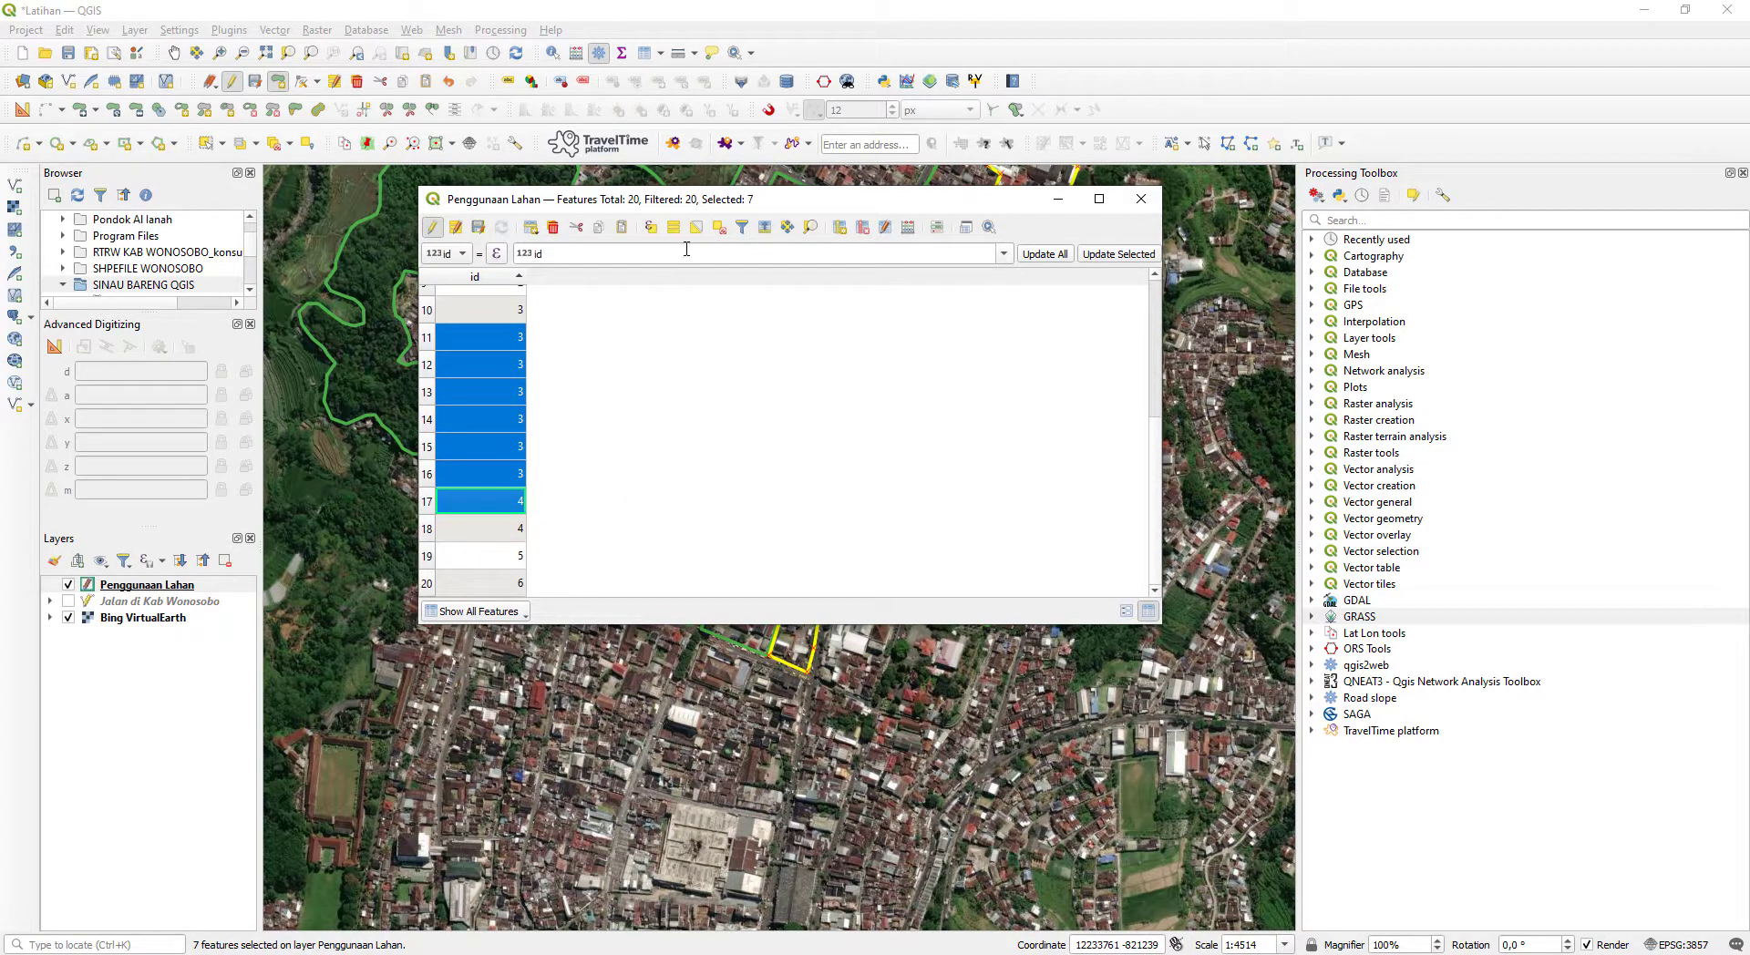
click(719, 227)
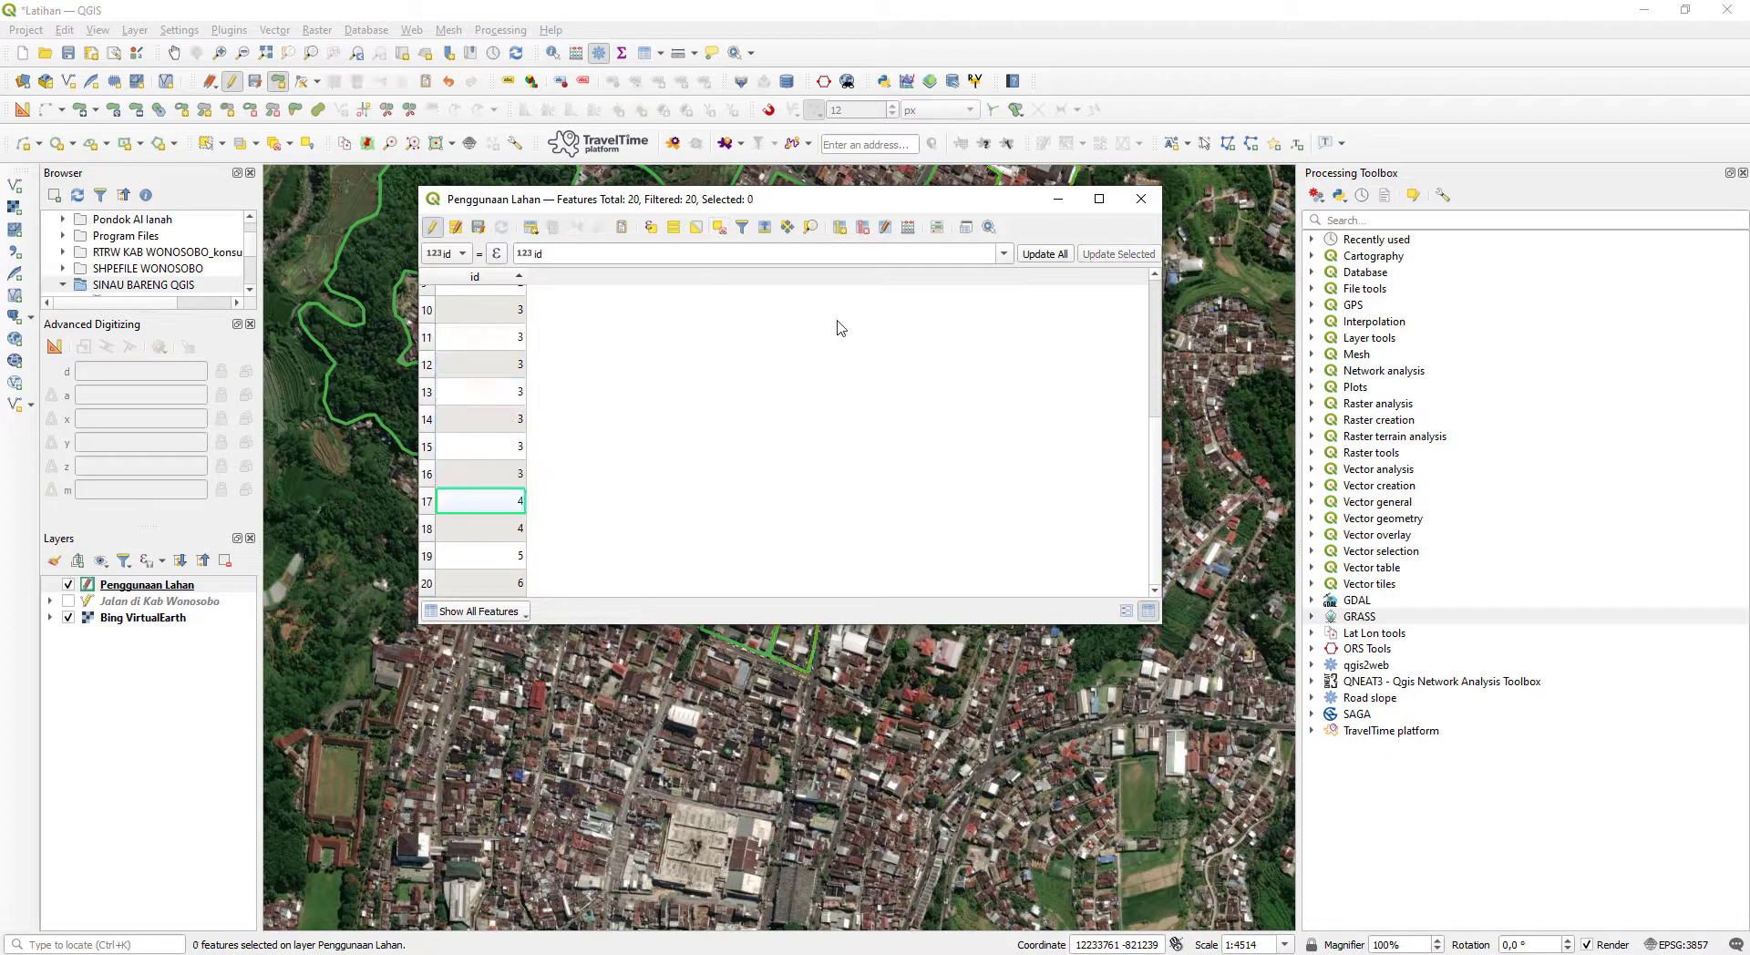
- Open the field calculator for Penggunaan Lahan and define a new Text (string) field named Keterangan with length 50
click(910, 228)
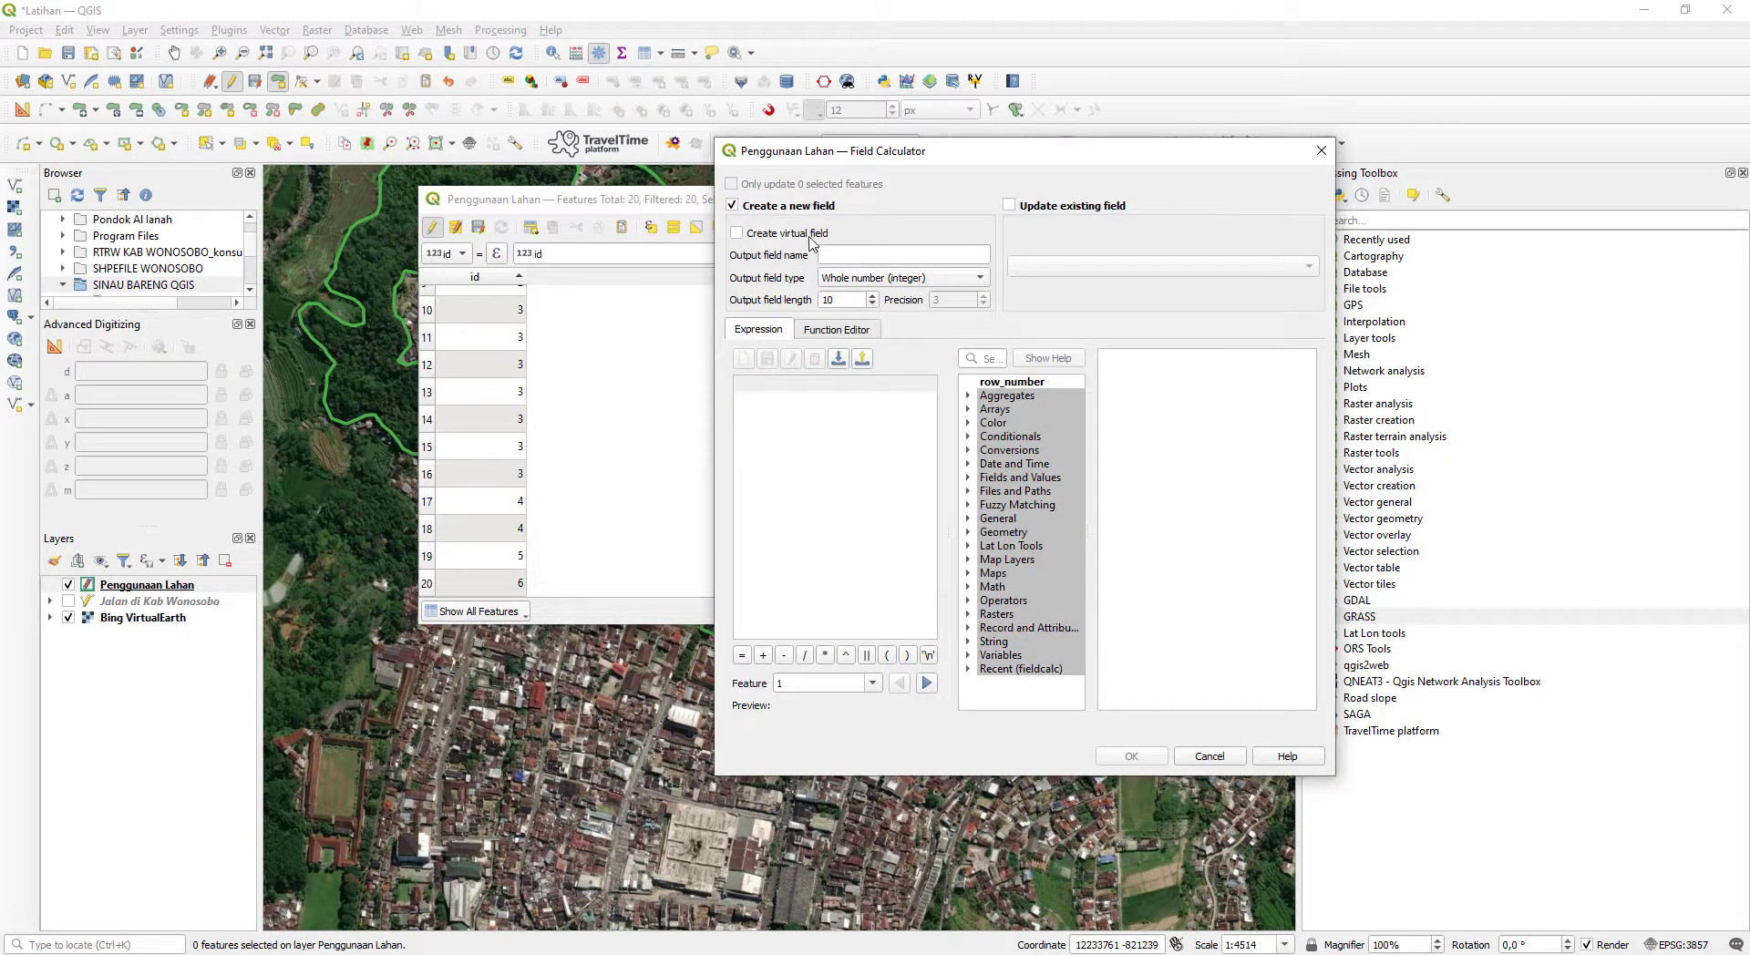
click(841, 258)
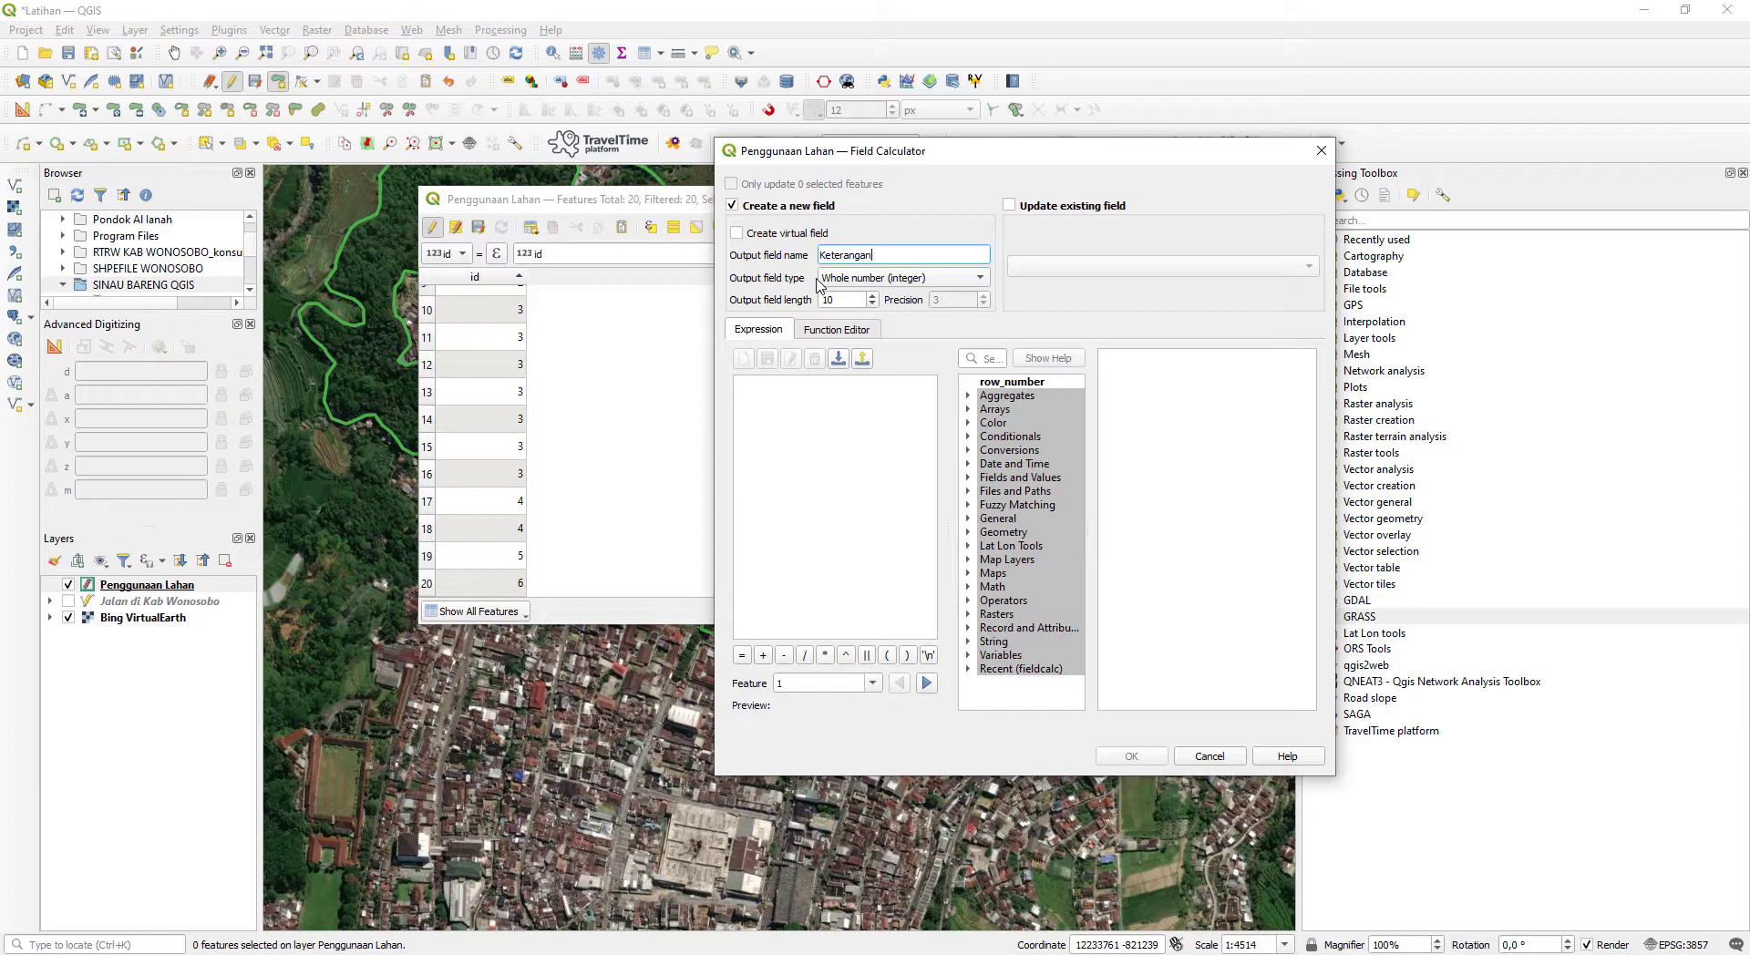
click(872, 278)
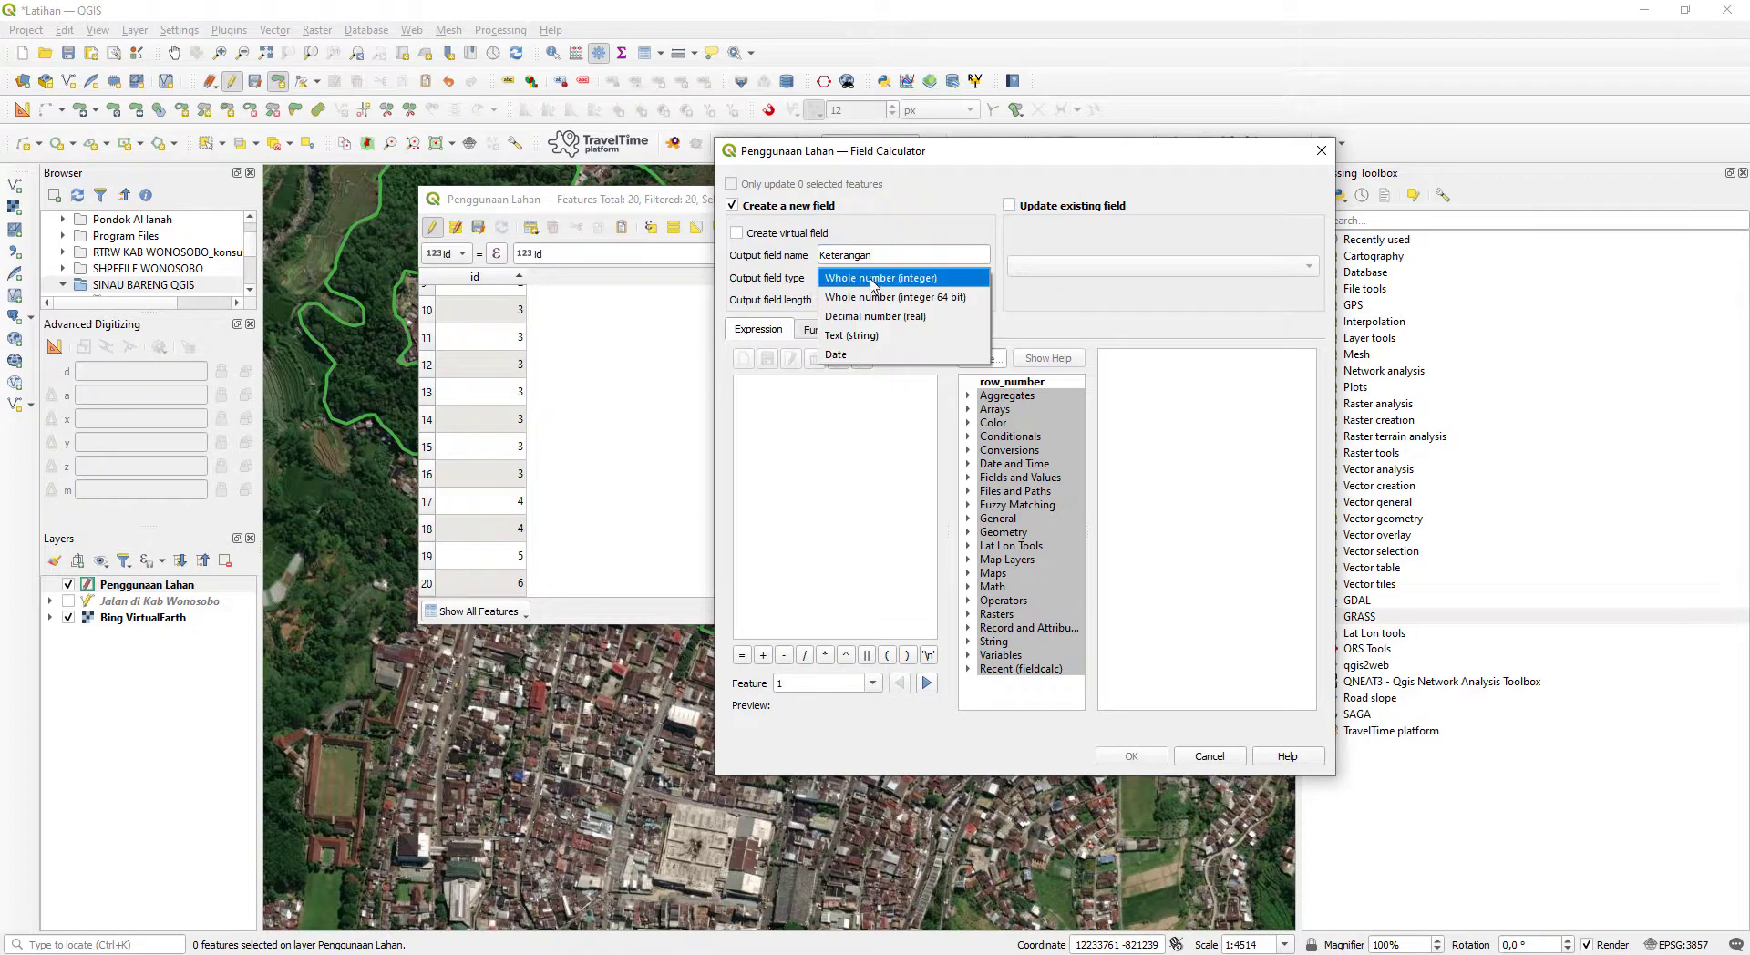
click(889, 337)
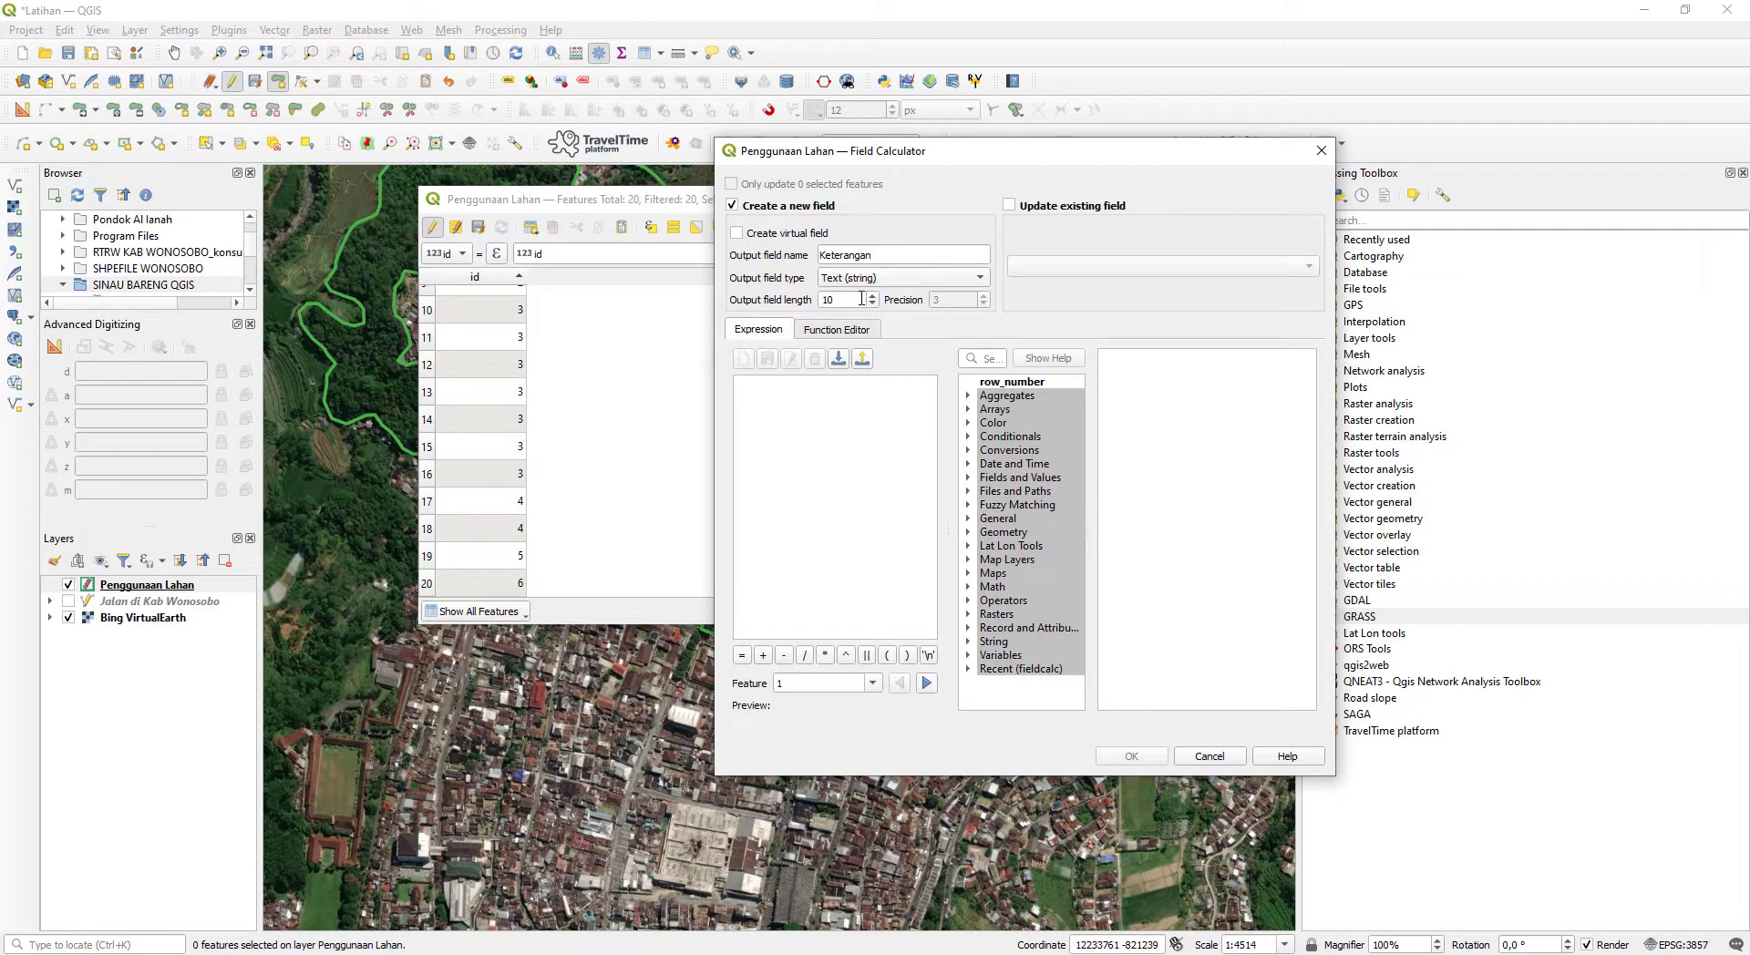
drag(862, 298, 776, 289)
text(5)
click(821, 440)
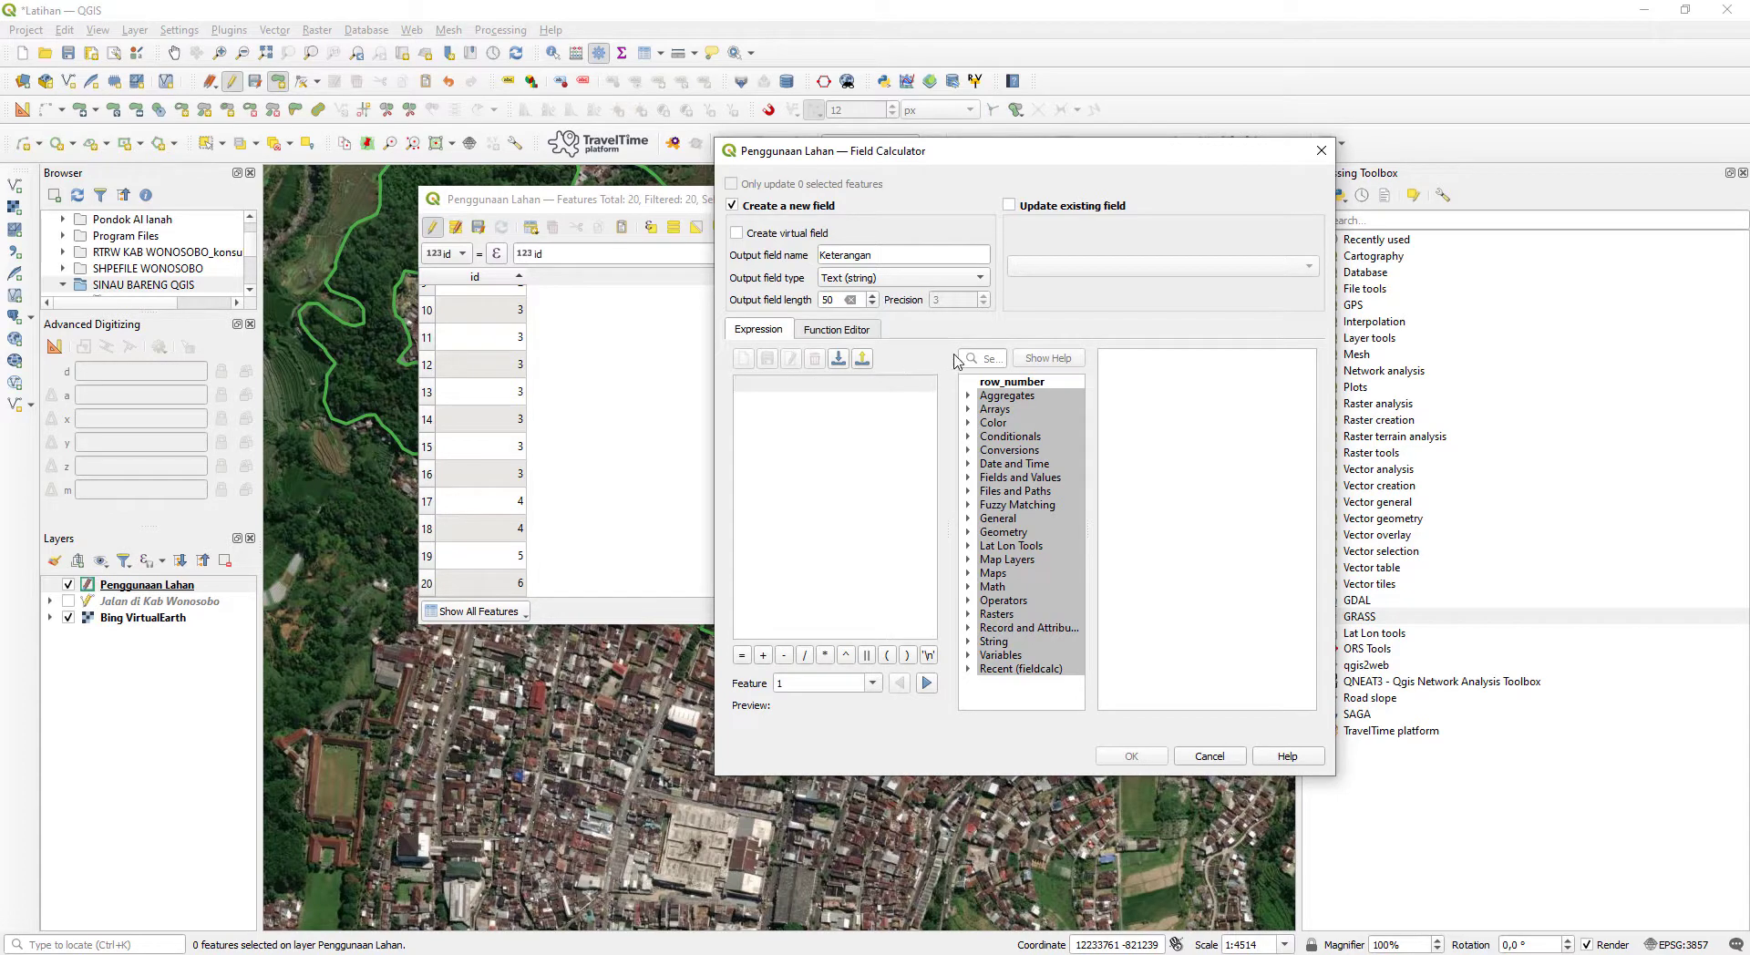
- Search the expression functions for "case" and insert the CASE conditional template into the expression
click(993, 362)
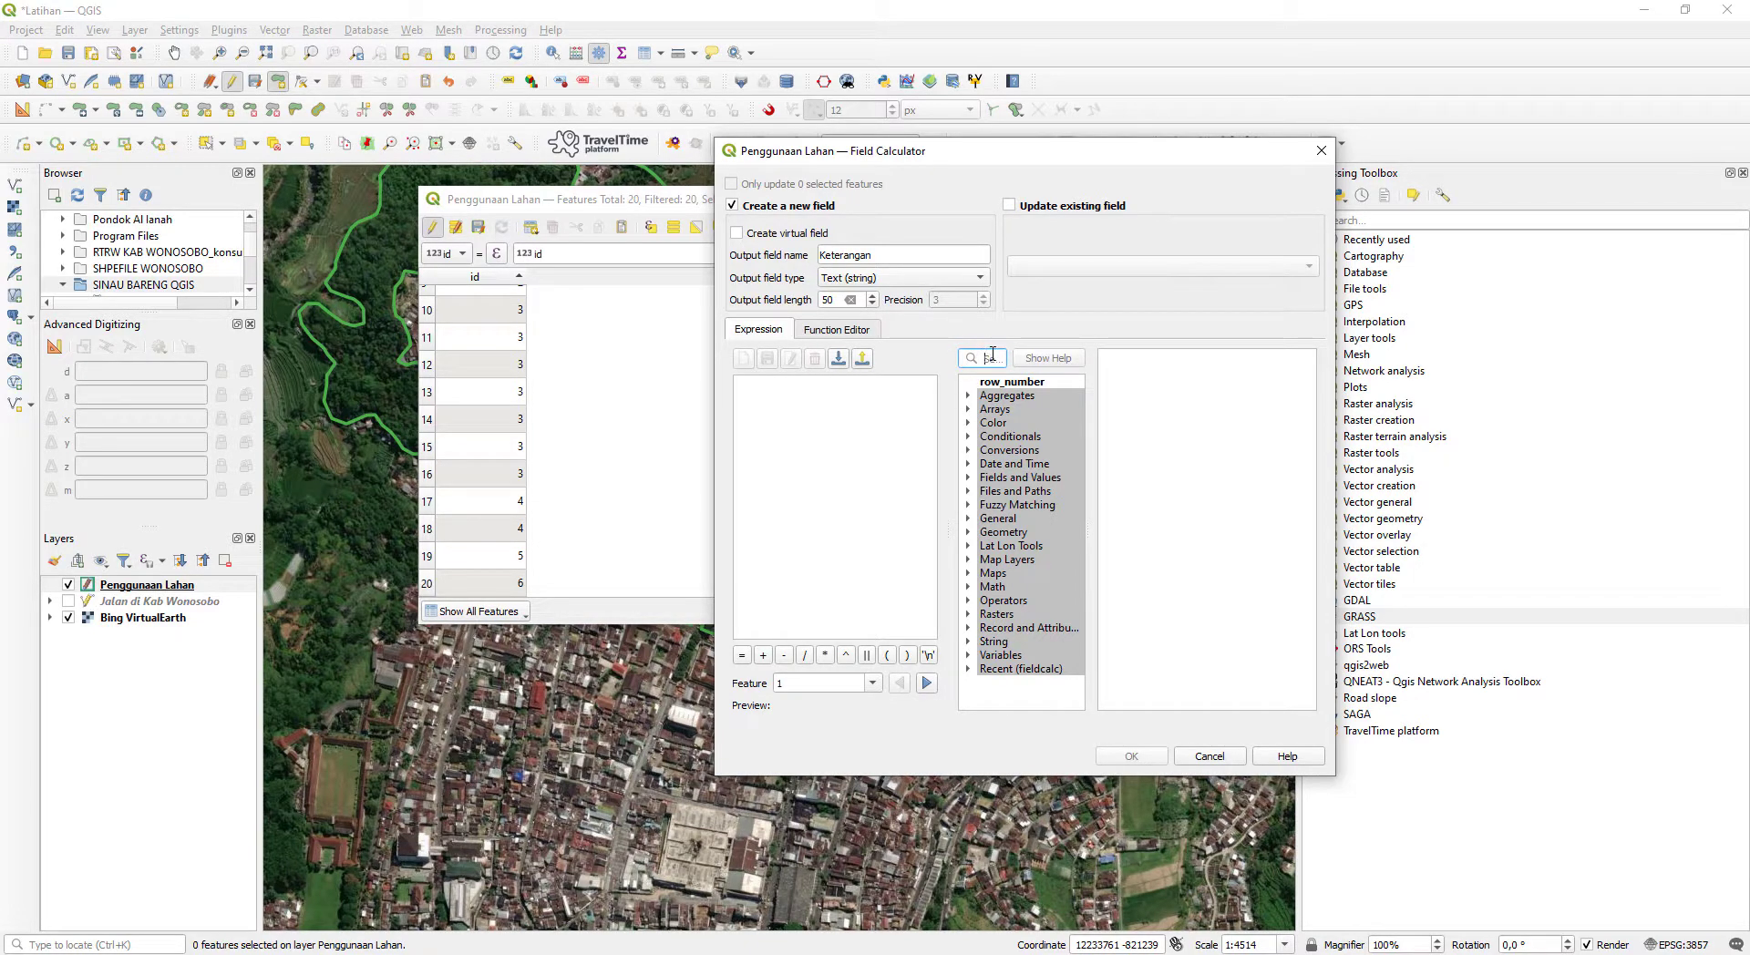
click(993, 357)
text(case)
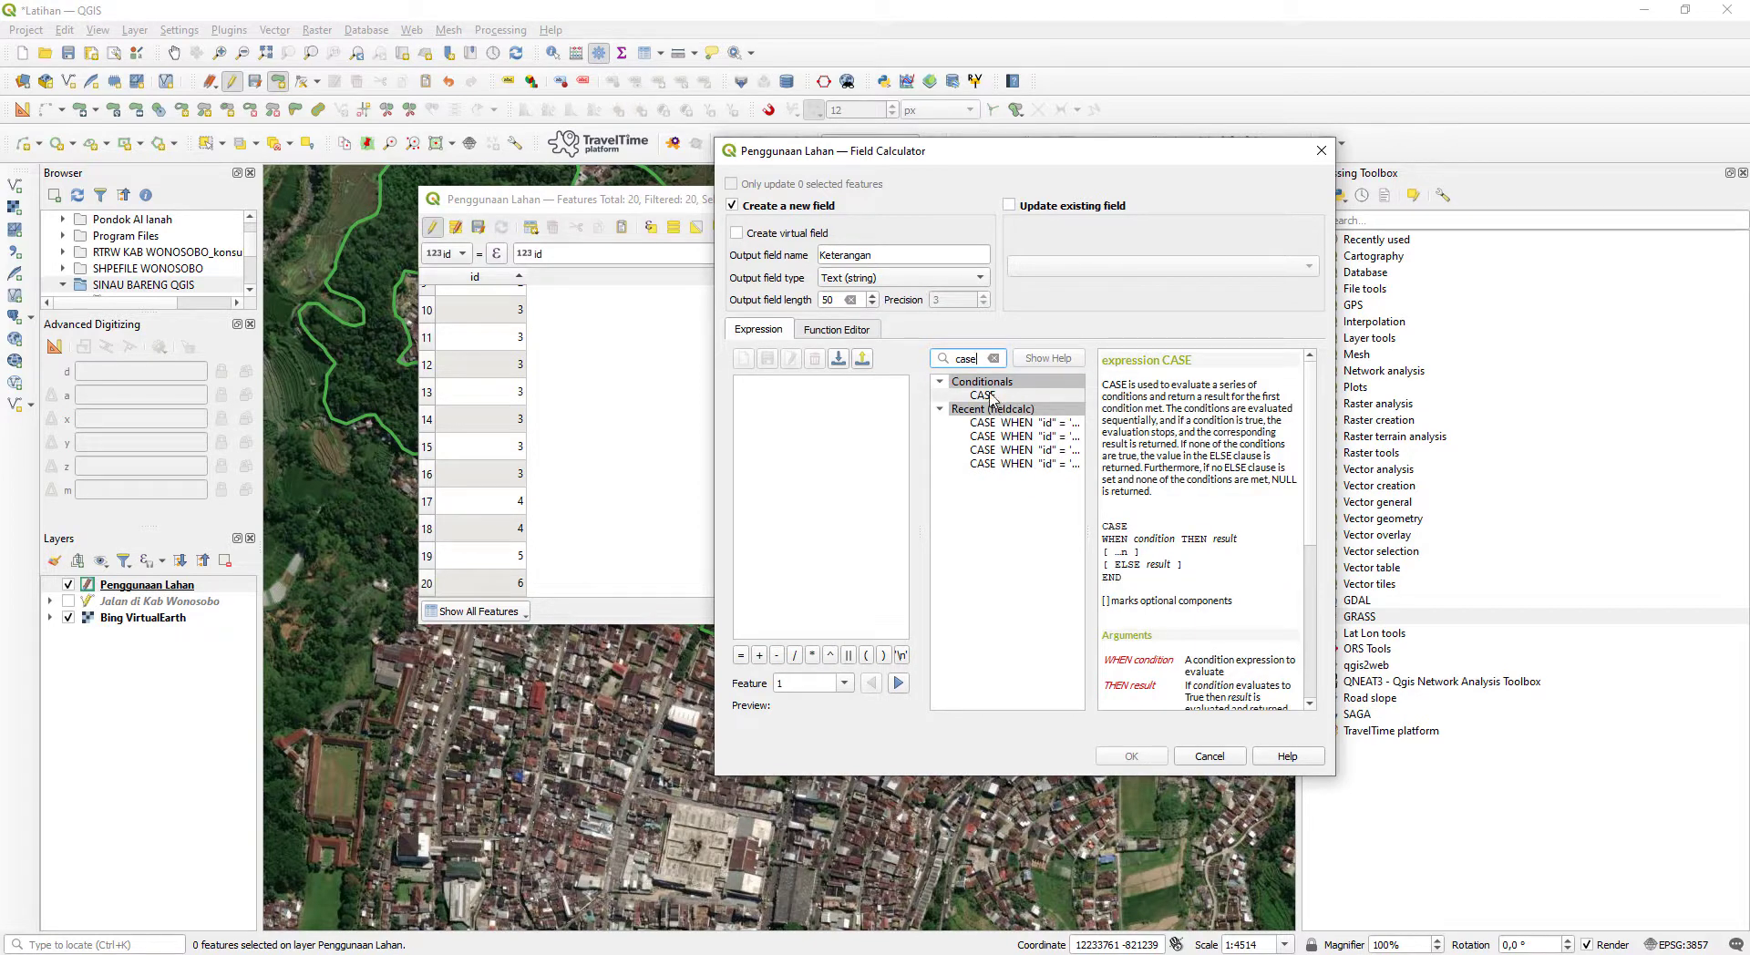
click(992, 398)
double_click(992, 396)
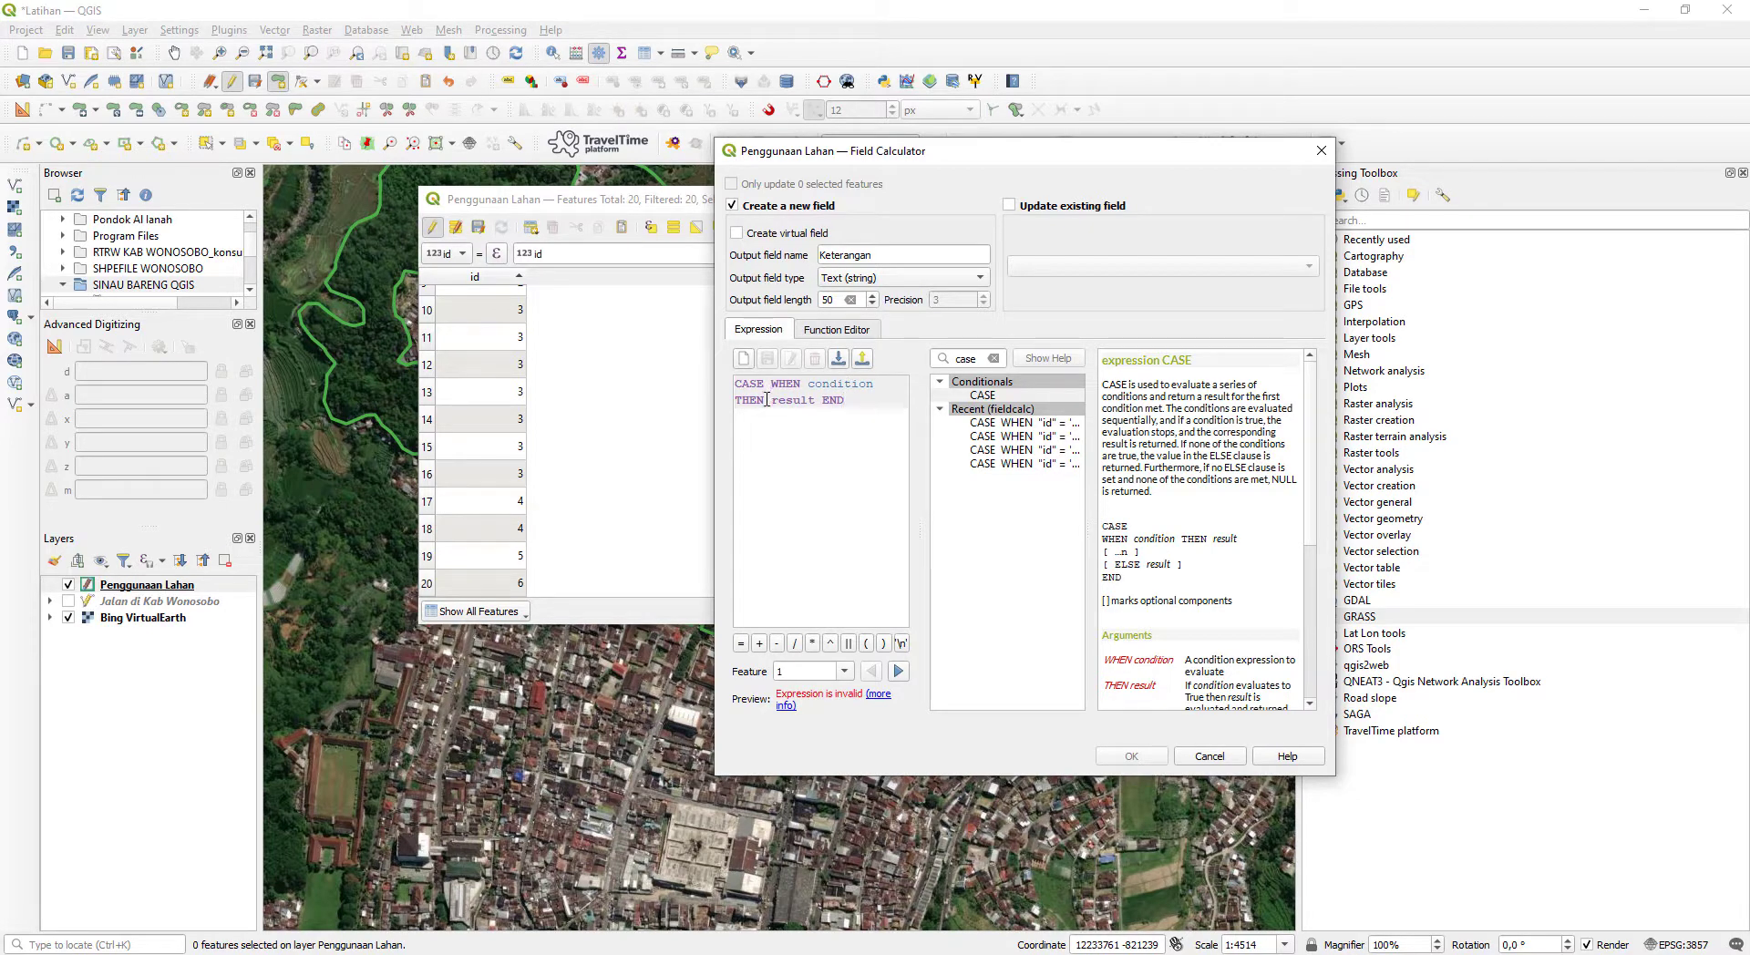
- Move END several lines down in the CASE expression to make room for more conditions
click(816, 401)
key(Return)
key(Return)
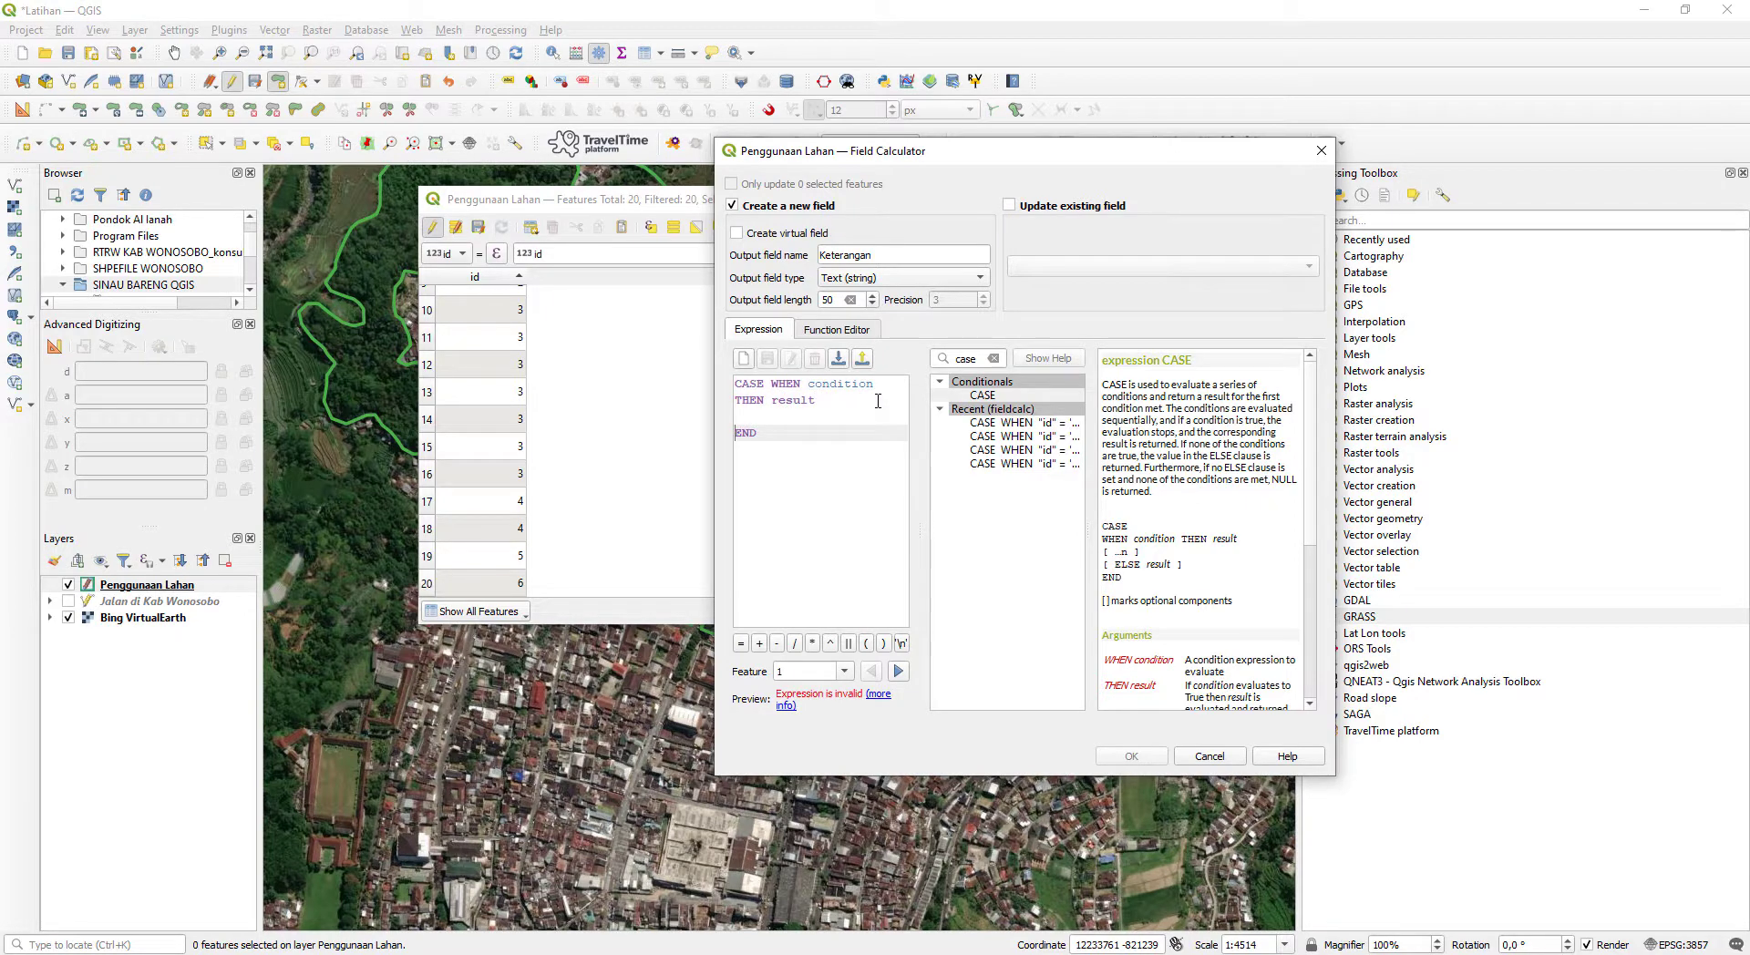
key(Return)
key(Return)
key(Return)
key(Return)
key(Return)
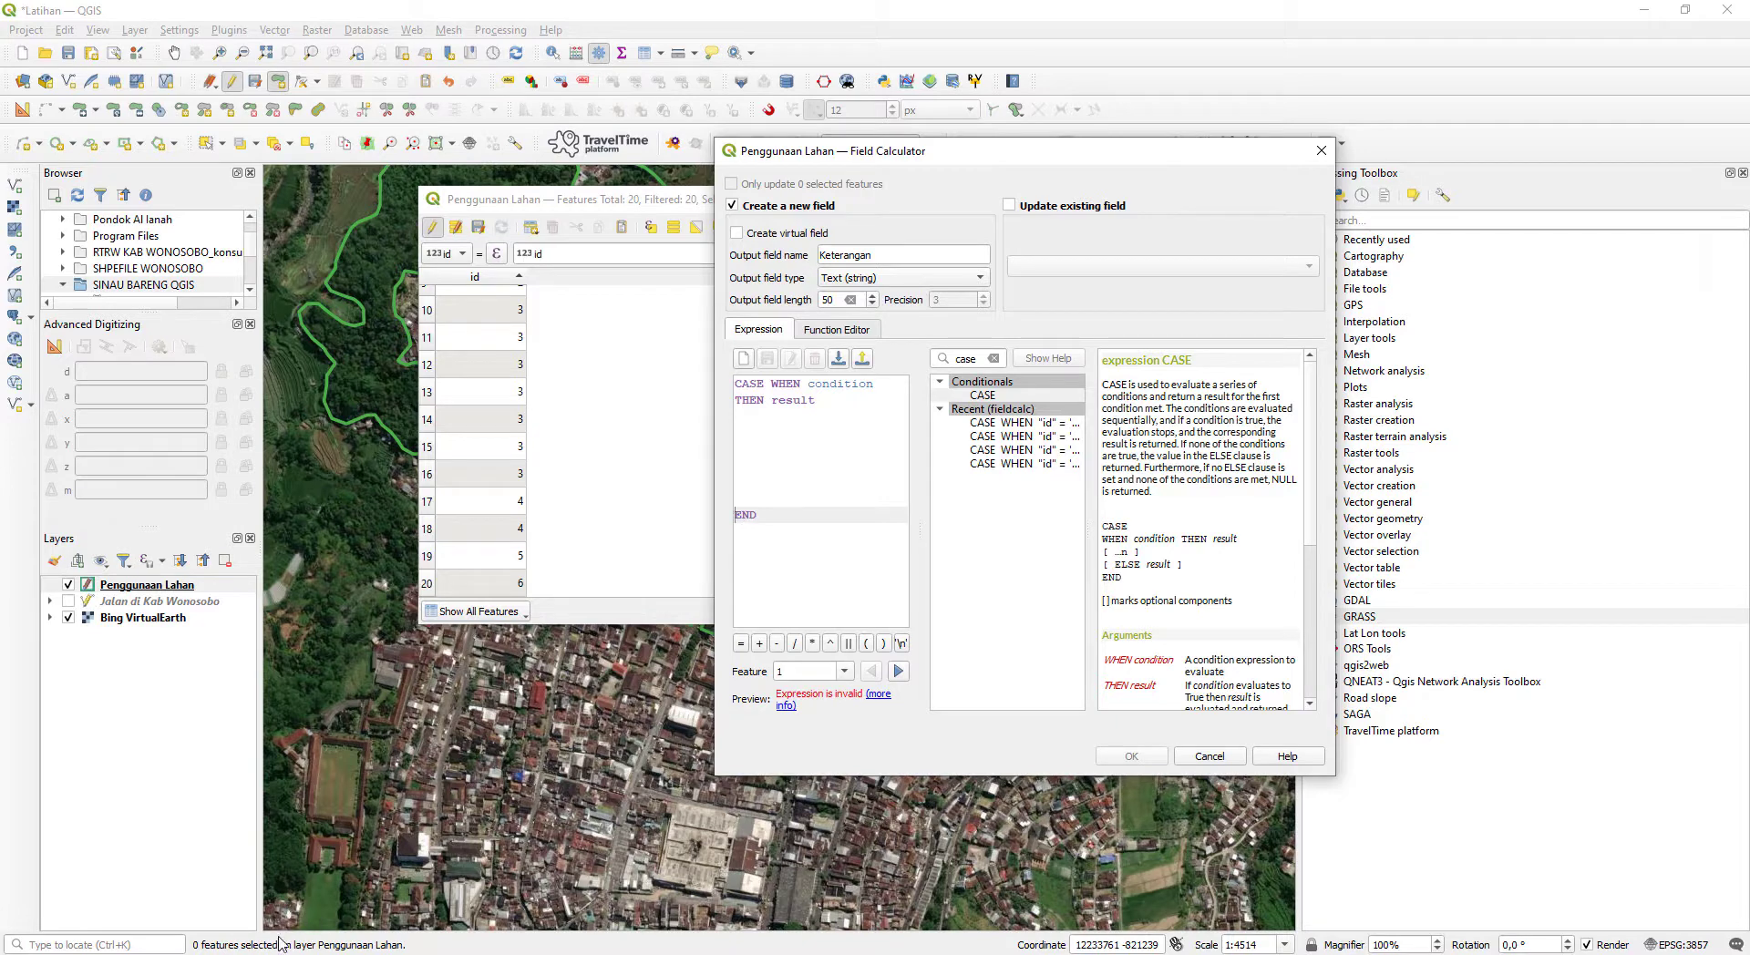
- Bring up Notepad, move it clear of the expression editor, and compare its POLYGON/AREA categories with the CASE template
click(186, 953)
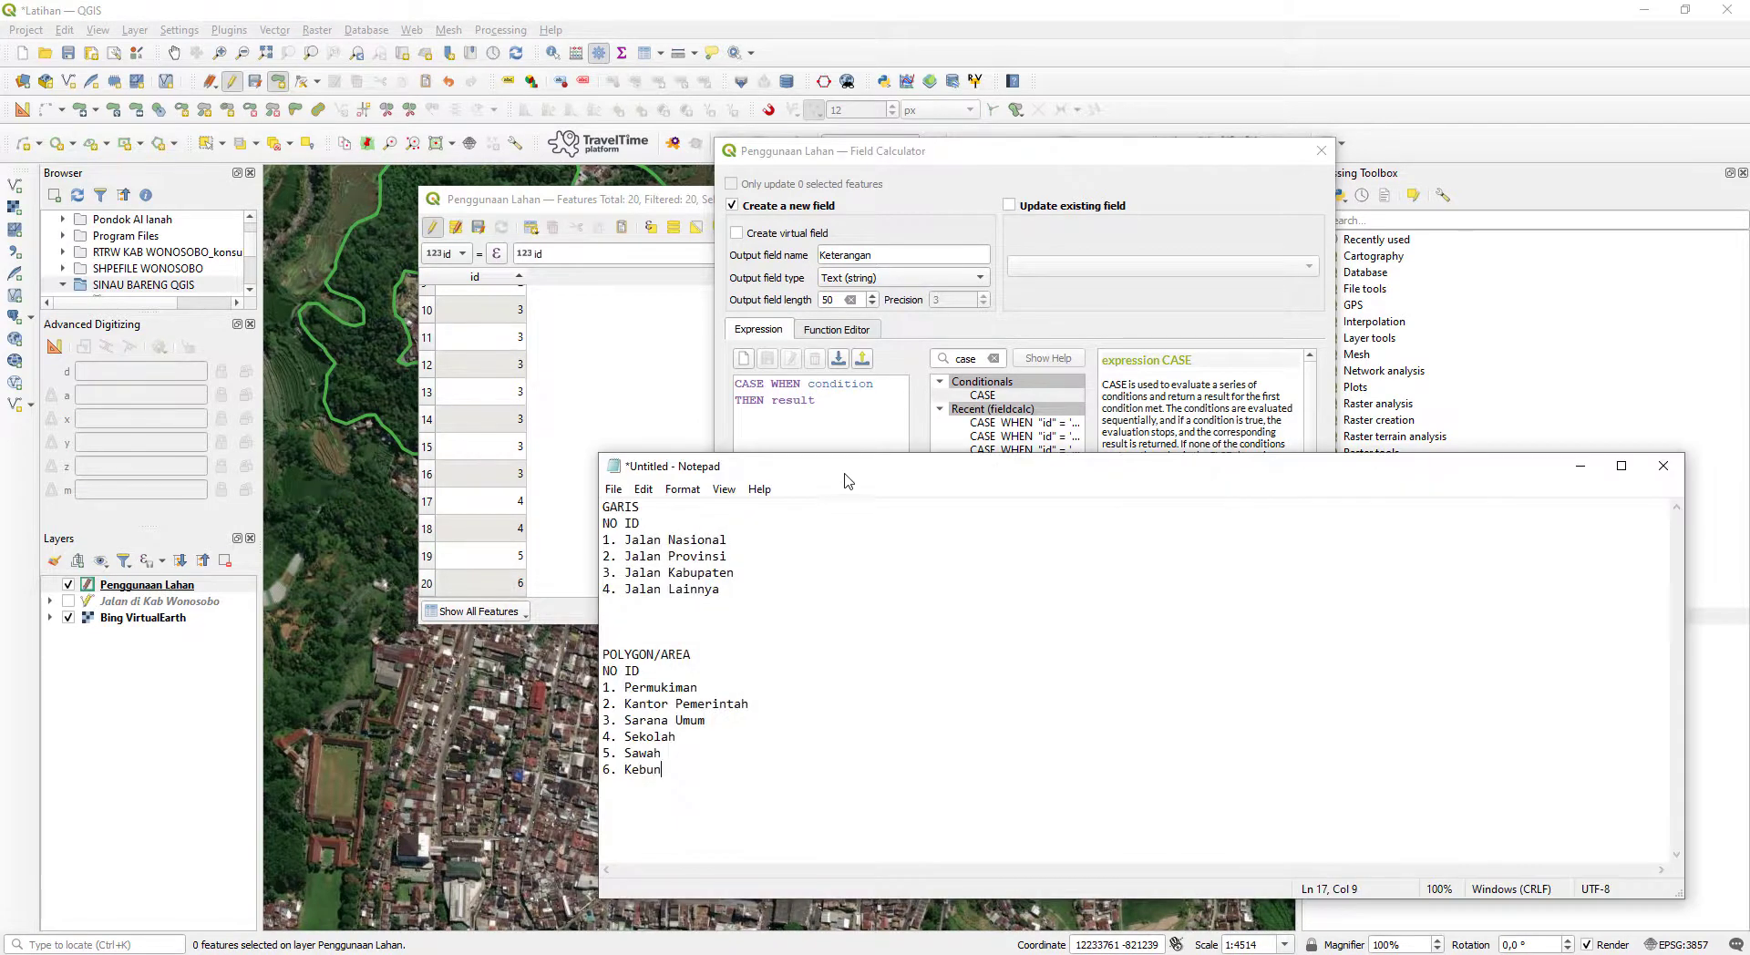
drag(832, 501, 1271, 144)
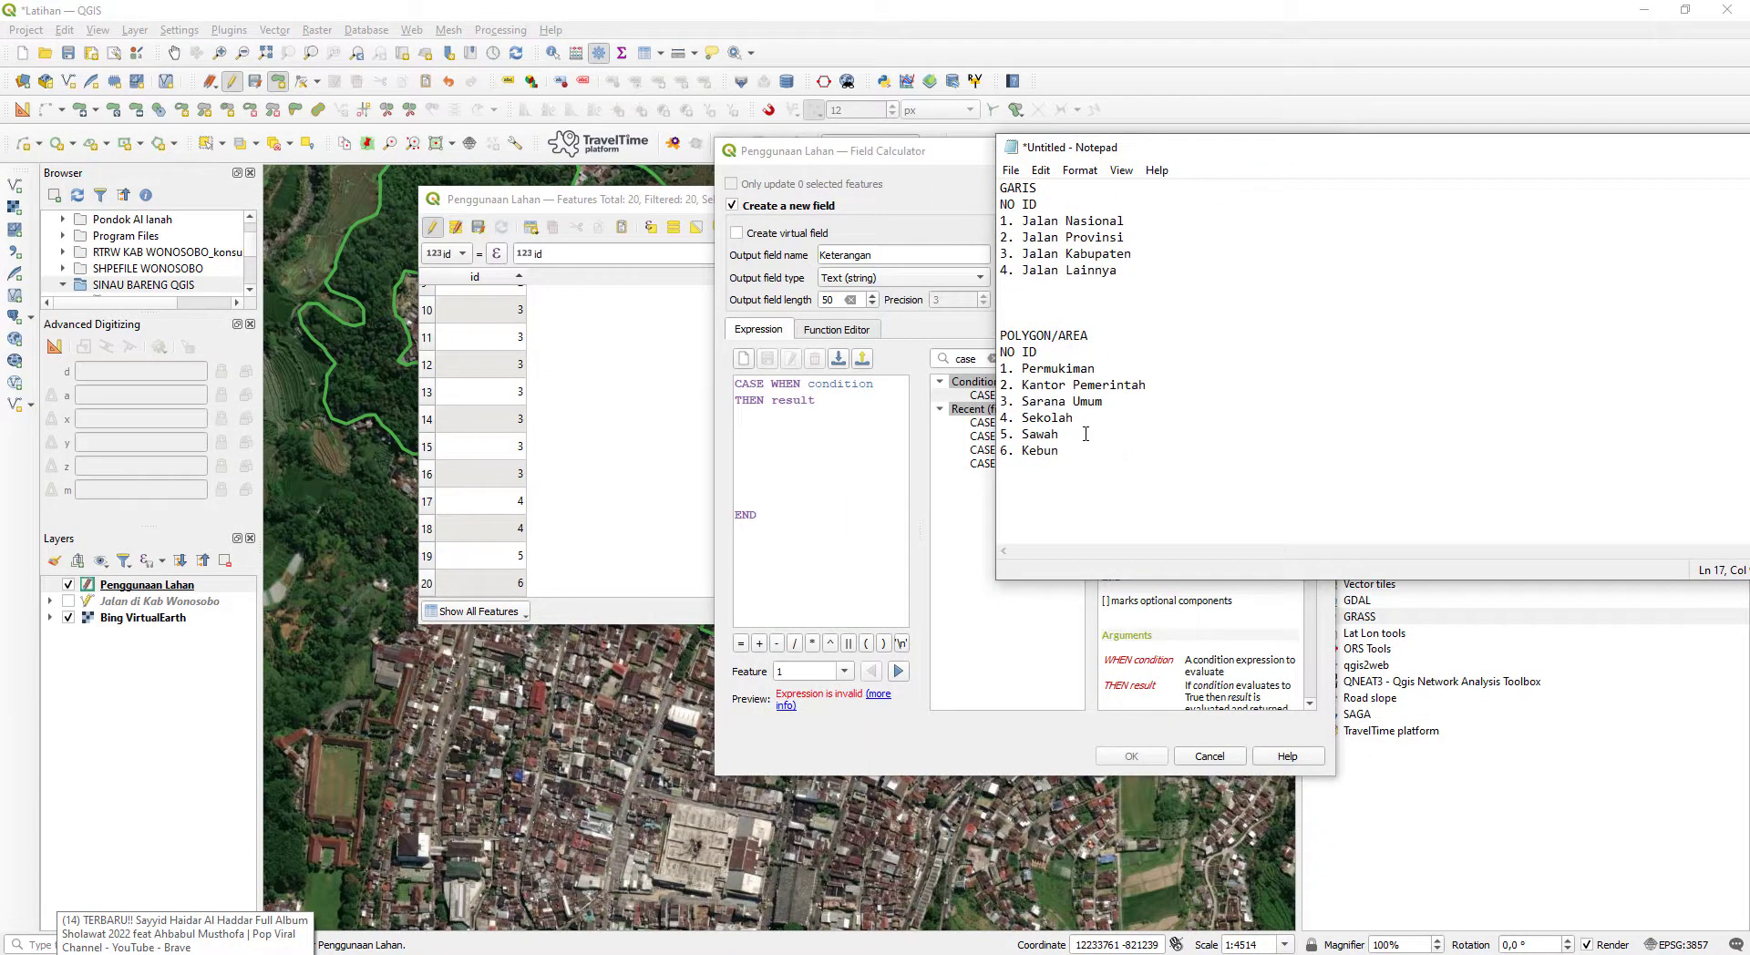
drag(1086, 450, 986, 319)
click(1242, 465)
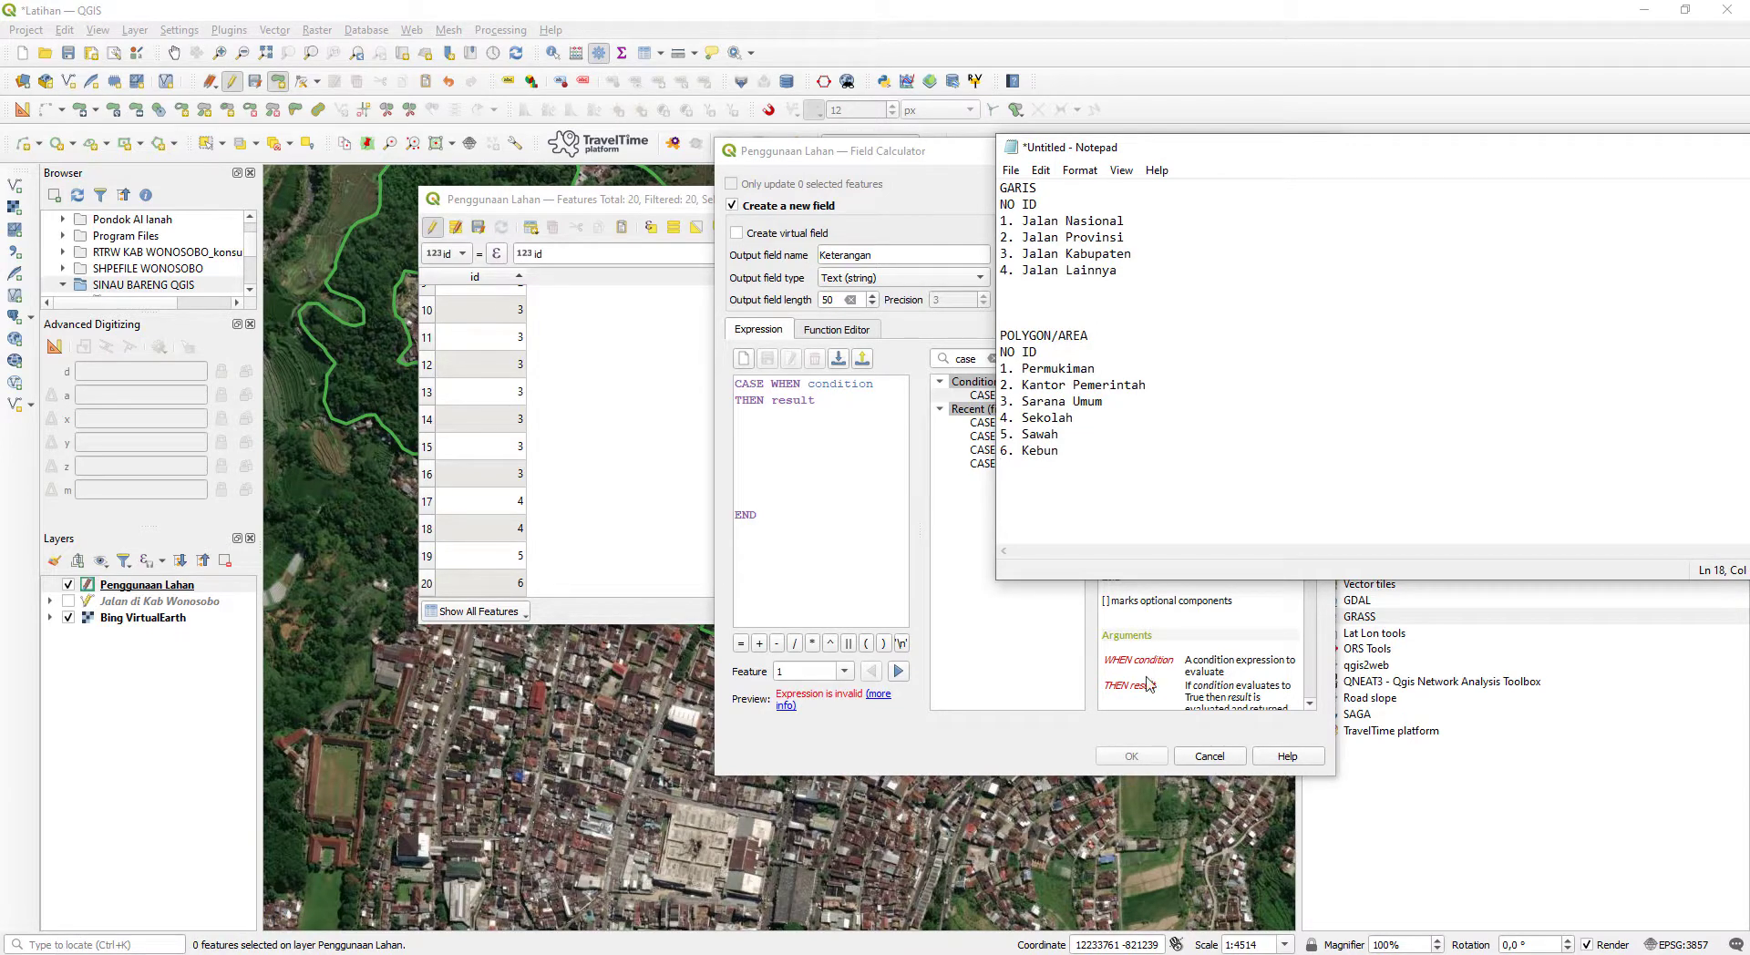
click(840, 388)
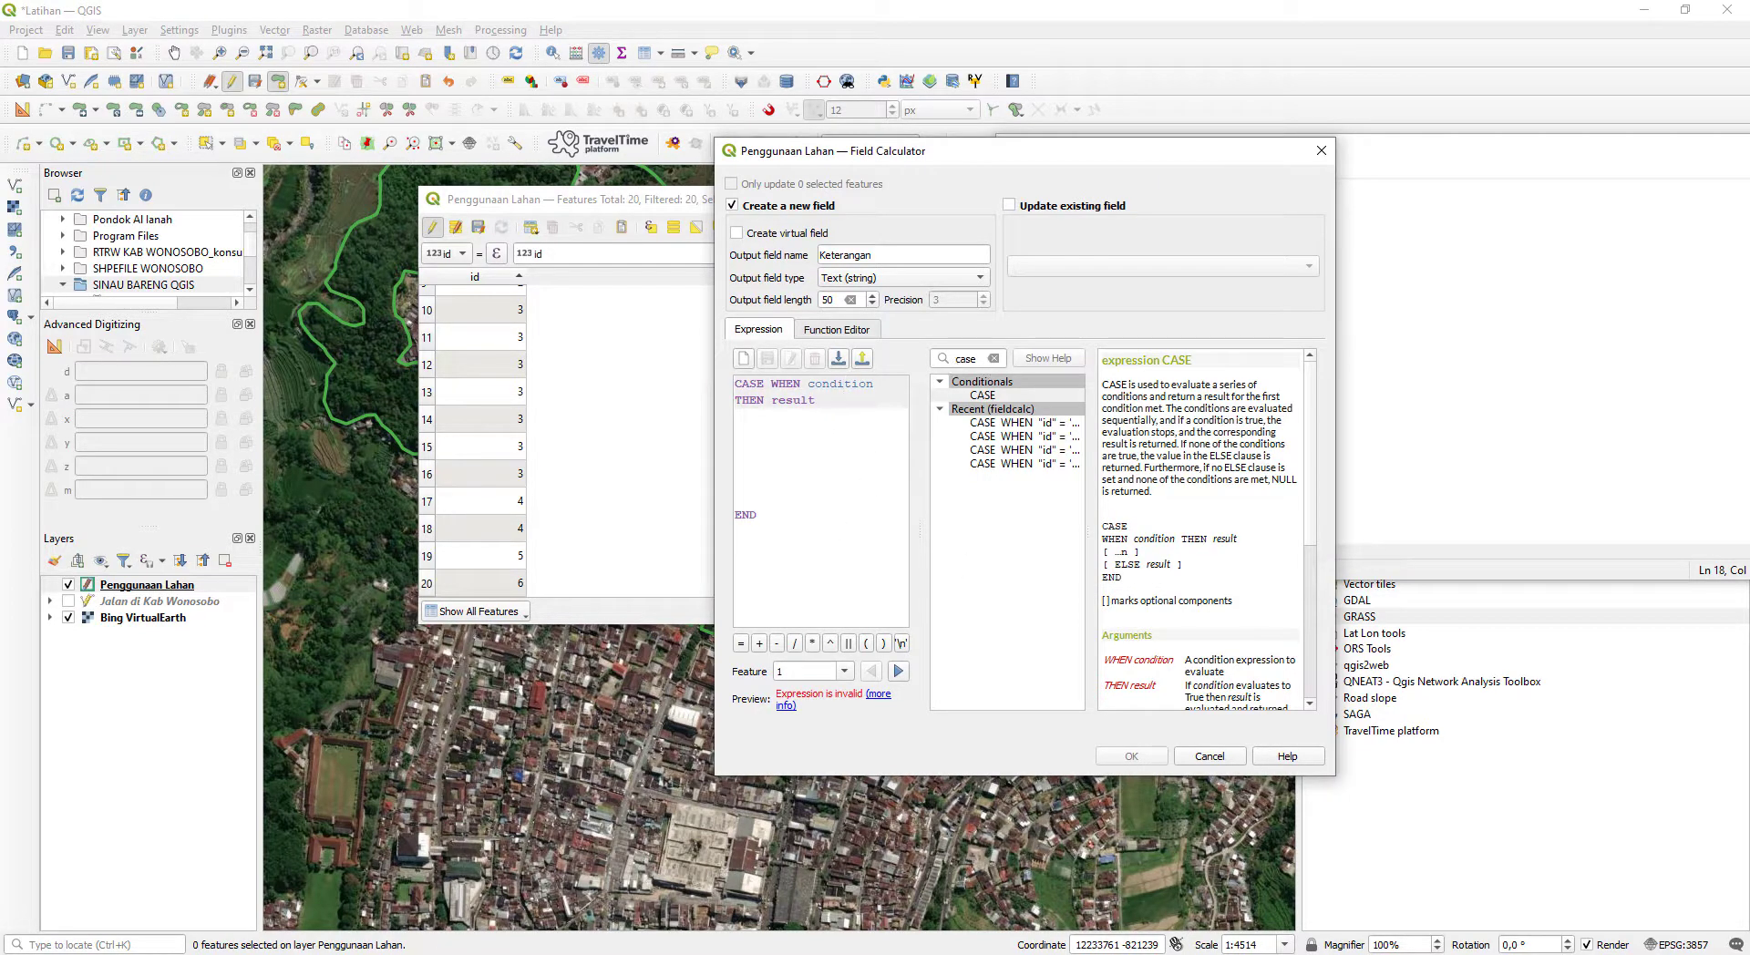
click(222, 954)
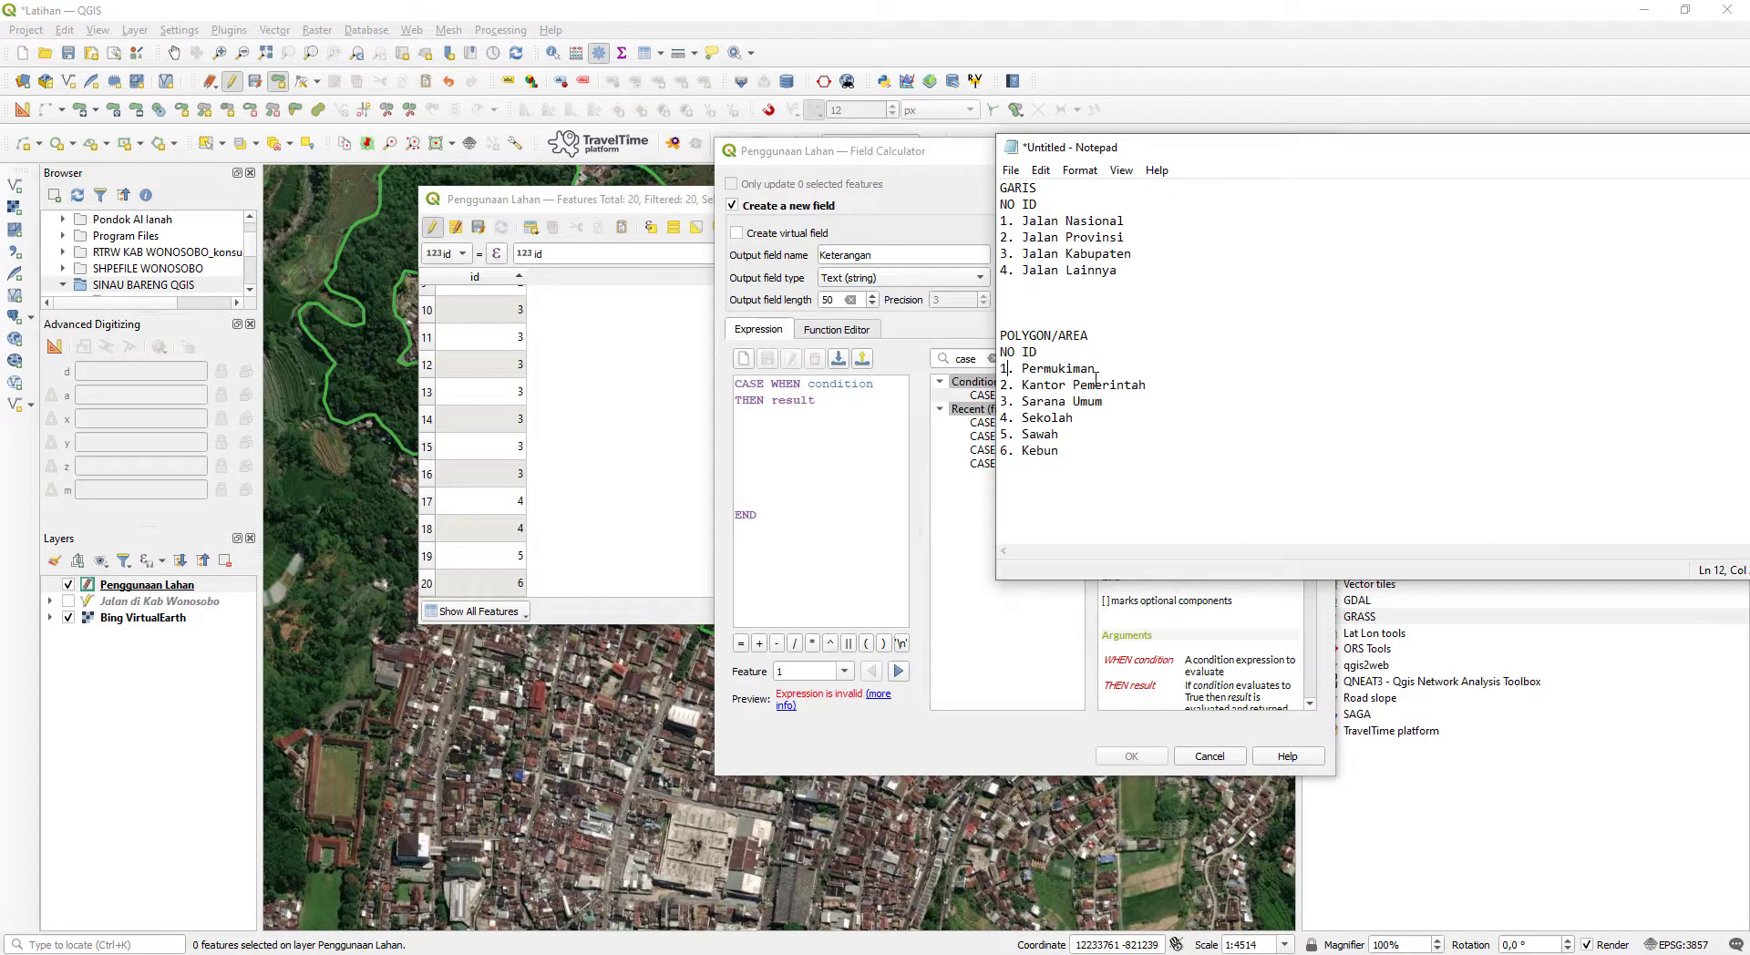
drag(1150, 387, 1042, 384)
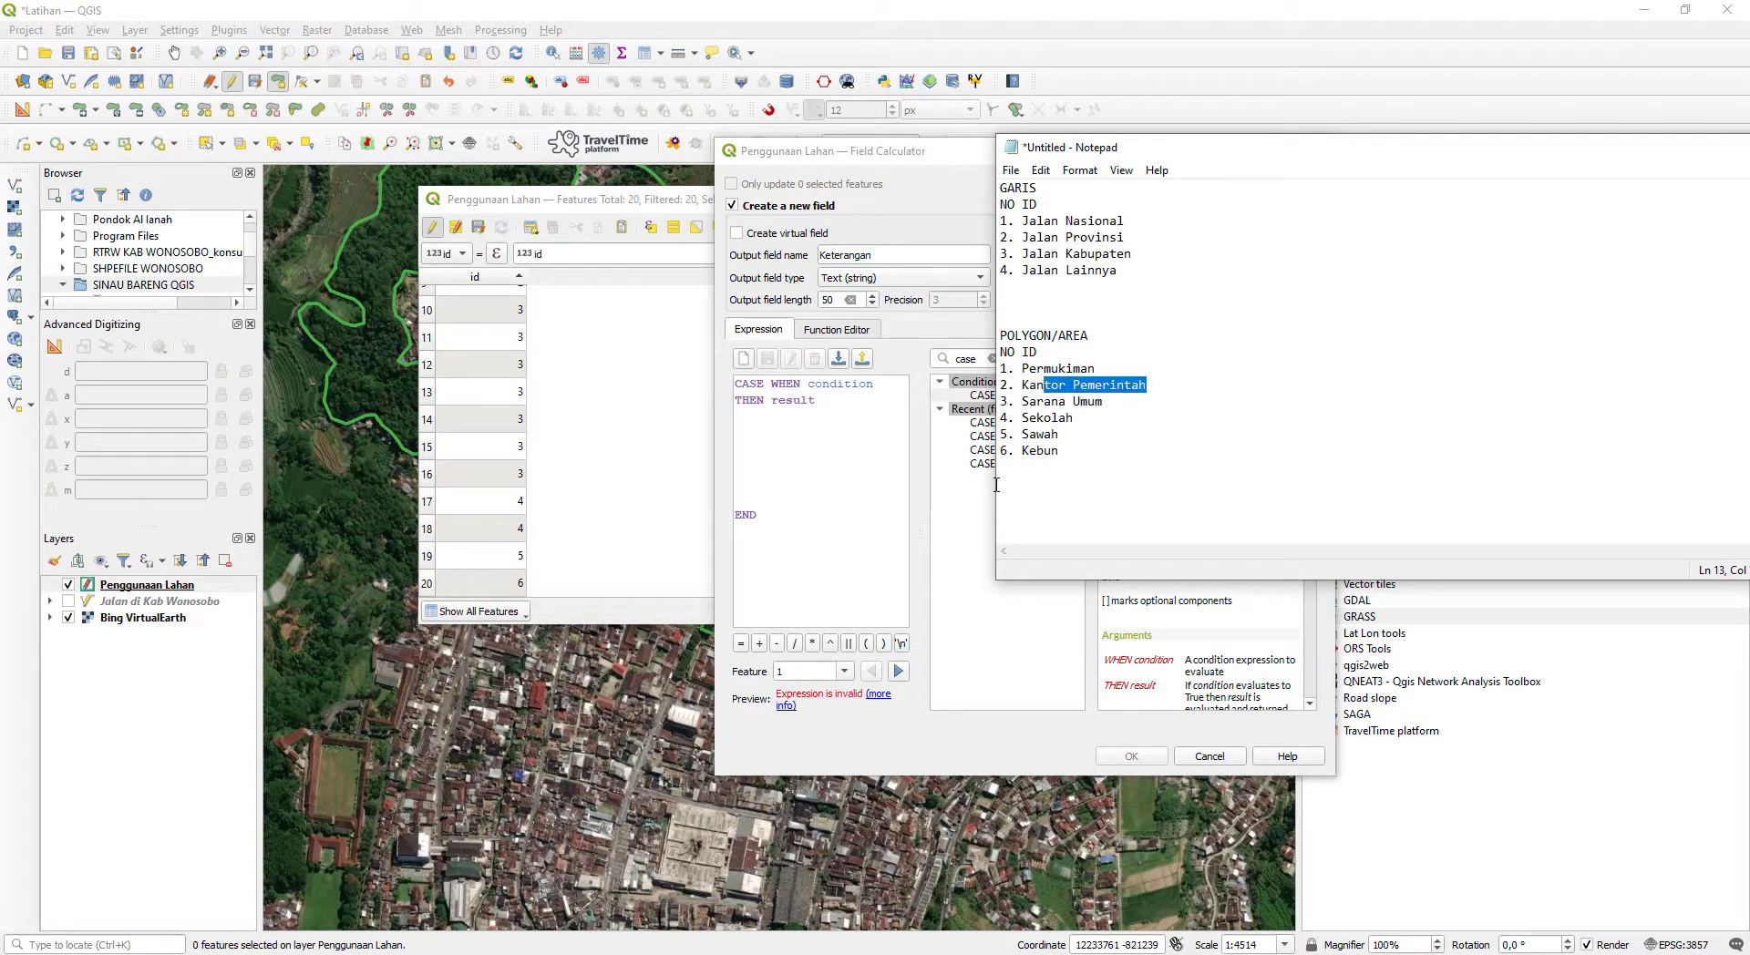
click(841, 431)
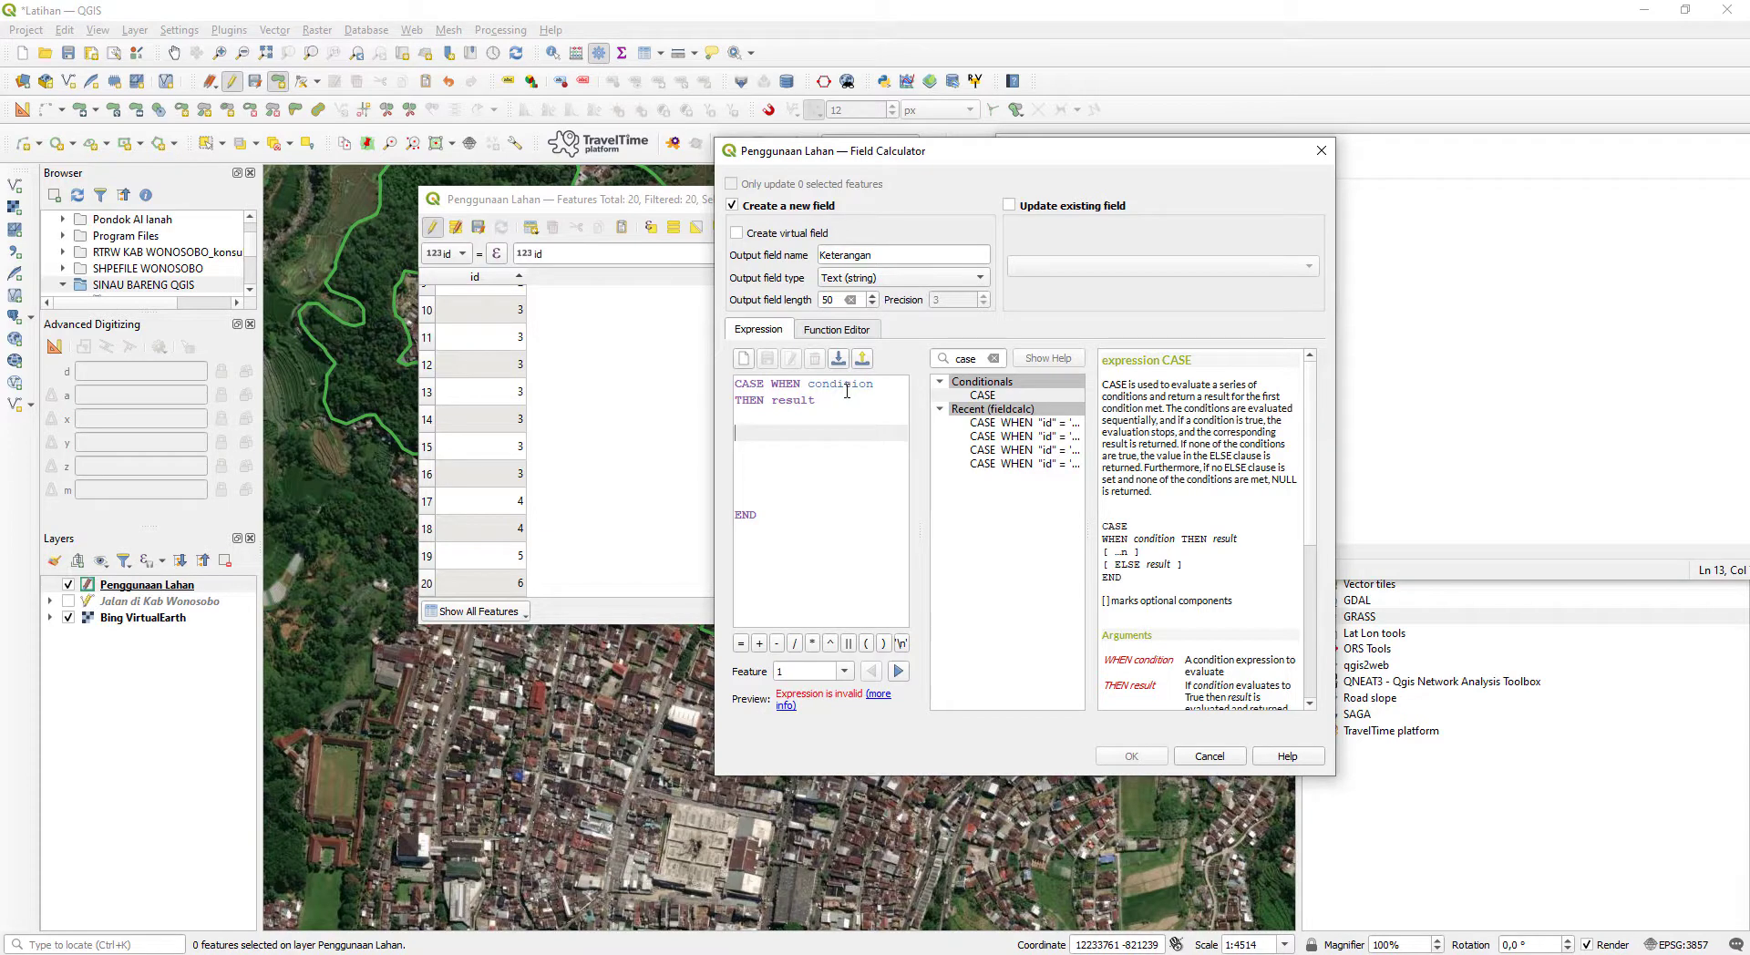
key(alt+Tab)
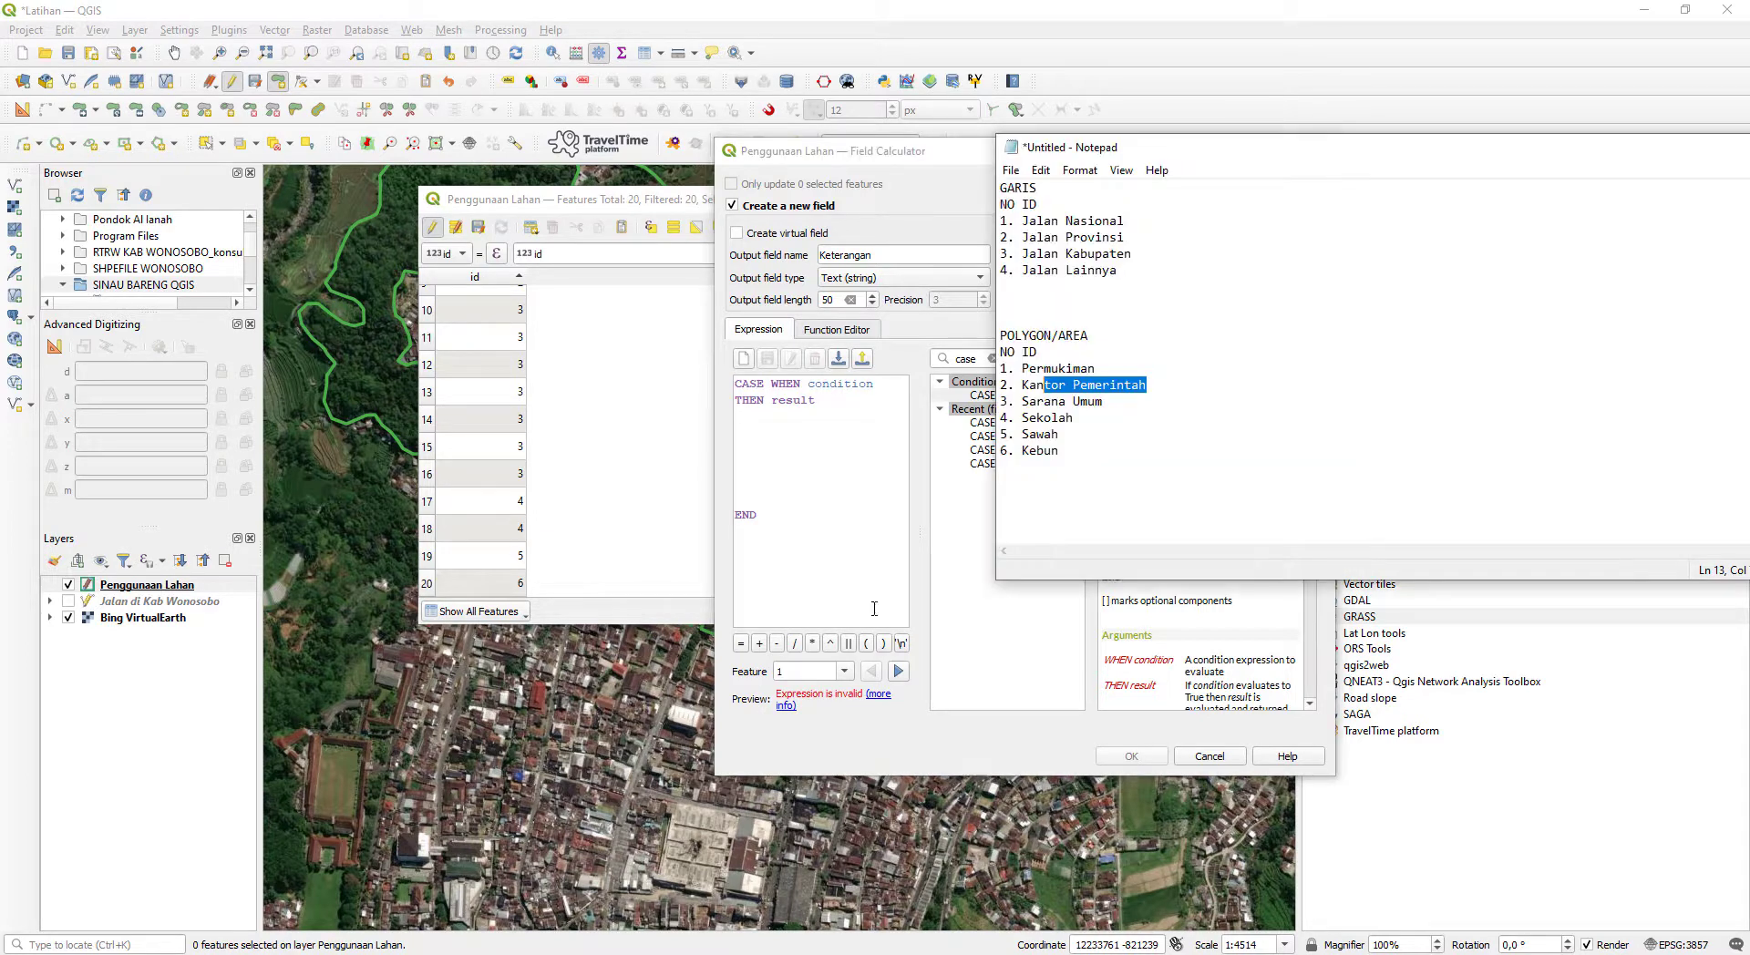
click(875, 453)
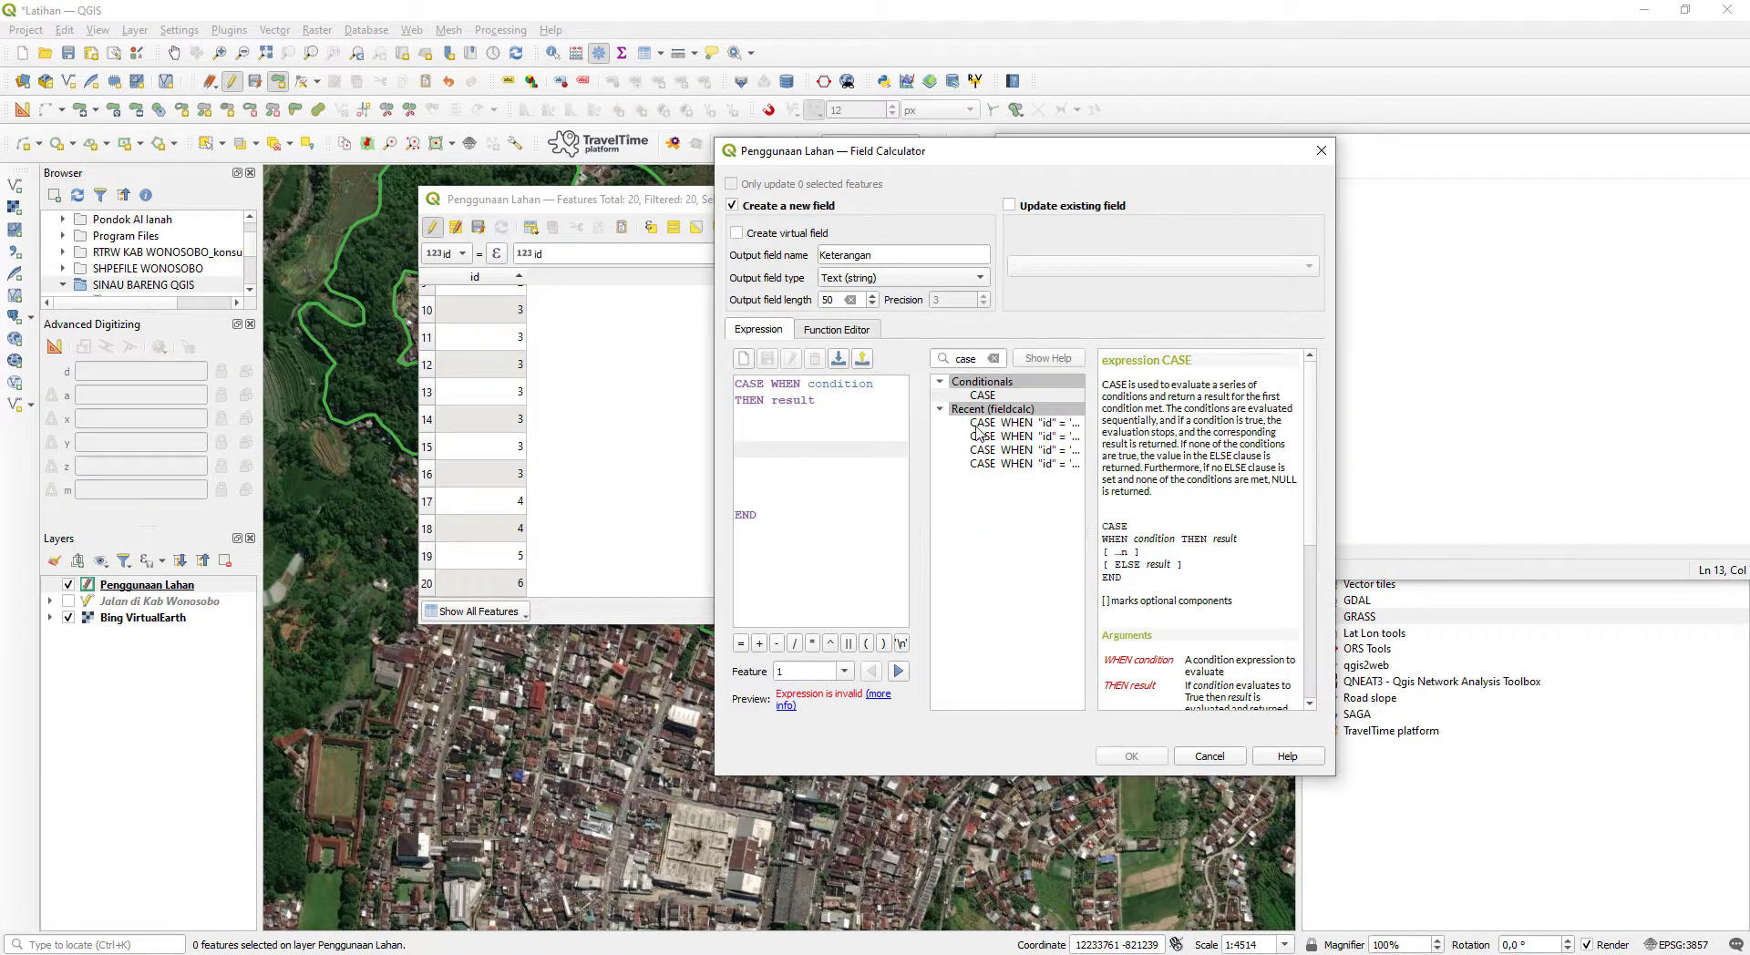
- Replace the condition placeholder in the CASE expression with "id" = 1, inserting the id field from Fields and Values
click(992, 359)
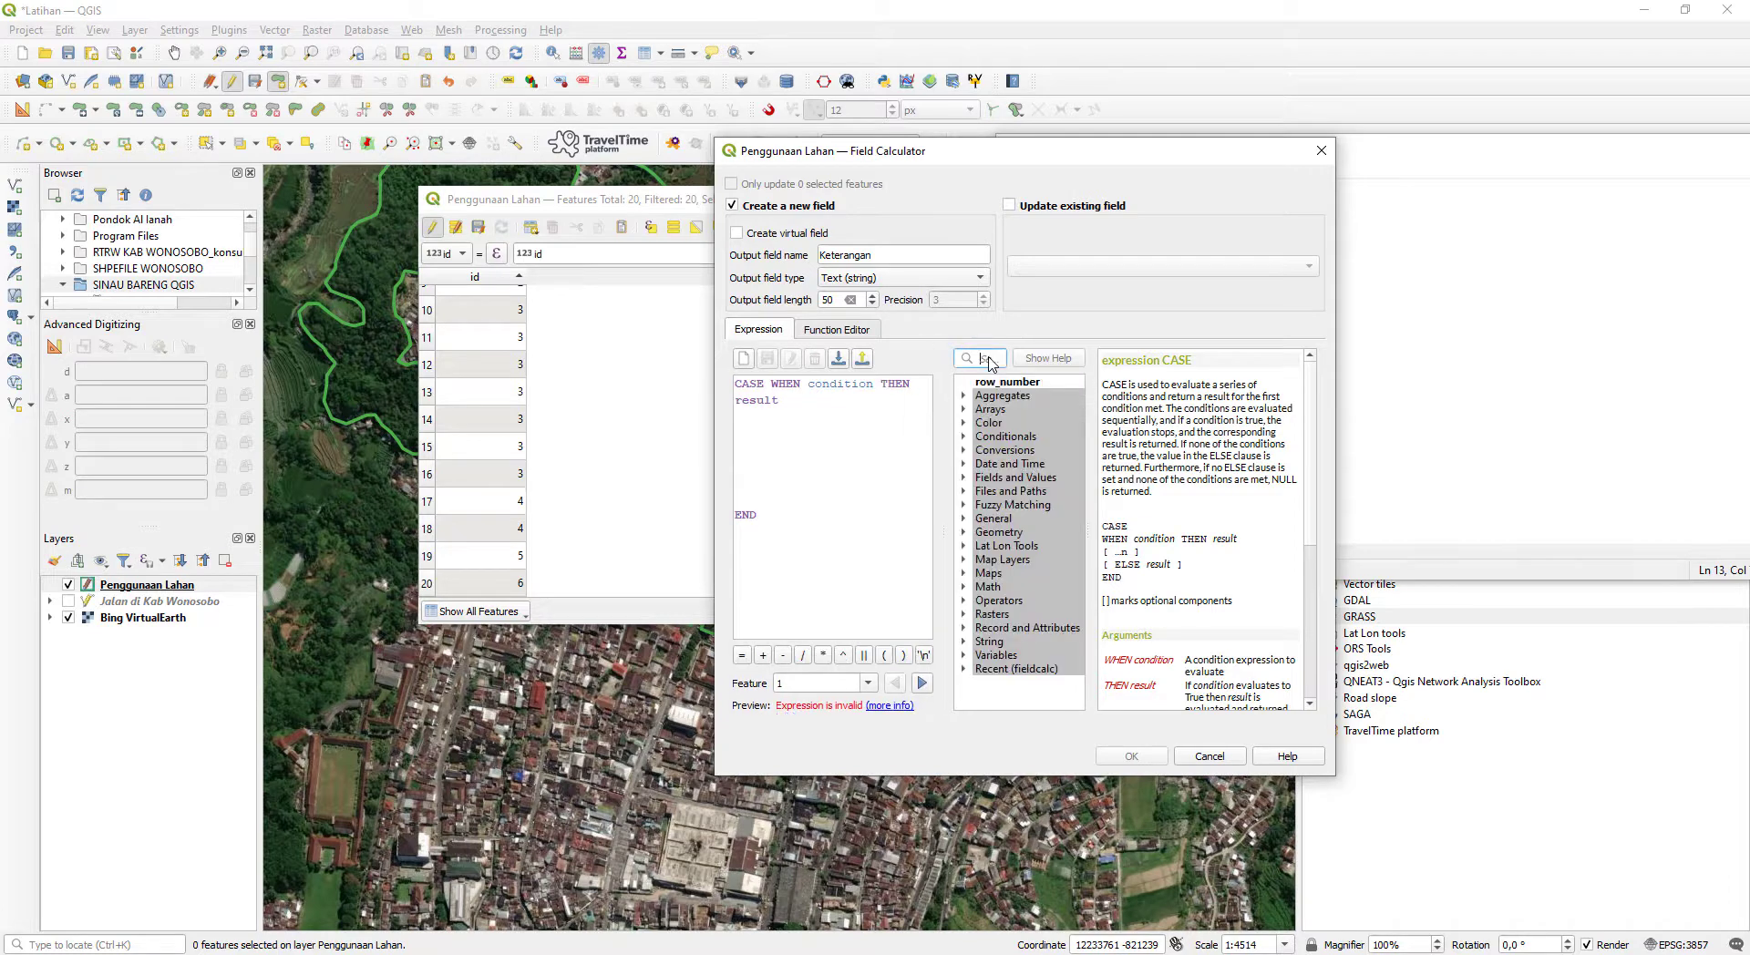
double_click(840, 384)
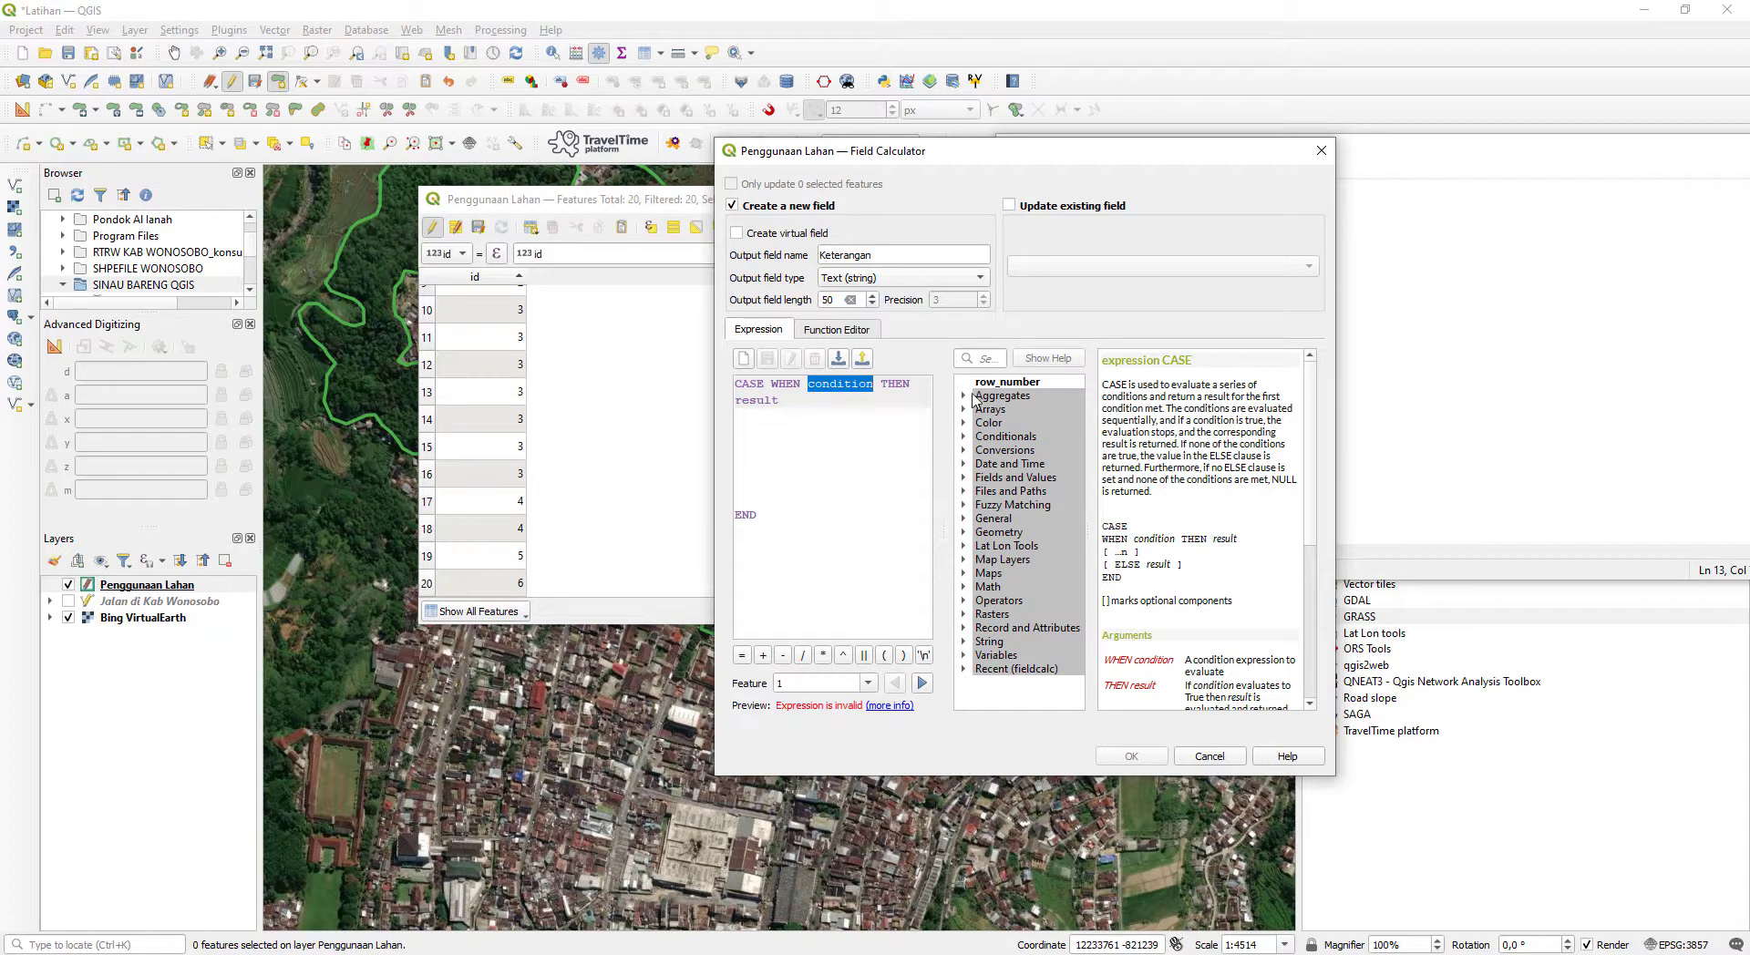
click(1003, 357)
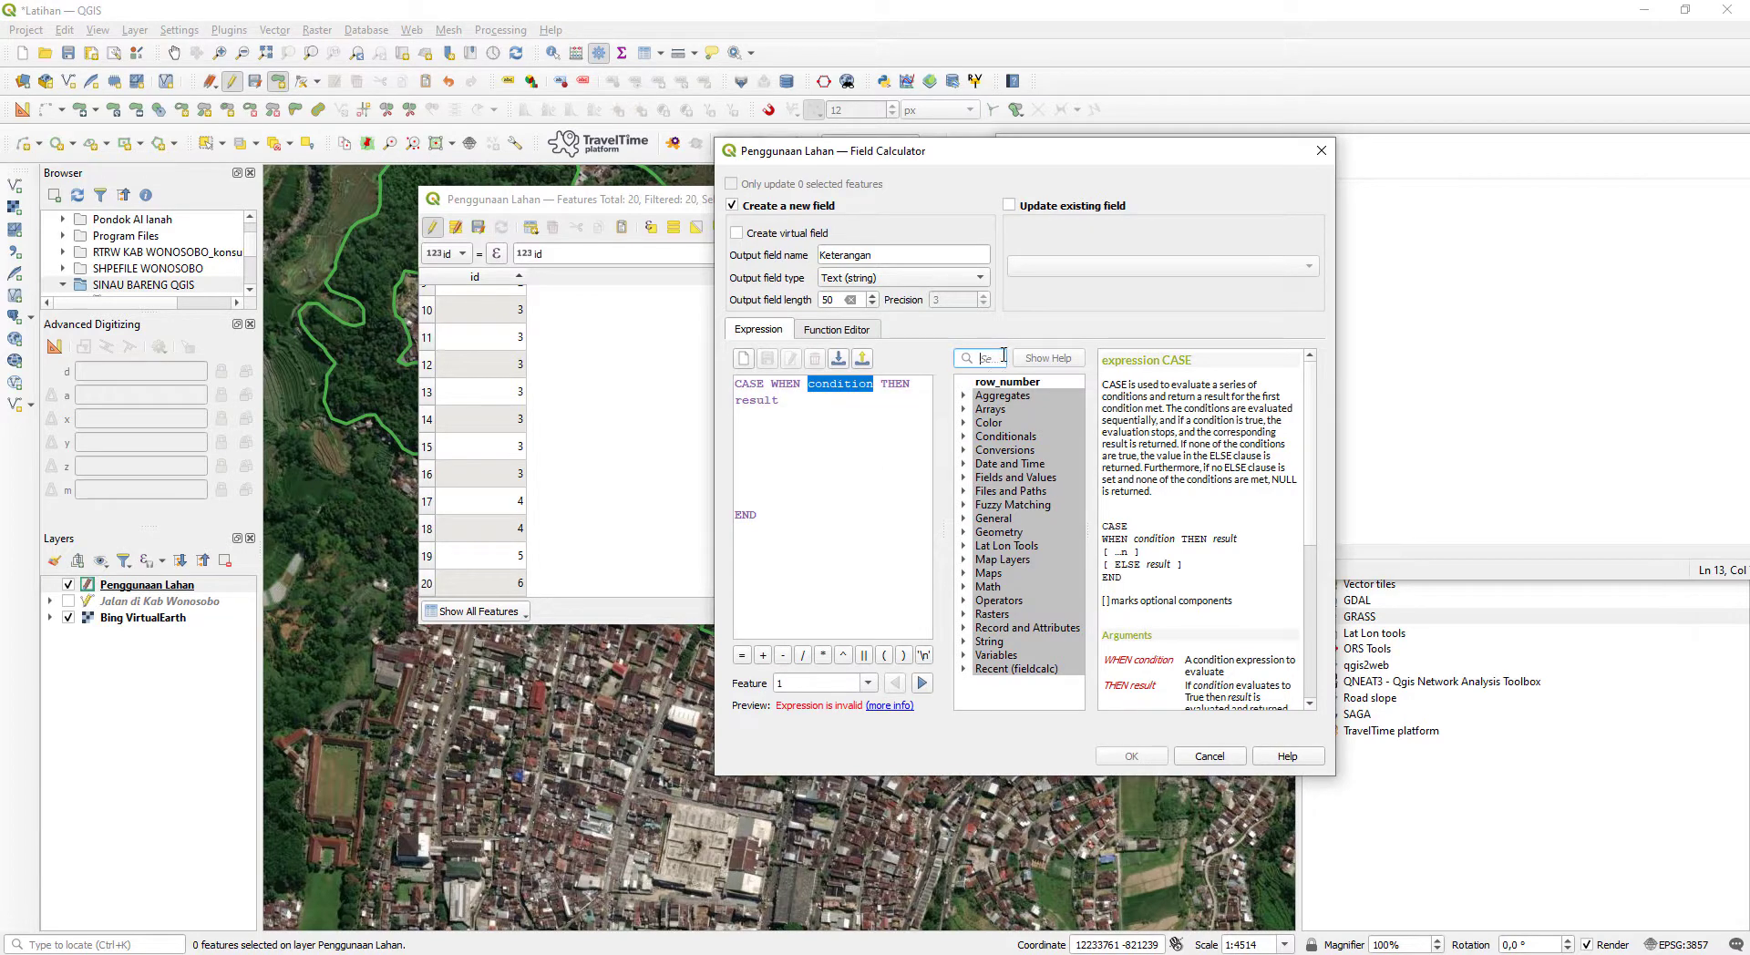
text(case)
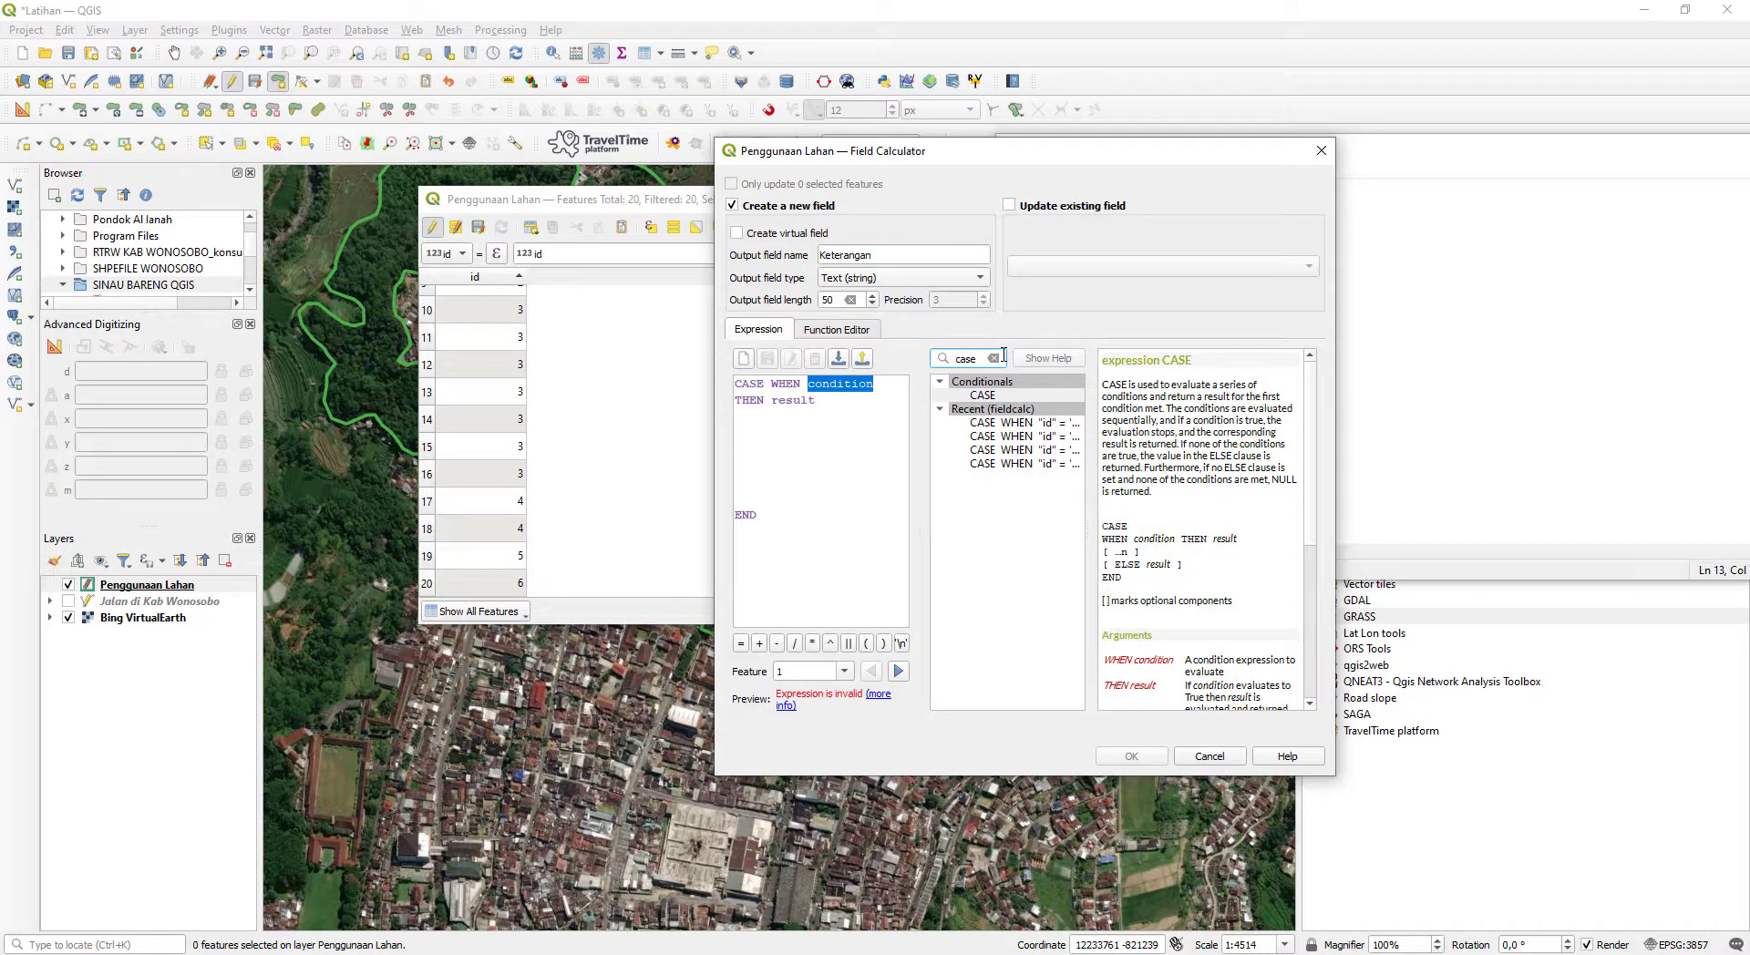
click(994, 358)
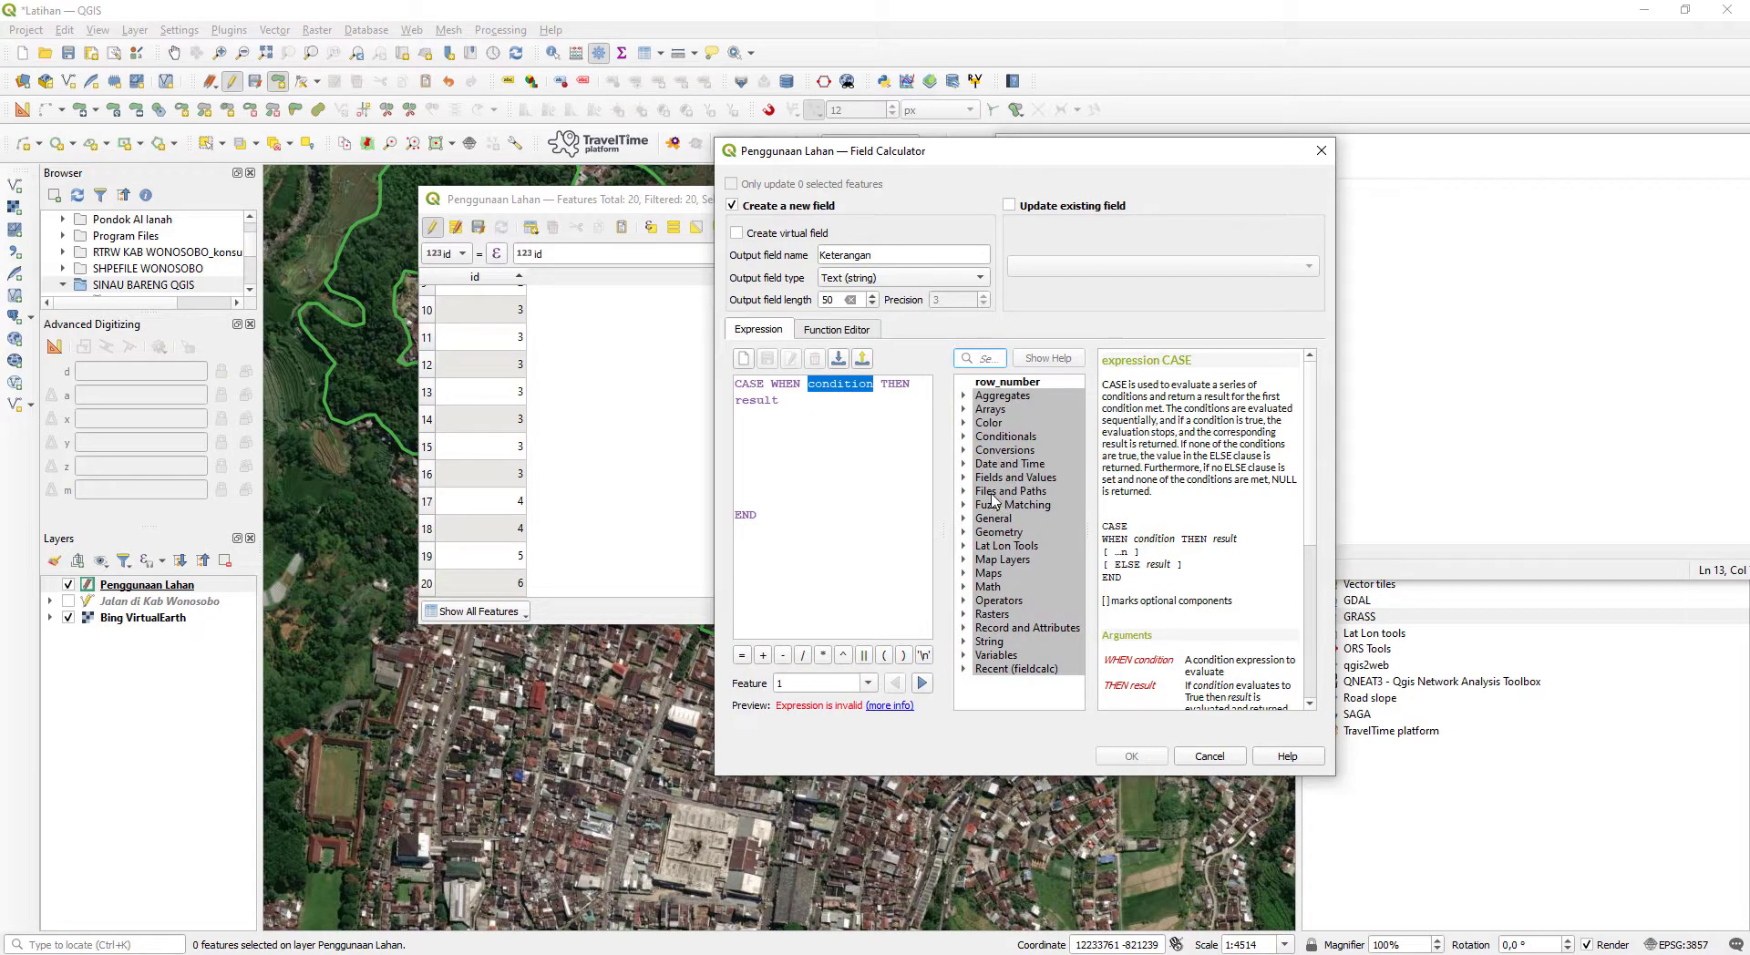
double_click(991, 478)
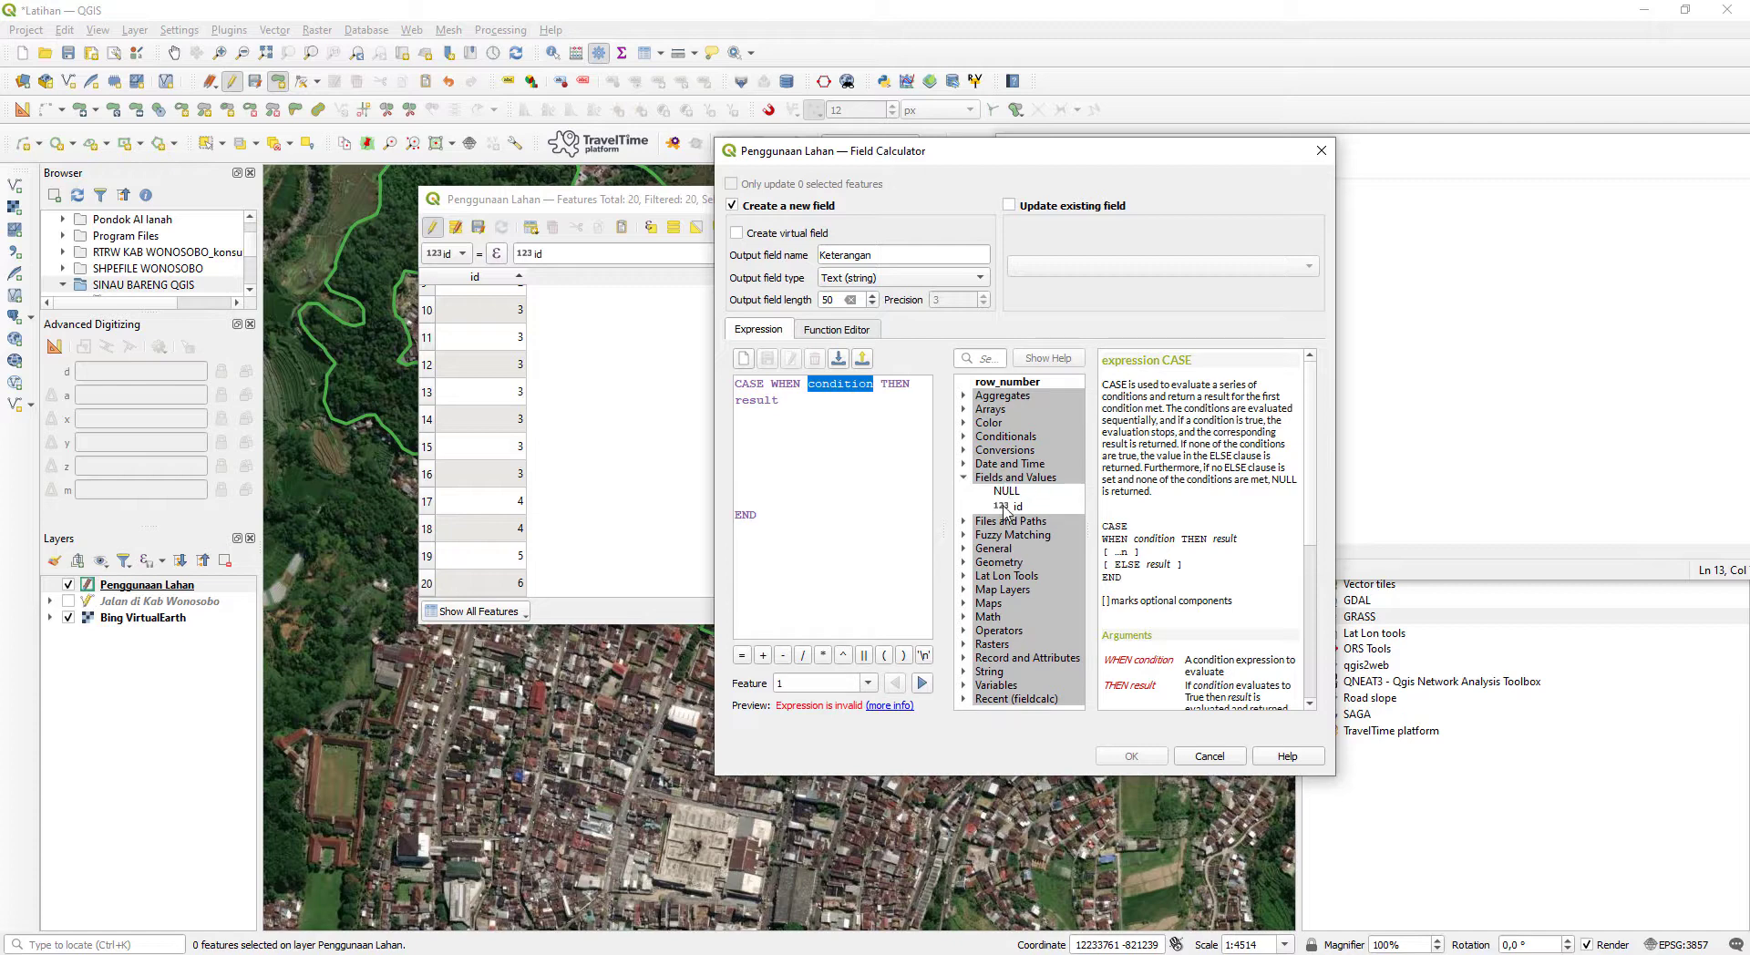
double_click(1008, 507)
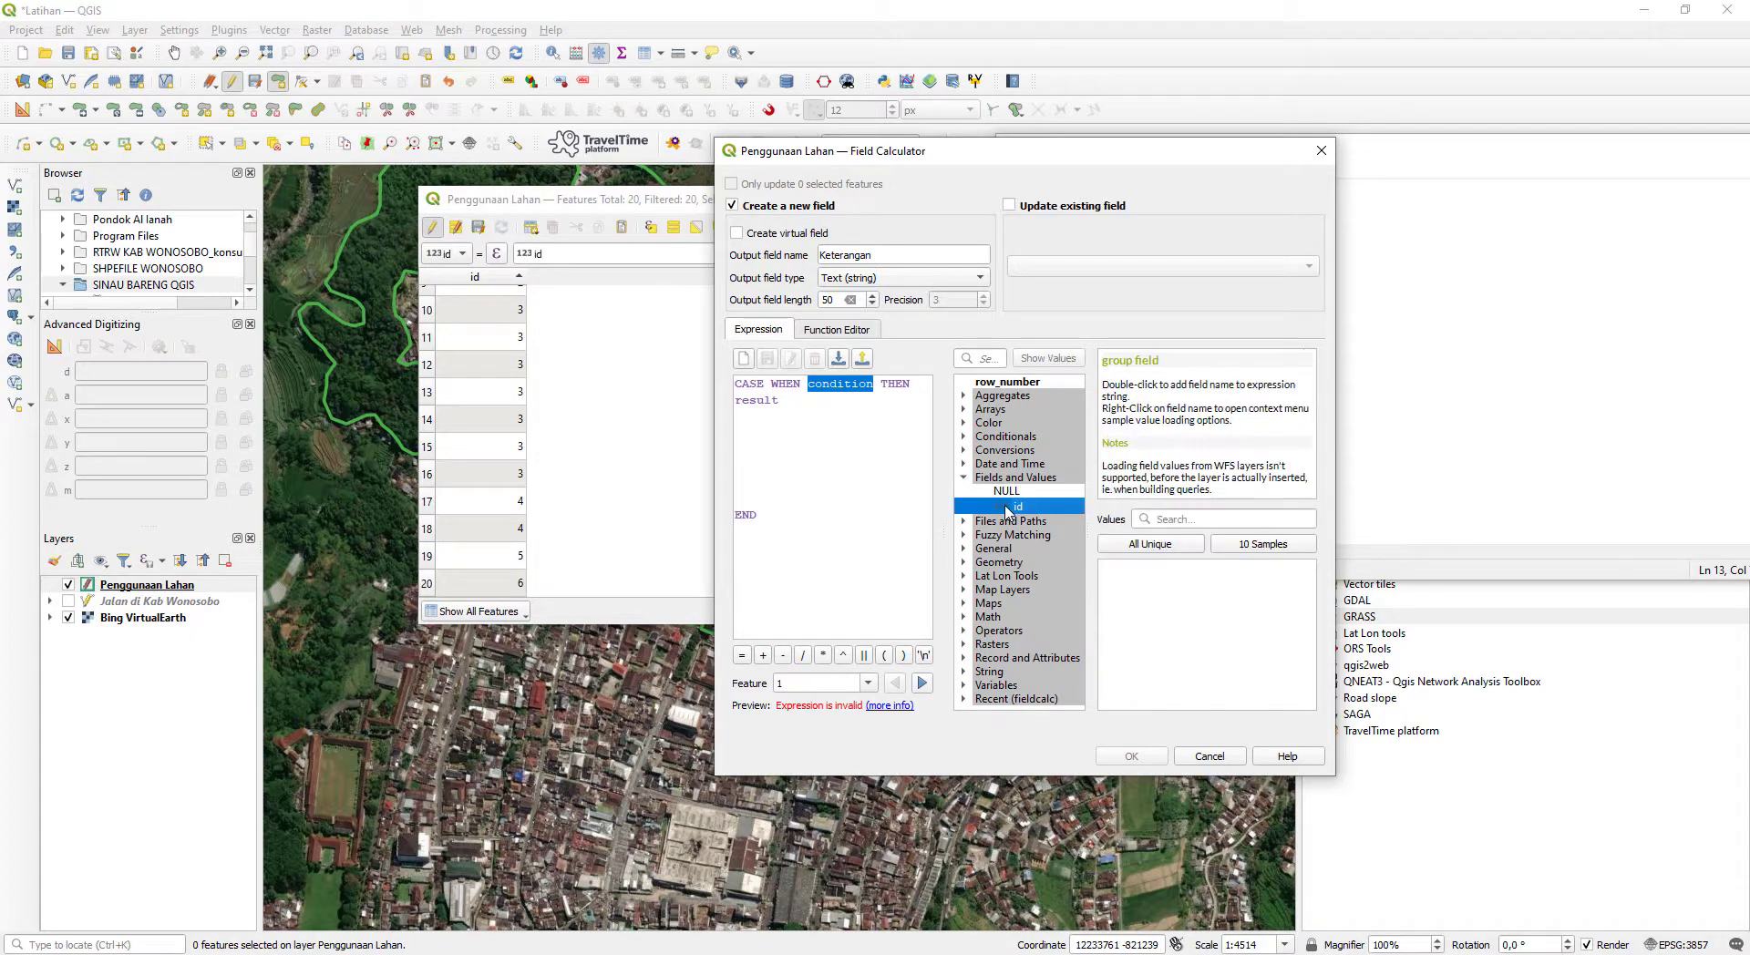
click(852, 384)
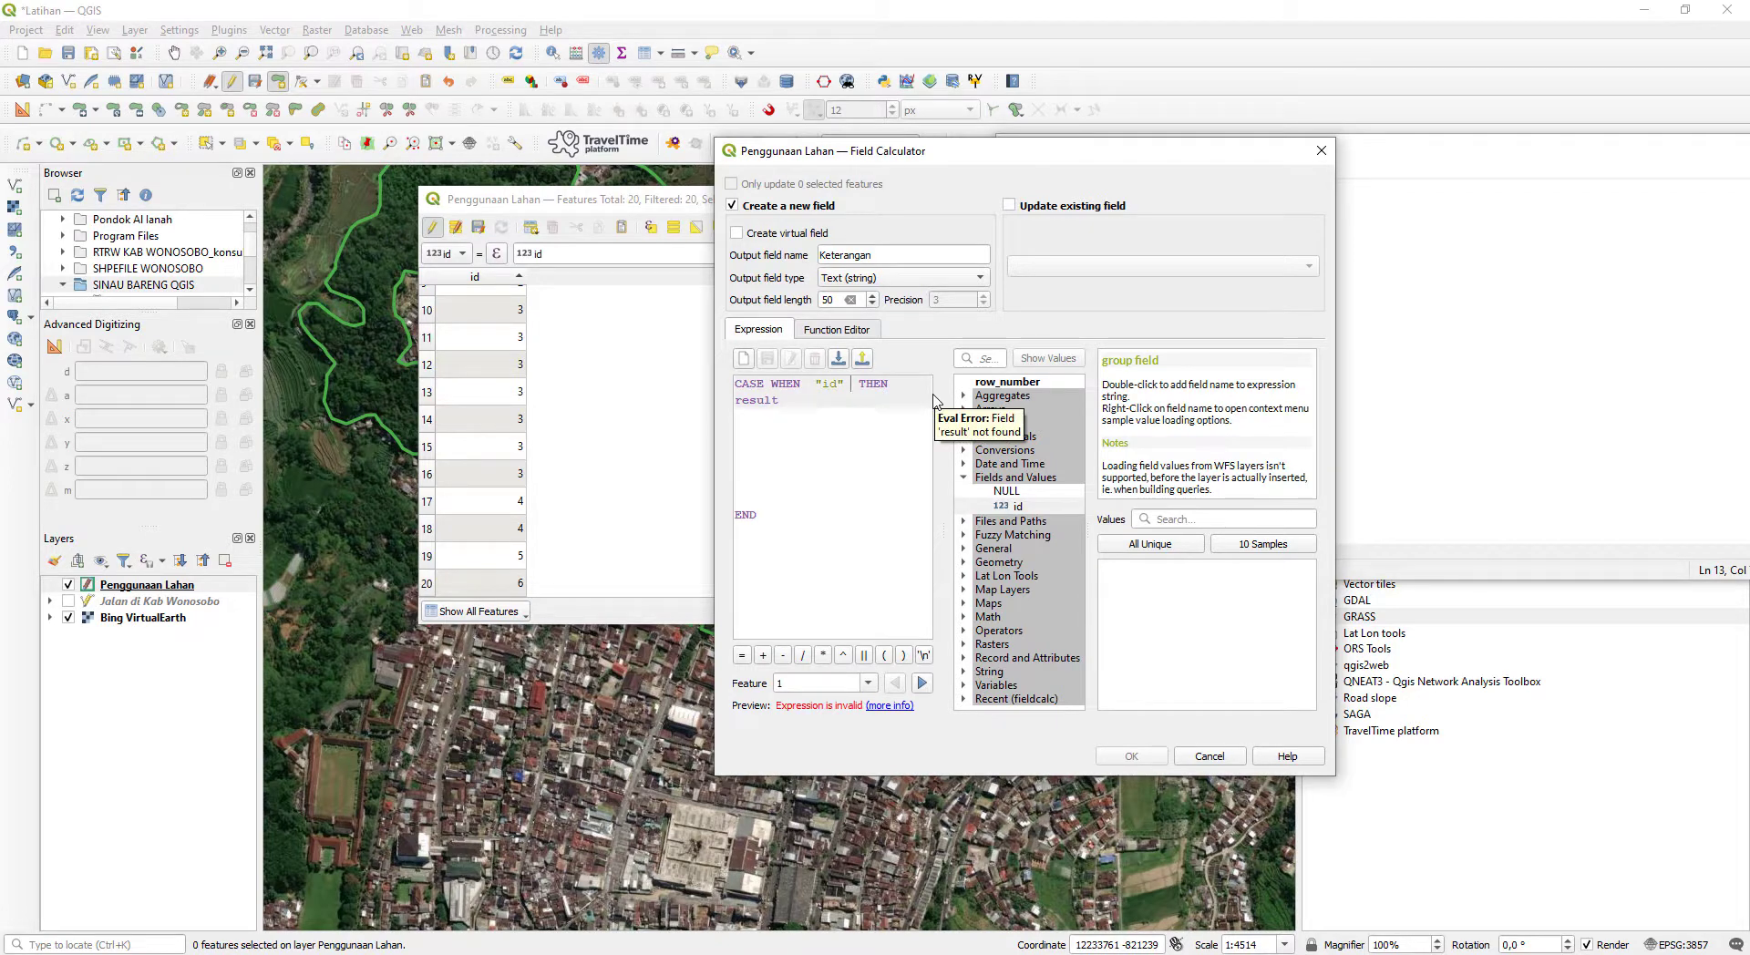
text(= 1)
- Replace the result placeholder after THEN with 'Permukiman' in single quotes, copying the category name from the Notepad list
key(BackSpace)
key(BackSpace)
key(BackSpace)
key(BackSpace)
key(BackSpace)
key(BackSpace)
key(BackSpace)
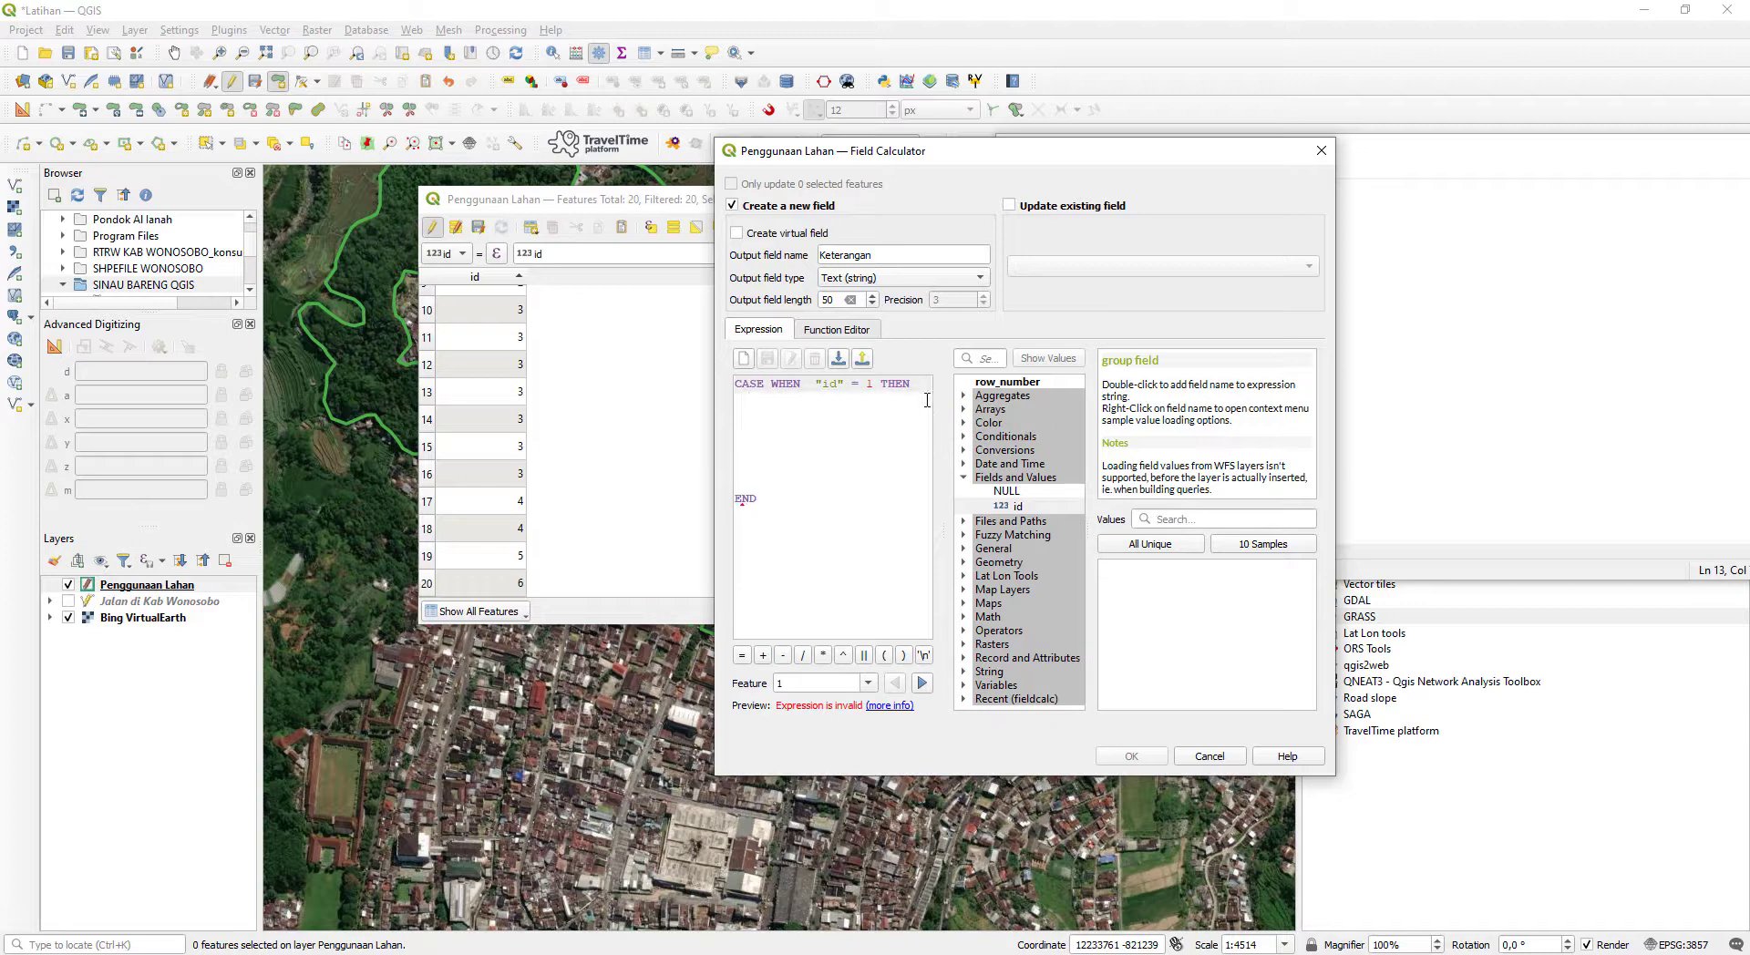
click(166, 953)
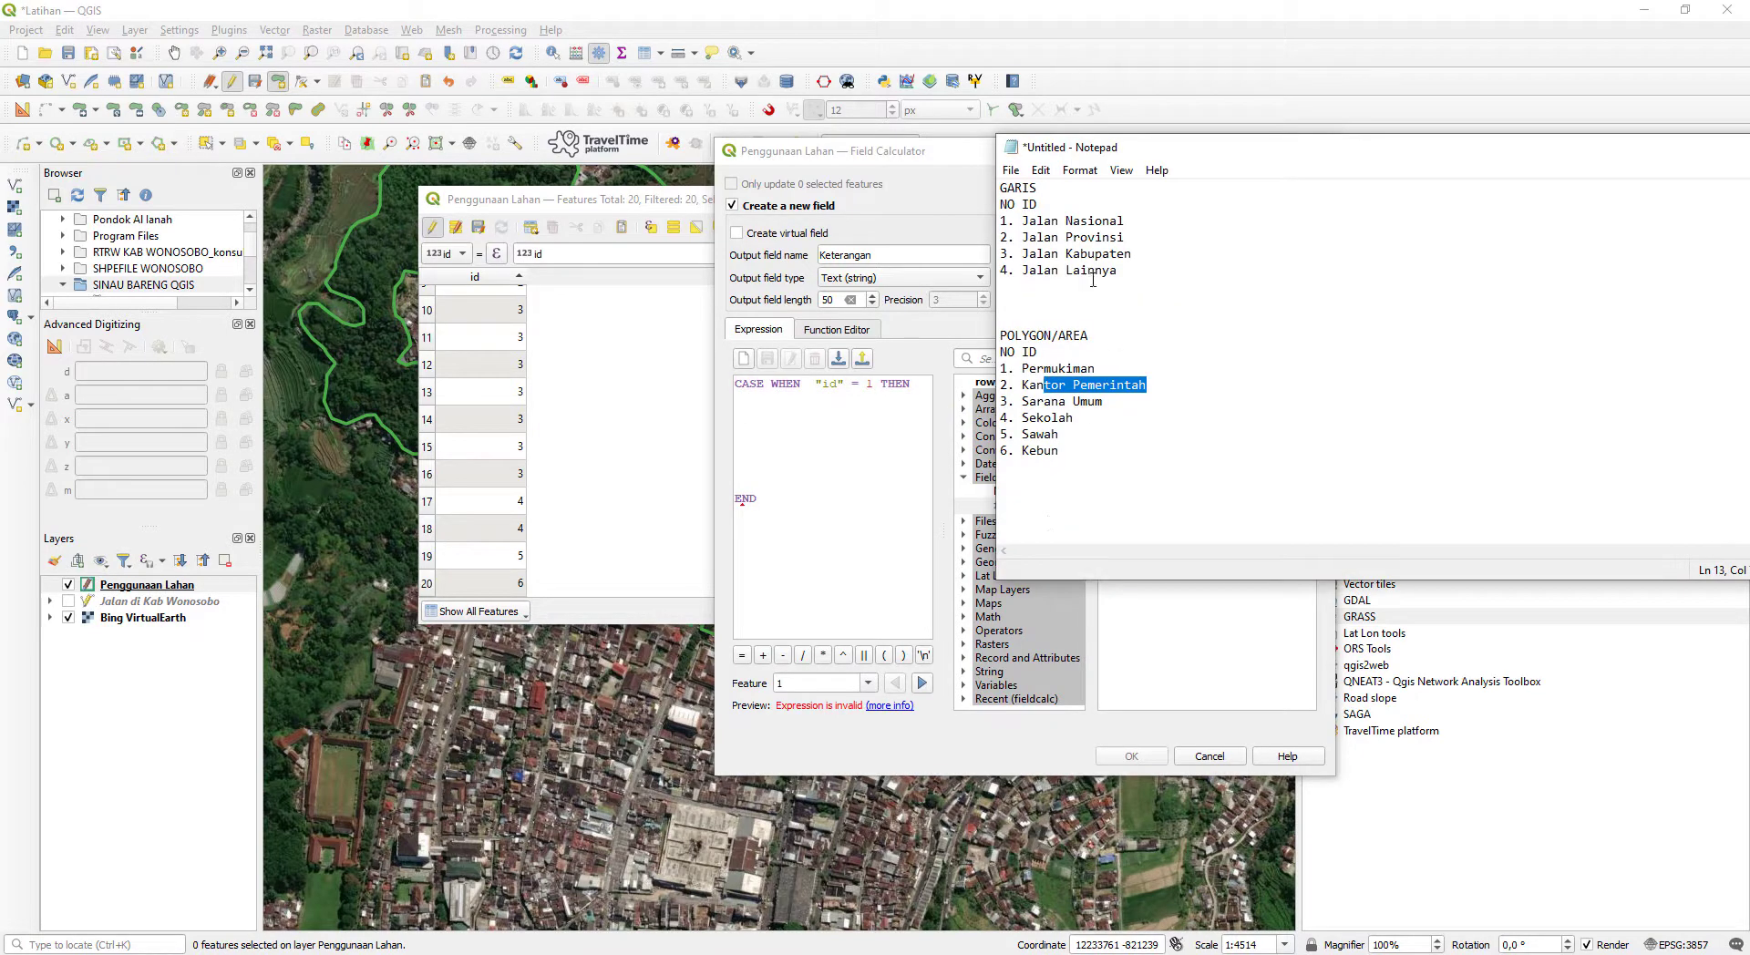
double_click(1067, 369)
key(ctrl+c)
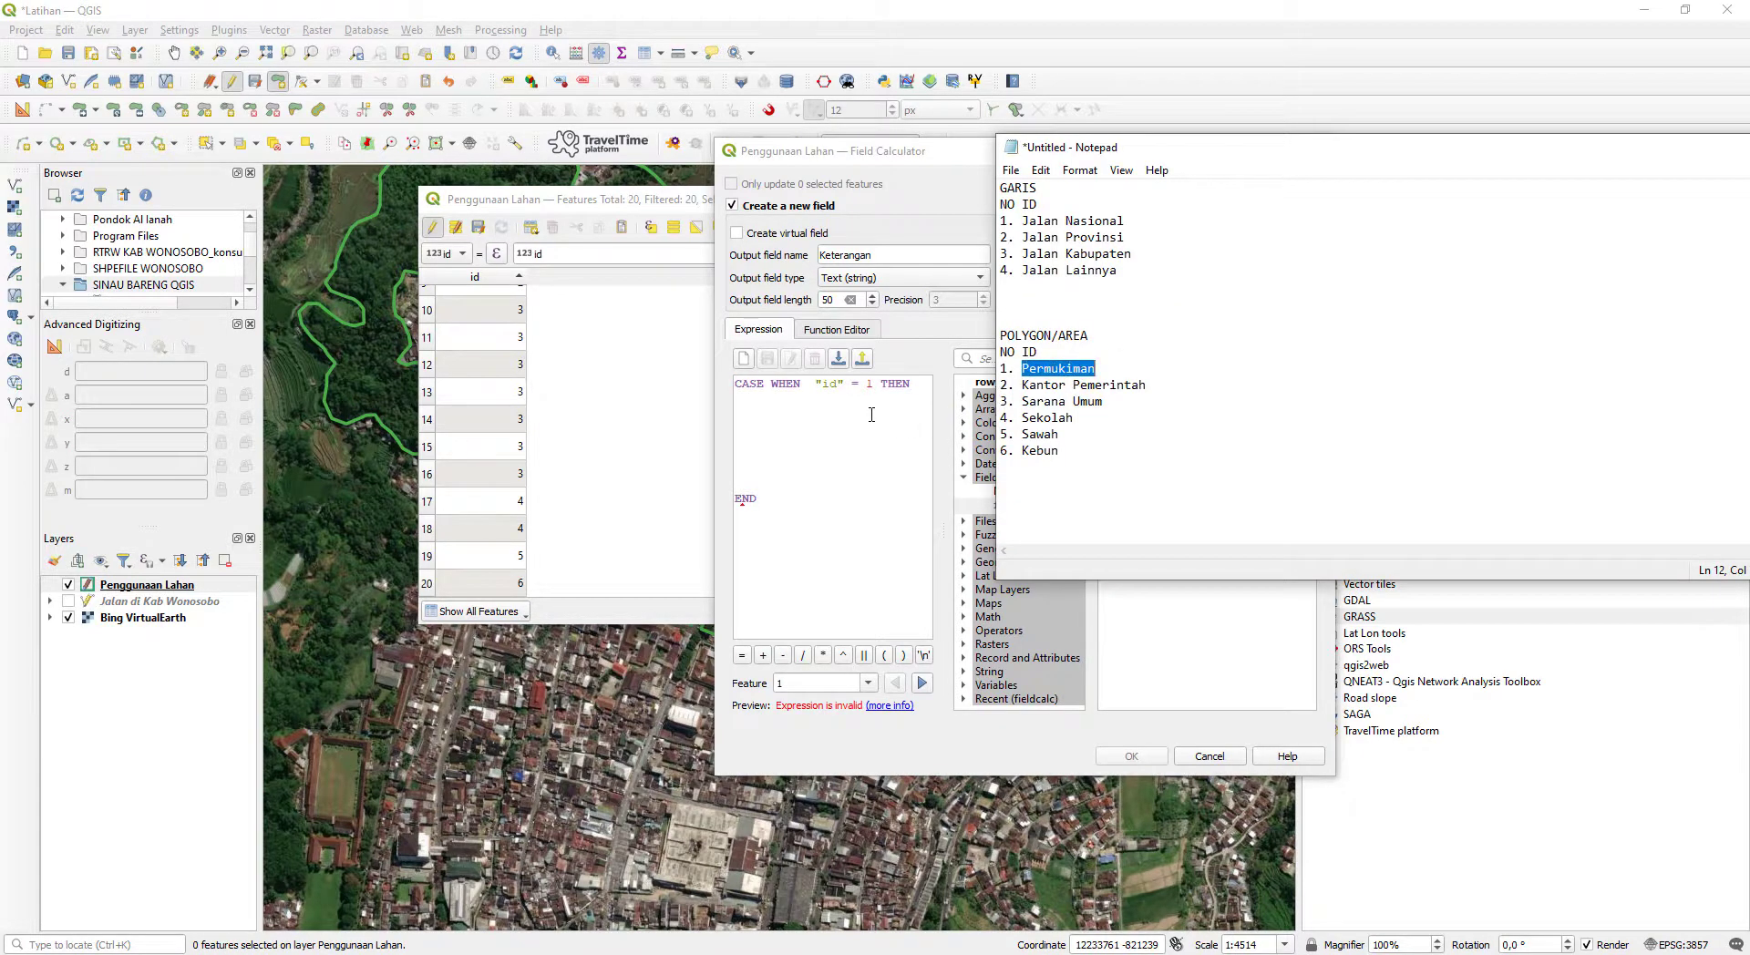
click(869, 408)
key(ctrl+v)
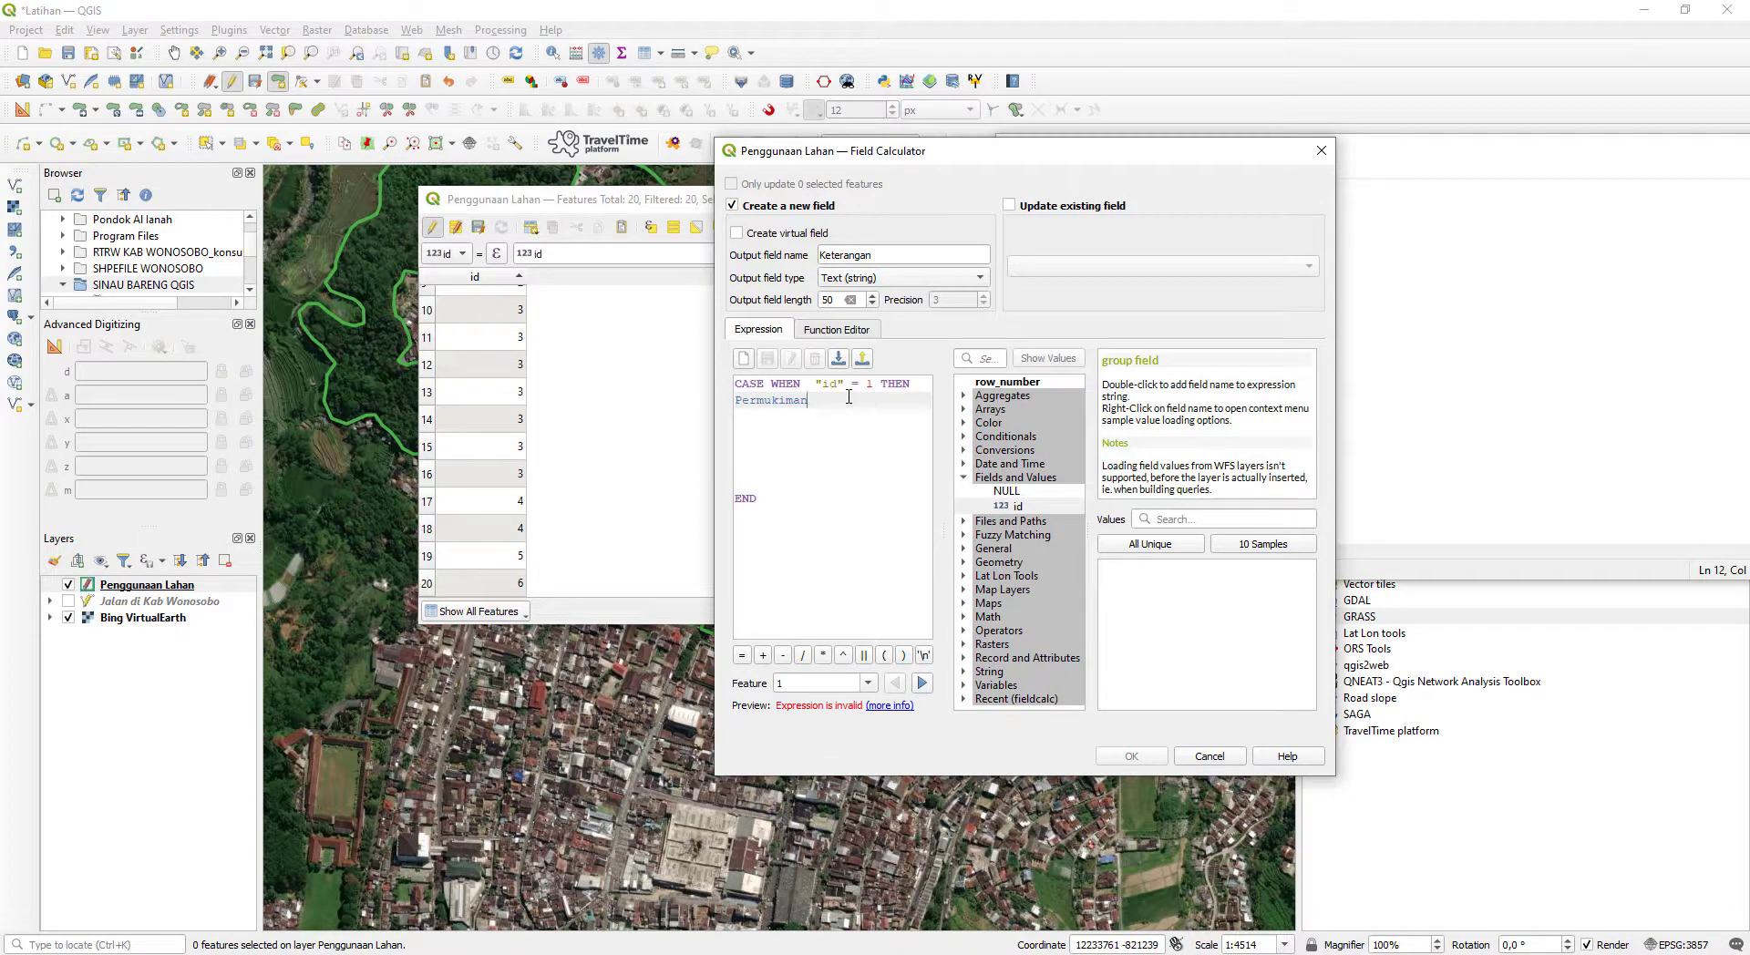
text(')
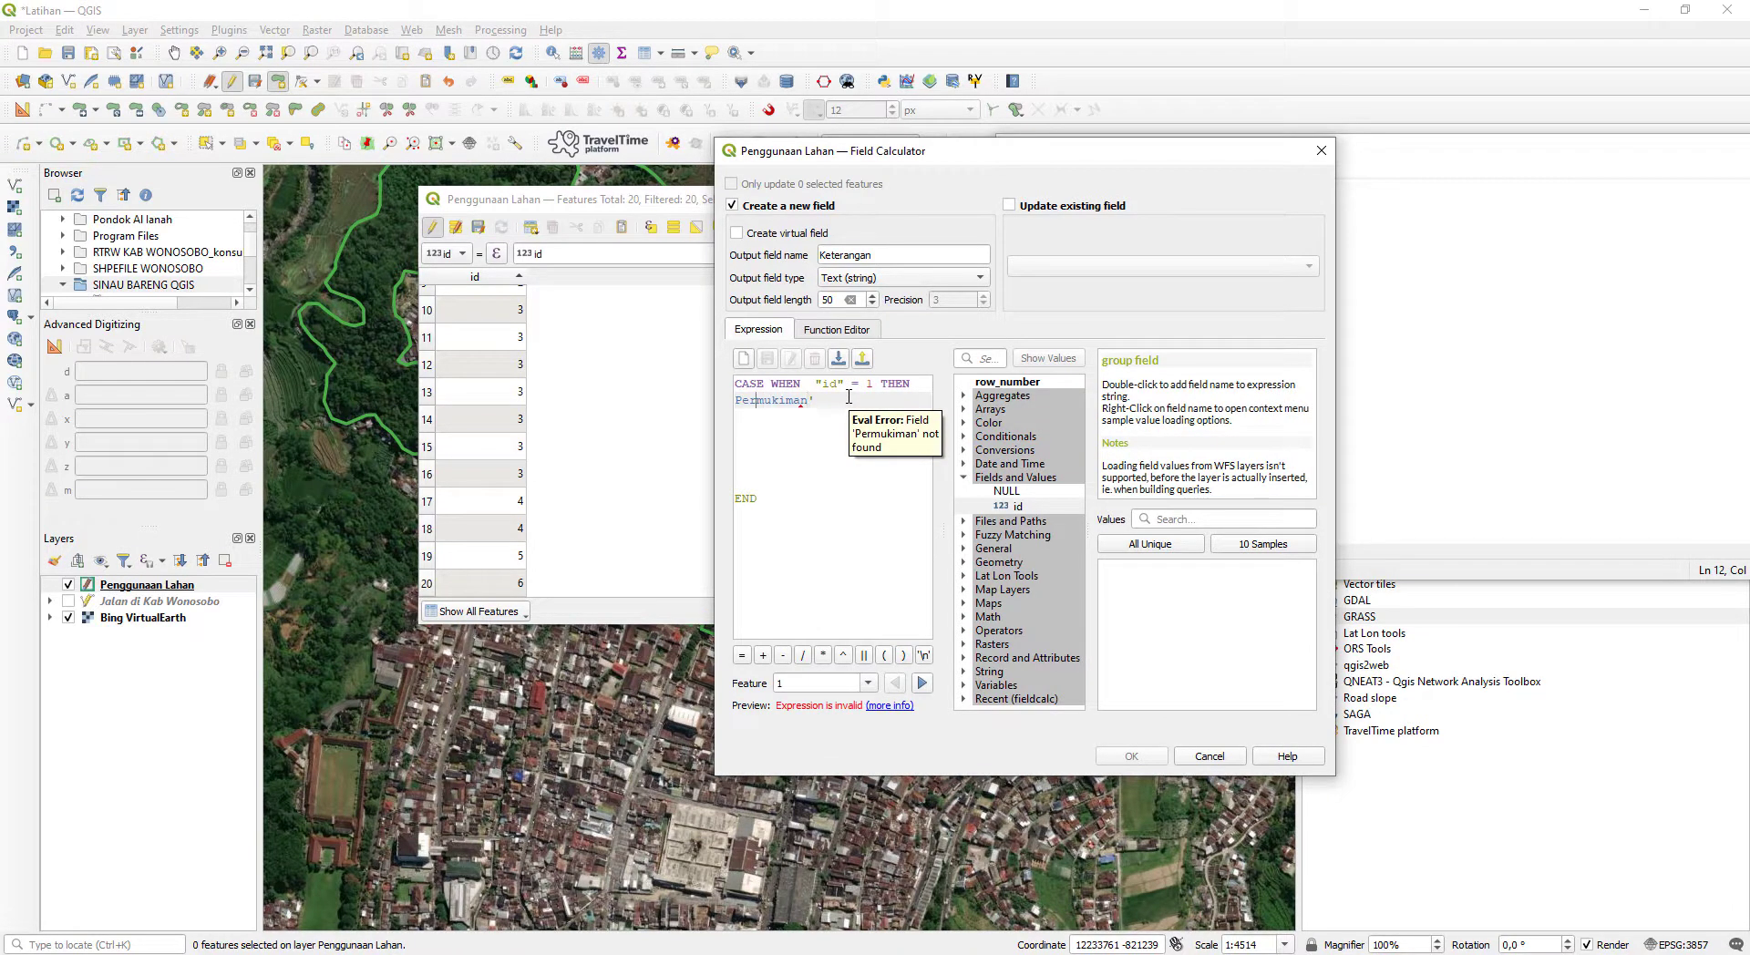
key(Home)
text(')
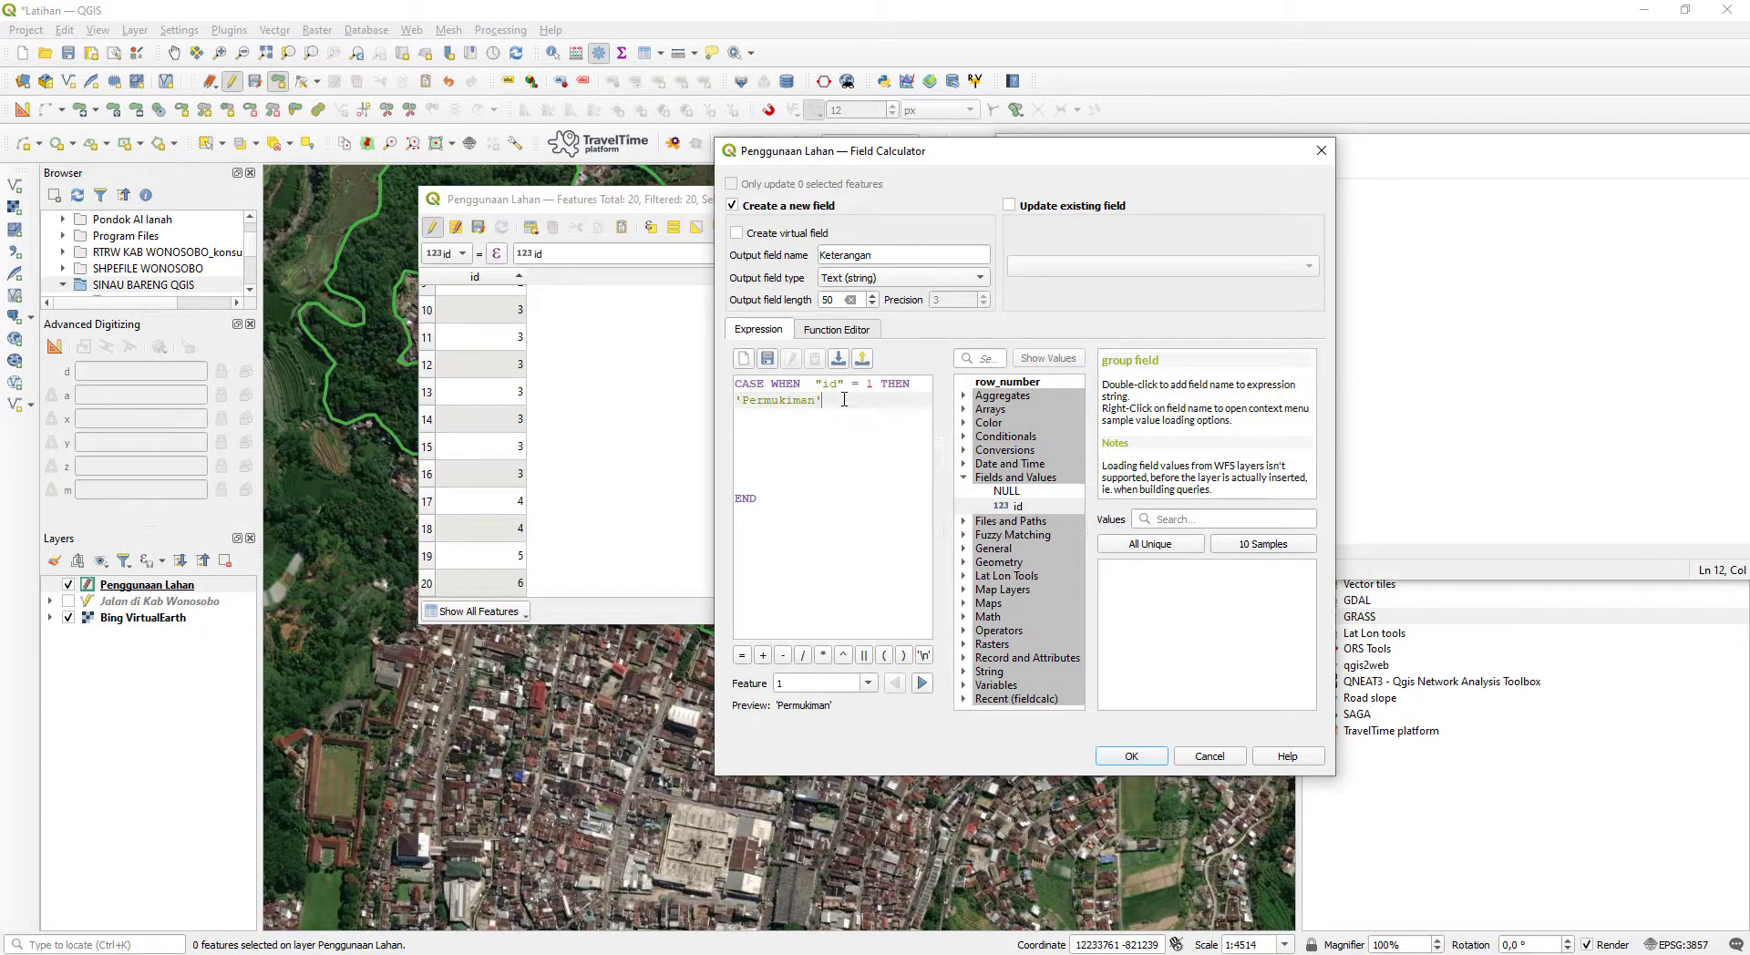
- Copy the CASE WHEN "id" = 1 THEN 'Permukiman' block and add five duplicates beneath it, keeping END on its own line
drag(846, 401, 720, 380)
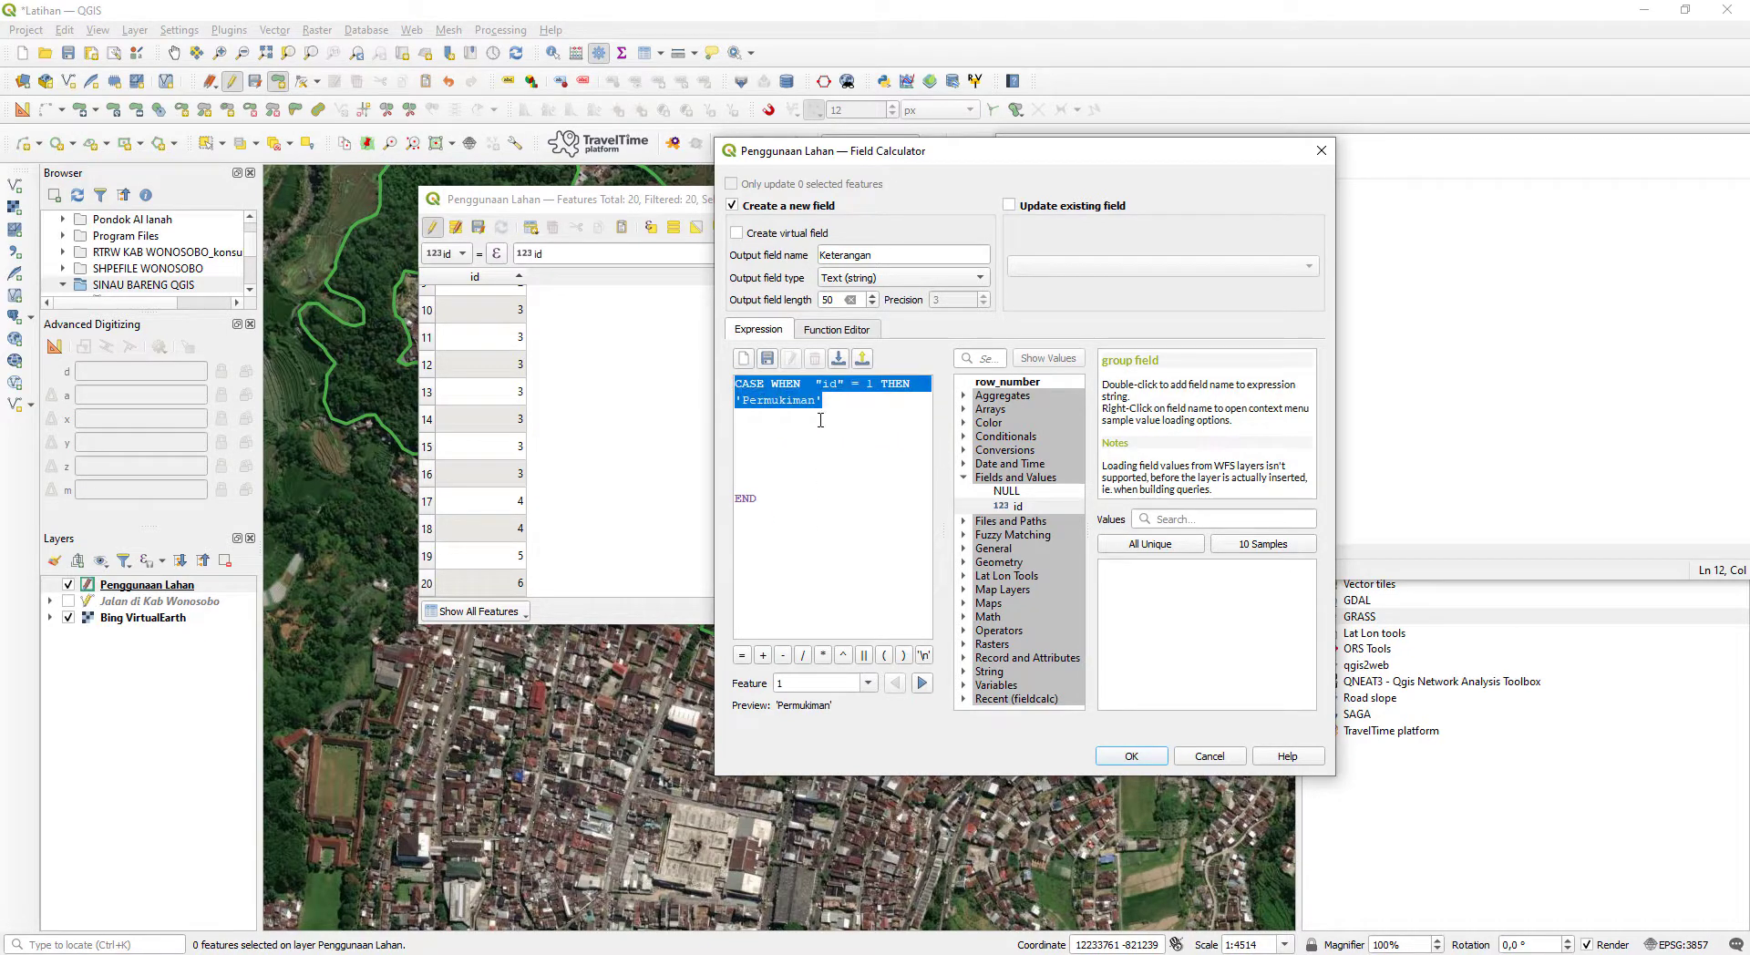
click(773, 416)
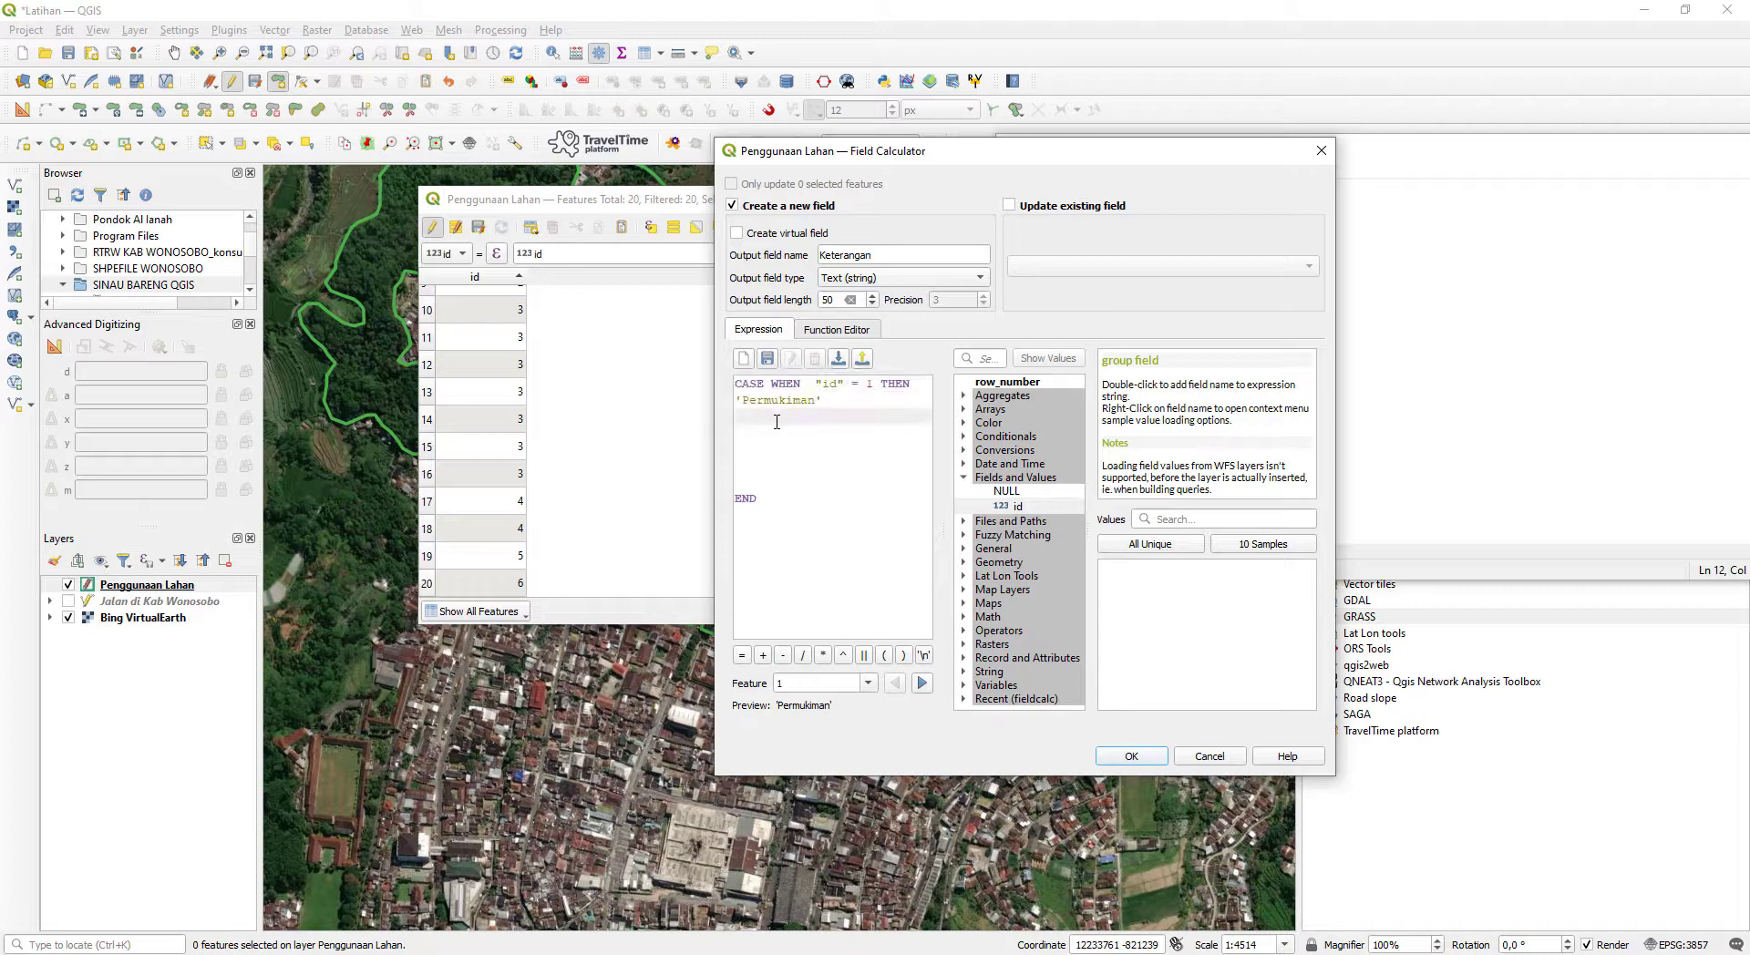
key(ctrl+v)
click(818, 452)
key(ctrl+v)
click(789, 480)
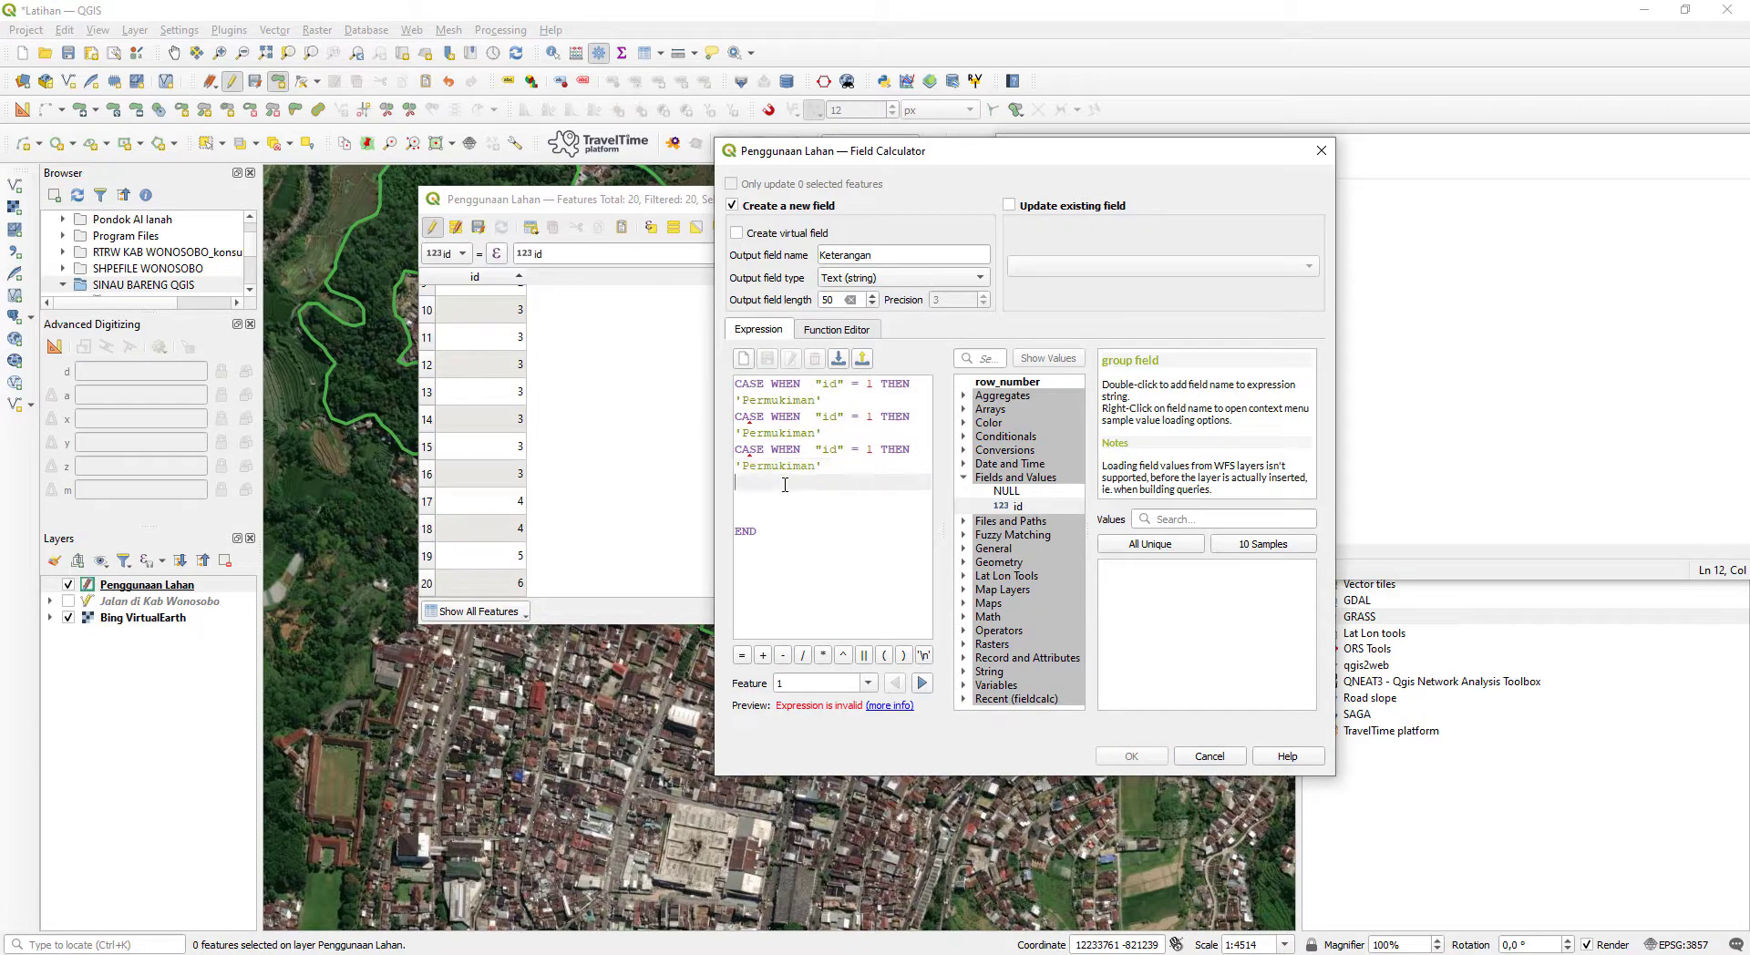
key(ctrl+v)
click(789, 507)
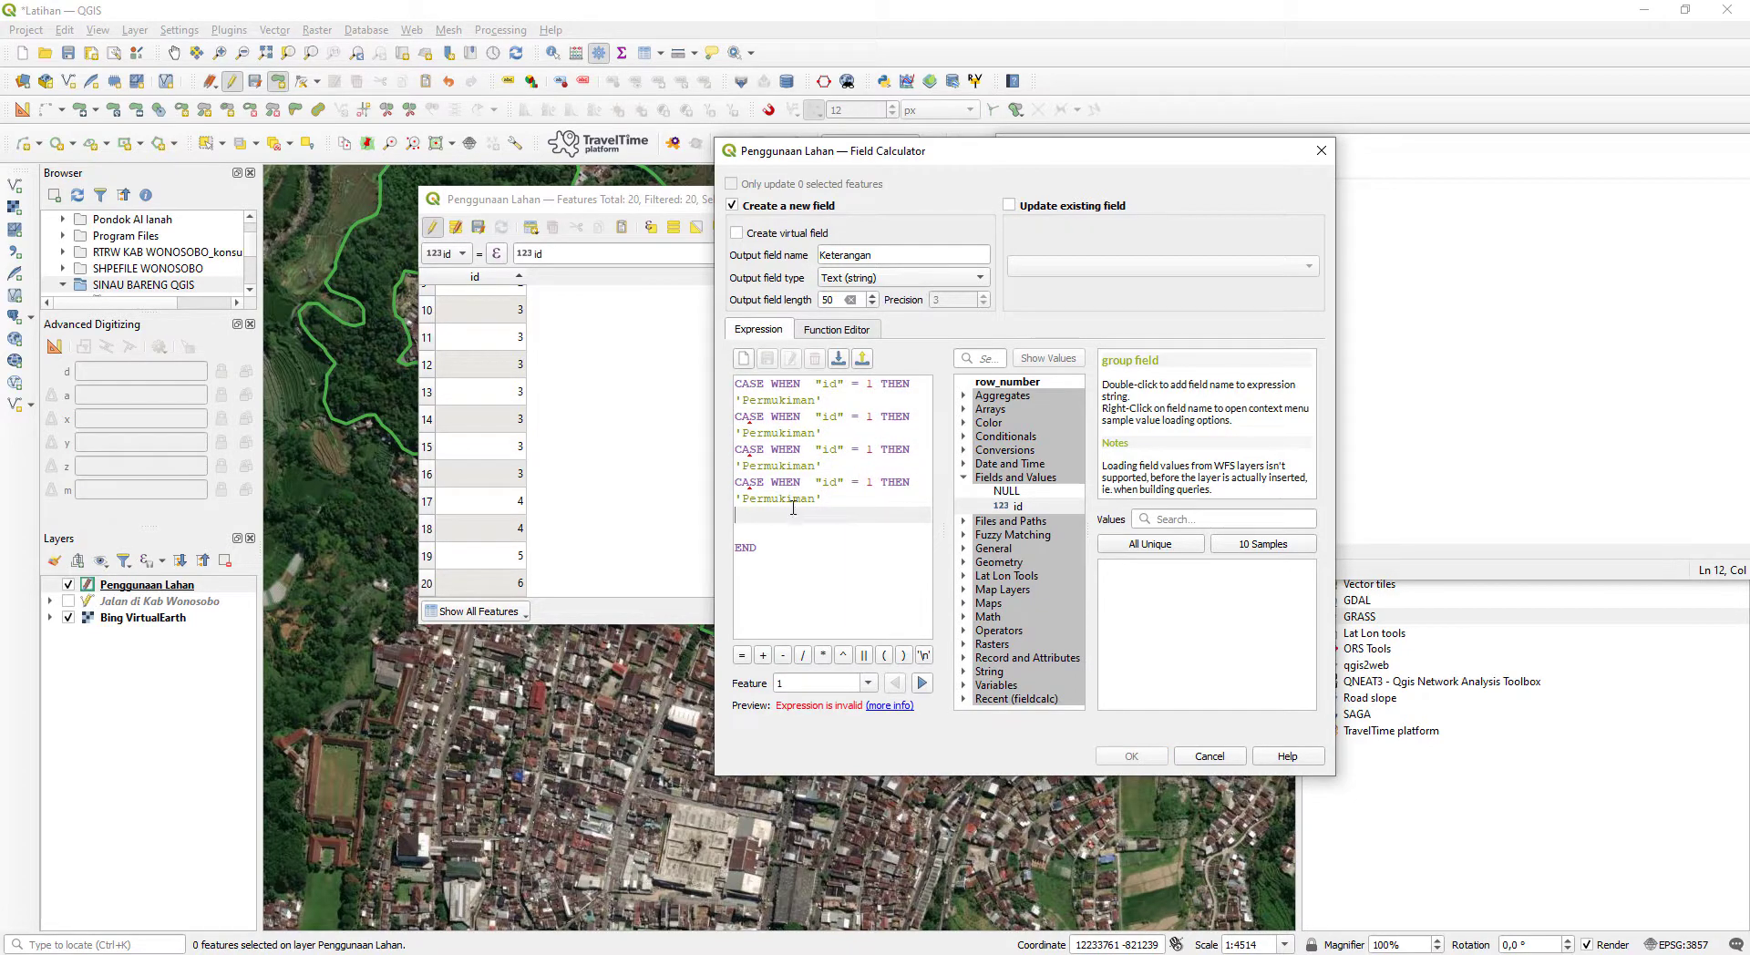
key(ctrl+v)
click(789, 547)
key(ctrl+v)
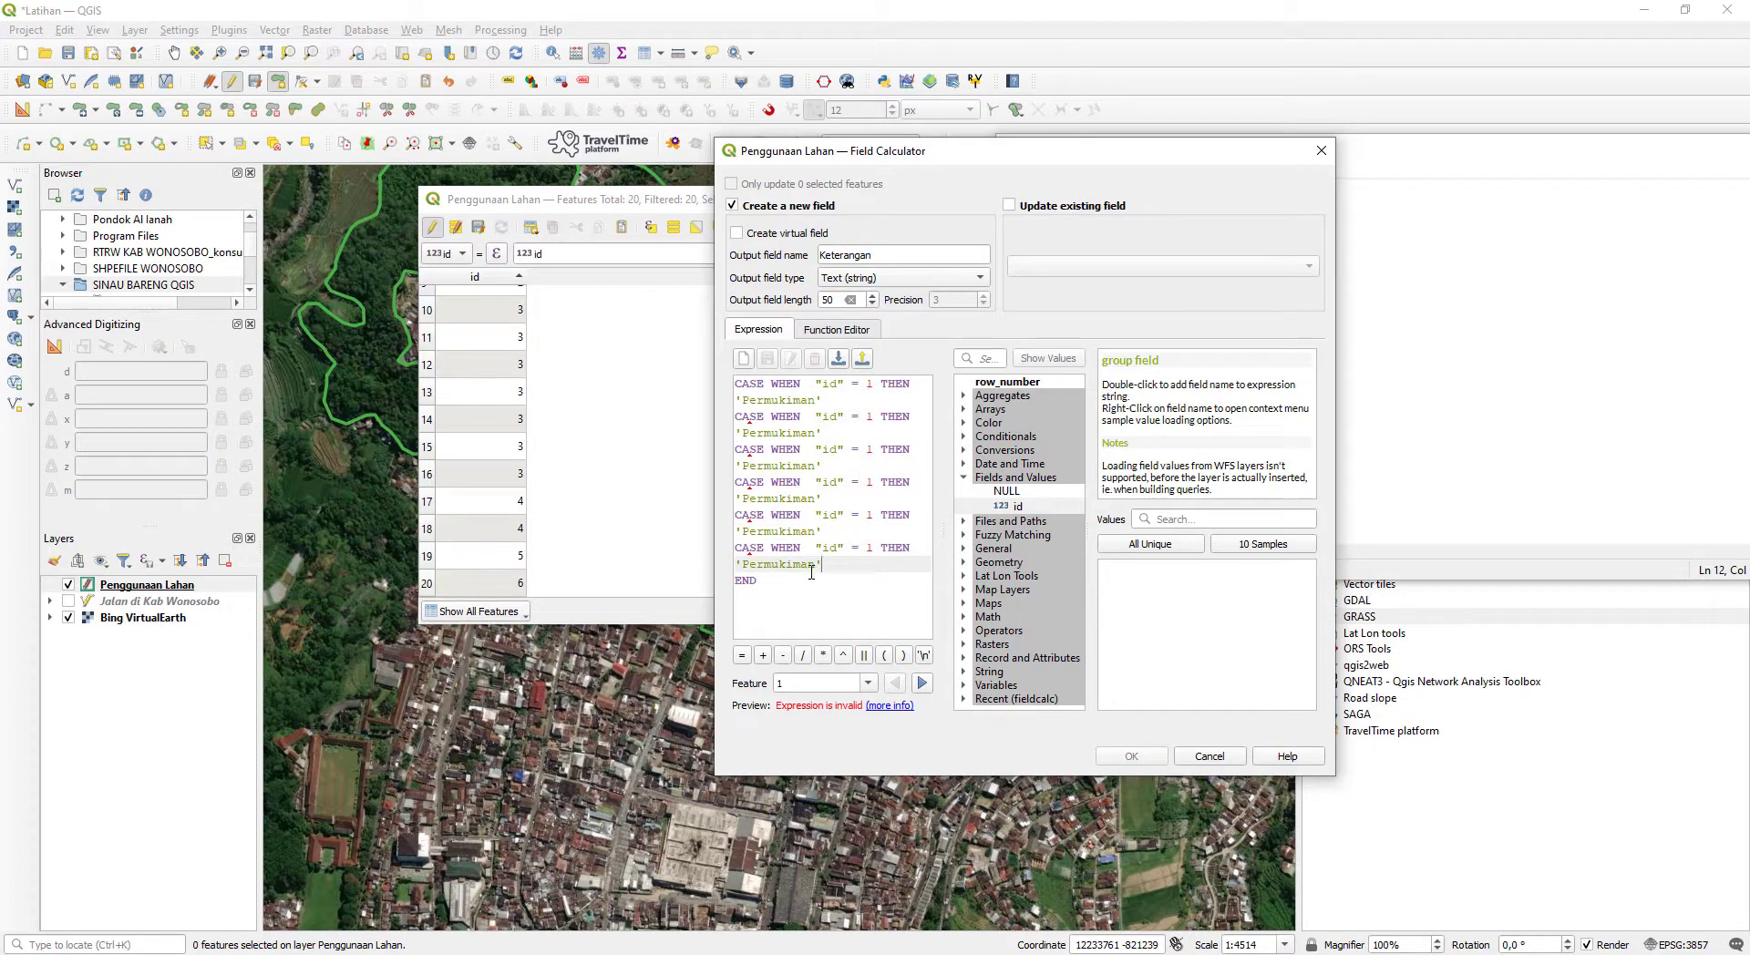
key(Return)
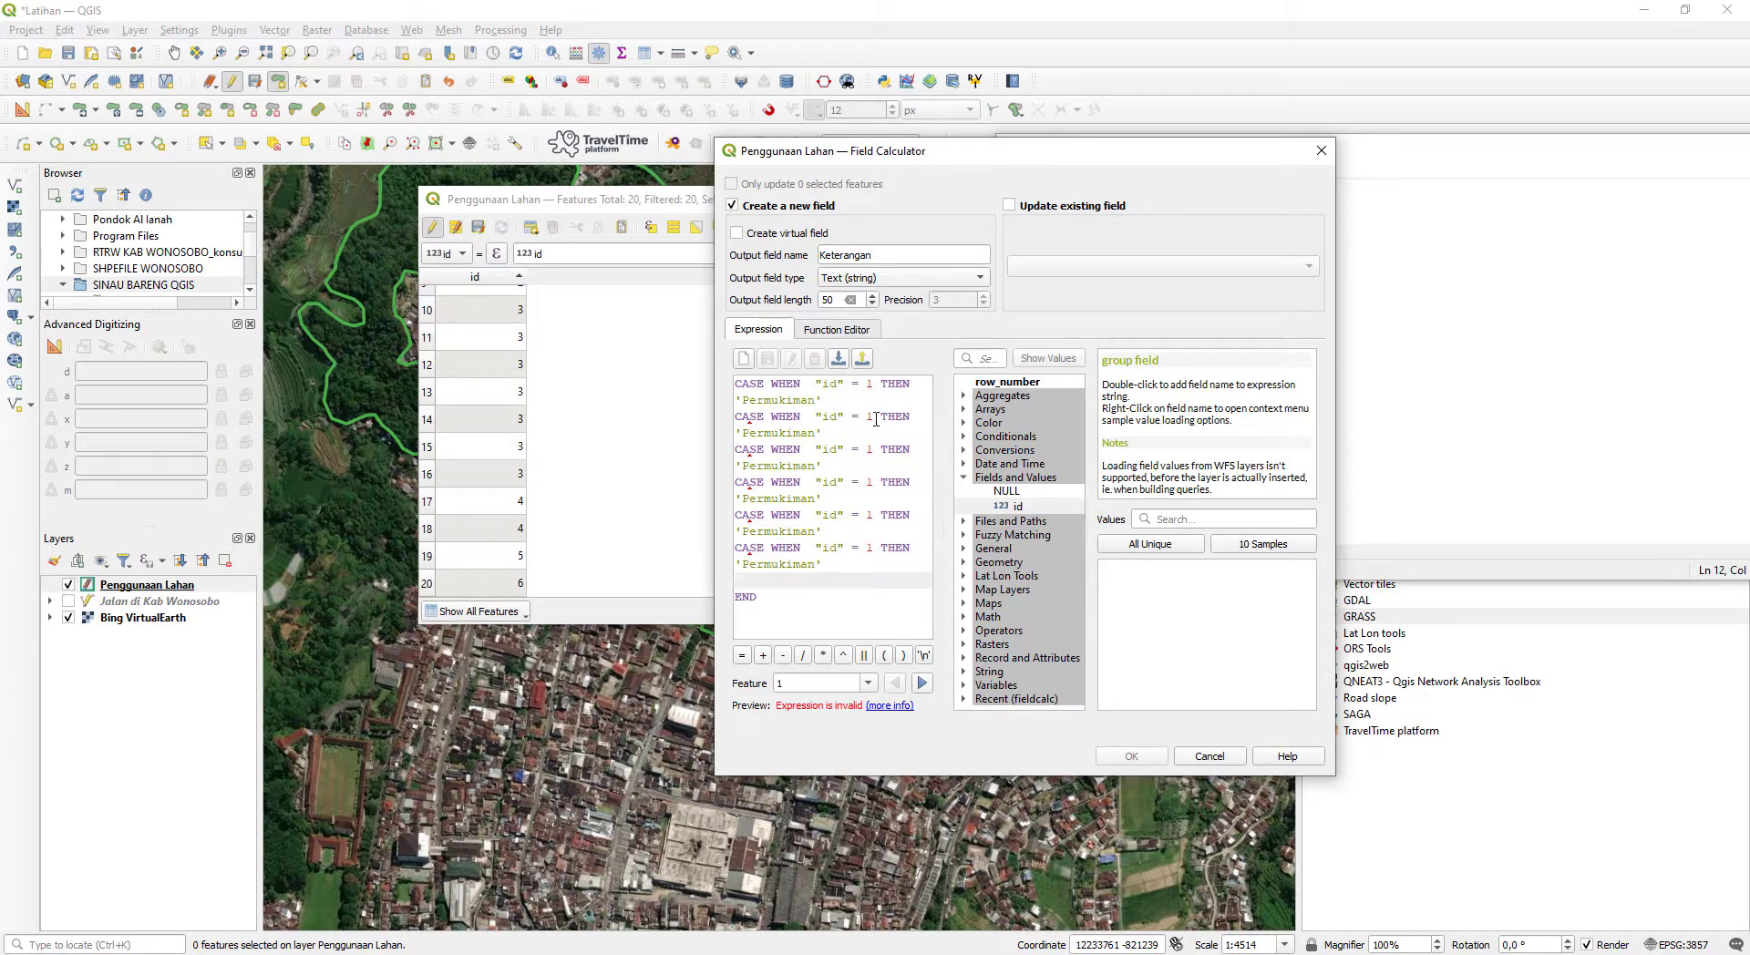
- Set the second condition to "id" = 2 and its result to 'Kantor Pemerintah', copying the category name from the Notepad list
click(876, 418)
key(BackSpace)
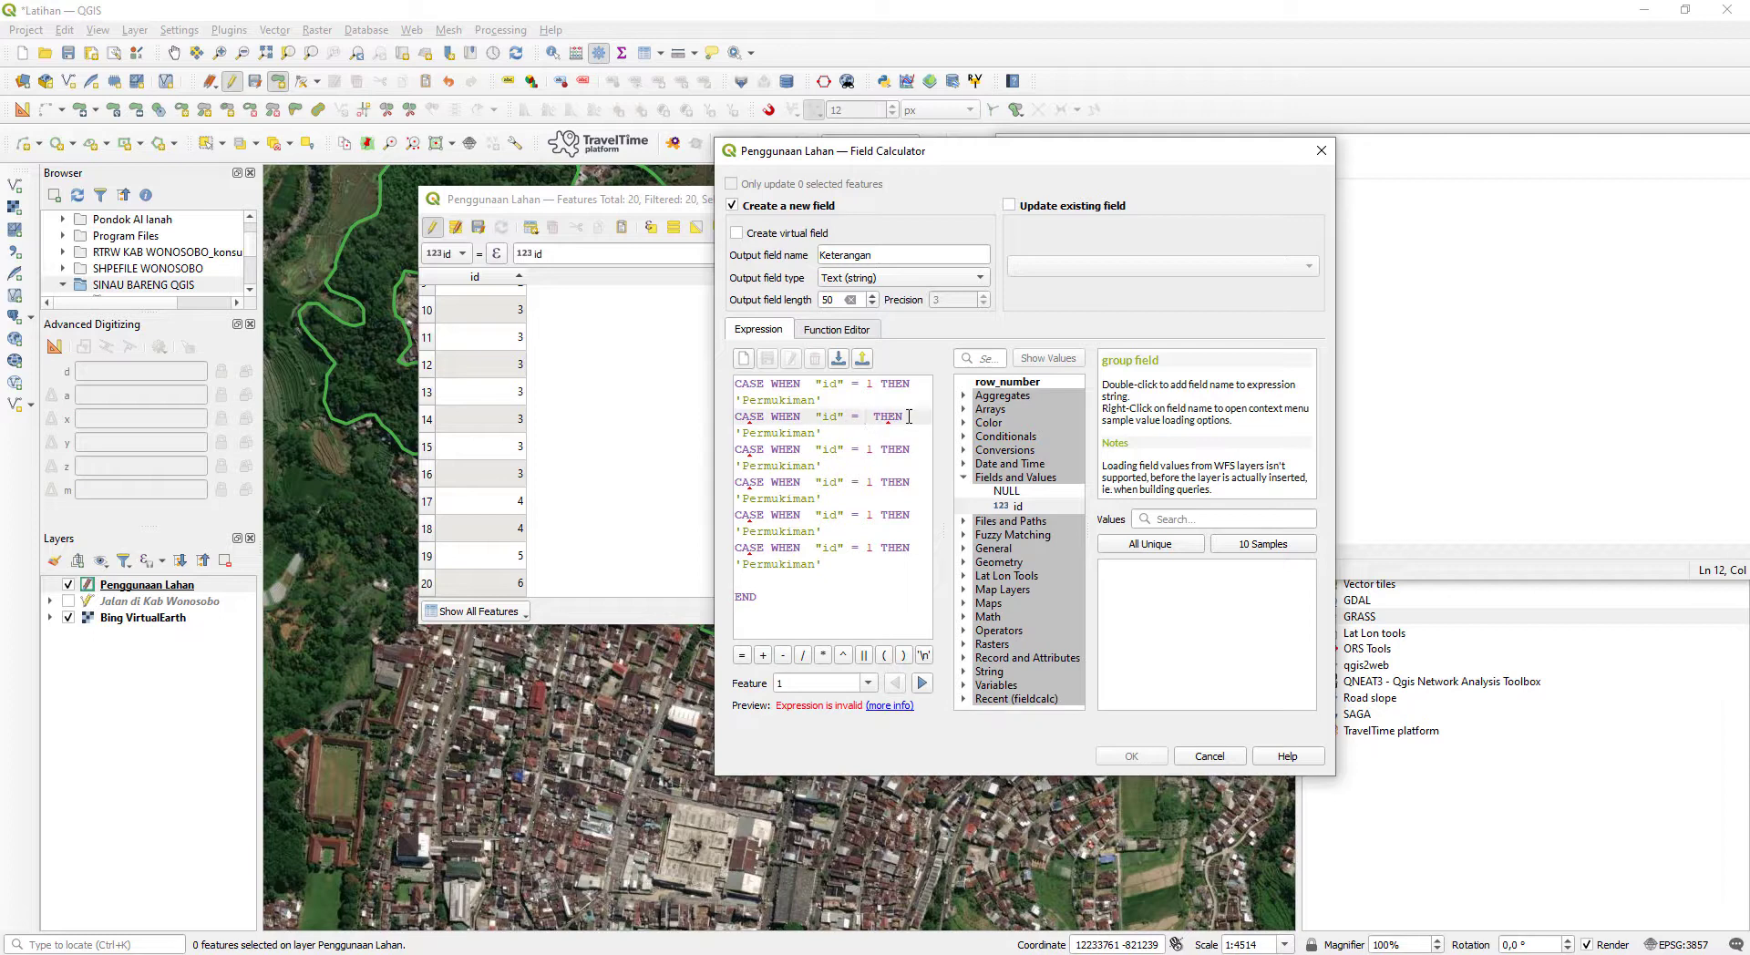
text(2)
key(alt+Tab)
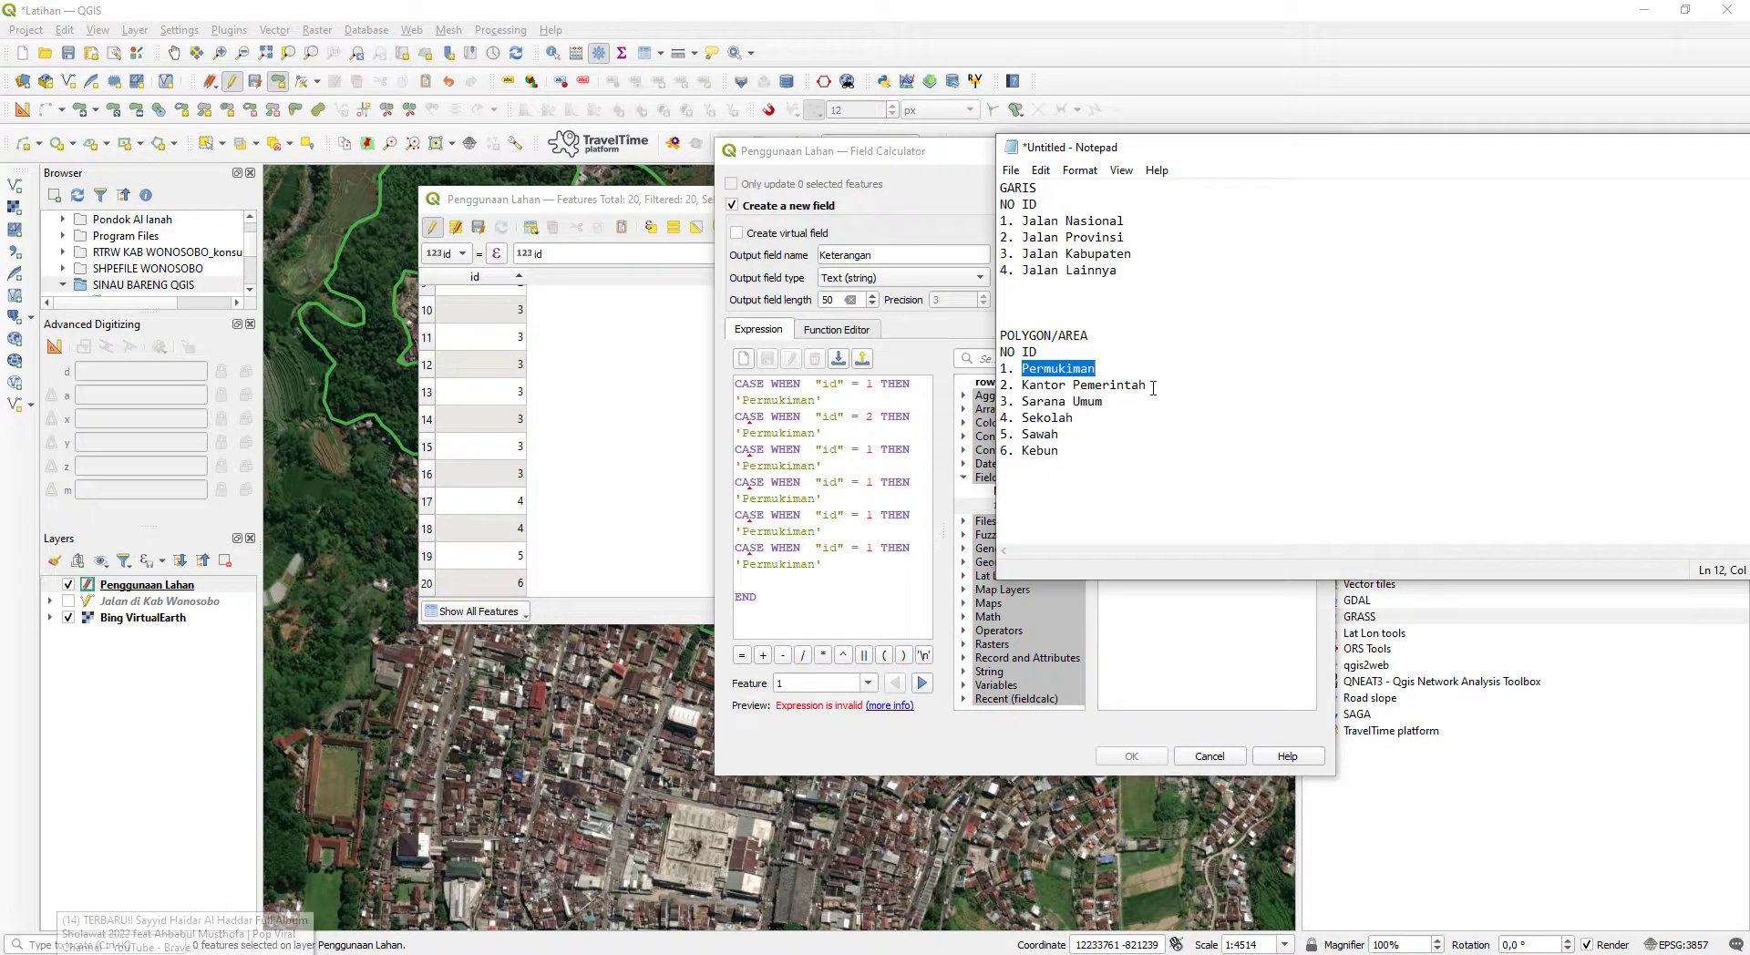
drag(1146, 386, 1021, 386)
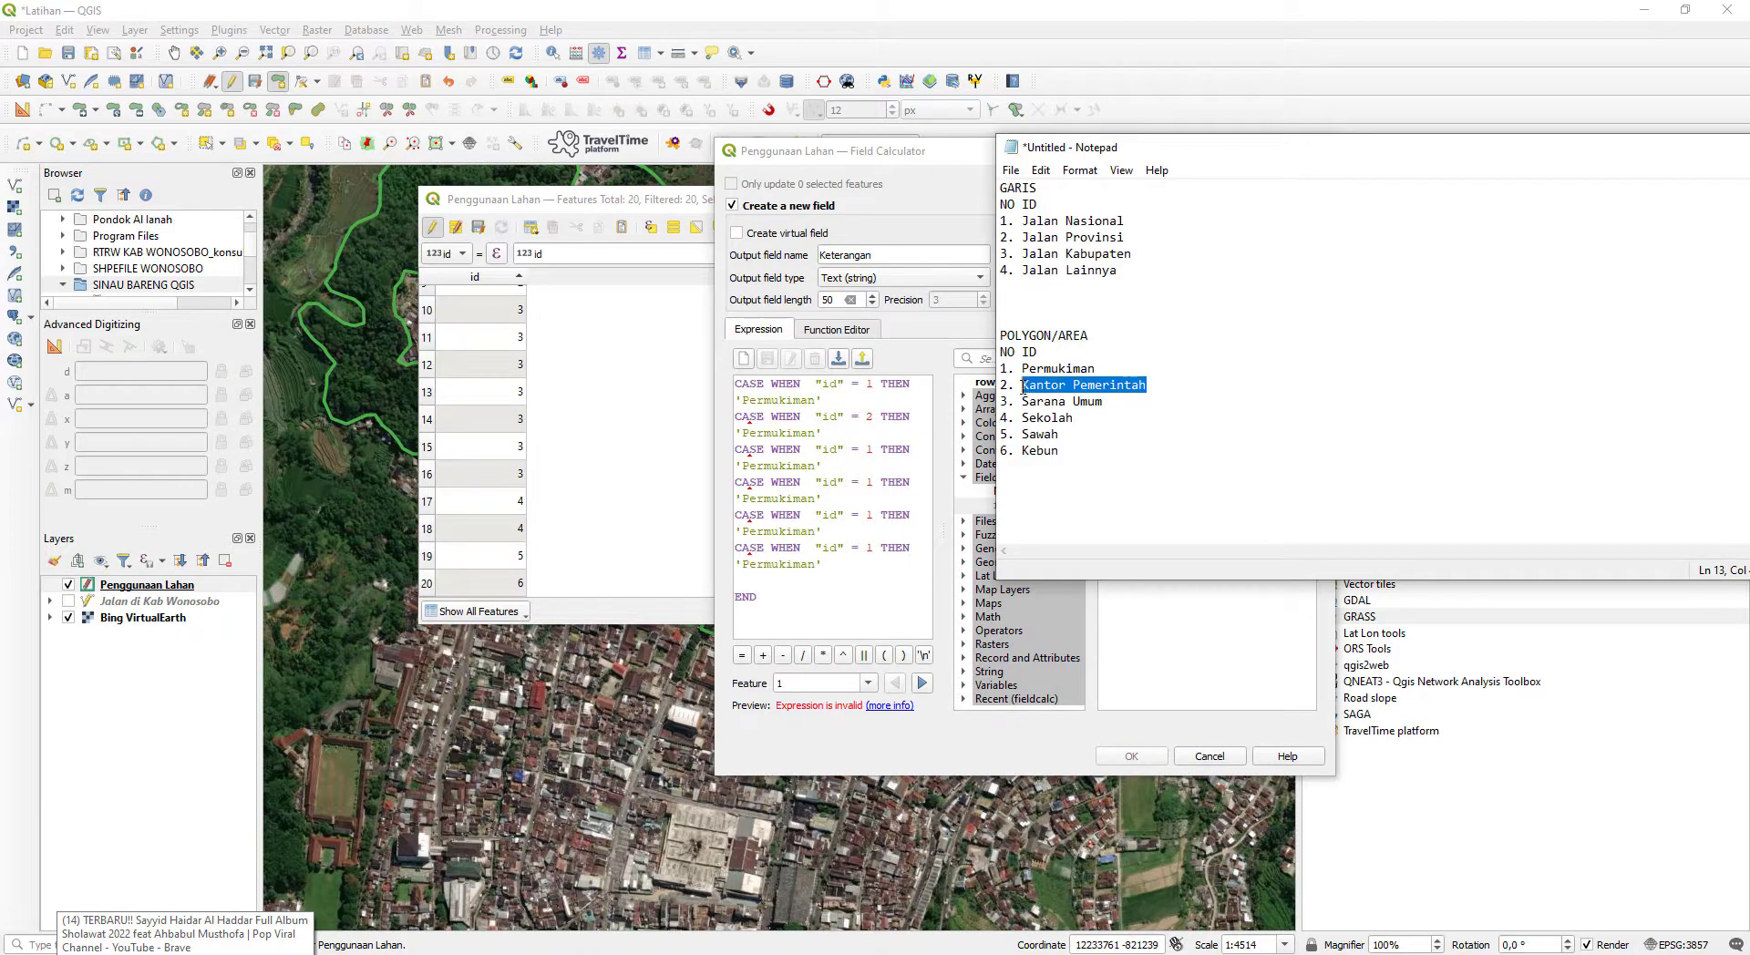
key(ctrl+c)
click(781, 433)
double_click(781, 433)
key(ctrl+v)
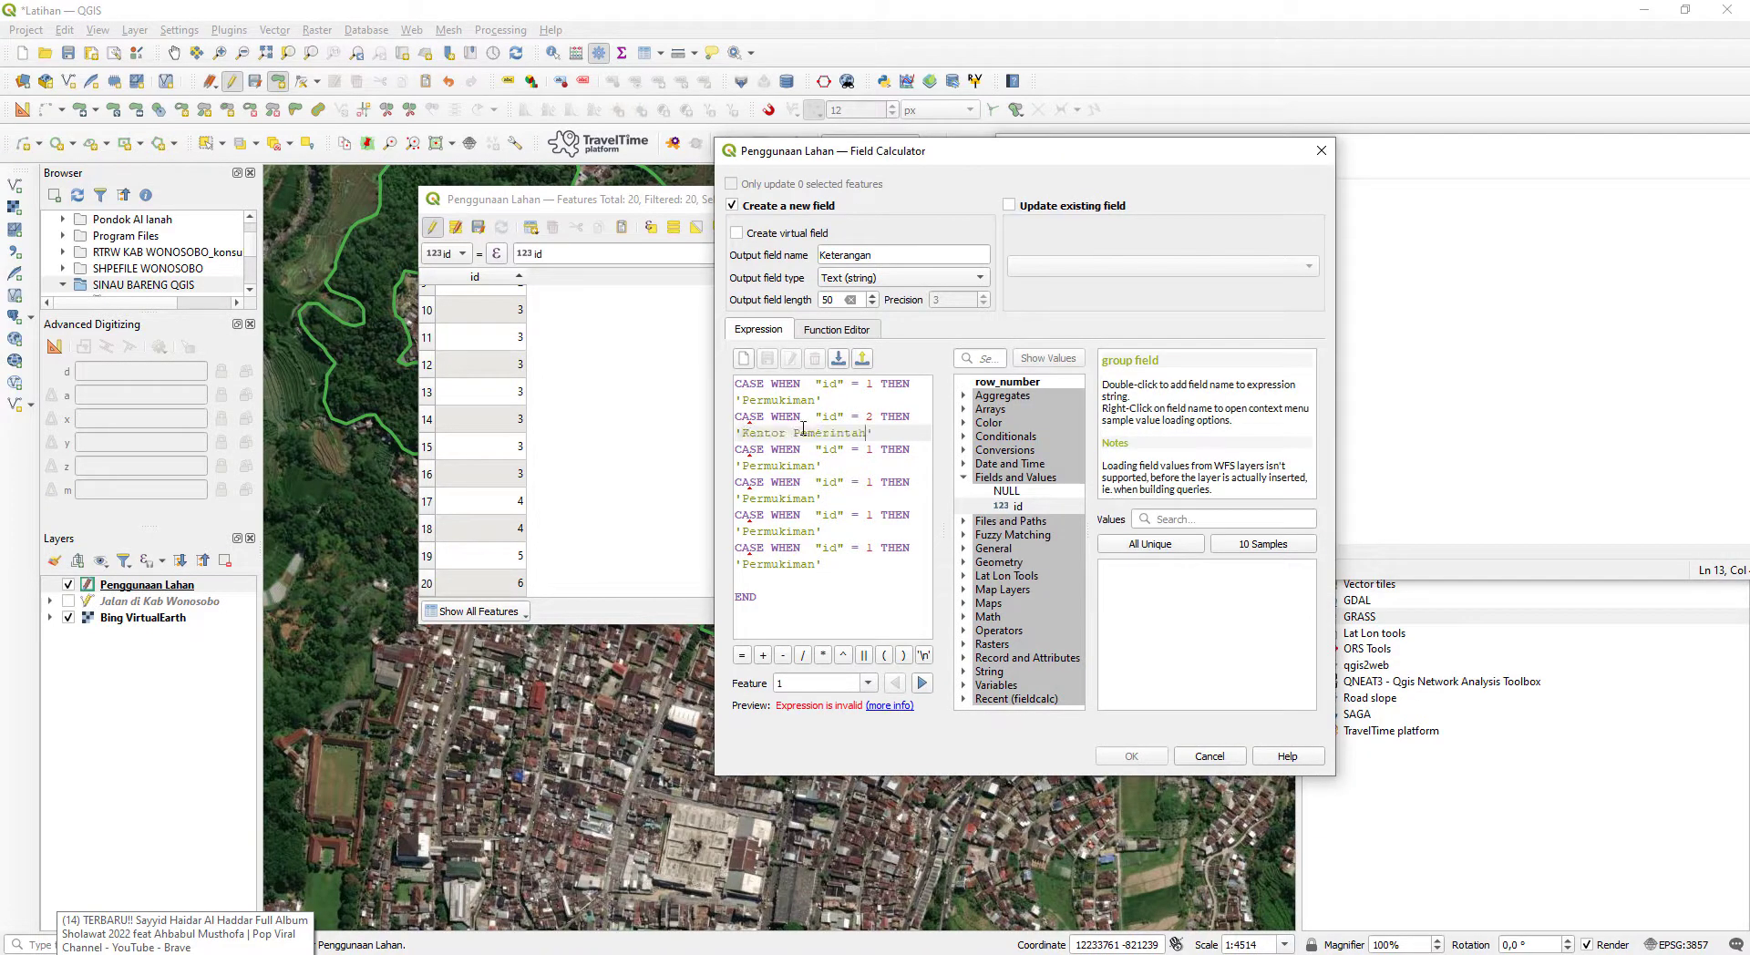
- Change the third condition's result to 'Sarana Umum' from the Notepad list and its id value to 3
click(1438, 435)
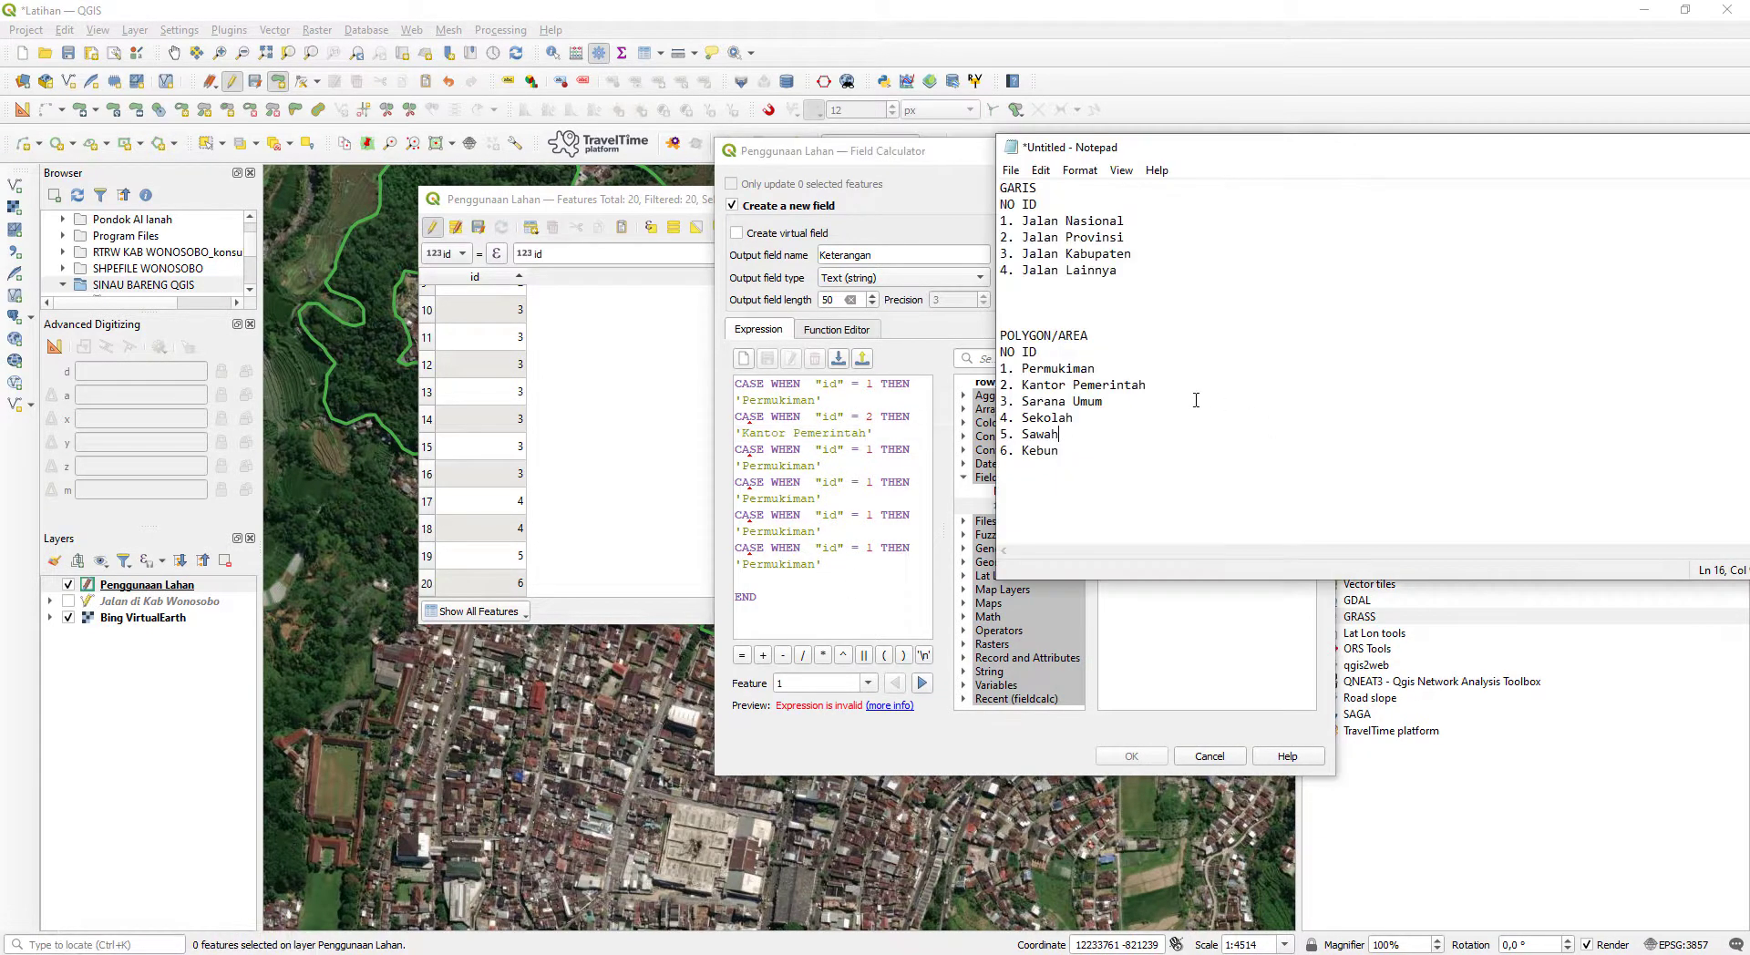
drag(1105, 402, 1021, 402)
key(ctrl+c)
click(774, 467)
double_click(774, 466)
key(ctrl+v)
click(874, 449)
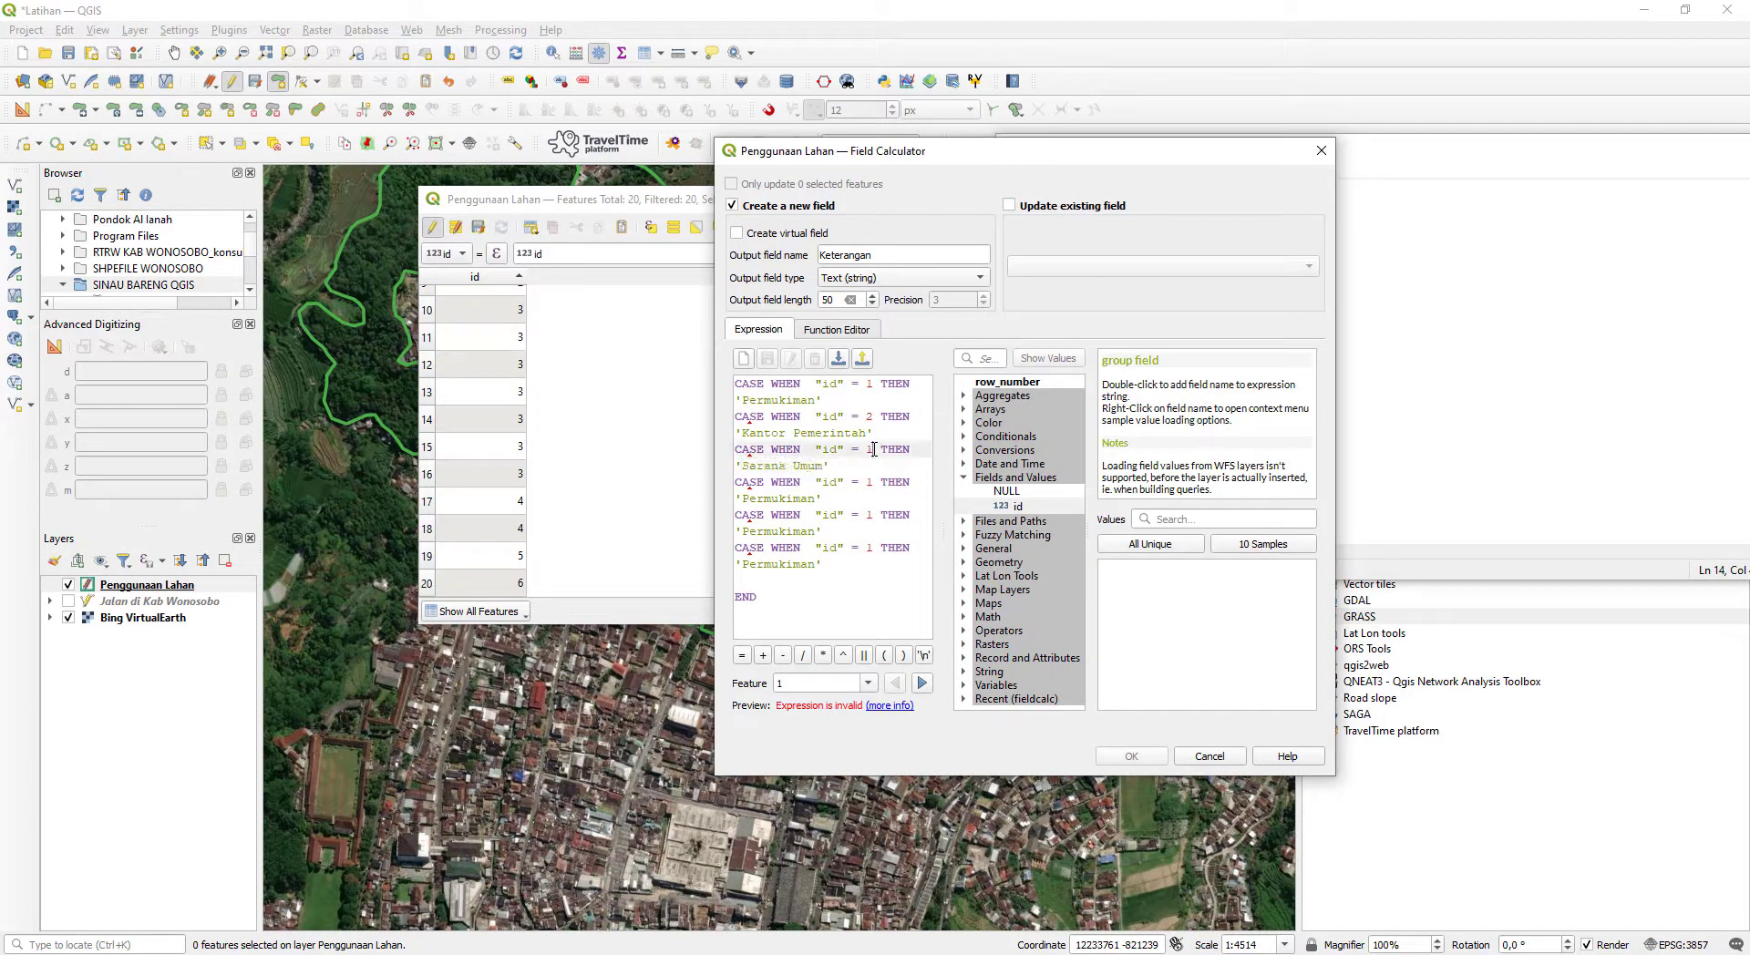
key(BackSpace)
text(3)
- Change the fourth condition's result to 'Sekolah' from the Notepad list and its id value to 4
click(1373, 420)
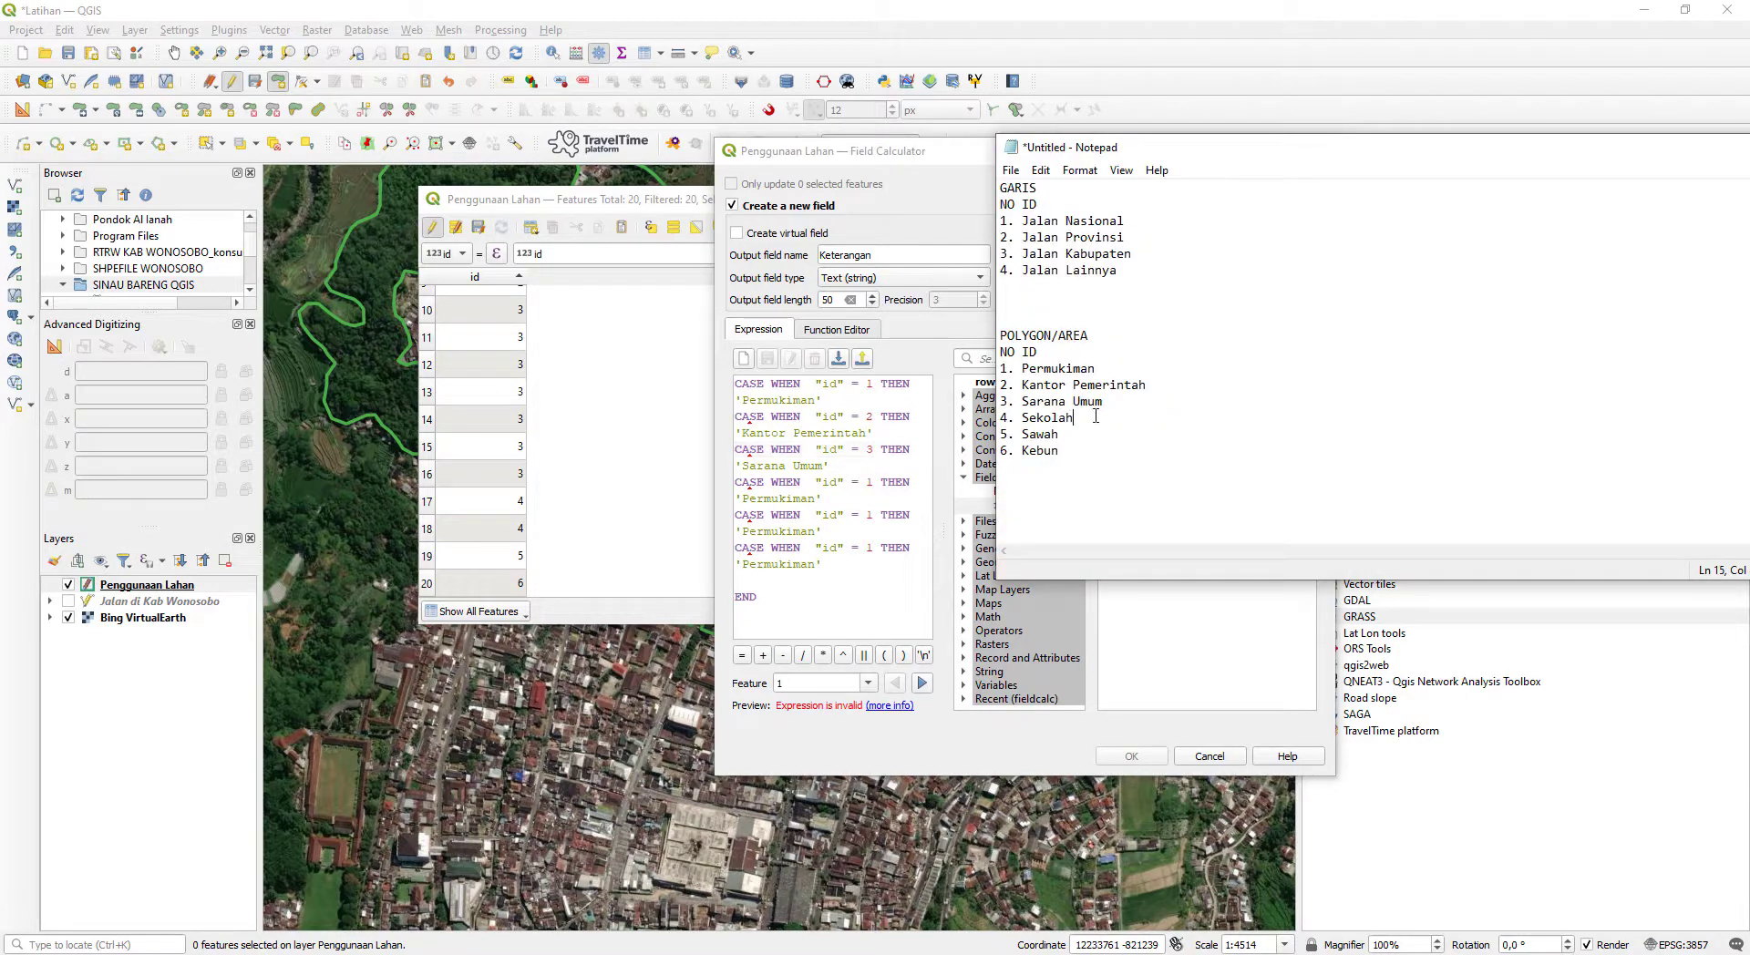
drag(1075, 418, 1022, 418)
key(ctrl+c)
double_click(819, 498)
key(ctrl+v)
double_click(867, 481)
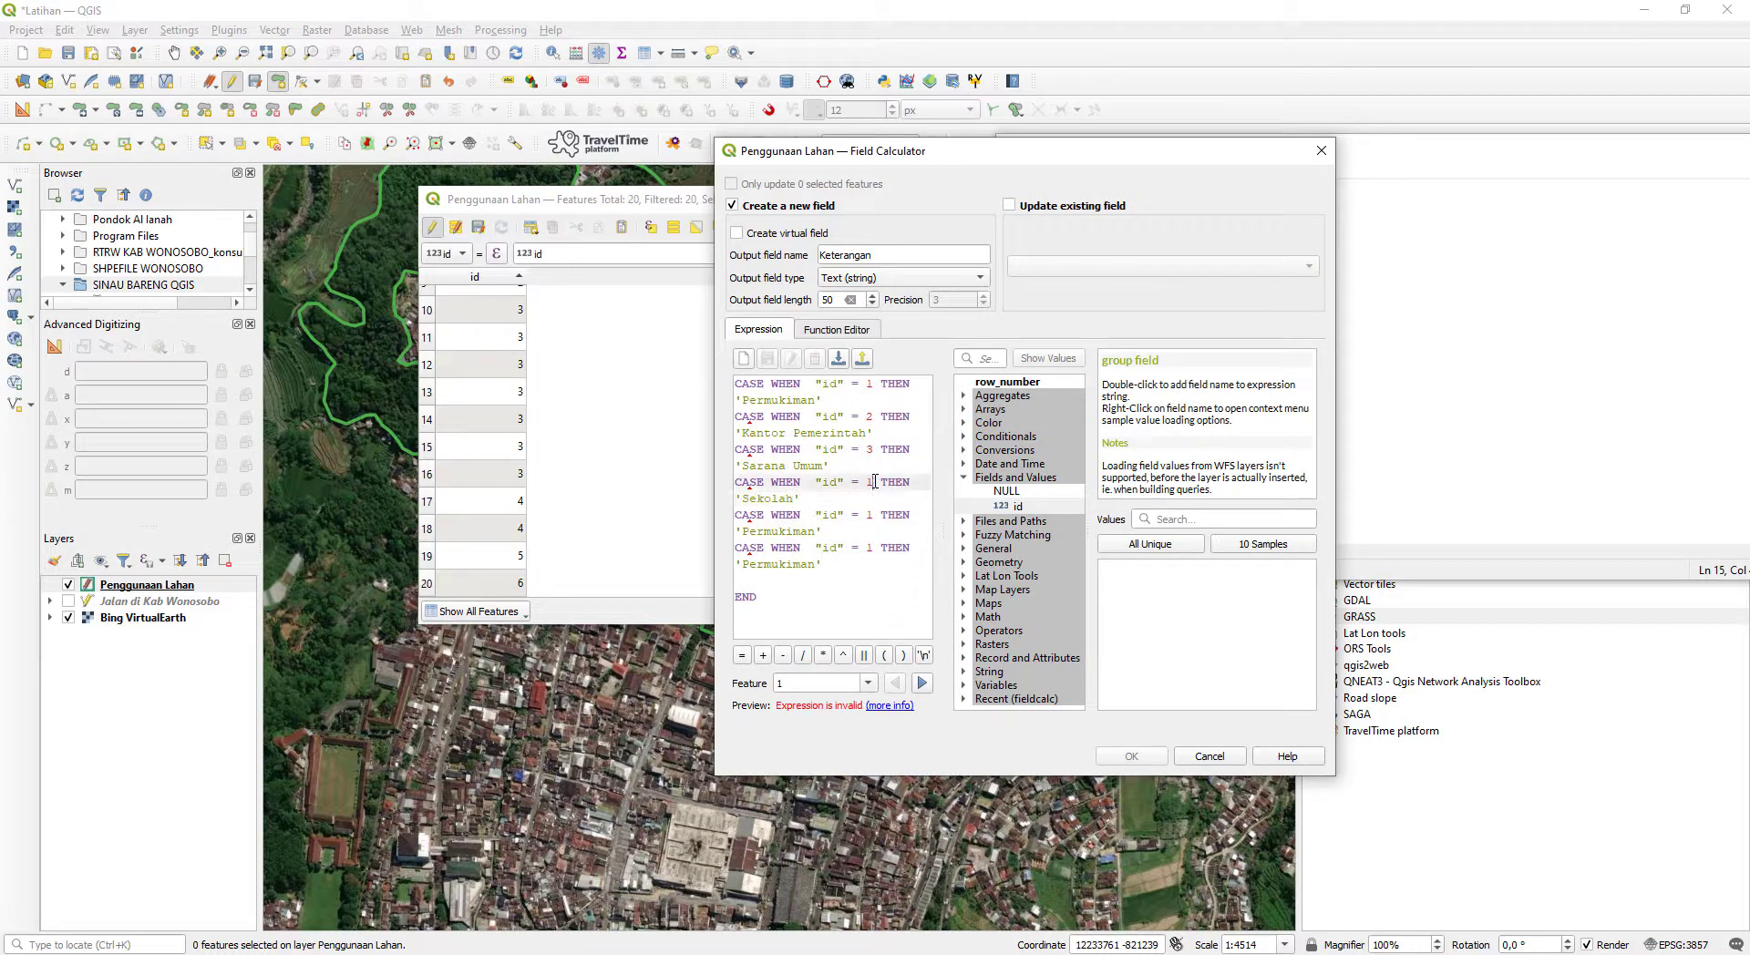
text(4)
- Change the fifth condition's result to 'Sawah' from the Notepad list and its id value to 5
click(1424, 520)
drag(1061, 435, 1022, 436)
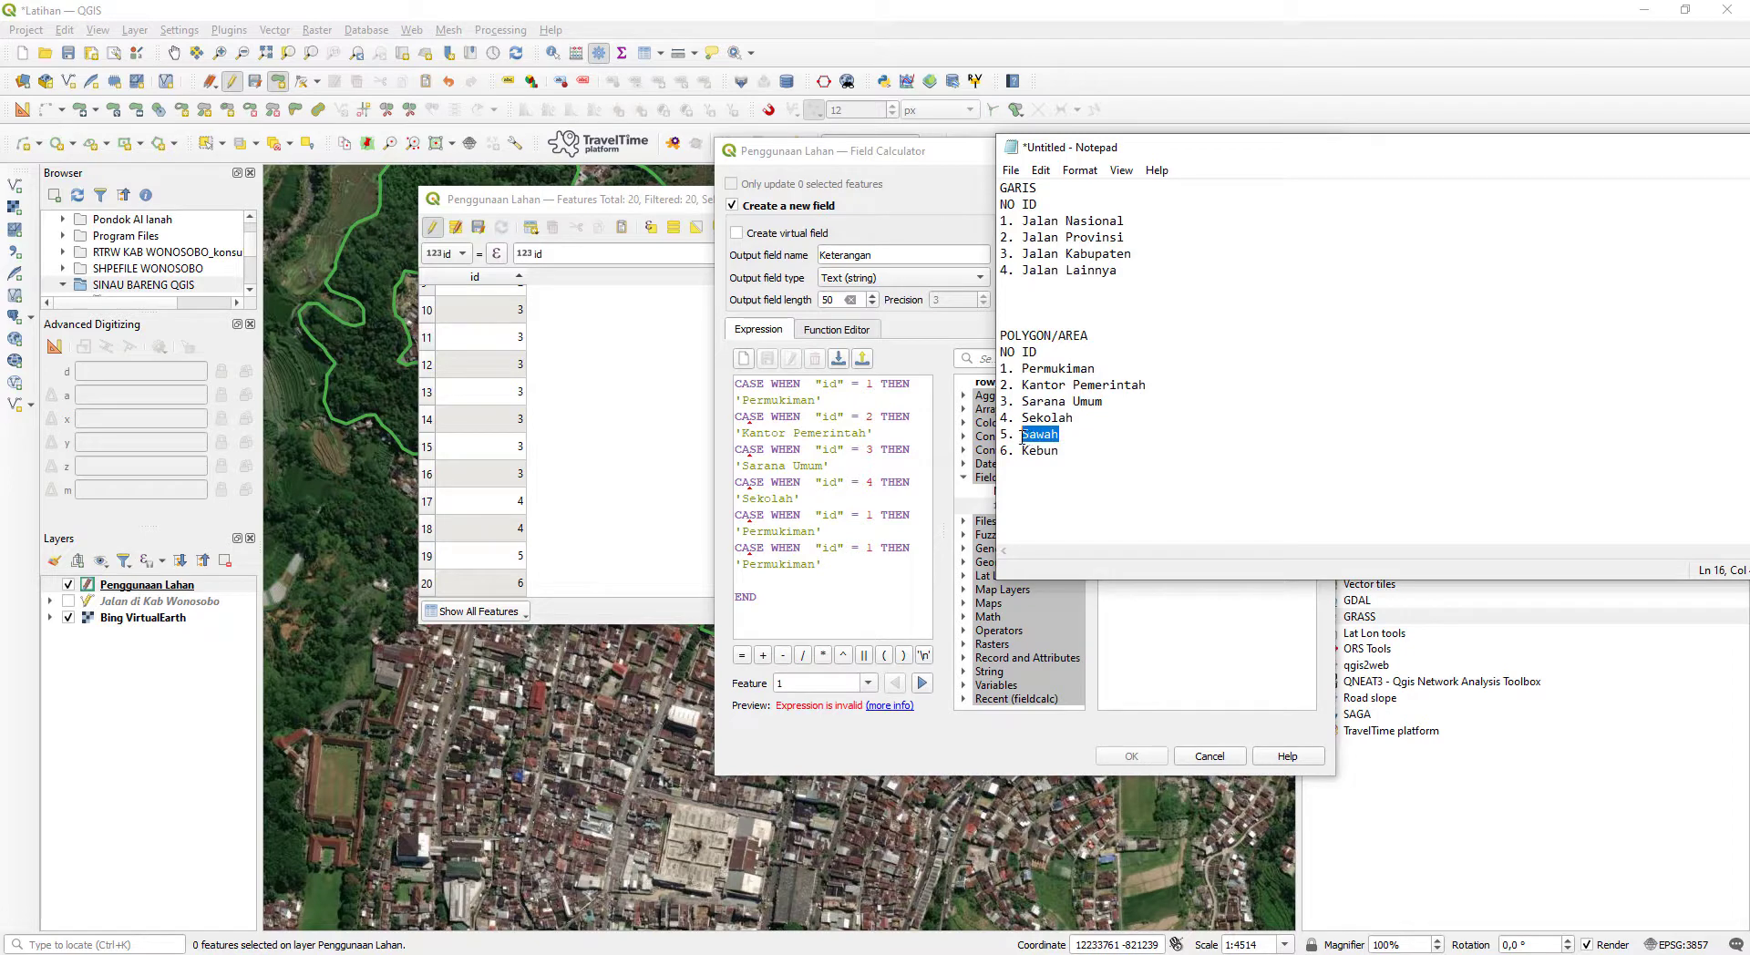
double_click(802, 532)
key(ctrl+v)
click(867, 515)
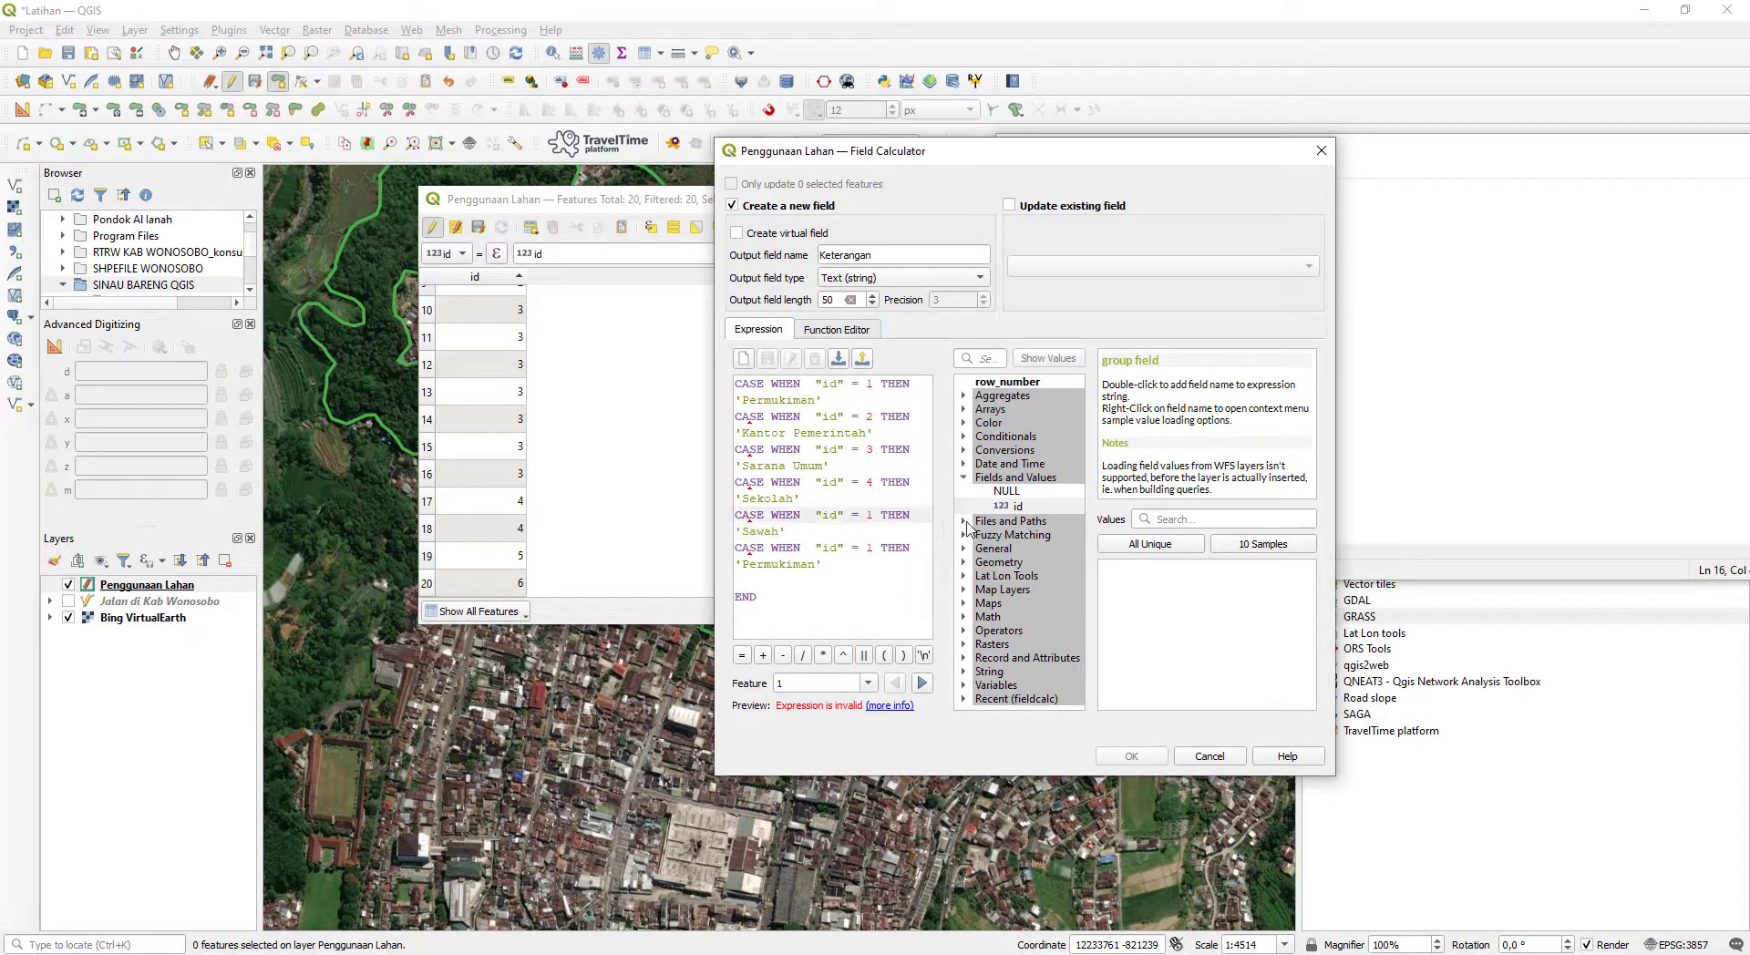
key(Delete)
text(5)
- Change the sixth condition's result to 'Kebun' from the Notepad list and its id value to 6
click(1370, 402)
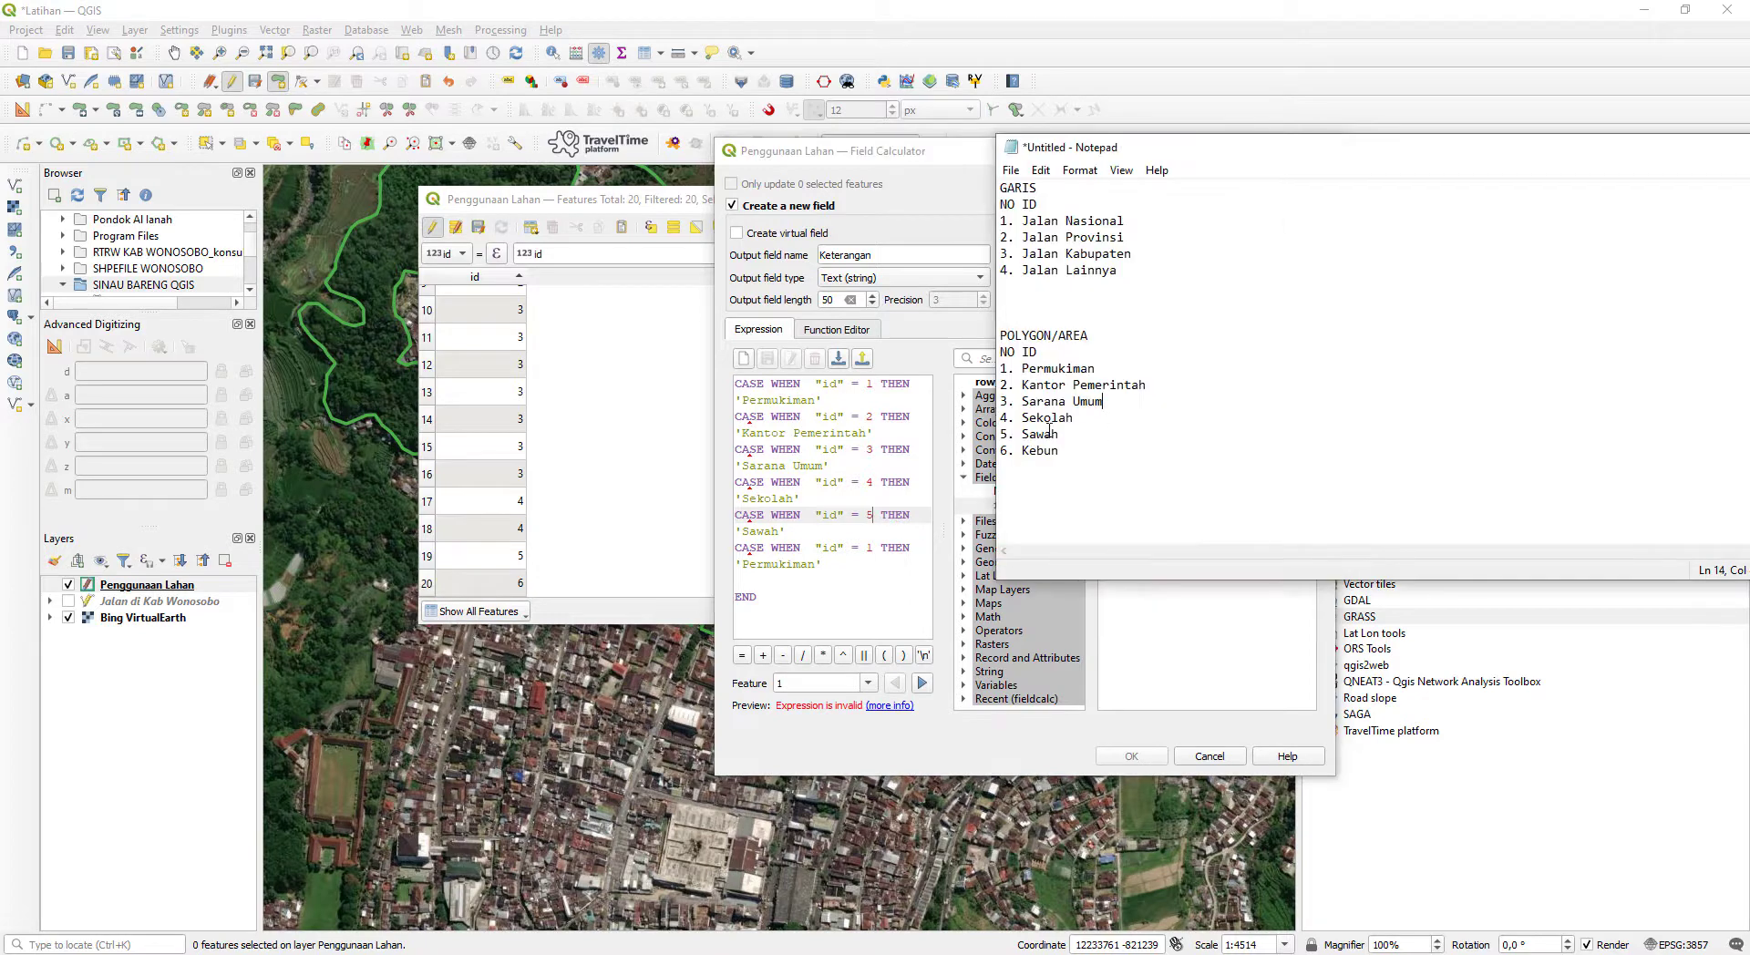
double_click(1039, 450)
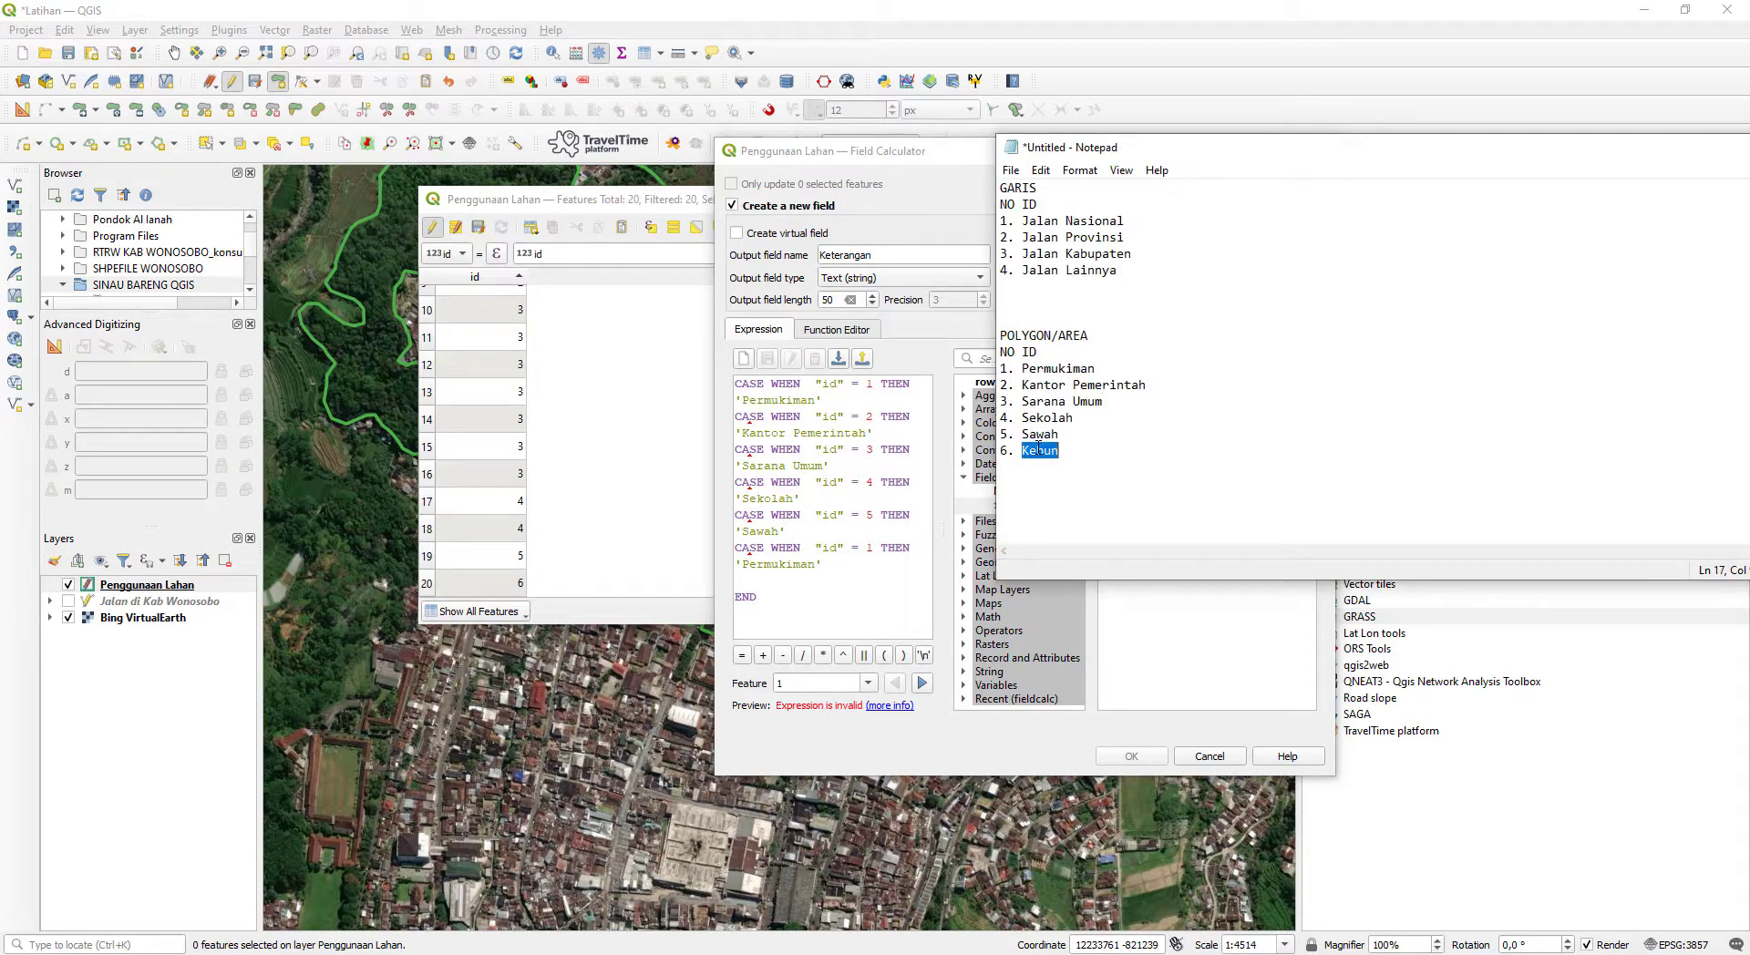
double_click(790, 562)
key(ctrl+v)
click(864, 549)
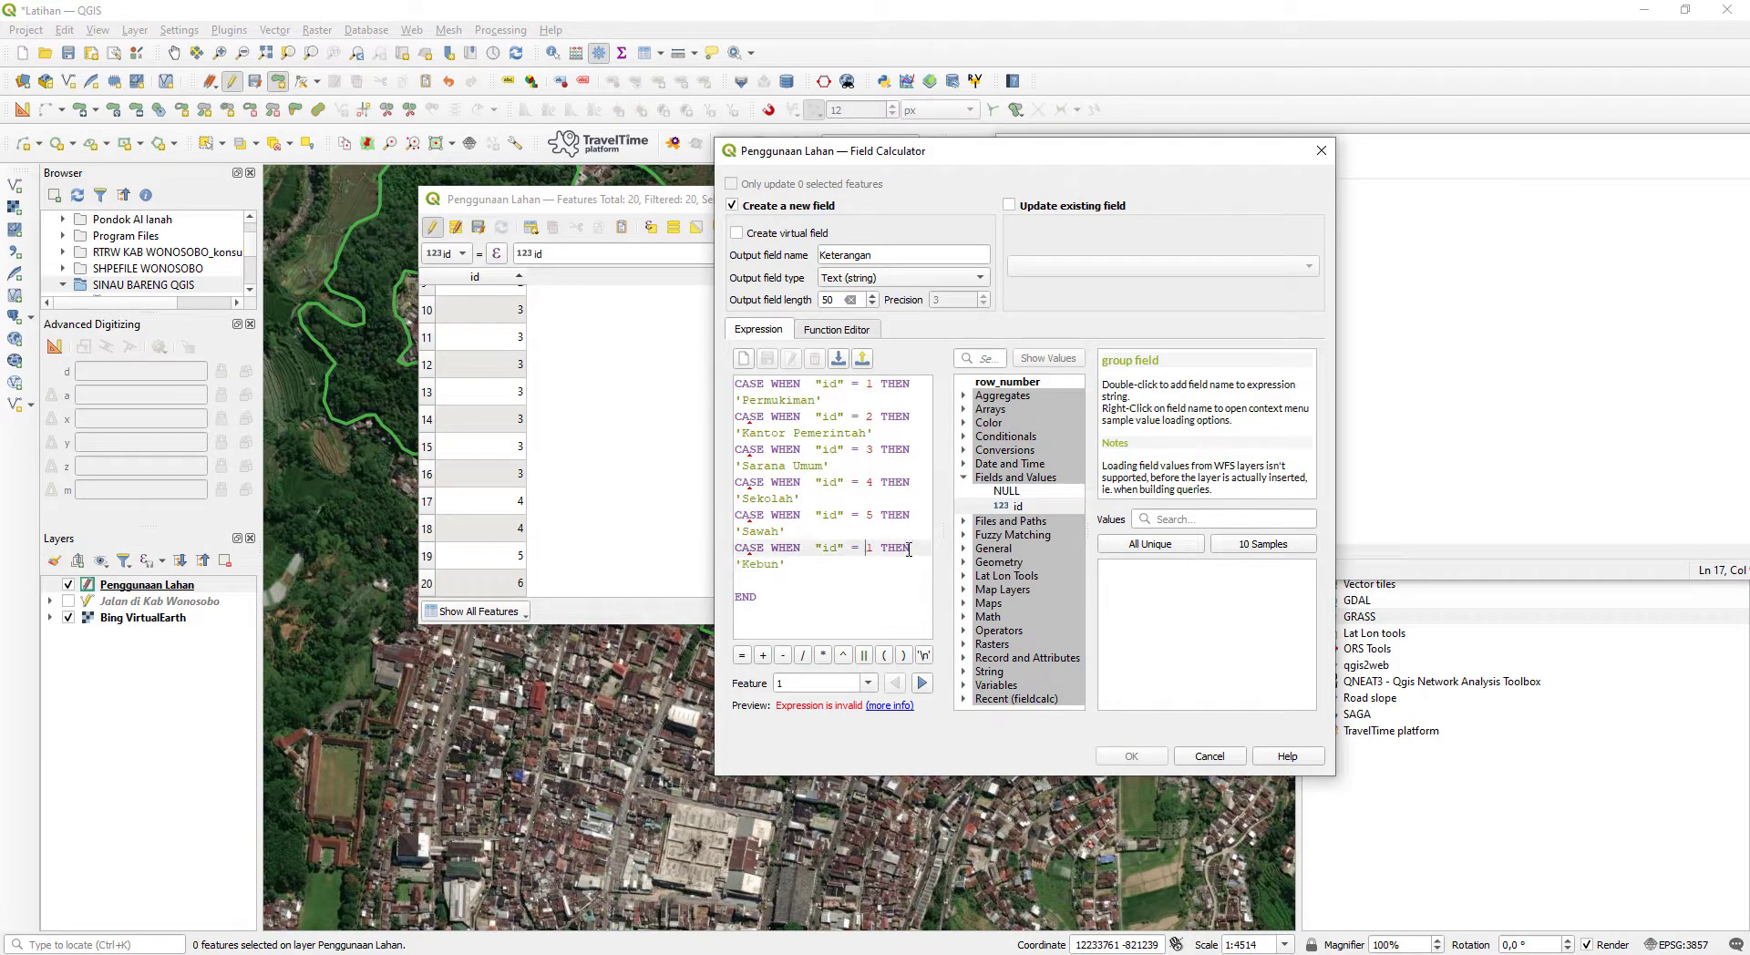
key(Delete)
text(6)
- Enclose the id values 1 and 2 in single quotes in the first two conditions of the CASE expression
click(869, 402)
click(868, 386)
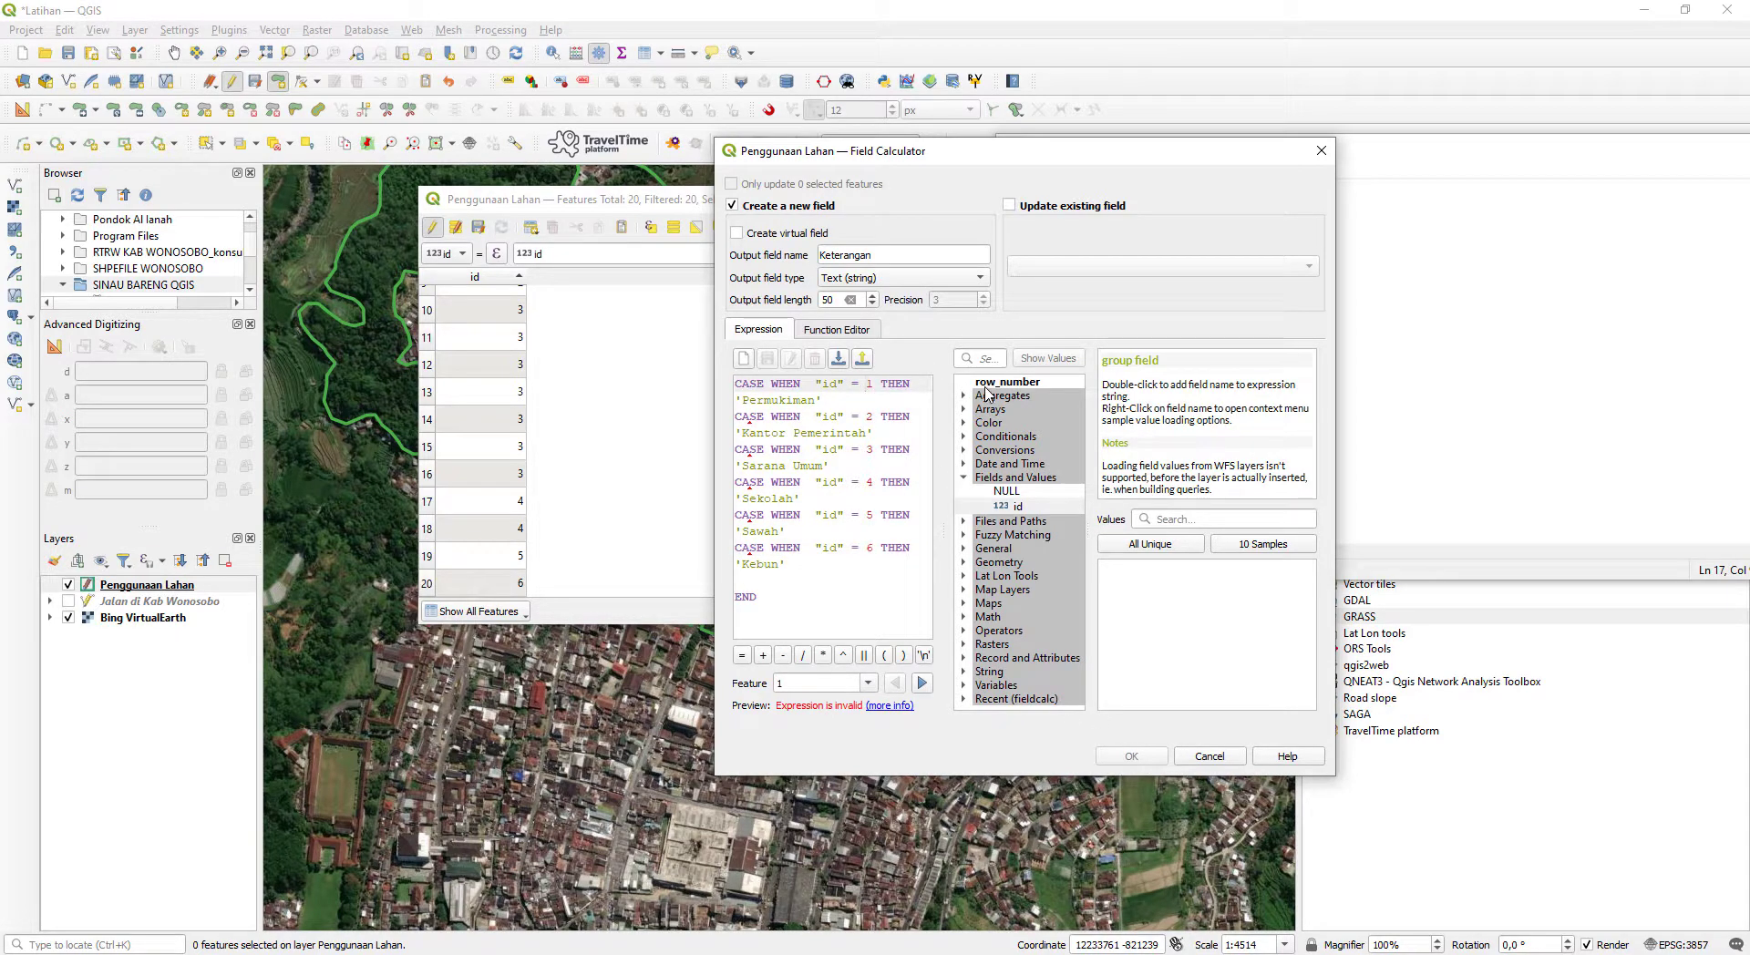
text('1')
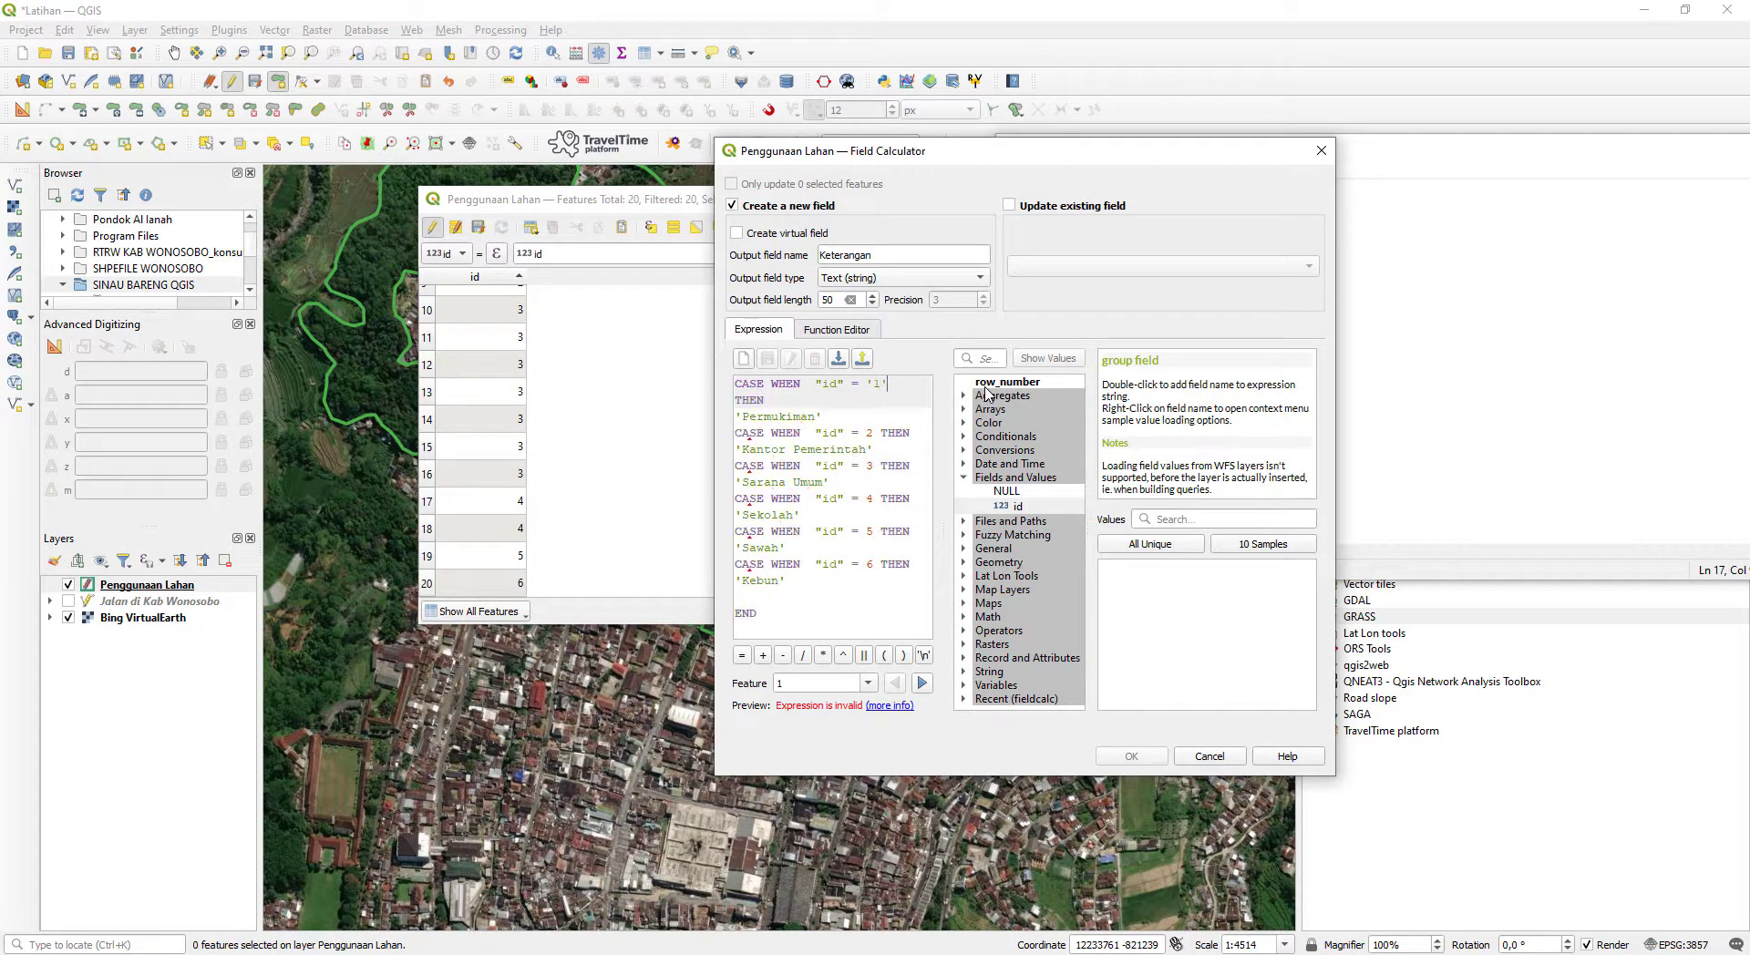
key(Right)
key(Right)
key(Down)
key(Down)
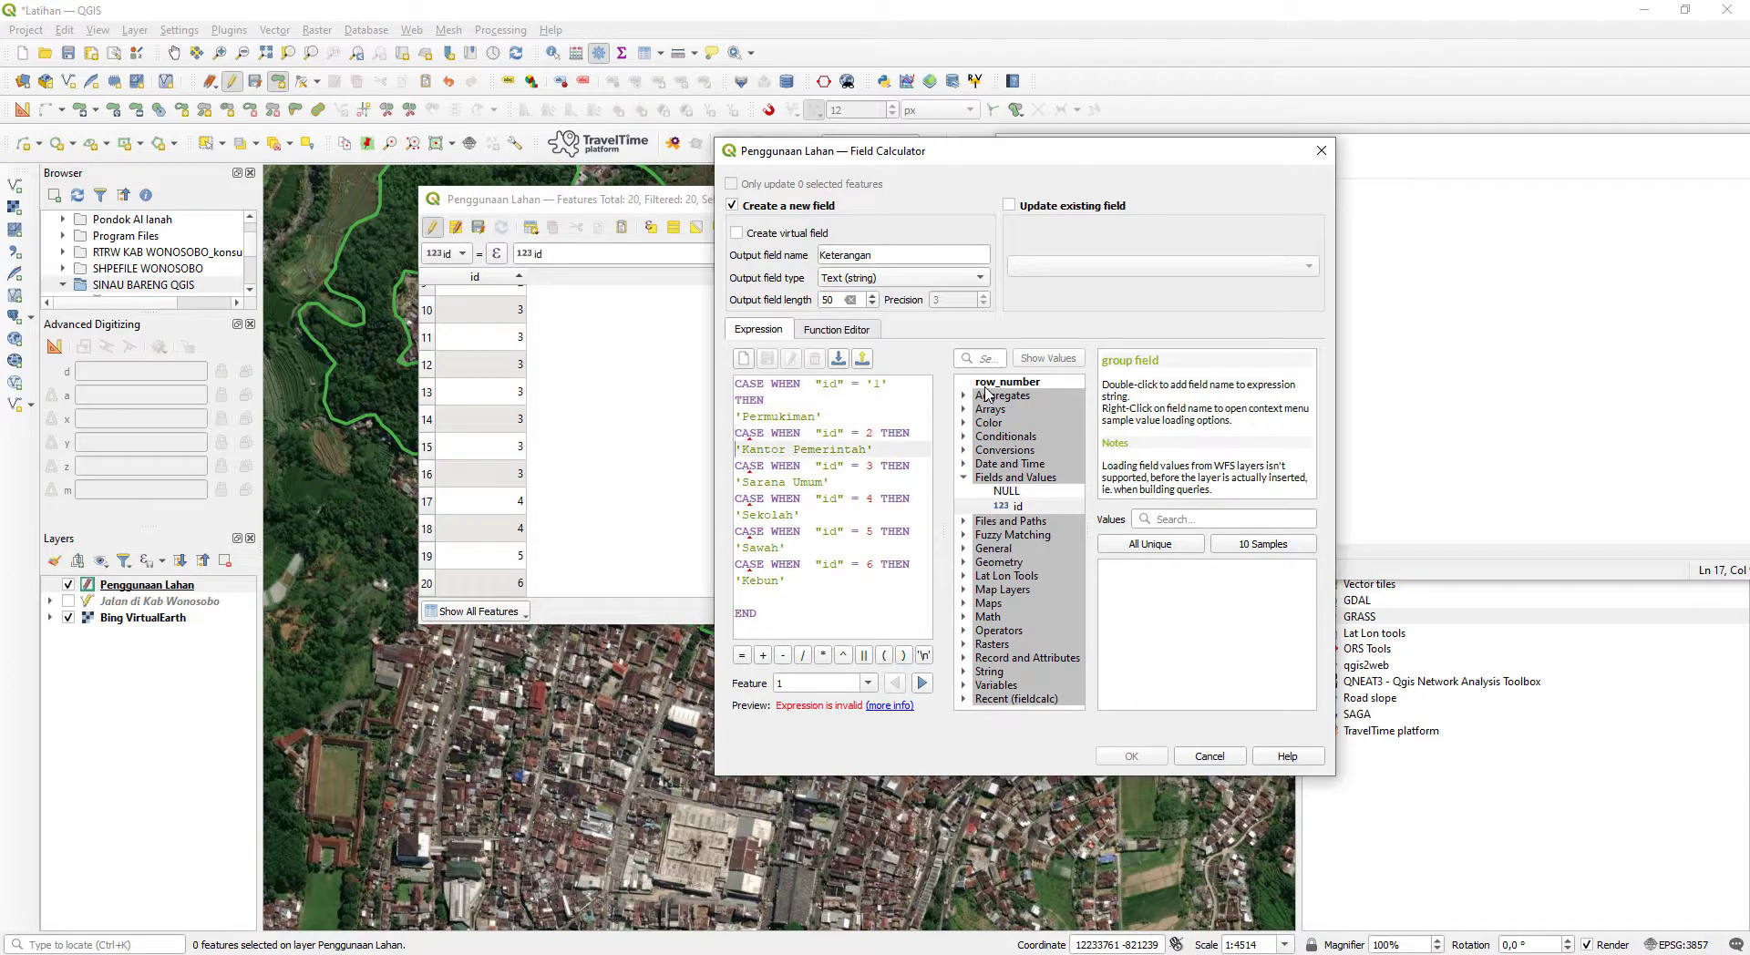
key(Up)
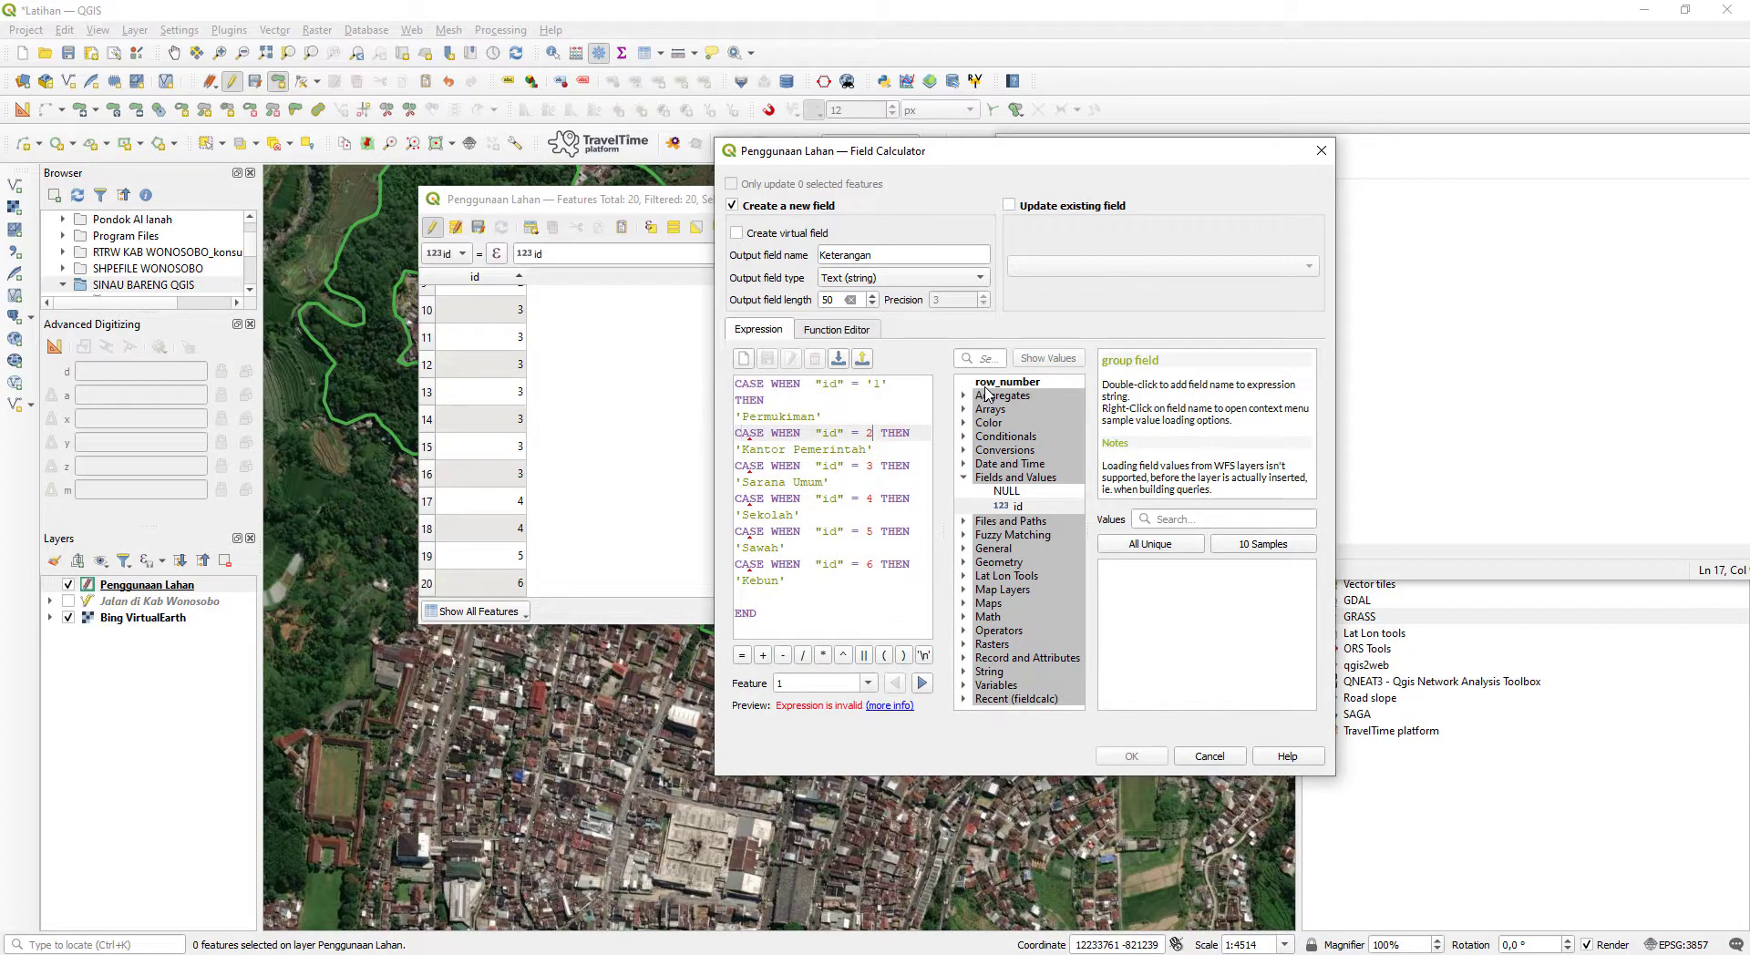
text('2)
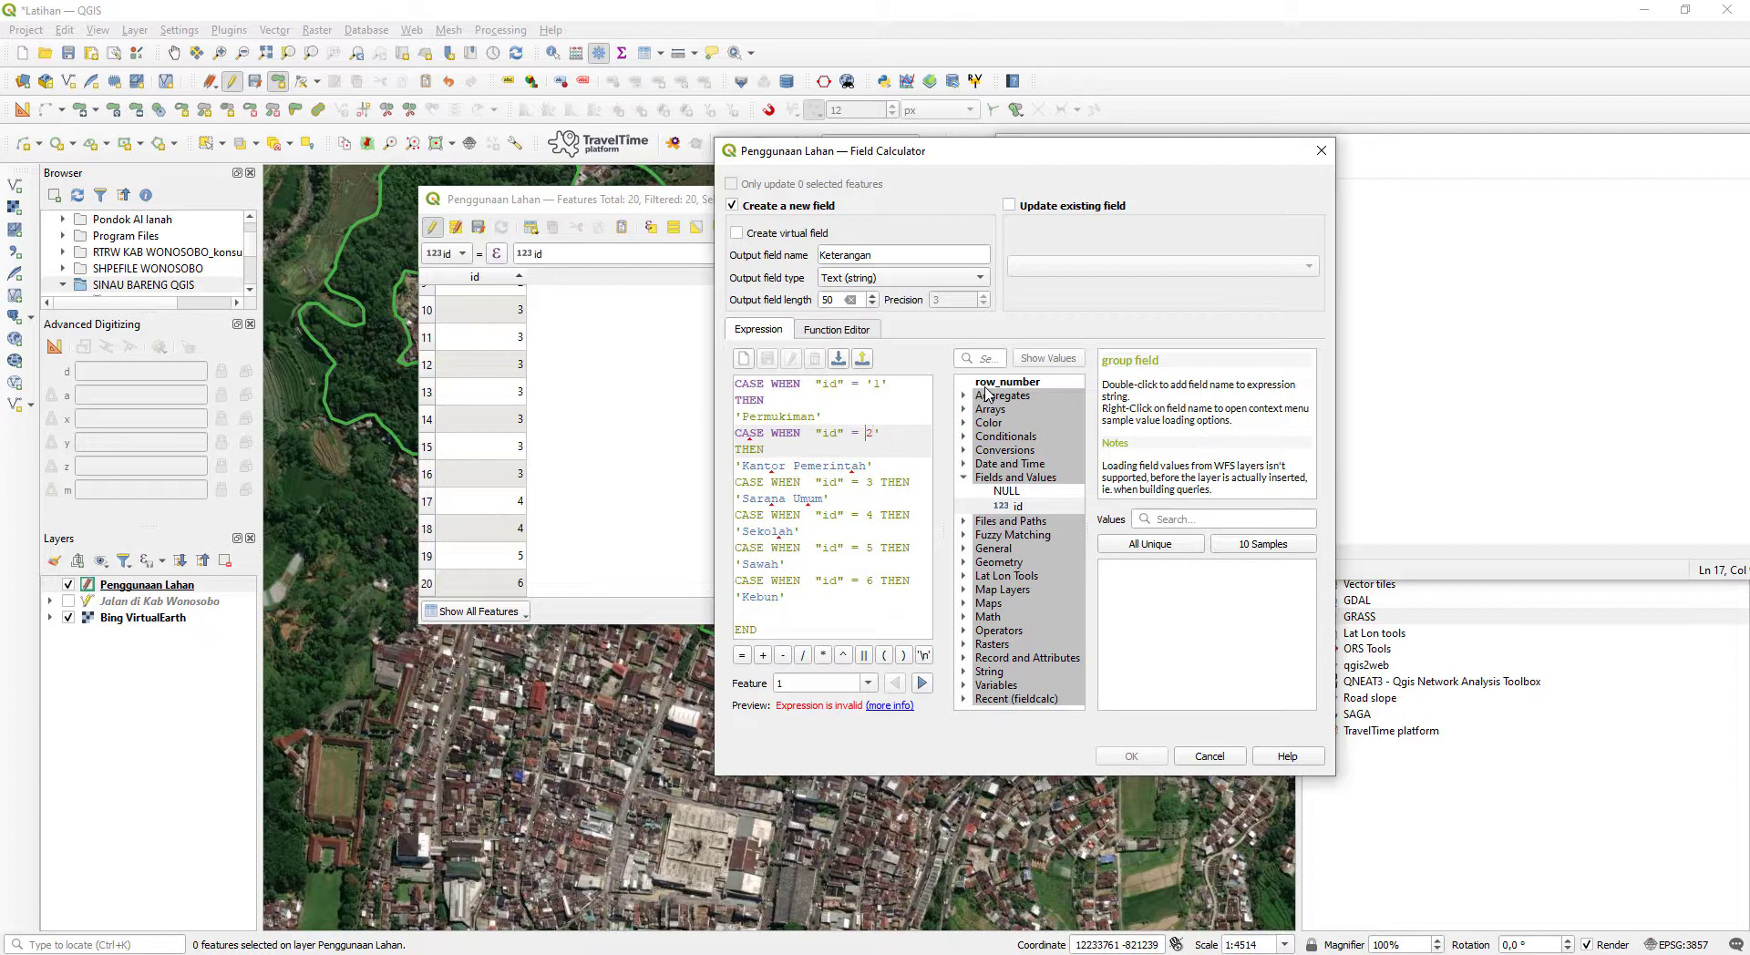
text(')
- Enclose the id value 3 in single quotes in the Sarana Umum condition
key(Down)
key(Down)
key(End)
key(Left)
key(Left)
key(Left)
key(Left)
key(Left)
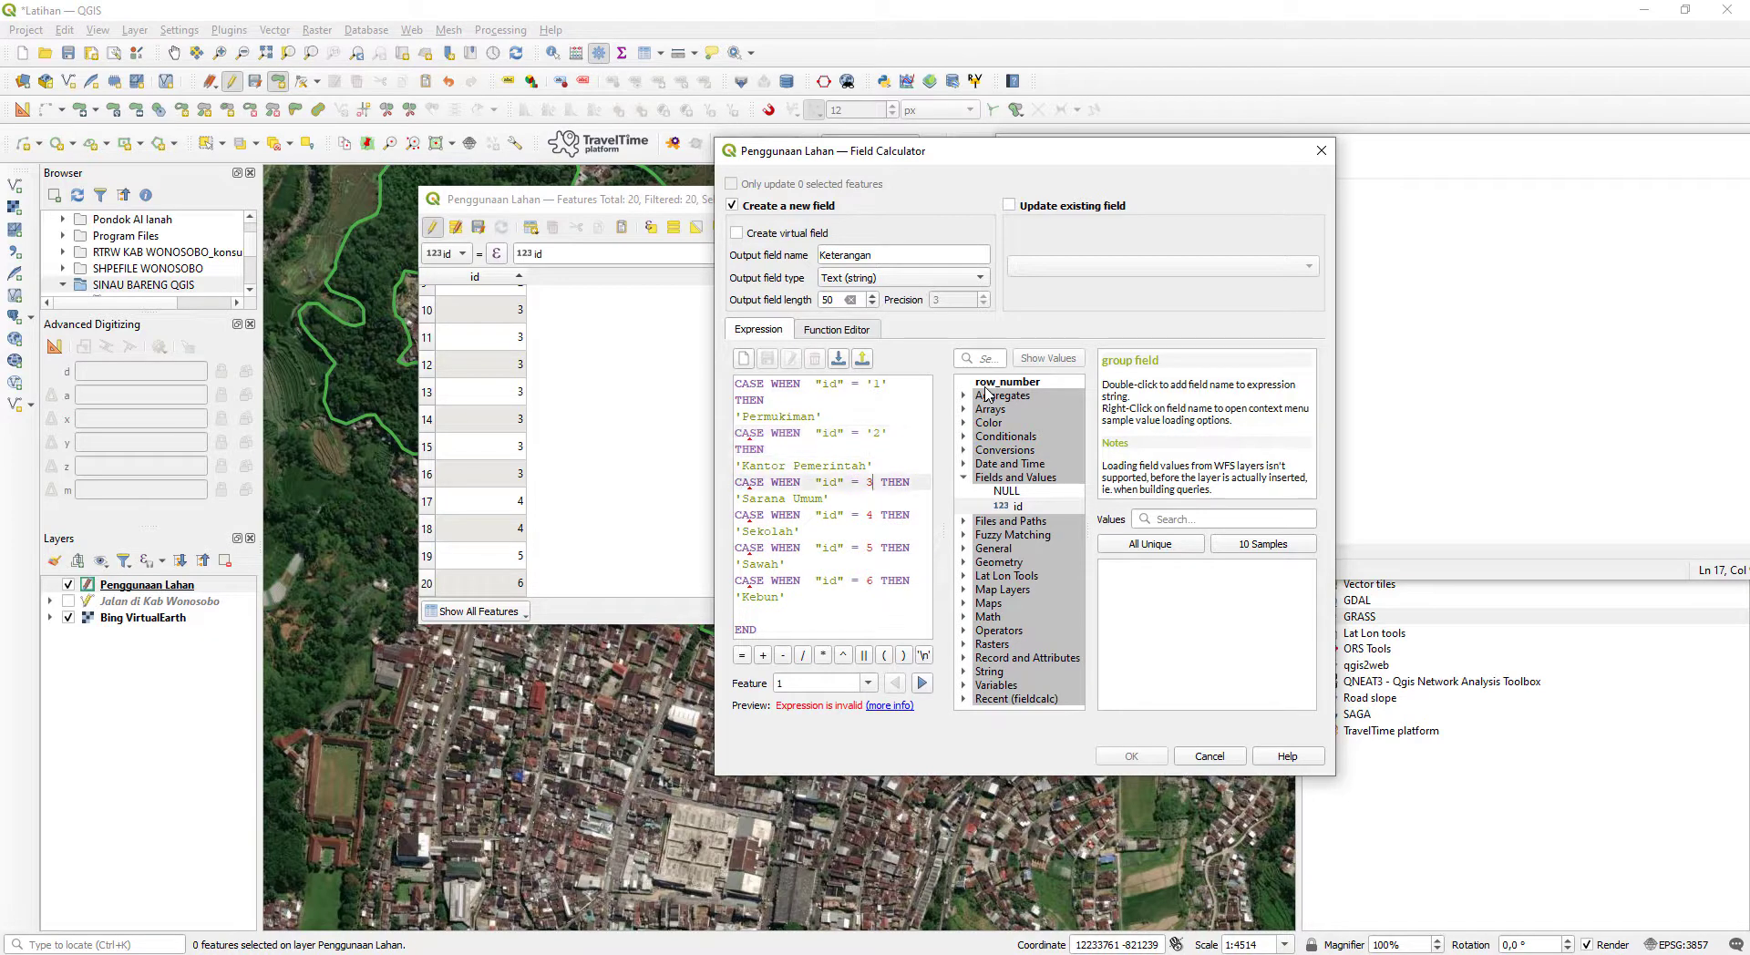
text(')
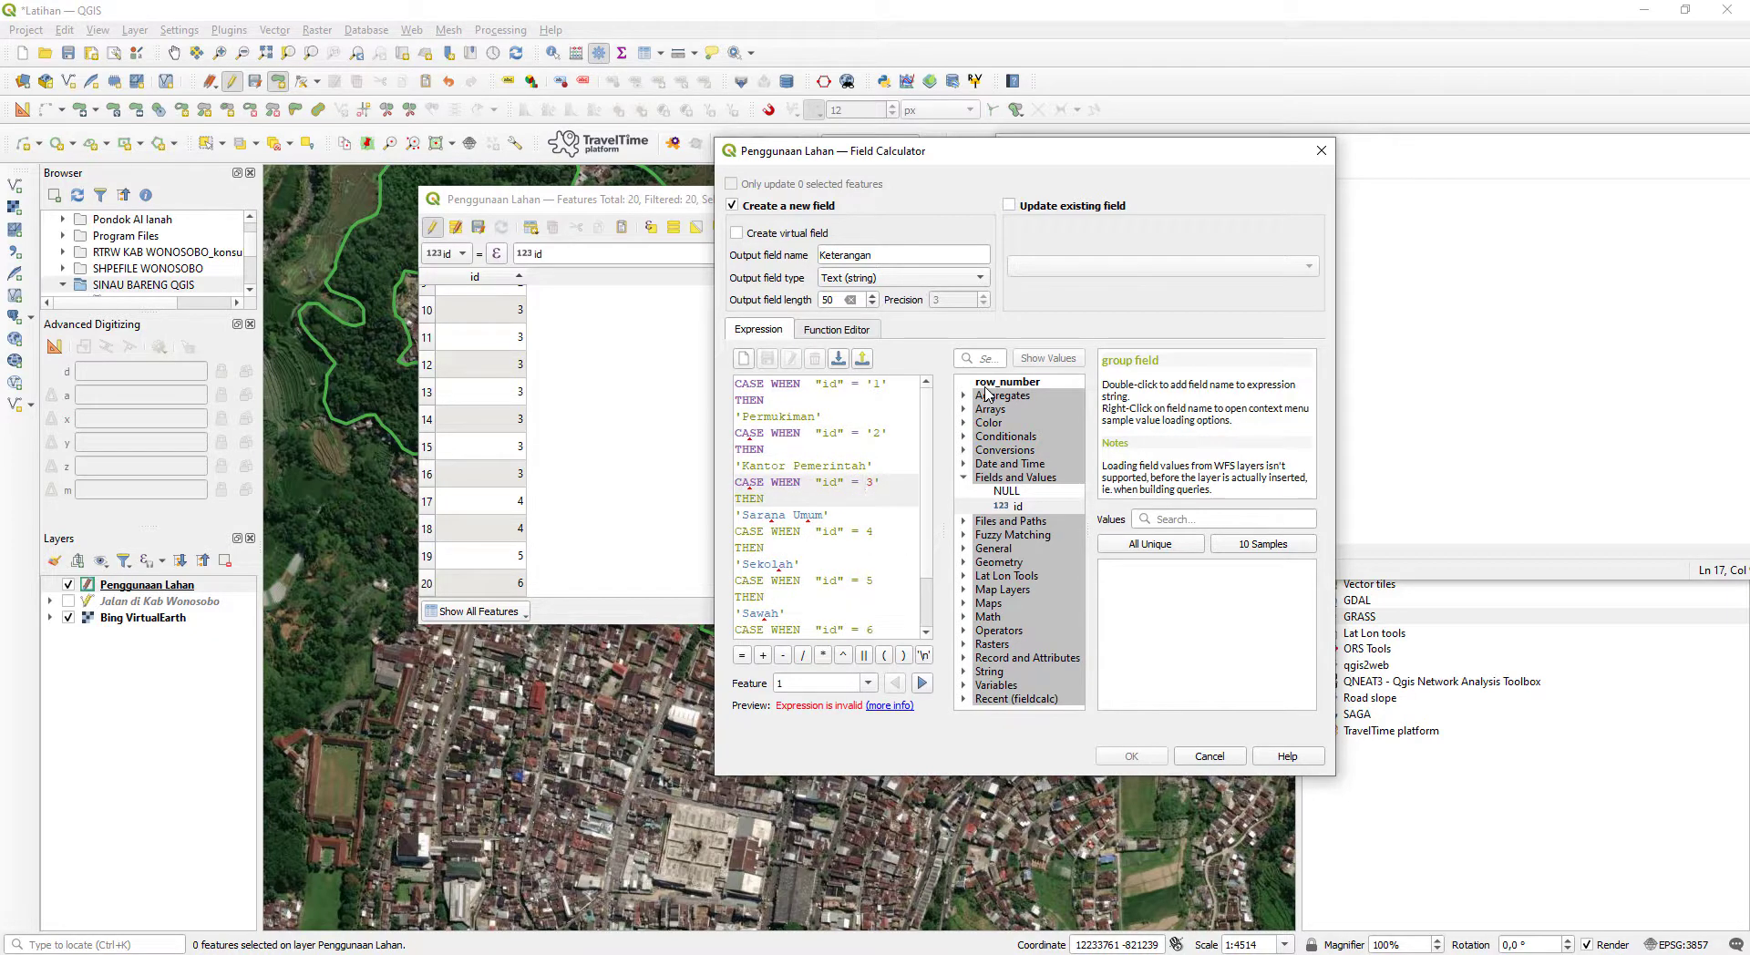
key(Left)
key(Left)
text(')
- Enclose the id value 4 in single quotes in the Sekolah condition
key(Down)
key(Down)
key(End)
key(Left)
key(Left)
key(Left)
key(Left)
key(Left)
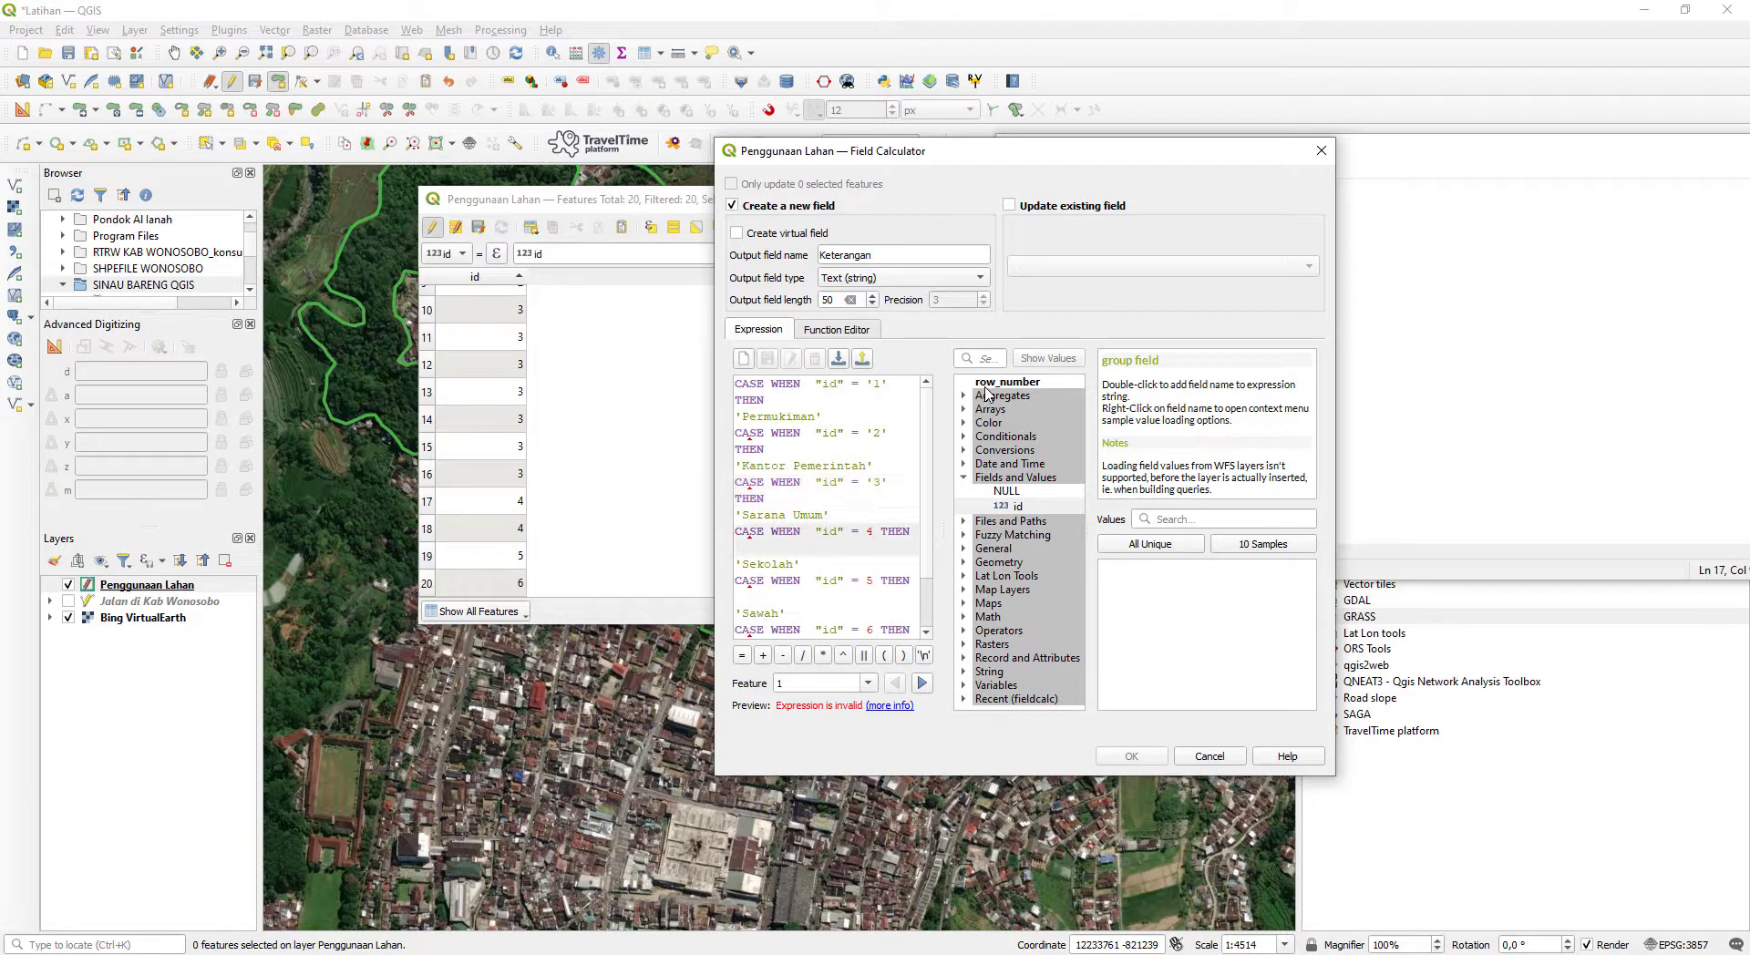
text(')
key(Left)
key(Left)
text(')
- Enclose the id values 5 and 6 in single quotes in the Sawah and Kebun conditions
key(Down)
key(Down)
key(Down)
text('5)
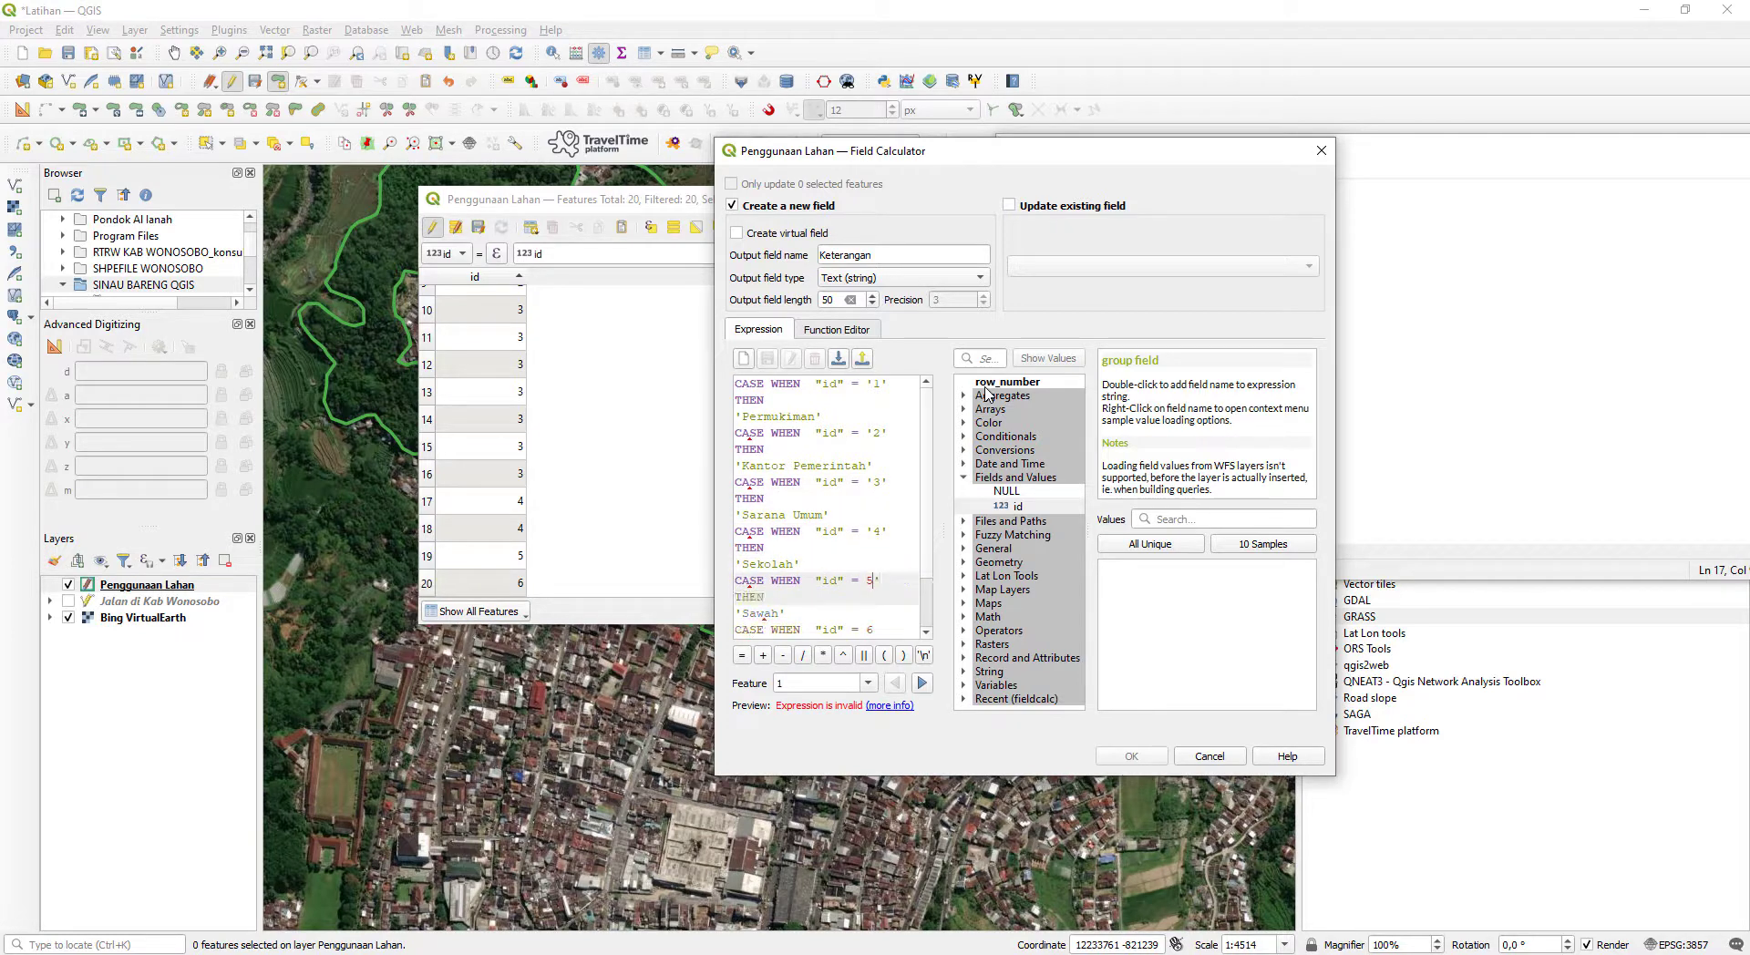
text(')
key(Down)
key(Down)
key(Down)
key(Right)
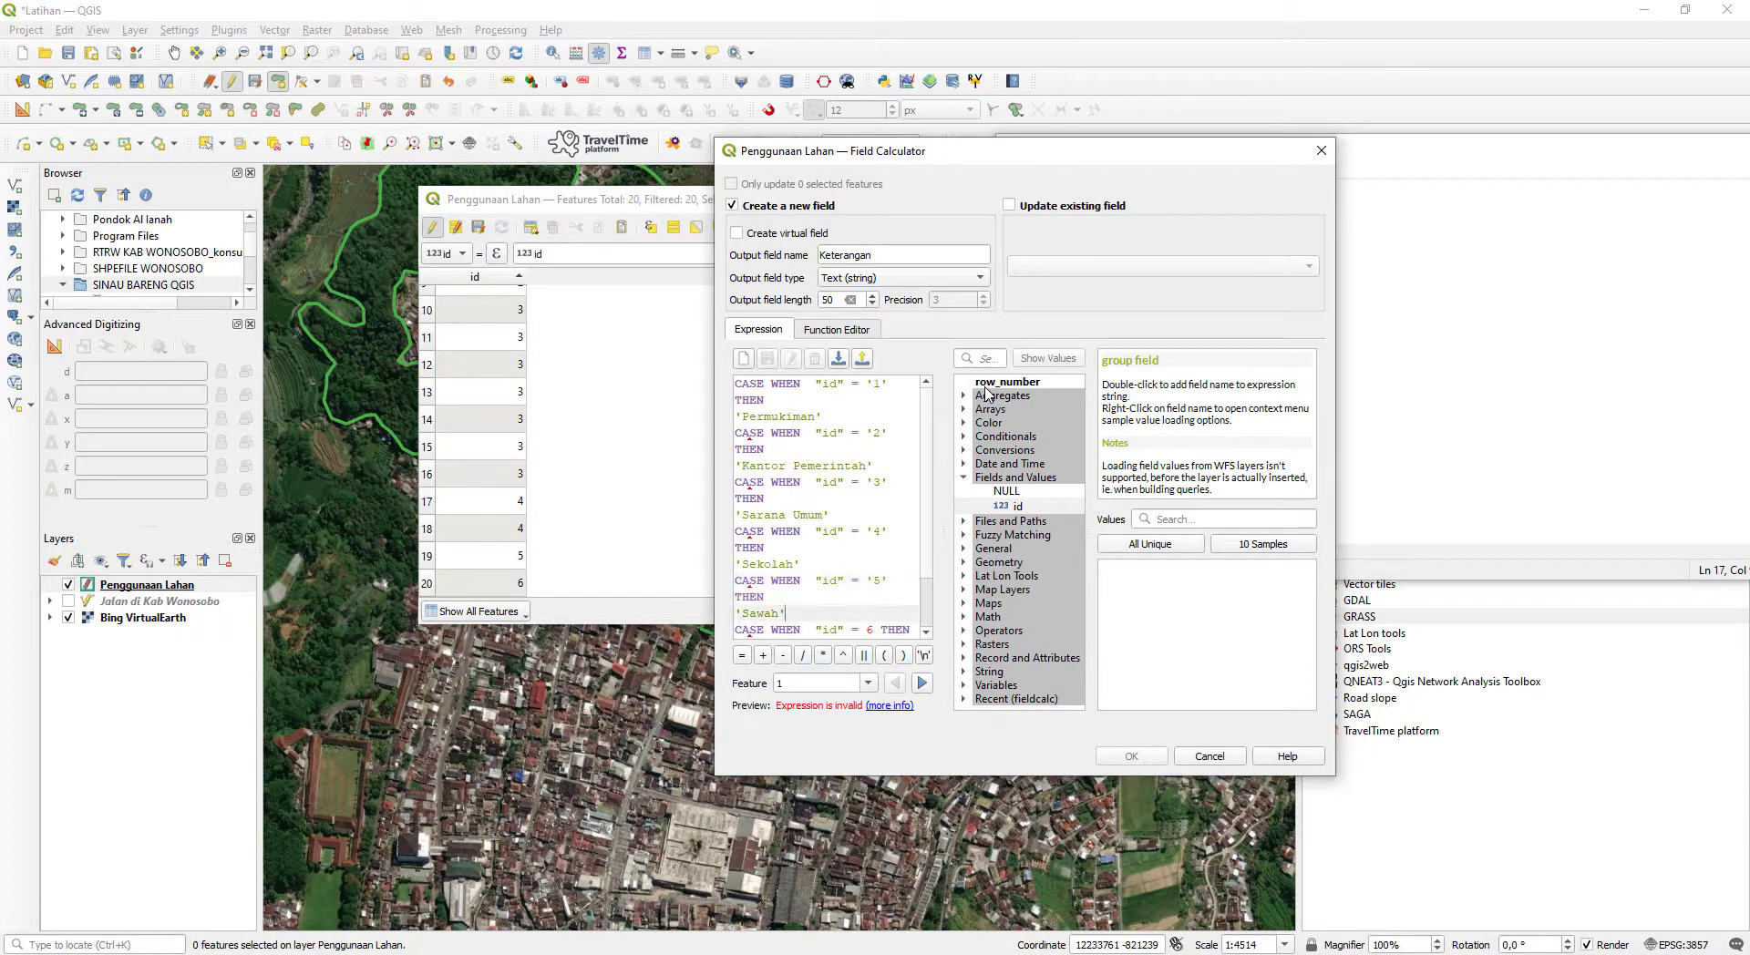
text('6)
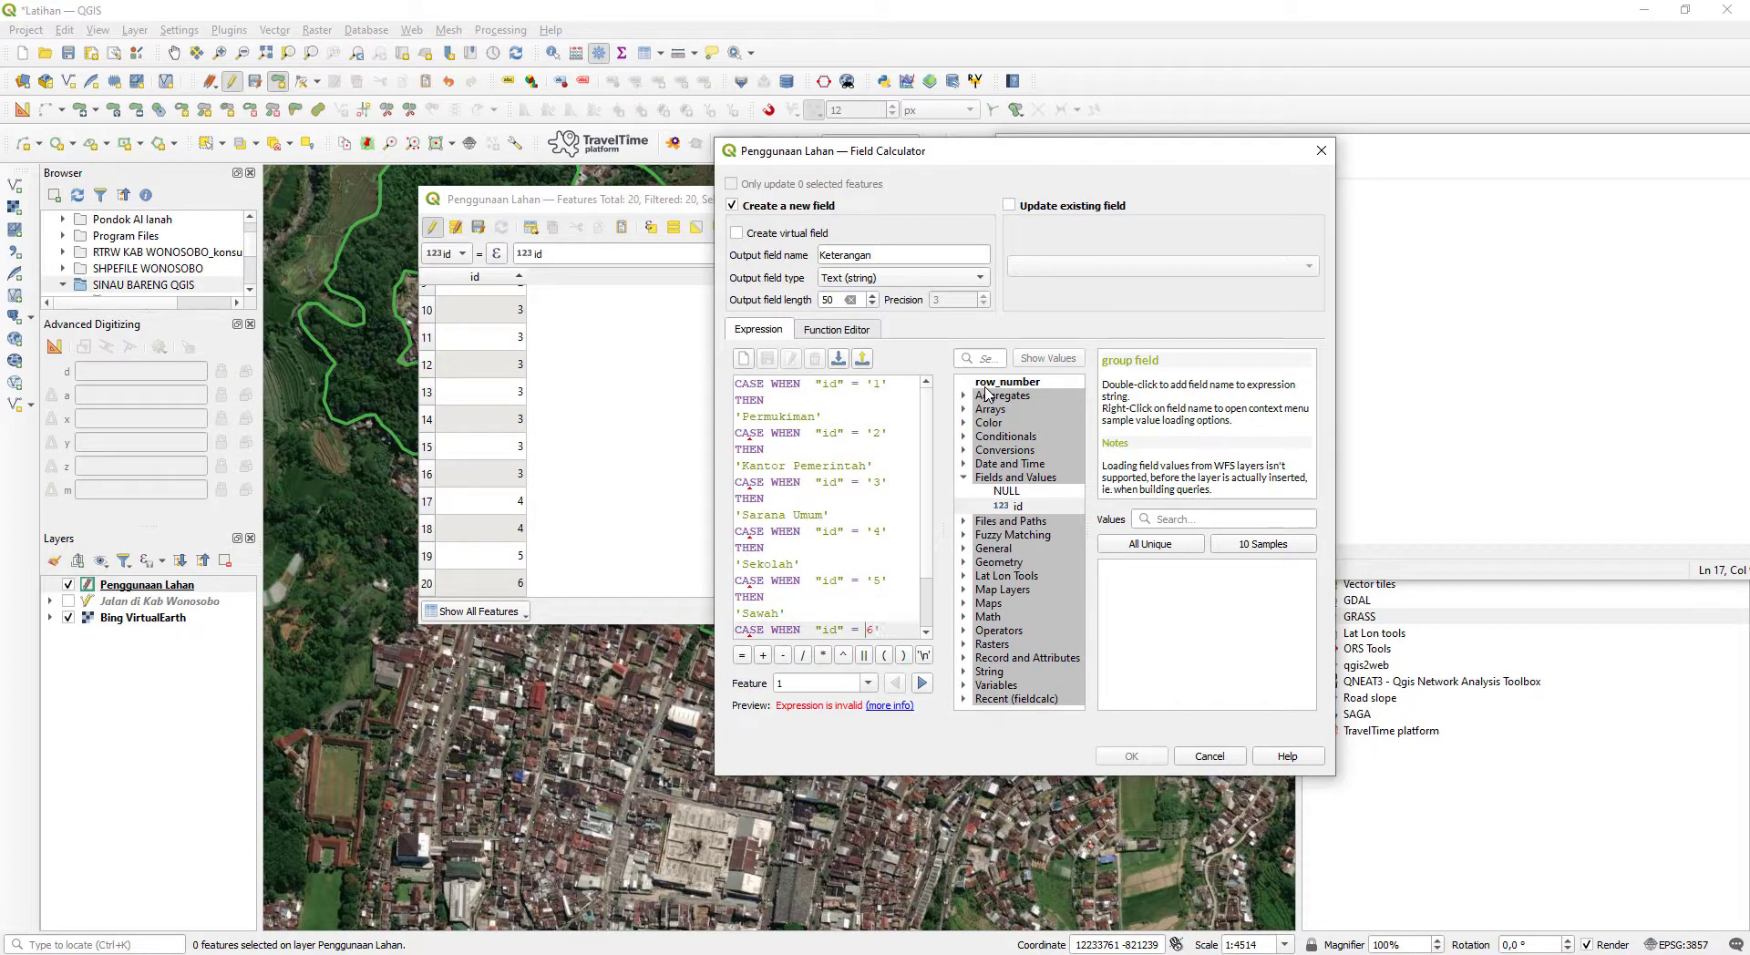
text(')
- Review the whole CASE expression from the first condition down to END for syntax mistakes
scroll(884, 583, down, 2)
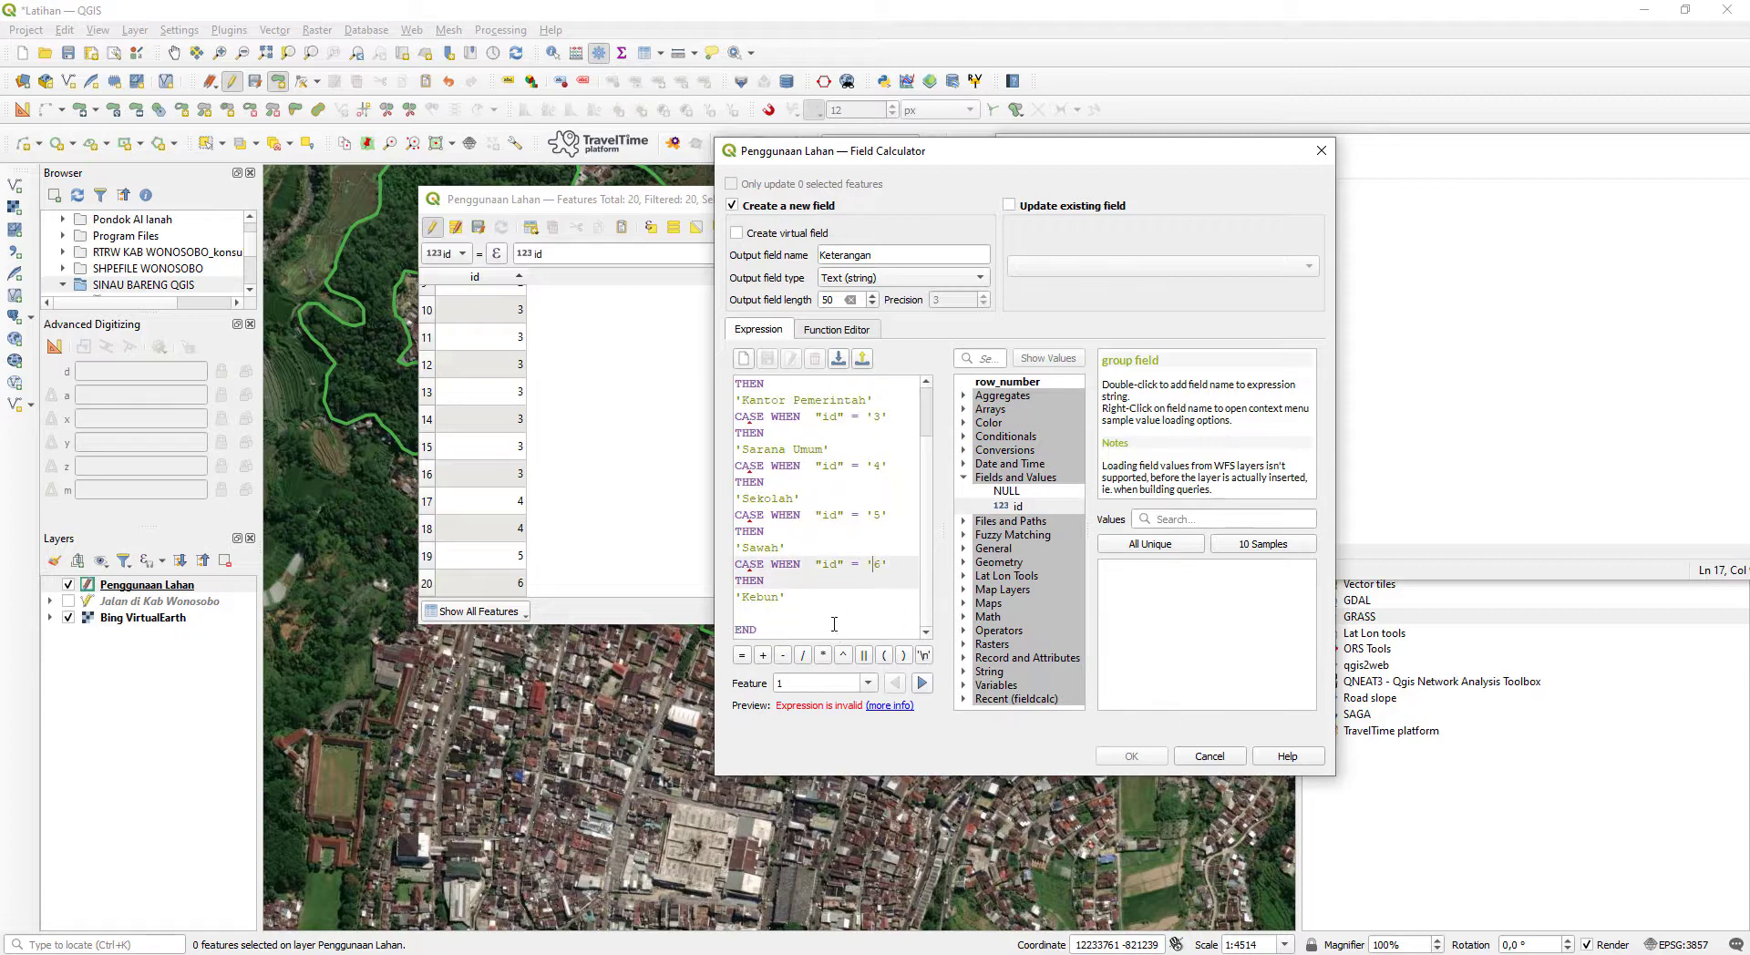
scroll(830, 615, up, 2)
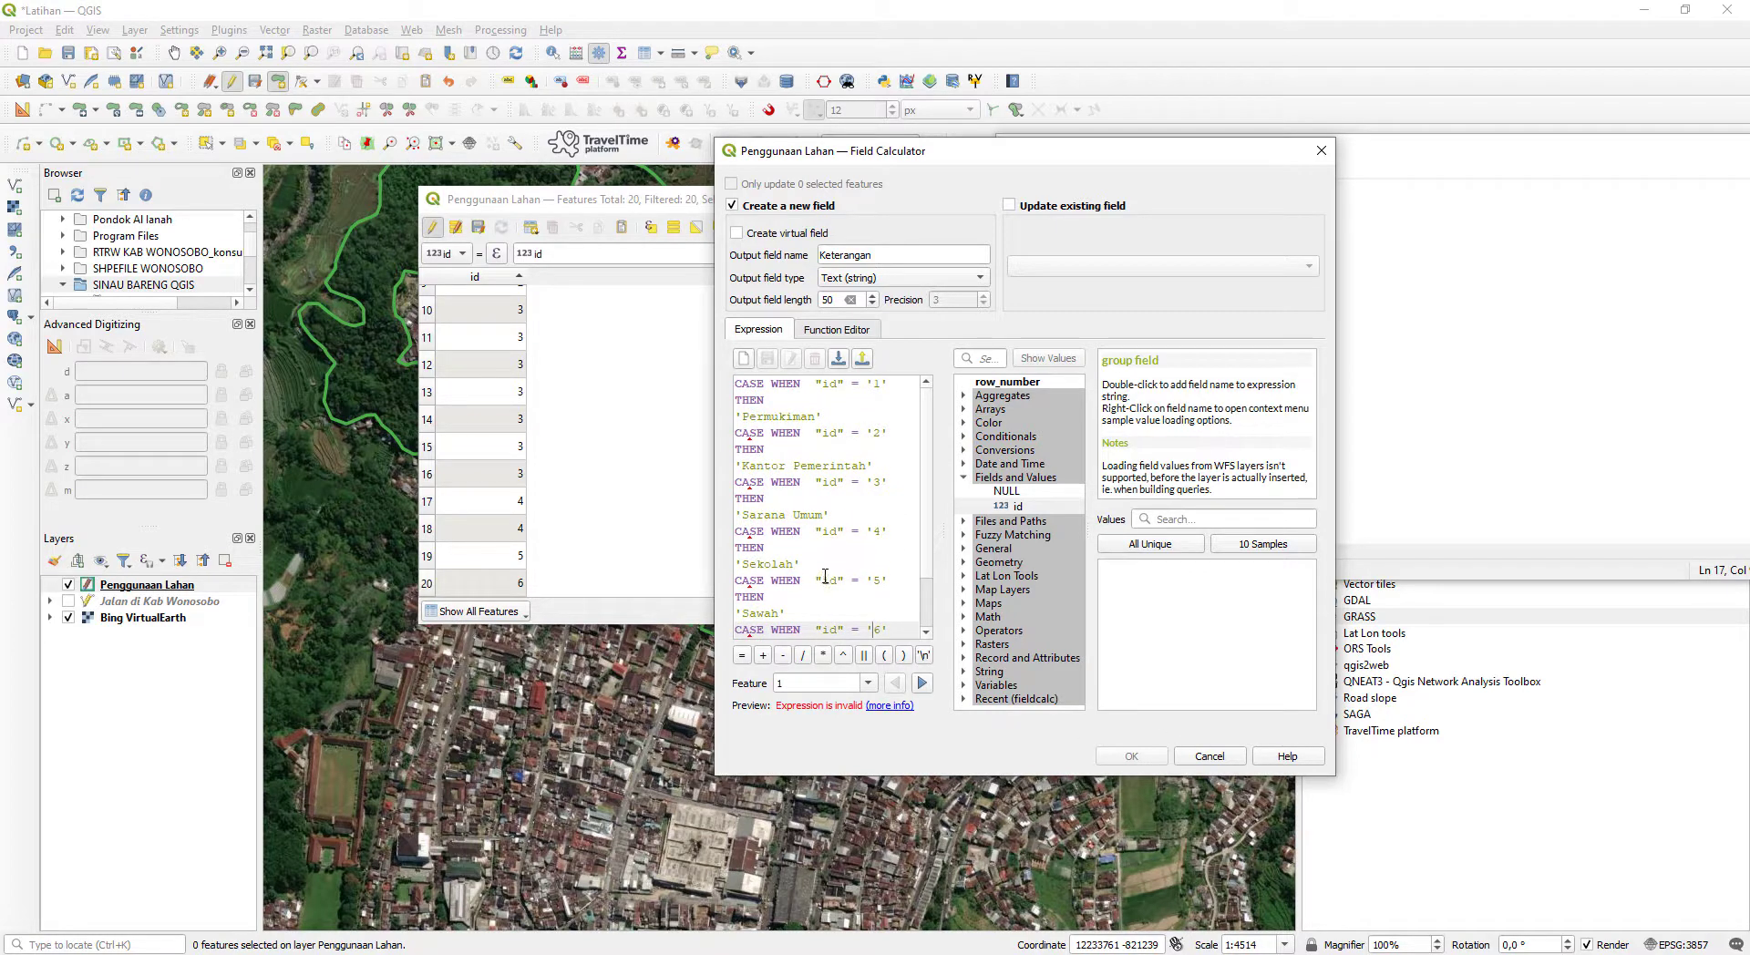
scroll(836, 556, down, 2)
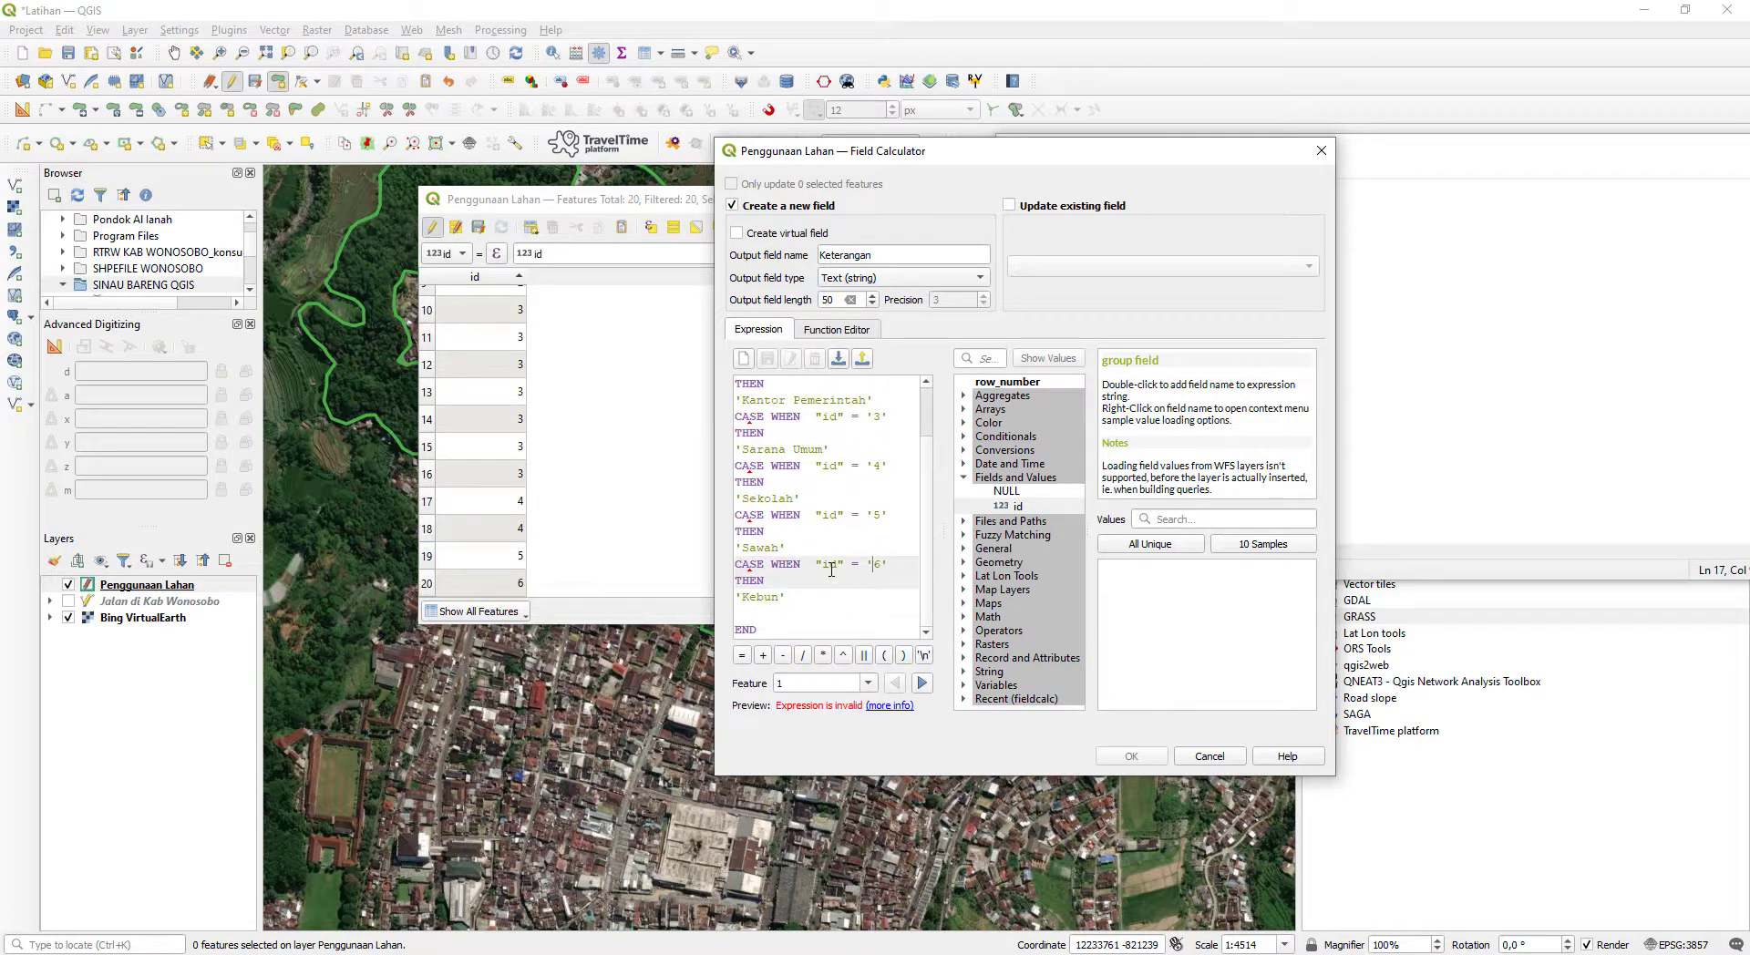
scroll(833, 565, up, 2)
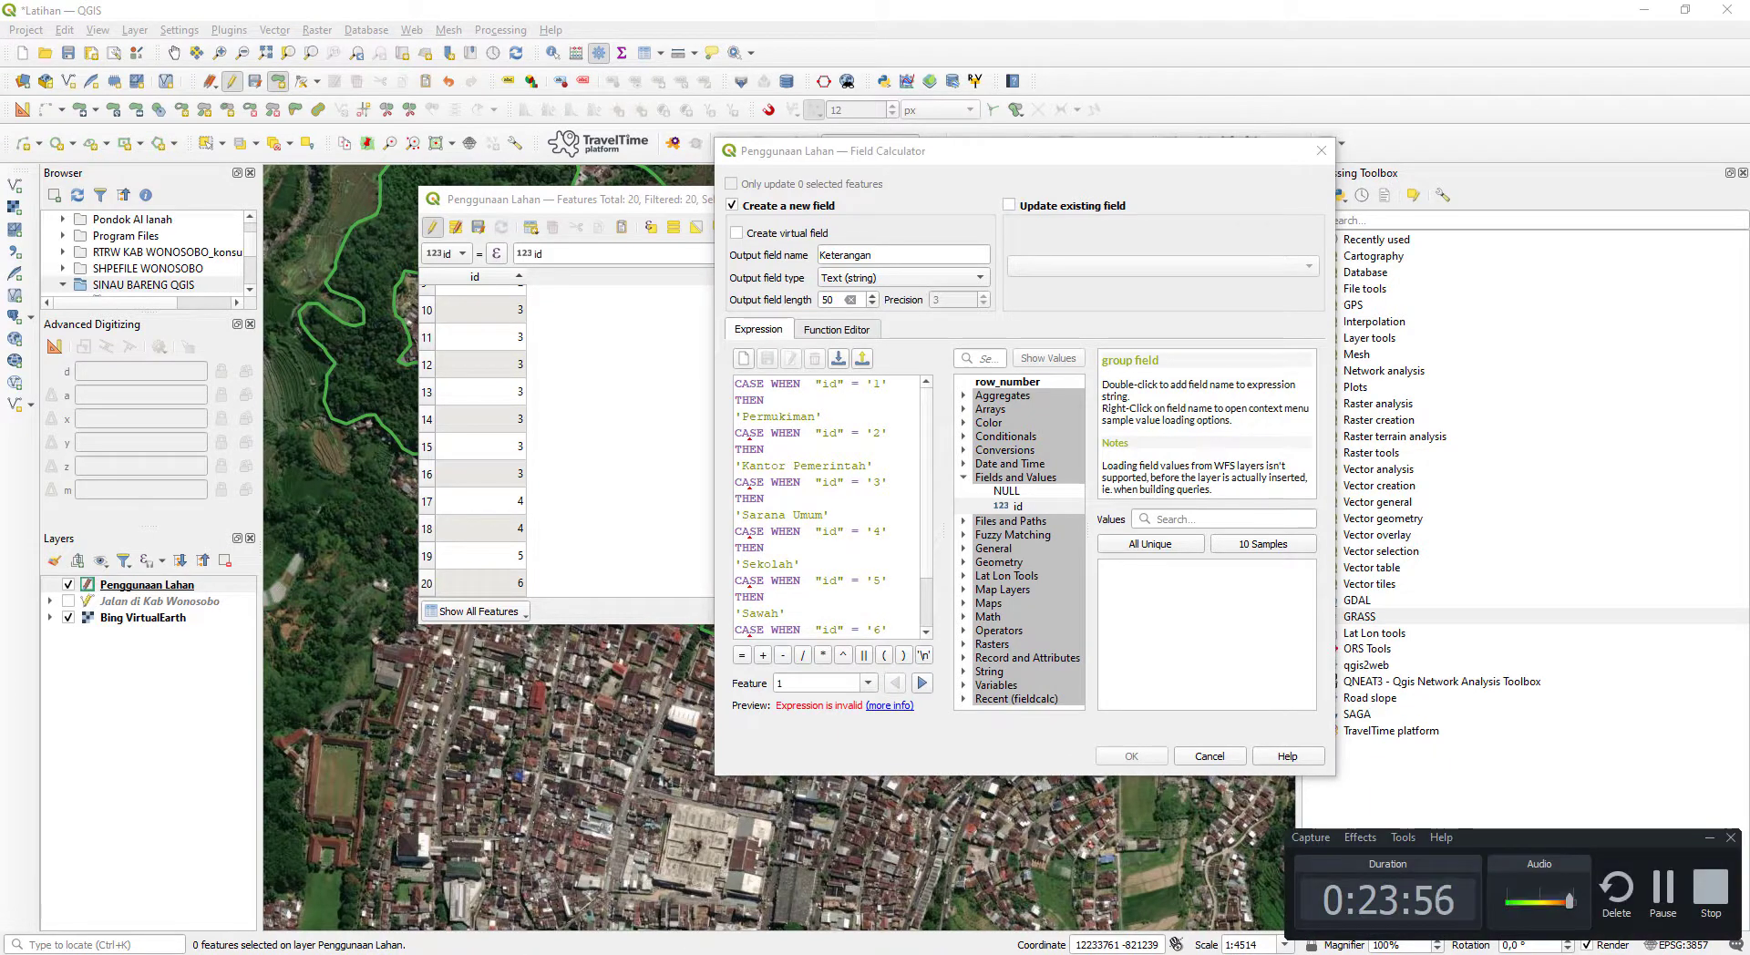
click(880, 483)
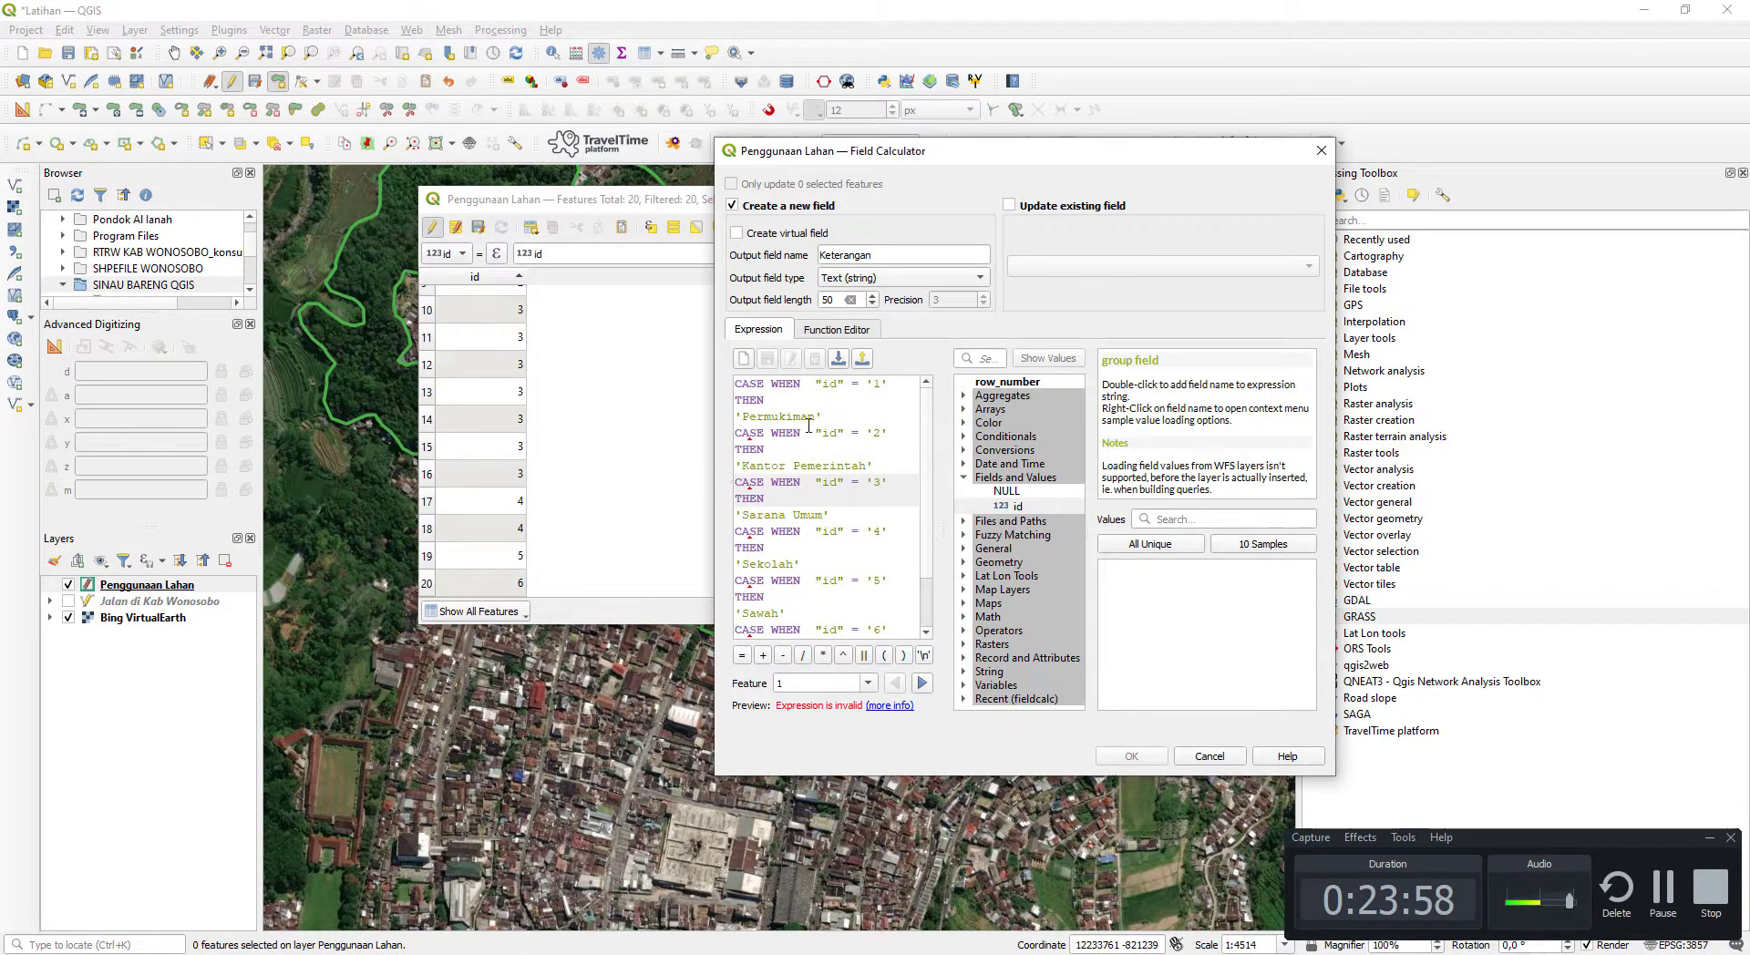
- Put CASE on its own line above the first WHEN and remove the repeated CASE from the id '2' condition
click(772, 385)
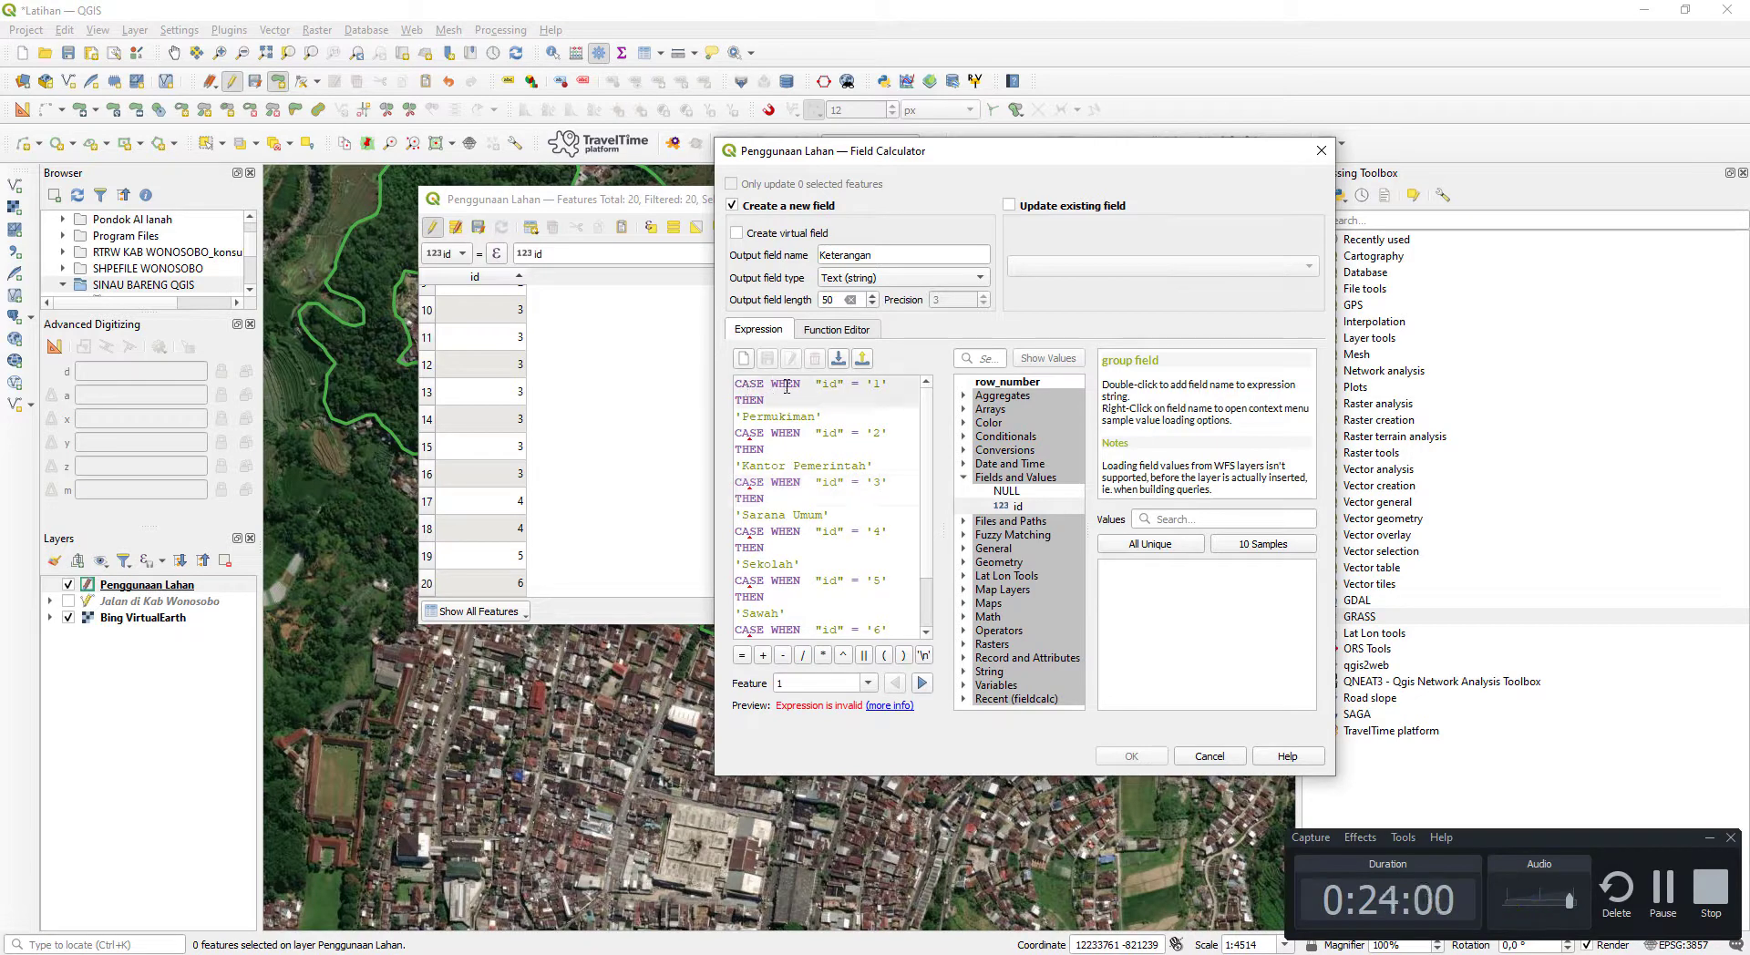
key(Return)
key(Down)
key(Down)
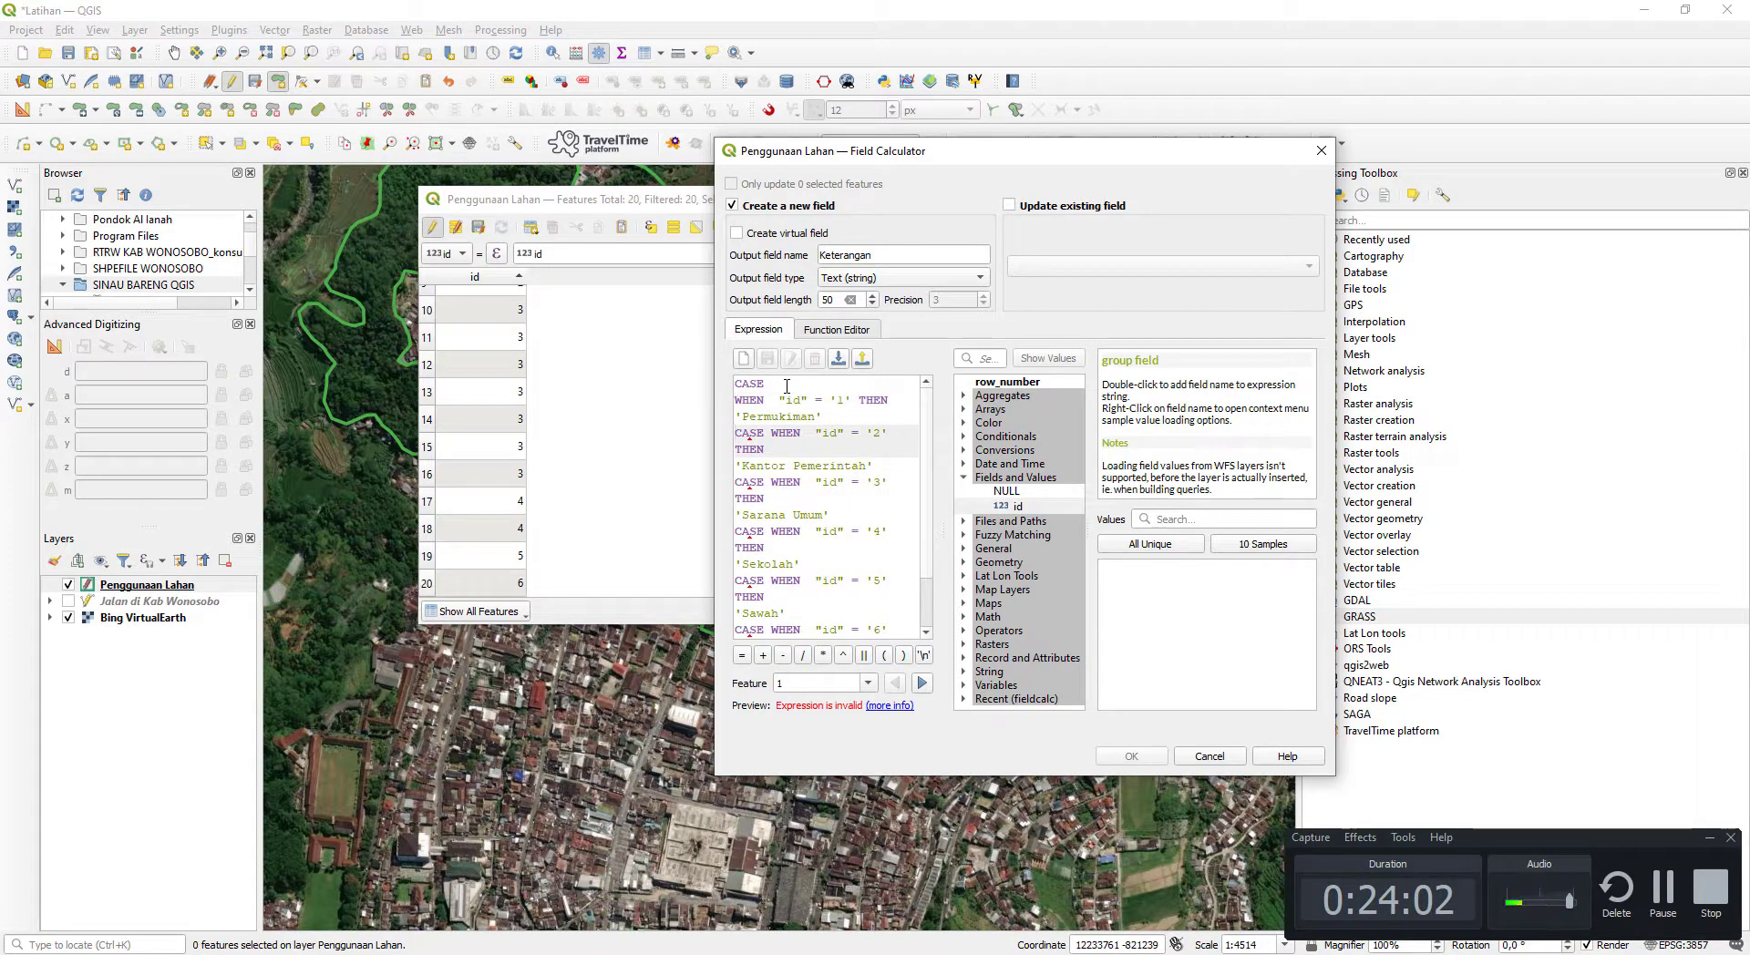
key(Delete)
key(Delete)
key(Delete)
key(Delete)
key(Delete)
key(End)
key(Delete)
key(Home)
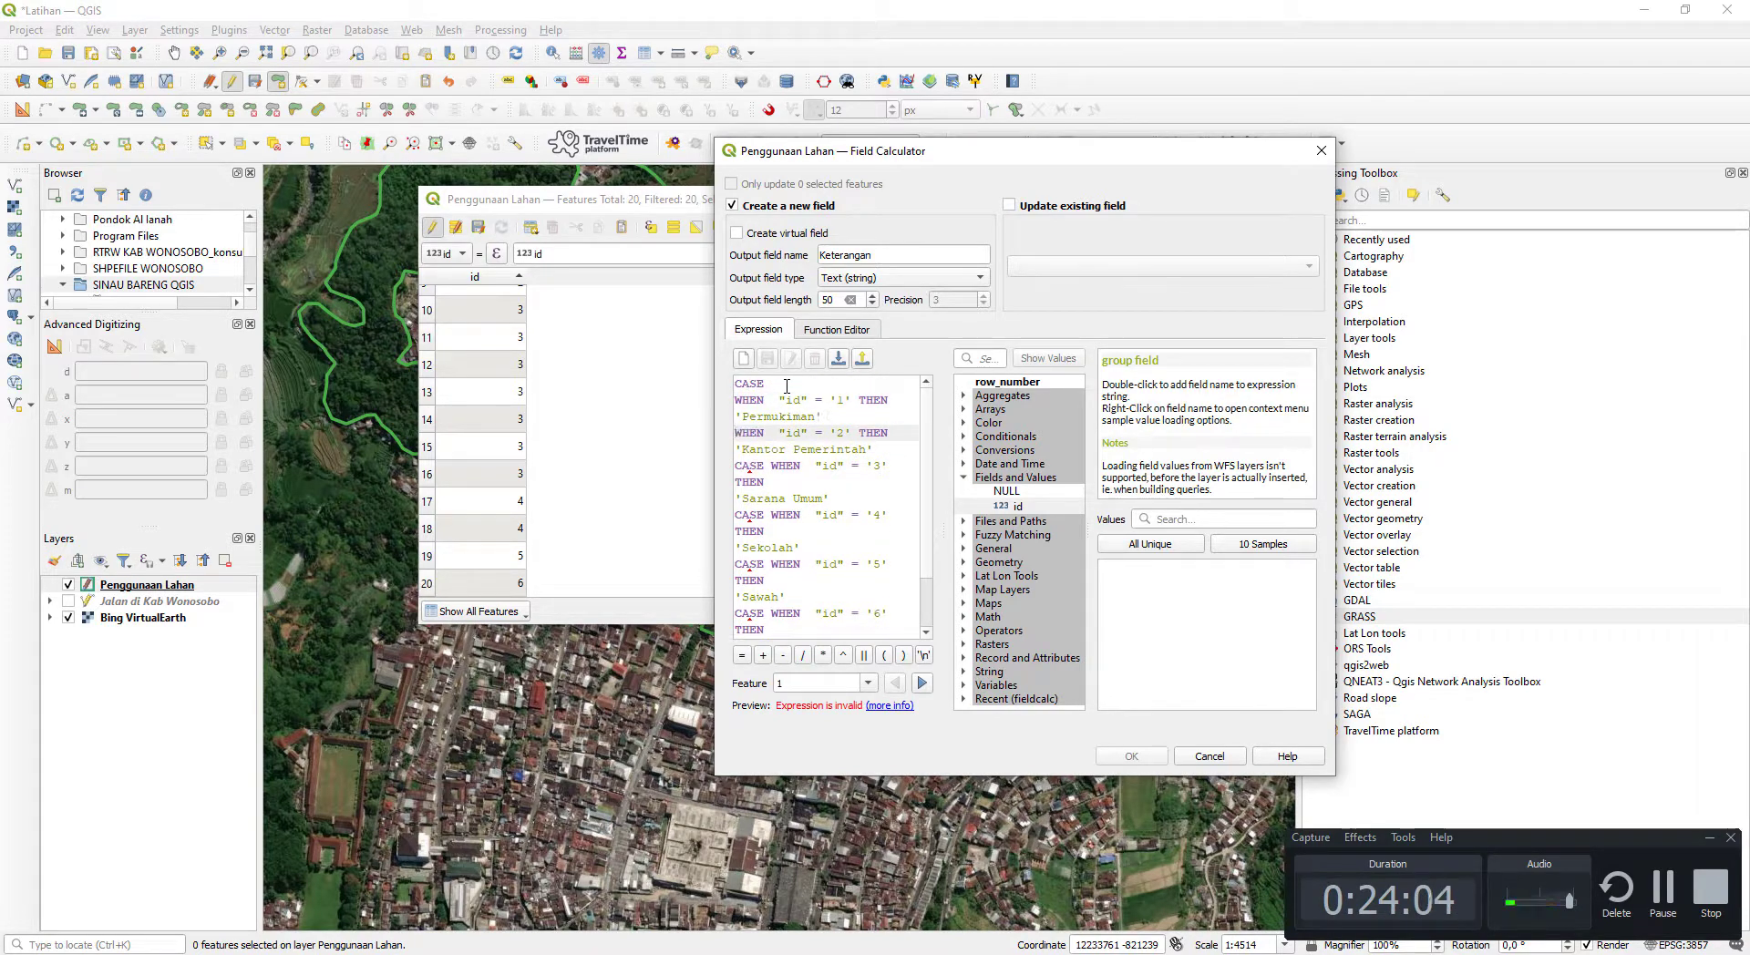
- Remove the repeated CASE from the id '3' condition and bring its THEN onto the same line
key(Down)
key(Down)
key(Delete)
key(Delete)
key(Delete)
key(Delete)
key(Delete)
key(End)
key(Delete)
key(Home)
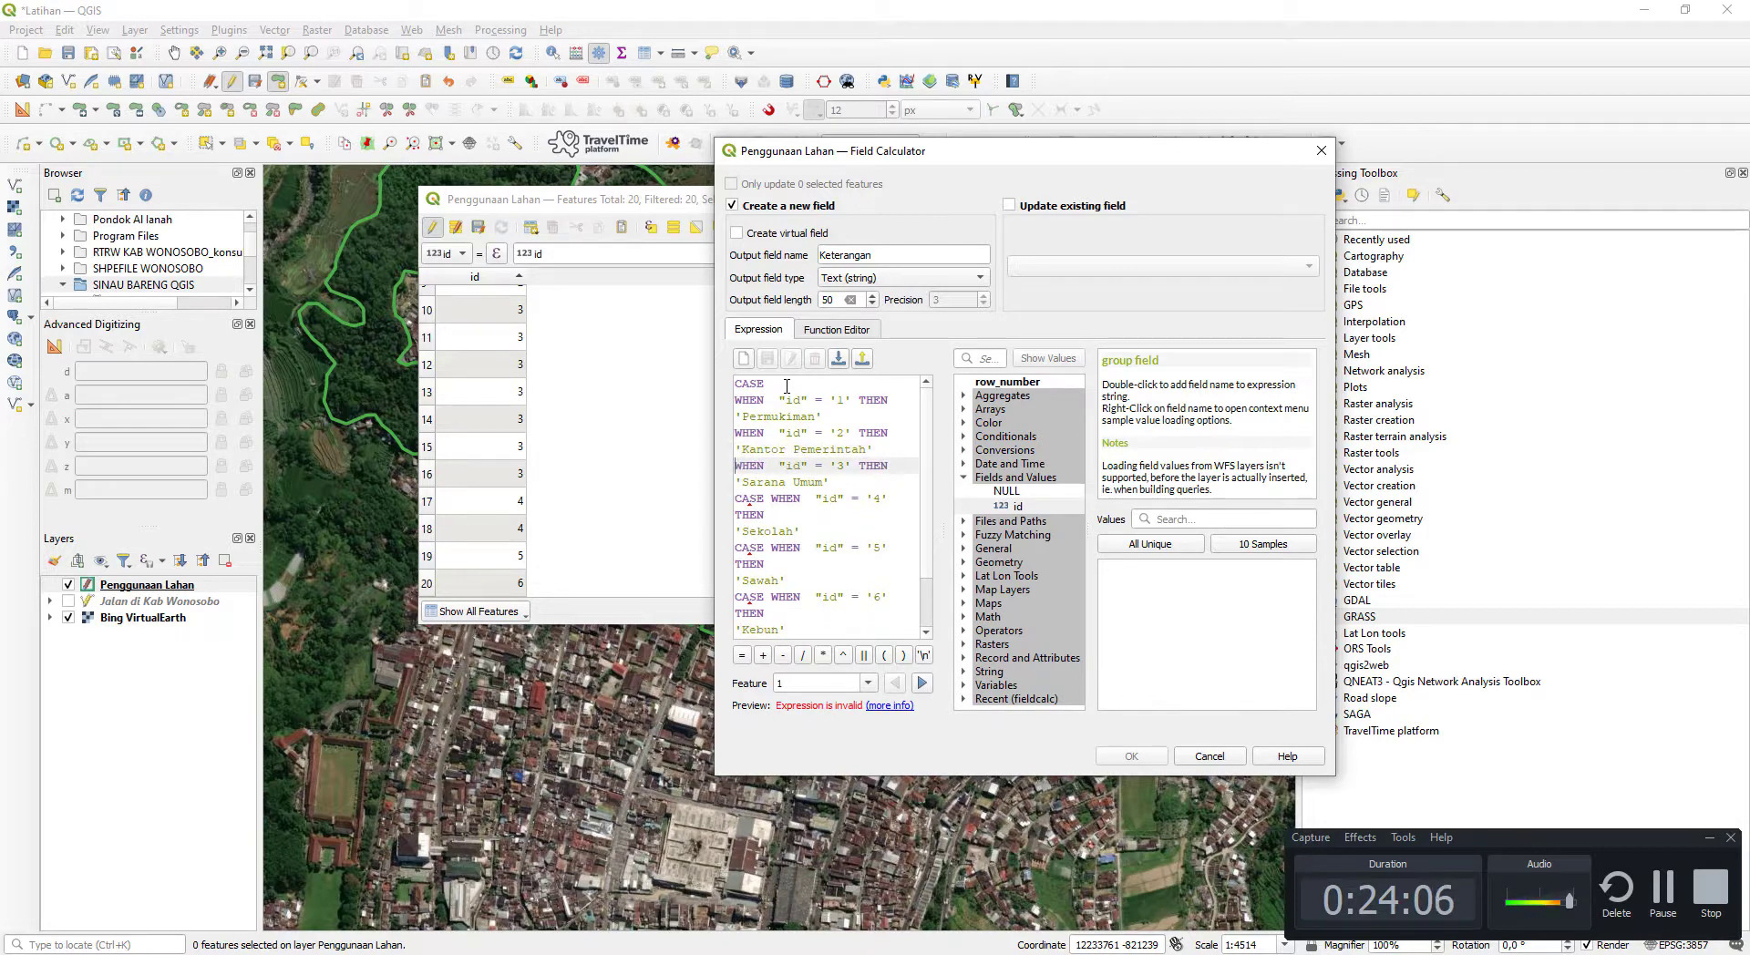
- Remove the repeated CASE from the id '4' condition and close up the line before 'Sekolah'
key(Down)
key(Down)
key(Delete)
key(Delete)
key(End)
key(Delete)
key(Home)
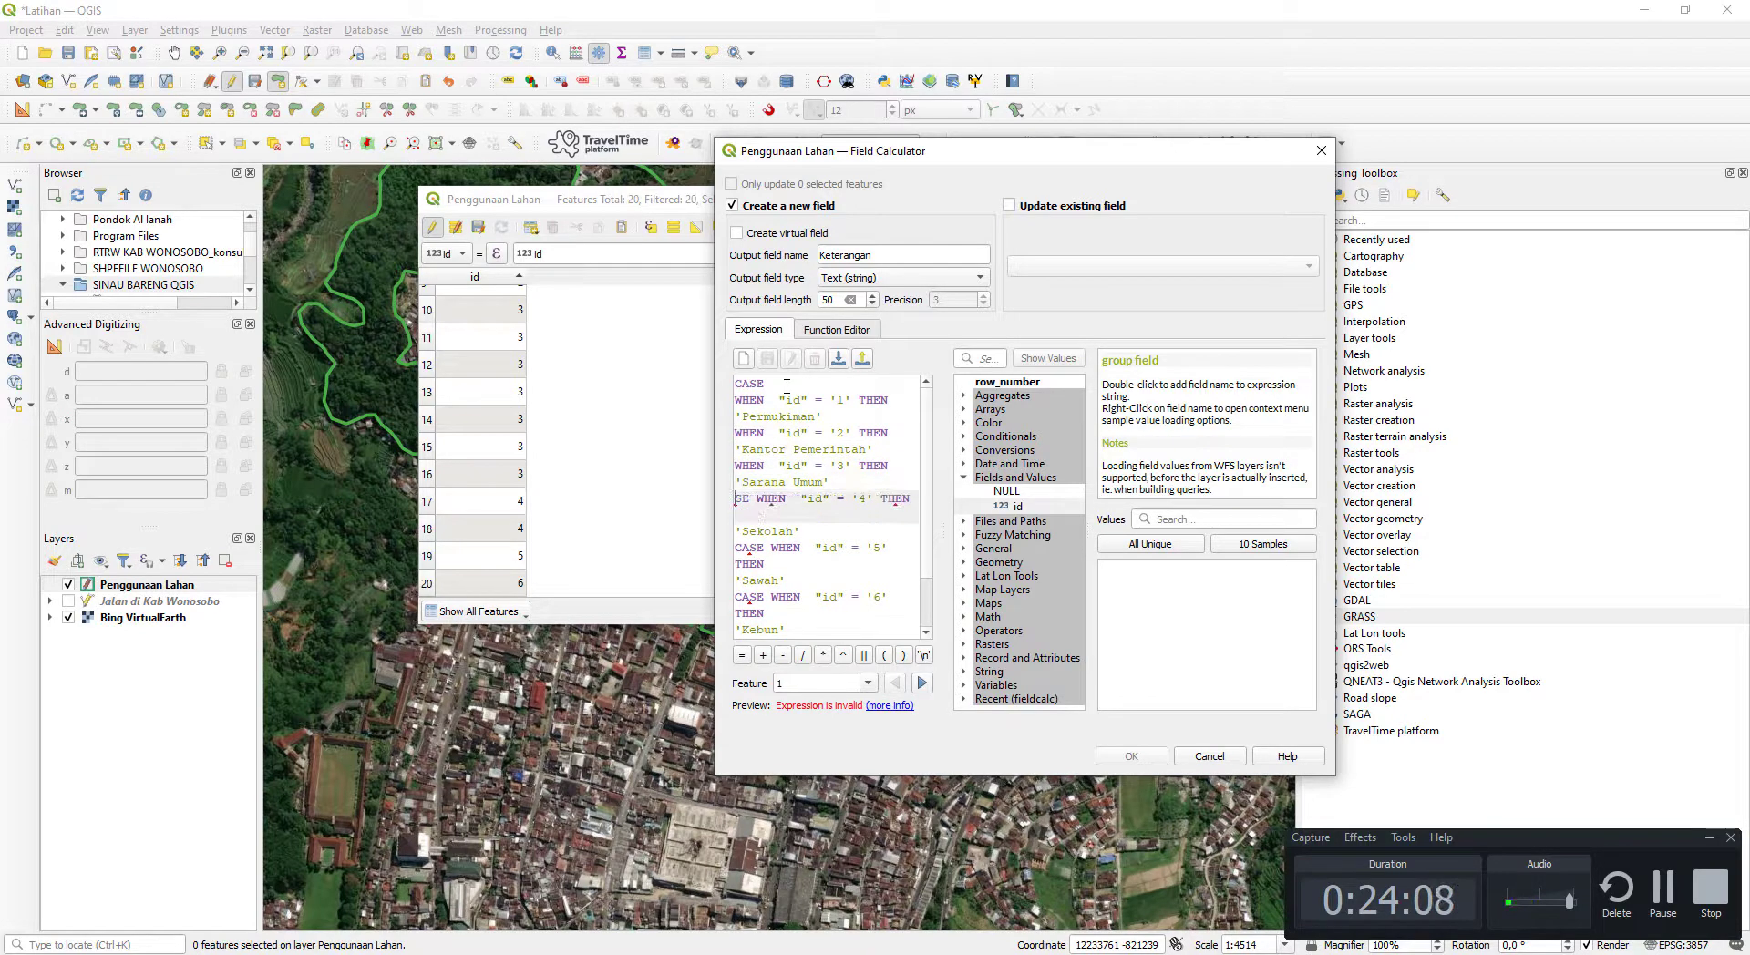
key(Delete)
key(Delete)
key(Delete)
- Remove the repeated CASE from the id '5' condition and close up the line before 'Sawah'
key(Down)
key(Down)
key(Delete)
key(Delete)
key(Delete)
key(Delete)
key(Delete)
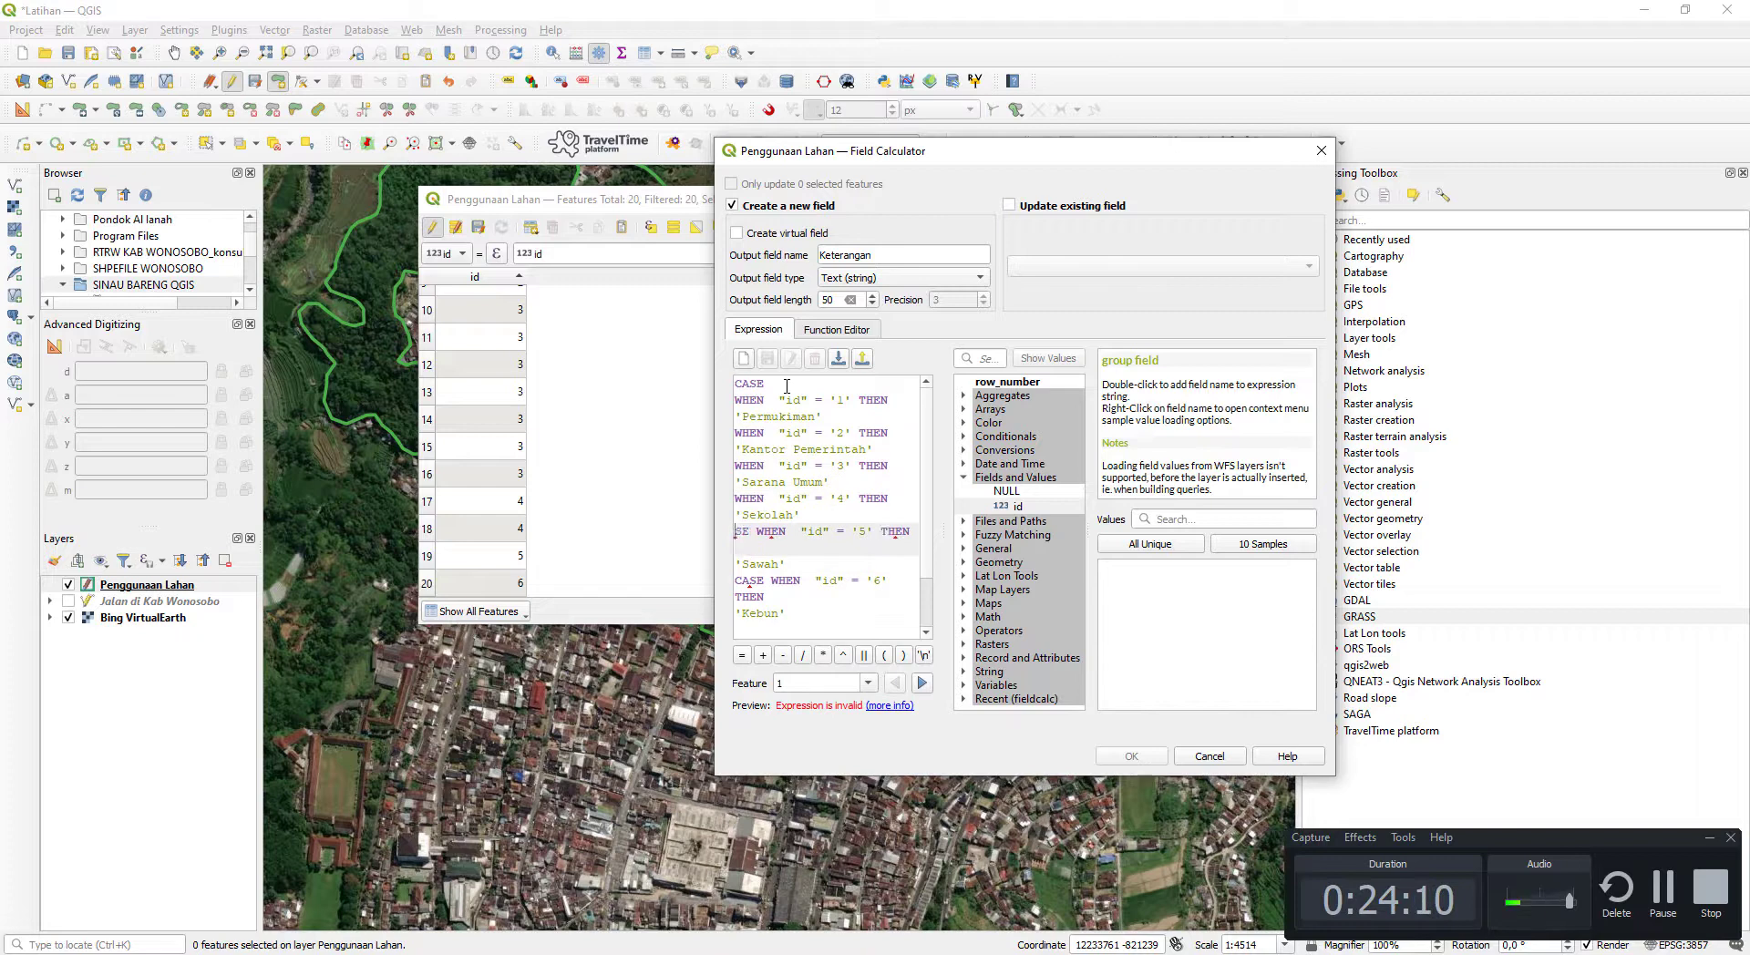
key(End)
key(Delete)
key(Home)
- Remove the repeated CASE from the id '6' condition and run the calculation to create the Keterangan field
key(Down)
key(Down)
key(End)
key(Delete)
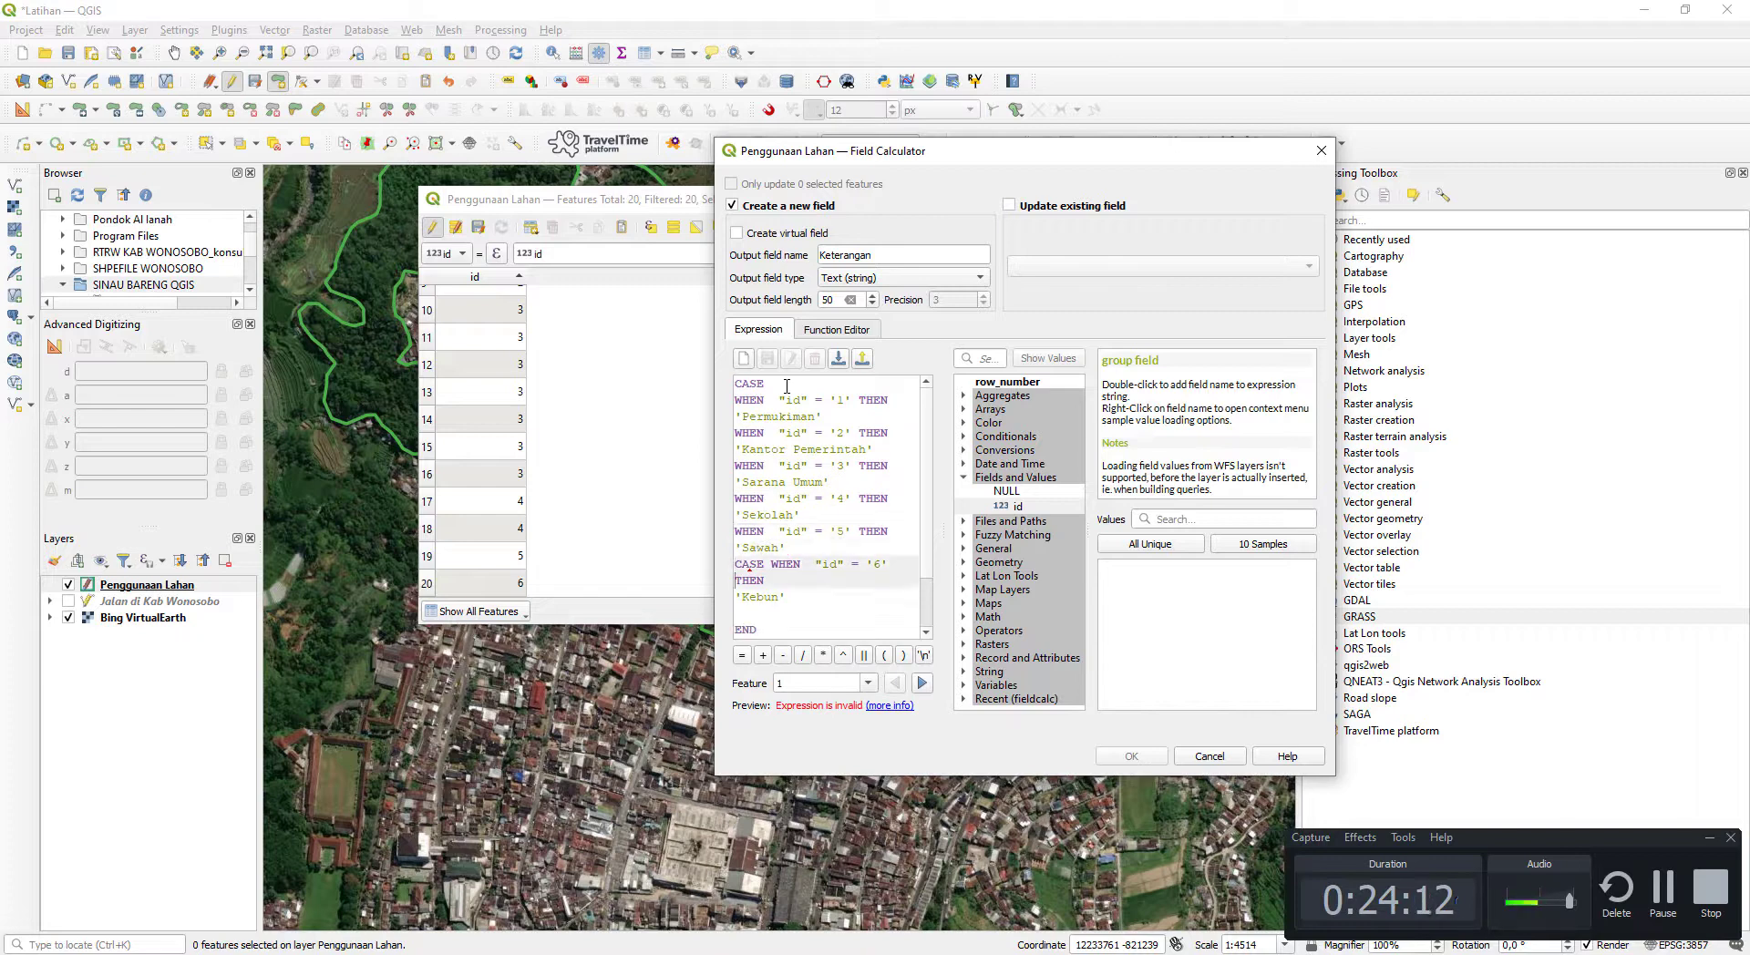
key(Home)
key(Delete)
key(Delete)
key(Delete)
key(Delete)
key(Delete)
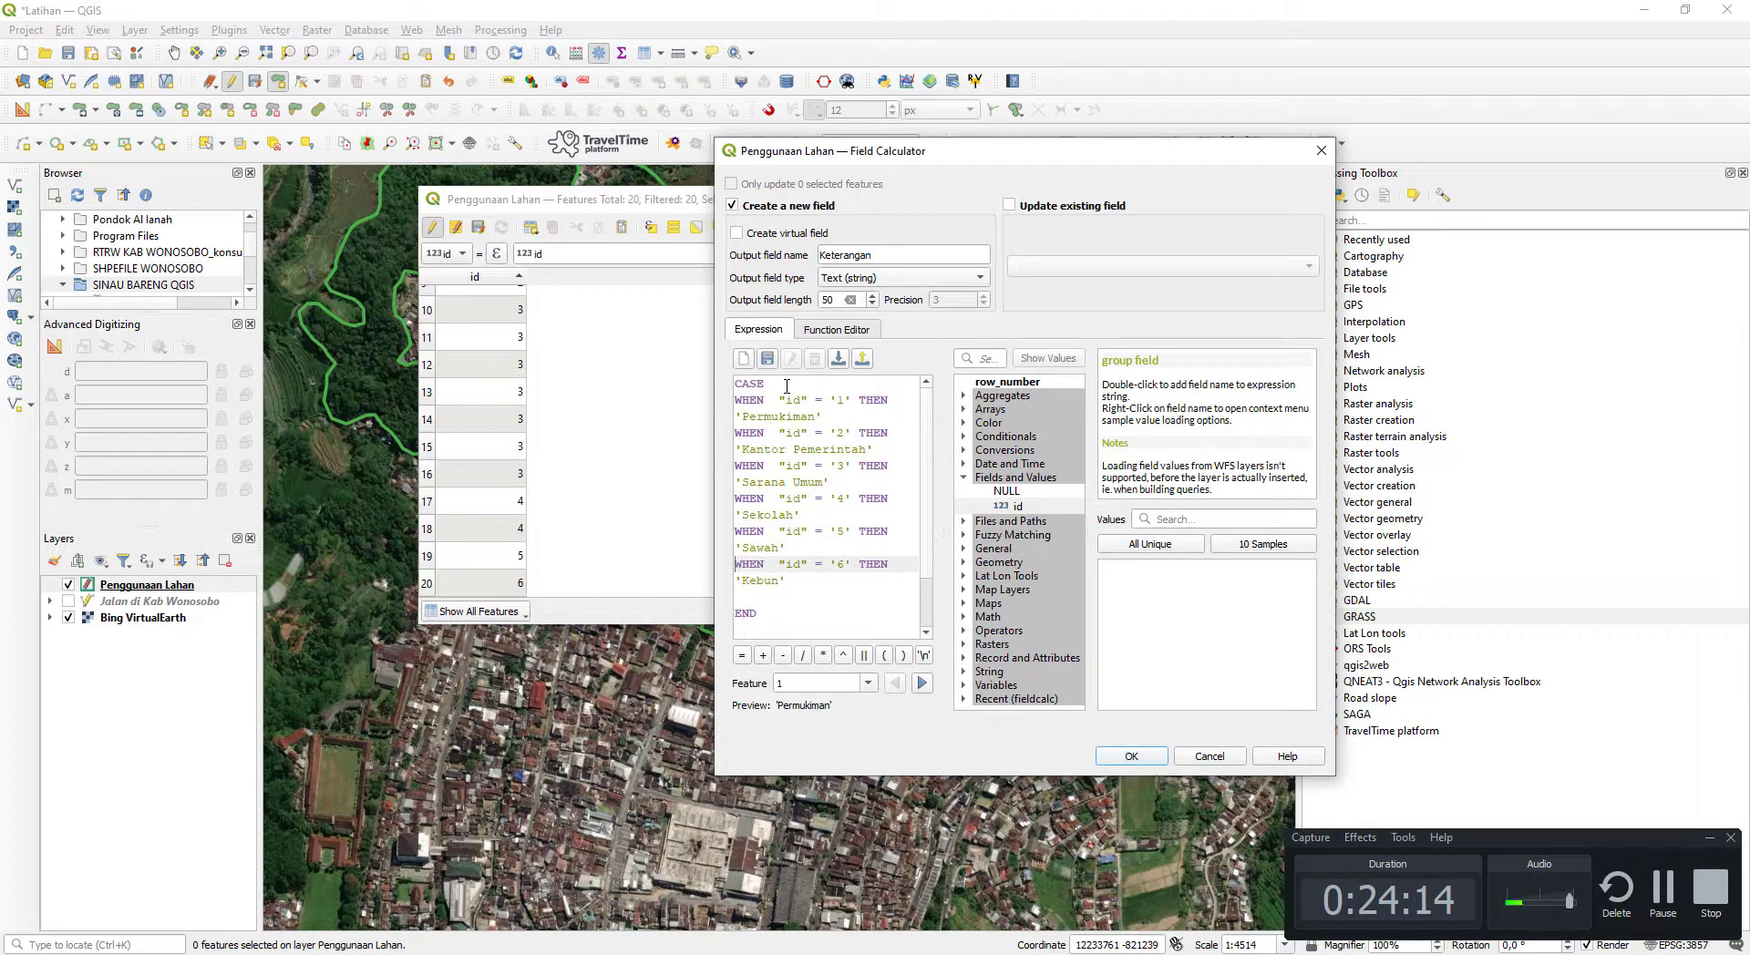
click(1113, 764)
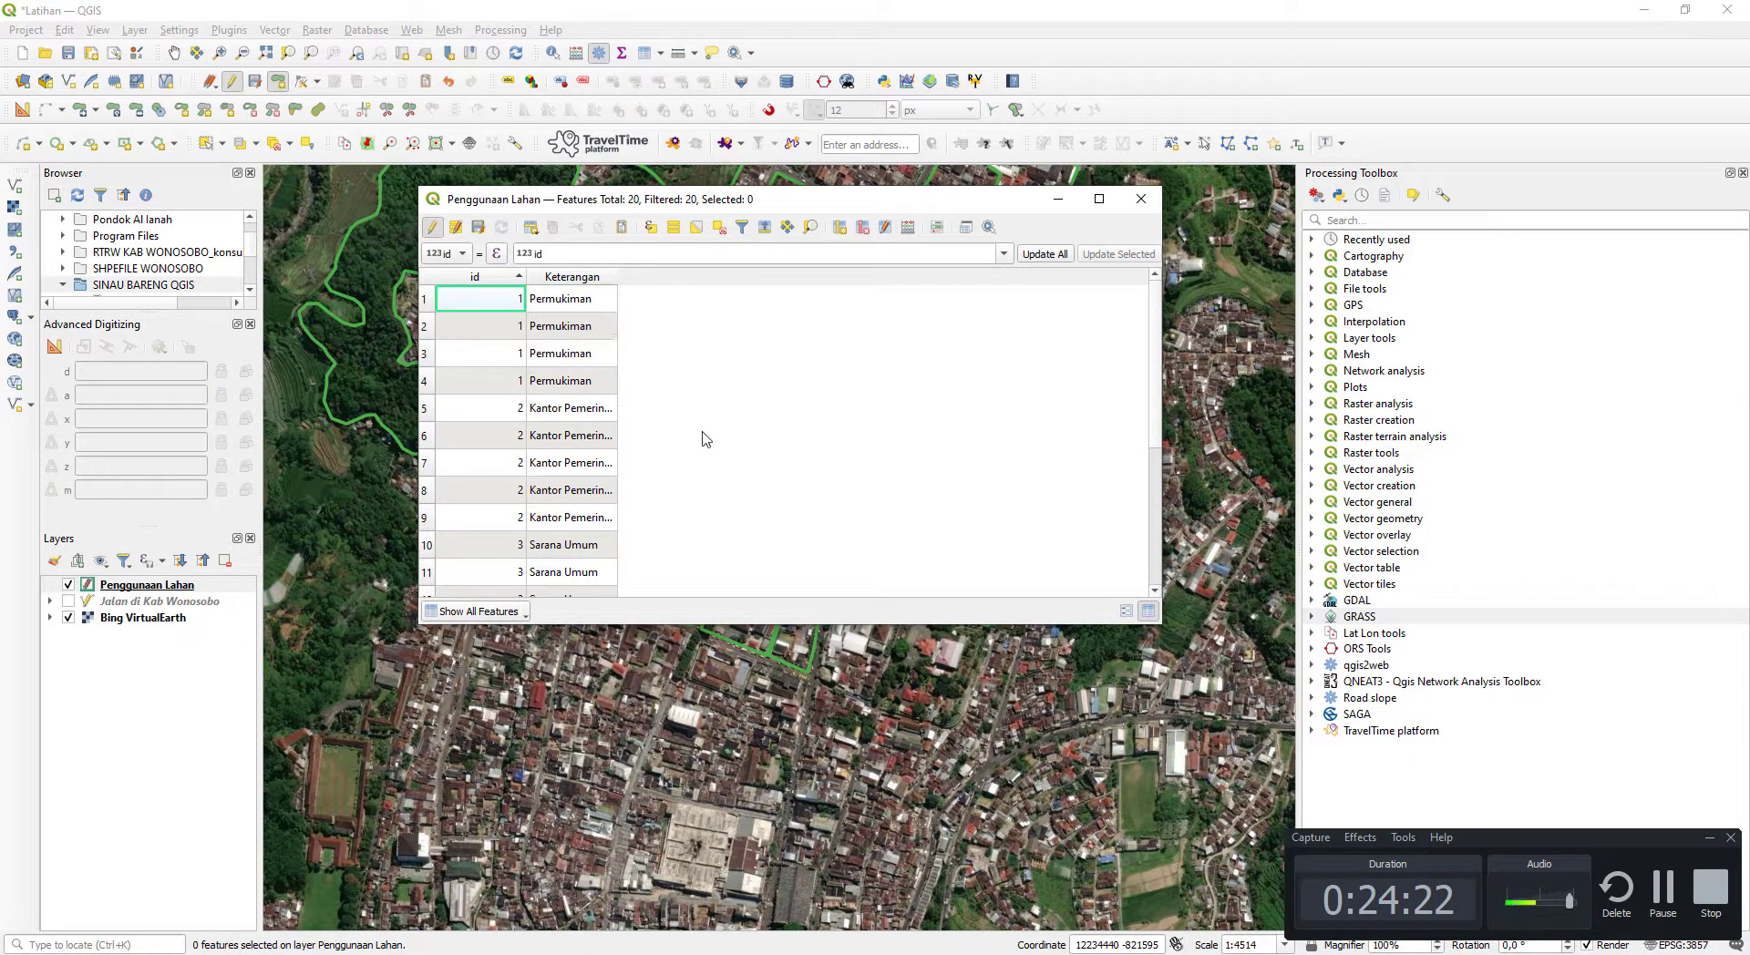
- Widen the Keterangan column in the attribute table so its longest entries fit
key(alt+Tab)
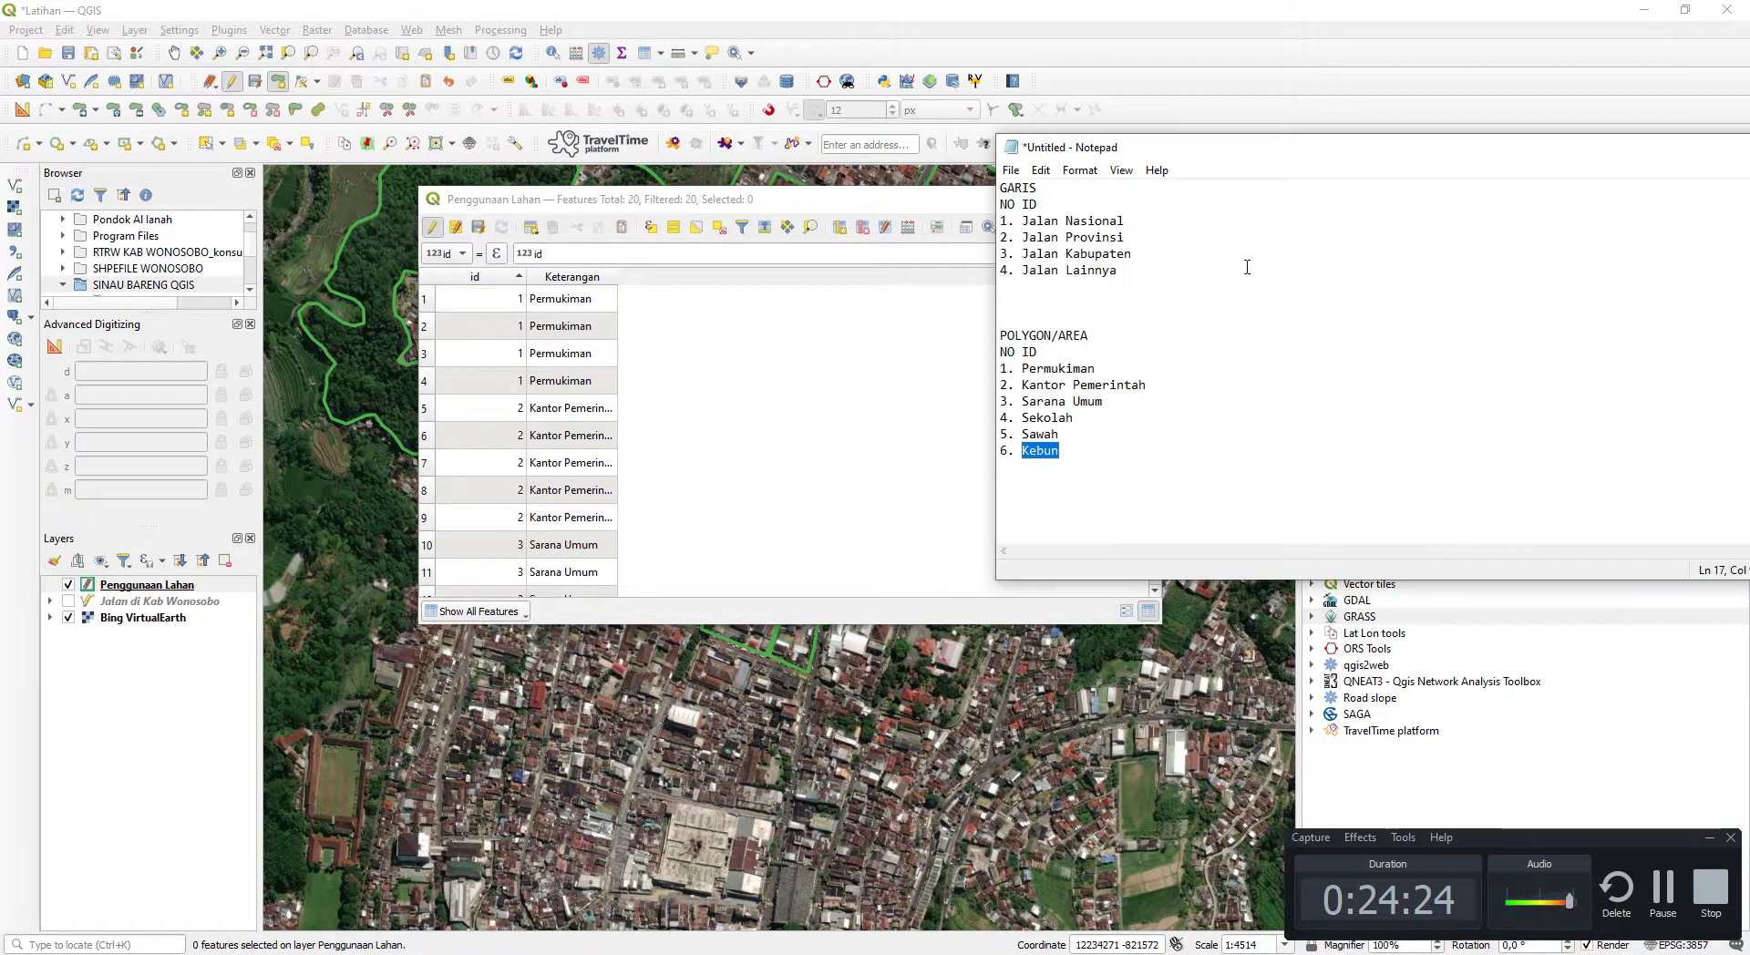
double_click(591, 545)
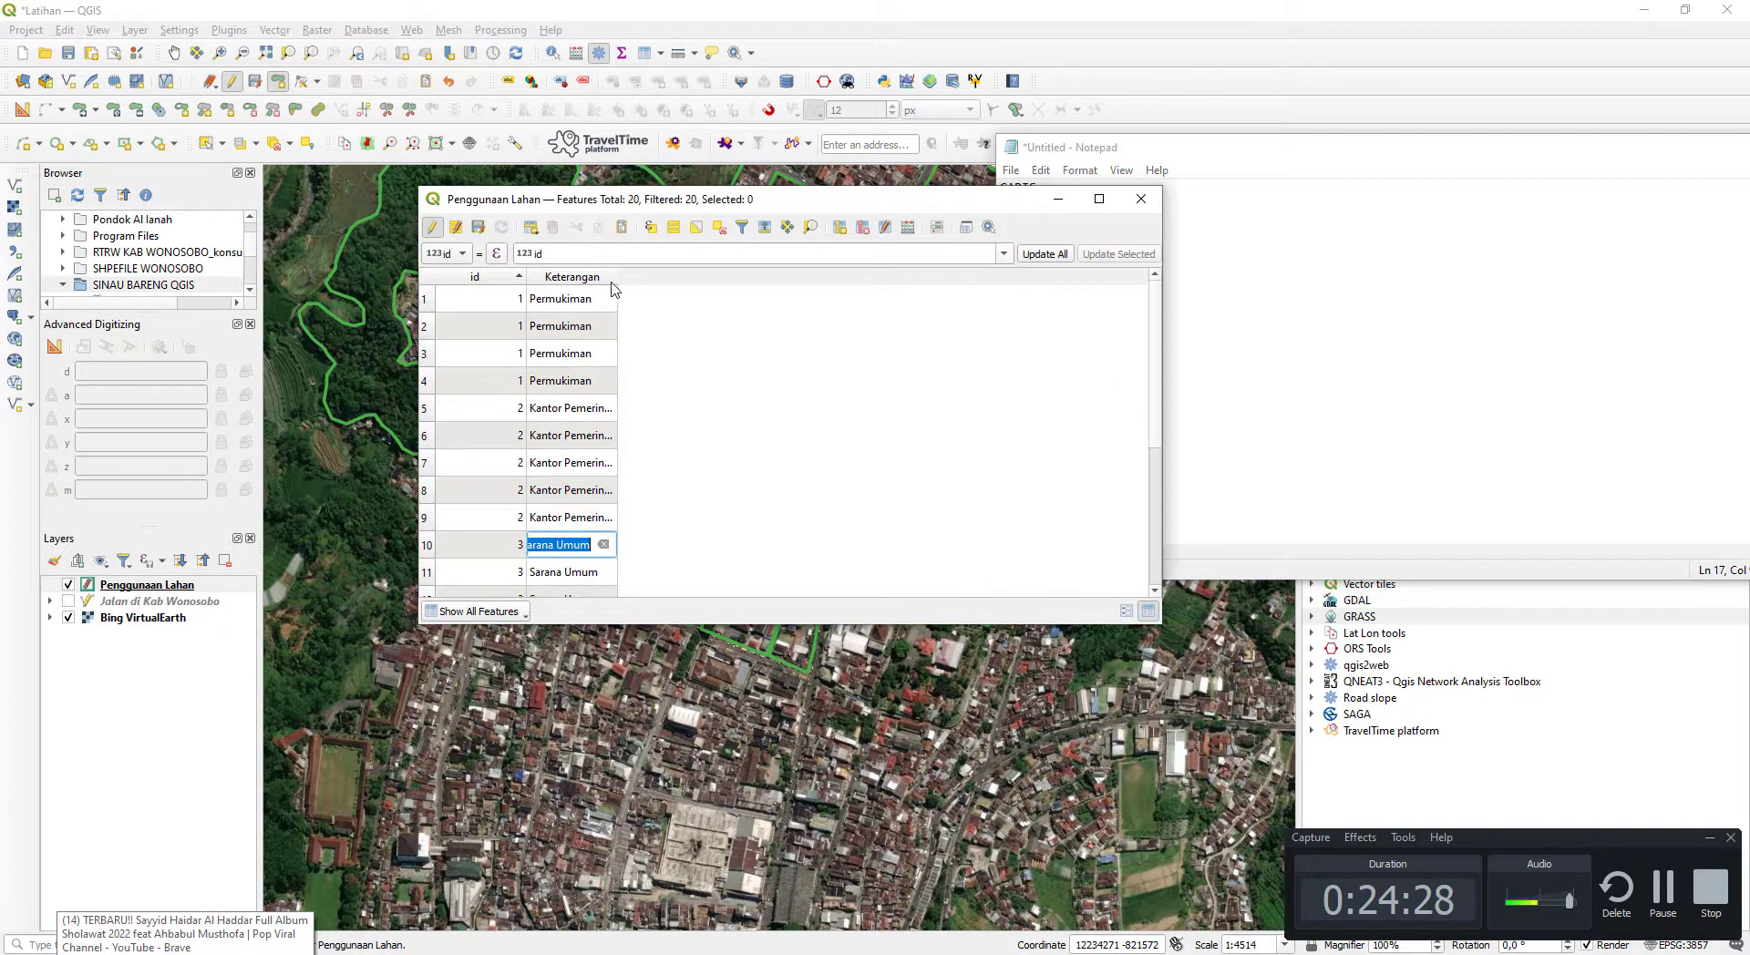
click(626, 277)
drag(619, 284, 675, 277)
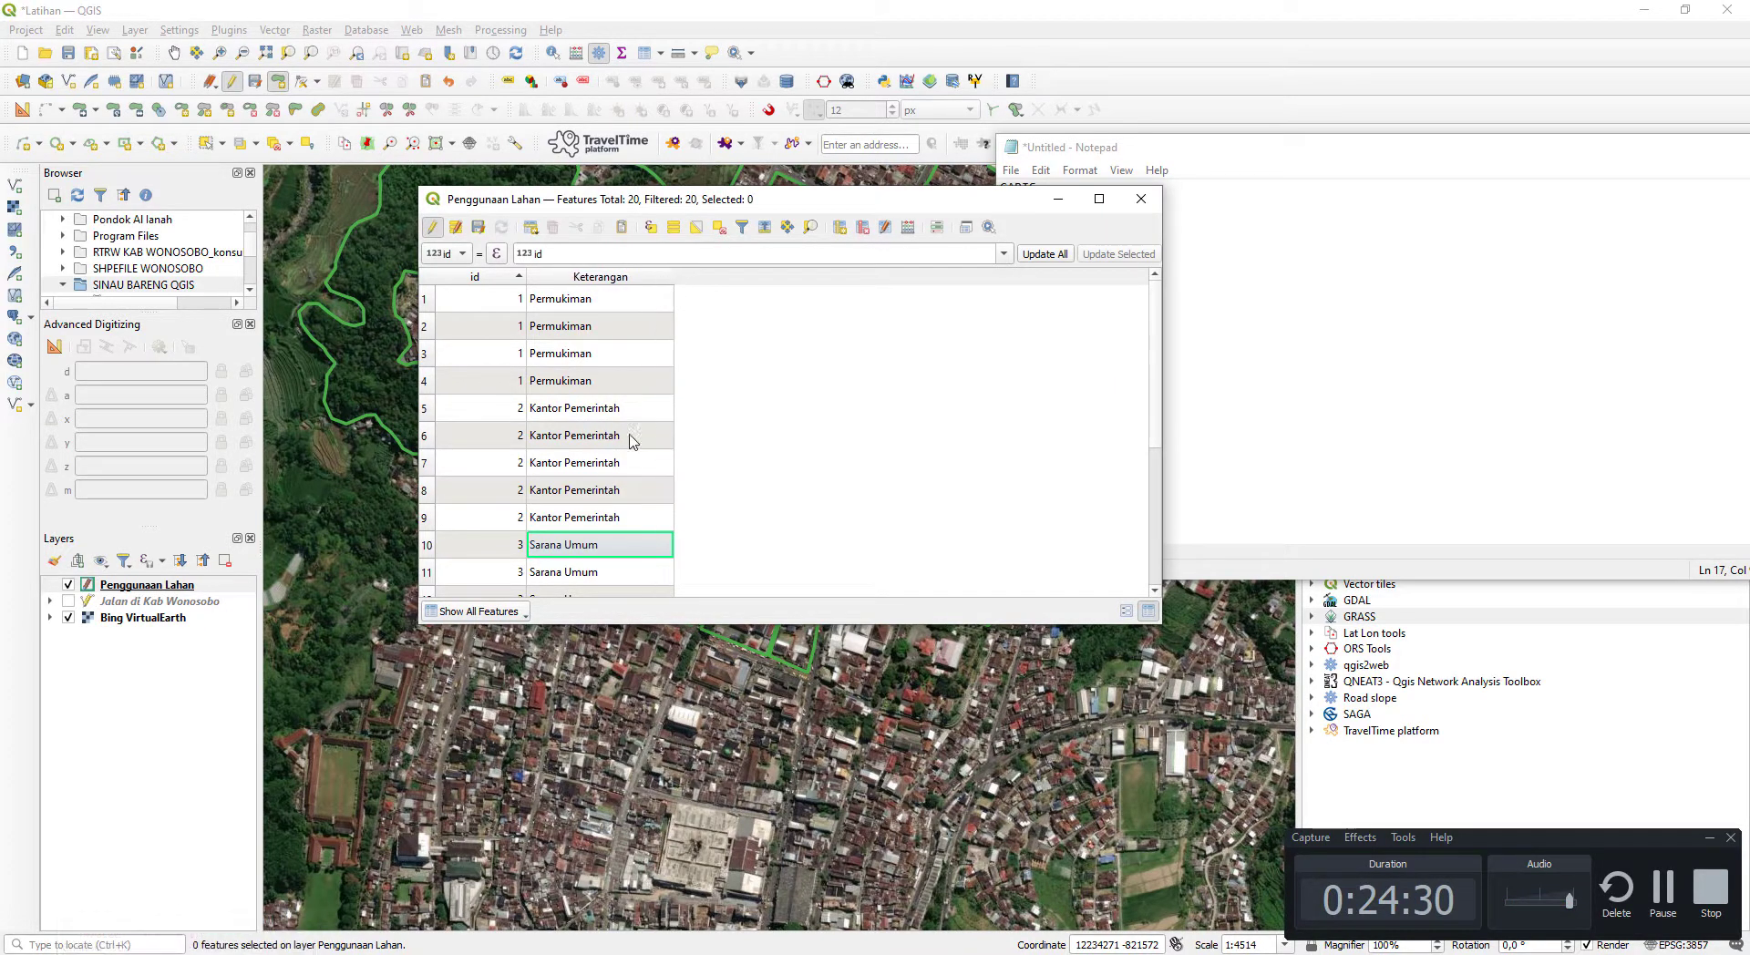
- Compare the Keterangan entries of all rows with the POLYGON/AREA list in Notepad
scroll(631, 461, down, 3)
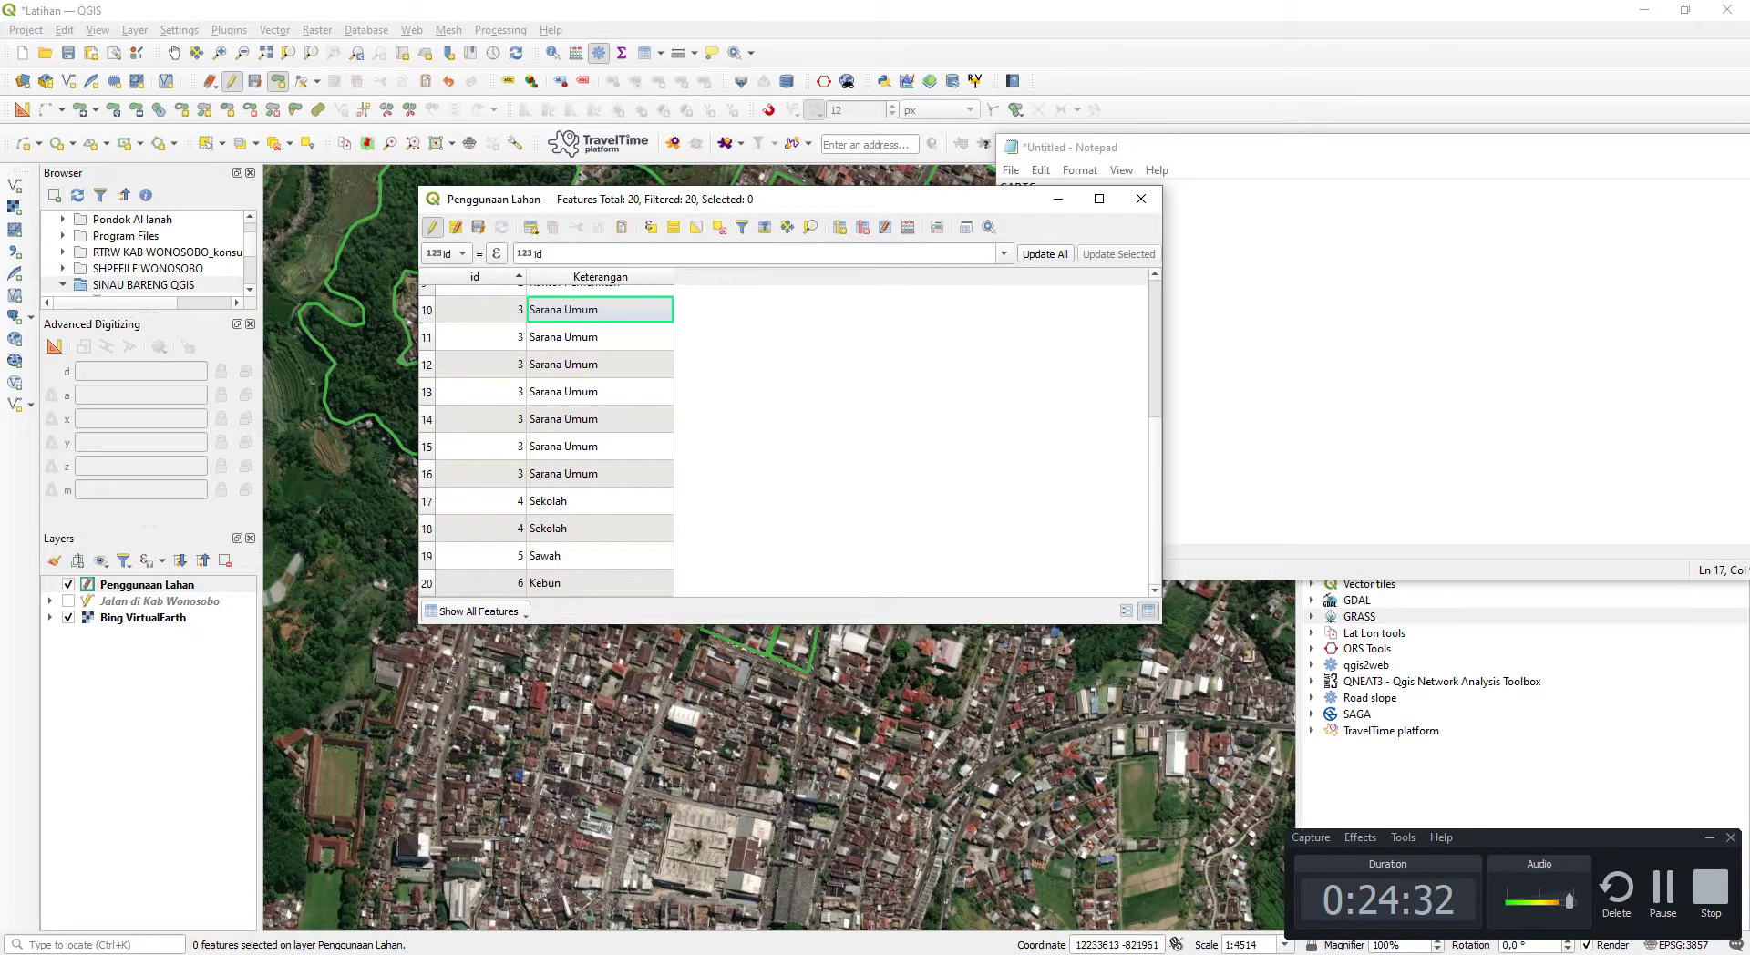
key(alt+Tab)
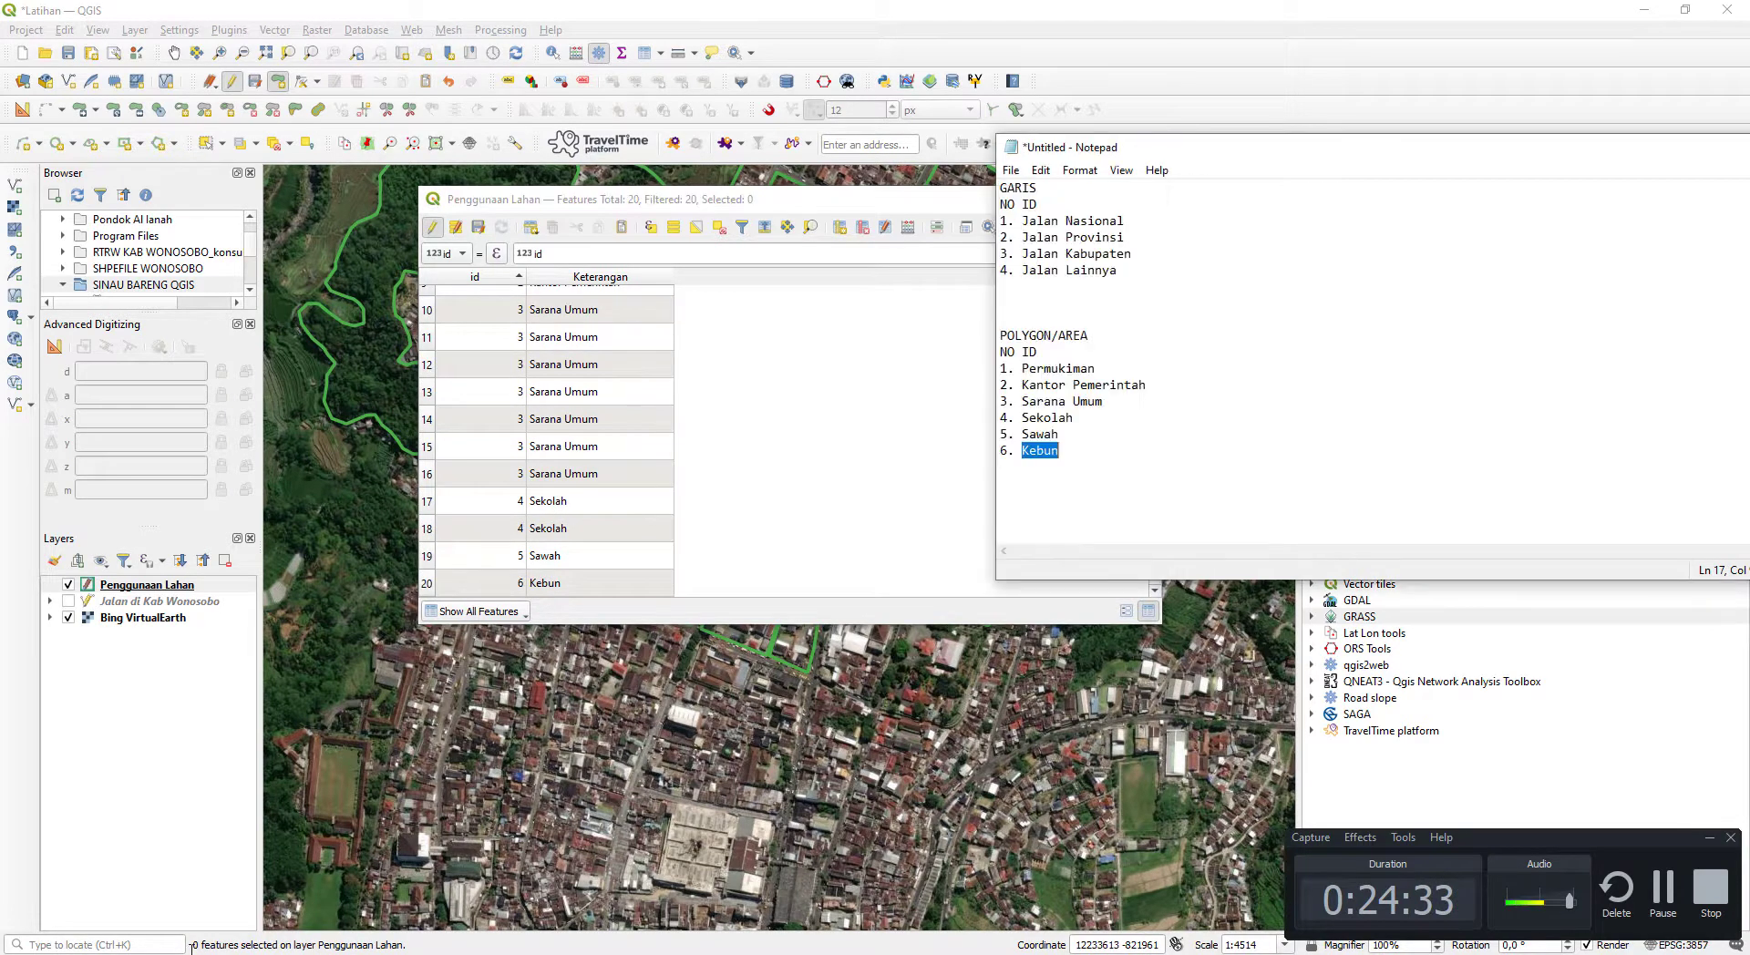
click(1062, 440)
click(1062, 446)
click(769, 501)
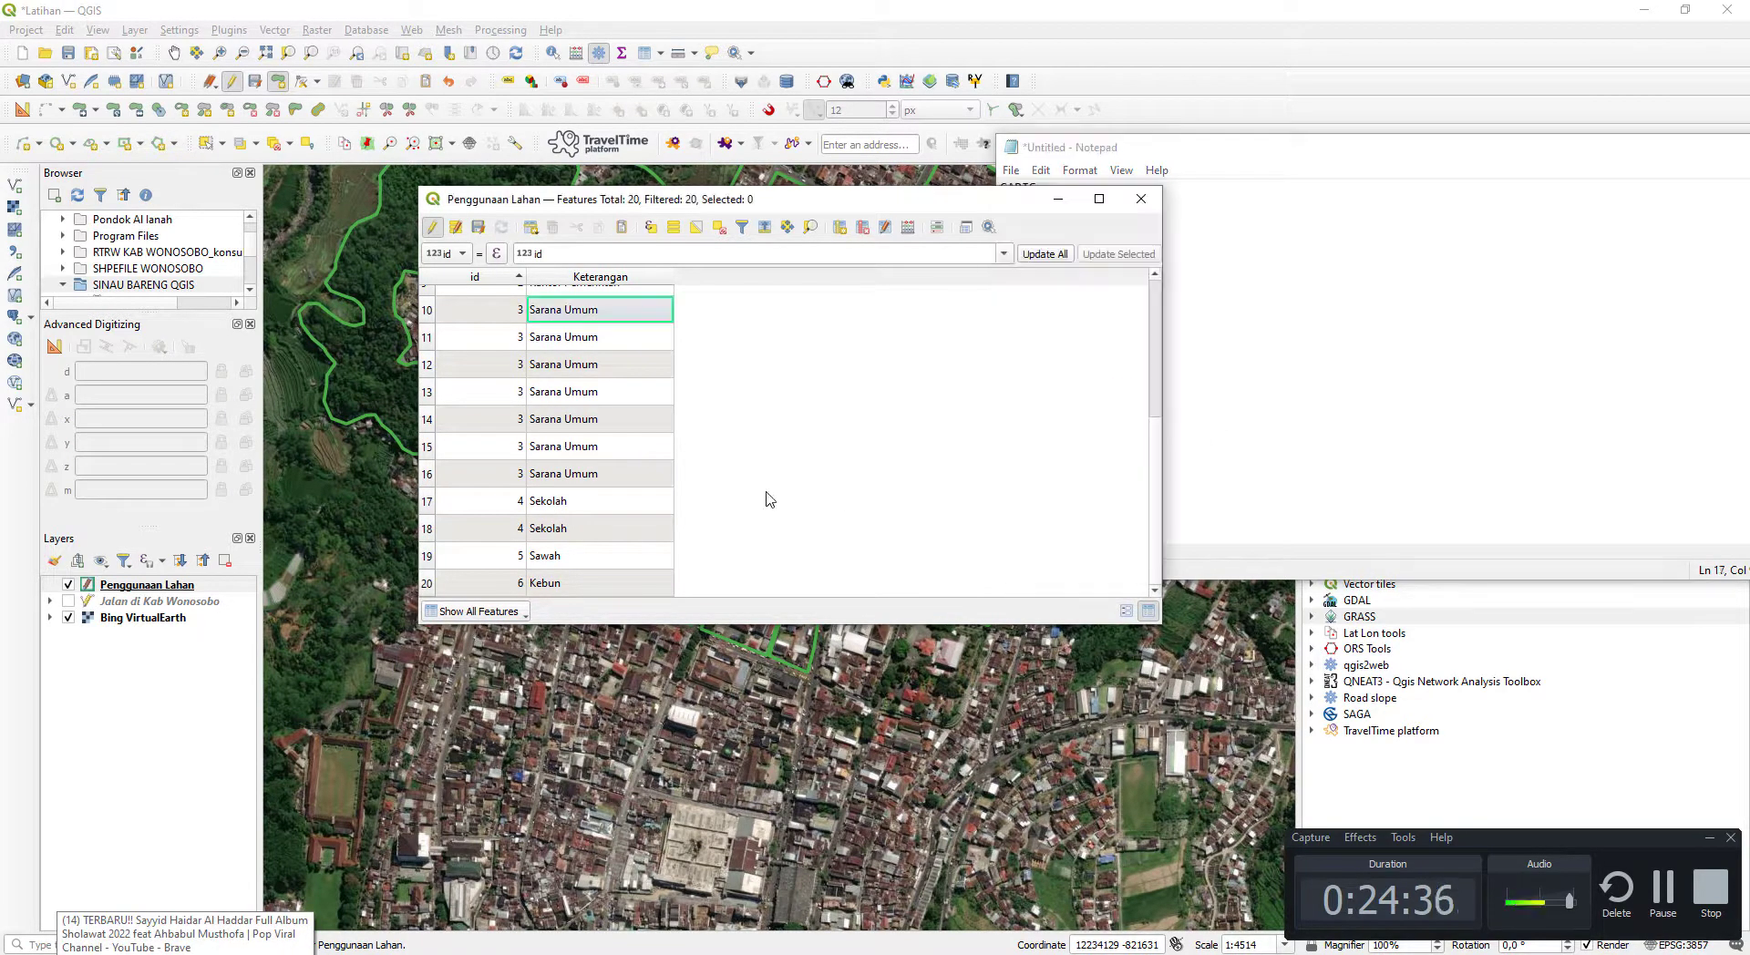
scroll(768, 504, up, 3)
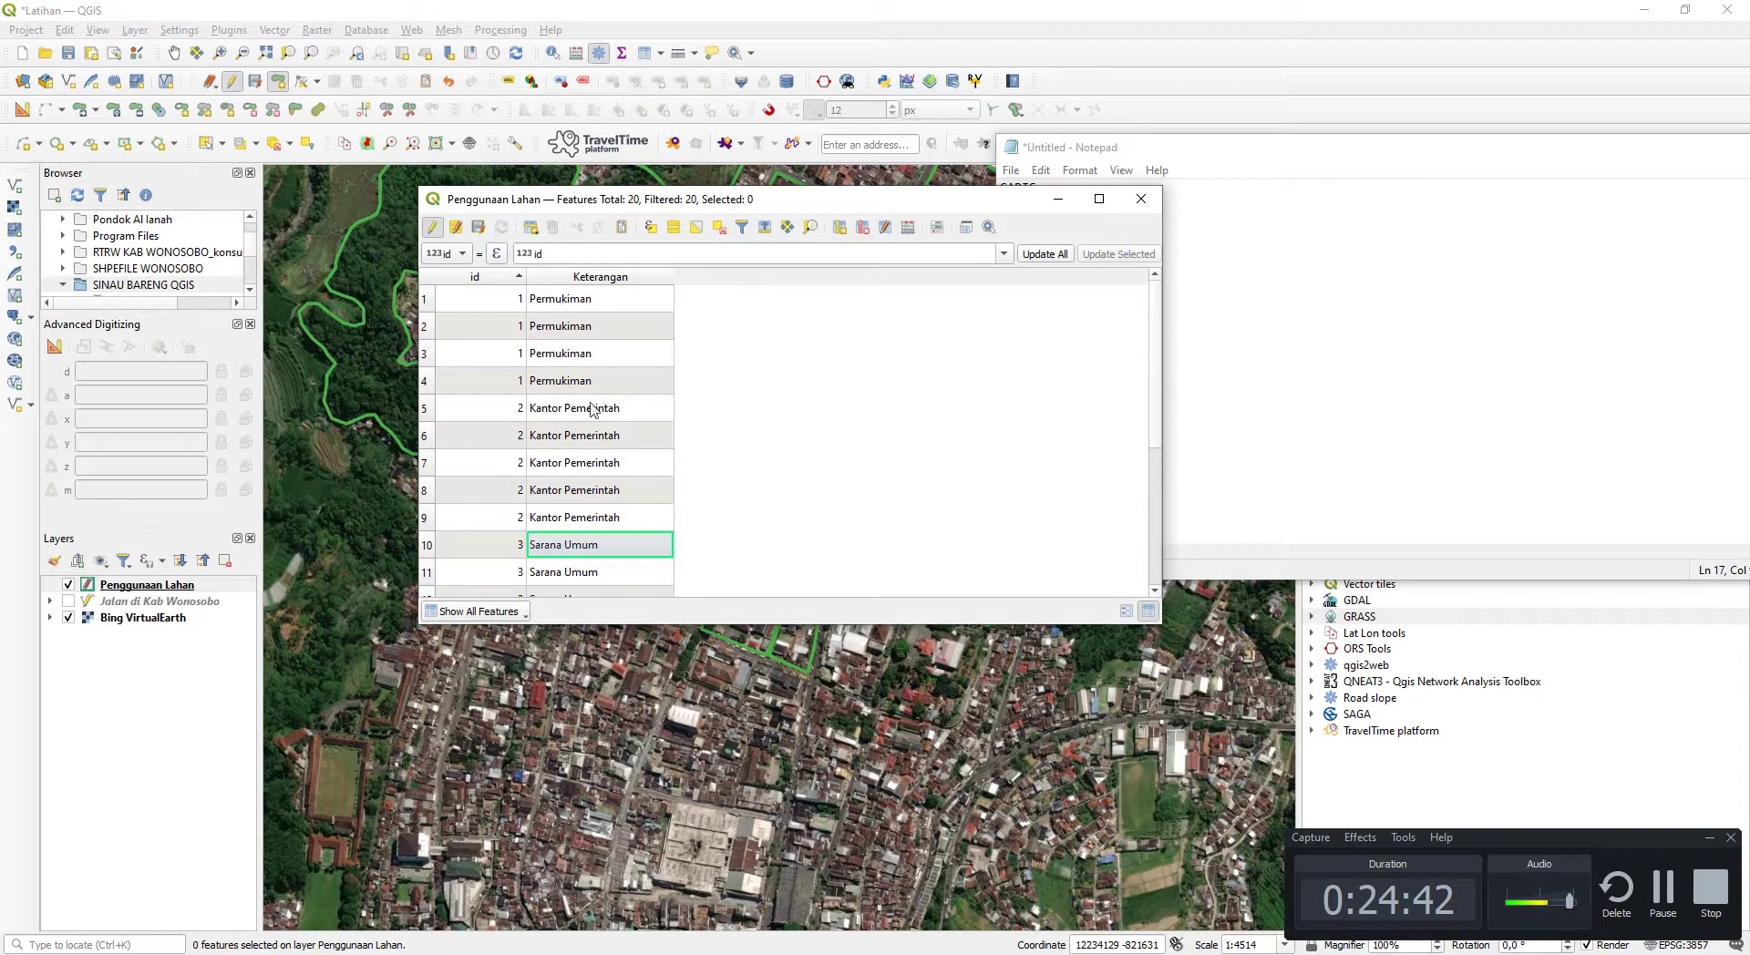
- Shrink the Notepad list to a narrow window and arrange it and the attribute table over the map
drag(884, 205, 796, 425)
click(1465, 182)
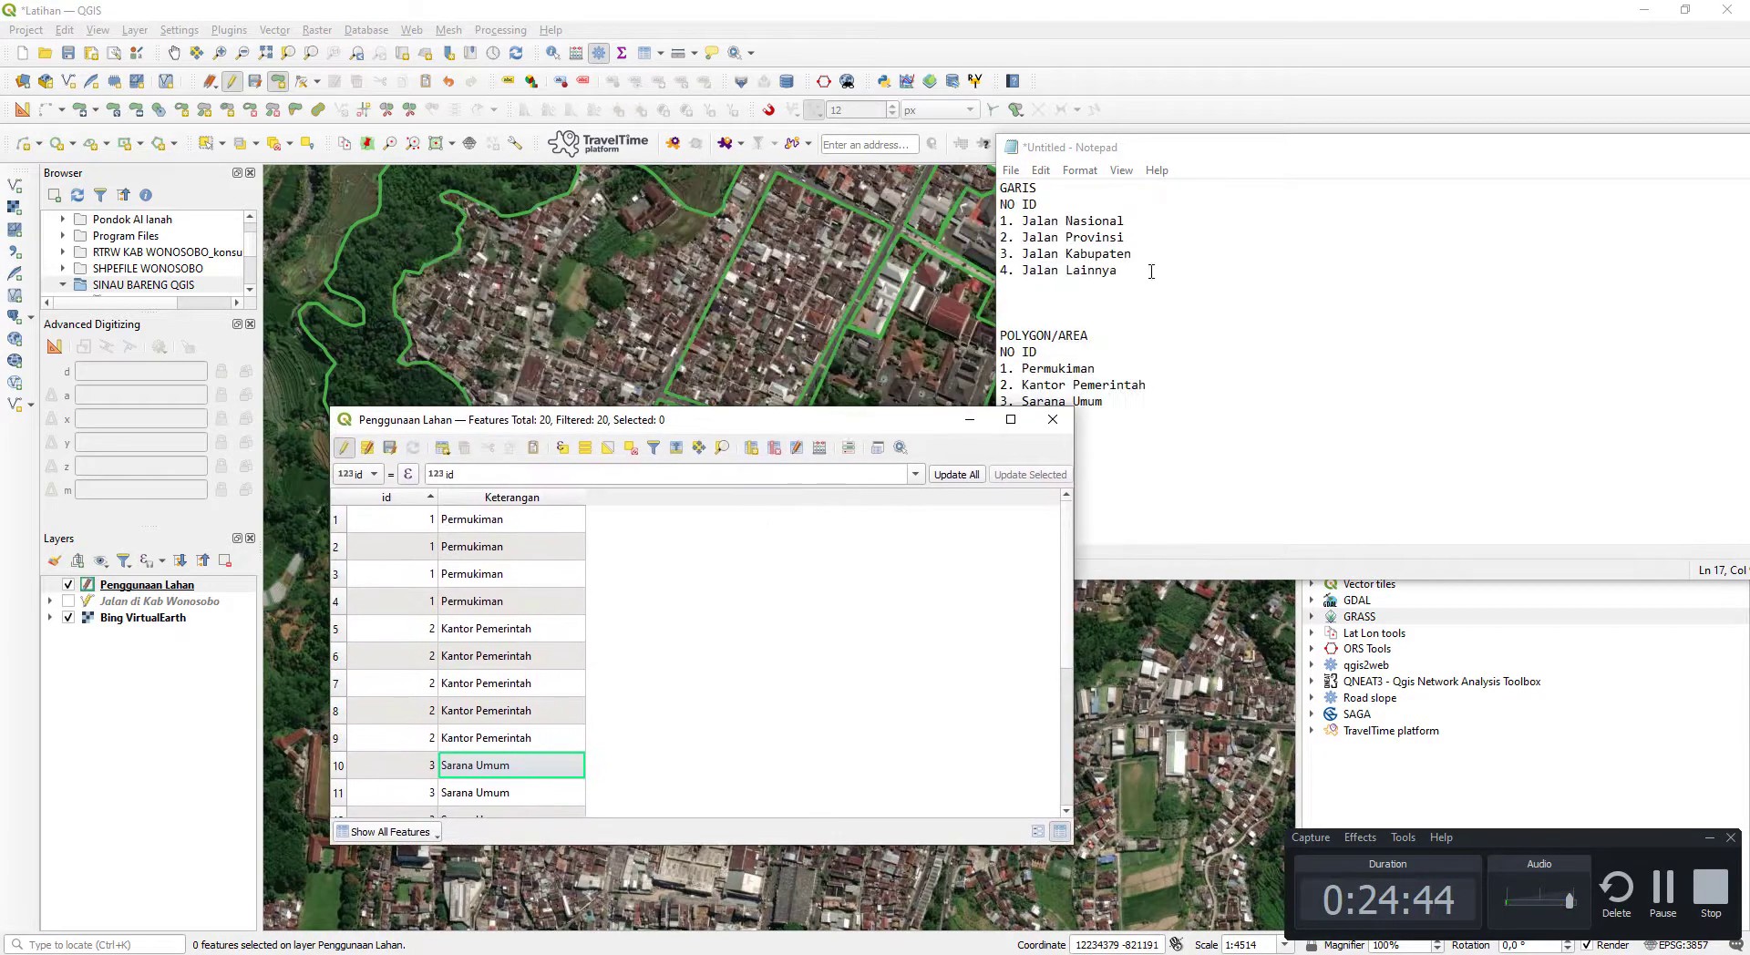
drag(1465, 166, 865, 604)
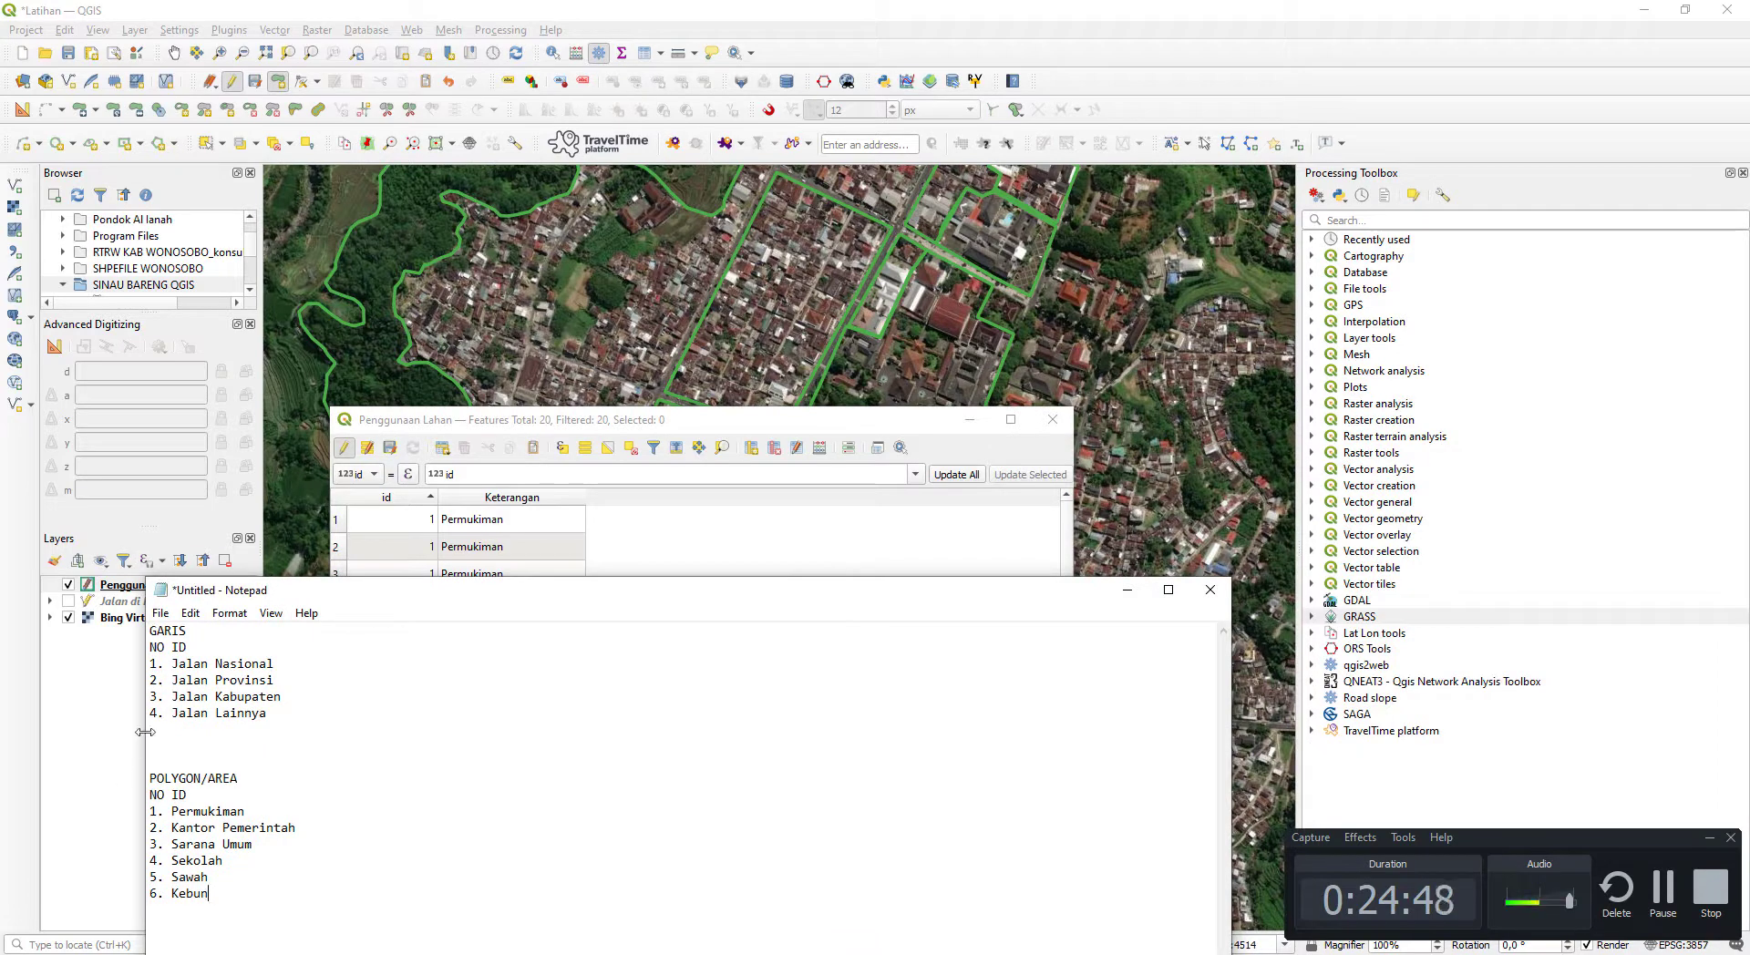
drag(144, 729, 937, 722)
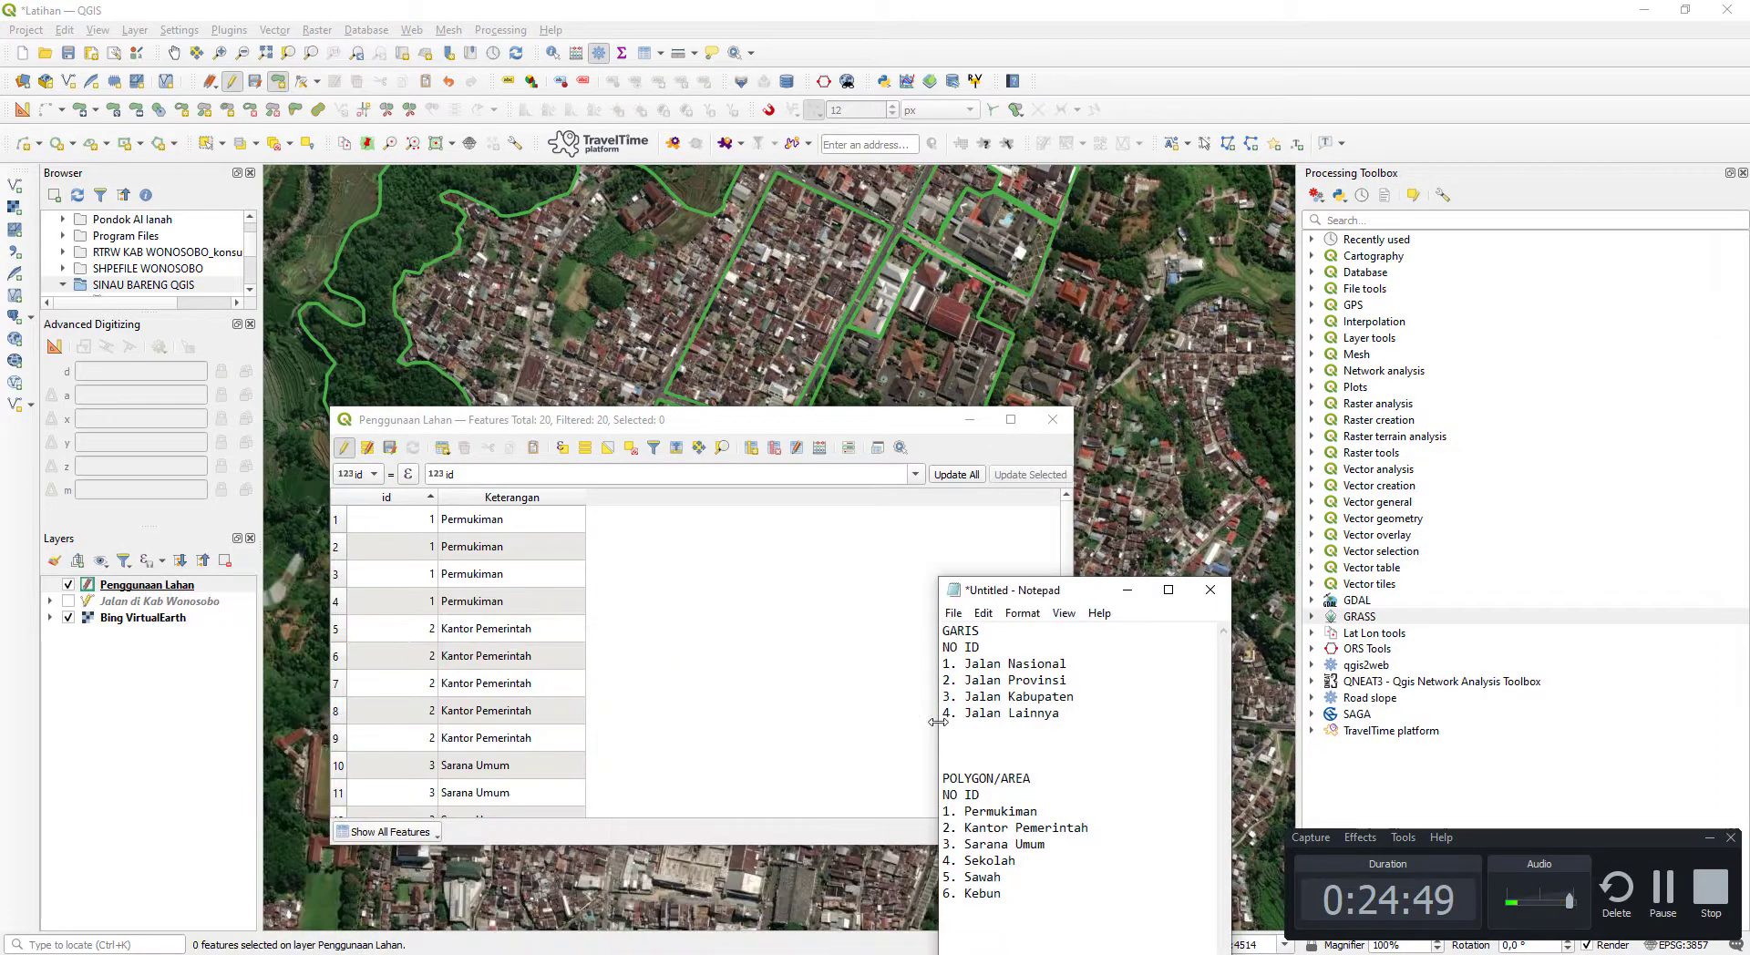
click(679, 556)
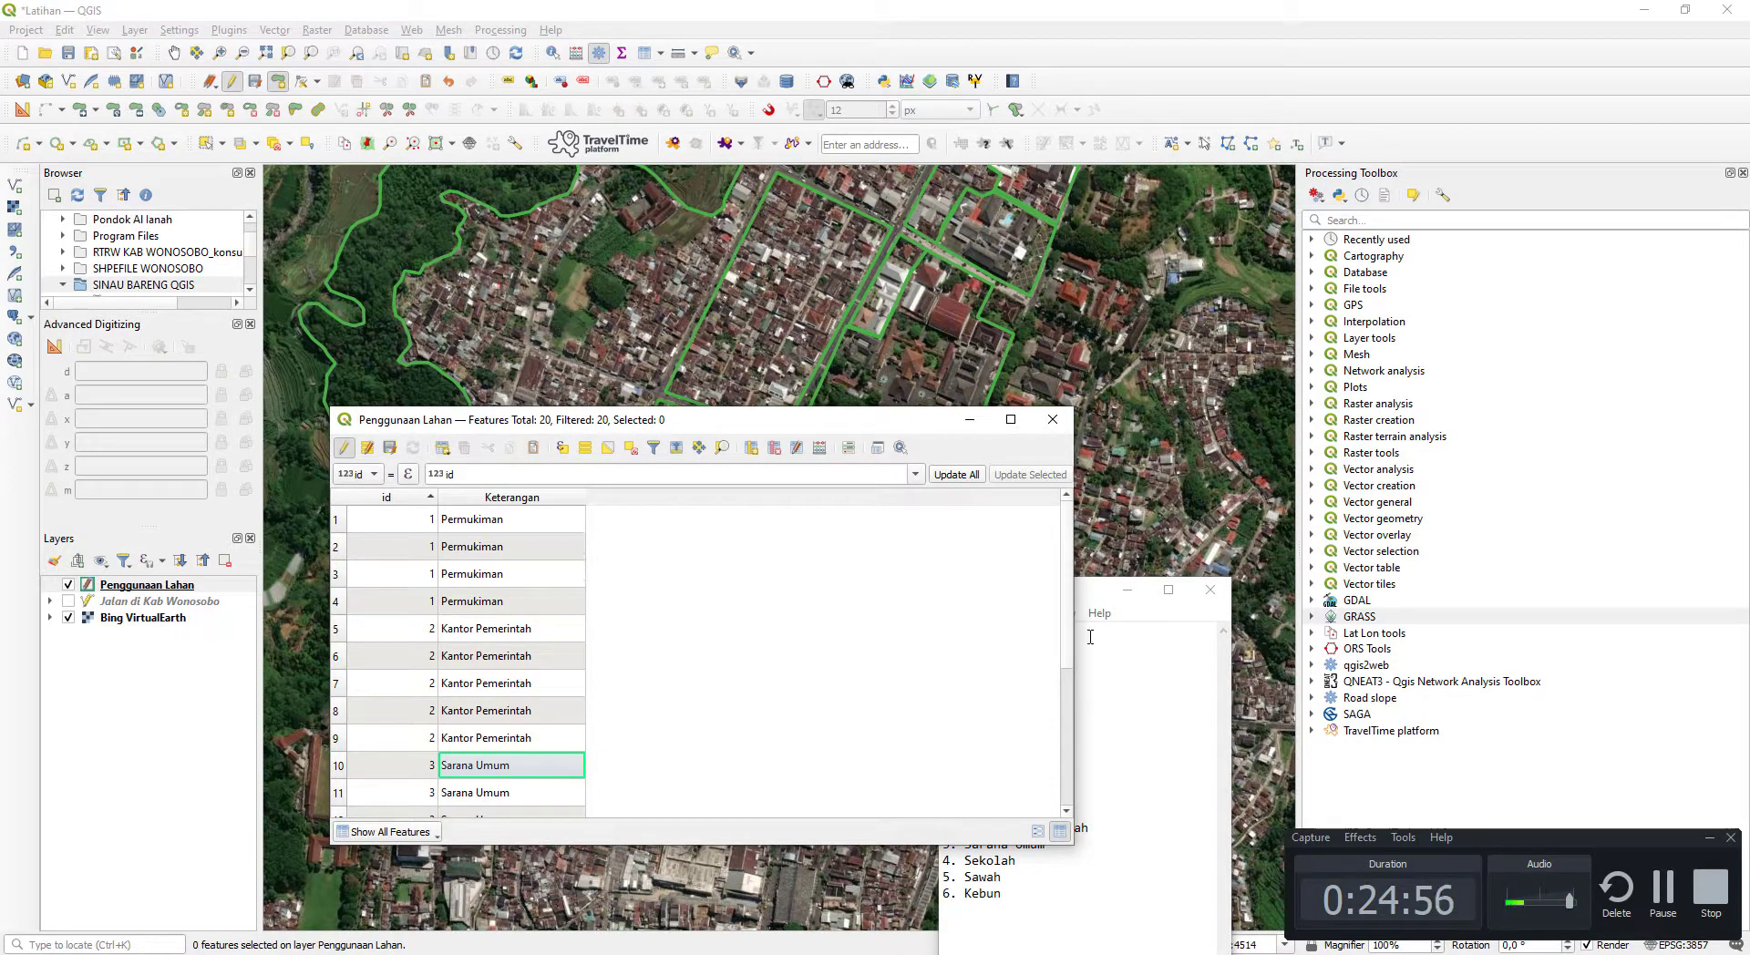
click(1705, 846)
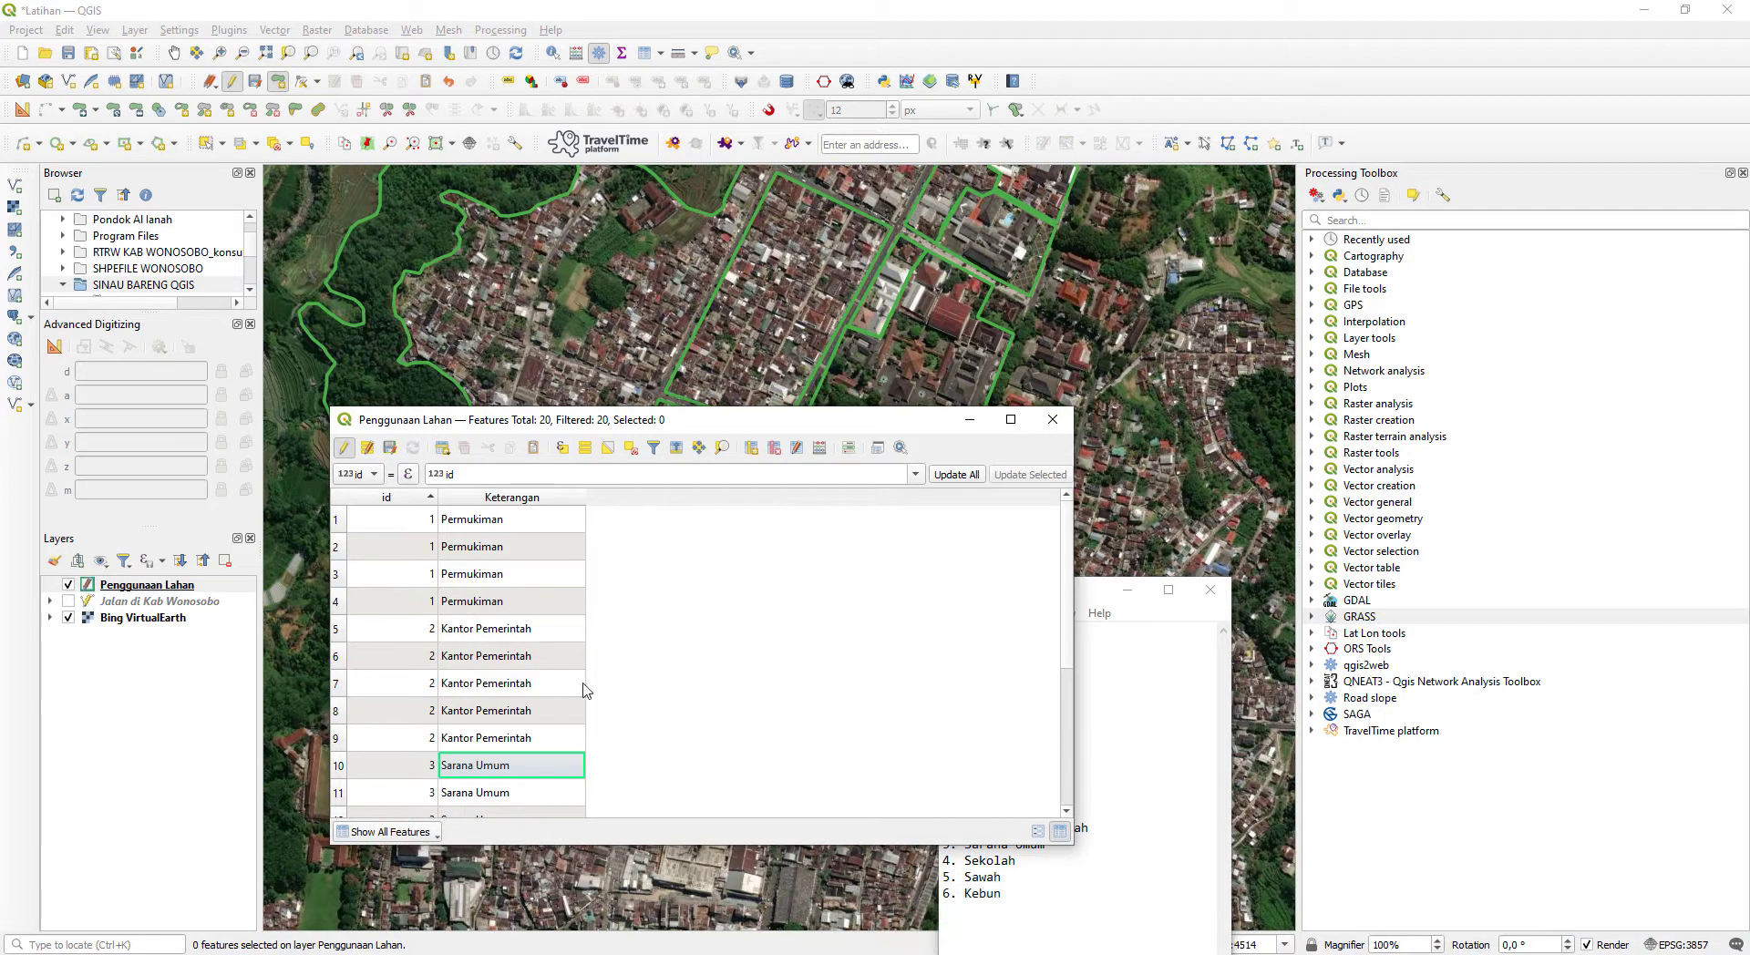
drag(693, 420, 877, 292)
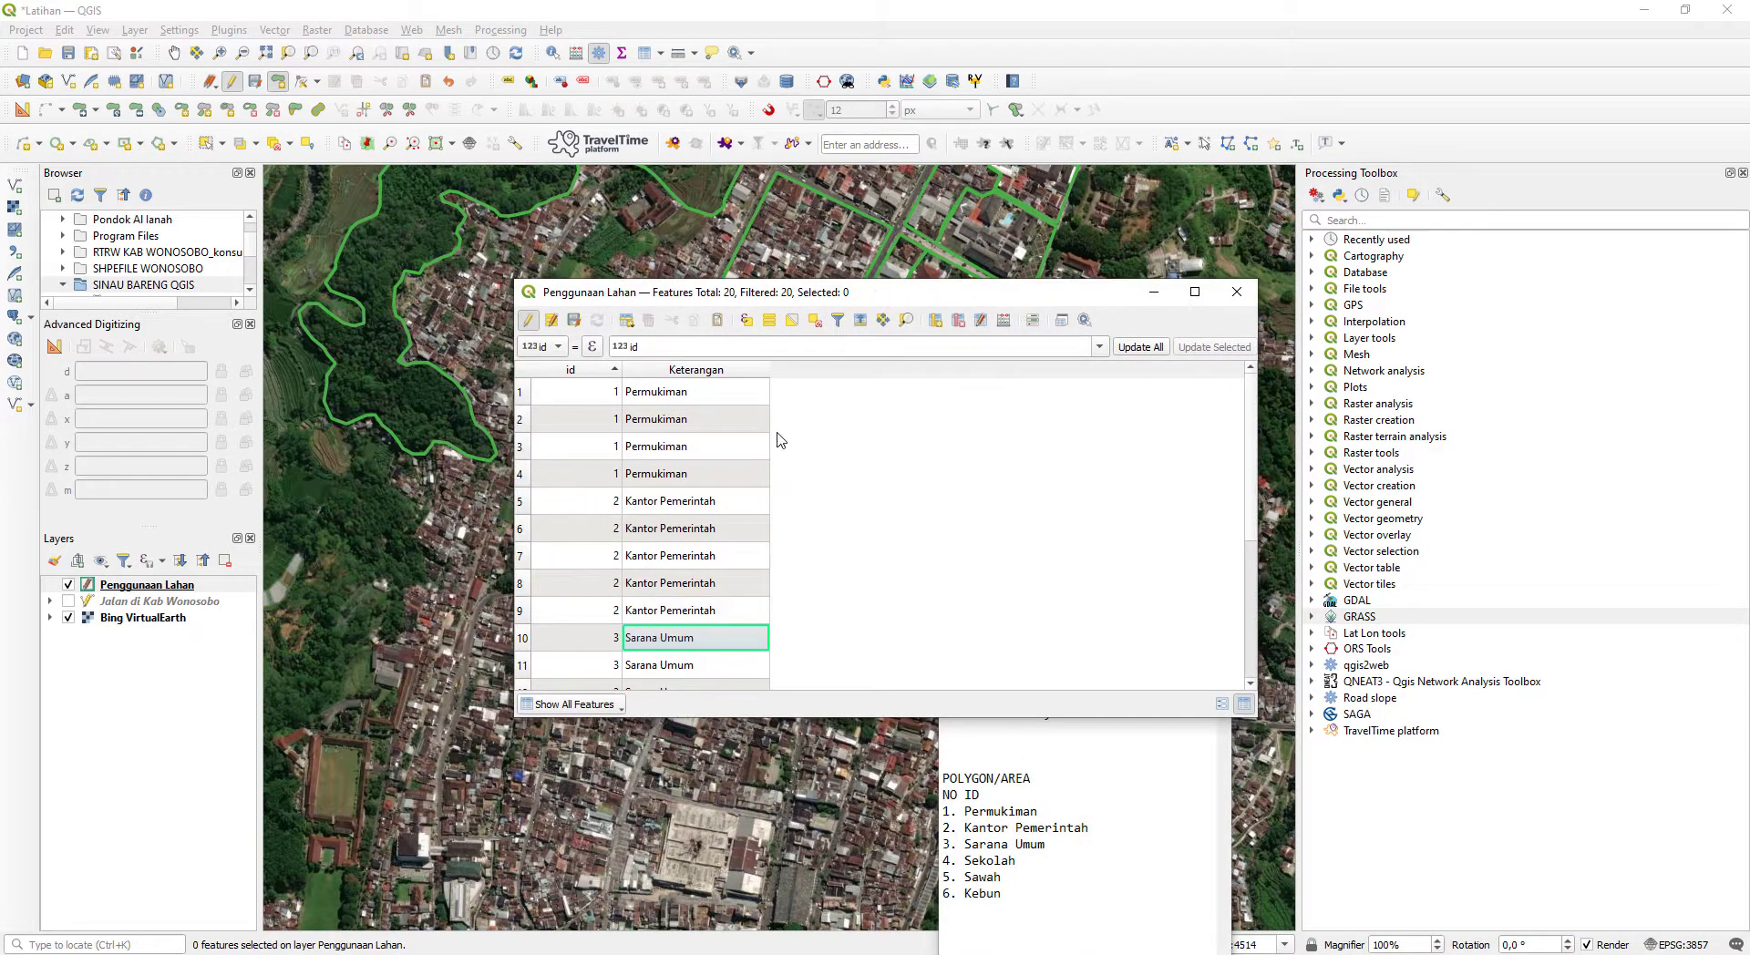
- Inspect the Keterangan entries of the Permukiman rows and the first Kantor Pemerintah row without changing them
double_click(714, 401)
click(866, 454)
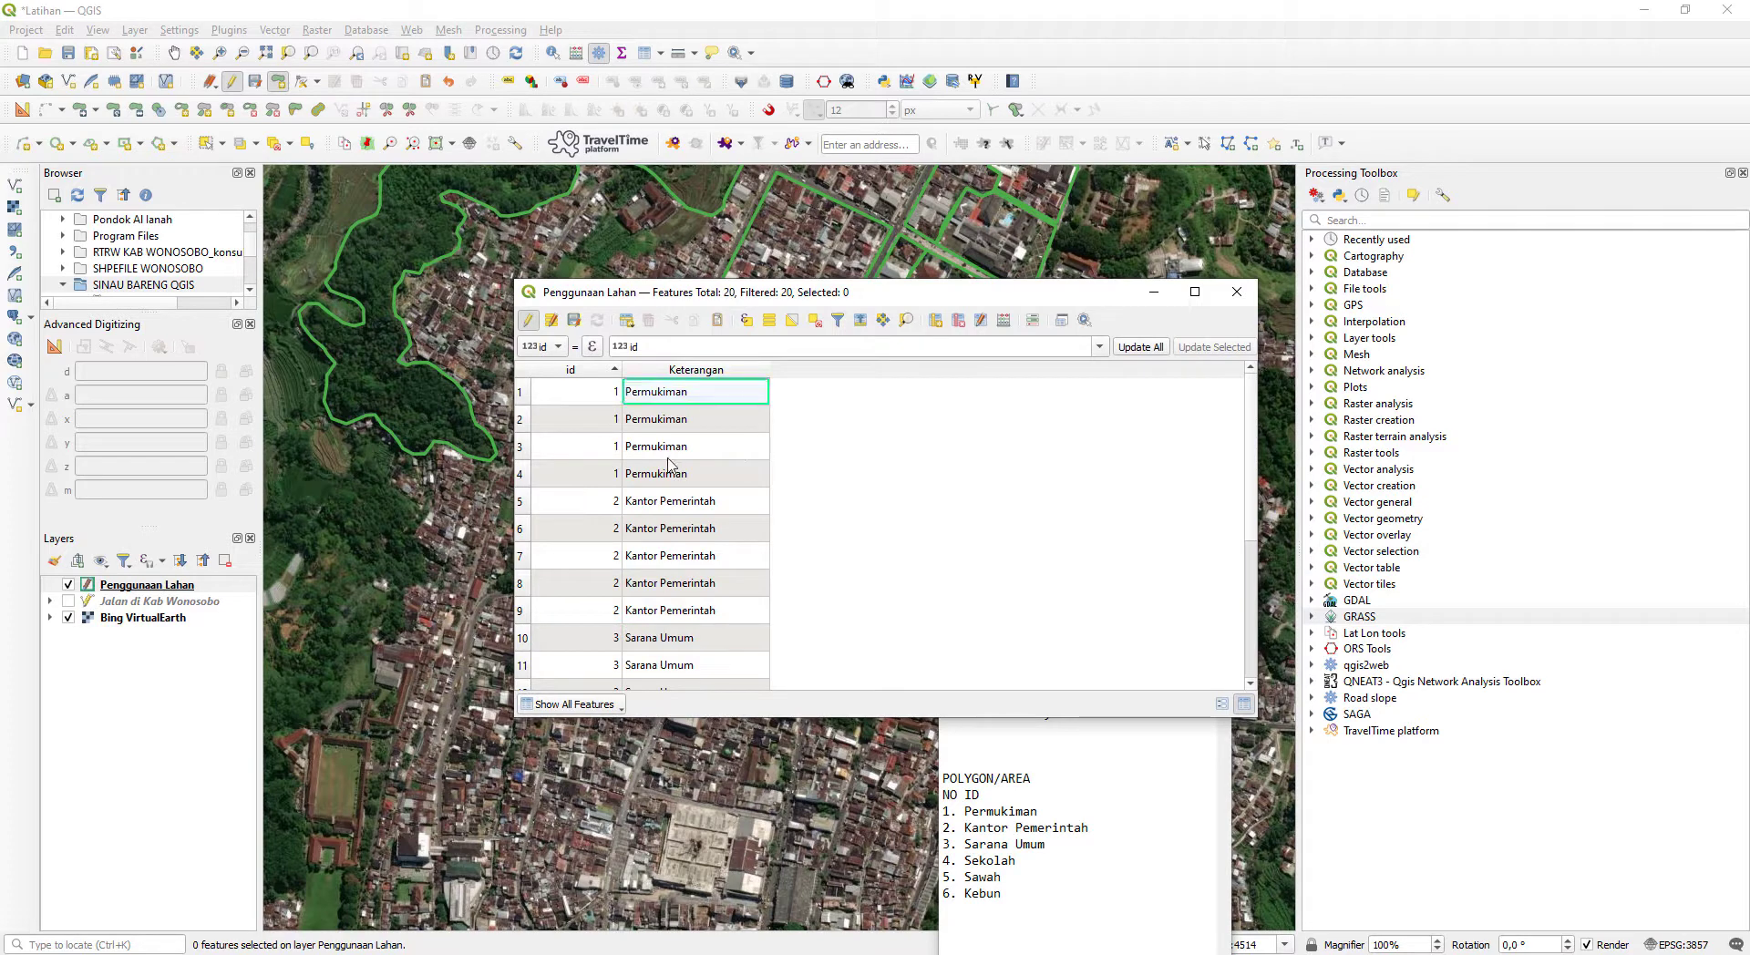
click(669, 458)
click(679, 419)
click(676, 394)
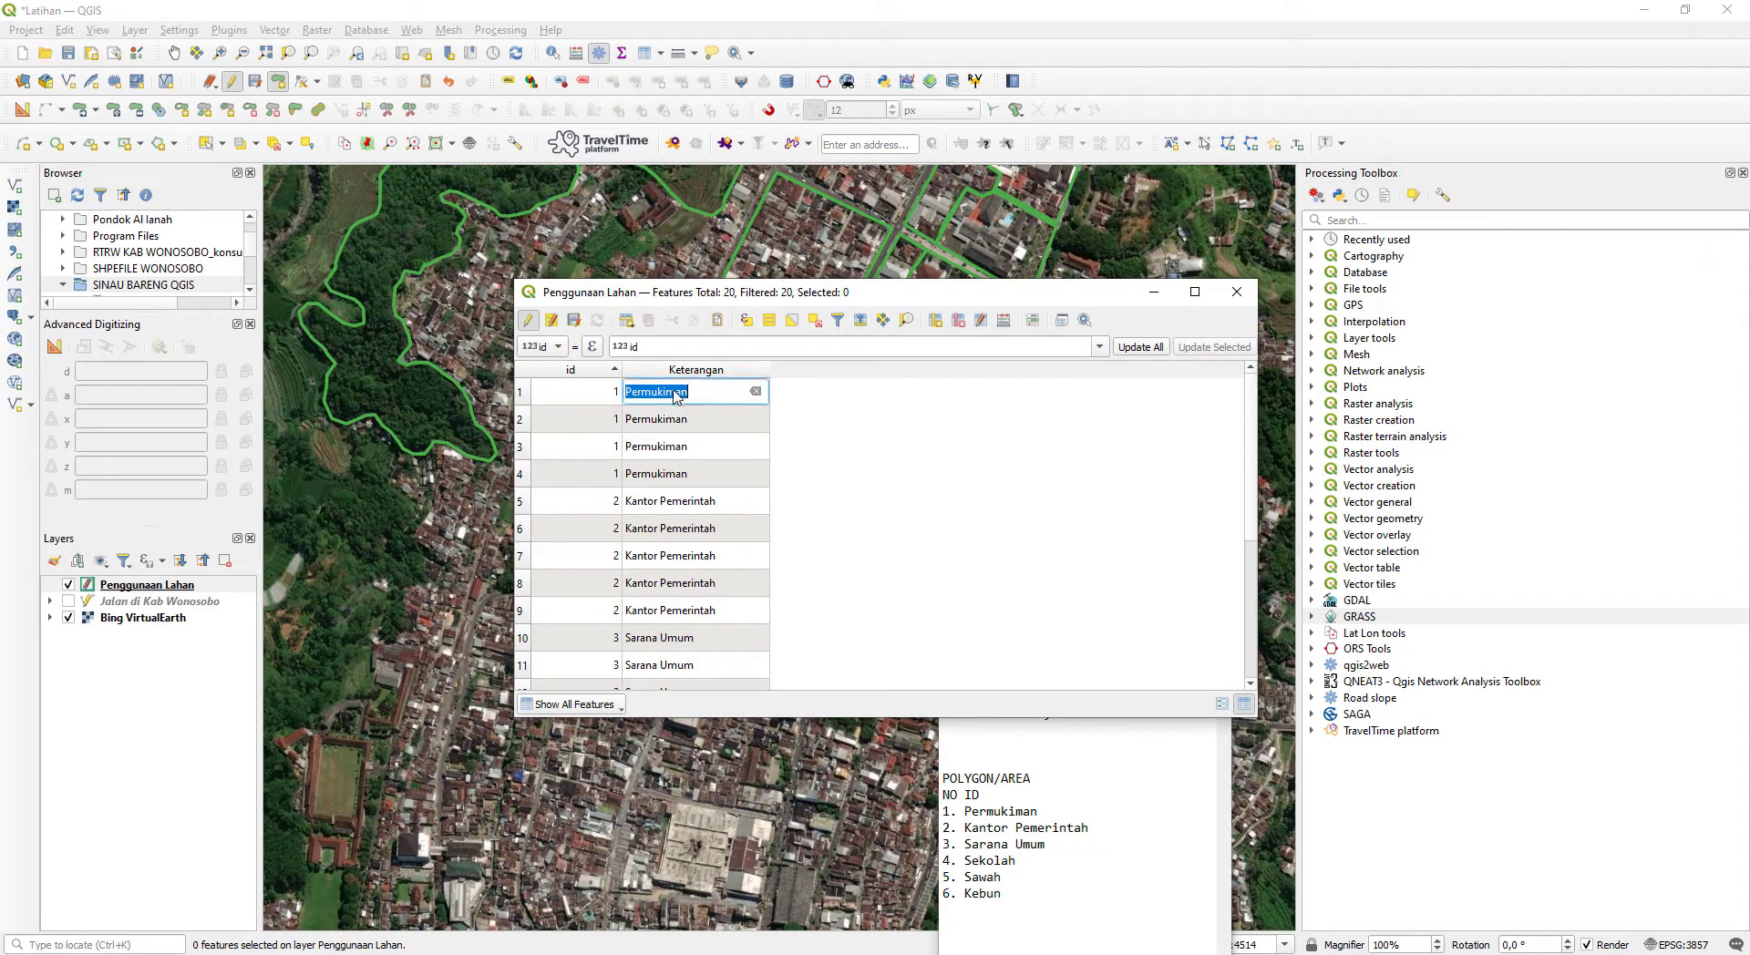
click(726, 506)
click(974, 499)
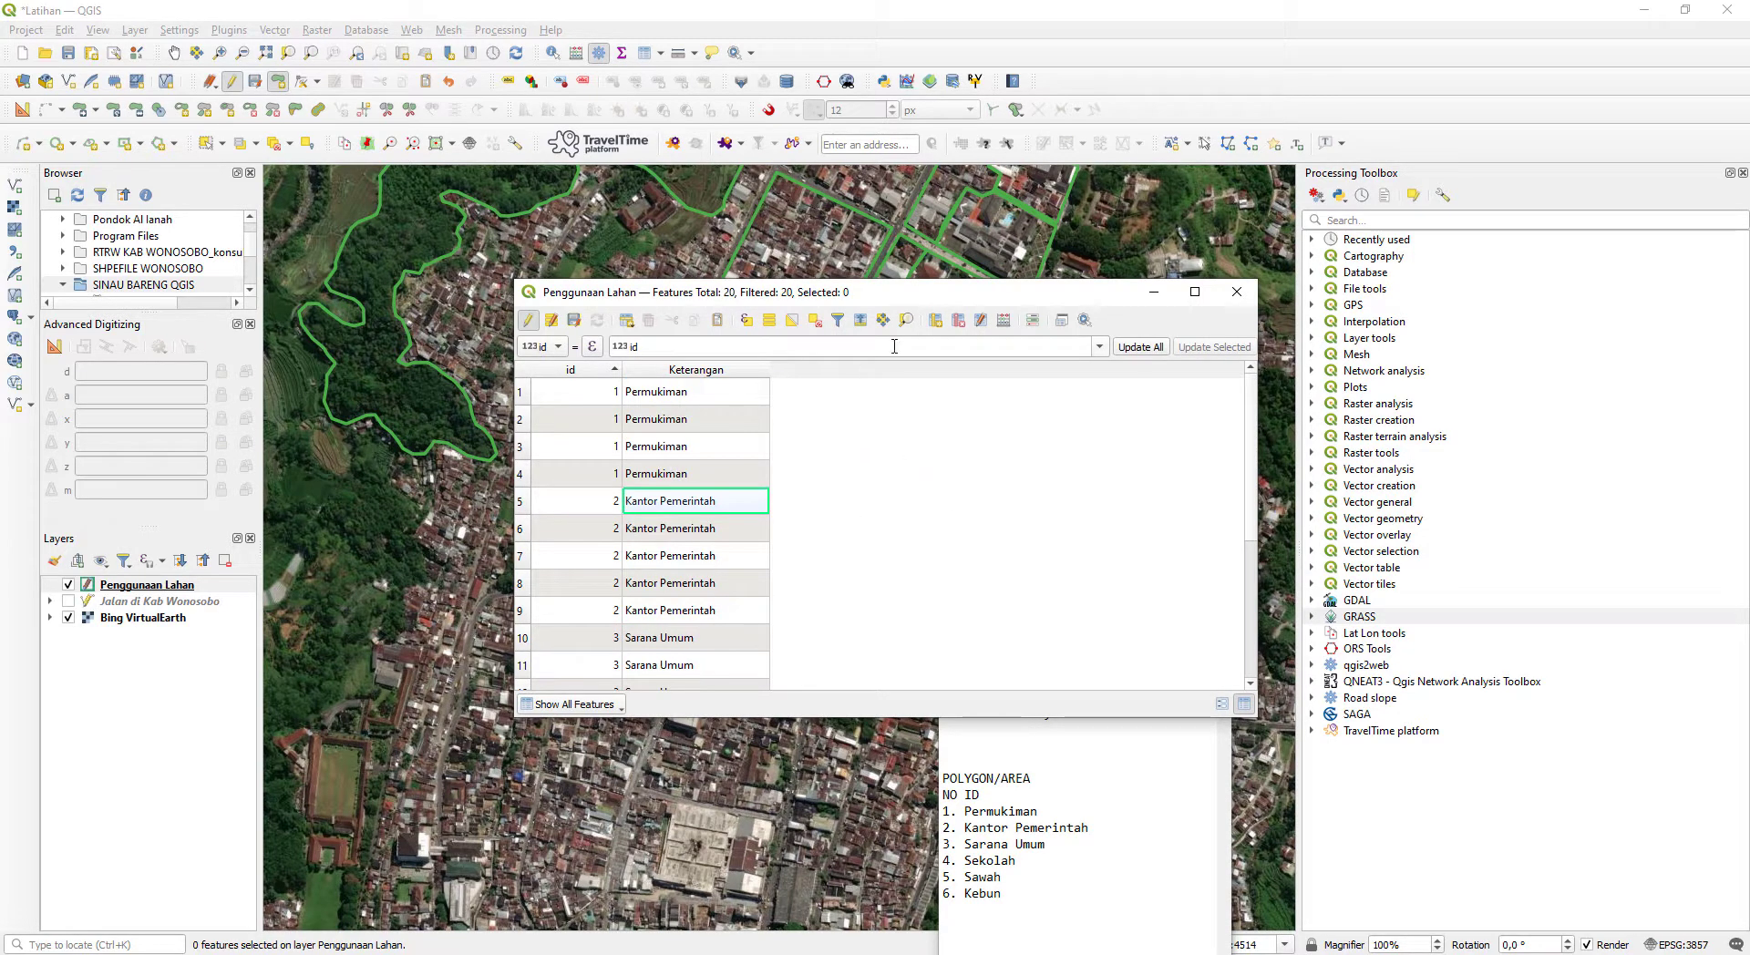
- Uncover the map to examine the digitized polygons, and return to the Permukiman rows of the attribute table
drag(985, 302, 1195, 436)
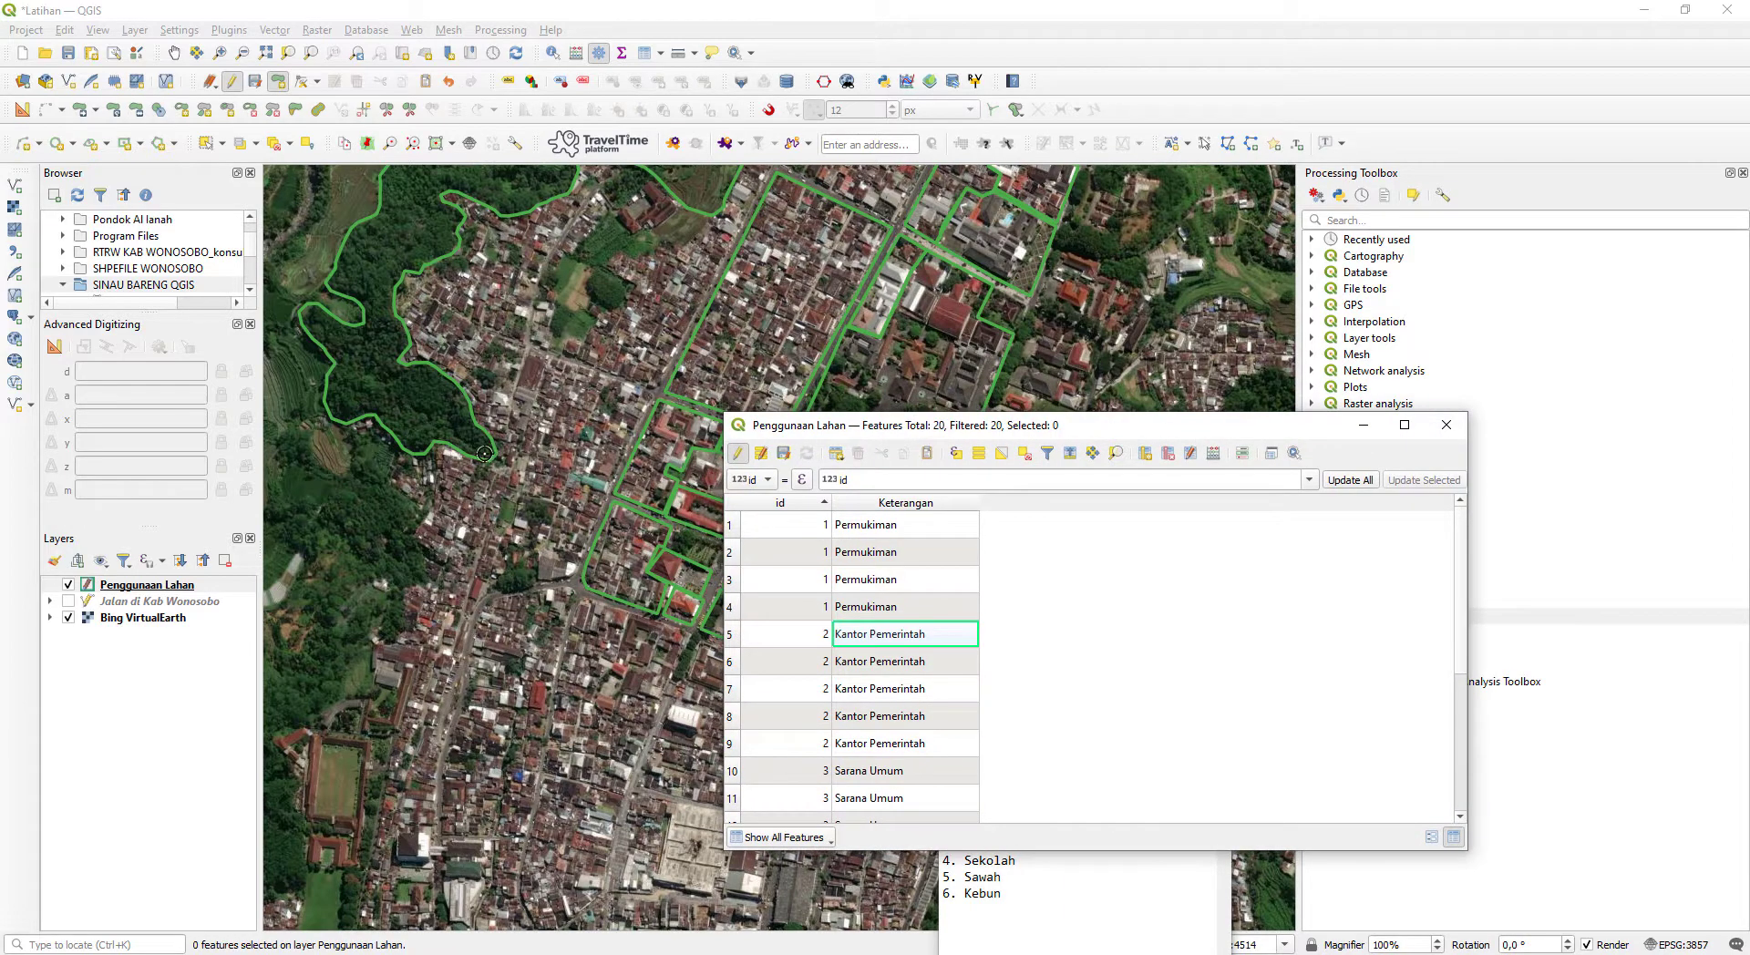
scroll(475, 370, up, 2)
scroll(465, 365, down, 3)
scroll(468, 395, up, 1)
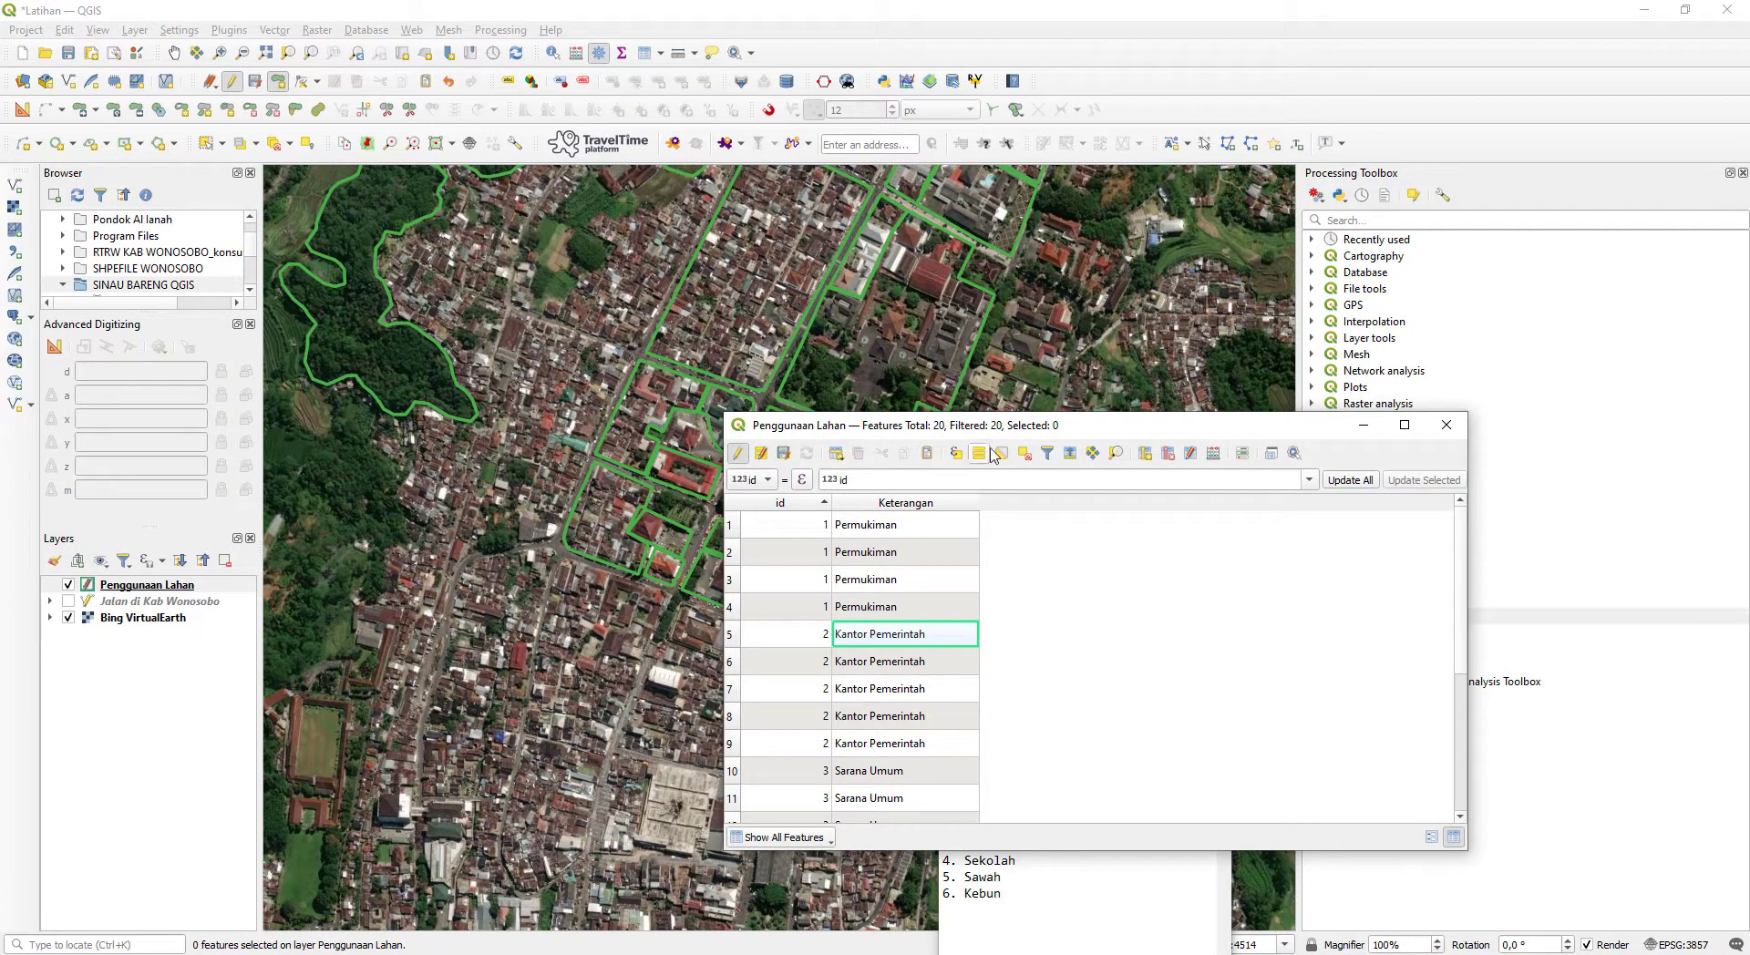
drag(1140, 436, 912, 400)
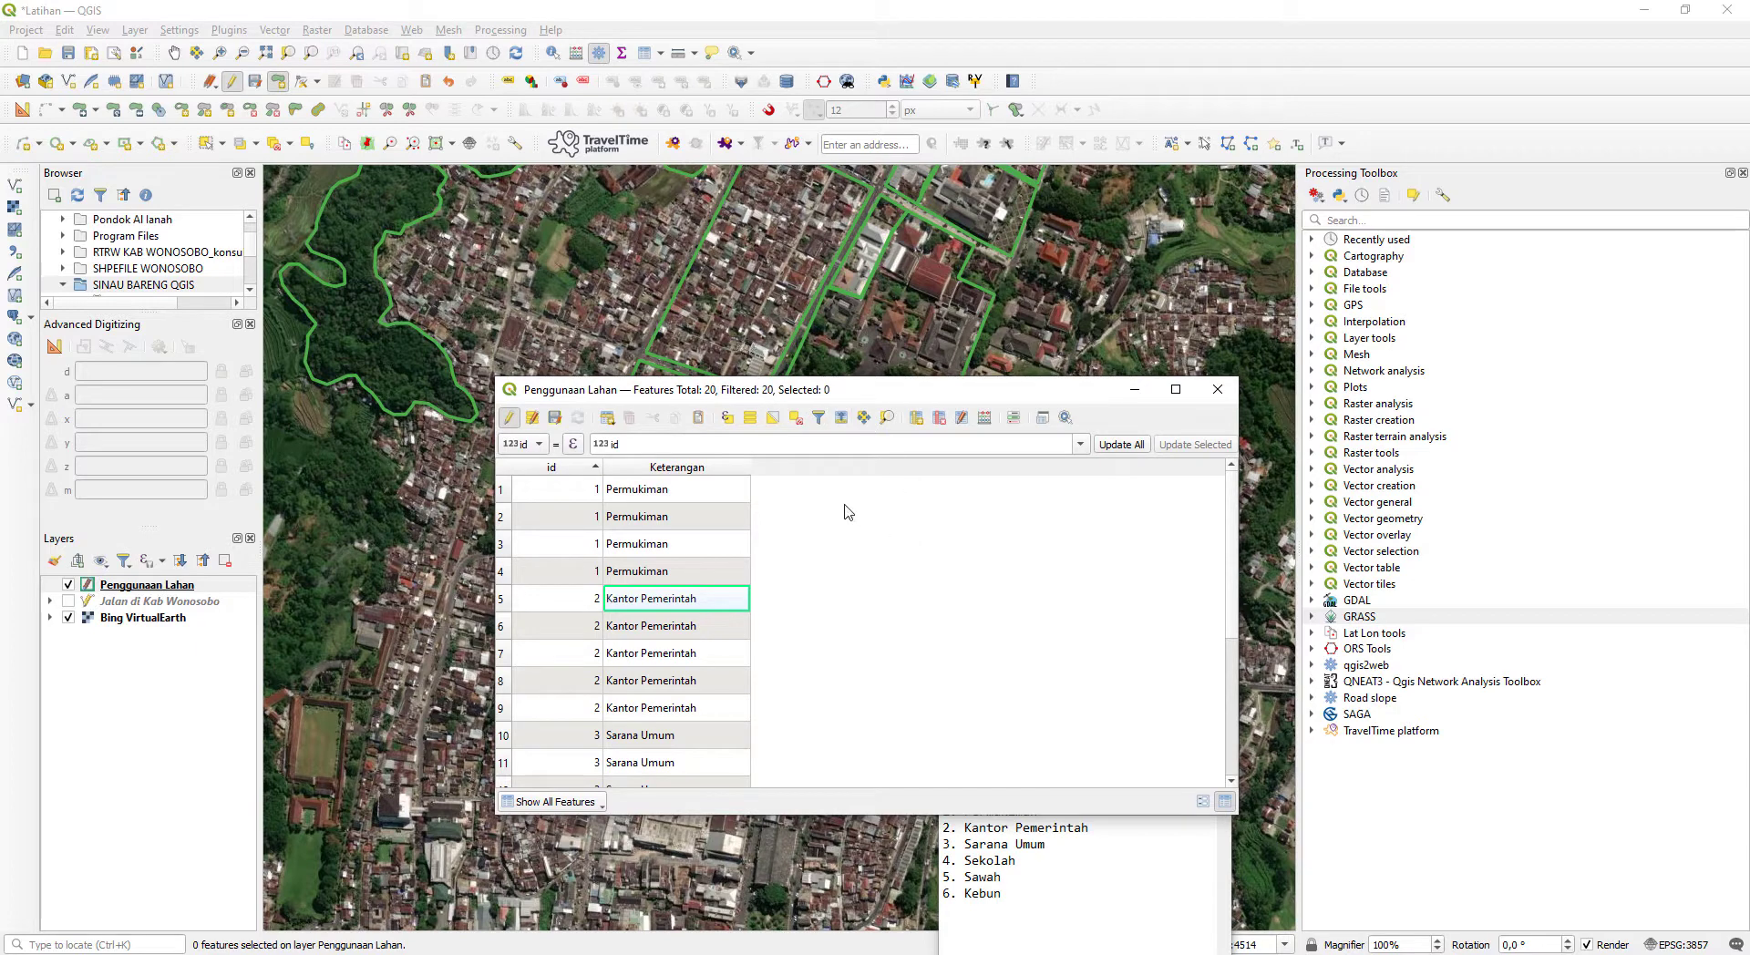
click(690, 500)
click(708, 539)
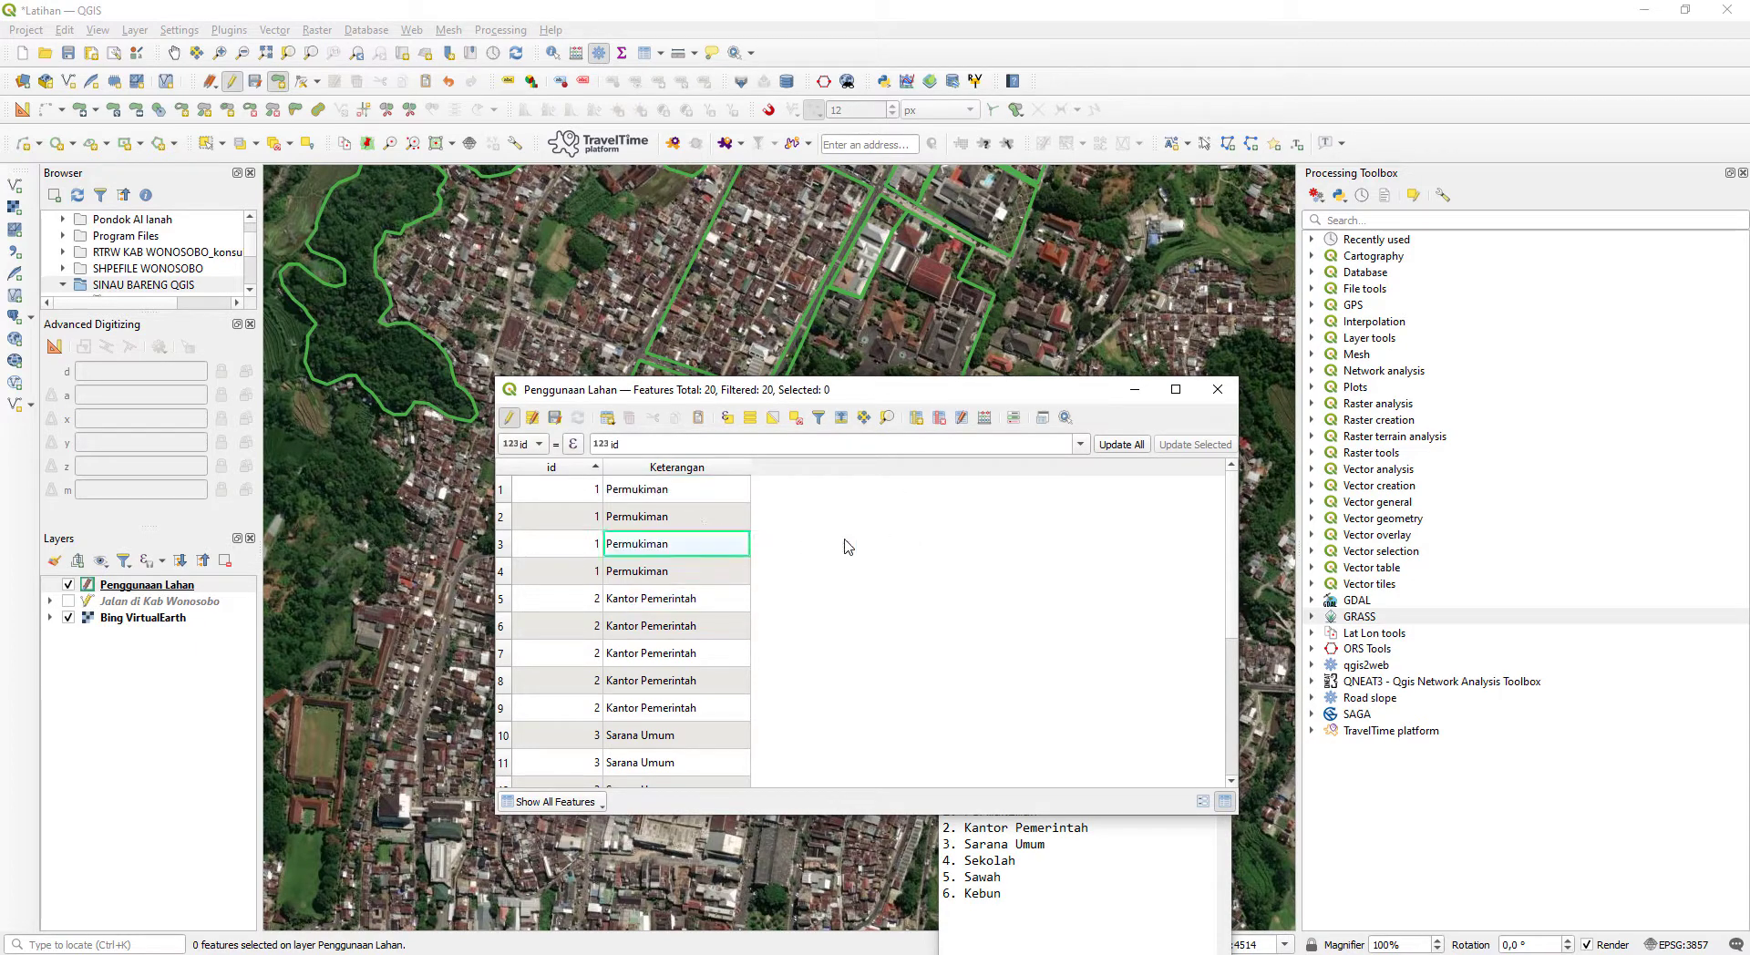
- Set up a new calculated field named Luas (m2) with the type Decimal number (real)
click(985, 421)
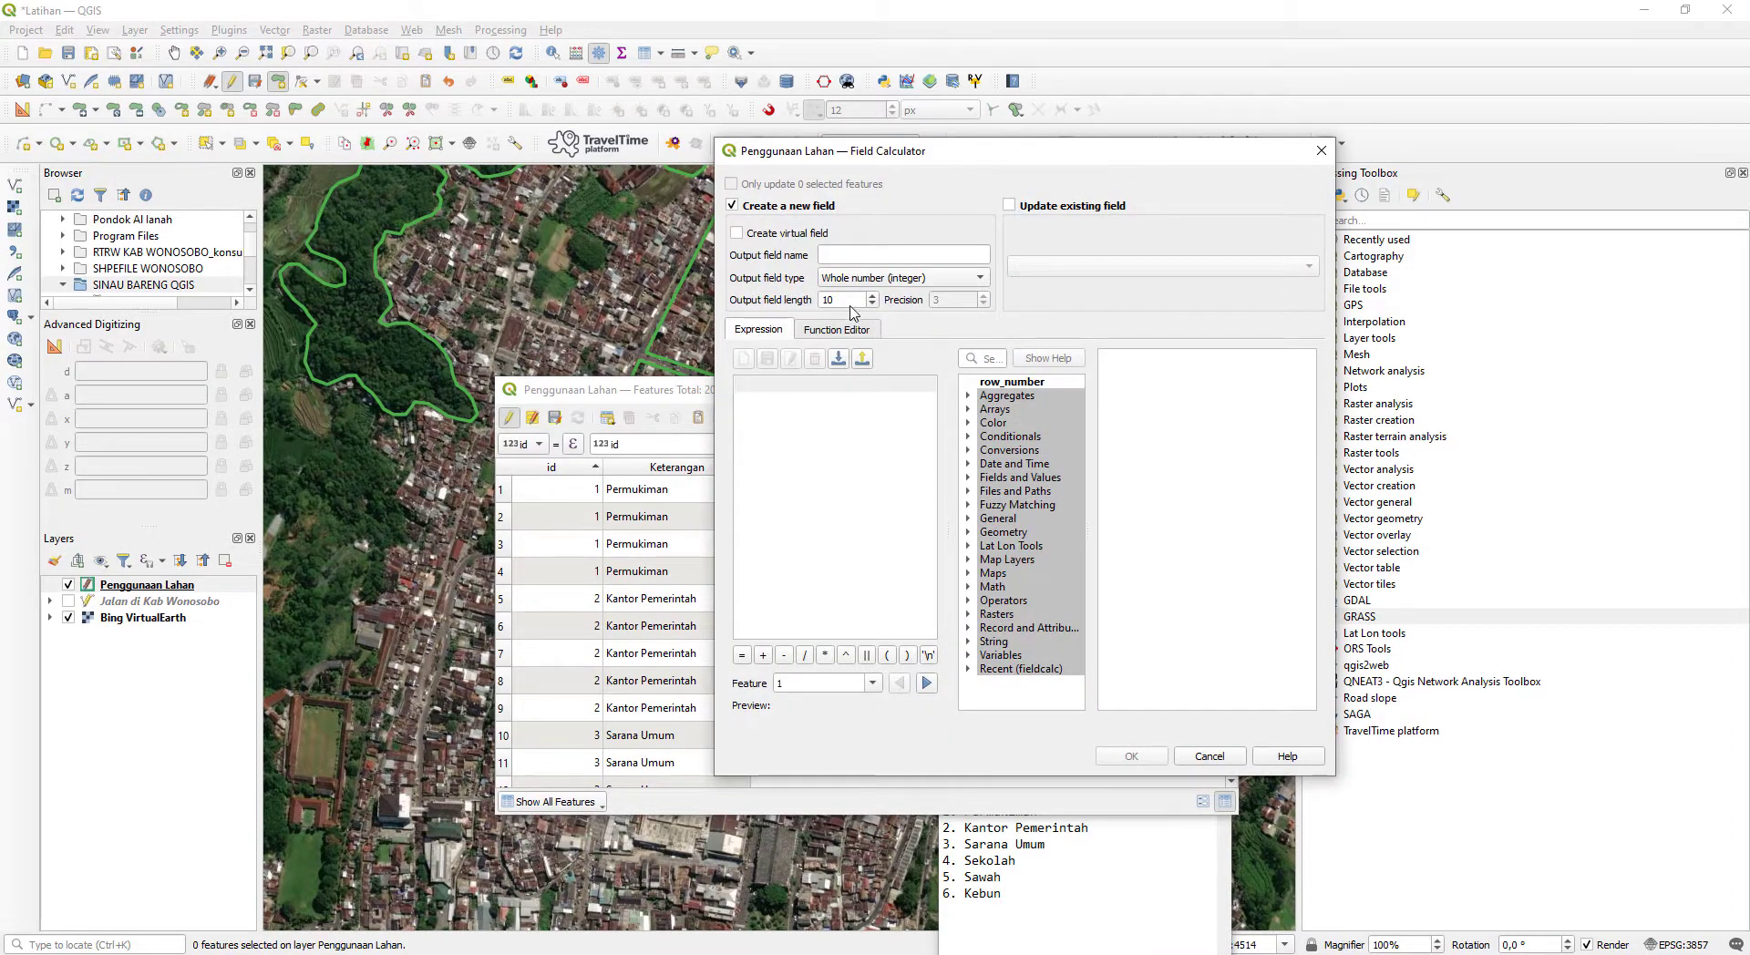
drag(965, 167, 1103, 203)
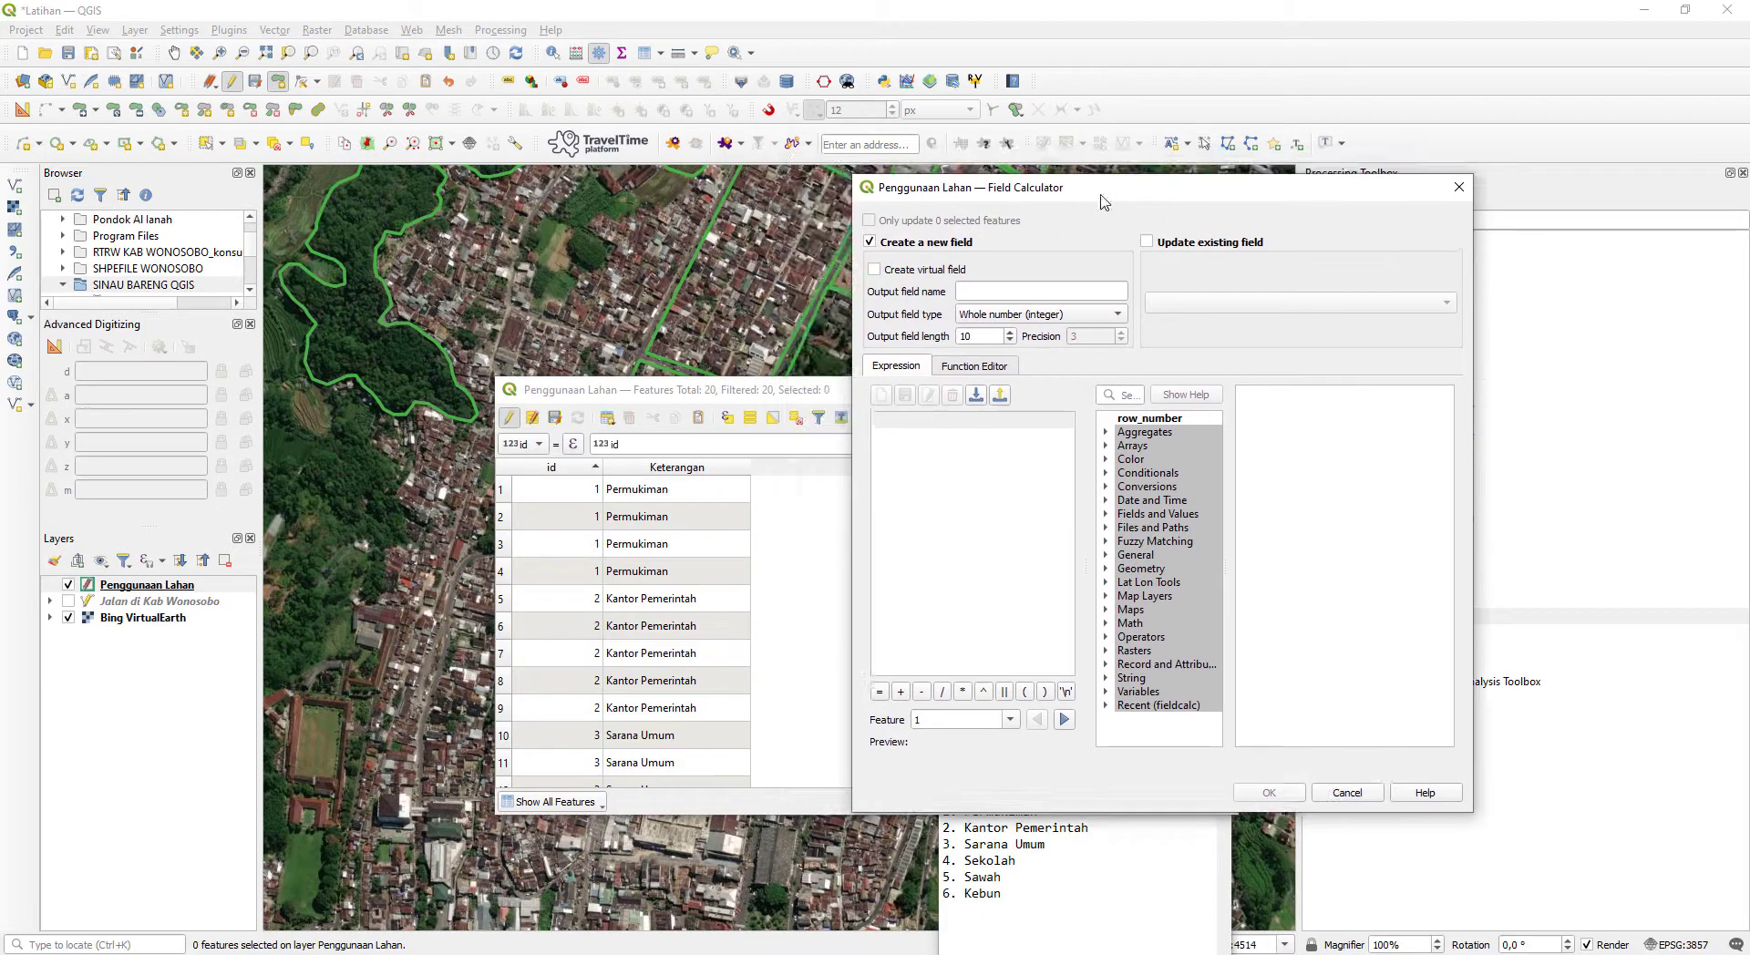
click(993, 299)
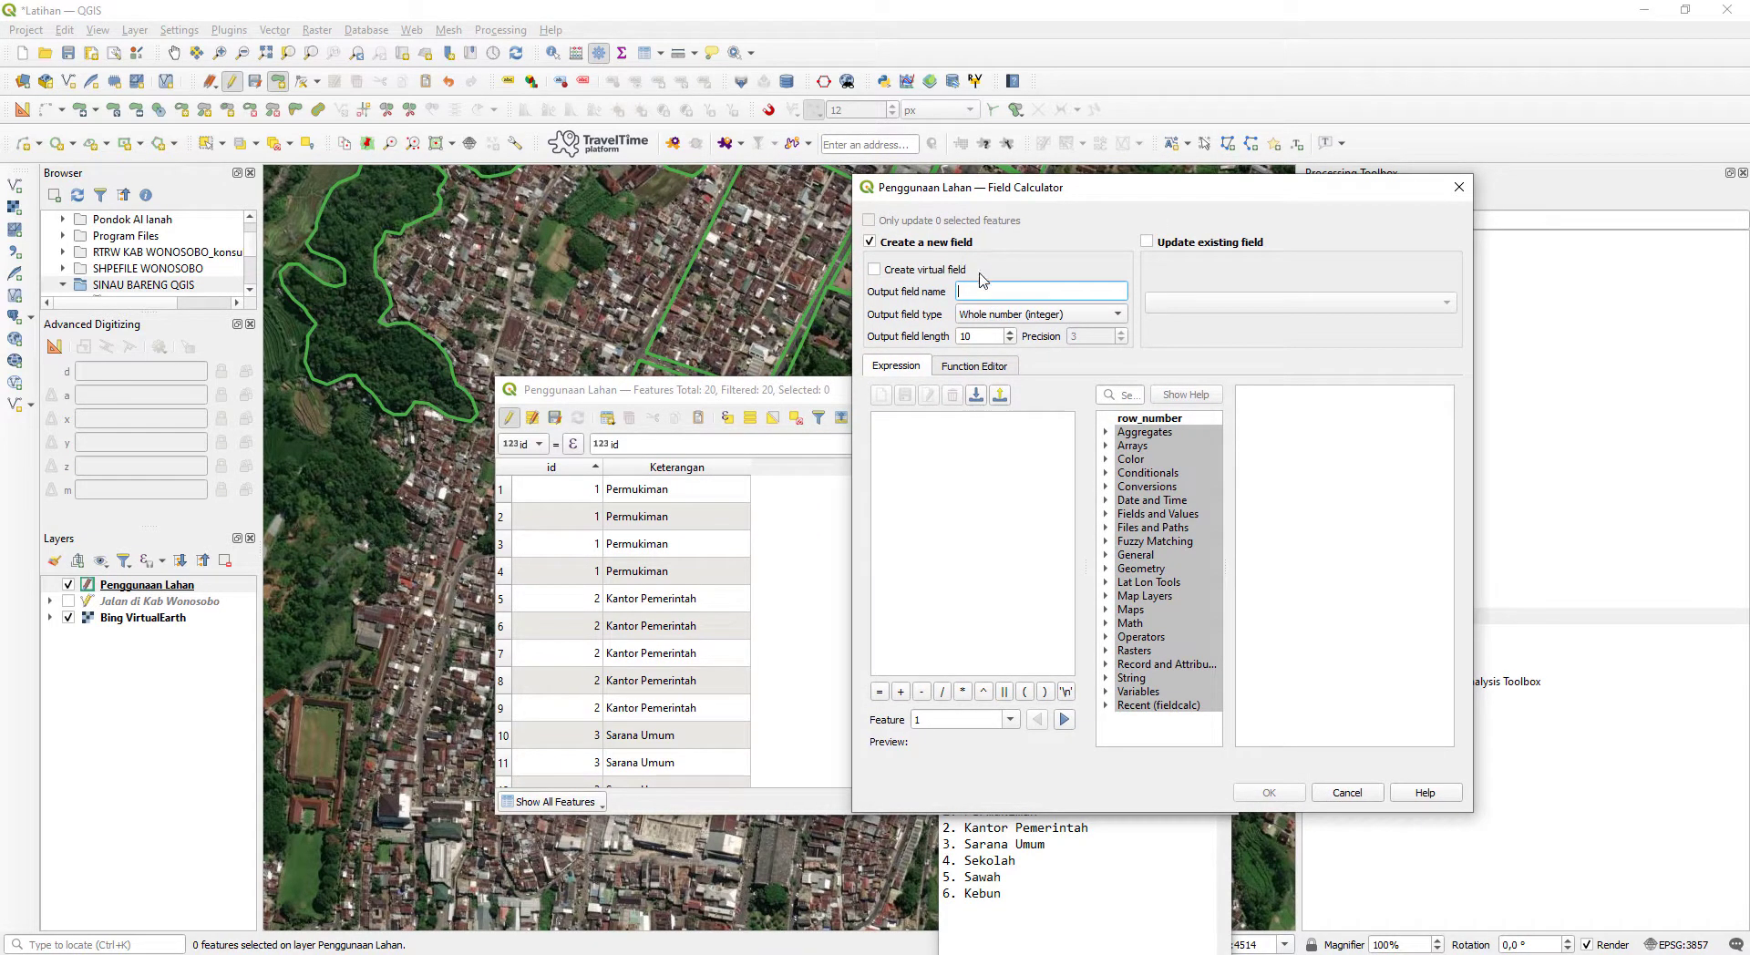
text(Luas (m2)
click(1019, 318)
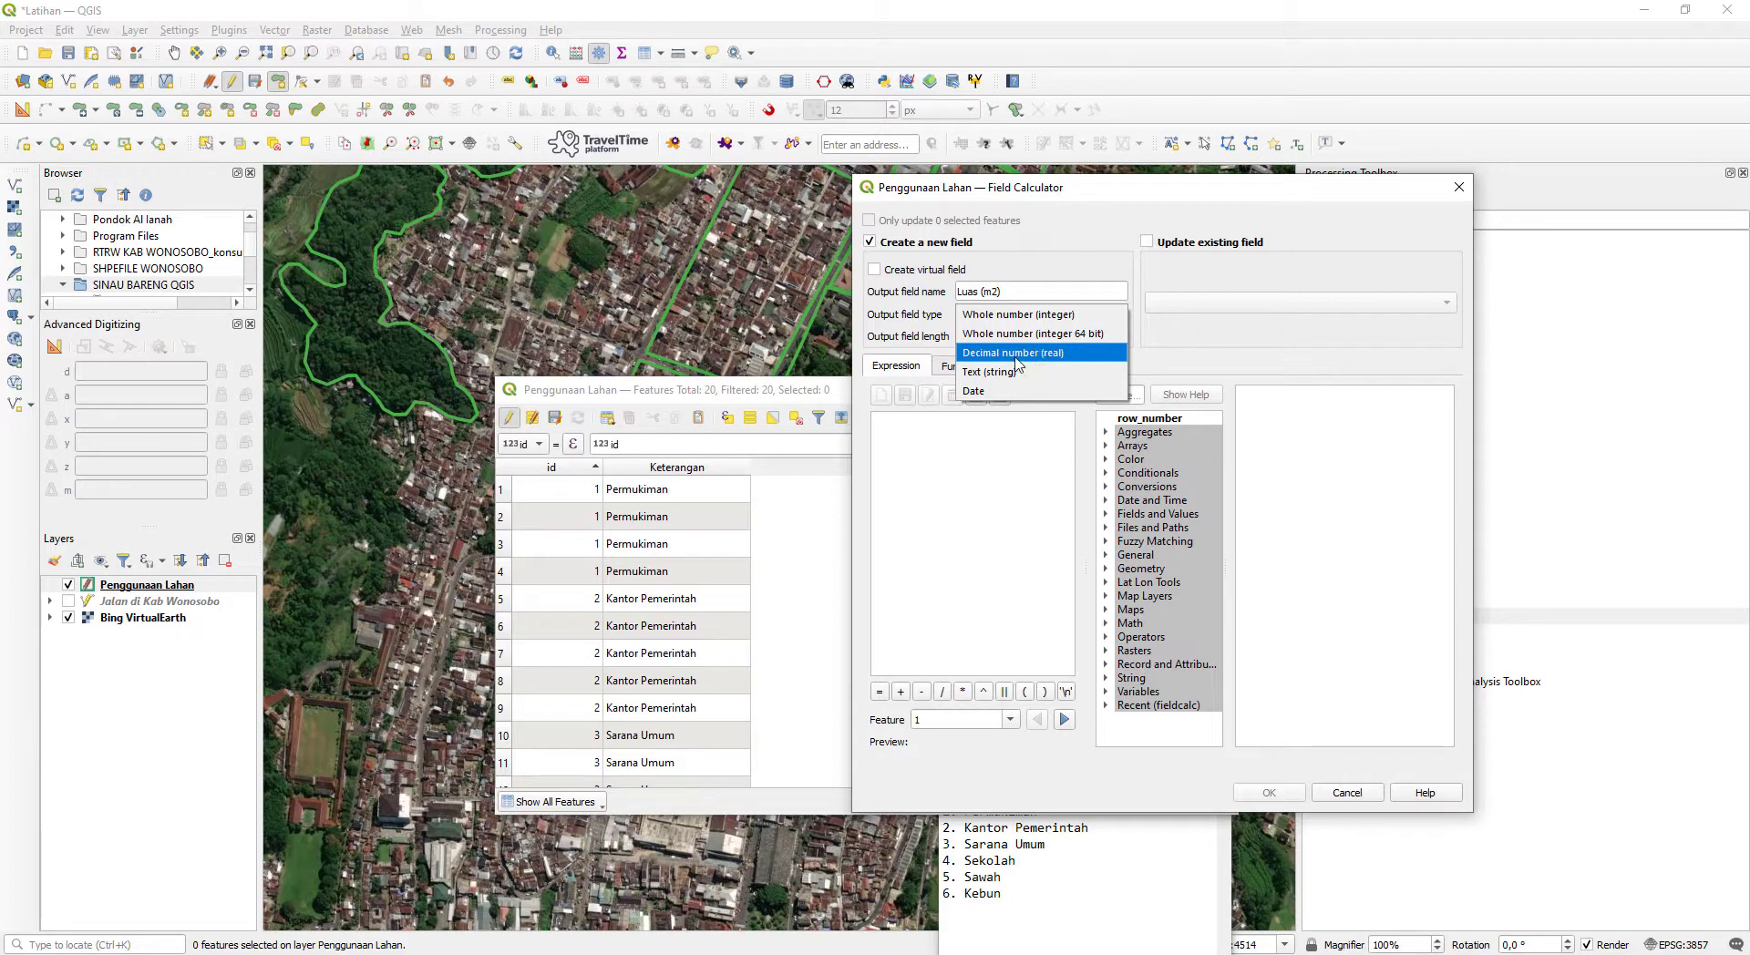
click(1009, 357)
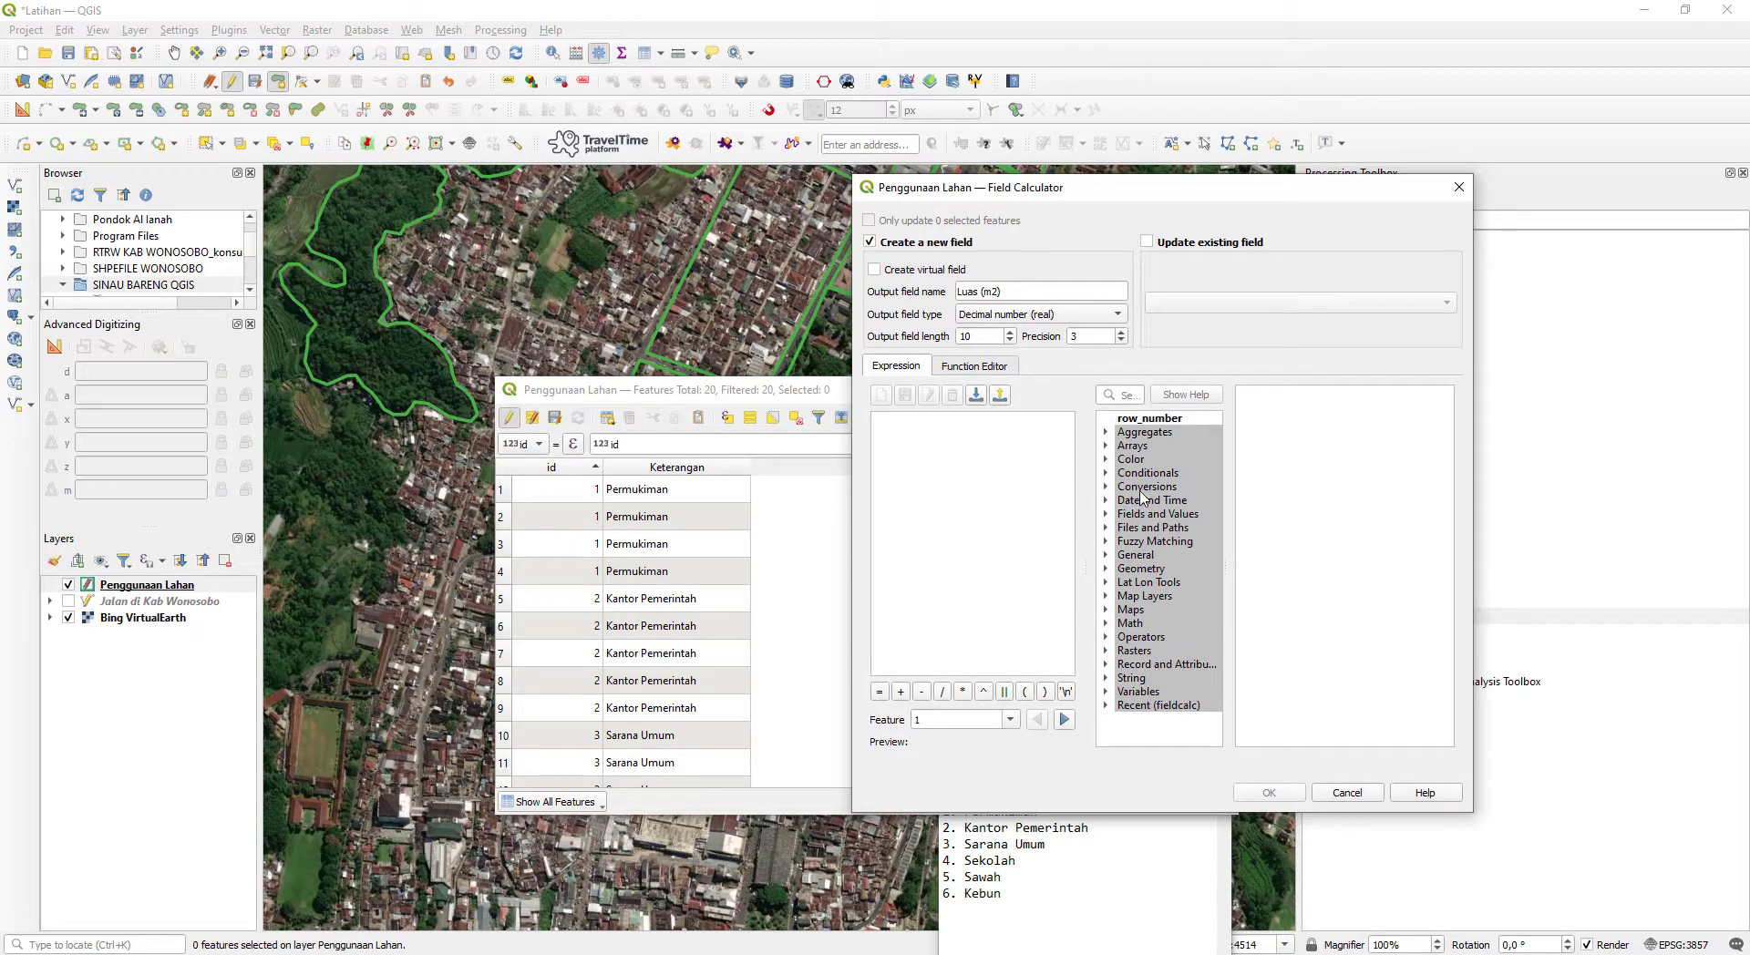
- Enter $area as the expression for the Luas (m2) field and create the field
click(1106, 570)
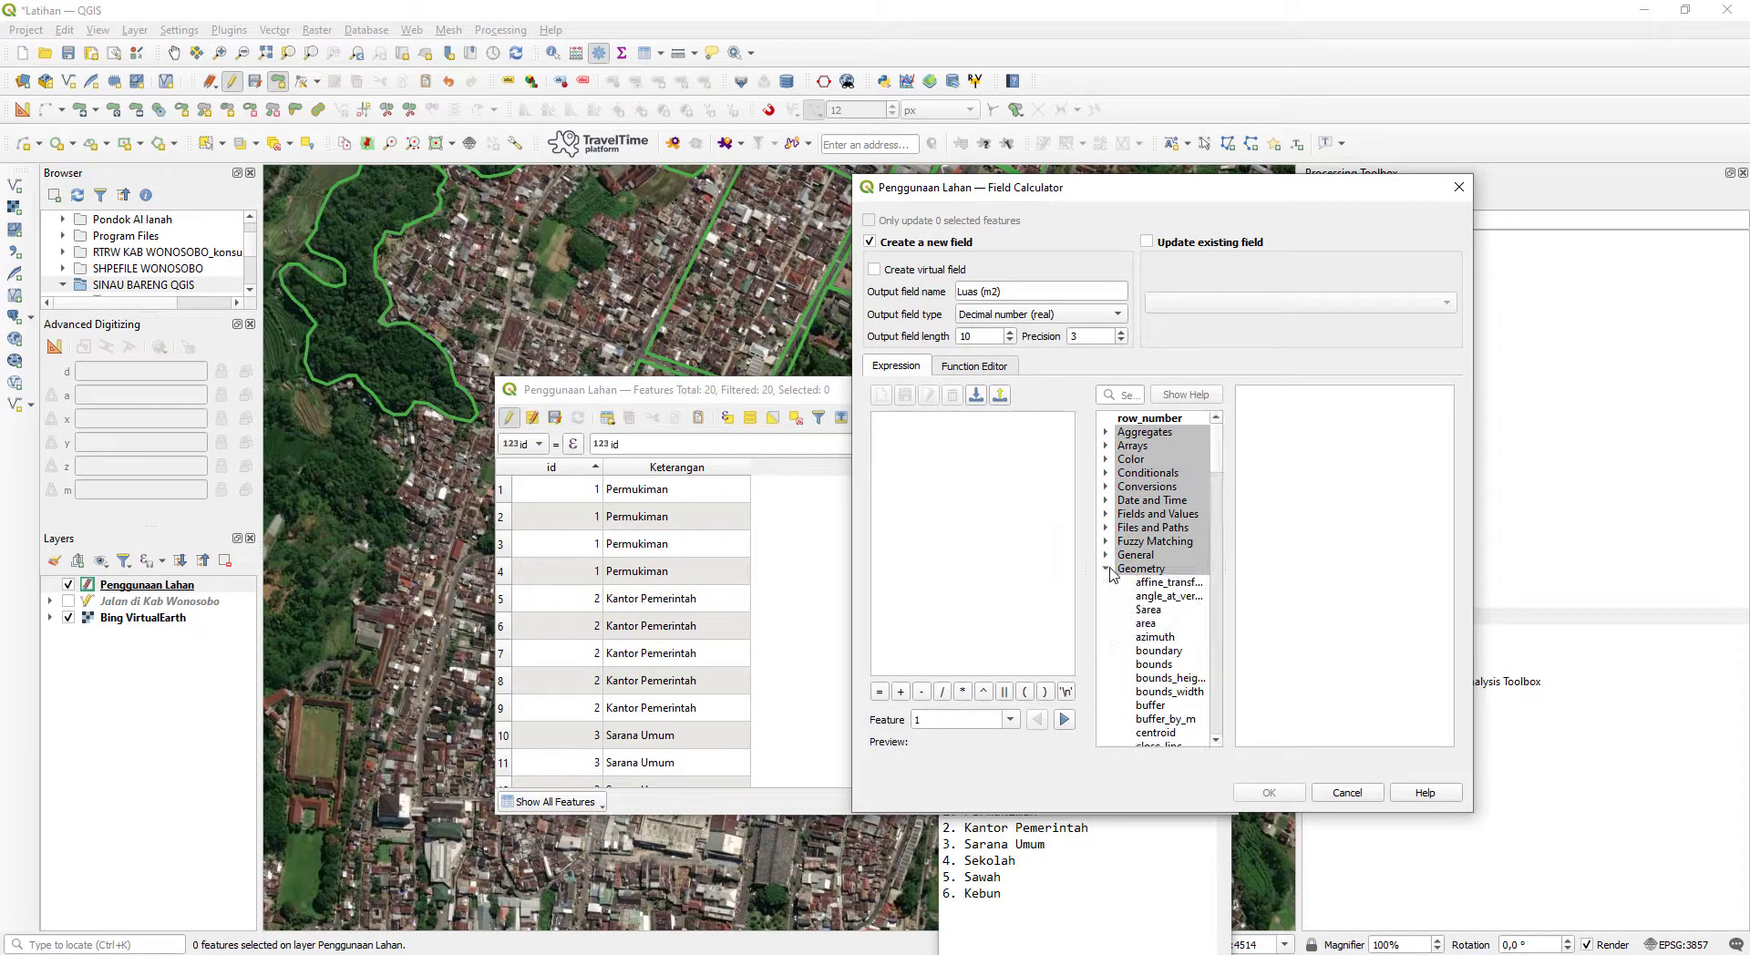
double_click(1153, 627)
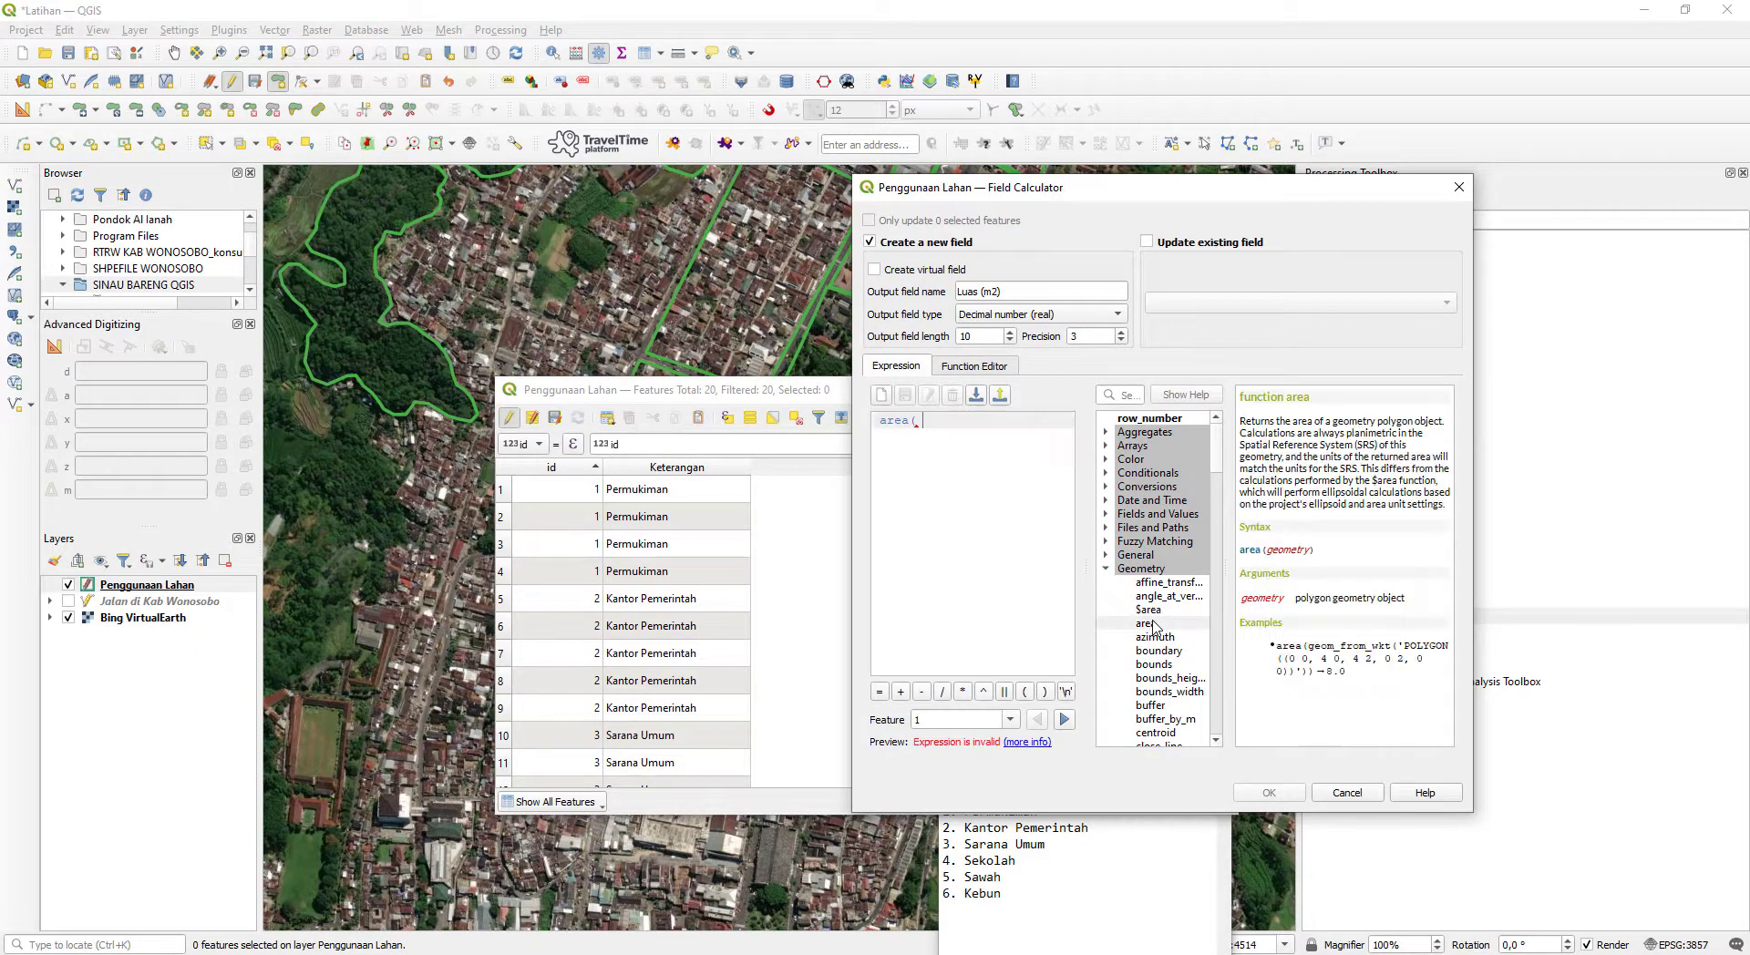
double_click(1150, 609)
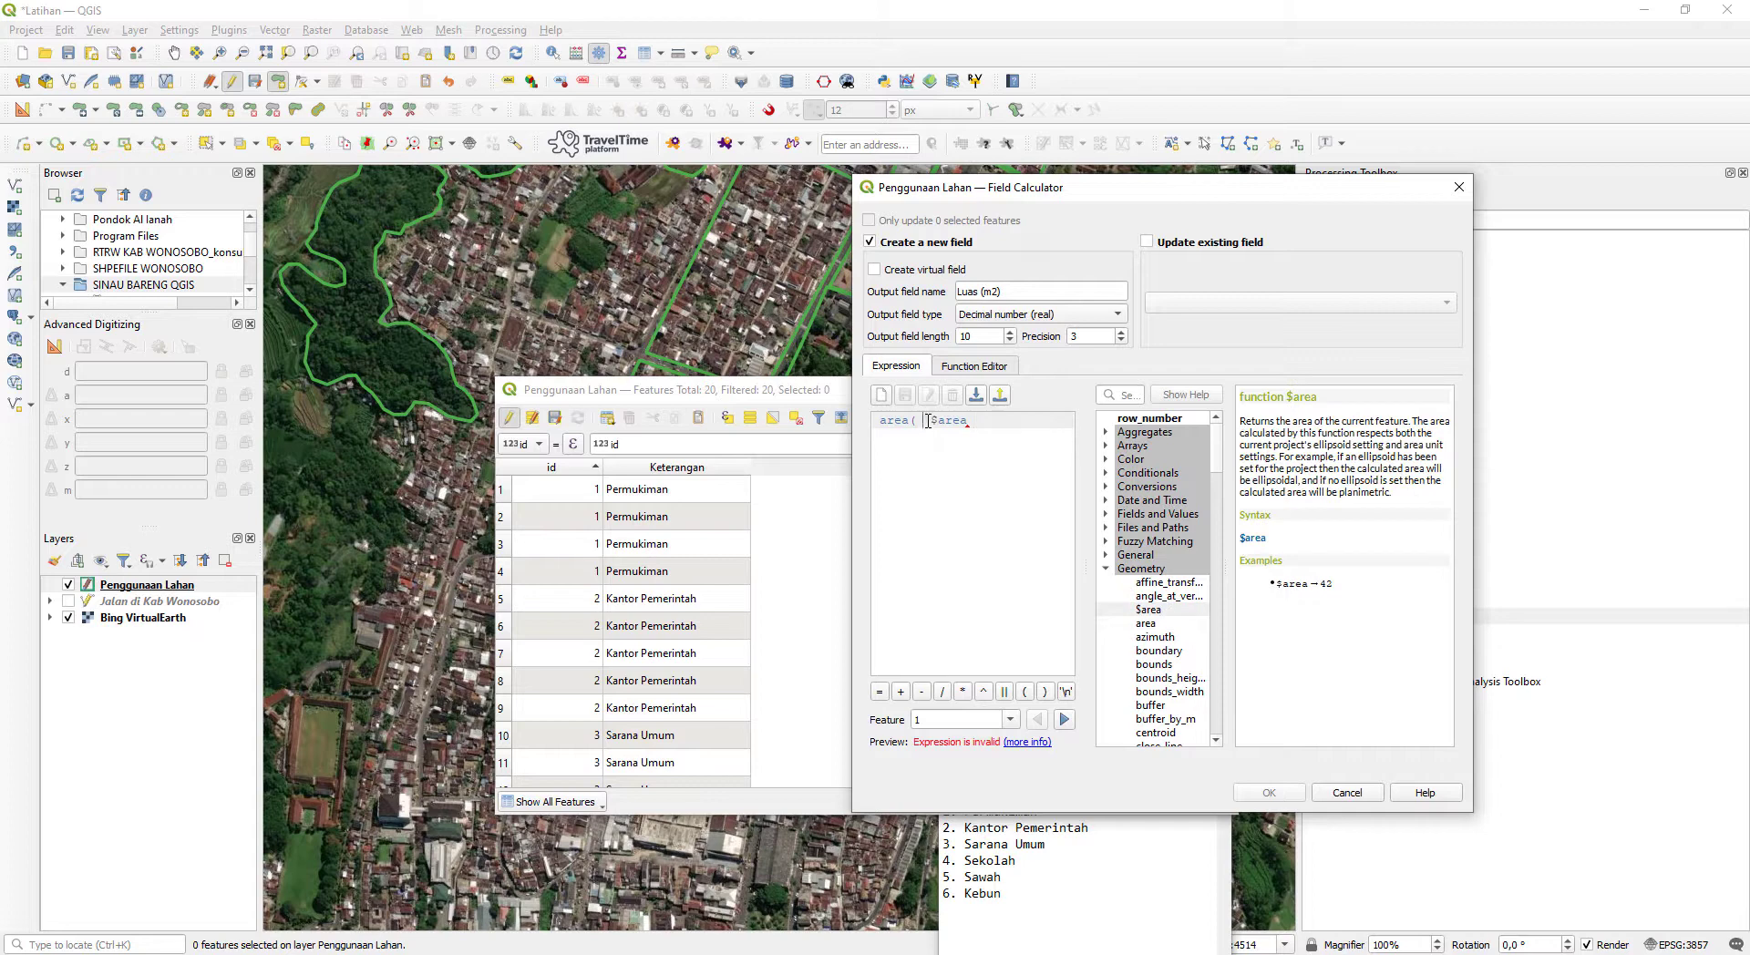
key(BackSpace)
key(BackSpace)
key(BackSpace)
key(BackSpace)
key(BackSpace)
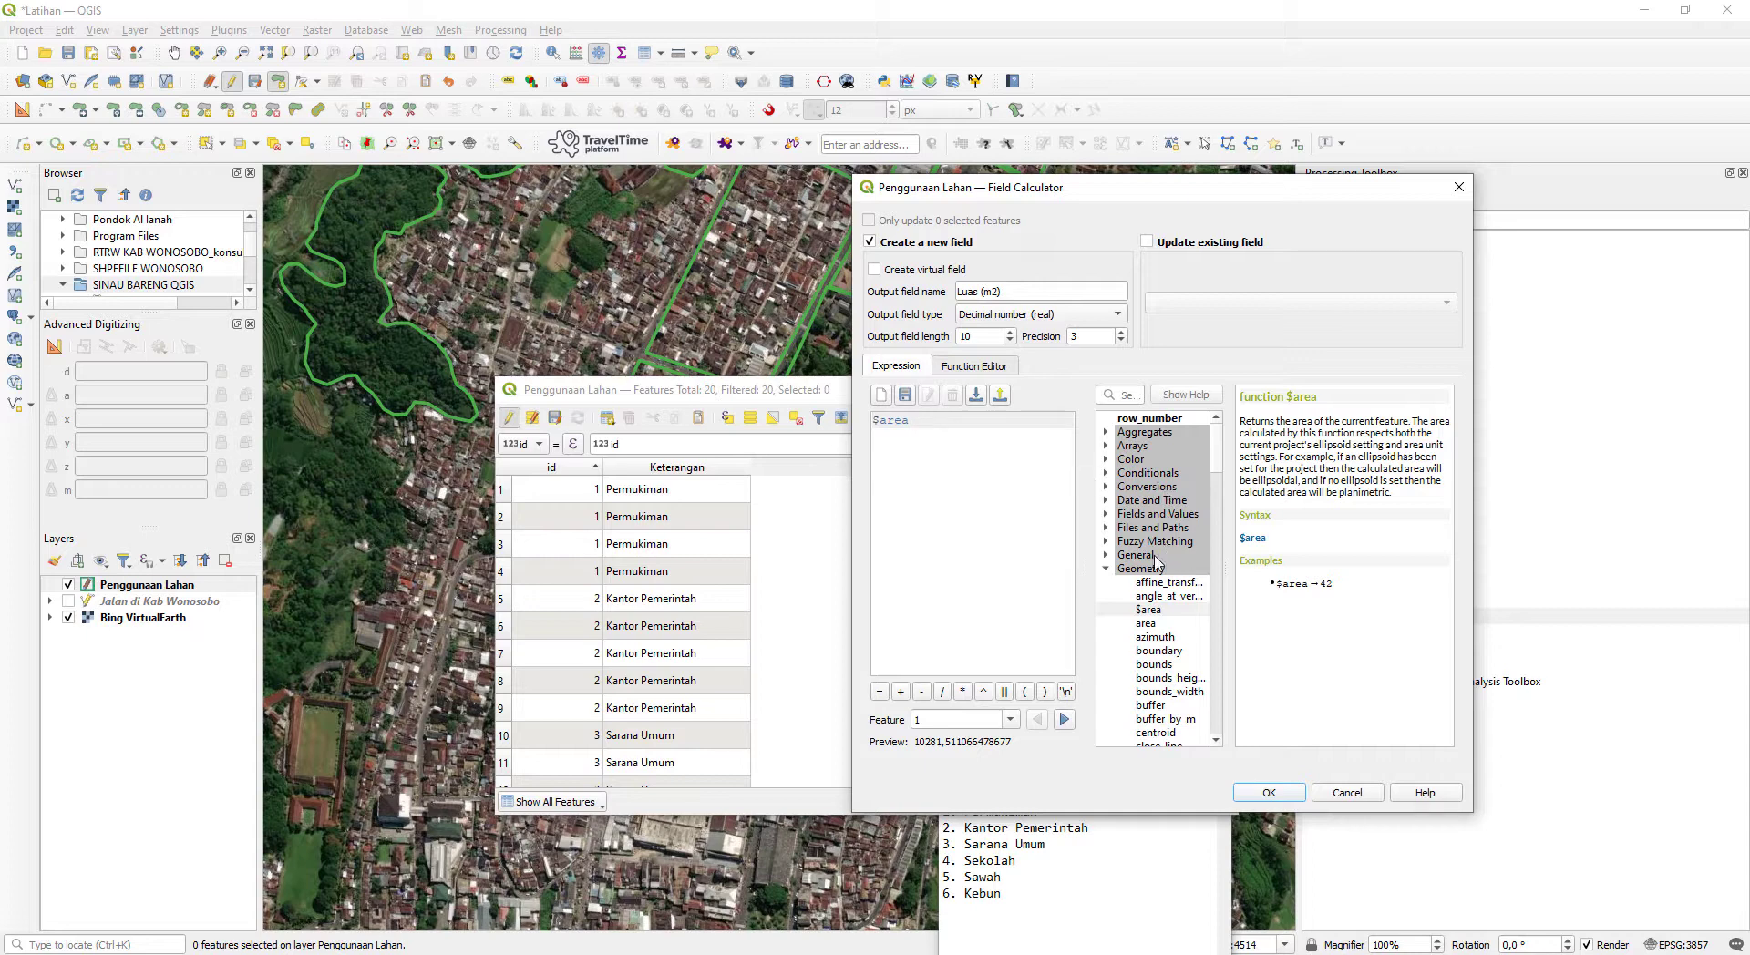
click(1269, 793)
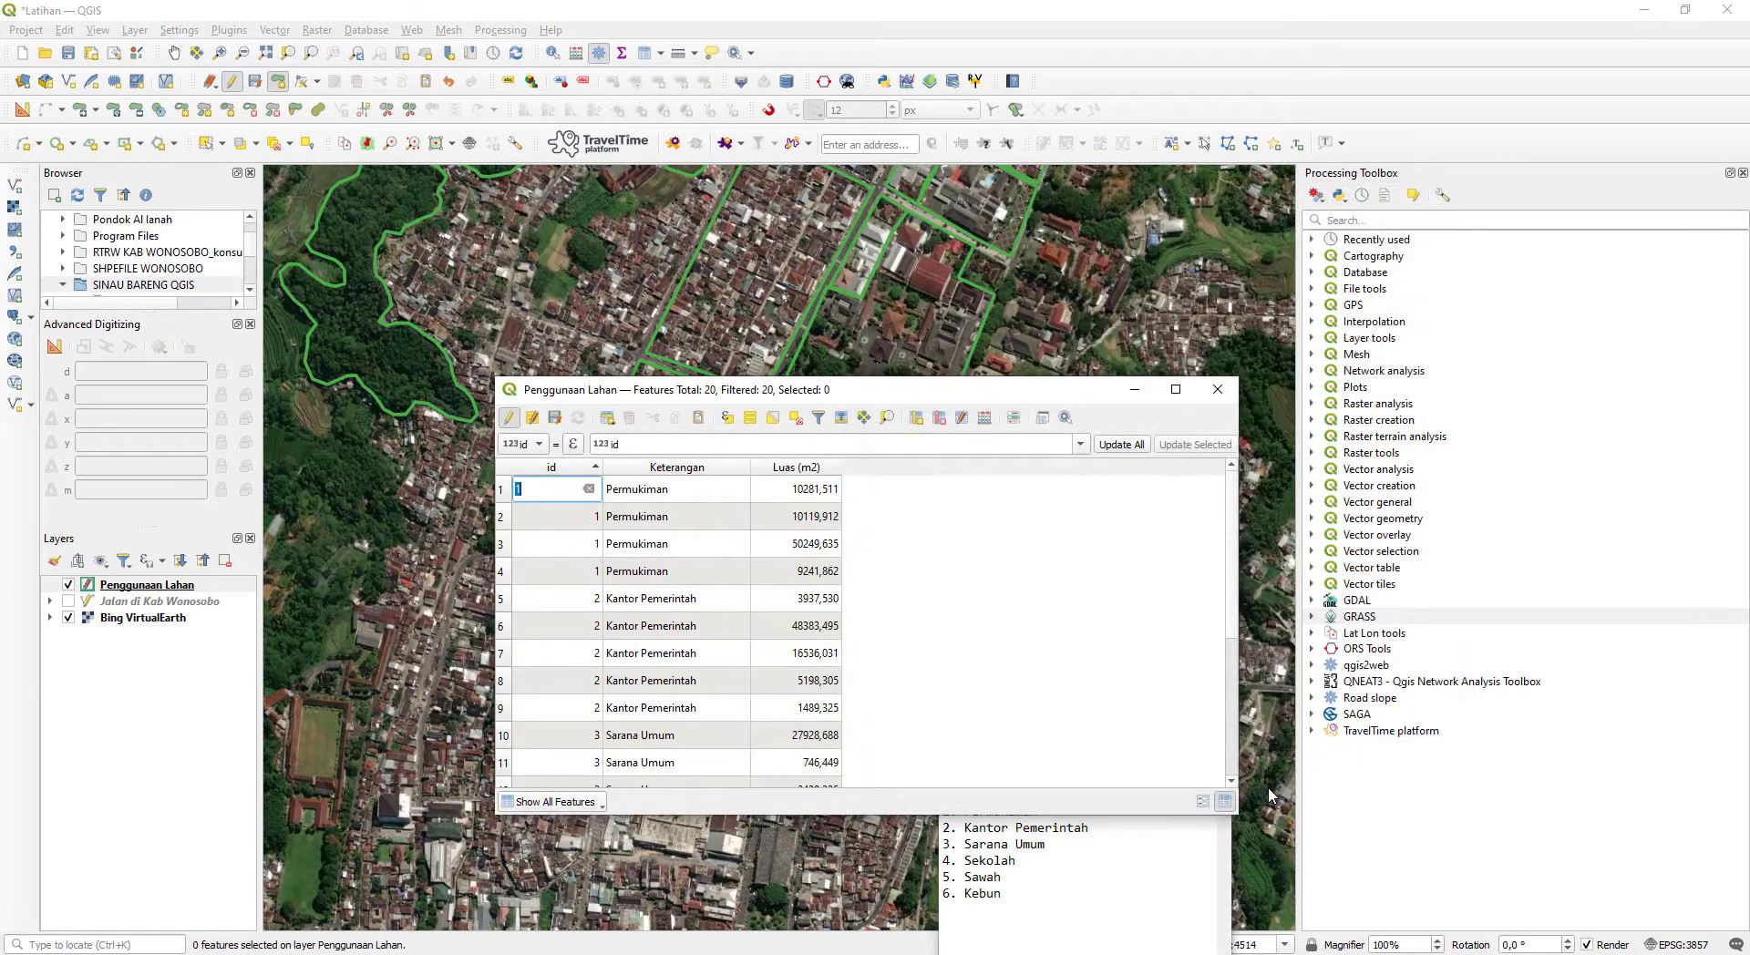
- Review the Luas (m2) values, locate the first Permukiman row's polygon on the map, and clear the selection
click(814, 492)
click(939, 546)
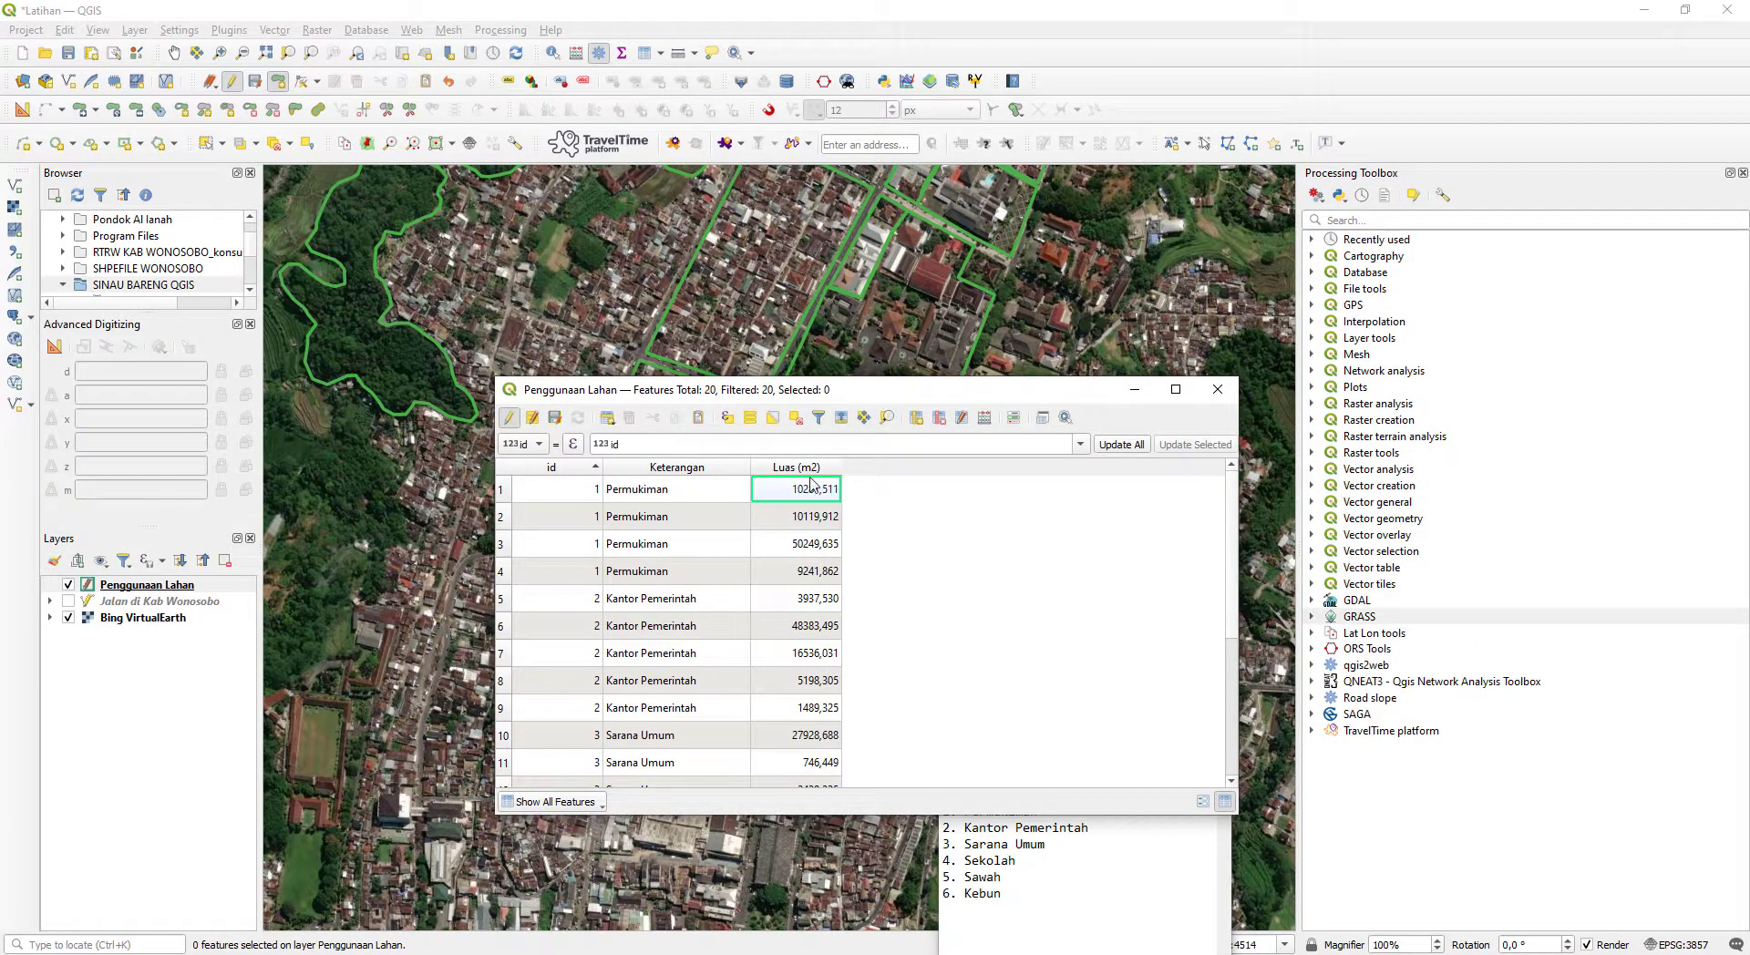
scroll(807, 693, down, 3)
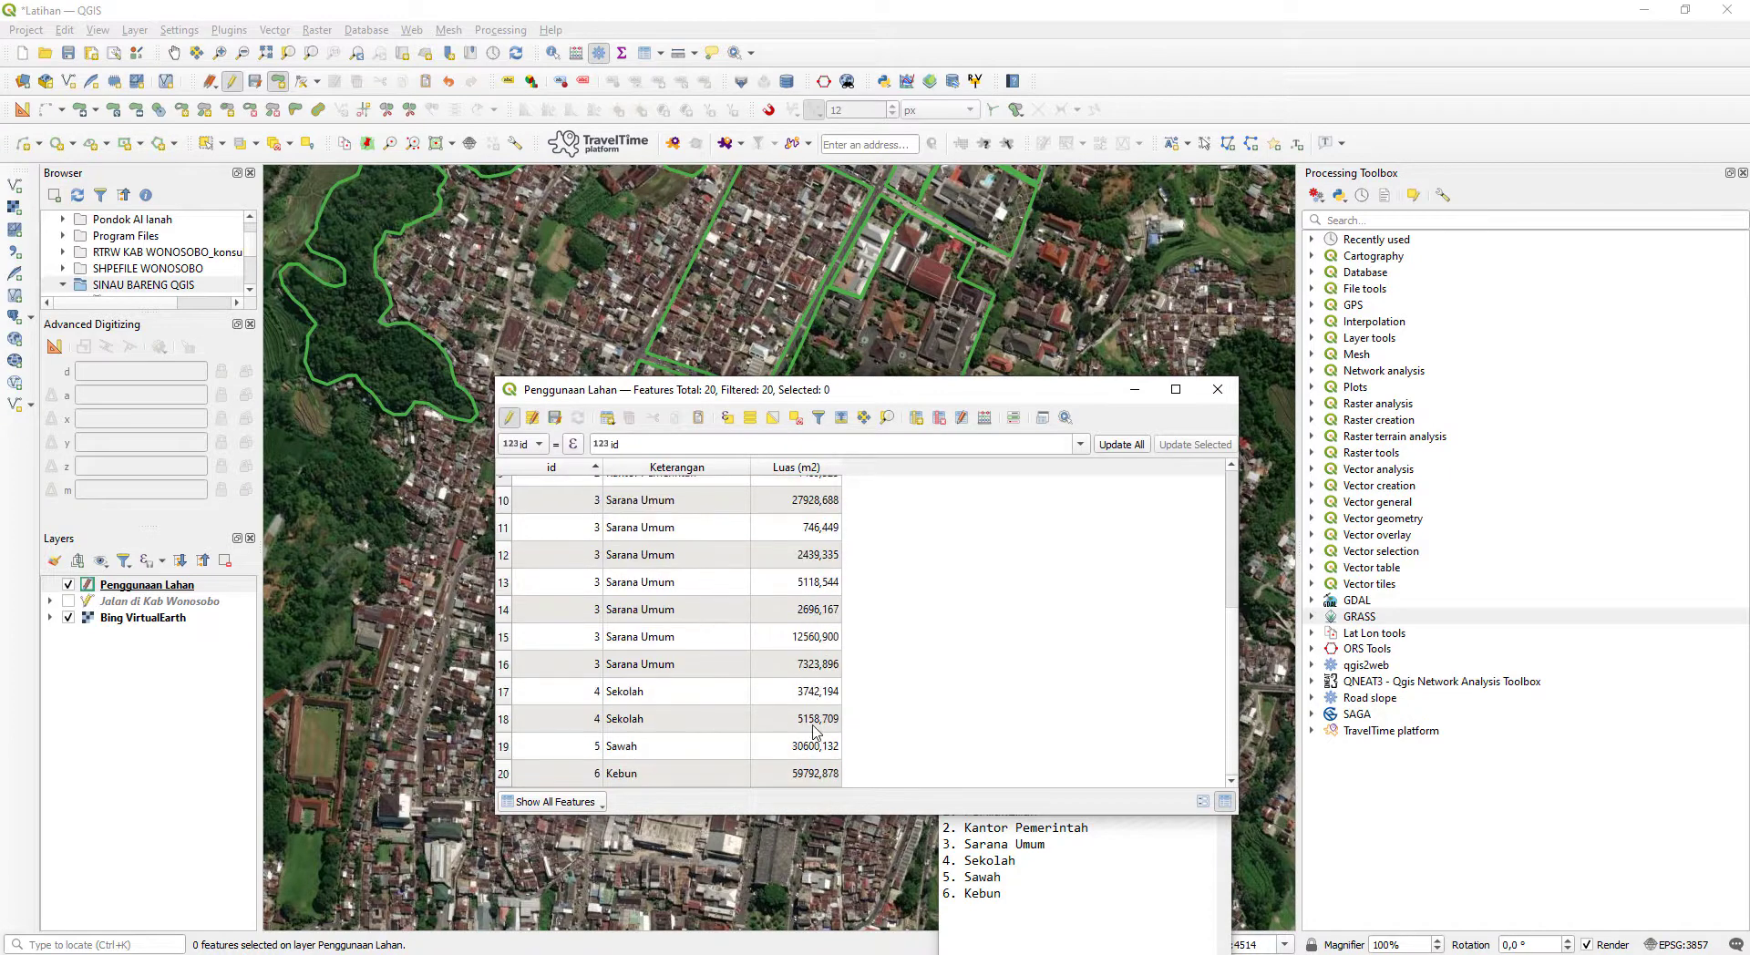
scroll(811, 702, up, 3)
scroll(811, 629, down, 2)
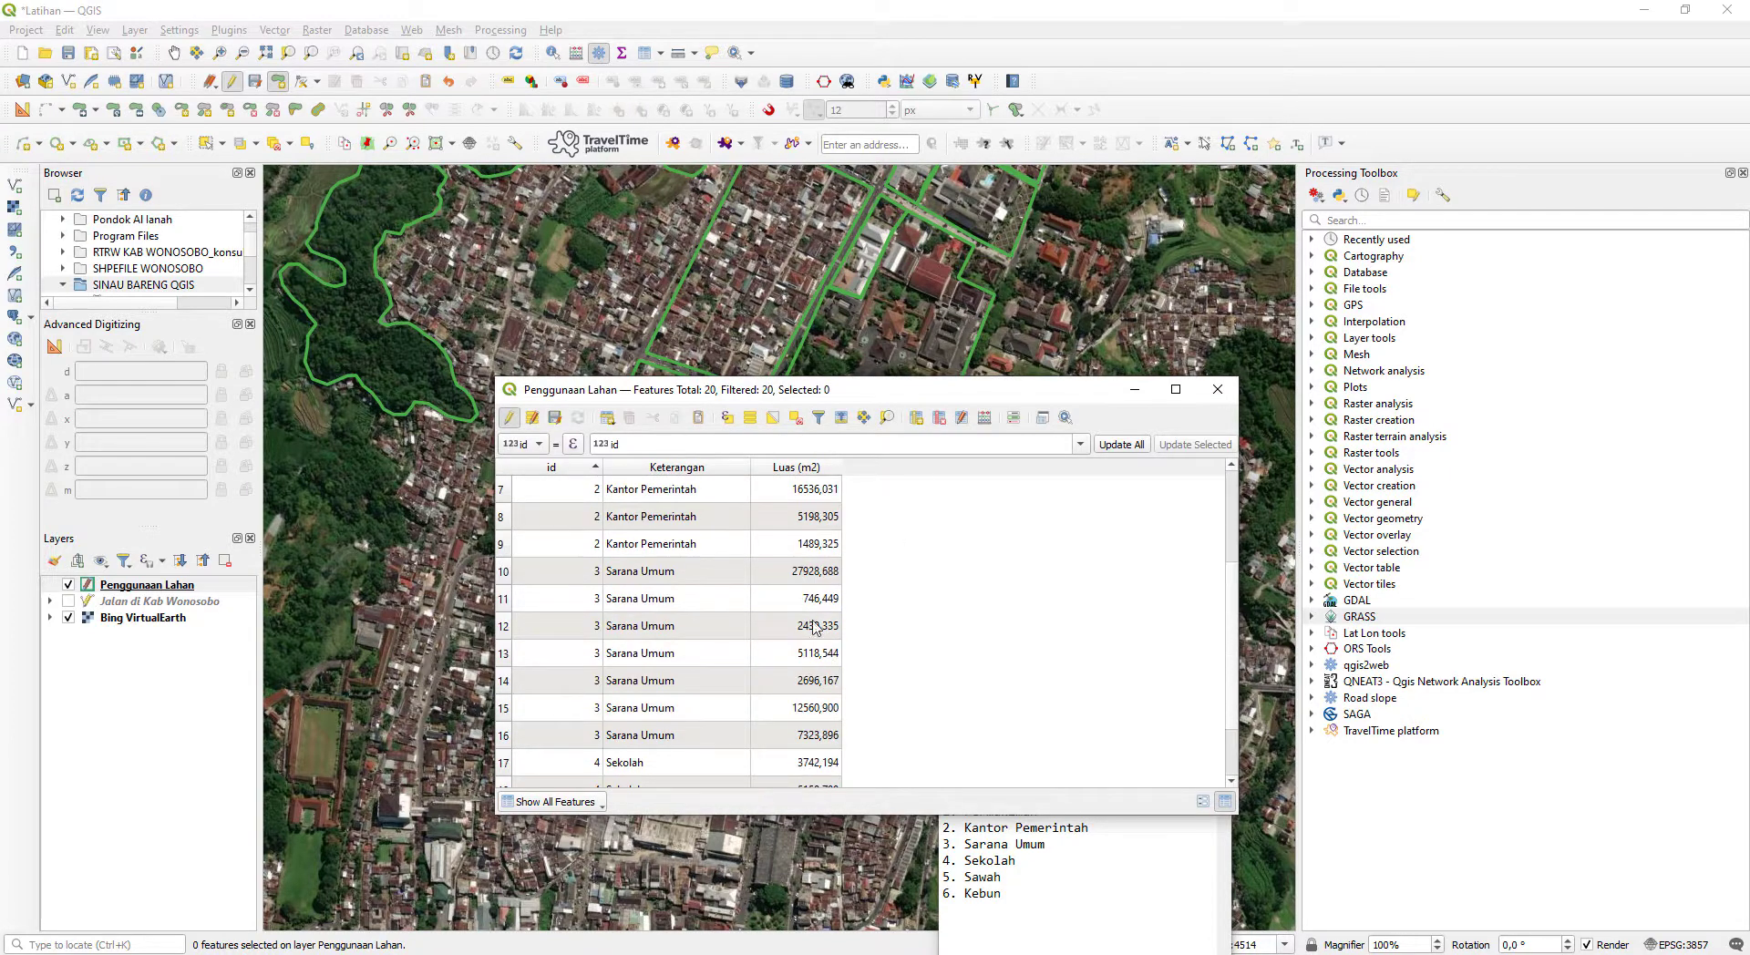
scroll(807, 615, up, 2)
click(500, 489)
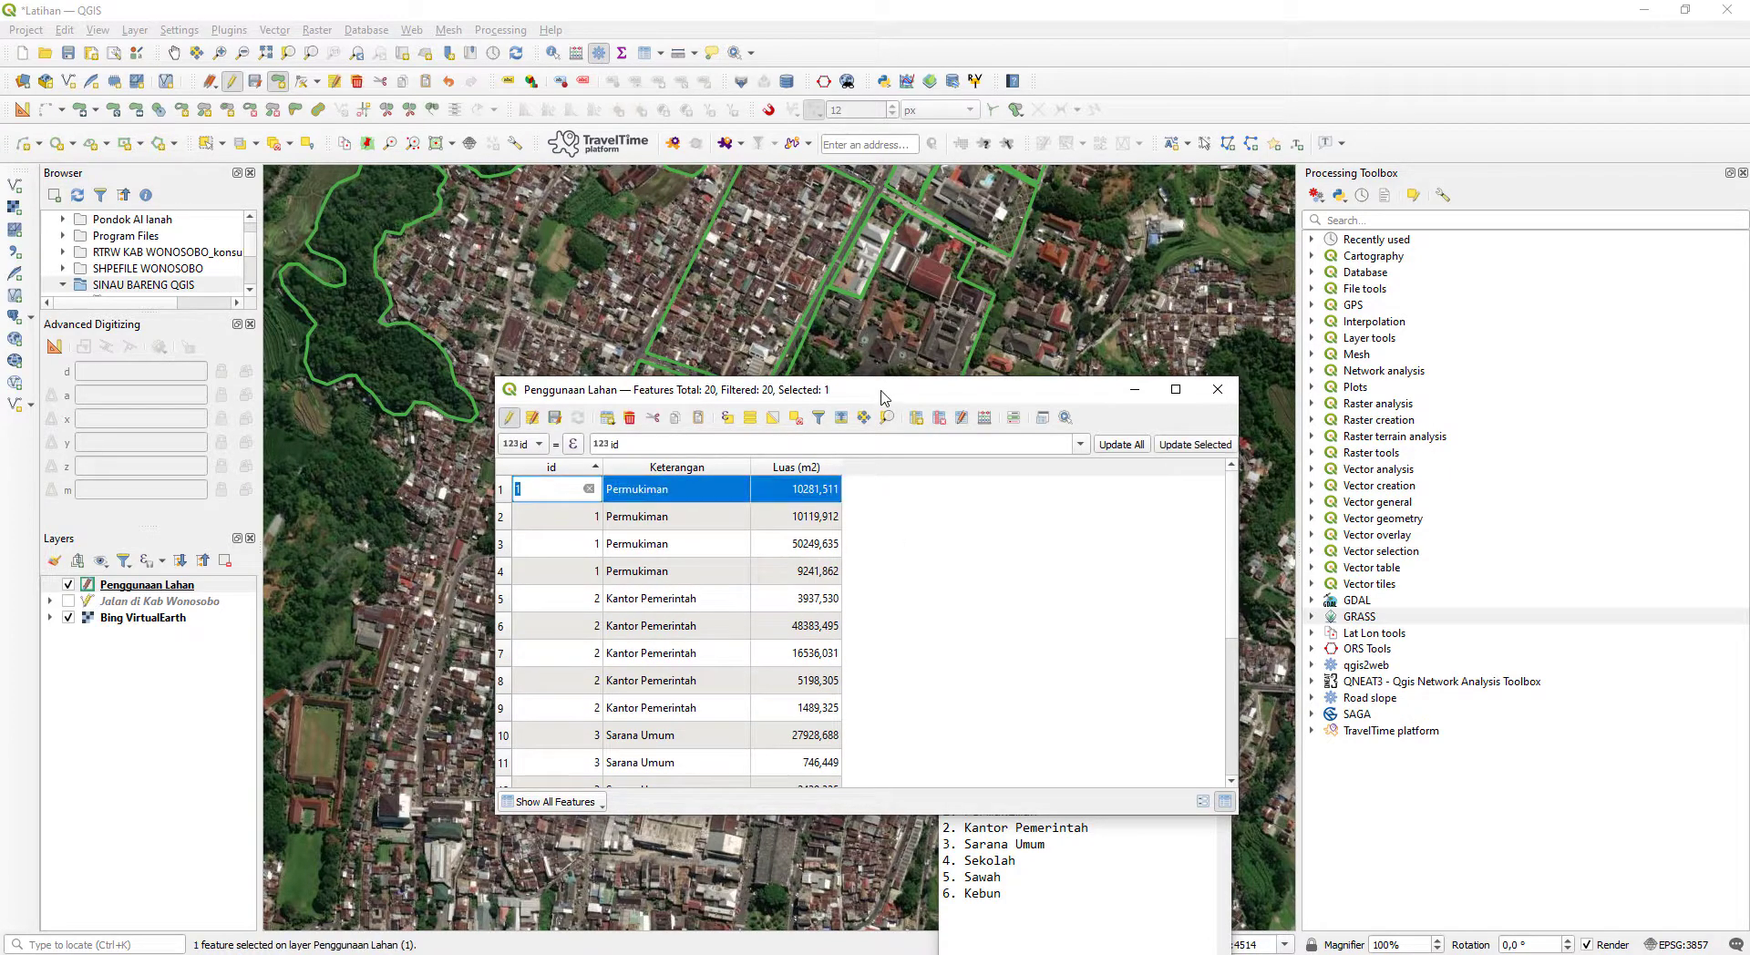
drag(882, 392, 1398, 412)
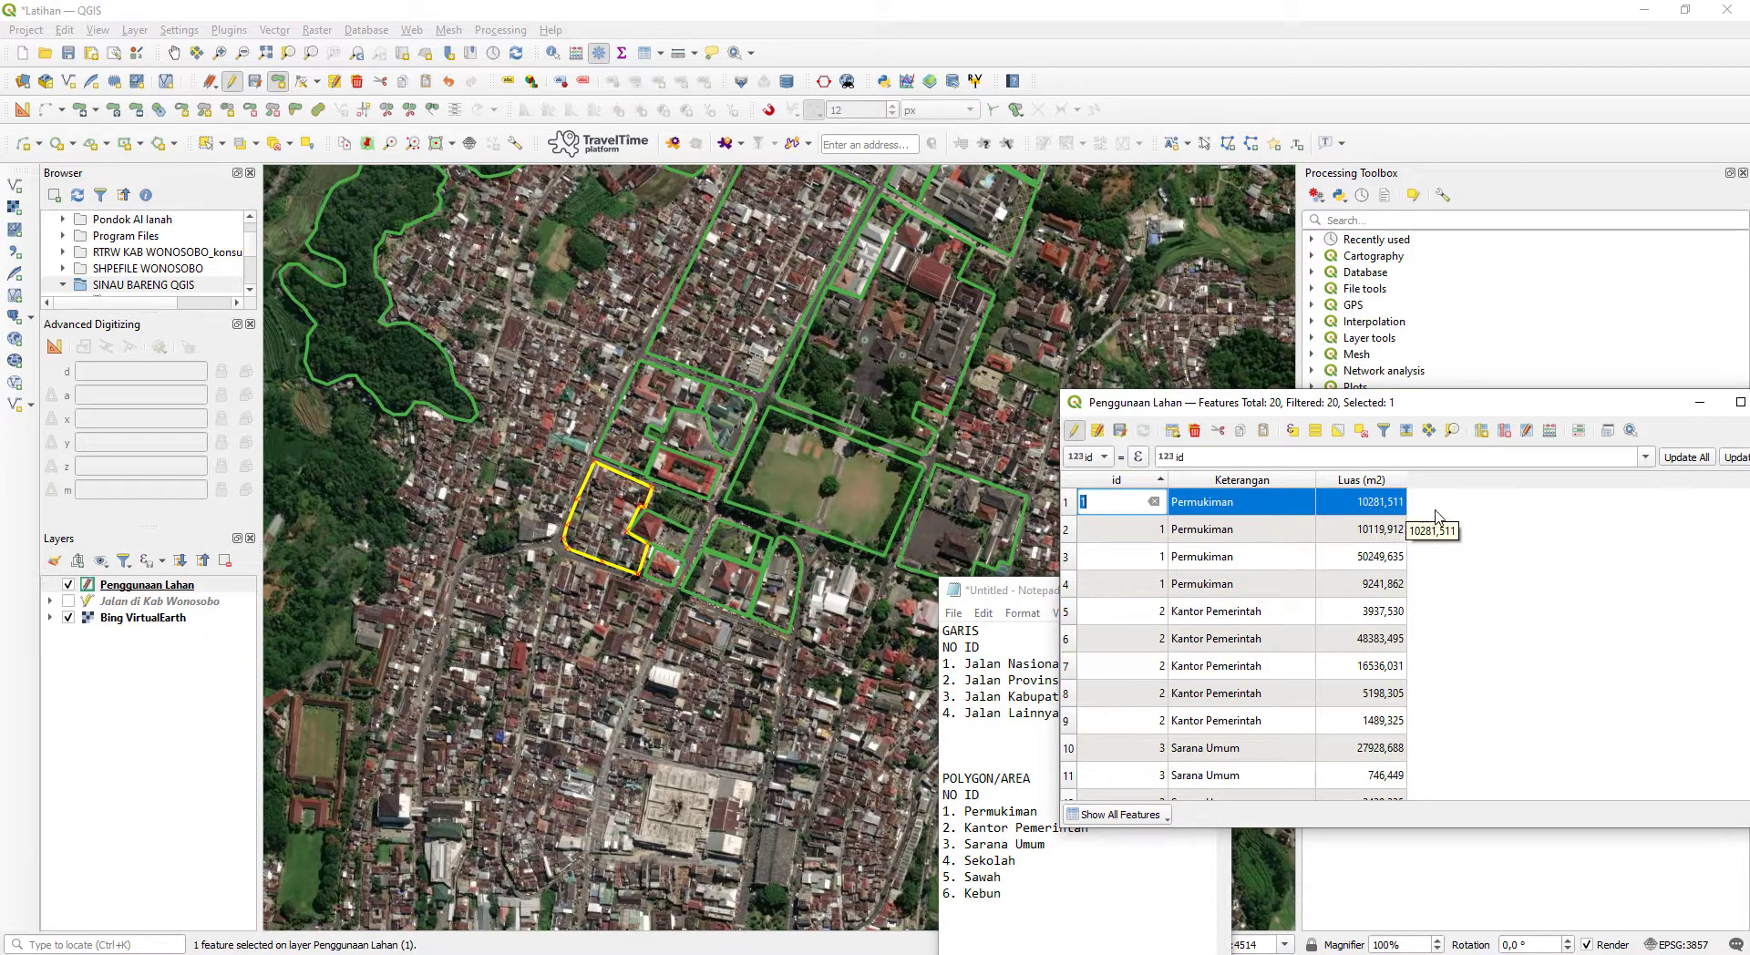
drag(1586, 409, 1233, 418)
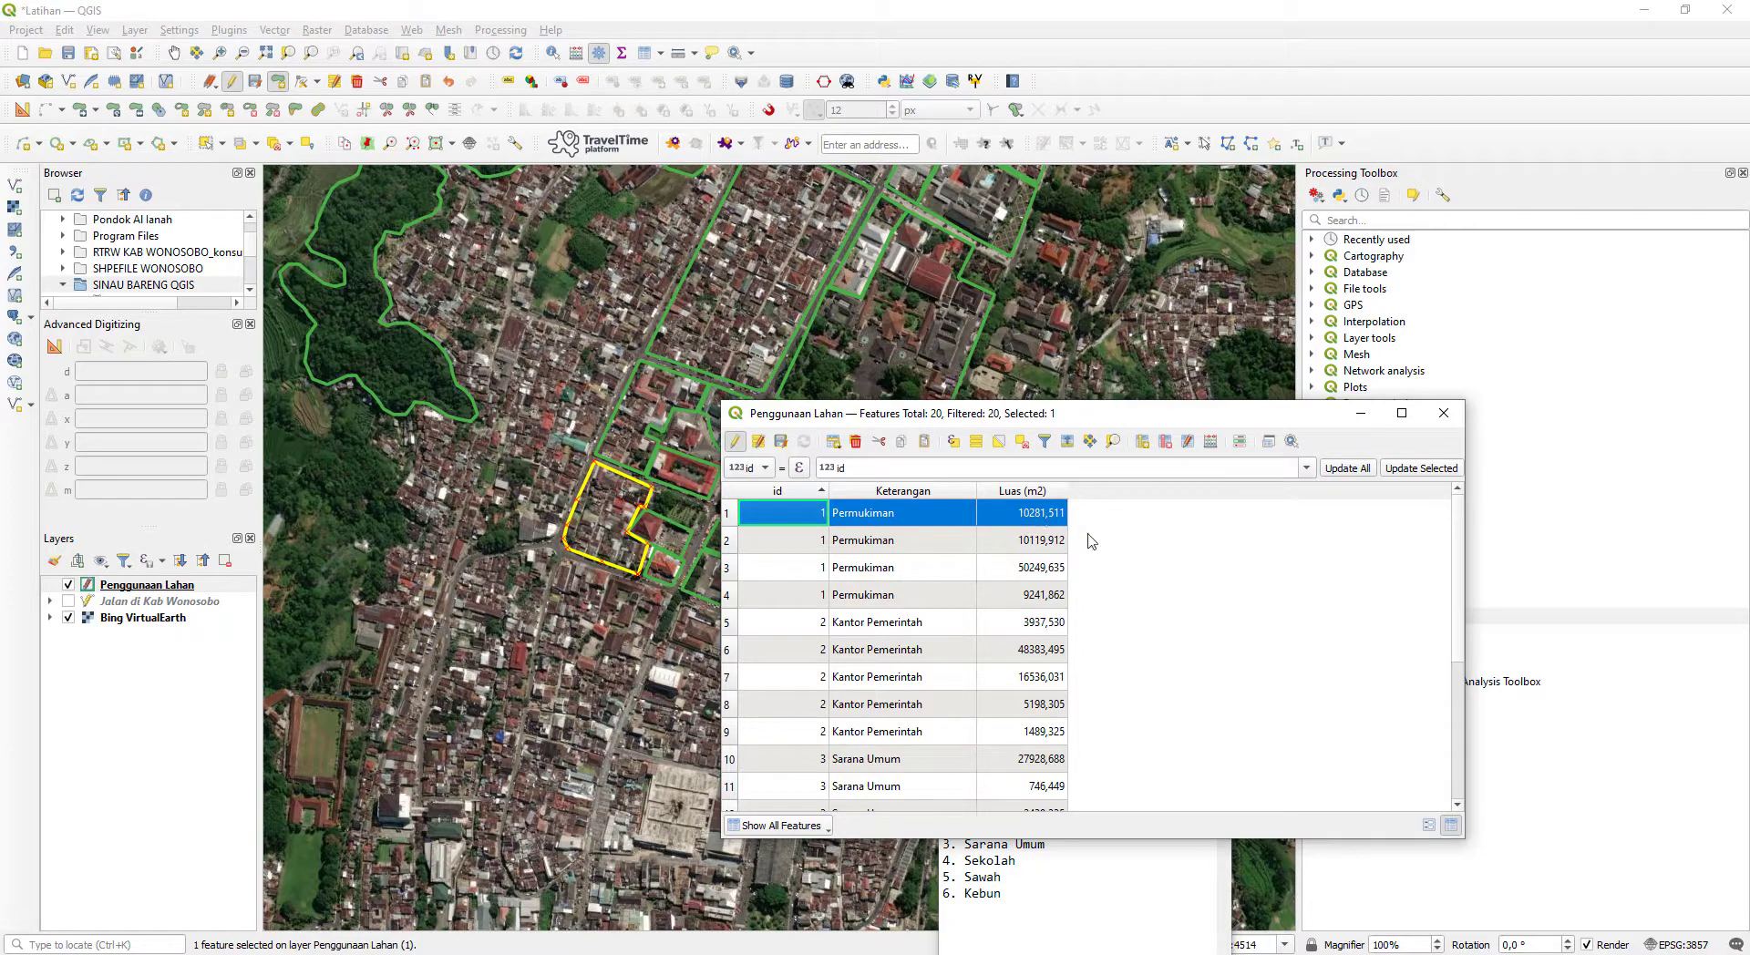
click(1019, 444)
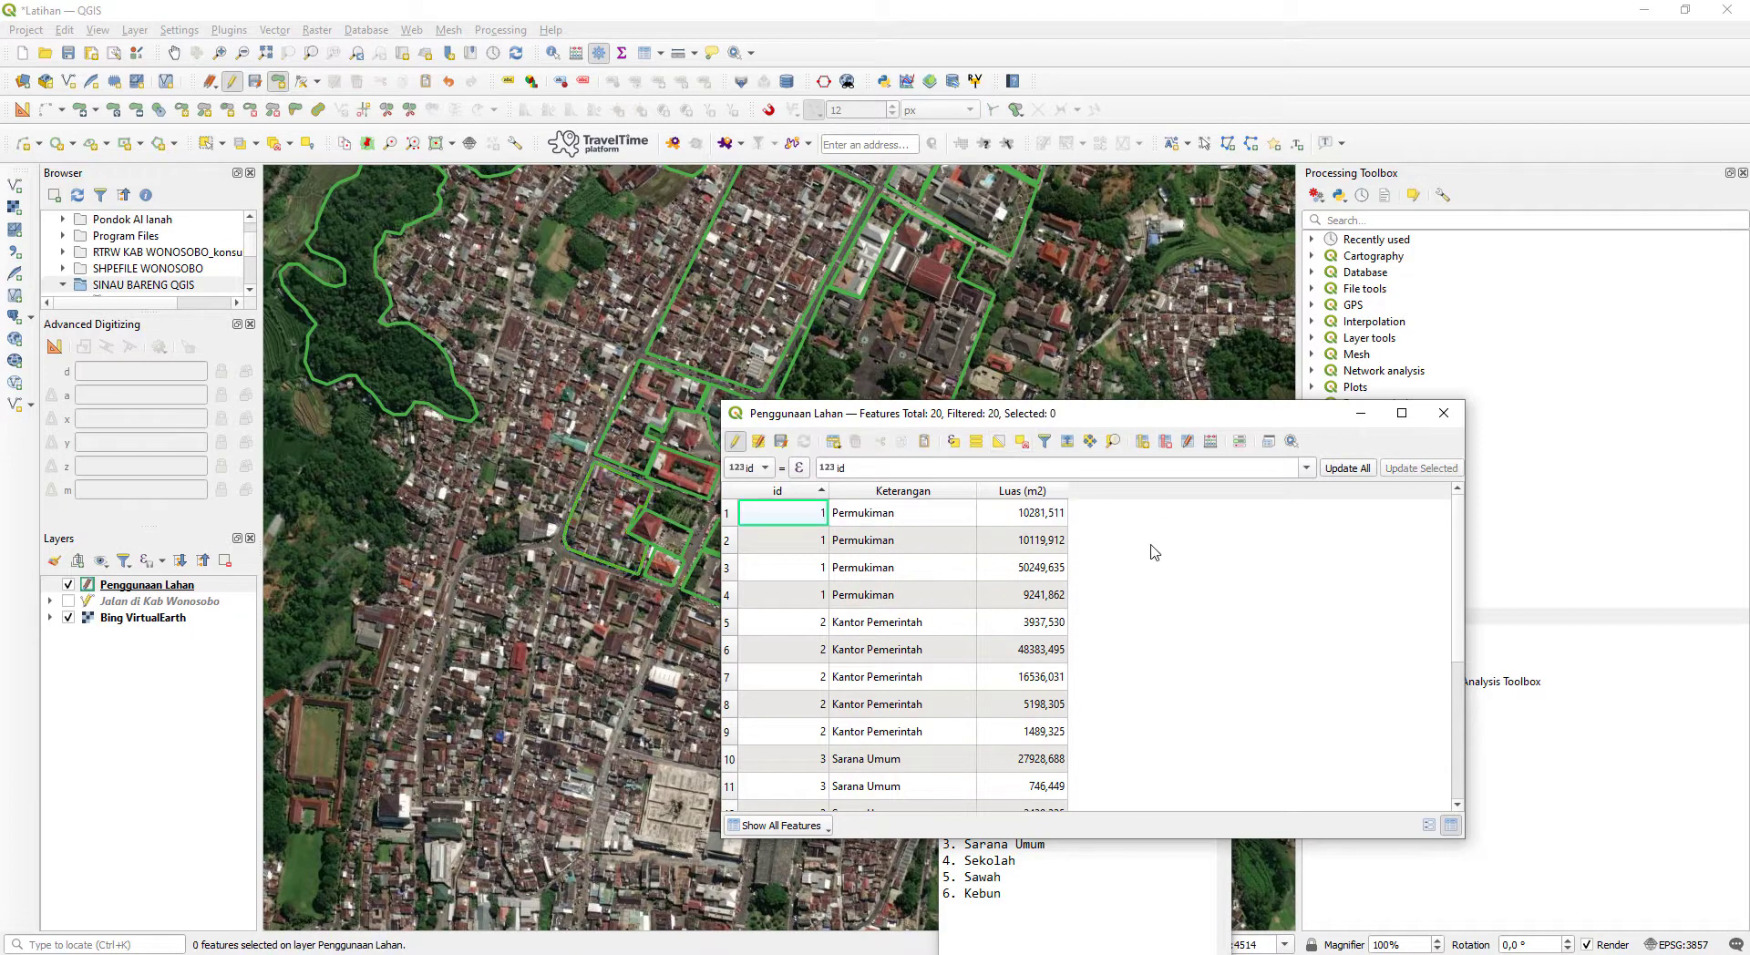
- Set up a new virtual calculated field named Luas (ha) with the type Decimal number (double)
click(1215, 442)
click(923, 272)
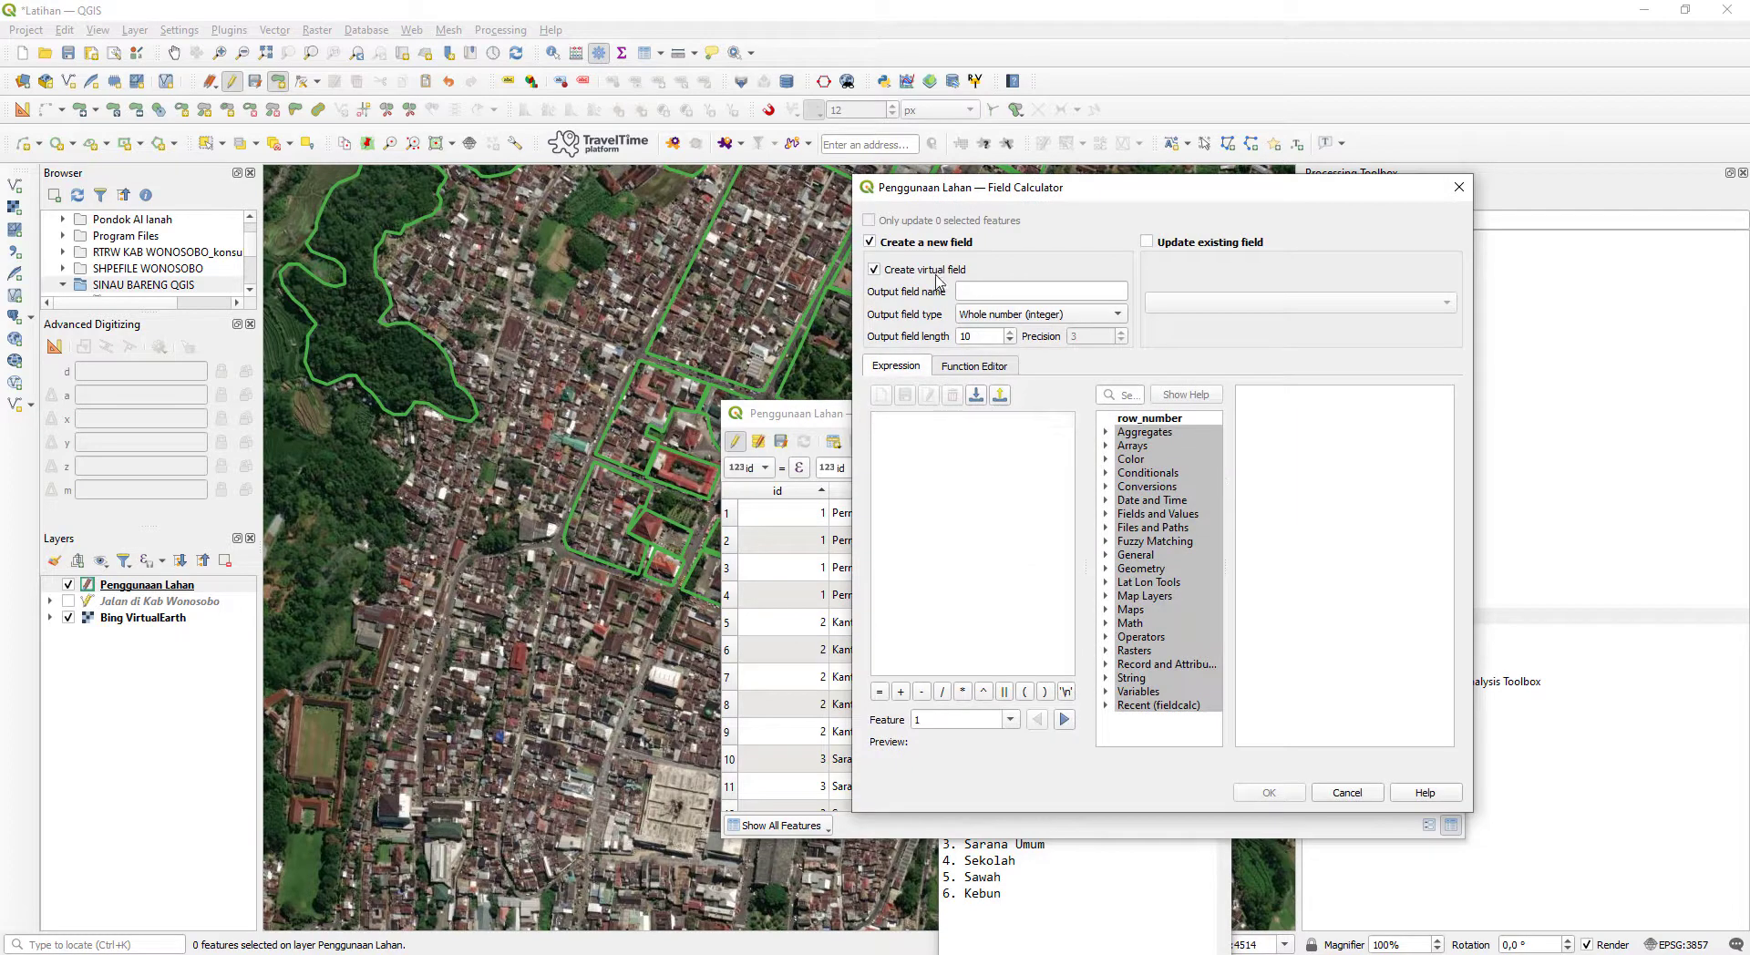
click(1002, 289)
text(Luas (ha)
click(1050, 319)
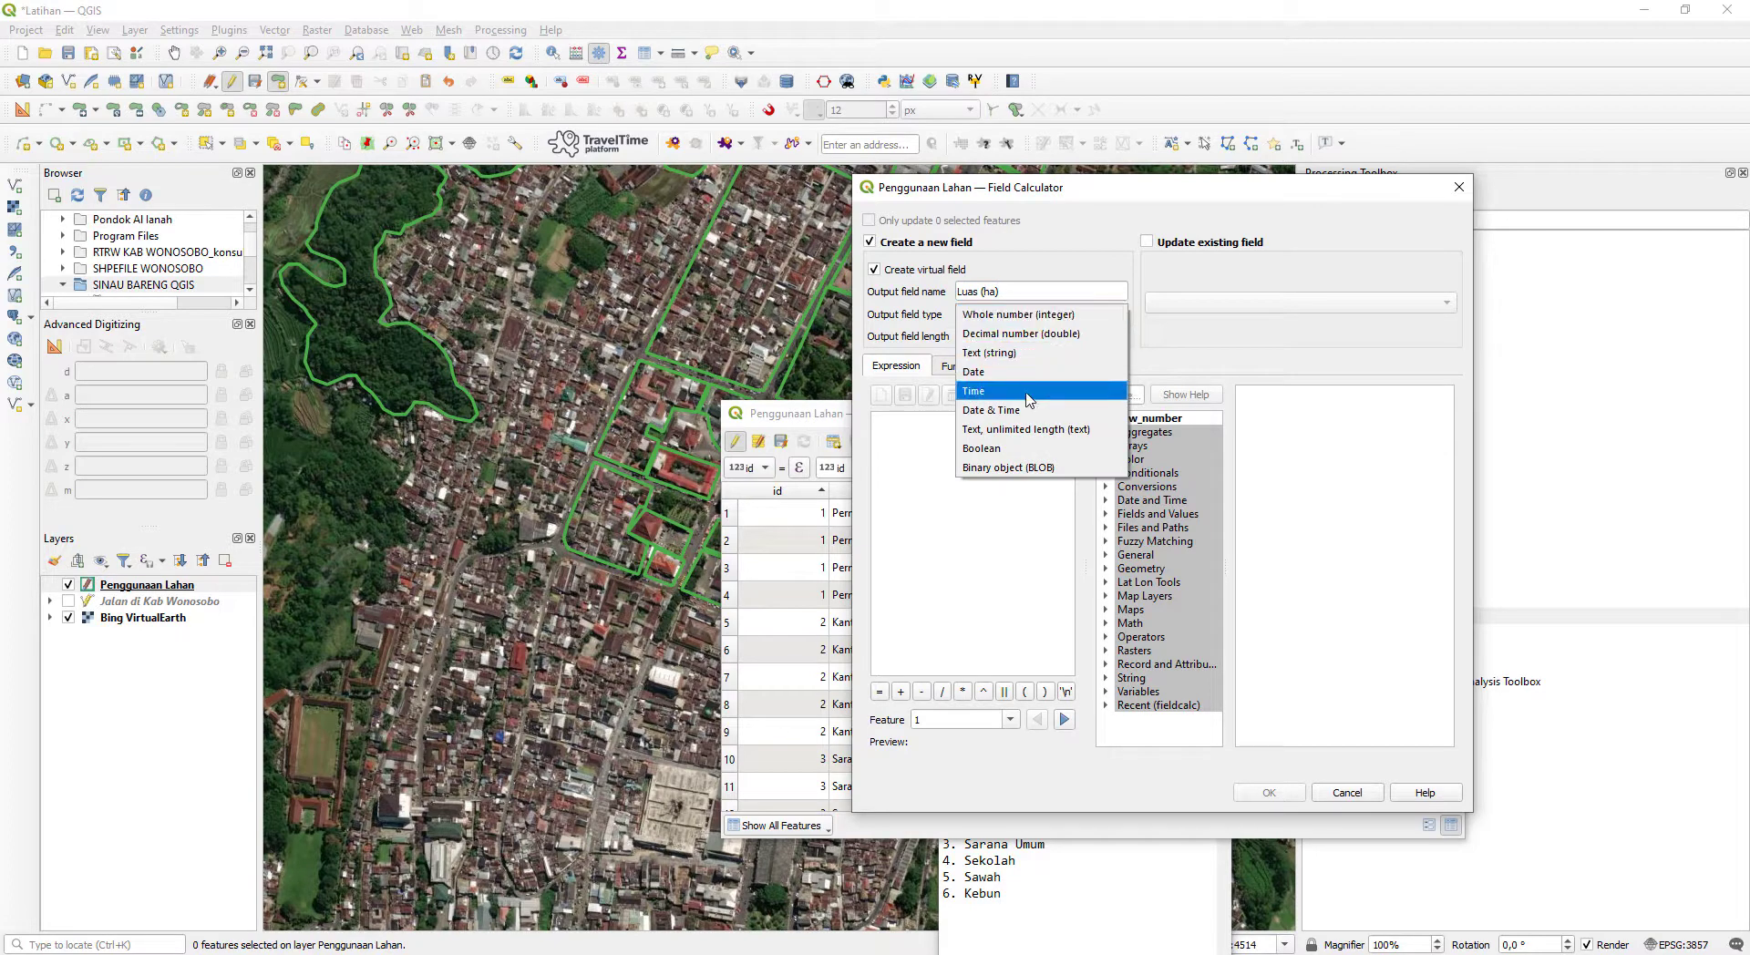
click(1047, 334)
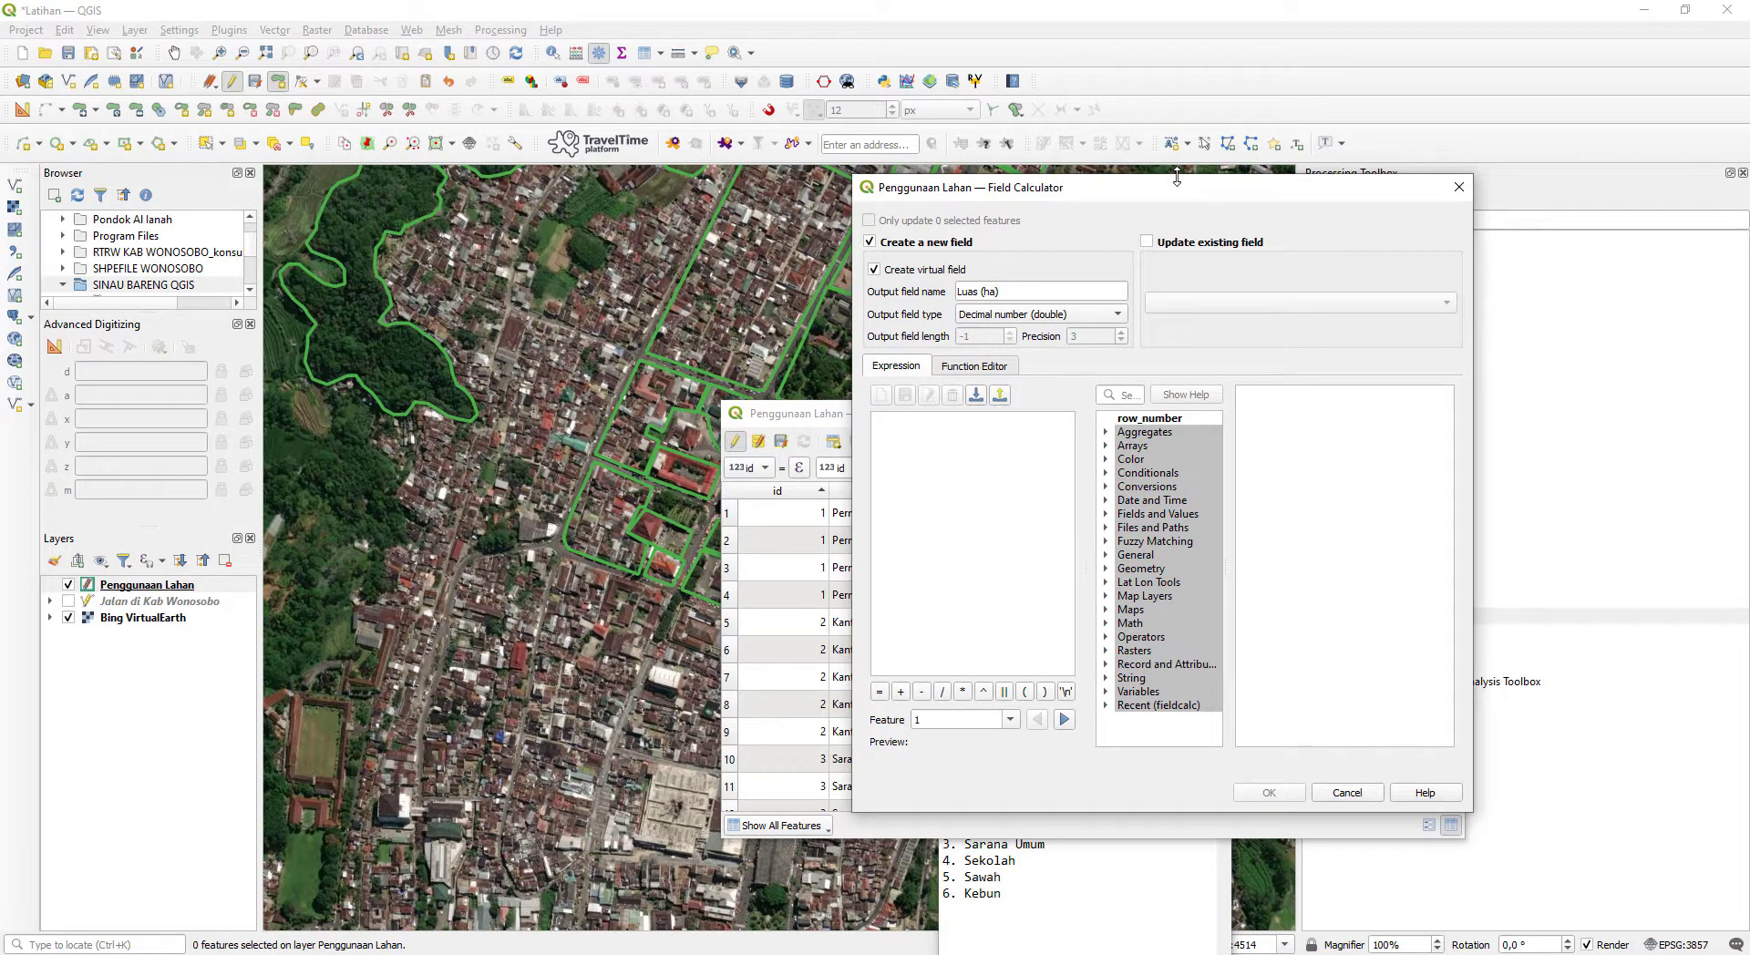
- Enter $area /10000 as the expression for the Luas (ha) field and create the field
click(1109, 568)
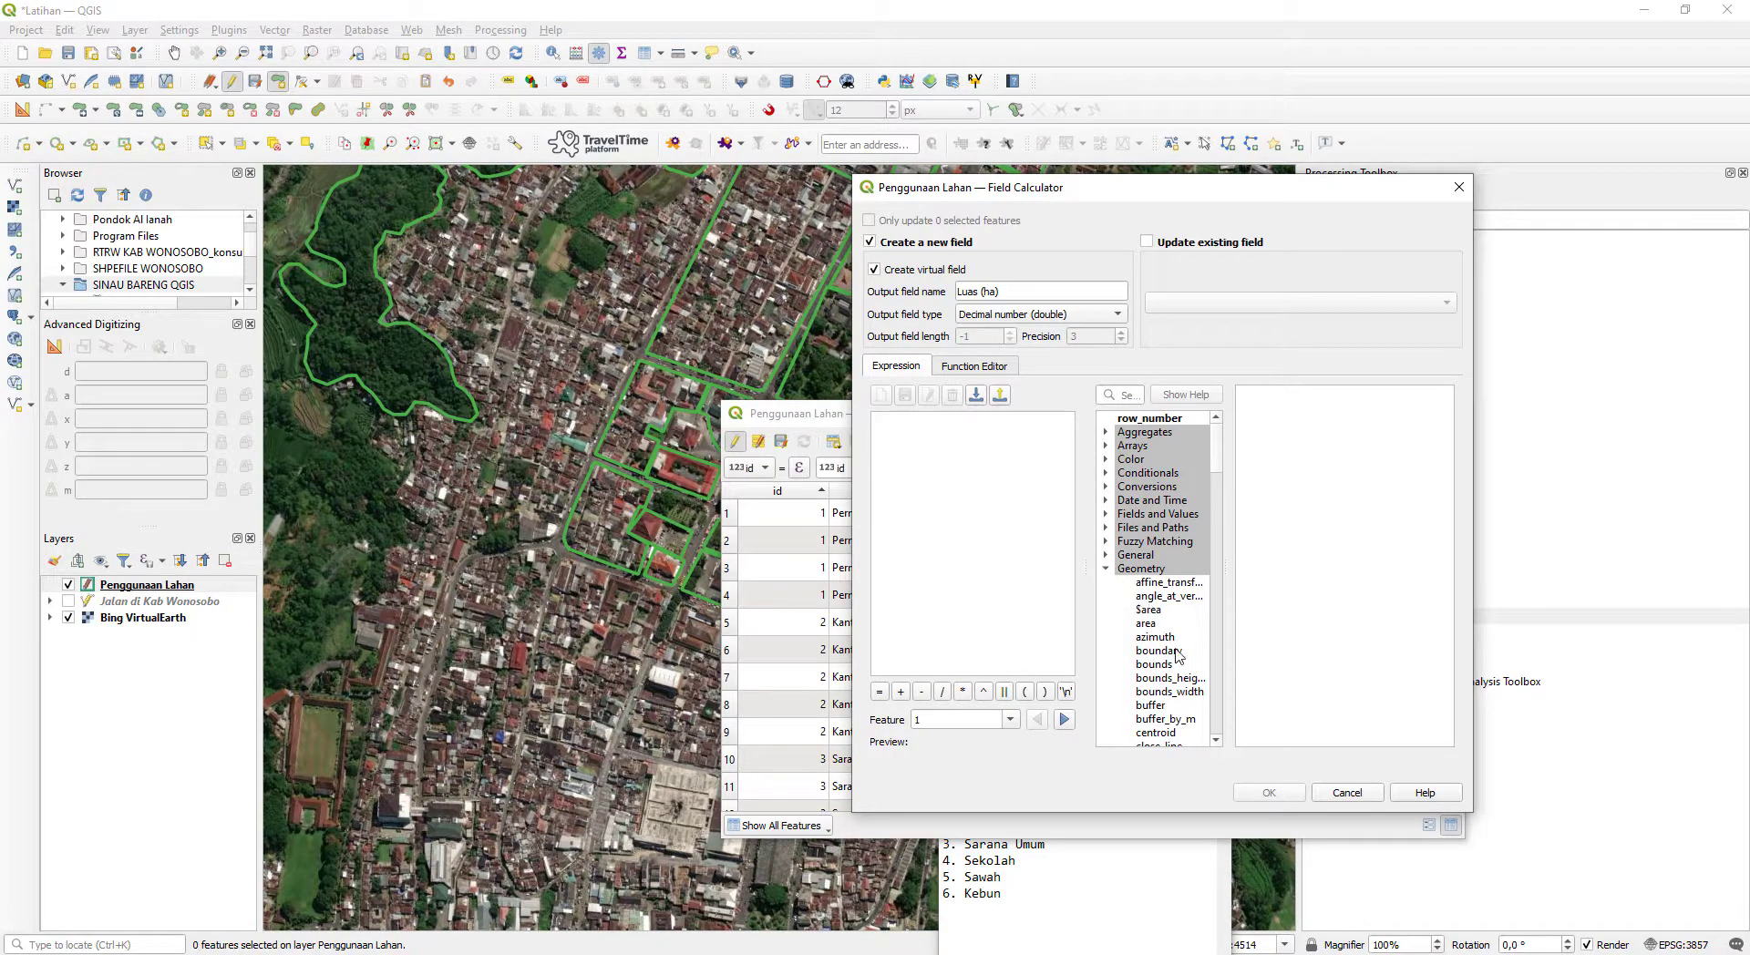
double_click(1149, 610)
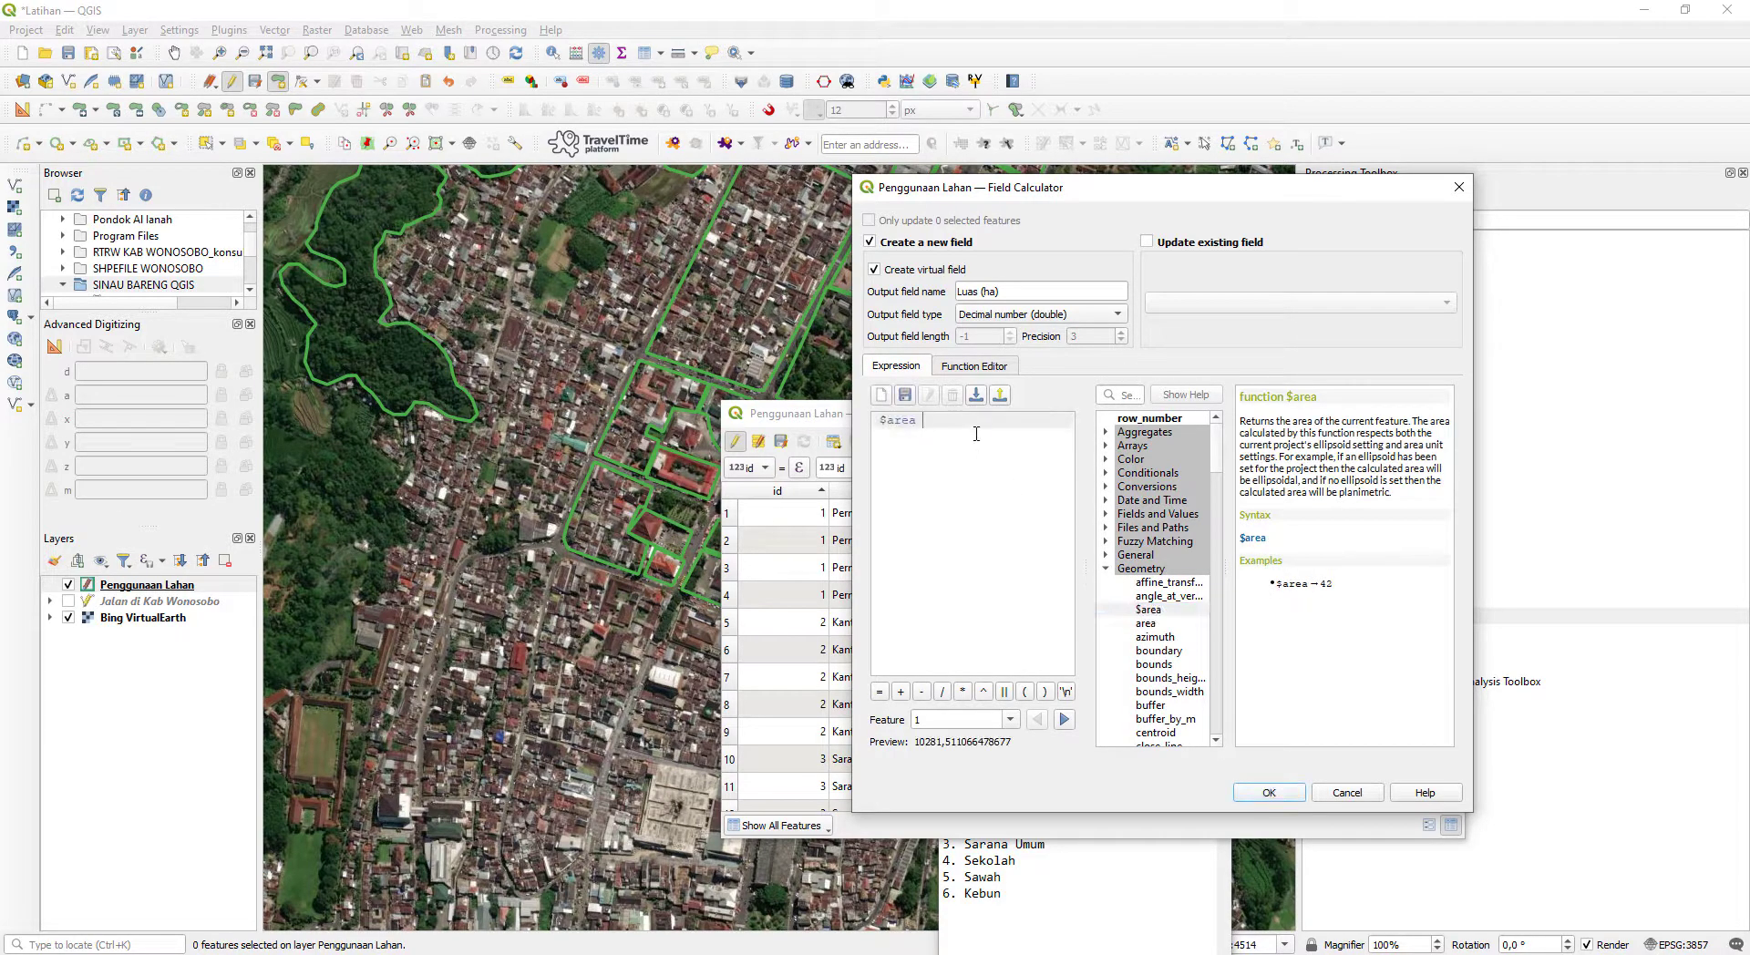
text(/1)
key(BackSpace)
key(BackSpace)
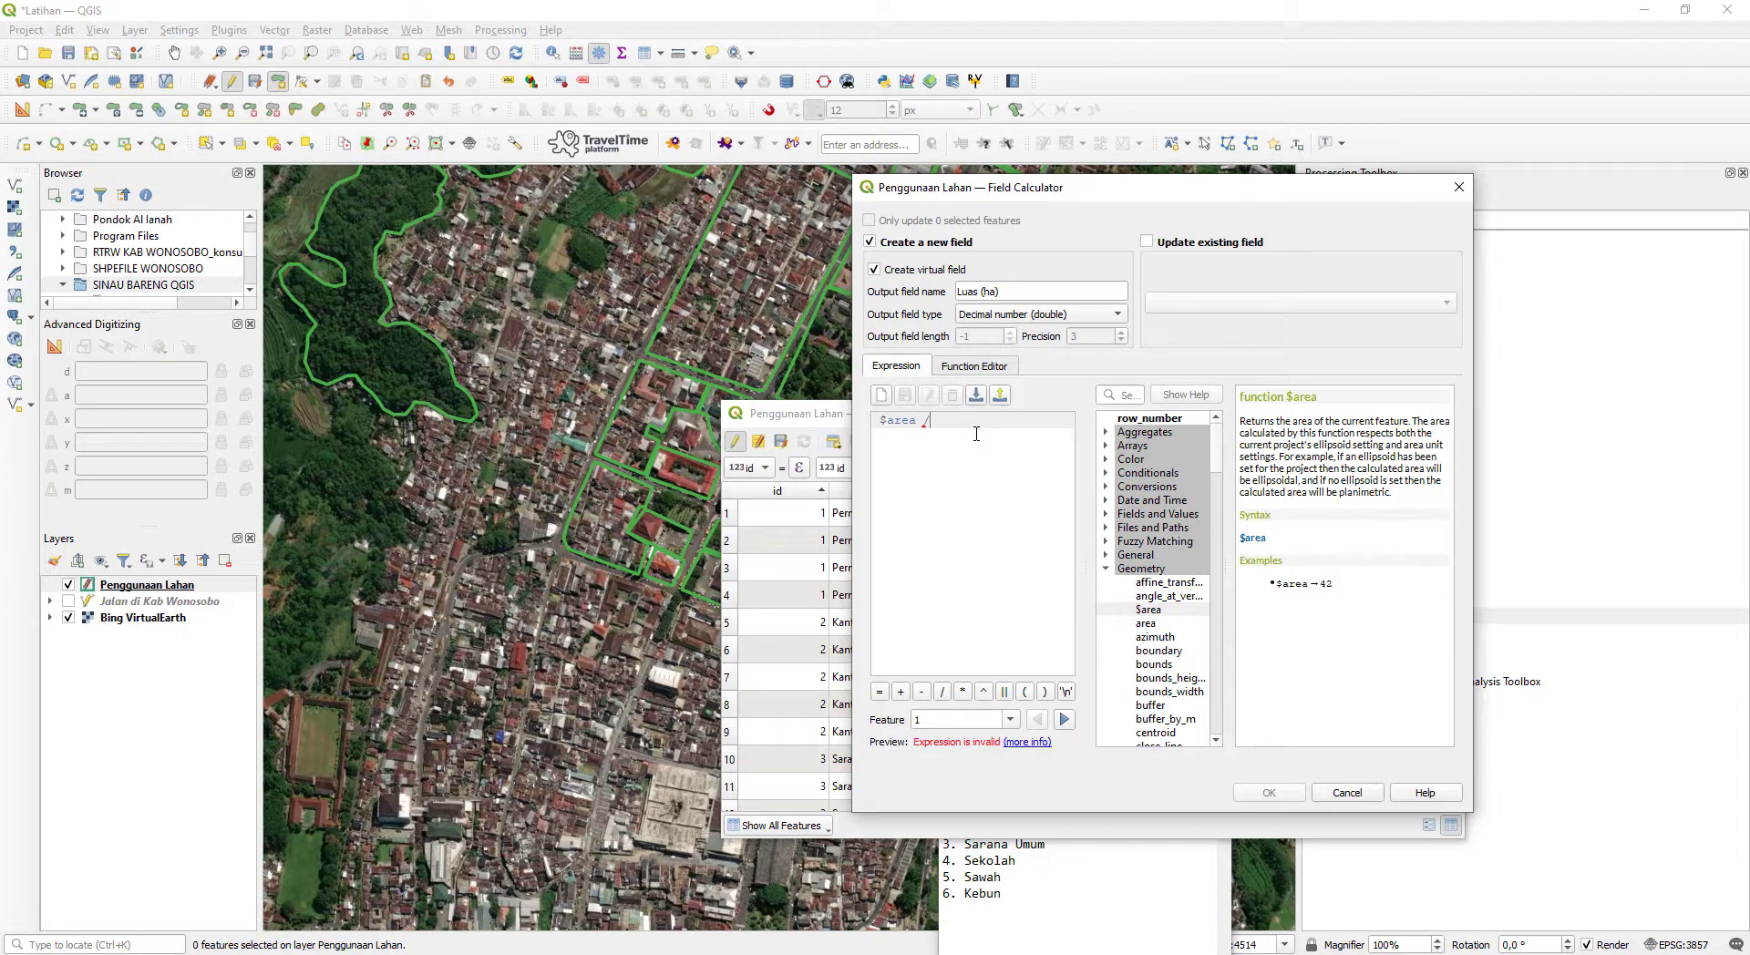
text(10000)
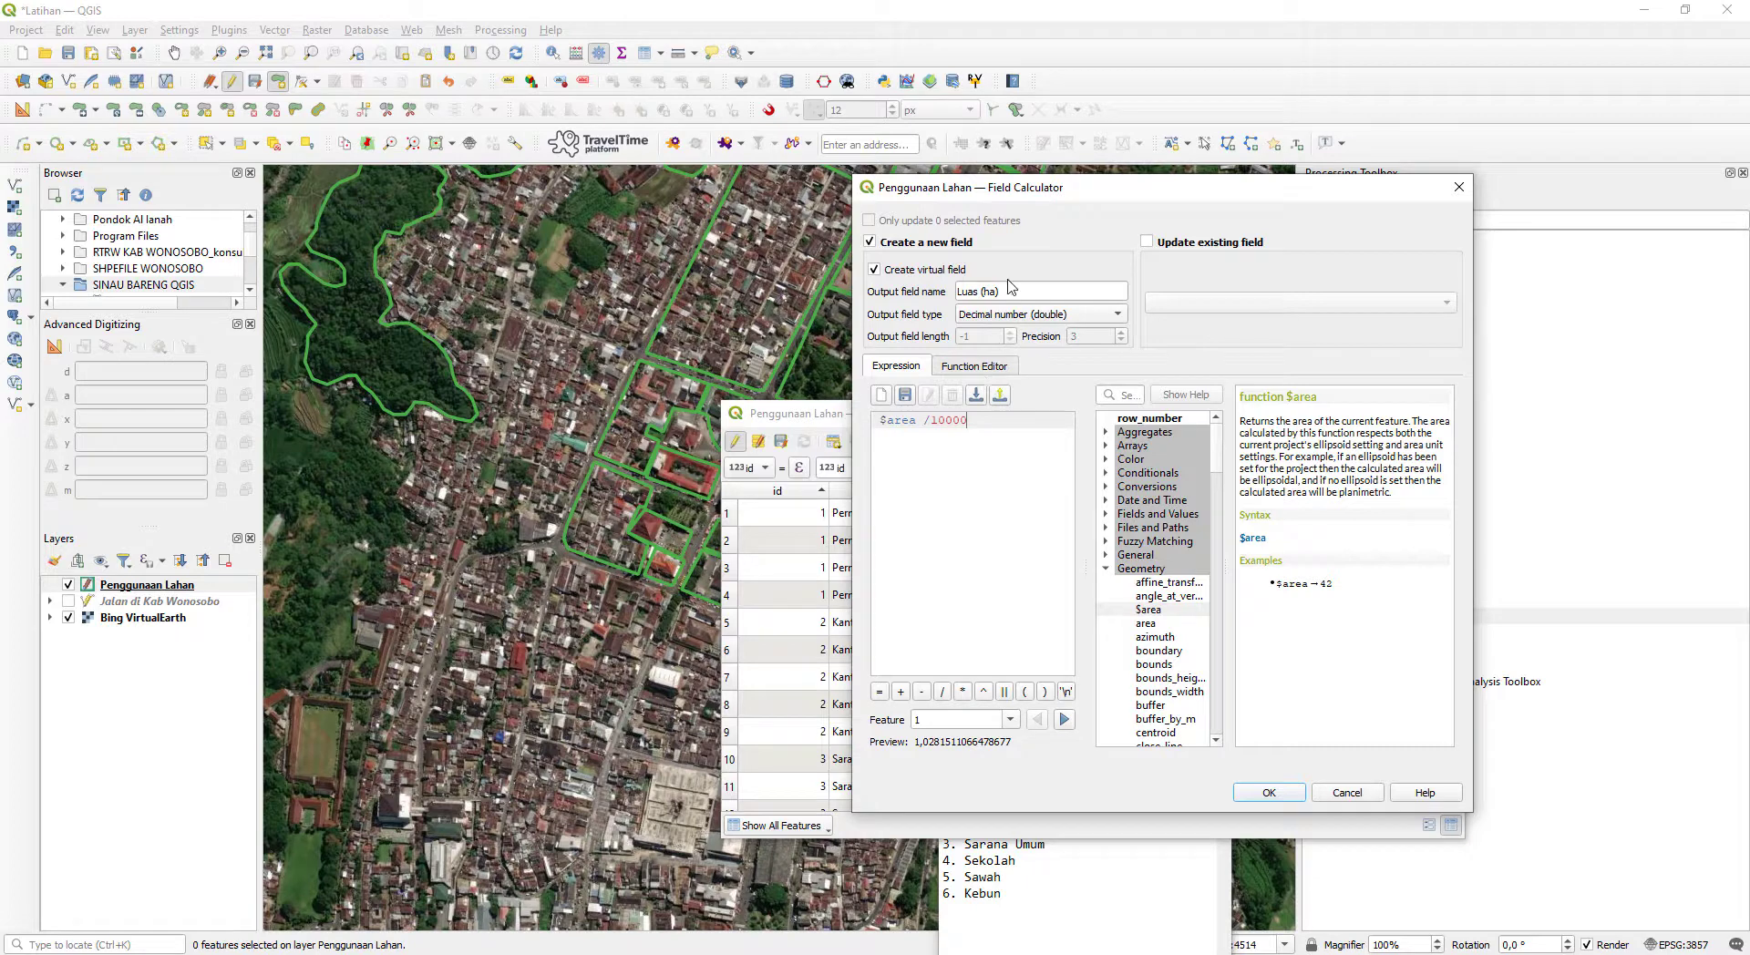
click(1269, 793)
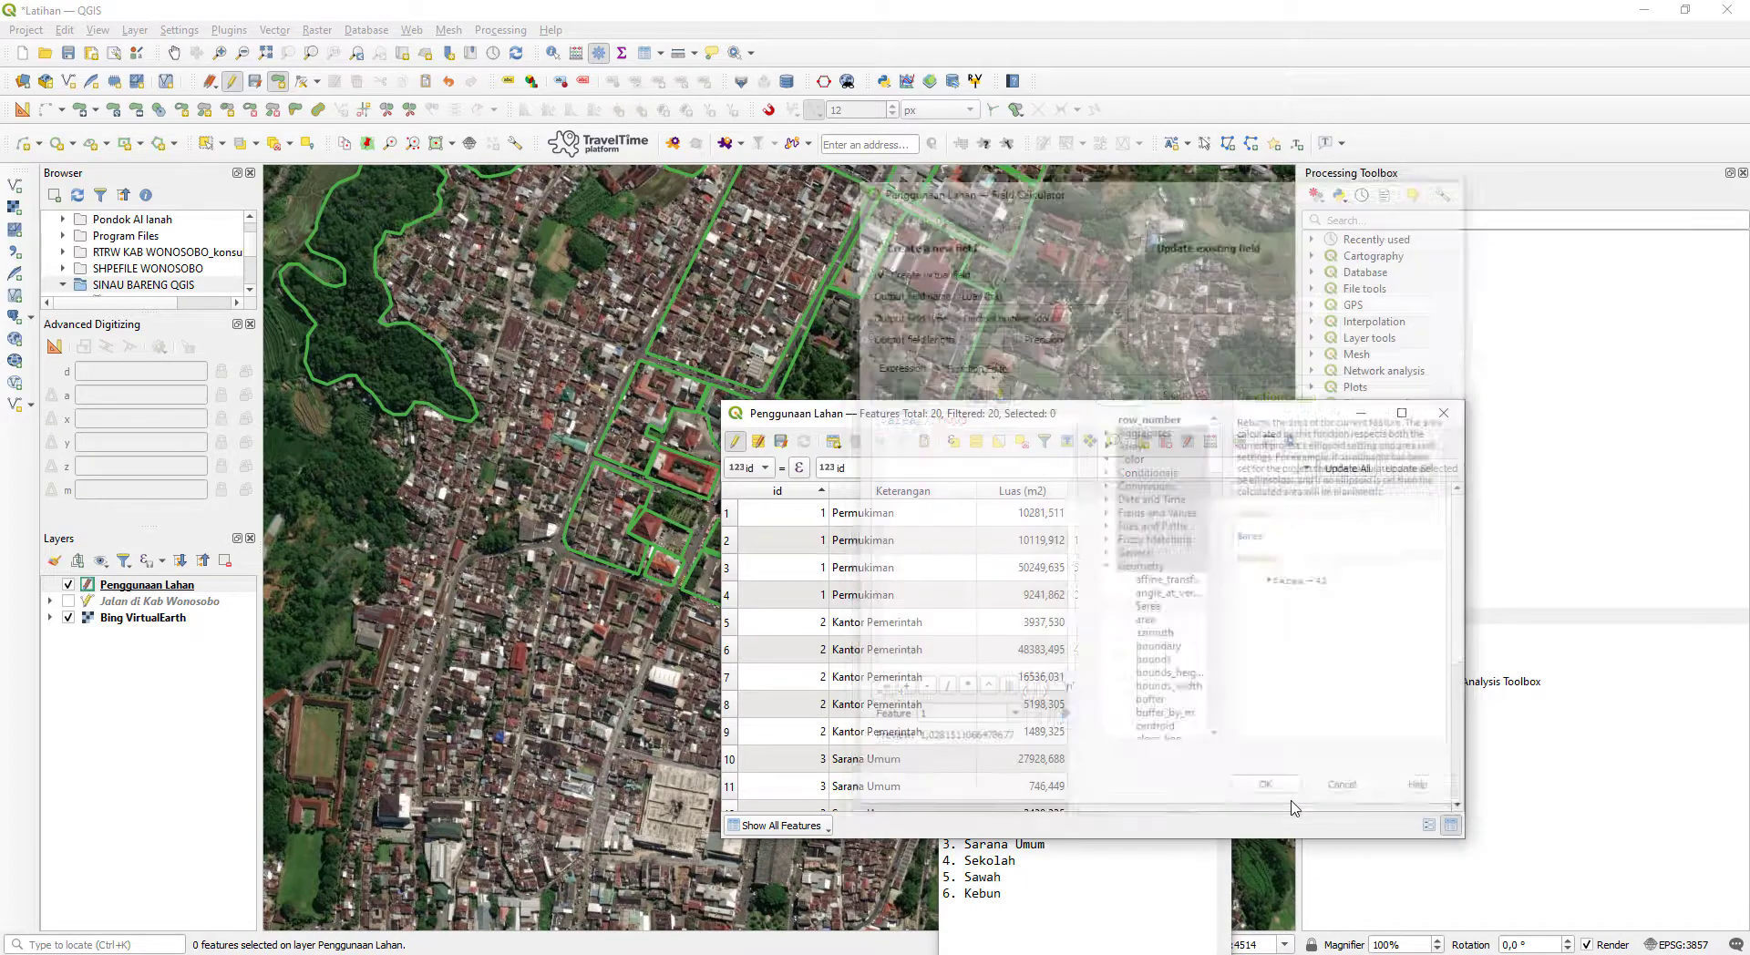
- Compare the Luas (m2) and Luas (ha) values of the first Permukiman row and the remaining rows
click(1116, 516)
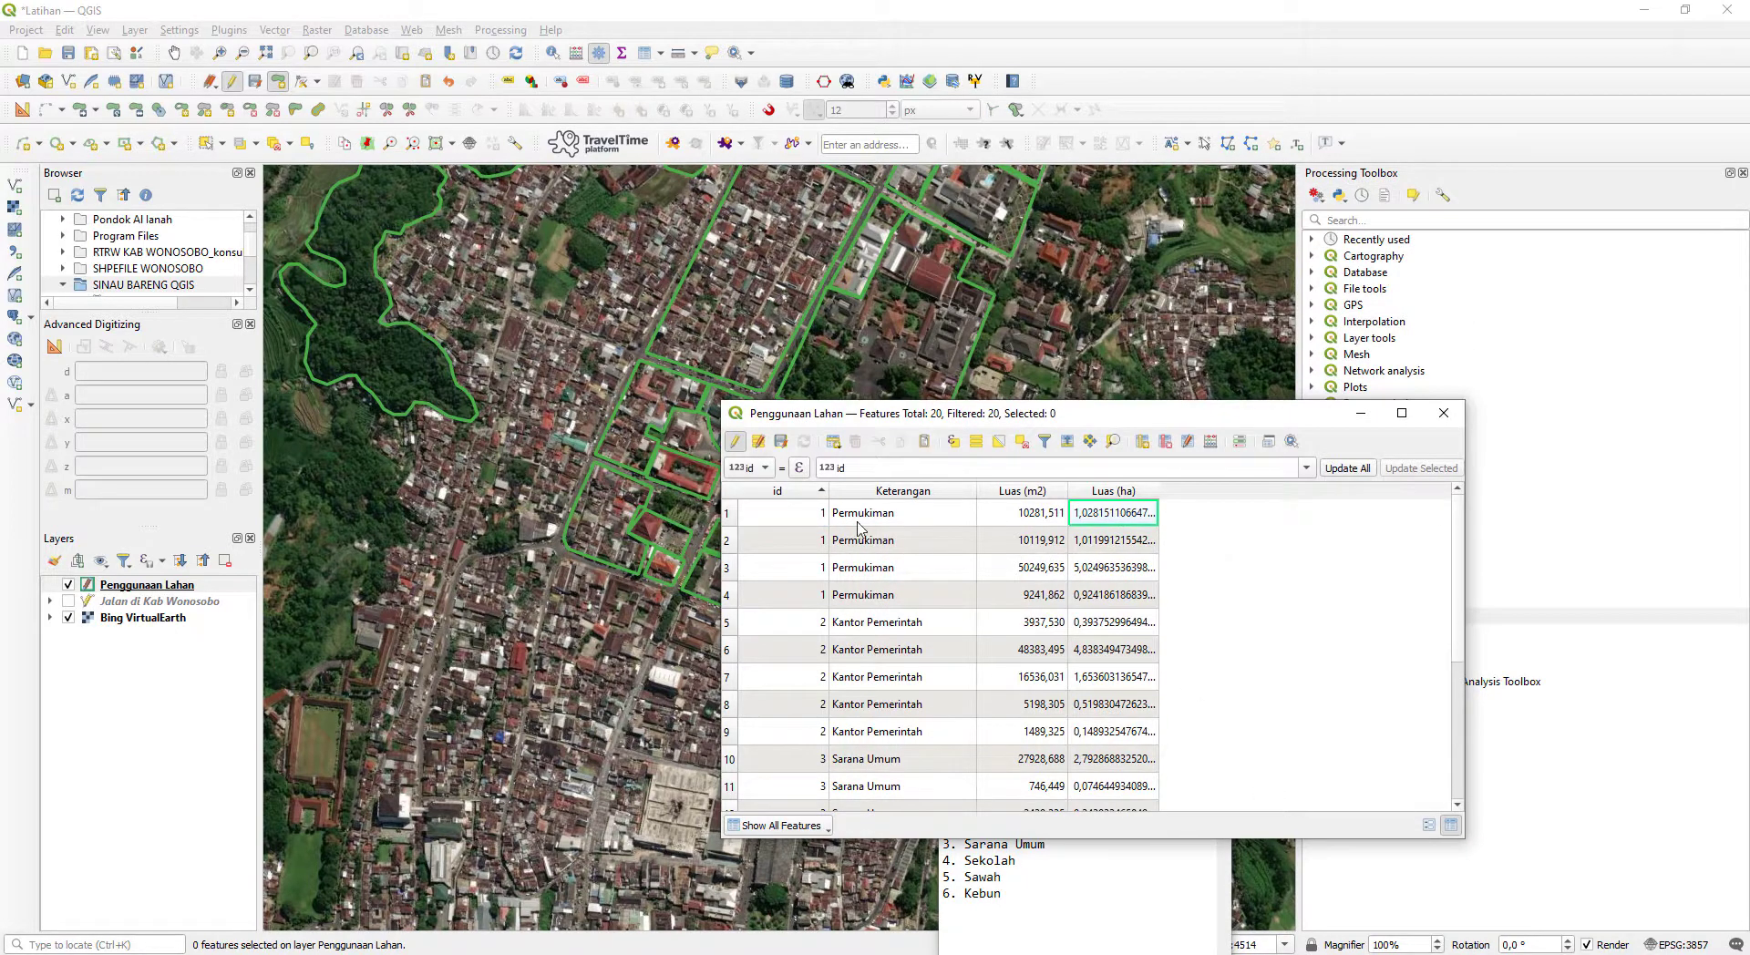
click(1045, 521)
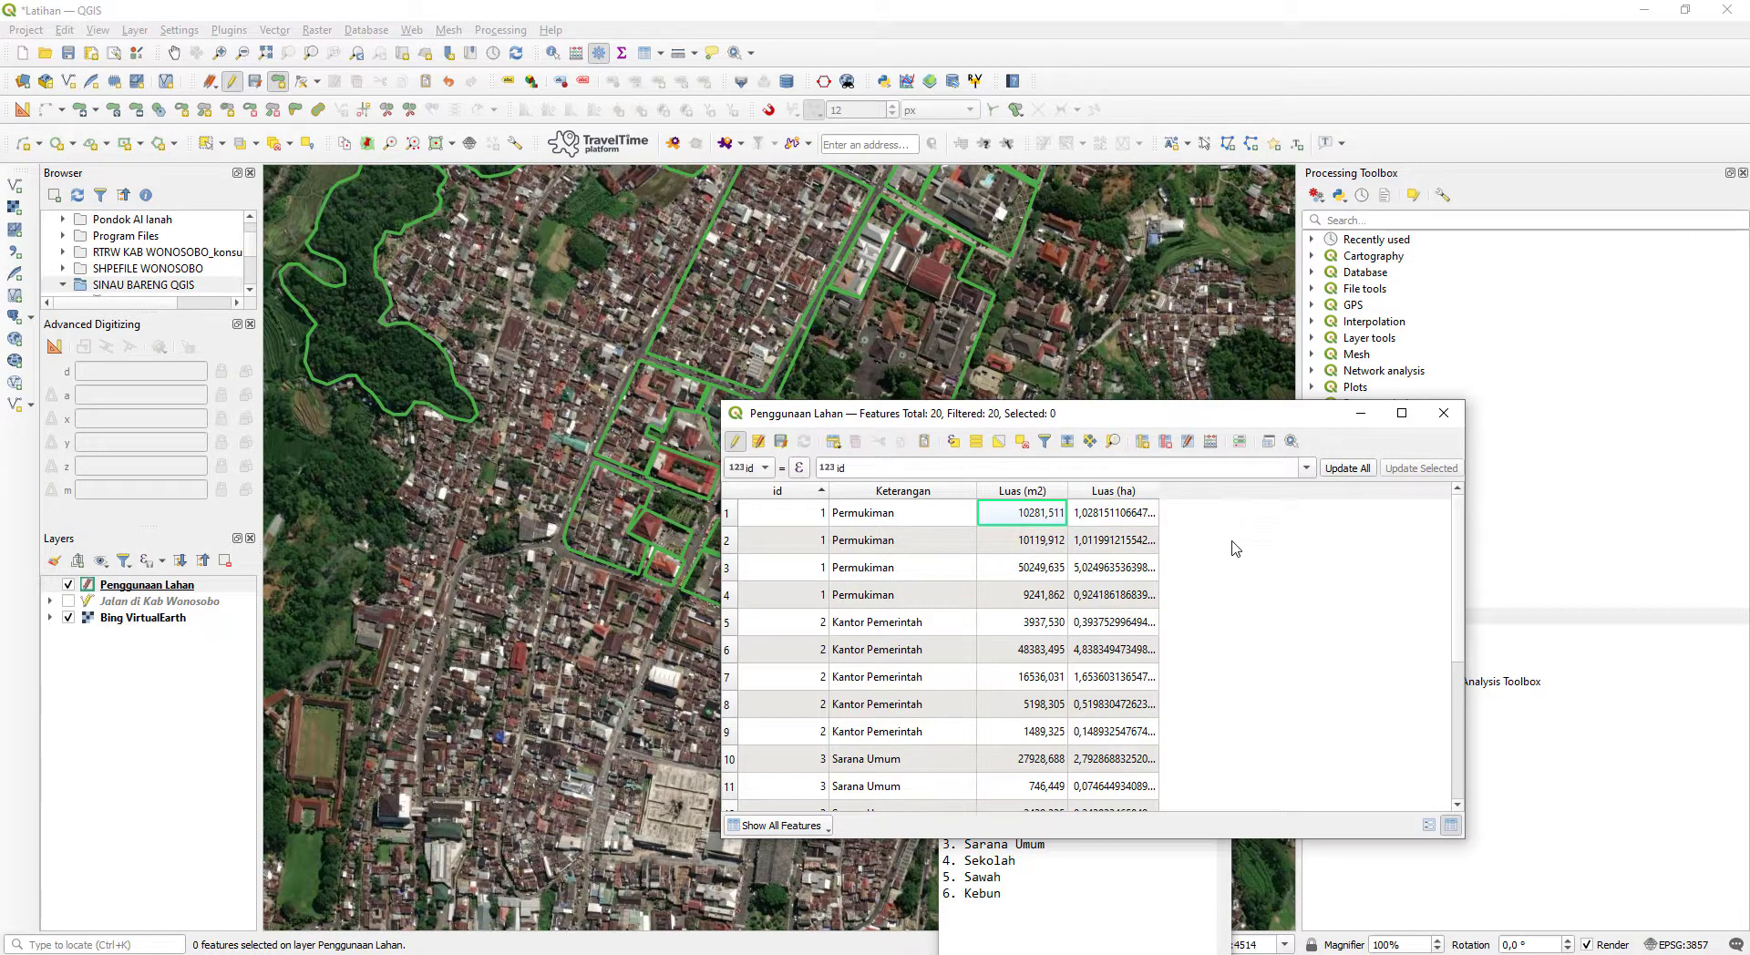
click(1105, 513)
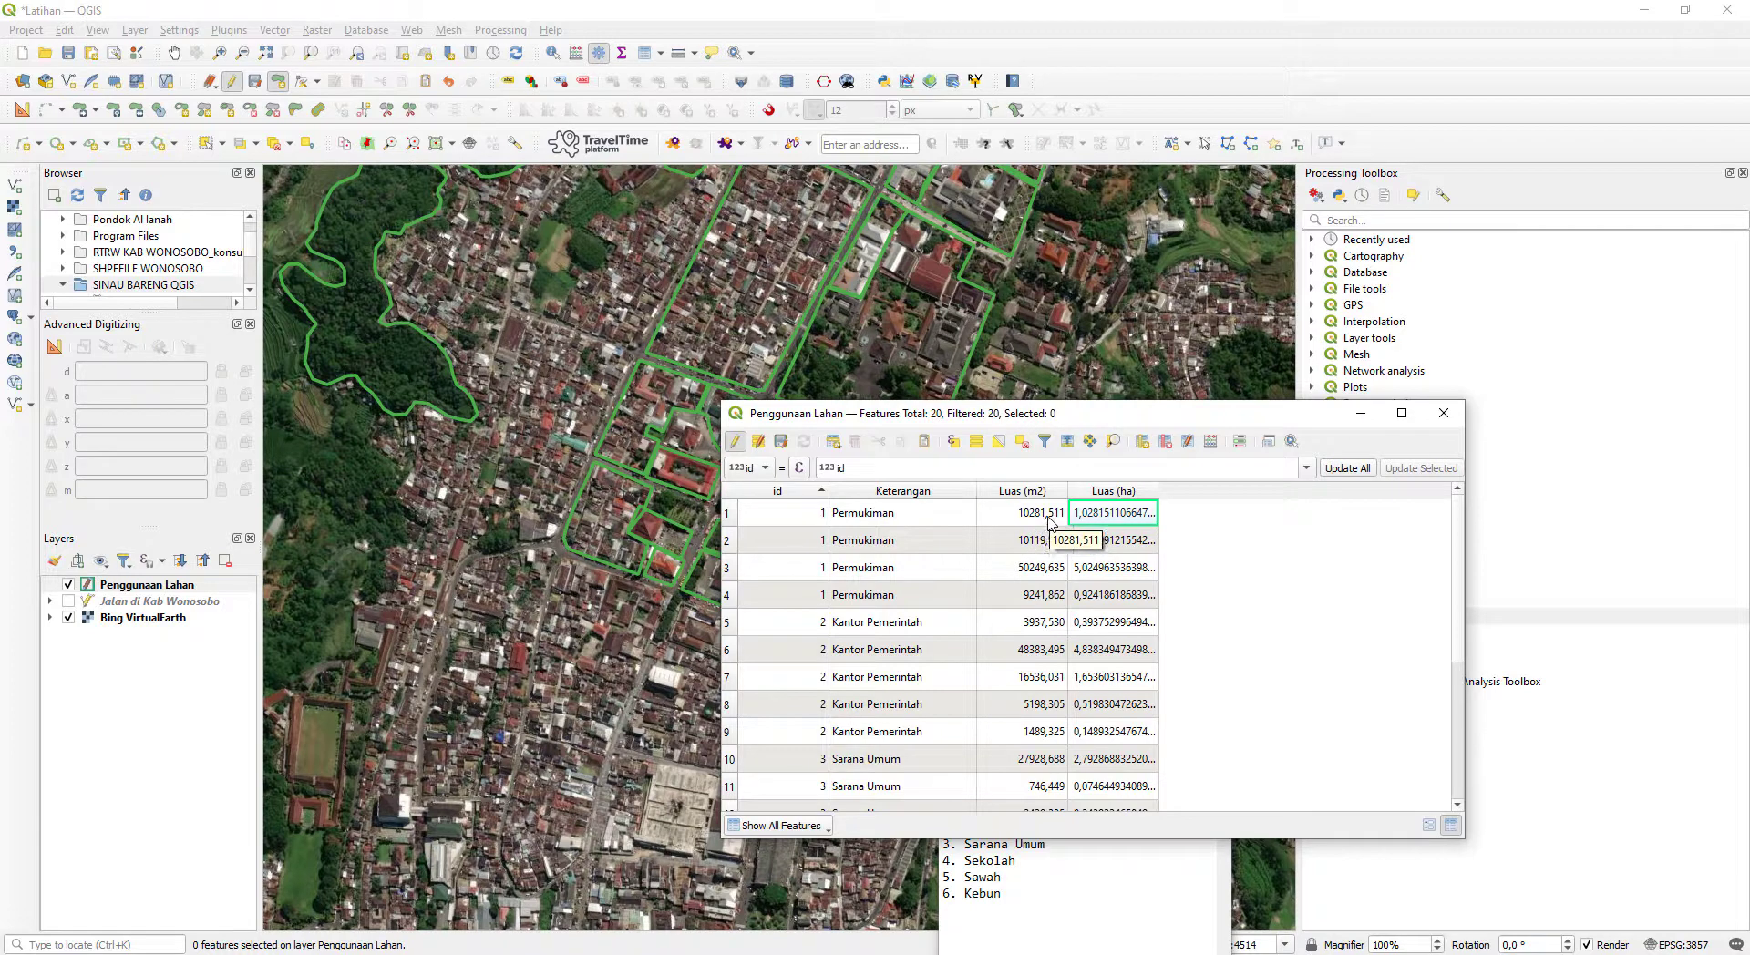
scroll(1179, 558, down, 3)
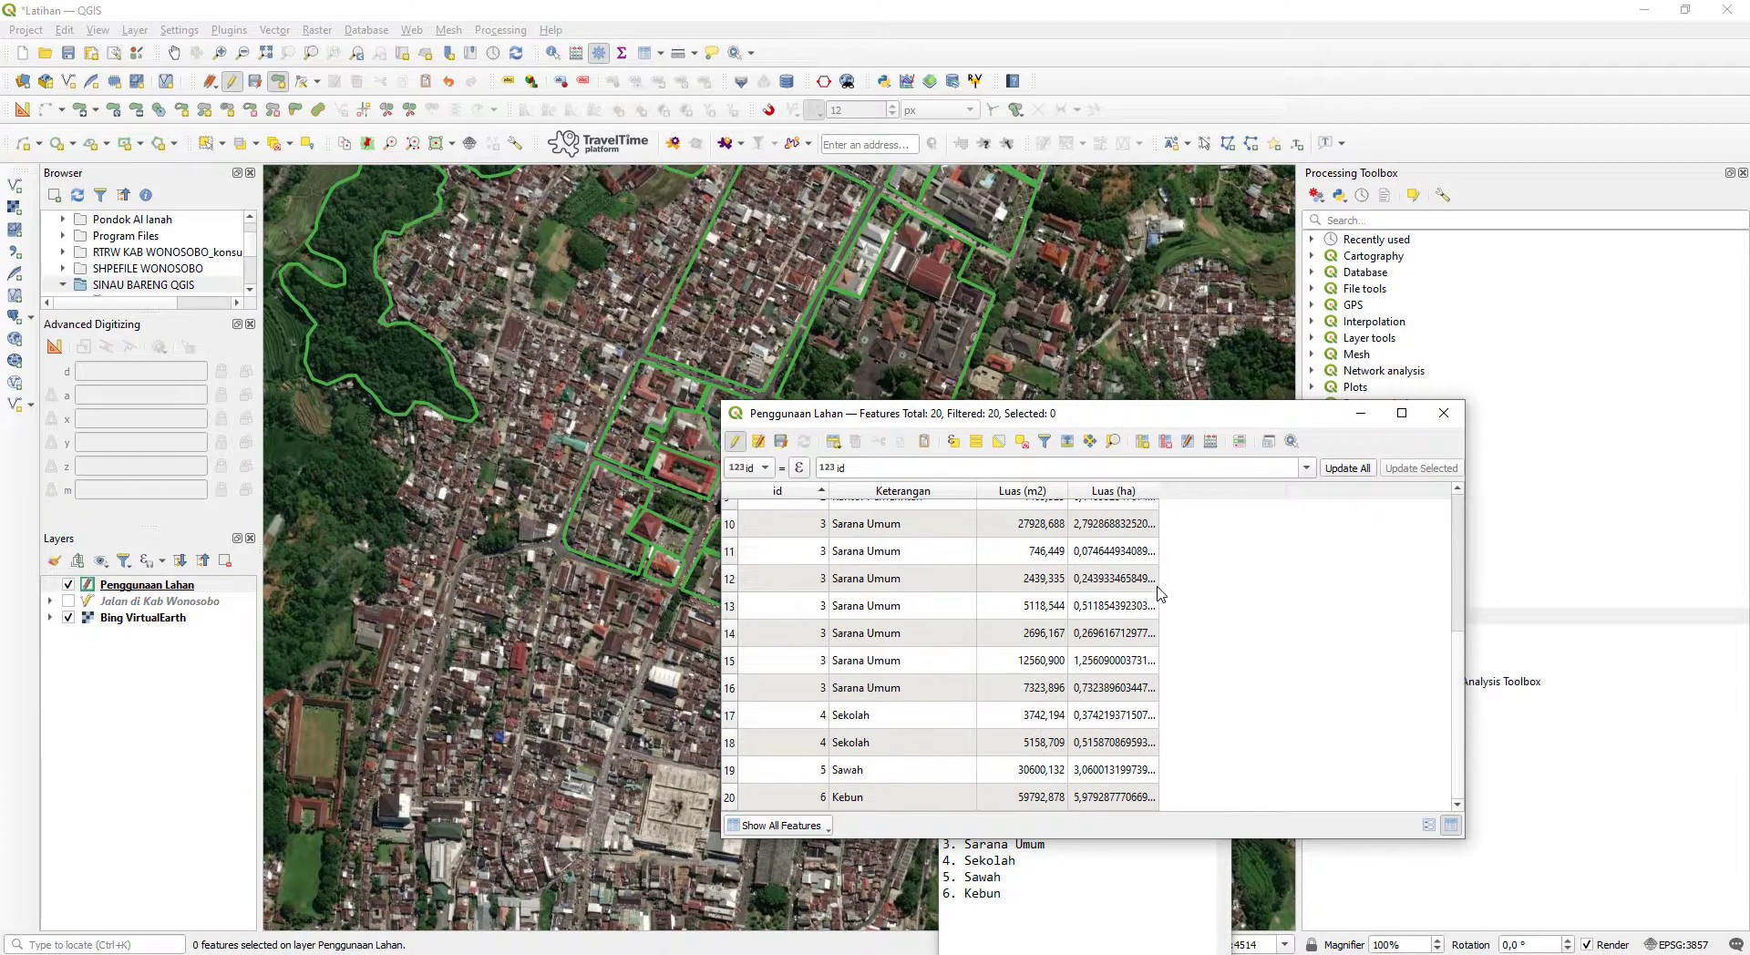
- Minimize the attribute table and save both the Penggunaan Lahan layer edits and the Latihan project
drag(1297, 416, 1053, 380)
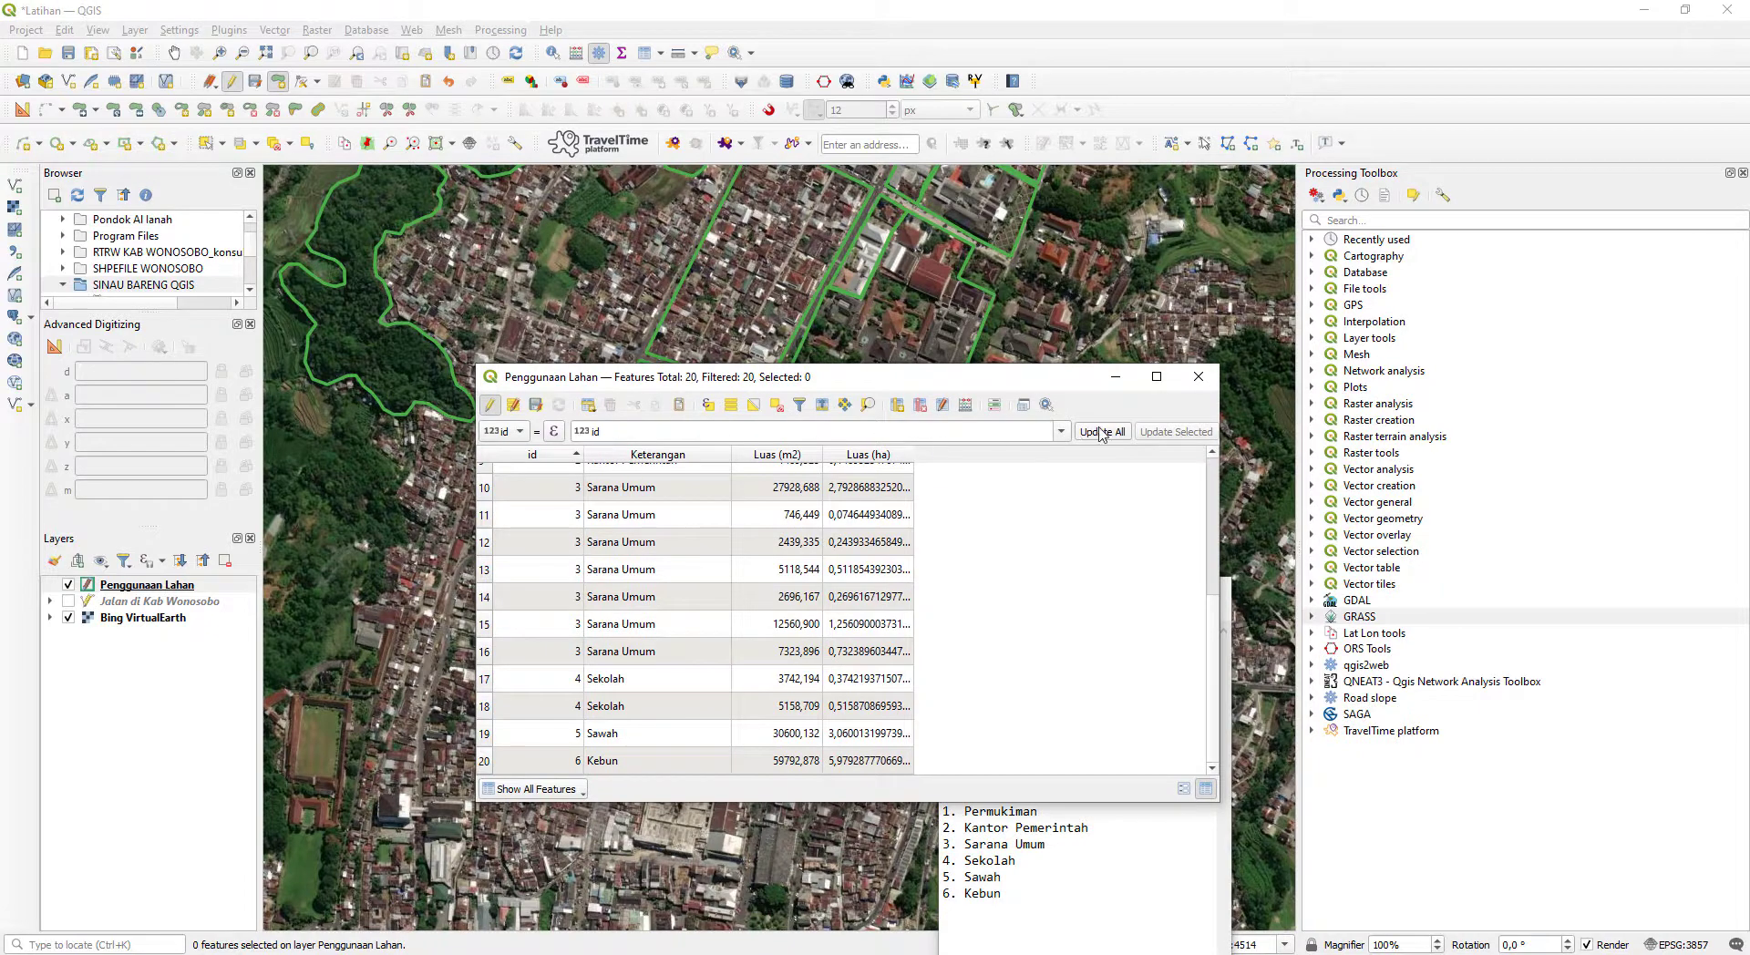
click(1115, 376)
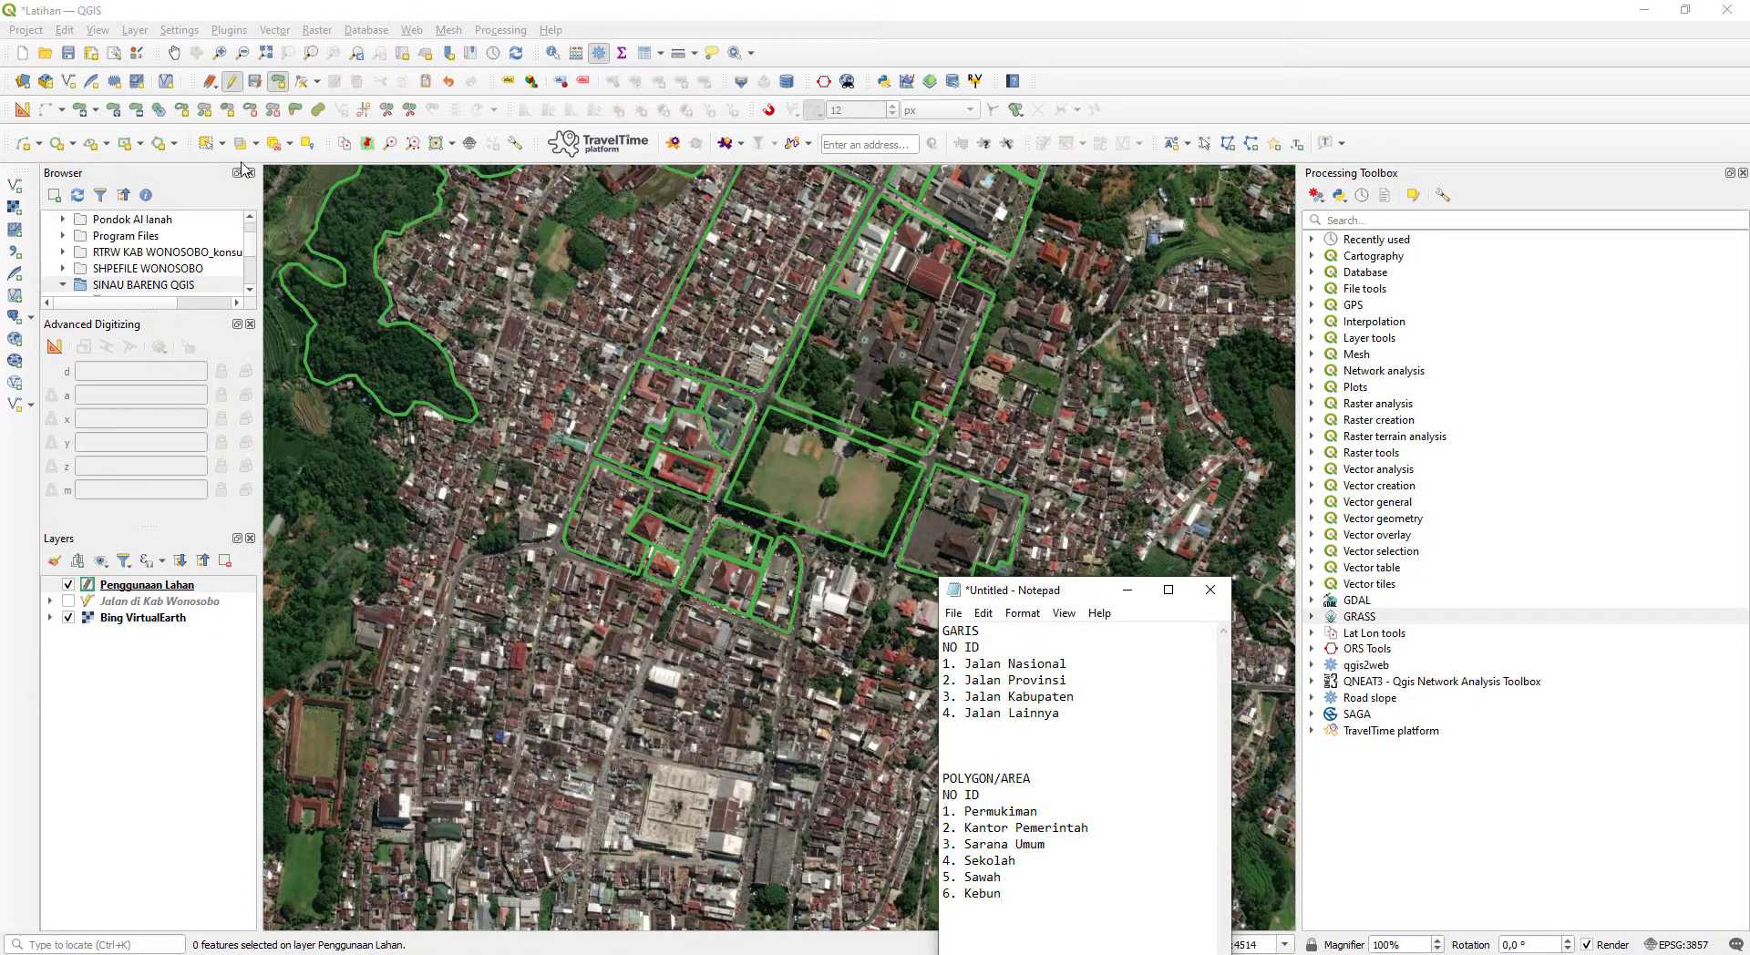
click(255, 84)
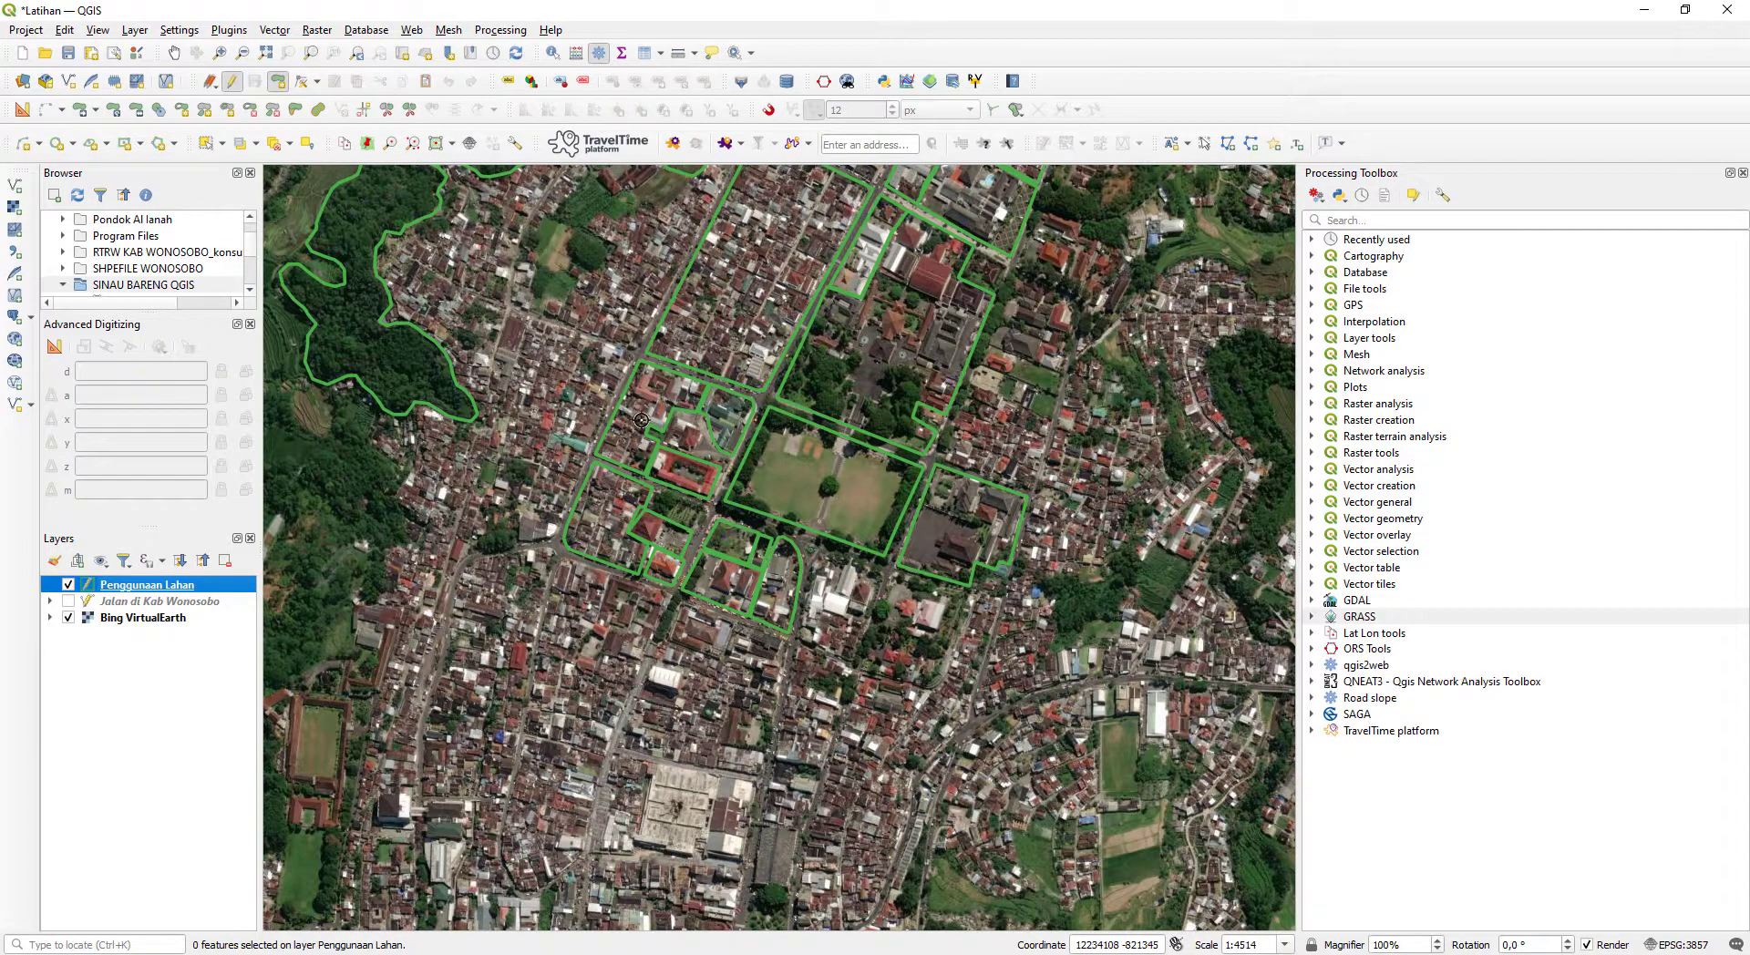
scroll(890, 430, down, 1)
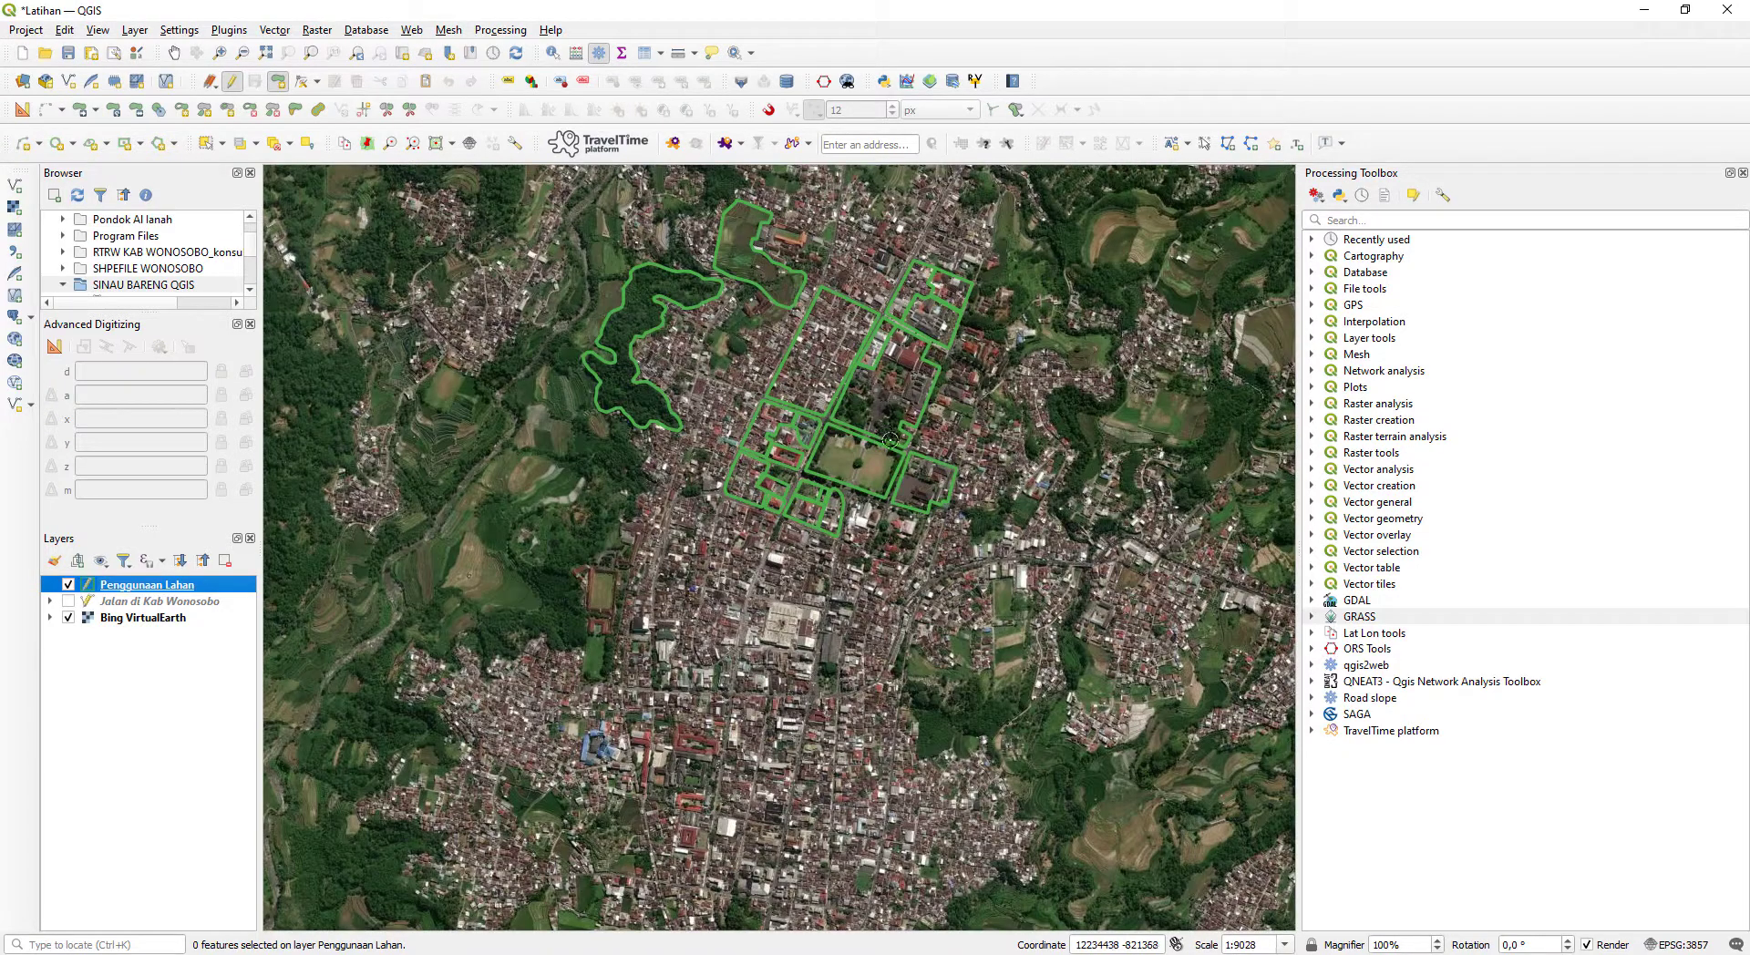
click(66, 55)
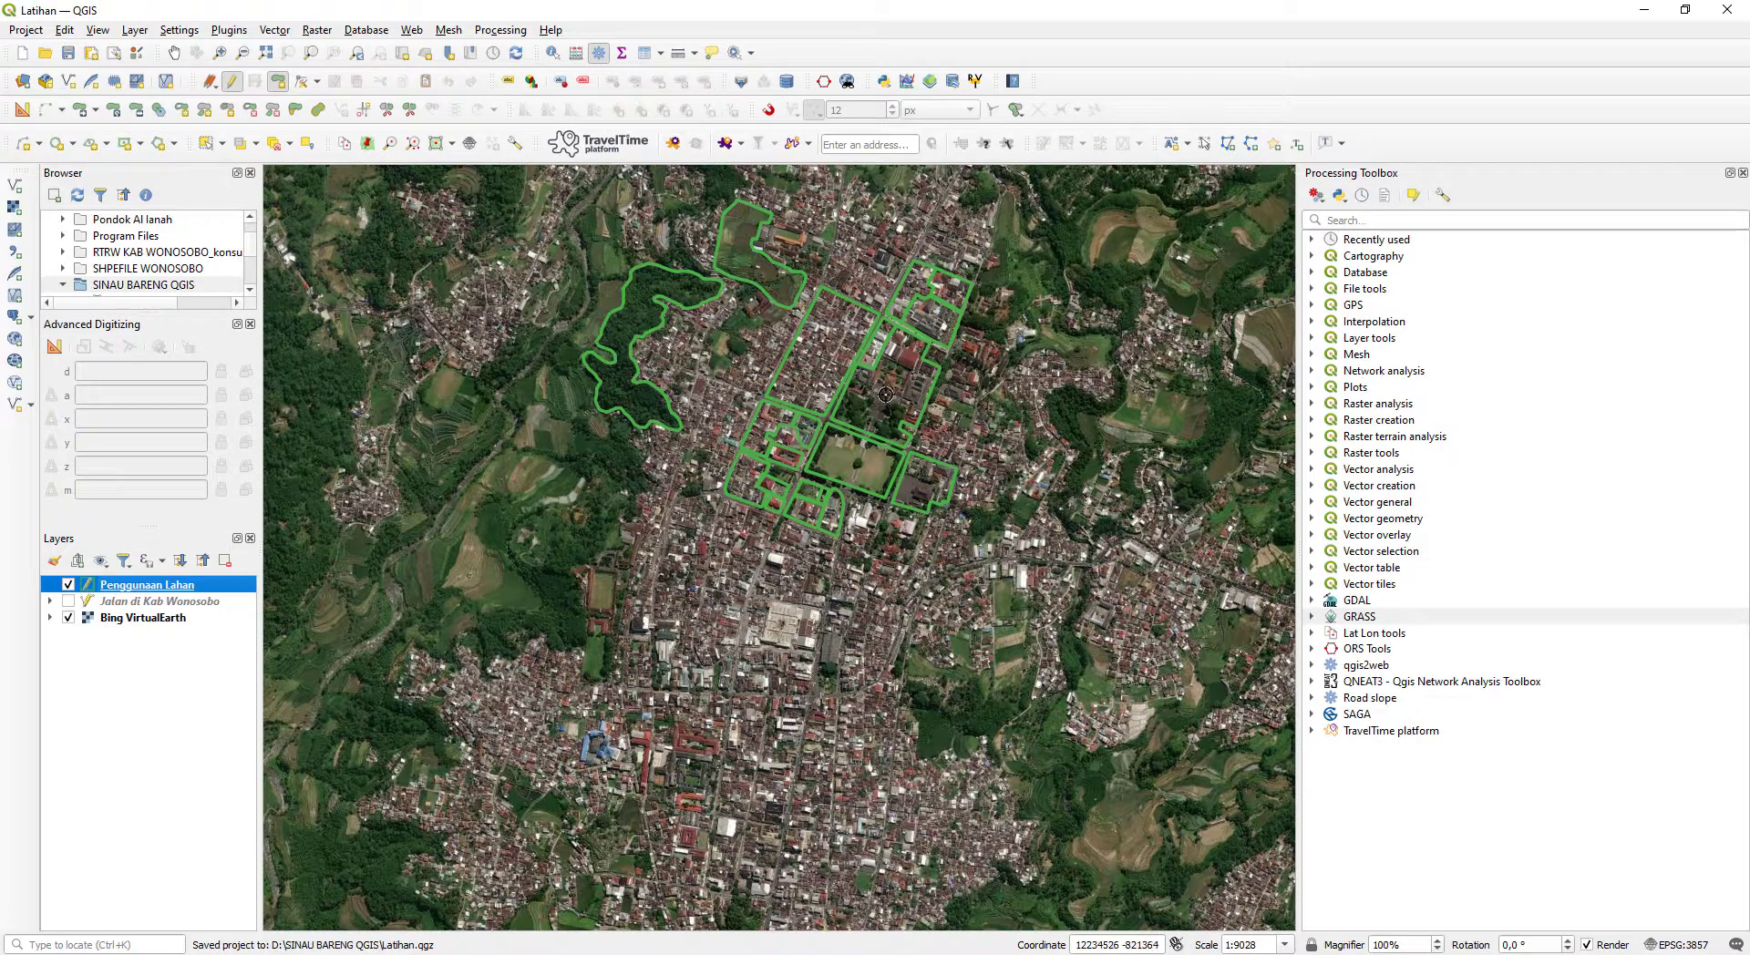
drag(822, 340, 793, 527)
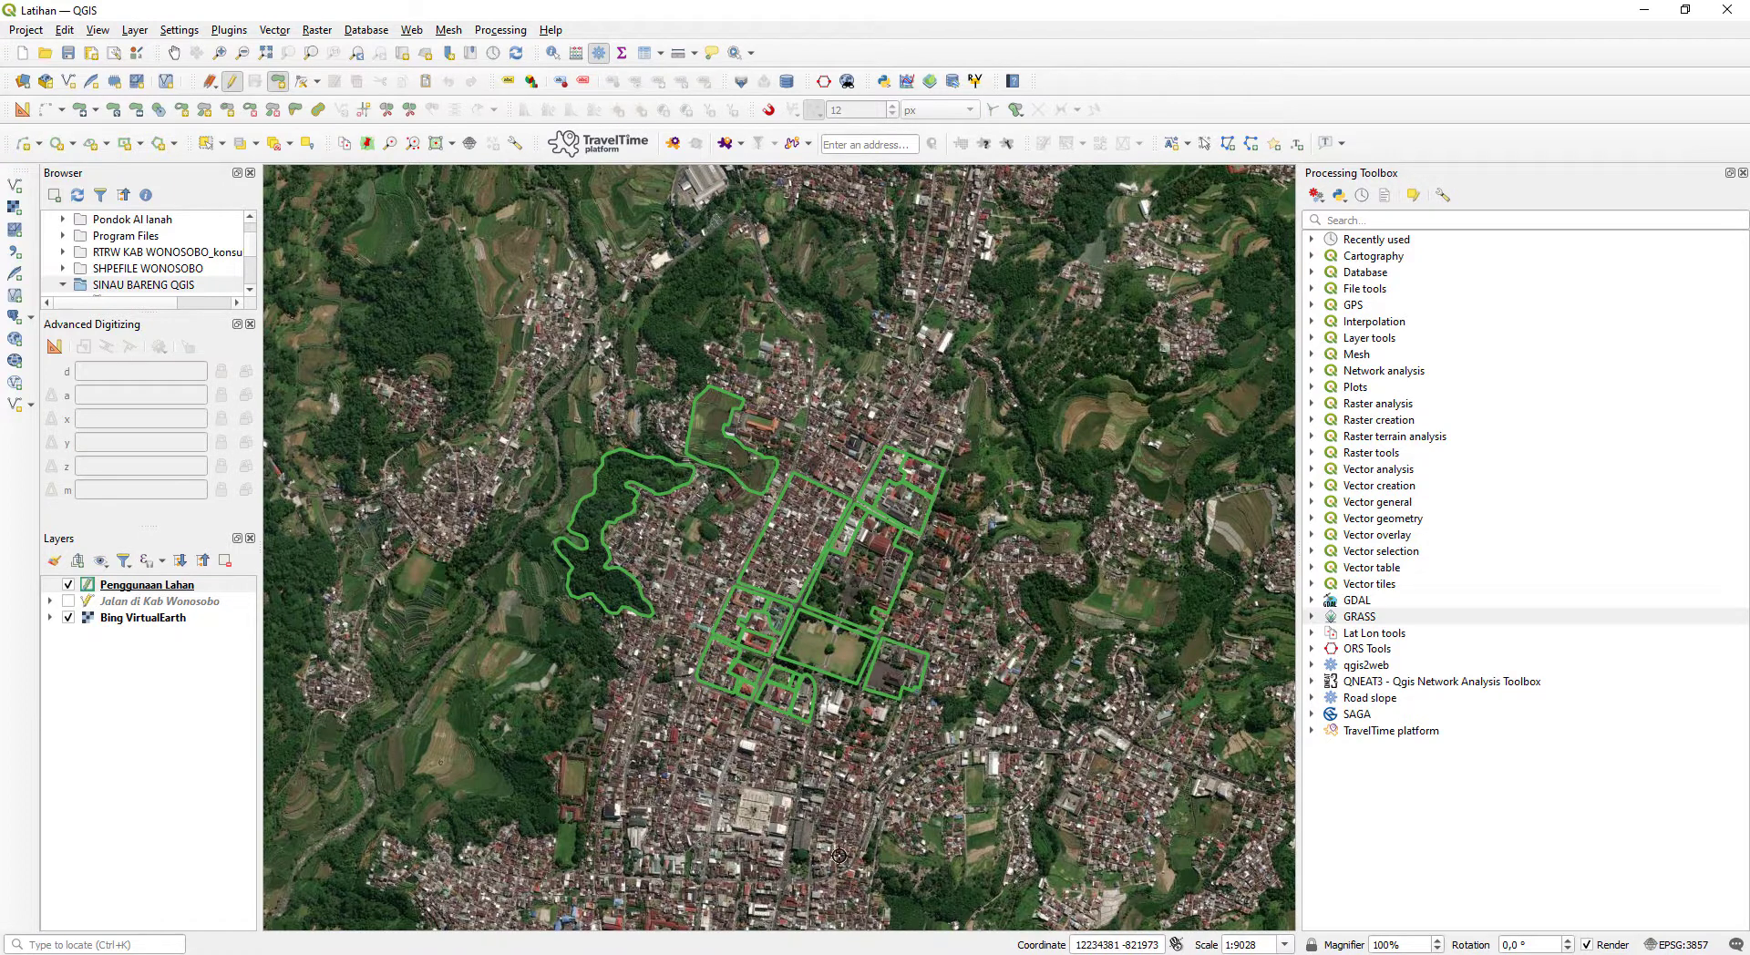
click(294, 953)
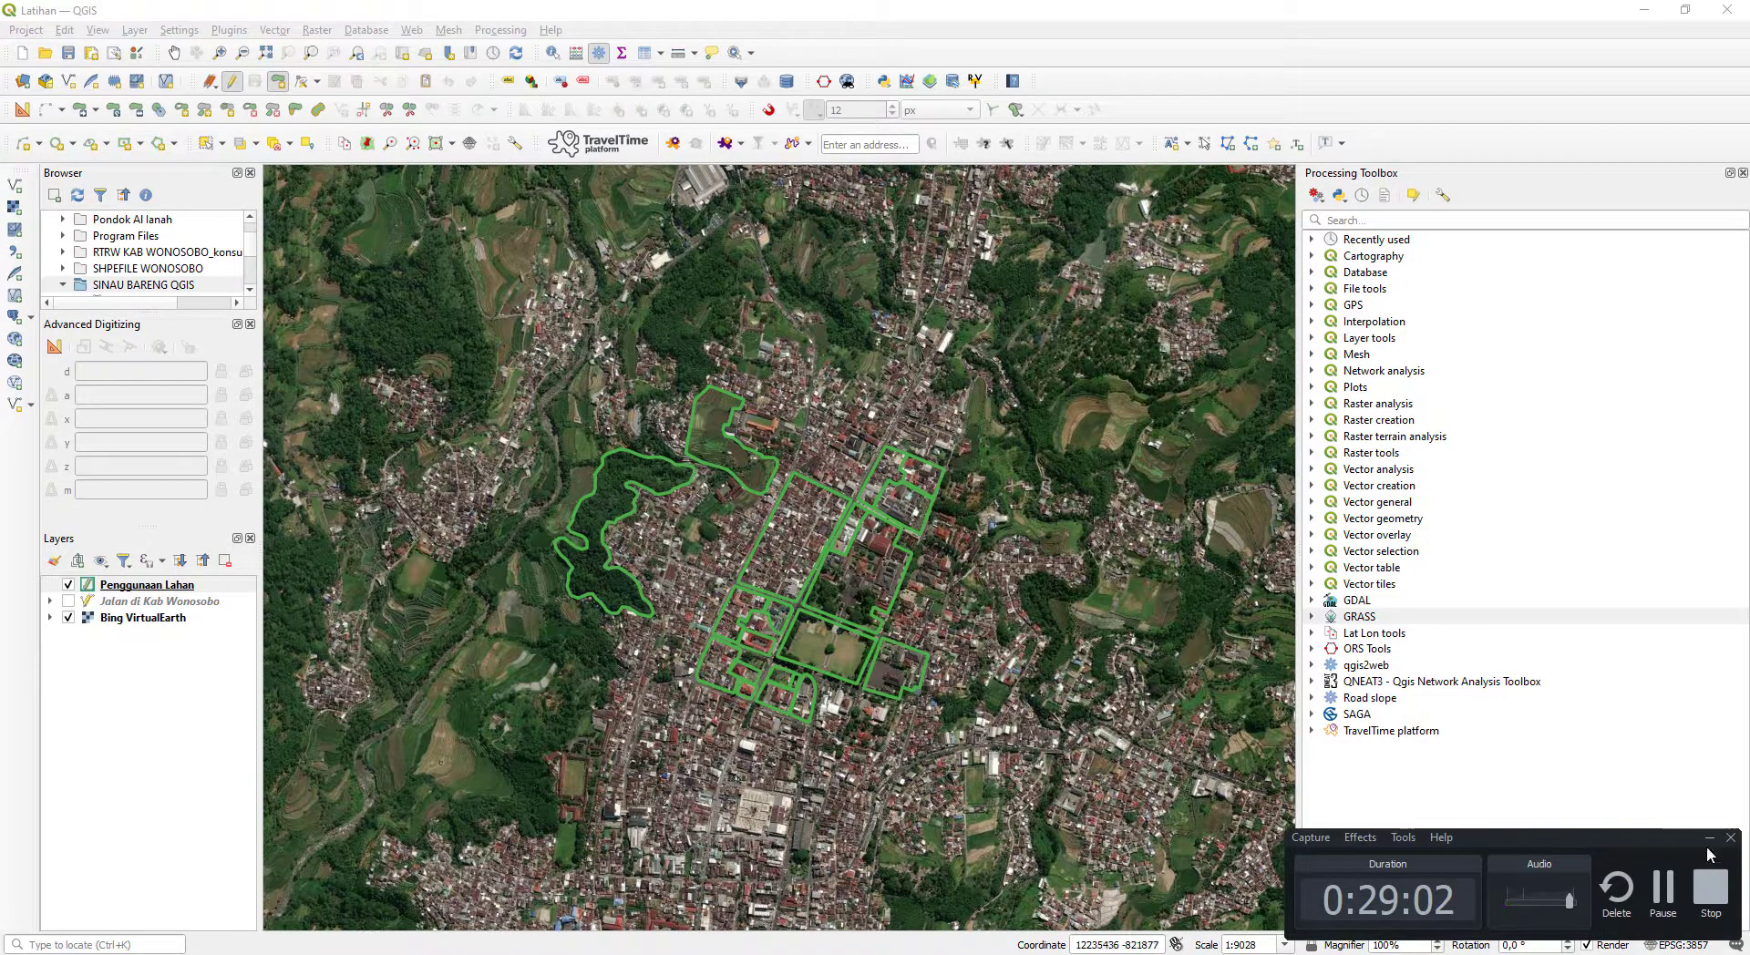